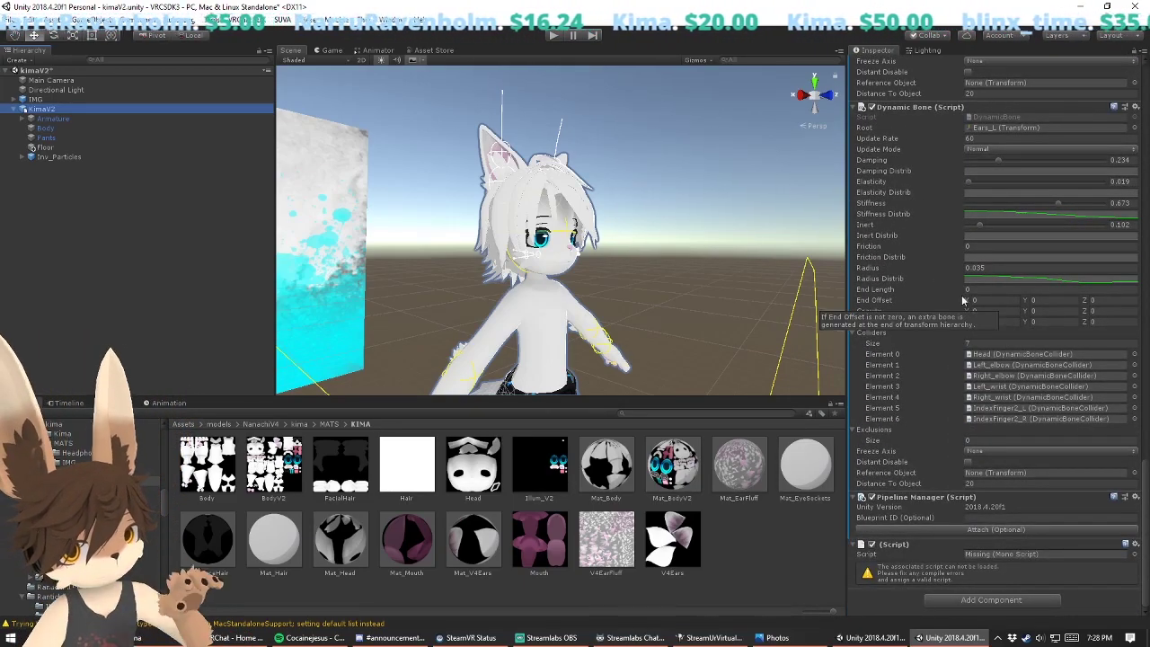
Step: Open the VRChat SDK control panel, check its Builder page, and close it
{"action": "left_click", "coordinate": [926, 552]}
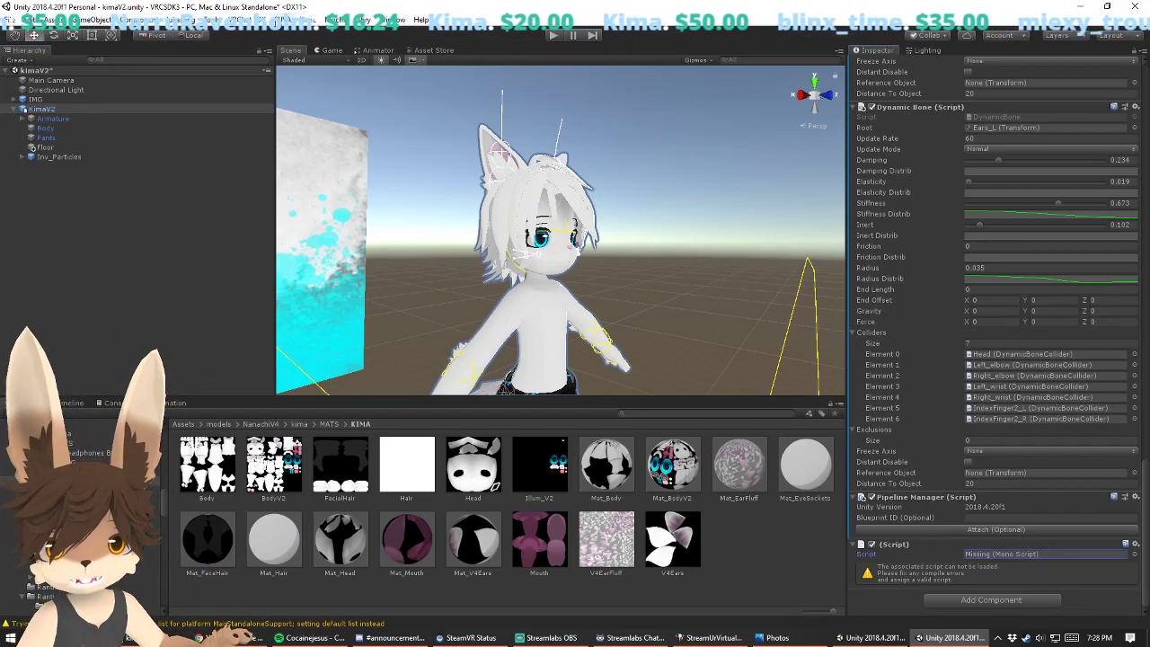
{"action": "left_click", "coordinate": [258, 18]}
{"action": "left_click", "coordinate": [258, 18]}
{"action": "left_click", "coordinate": [258, 18]}
{"action": "left_click", "coordinate": [277, 50]}
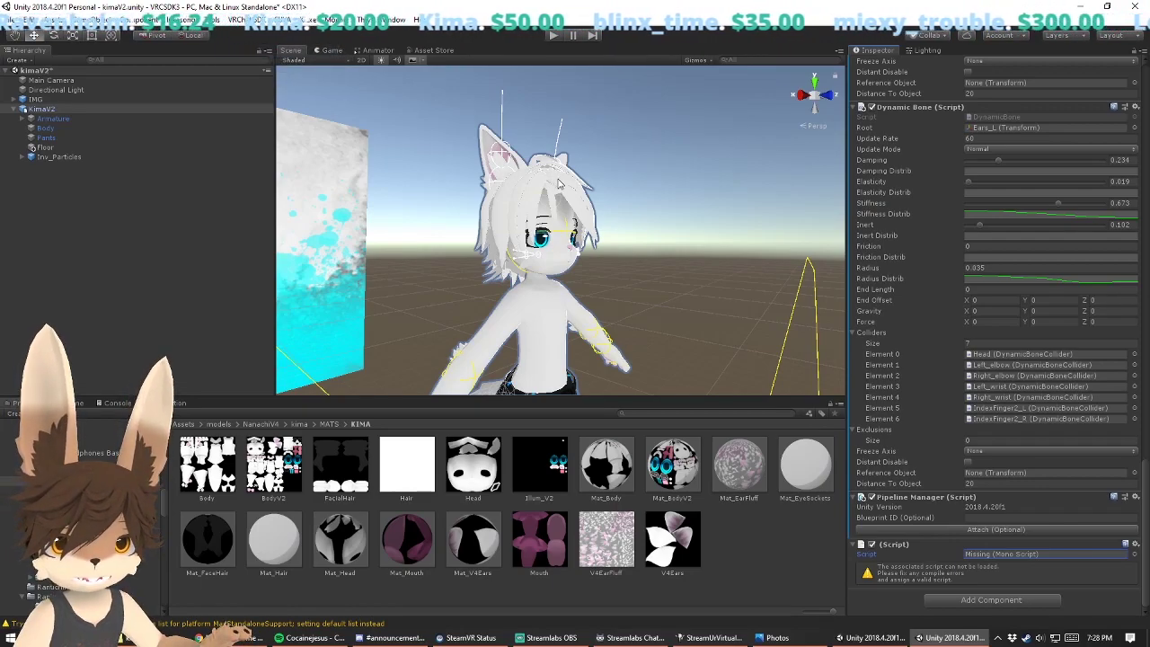
{"action": "left_click", "coordinate": [225, 240]}
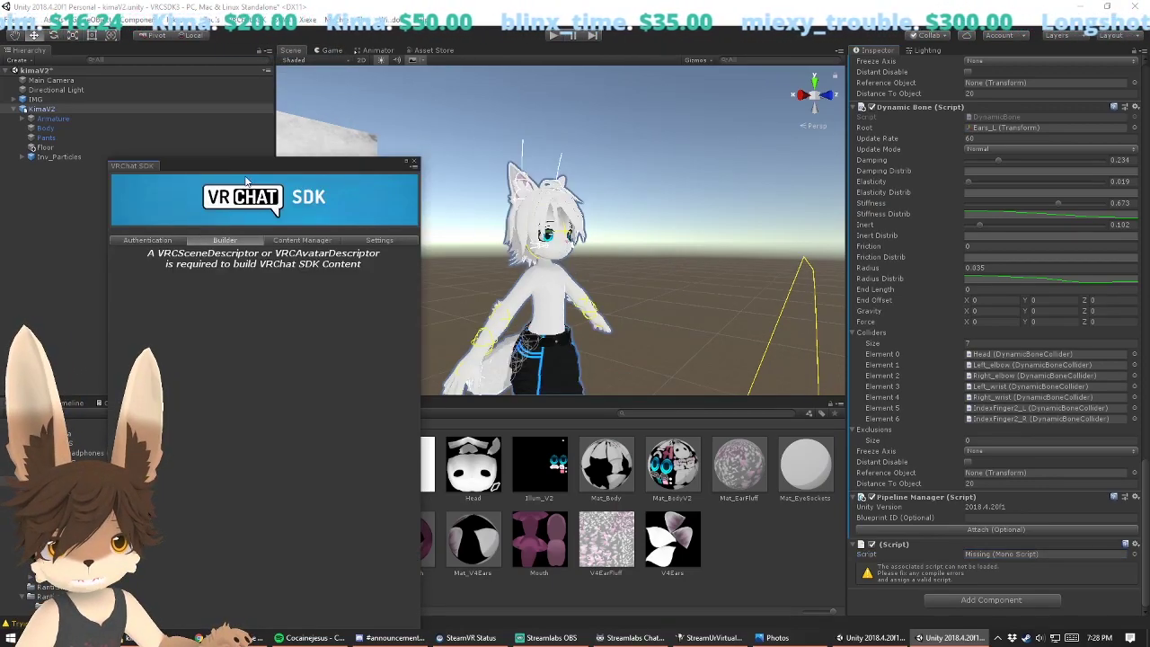
{"action": "left_click_drag", "start_coordinate": [301, 165], "coordinate": [440, 113]}
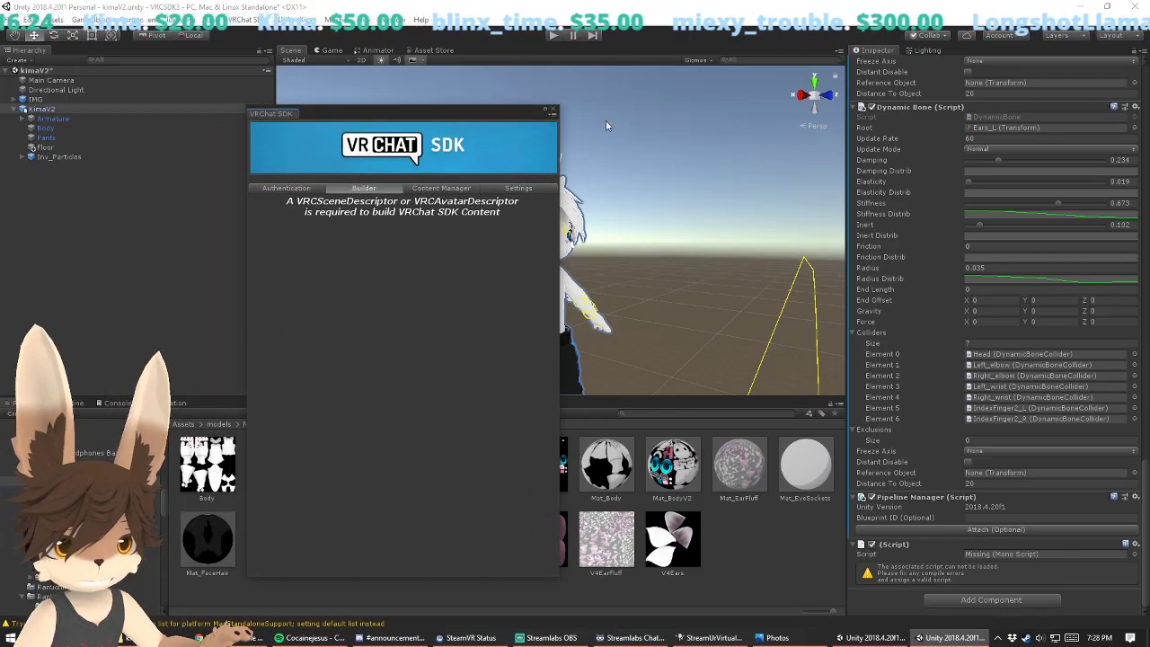
{"action": "left_click", "coordinate": [552, 110]}
{"action": "left_click_drag", "start_coordinate": [460, 399], "coordinate": [458, 413]}
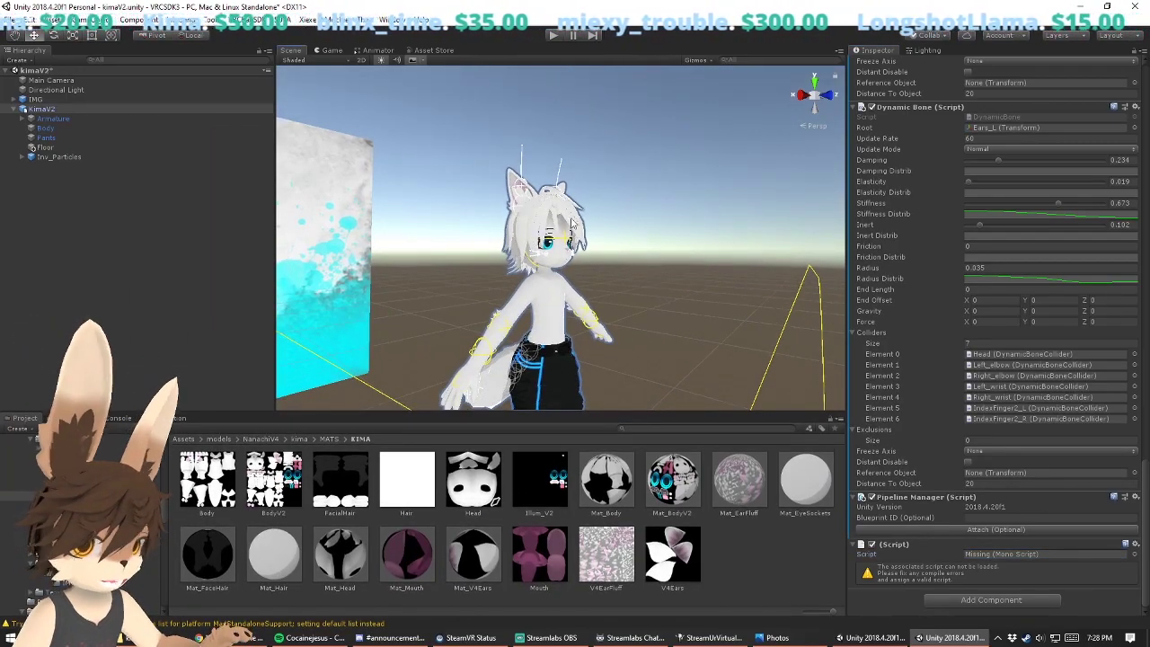
Step: Remove the component with the missing script from the KimaV2 avatar
{"action": "left_click_drag", "start_coordinate": [595, 238], "coordinate": [517, 211], "text": "alt"}
{"action": "scroll", "coordinate": [521, 202], "scroll_direction": "down", "scroll_amount": 4}
{"action": "middle_click_drag", "start_coordinate": [525, 188], "coordinate": [550, 142]}
{"action": "left_click_drag", "start_coordinate": [669, 212], "coordinate": [485, 229], "text": "alt"}
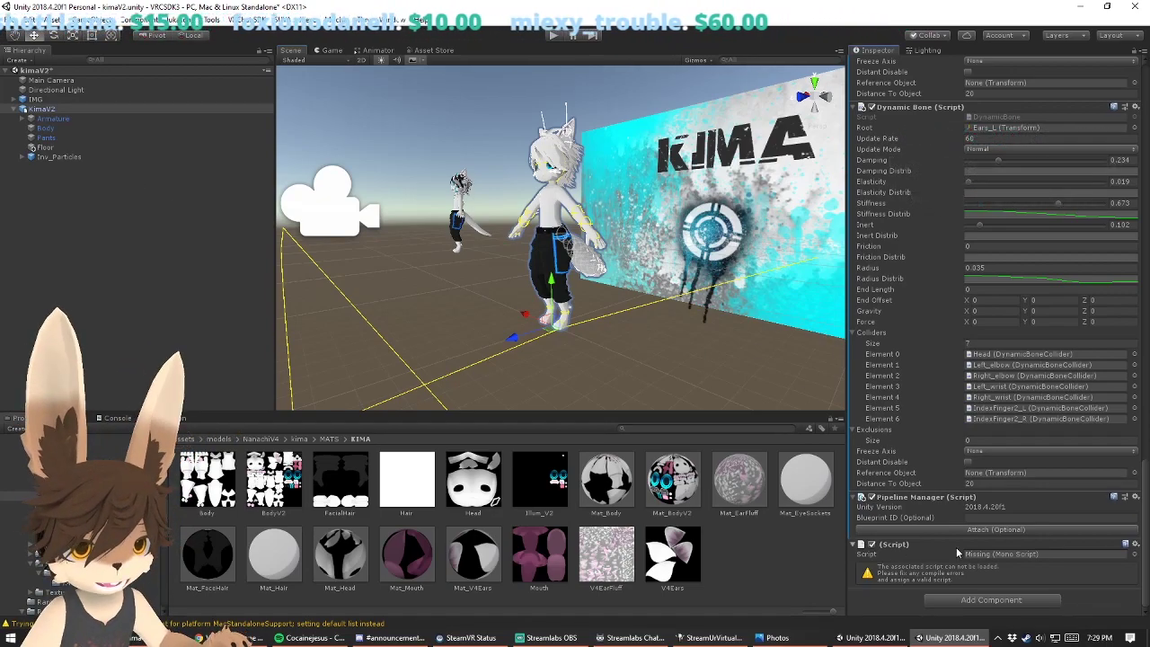
{"action": "left_click", "coordinate": [1136, 549]}
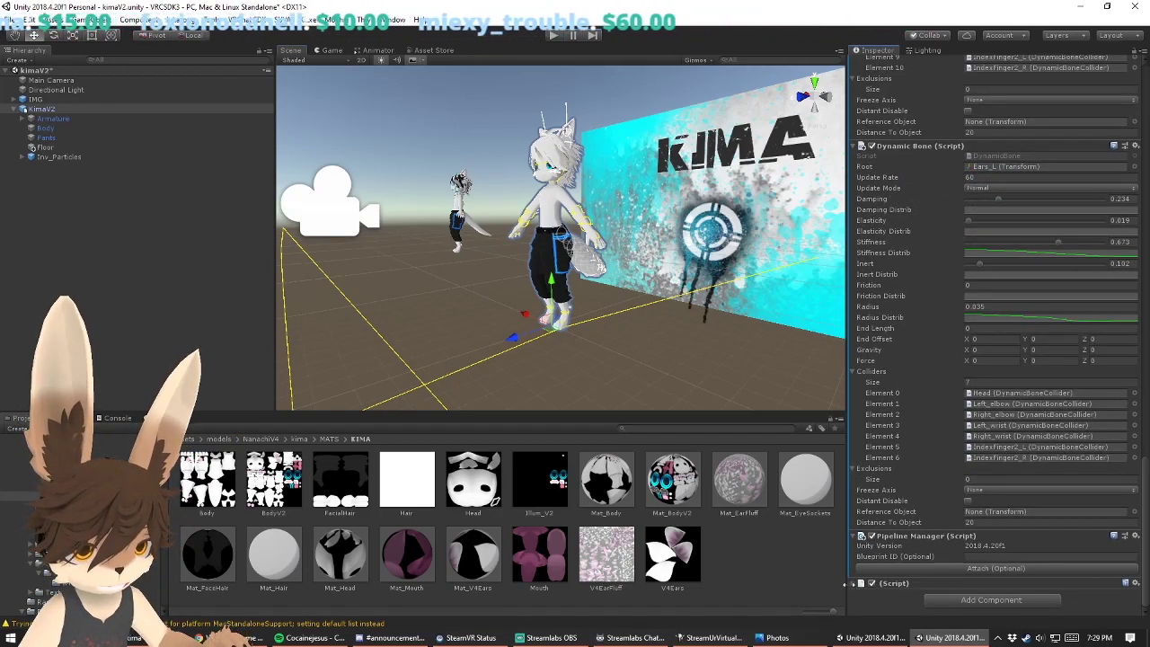
{"action": "left_click", "coordinate": [852, 584]}
{"action": "left_click", "coordinate": [1136, 545]}
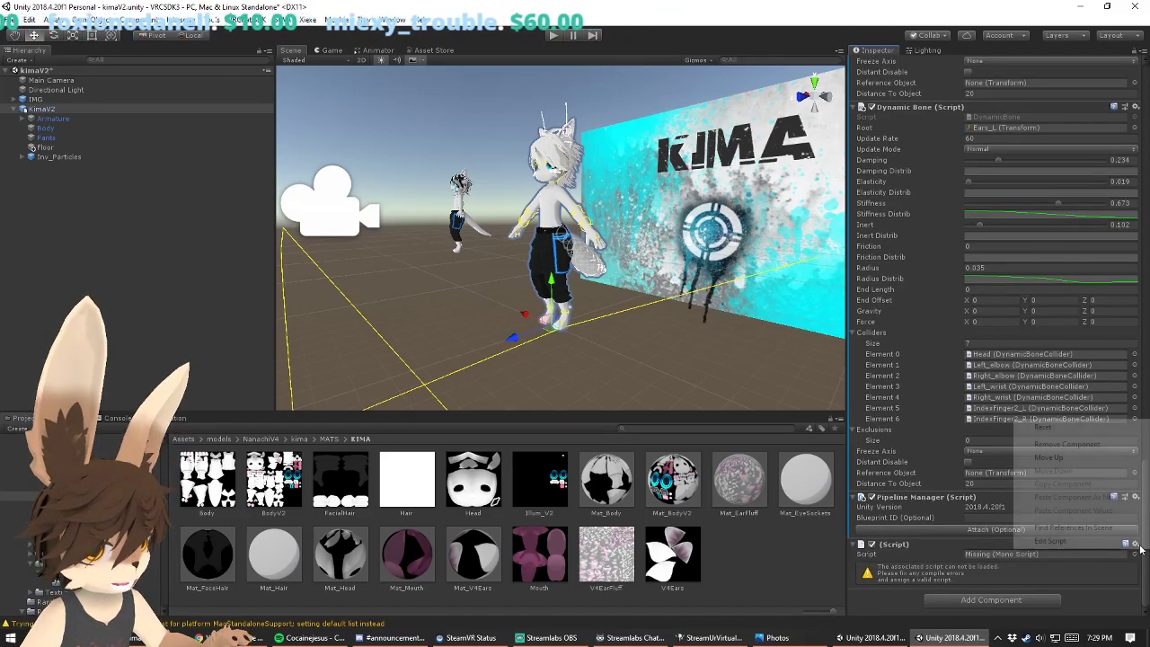
{"action": "left_click", "coordinate": [1090, 449]}
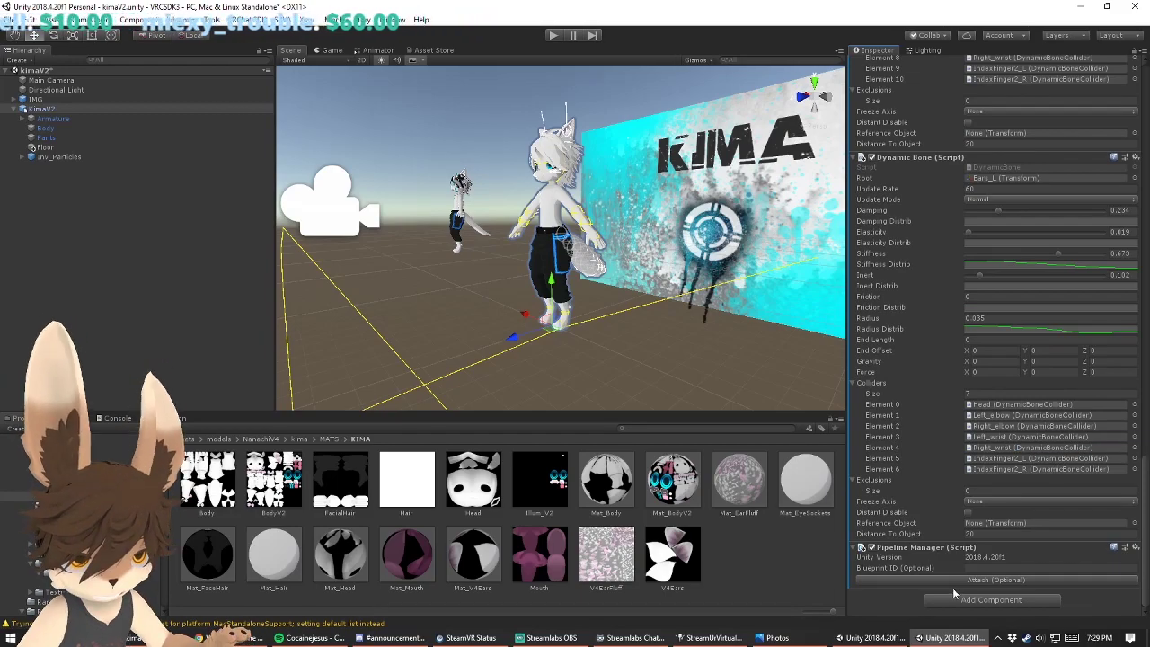
Step: Remove the old Pipeline Manager from KimaV2 and add a VRC Avatar Descriptor component
{"action": "left_click", "coordinate": [1136, 549]}
{"action": "left_click", "coordinate": [1078, 444]}
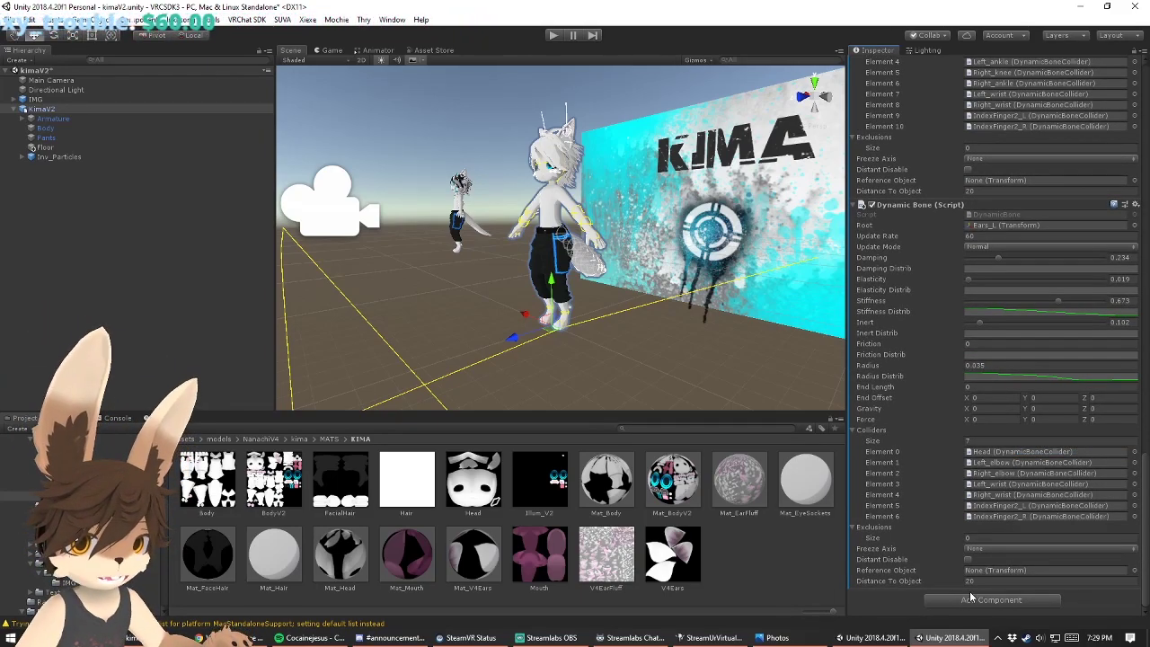
{"action": "left_click", "coordinate": [969, 600]}
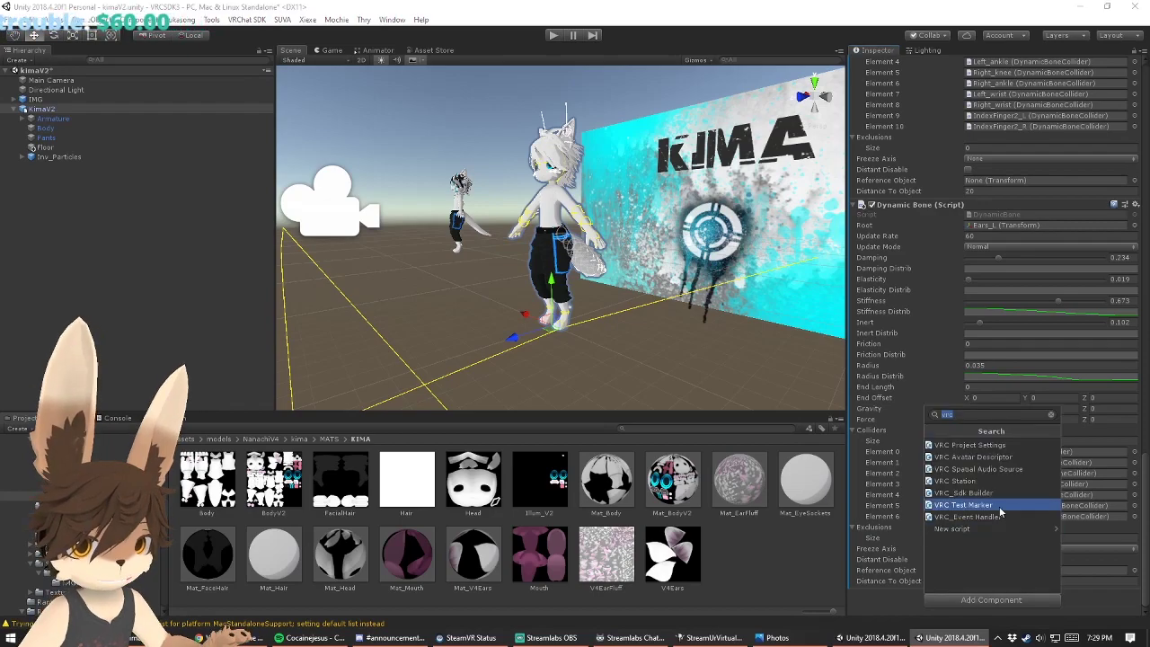
{"action": "left_click", "coordinate": [988, 457]}
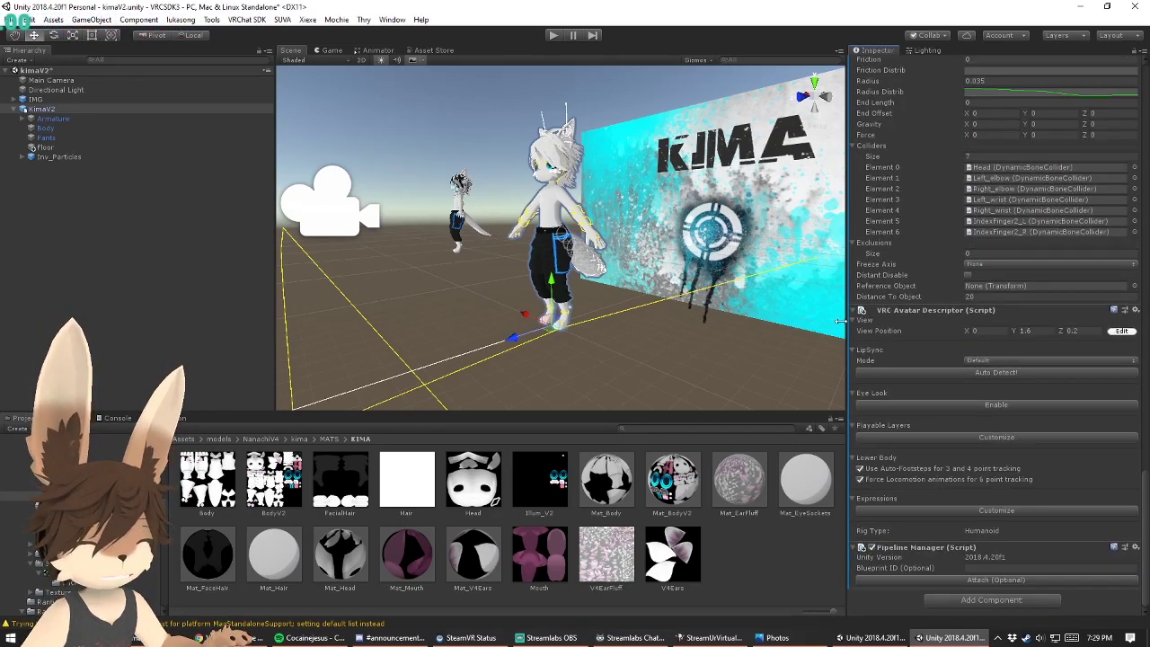
Step: Examine the KimaV2 avatar and the backdrop image in the scene from several angles
{"action": "key", "text": "s"}
{"action": "right_click_drag", "start_coordinate": [786, 249], "coordinate": [798, 307]}
{"action": "key", "text": "w"}
{"action": "key", "text": "d"}
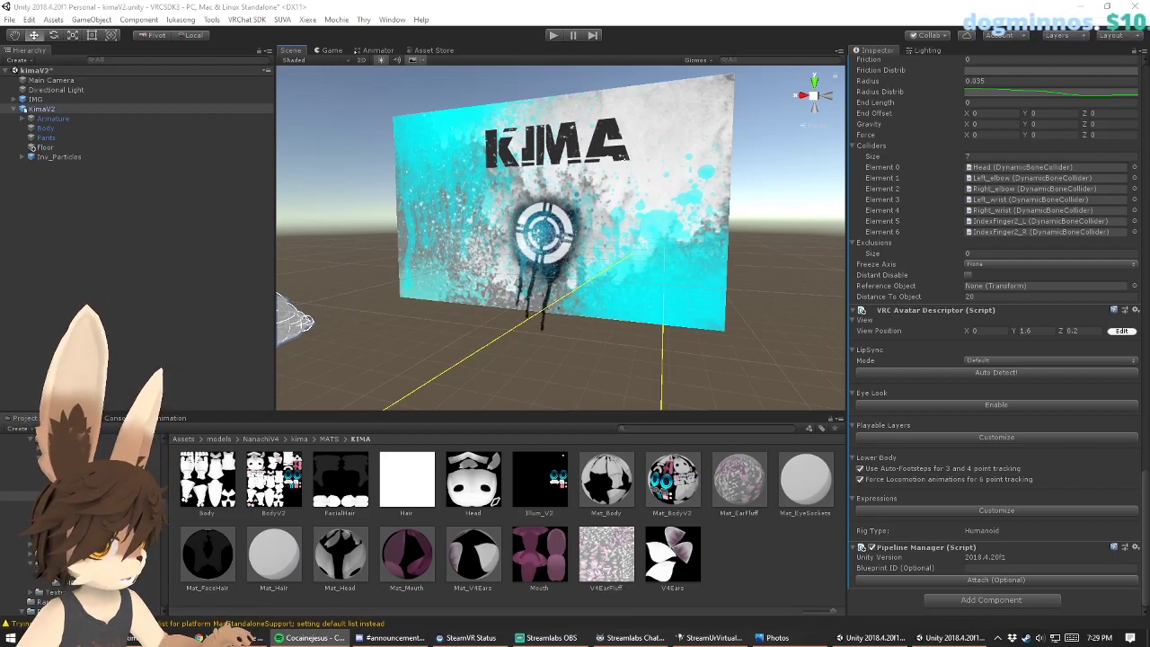
{"action": "left_click", "coordinate": [906, 390]}
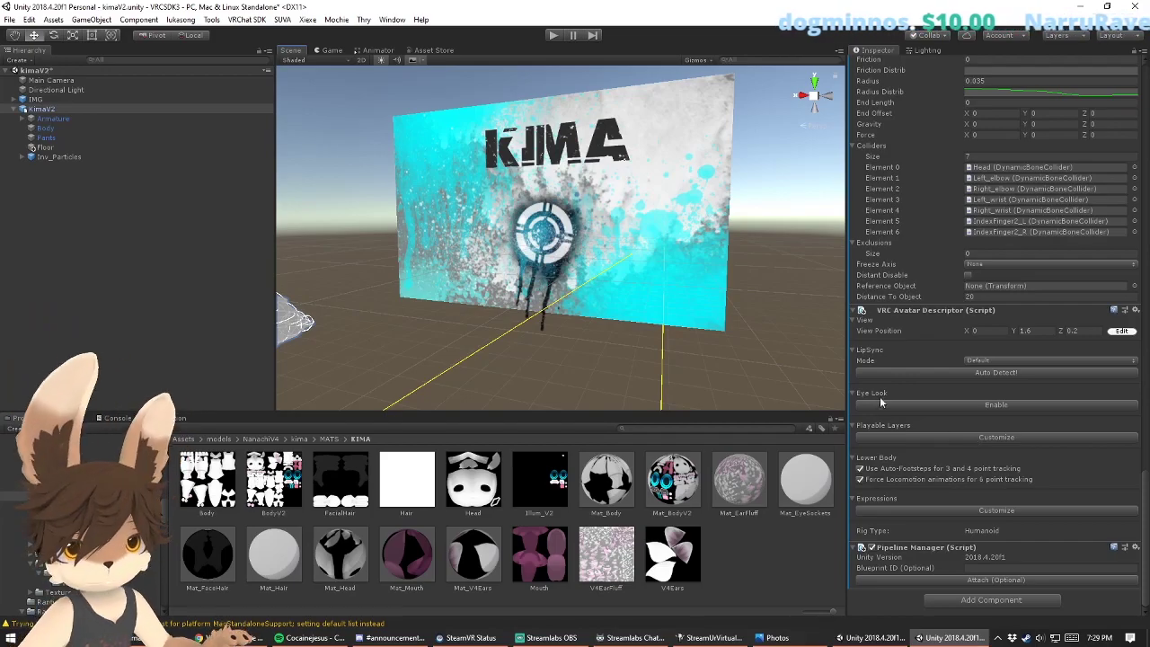
{"action": "scroll", "coordinate": [540, 249], "scroll_direction": "down", "scroll_amount": 5}
{"action": "left_click_drag", "start_coordinate": [540, 249], "coordinate": [505, 308], "text": "alt"}
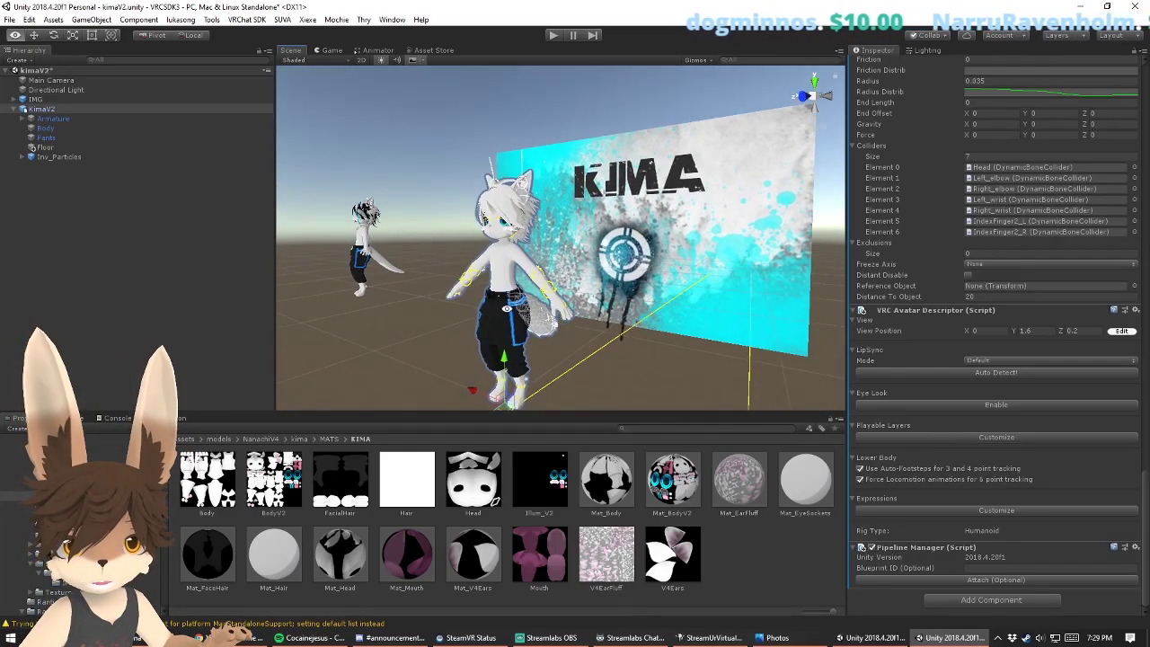
{"action": "scroll", "coordinate": [505, 308], "scroll_direction": "up", "scroll_amount": 6}
{"action": "middle_click_drag", "start_coordinate": [660, 274], "coordinate": [404, 268]}
{"action": "scroll", "coordinate": [404, 268], "scroll_direction": "down", "scroll_amount": 4}
{"action": "left_click_drag", "start_coordinate": [404, 268], "coordinate": [593, 265], "text": "alt"}
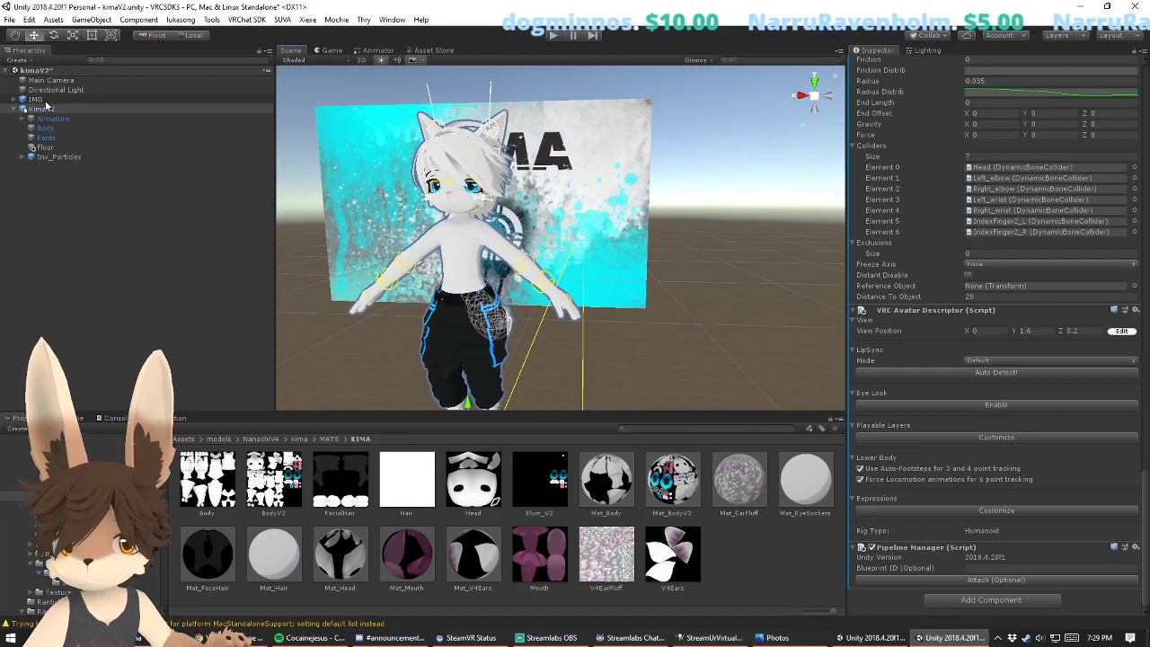
Step: Check the objects inside the IMG group and deactivate the whole group to hide the backdrop
{"action": "left_click", "coordinate": [43, 100]}
{"action": "left_click", "coordinate": [13, 99]}
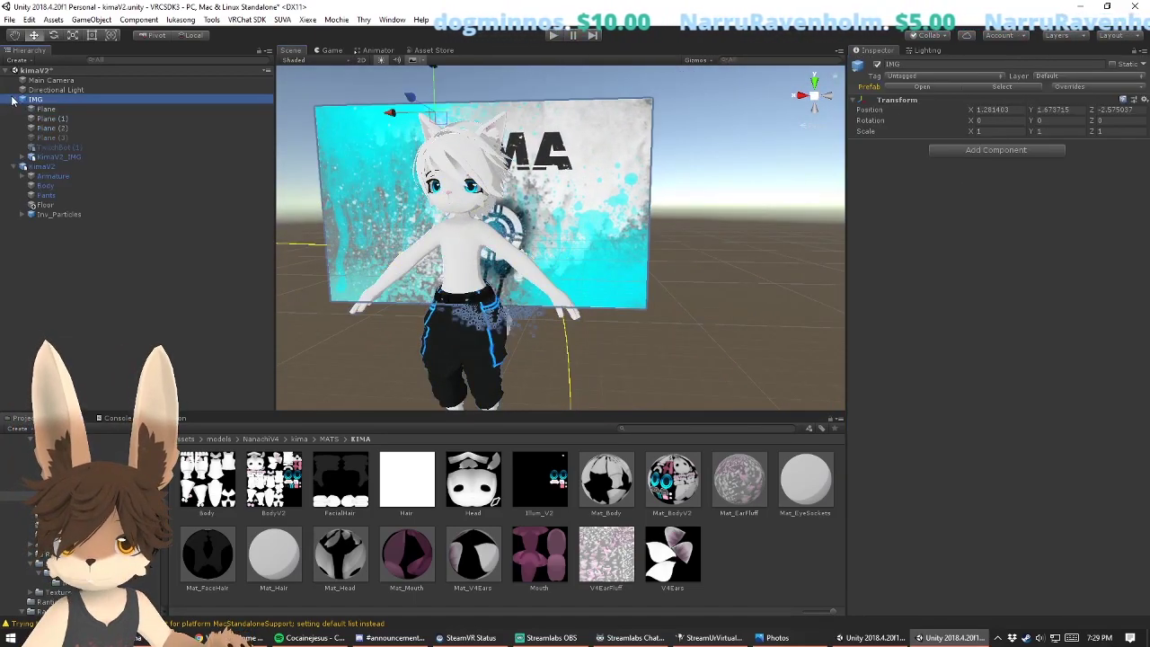
{"action": "left_click", "coordinate": [84, 147]}
{"action": "left_click", "coordinate": [78, 138]}
{"action": "left_click", "coordinate": [68, 109]}
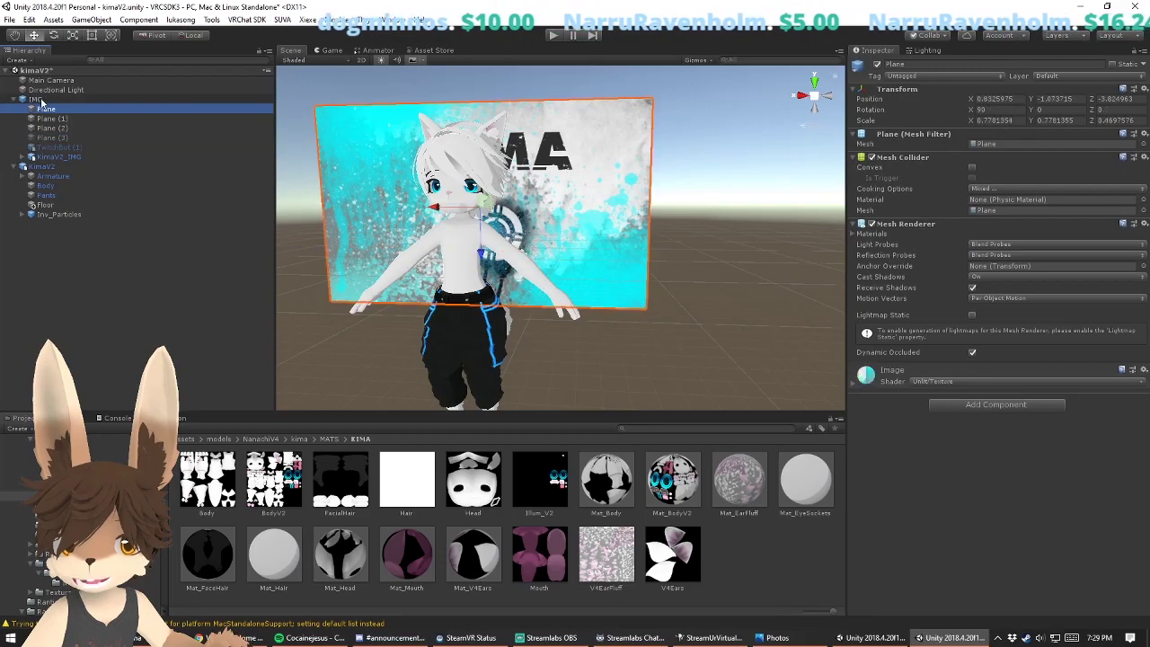
{"action": "left_click", "coordinate": [20, 98]}
{"action": "left_click", "coordinate": [95, 155]}
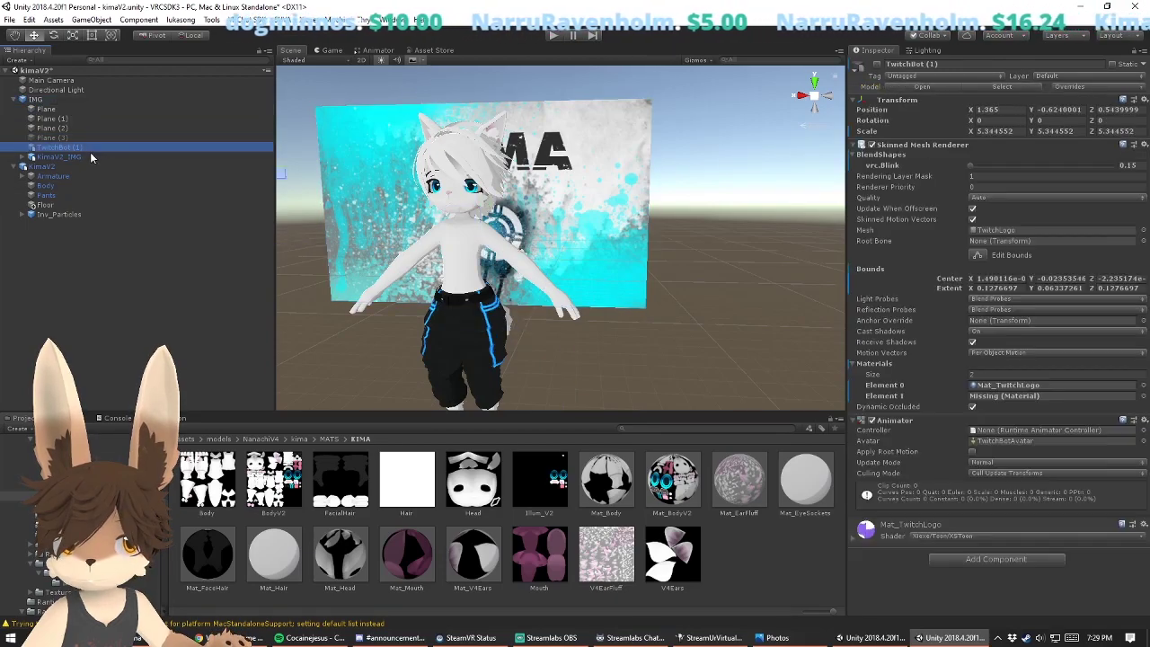
{"action": "left_click", "coordinate": [55, 101]}
{"action": "left_click", "coordinate": [879, 65]}
Step: Select the KimaV2 avatar in the scene and set its descriptor's View Position Y to 0.74
{"action": "mouse_move", "coordinate": [710, 237]}
{"action": "left_mouse_down", "text": "alt"}
{"action": "mouse_move", "coordinate": [614, 234]}
{"action": "mouse_move", "coordinate": [691, 232]}
{"action": "left_mouse_up", "text": "alt"}
{"action": "scroll", "coordinate": [691, 232], "scroll_direction": "up", "scroll_amount": 6}
{"action": "left_click", "coordinate": [507, 293]}
{"action": "left_click_drag", "start_coordinate": [503, 299], "coordinate": [431, 193], "text": "alt"}
{"action": "scroll", "coordinate": [696, 221], "scroll_direction": "down", "scroll_amount": 6}
{"action": "scroll", "coordinate": [1019, 354], "scroll_direction": "down", "scroll_amount": 8}
{"action": "scroll", "coordinate": [1019, 358], "scroll_direction": "down", "scroll_amount": 15}
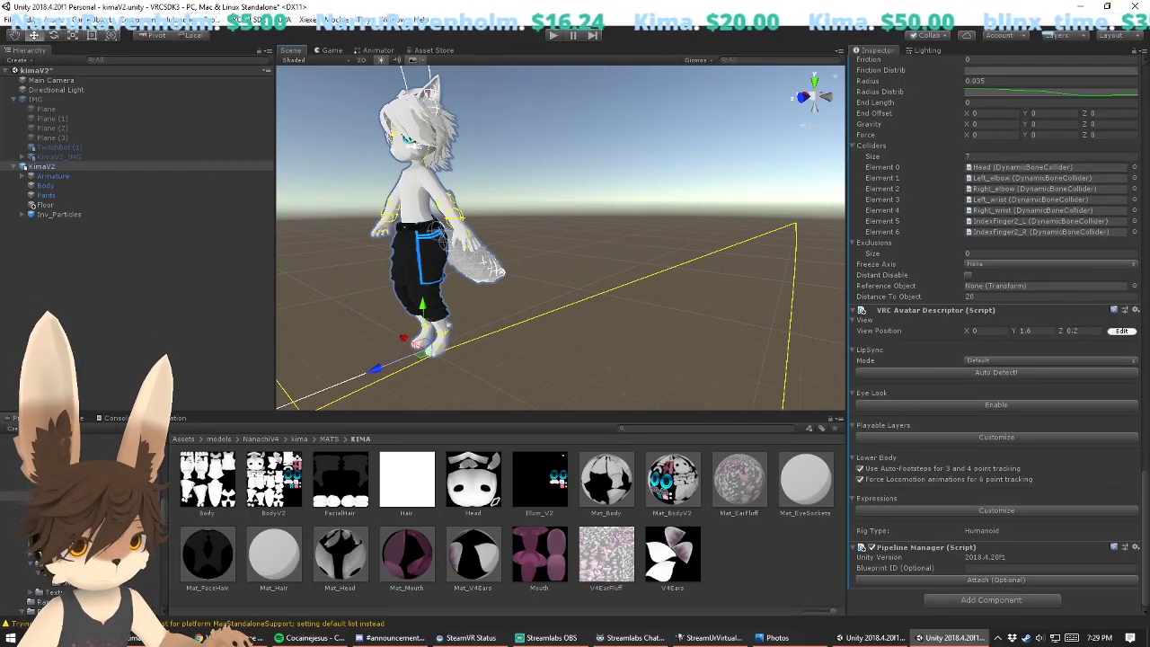
{"action": "left_click_drag", "start_coordinate": [427, 214], "coordinate": [627, 220], "text": "alt"}
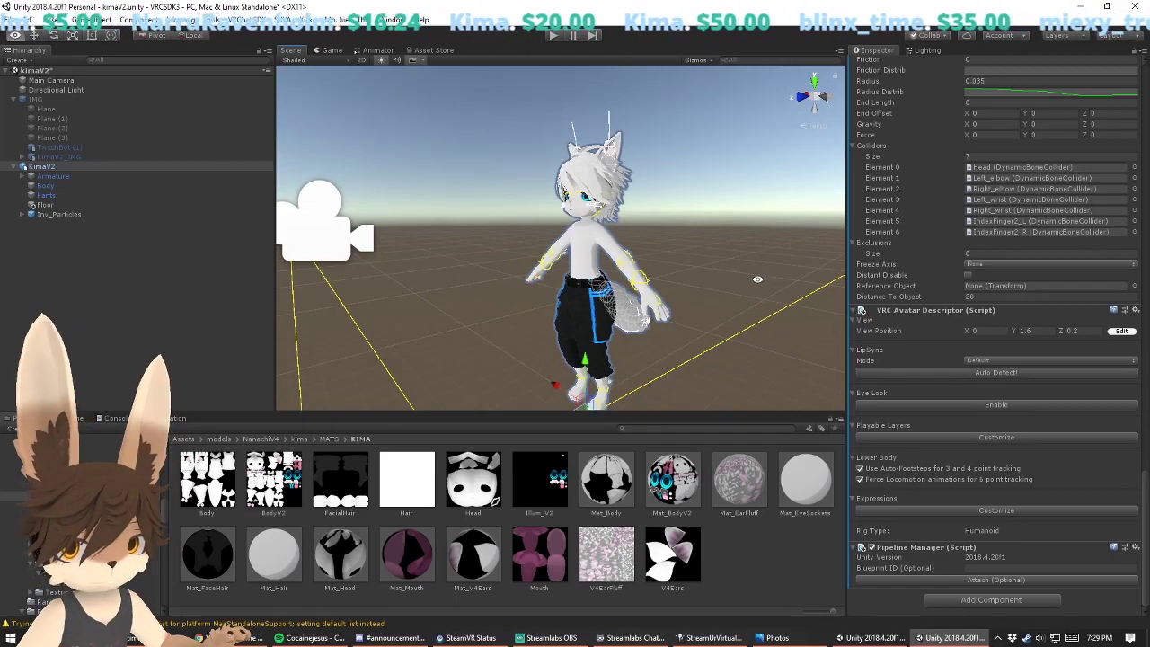
{"action": "scroll", "coordinate": [766, 281], "scroll_direction": "down", "scroll_amount": 6, "text": "alt"}
{"action": "left_click_drag", "start_coordinate": [764, 292], "coordinate": [829, 298], "text": "alt"}
{"action": "left_click_drag", "start_coordinate": [1018, 334], "coordinate": [998, 340]}
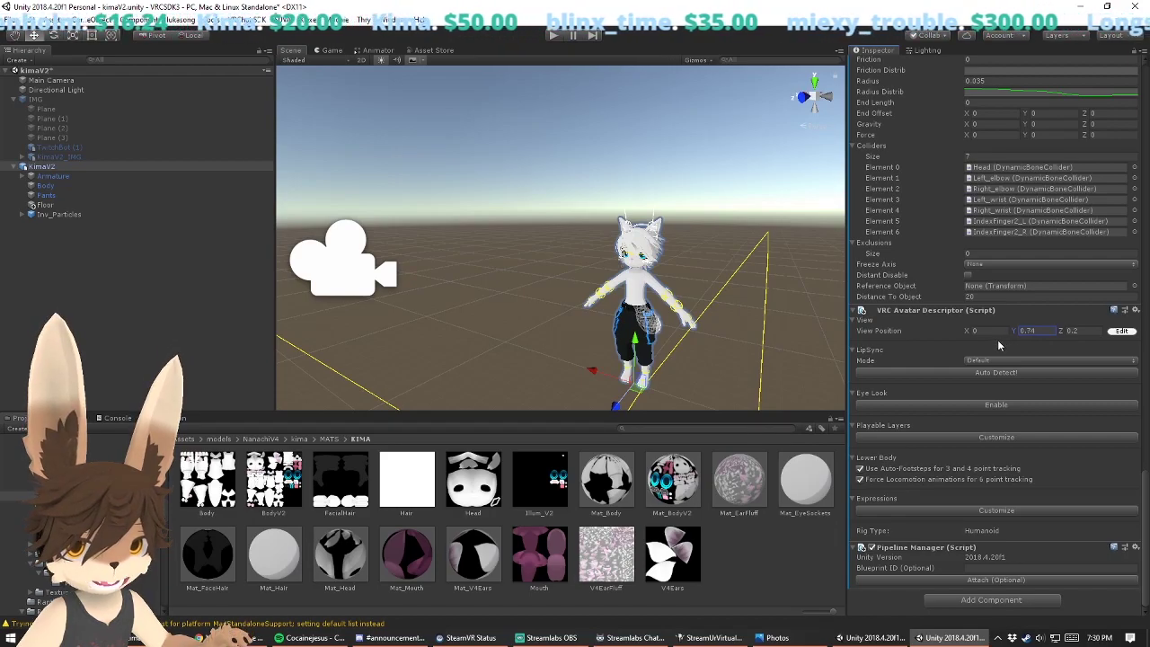
Step: Enable view position editing and move the view point to the avatar's eyes, about Y 0.75 and Z 0.058
{"action": "left_click", "coordinate": [1125, 332]}
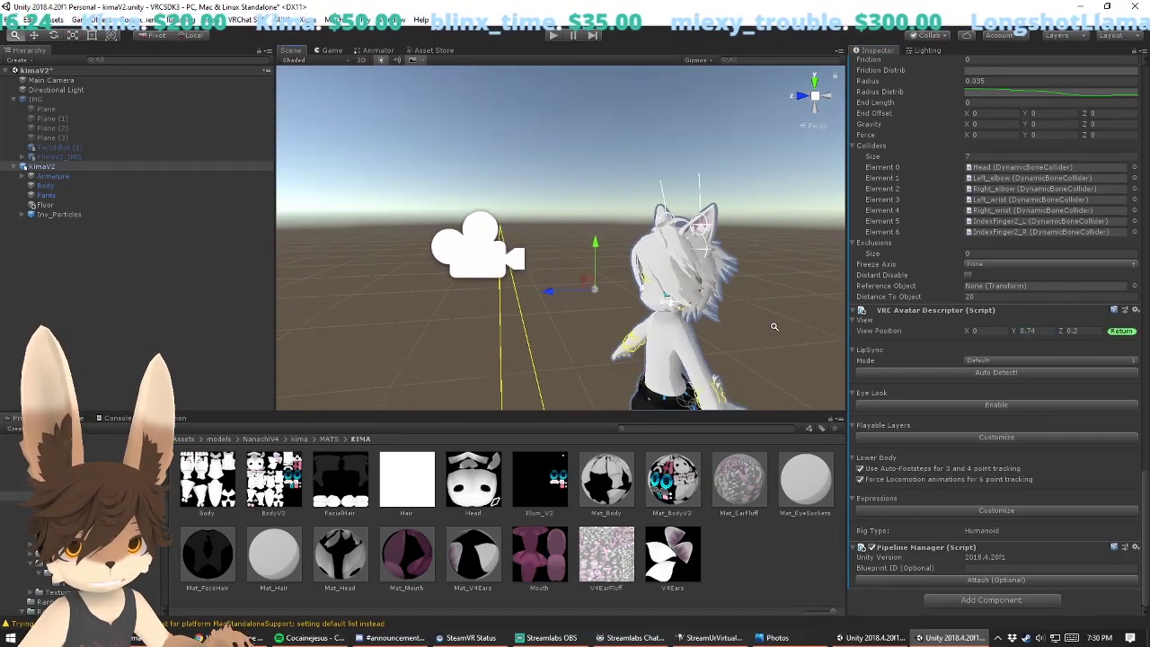
{"action": "middle_click_drag", "start_coordinate": [678, 233], "coordinate": [647, 171]}
{"action": "right_click_drag", "start_coordinate": [647, 170], "coordinate": [669, 148]}
{"action": "left_click_drag", "start_coordinate": [548, 245], "coordinate": [639, 236]}
Step: Bring the avatar's face back into close view, reselect KimaV2, and end the view position editing
{"action": "key", "text": "f"}
{"action": "right_click_drag", "start_coordinate": [550, 239], "coordinate": [614, 226]}
{"action": "scroll", "coordinate": [662, 326], "scroll_direction": "down", "scroll_amount": 10}
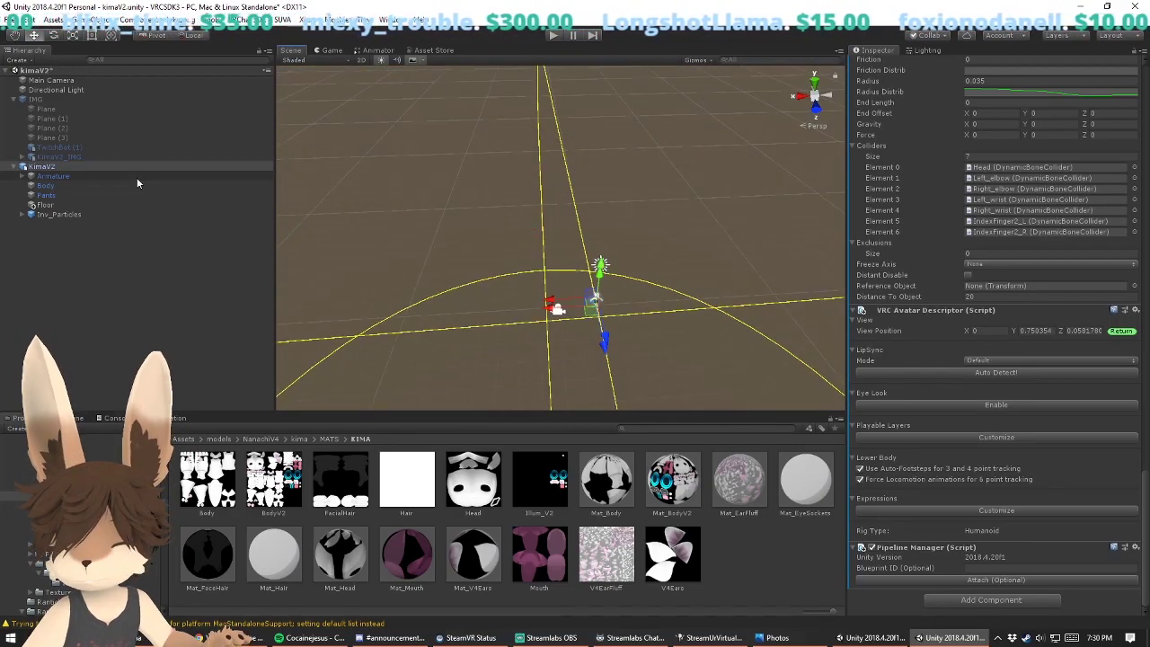
{"action": "left_click", "coordinate": [133, 176]}
{"action": "left_click", "coordinate": [109, 186]}
{"action": "key", "text": "f"}
{"action": "right_click_drag", "start_coordinate": [617, 261], "coordinate": [436, 226]}
{"action": "scroll", "coordinate": [436, 226], "scroll_direction": "down", "scroll_amount": 4}
{"action": "left_click", "coordinate": [54, 168]}
{"action": "left_click_drag", "start_coordinate": [651, 216], "coordinate": [550, 171], "text": "alt"}
{"action": "middle_click_drag", "start_coordinate": [550, 171], "coordinate": [575, 141]}
{"action": "scroll", "coordinate": [985, 341], "scroll_direction": "down", "scroll_amount": 15}
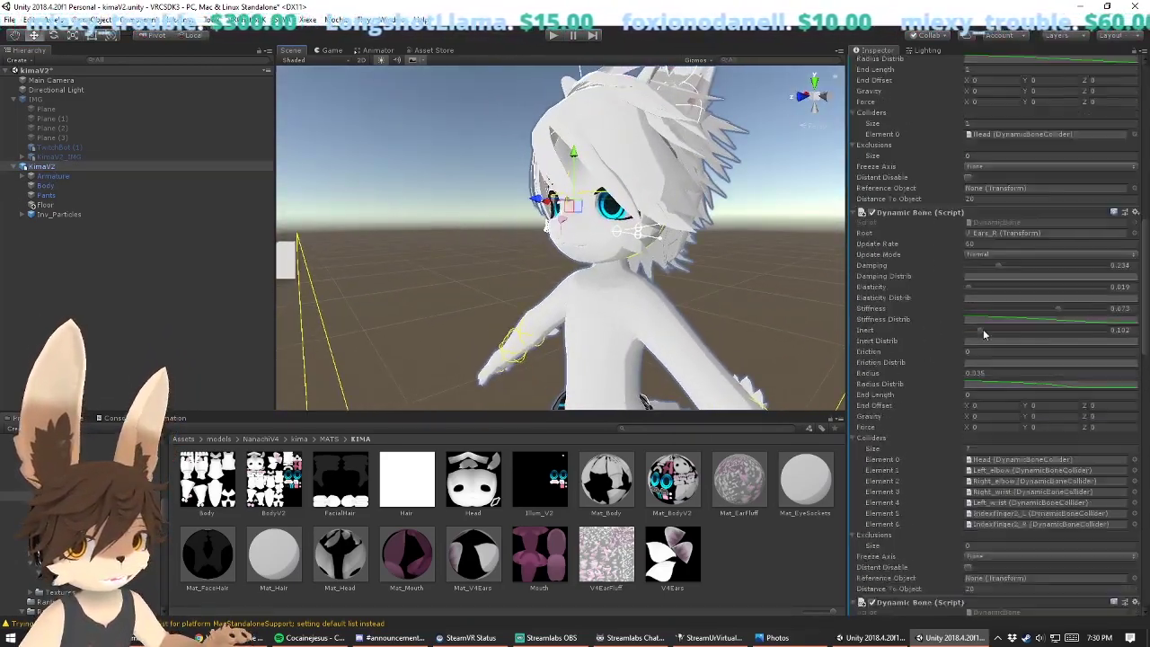
{"action": "scroll", "coordinate": [986, 341], "scroll_direction": "down", "scroll_amount": 10}
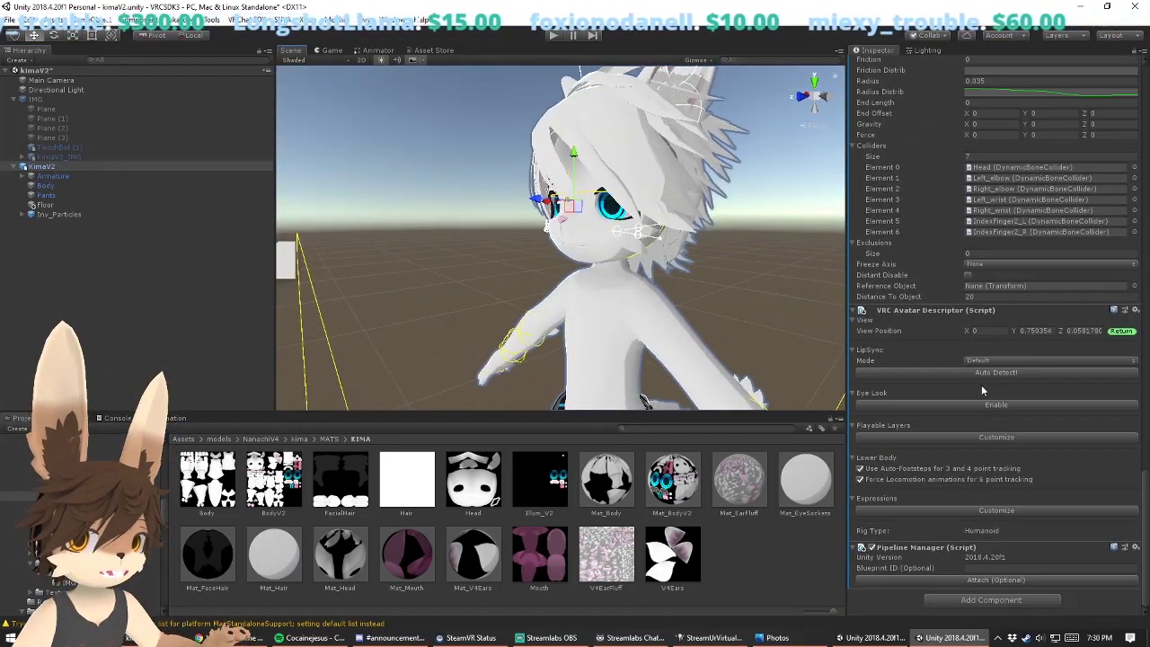
{"action": "left_click", "coordinate": [1123, 332]}
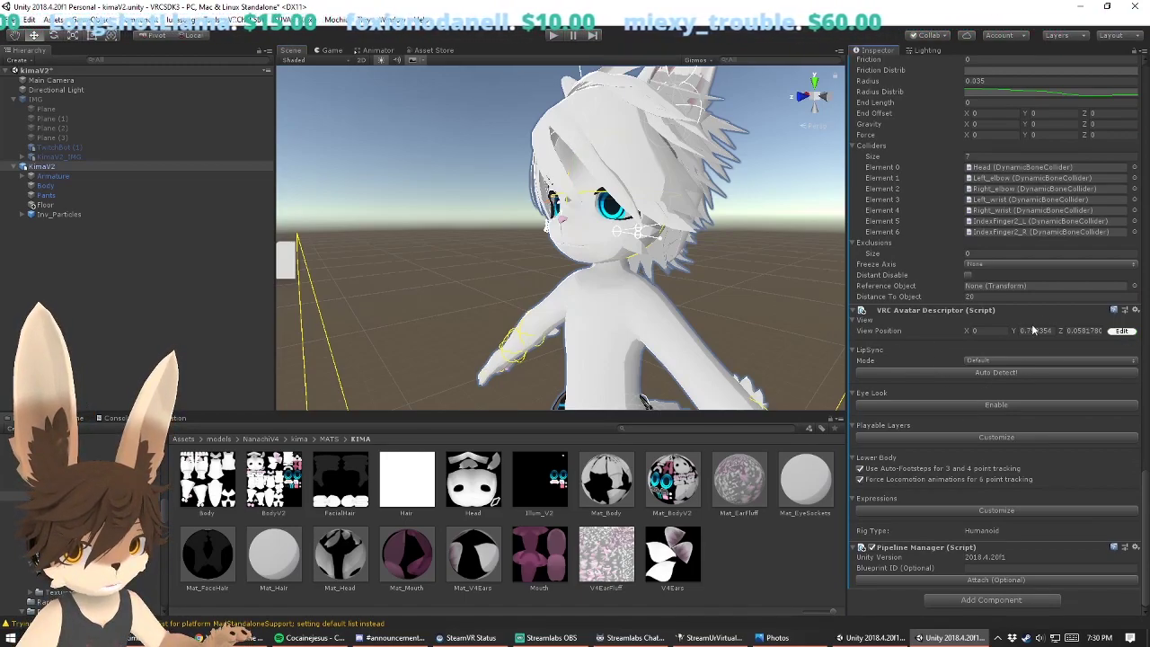
Step: Adjust the view point and set the View Position to exactly Y 0.75 and Z 0.05
{"action": "left_click", "coordinate": [1128, 332]}
{"action": "left_click_drag", "start_coordinate": [613, 259], "coordinate": [623, 255], "text": "alt"}
{"action": "left_click_drag", "start_coordinate": [545, 213], "coordinate": [527, 214]}
{"action": "left_click_drag", "start_coordinate": [1036, 330], "coordinate": [1111, 341]}
{"action": "type", "text": "0.75"}
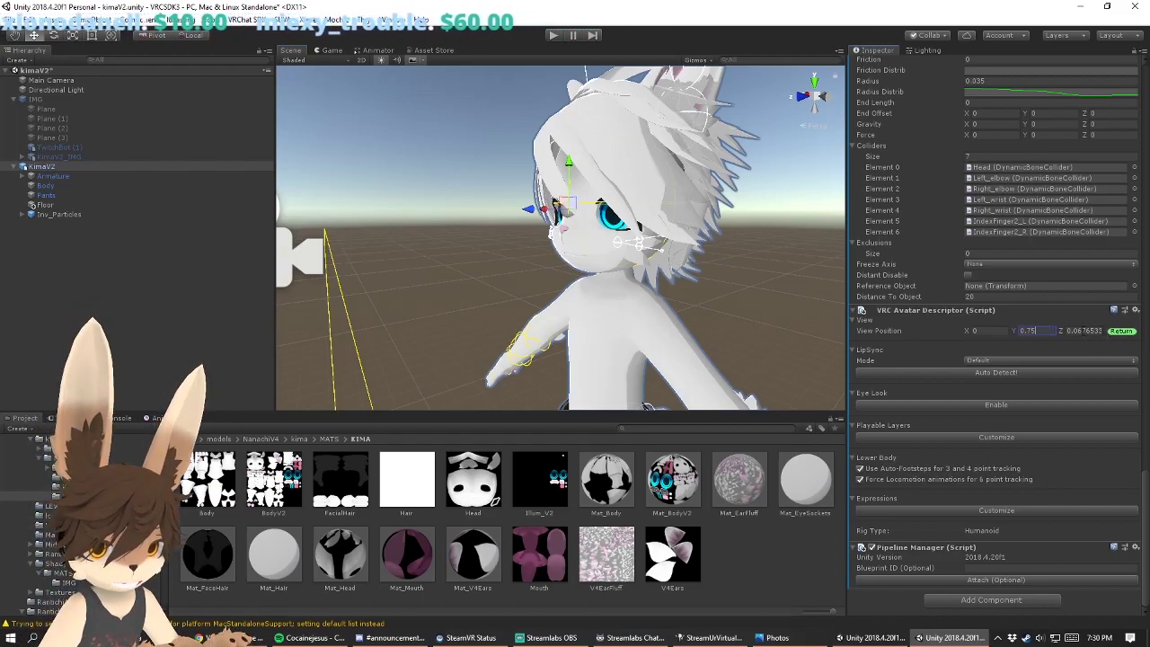
{"action": "key", "text": "Tab"}
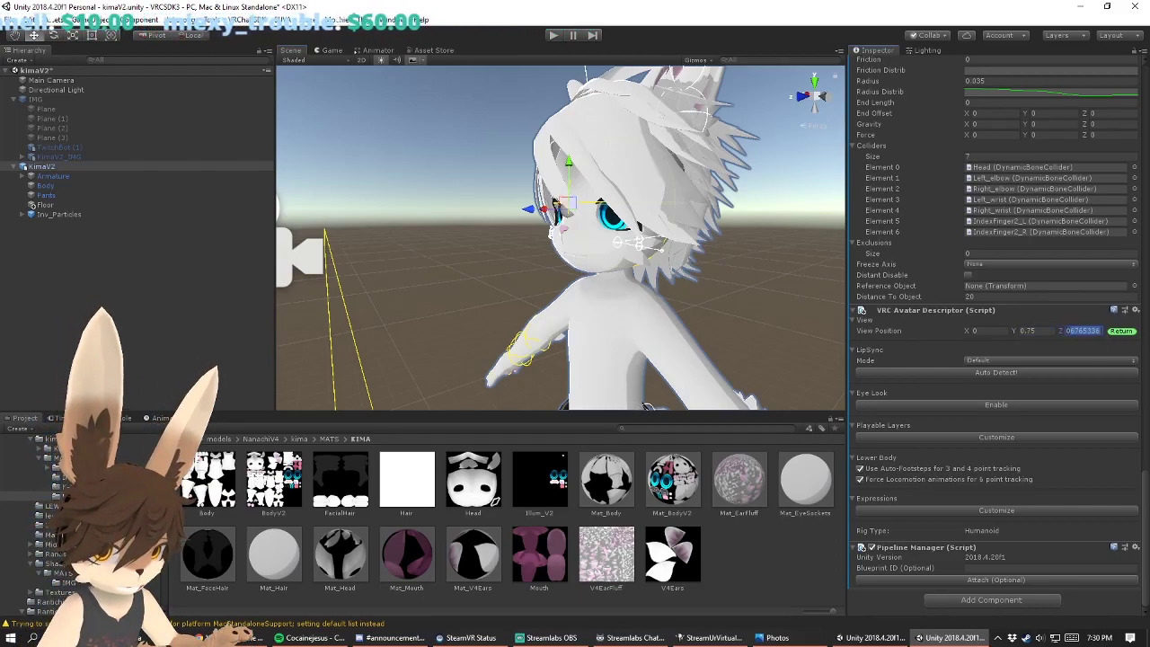
{"action": "type", "text": "0.05"}
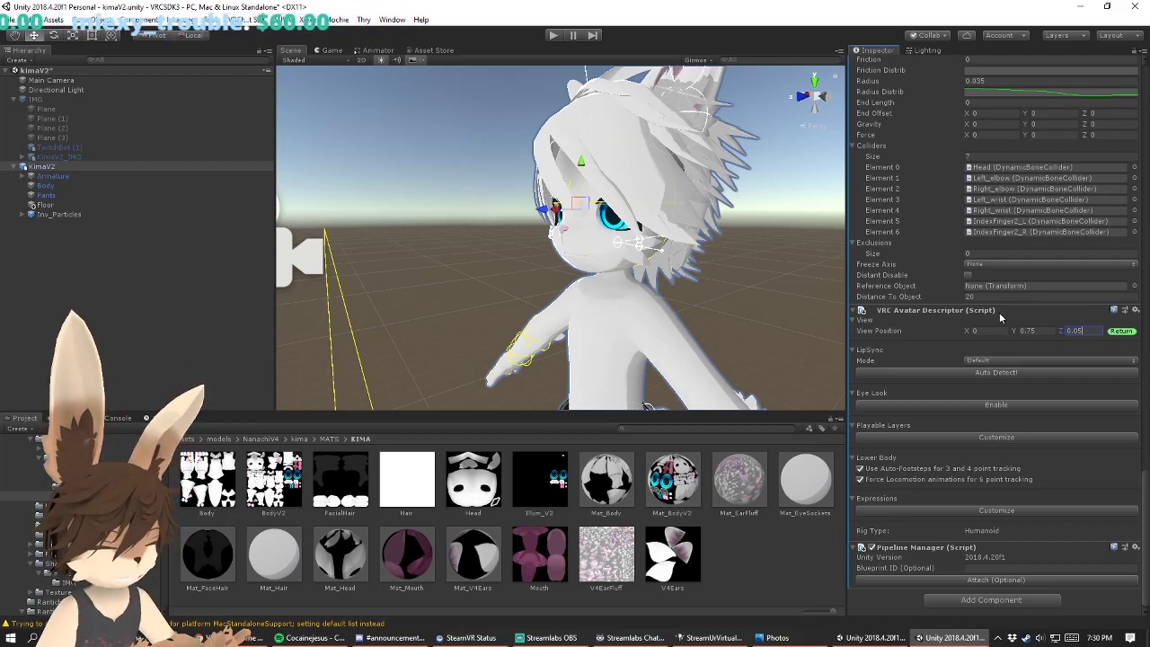
{"action": "left_click", "coordinate": [989, 332]}
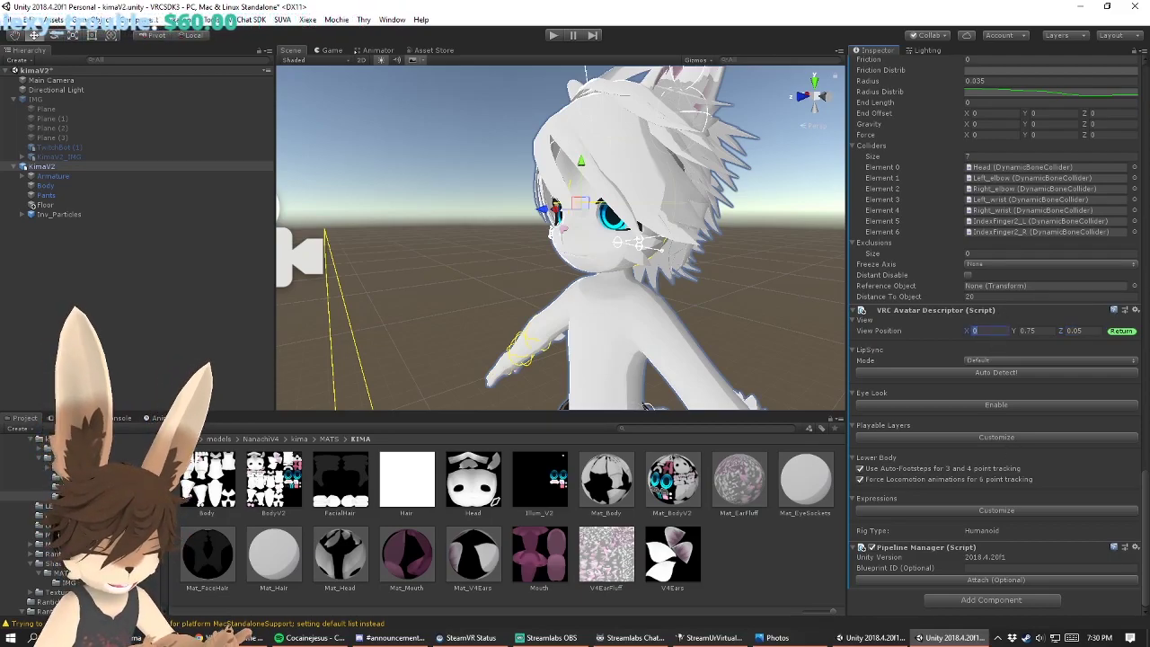
{"action": "left_click", "coordinate": [1125, 332]}
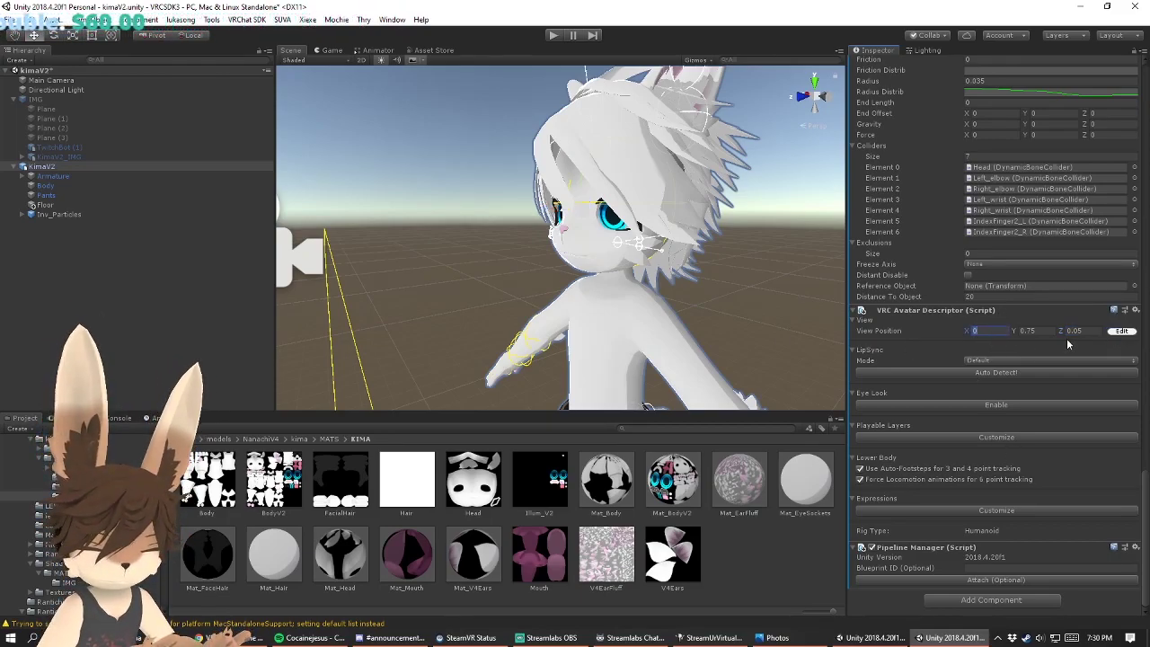
Step: Try moving the view point back to about Z 0.026, undo the move, and leave view position editing
{"action": "left_click", "coordinate": [1124, 332]}
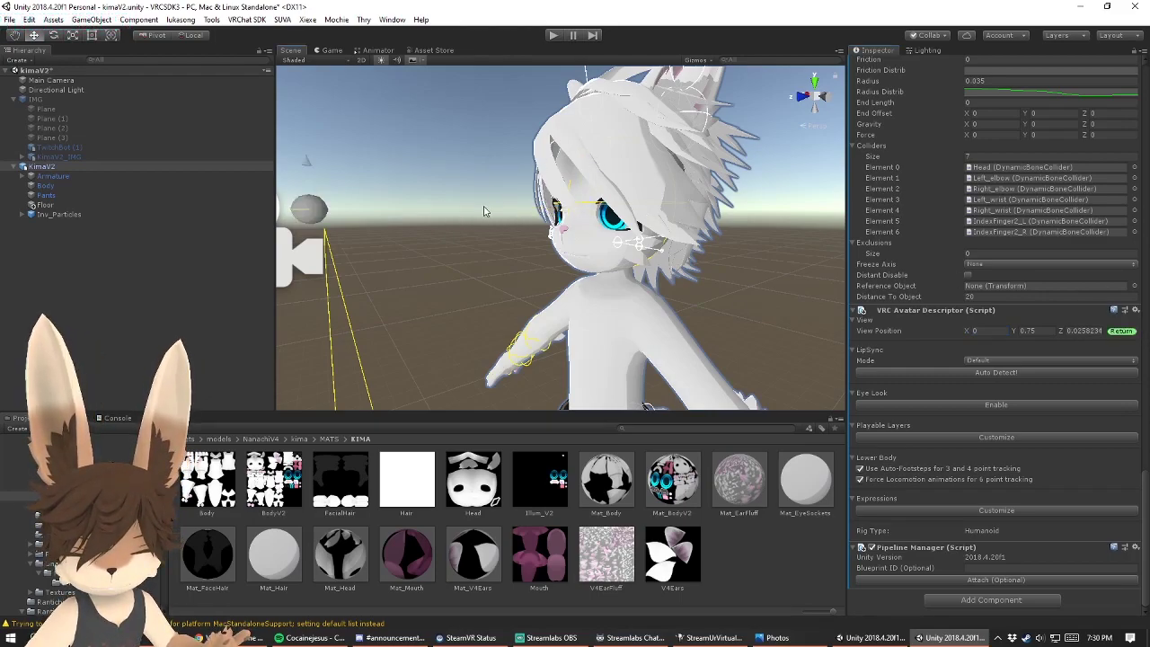
{"action": "key", "text": "ctrl+z"}
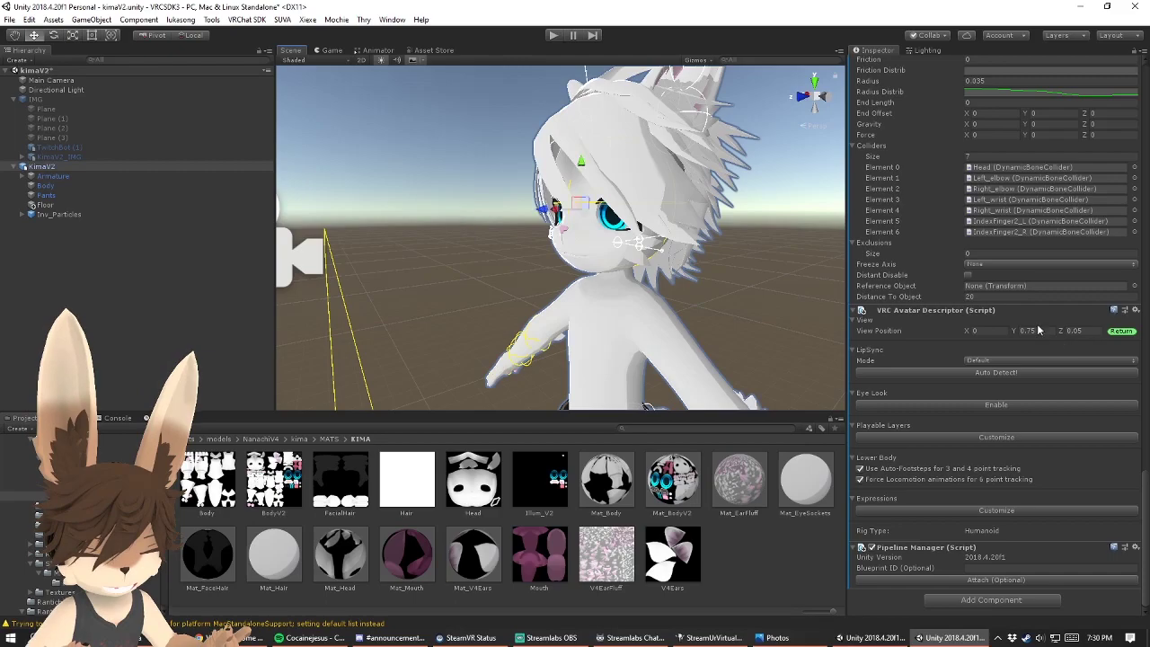
{"action": "left_click", "coordinate": [1125, 332]}
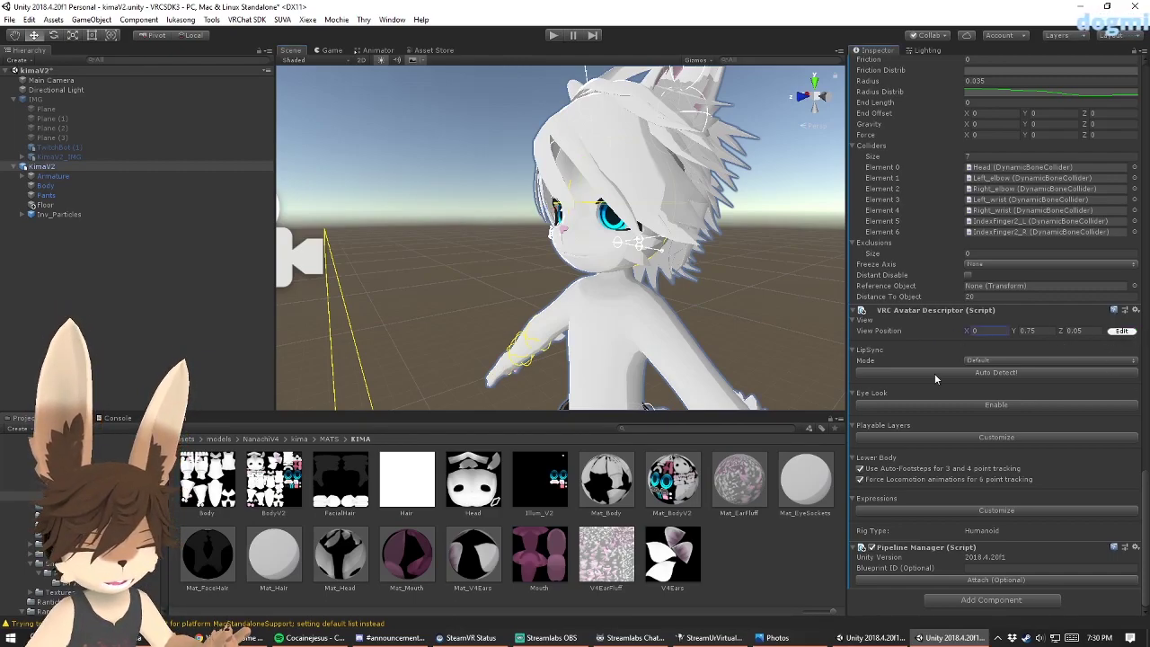
Step: Set the lip sync mode to Viseme Blend Shape, assign Body as the face mesh, and check the viseme assignments
{"action": "left_click", "coordinate": [1003, 363]}
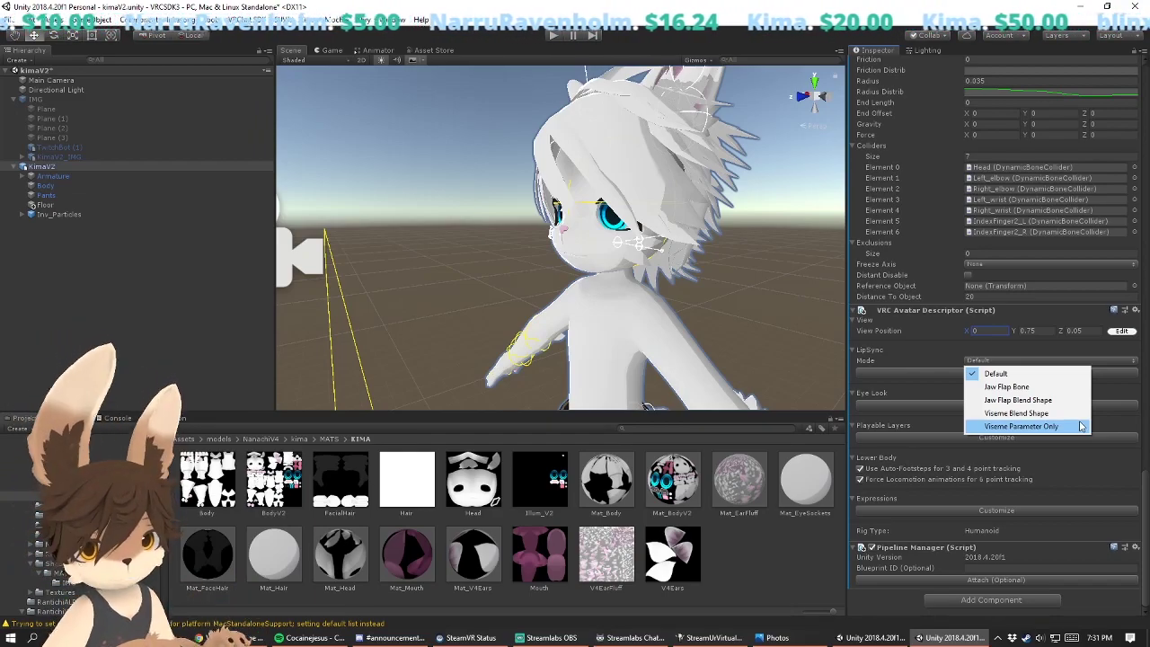
{"action": "left_click", "coordinate": [1024, 413]}
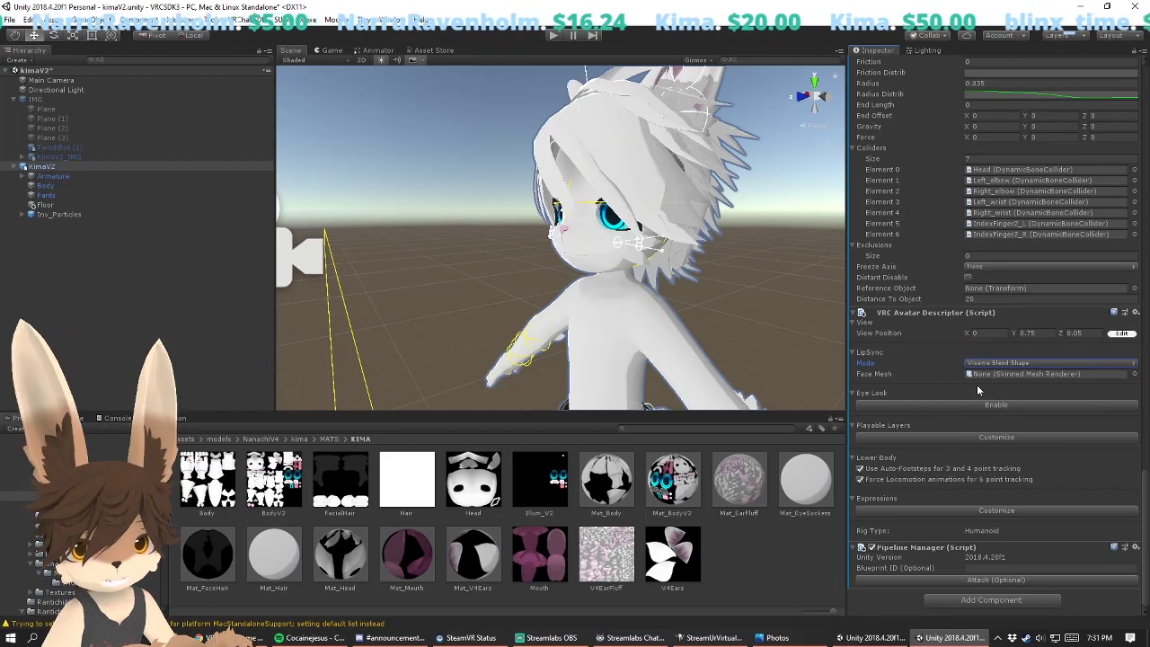
{"action": "left_click_drag", "start_coordinate": [45, 186], "coordinate": [1034, 375]}
{"action": "scroll", "coordinate": [1054, 385], "scroll_direction": "down", "scroll_amount": 2}
{"action": "left_click", "coordinate": [1004, 313]}
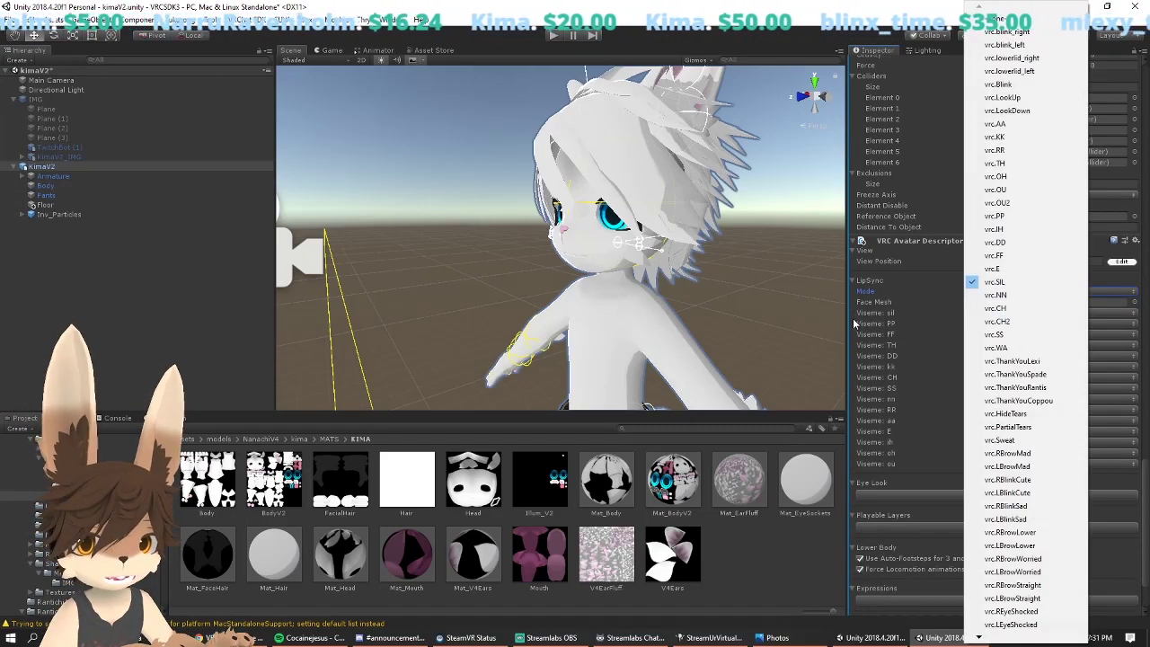
{"action": "left_click", "coordinate": [907, 333]}
{"action": "left_click", "coordinate": [915, 452]}
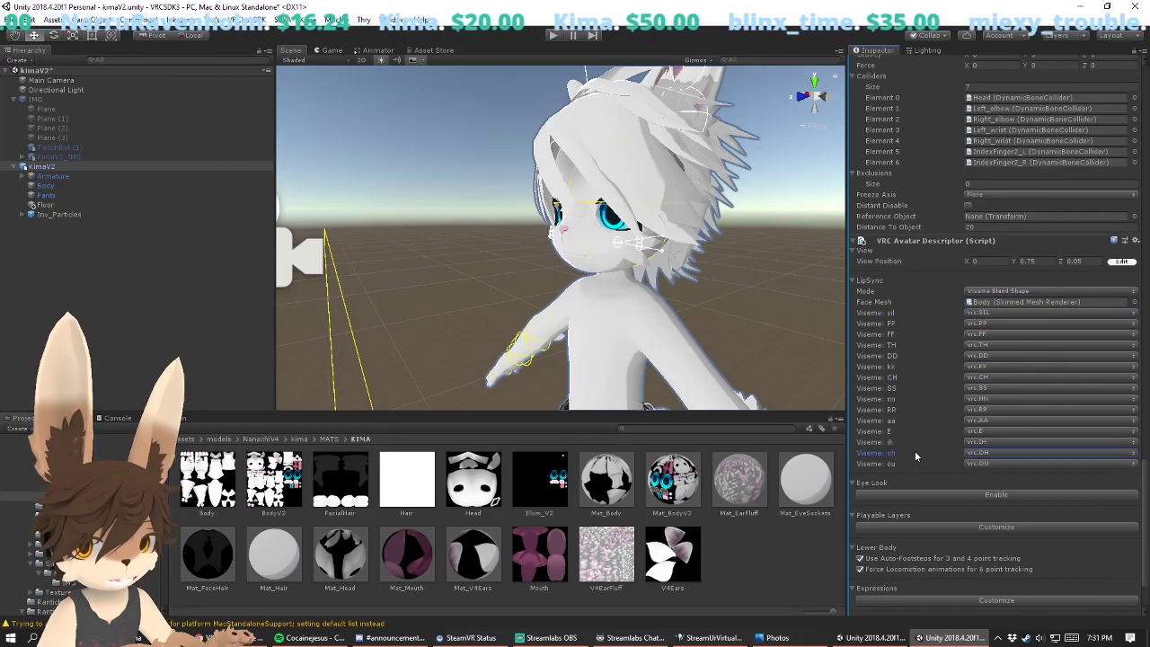
Step: Enable Eye Look on the avatar descriptor and bring its settings into view
{"action": "scroll", "coordinate": [933, 430], "scroll_direction": "down", "scroll_amount": 3}
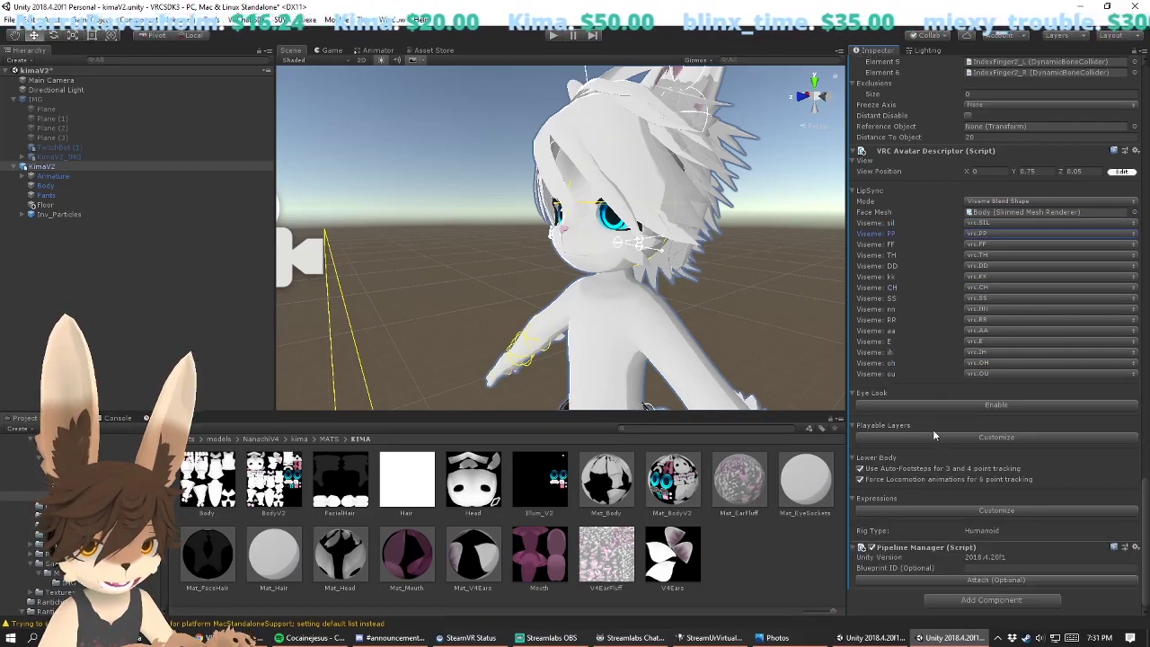
{"action": "left_click", "coordinate": [894, 406]}
{"action": "scroll", "coordinate": [930, 428], "scroll_direction": "down", "scroll_amount": 3}
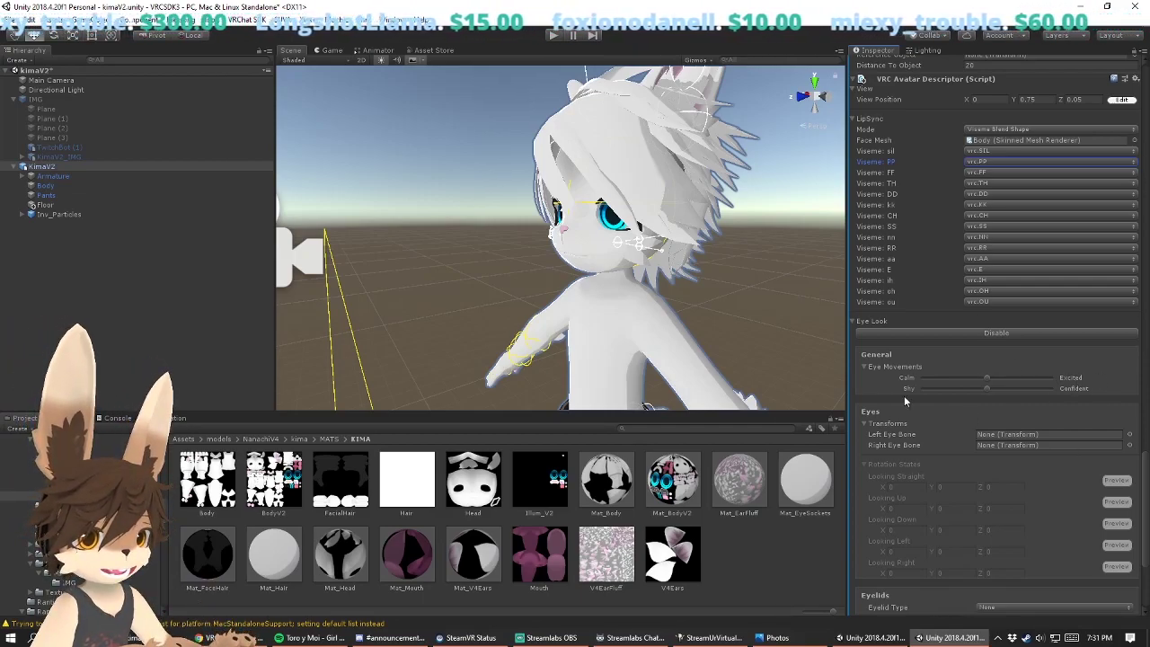
Step: Try the eye movement setting at fully Shy and fully Confident, and return it to the middle
{"action": "left_click_drag", "start_coordinate": [981, 382], "coordinate": [885, 396]}
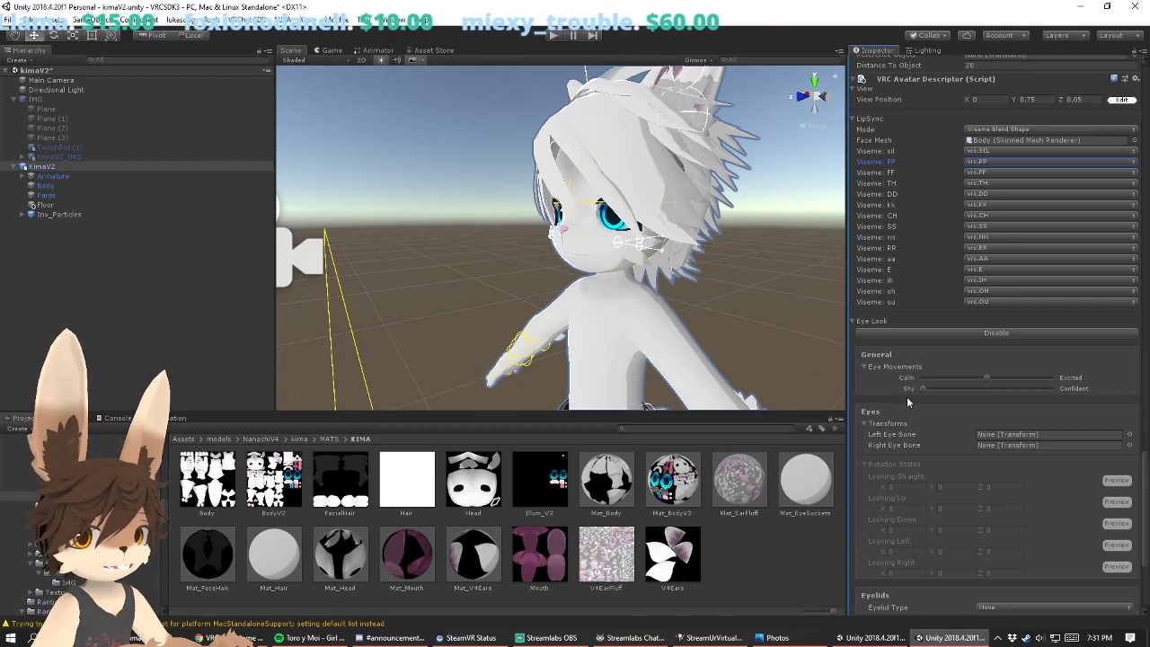
{"action": "left_click_drag", "start_coordinate": [923, 389], "coordinate": [1068, 386]}
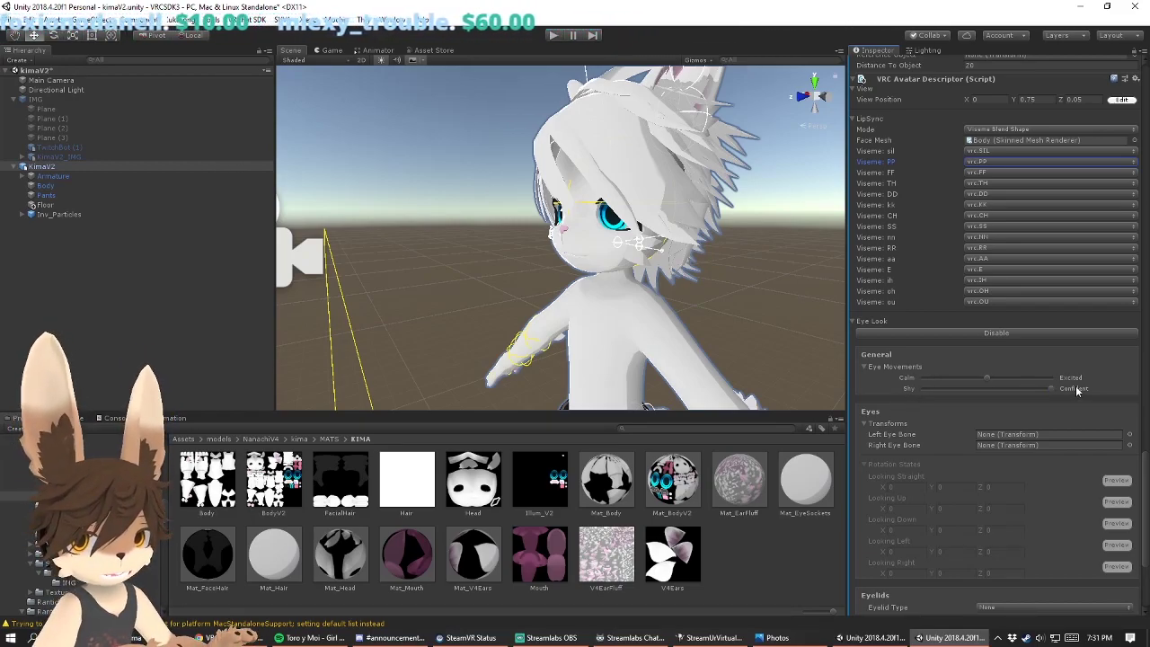
{"action": "left_click_drag", "start_coordinate": [1079, 390], "coordinate": [997, 401]}
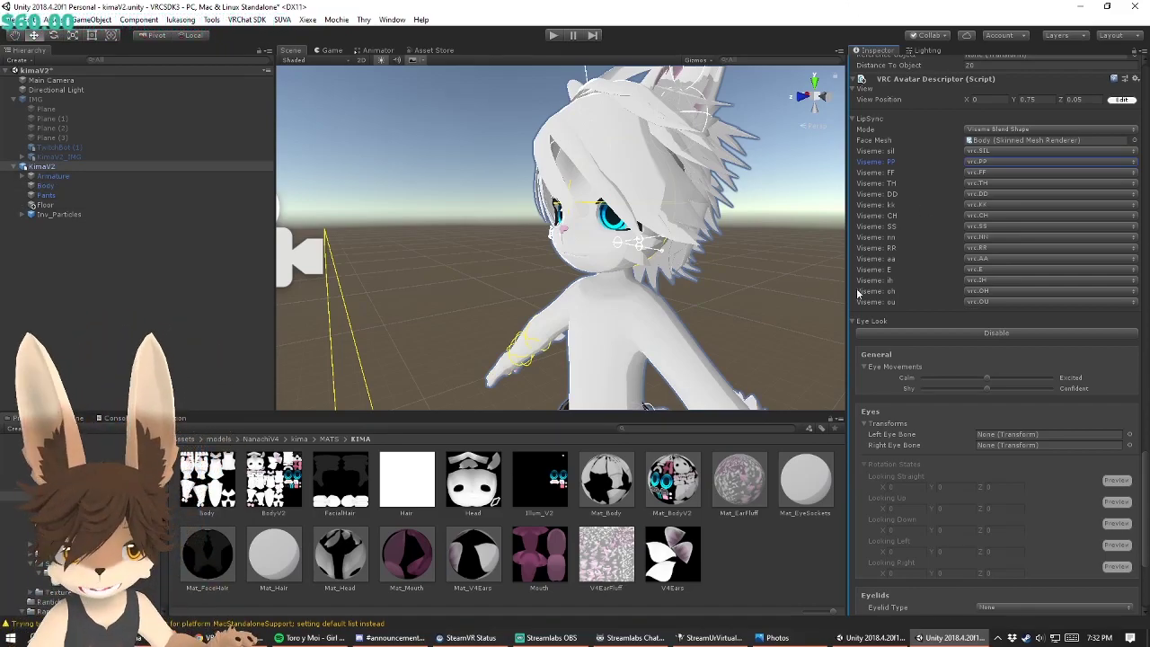
Step: Expand KimaV2's armature down to the head and assign LeftEye and RightEye as the left and right eye bones
{"action": "scroll", "coordinate": [1053, 329], "scroll_direction": "down", "scroll_amount": 4}
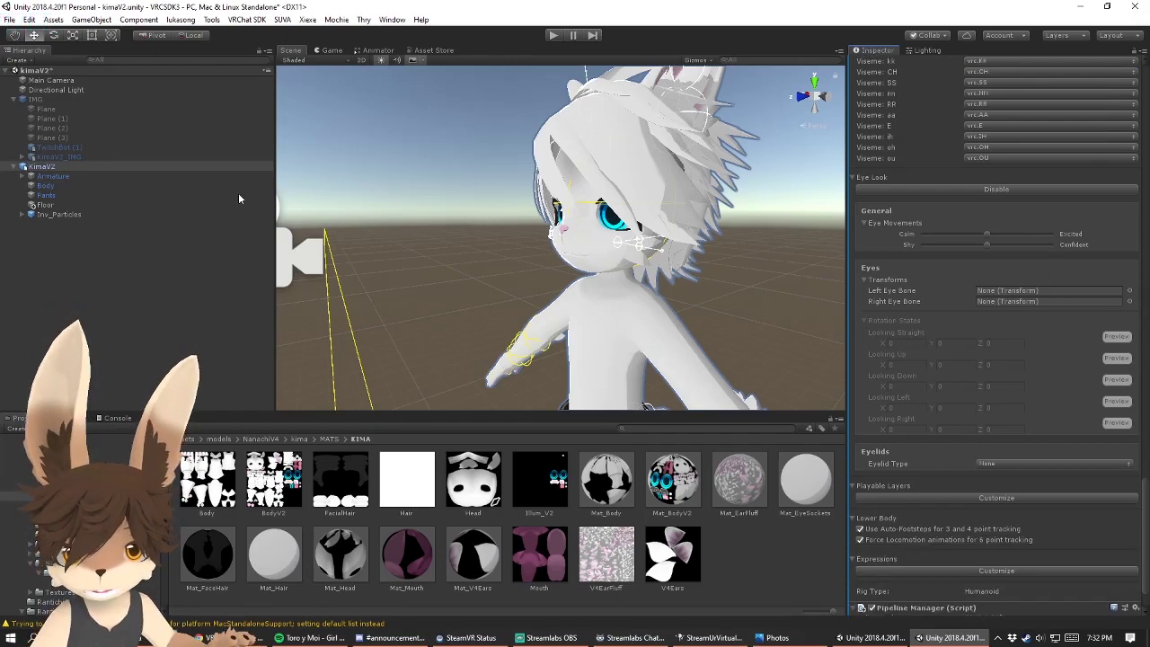
{"action": "left_click", "coordinate": [25, 167]}
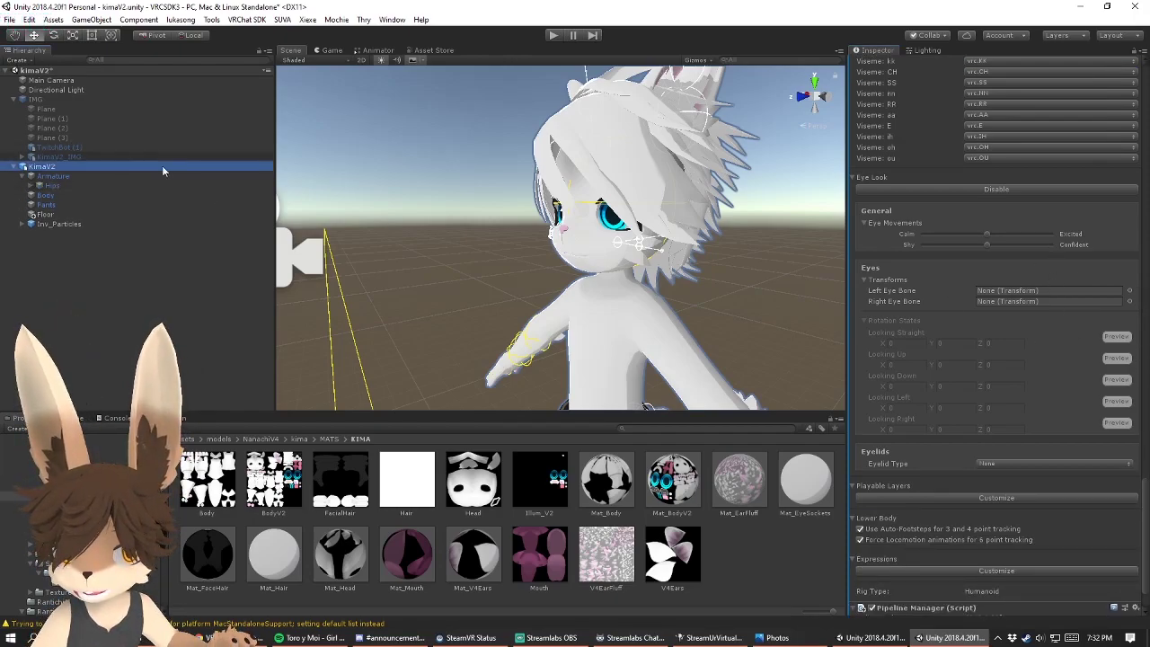
{"action": "left_click", "coordinate": [21, 176]}
{"action": "left_click", "coordinate": [31, 185]}
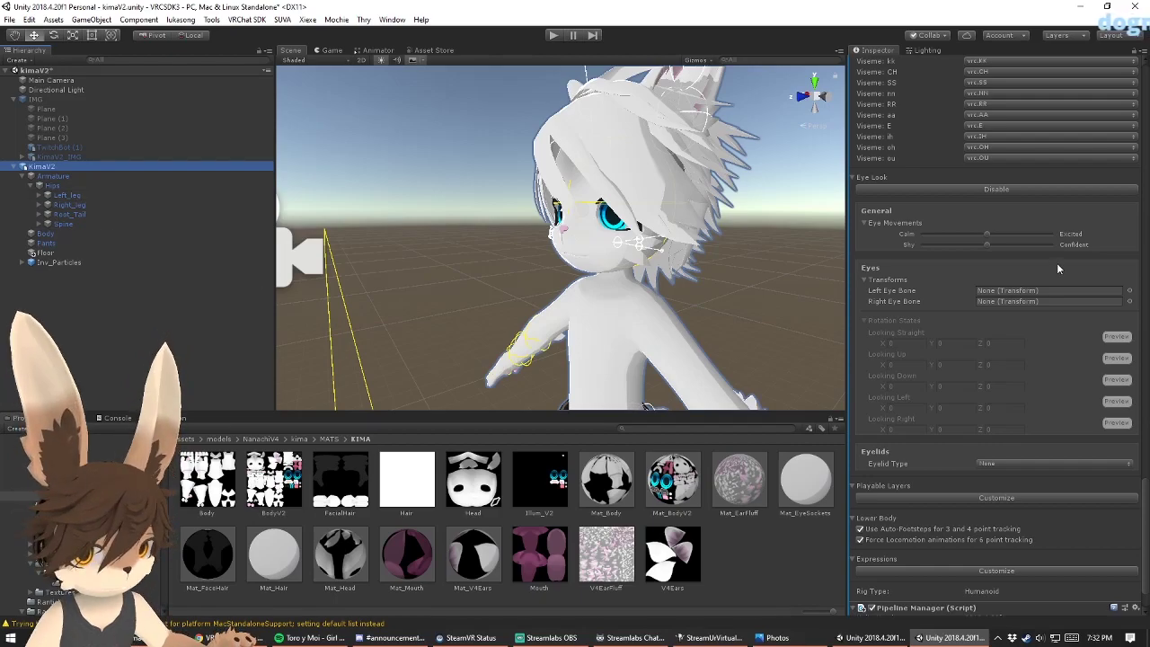
{"action": "left_click", "coordinate": [40, 223]}
{"action": "left_click", "coordinate": [48, 234]}
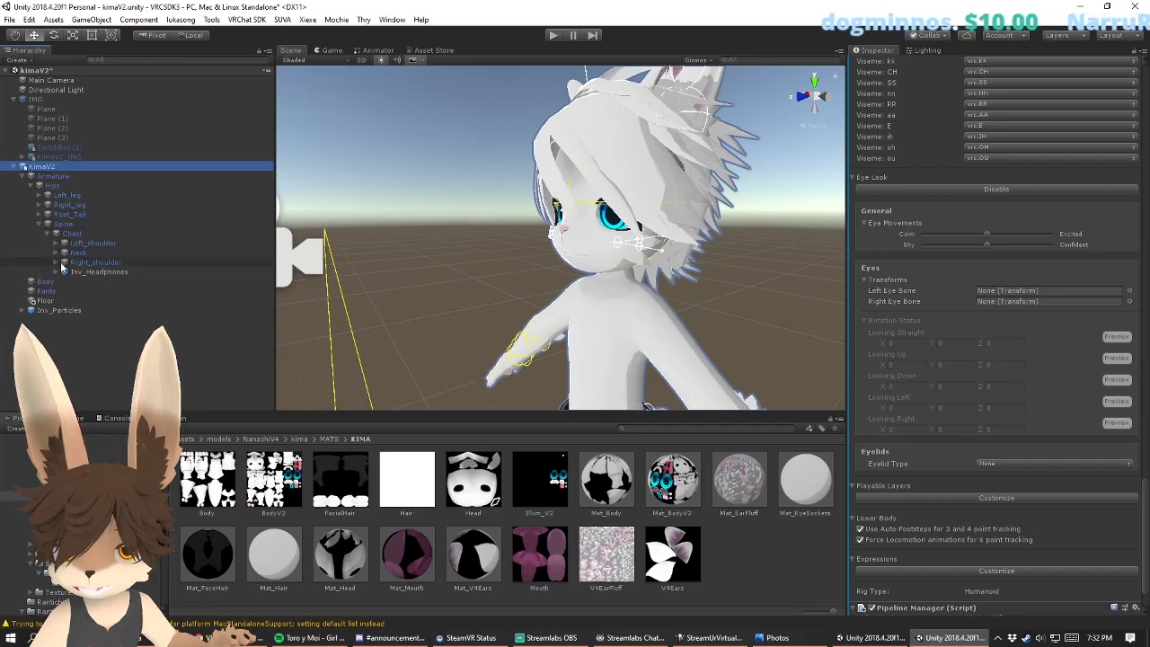
{"action": "left_click", "coordinate": [57, 252]}
{"action": "left_click_drag", "start_coordinate": [112, 279], "coordinate": [1005, 306]}
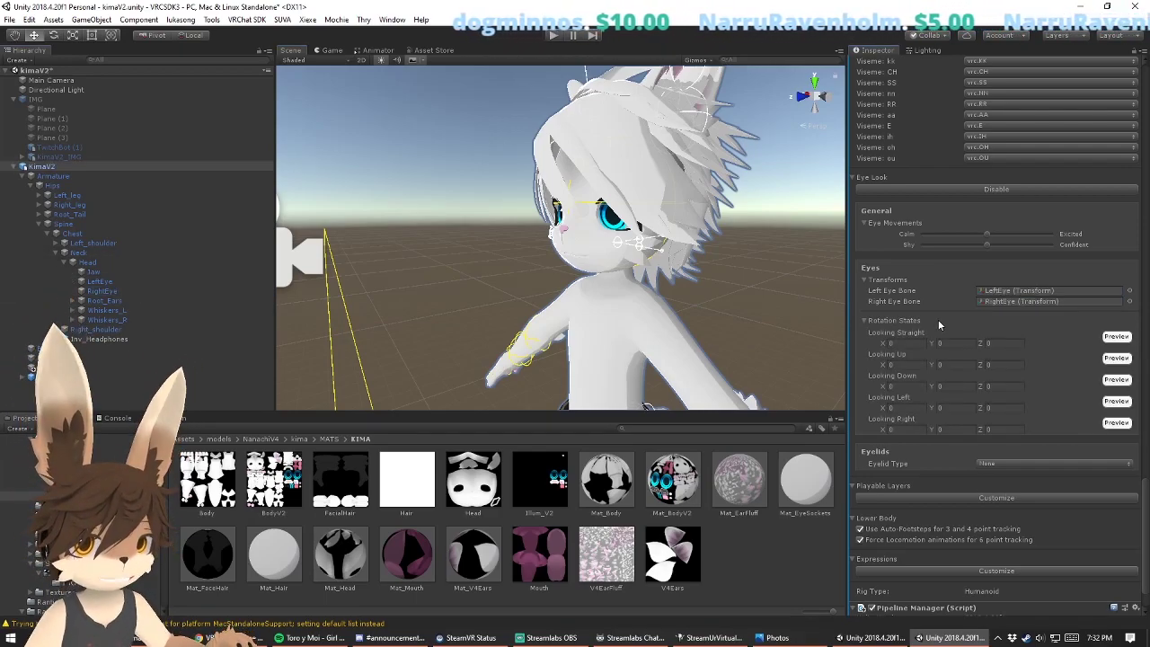
Step: View the avatar's face from the front, preview the Looking Straight eye rotation, and end the preview
{"action": "mouse_move", "coordinate": [611, 244]}
{"action": "left_mouse_down", "text": "alt"}
{"action": "mouse_move", "coordinate": [528, 243]}
{"action": "mouse_move", "coordinate": [620, 244]}
{"action": "left_mouse_up", "text": "alt"}
{"action": "right_click_drag", "start_coordinate": [620, 247], "coordinate": [909, 298], "text": "alt"}
{"action": "scroll", "coordinate": [601, 206], "scroll_direction": "up", "scroll_amount": 5}
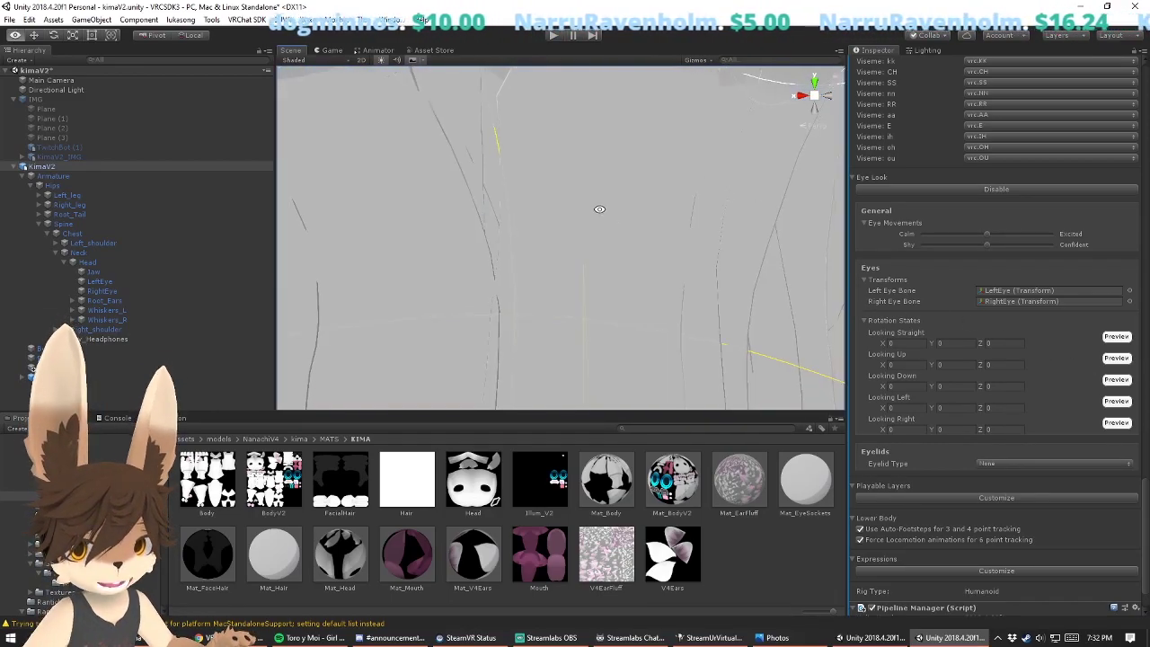
{"action": "scroll", "coordinate": [596, 206], "scroll_direction": "down", "scroll_amount": 6}
{"action": "right_click_drag", "start_coordinate": [645, 209], "coordinate": [683, 227], "text": "alt"}
{"action": "middle_click_drag", "start_coordinate": [685, 227], "coordinate": [693, 239], "text": "alt"}
{"action": "left_click_drag", "start_coordinate": [693, 239], "coordinate": [699, 236], "text": "alt"}
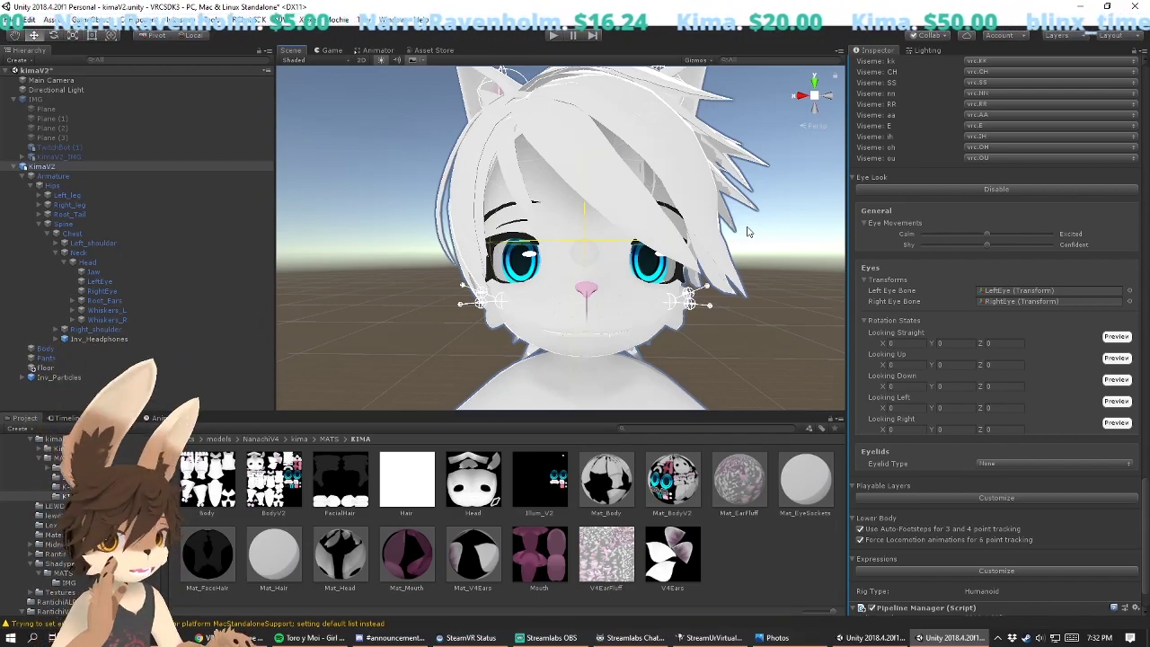
{"action": "left_click", "coordinate": [1128, 337]}
{"action": "left_click", "coordinate": [1128, 337]}
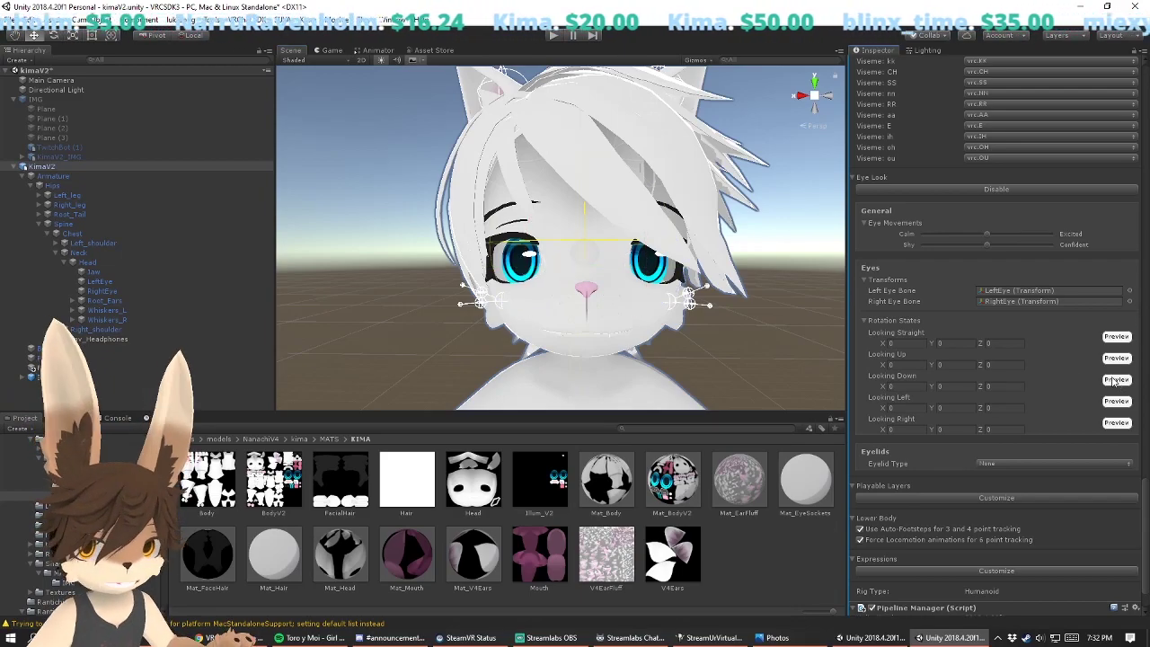
Step: Preview Looking Up, rotate the eyes upward, set the X rotation to -35, and end the preview
{"action": "left_click", "coordinate": [1114, 358]}
{"action": "middle_click_drag", "start_coordinate": [558, 277], "coordinate": [530, 295]}
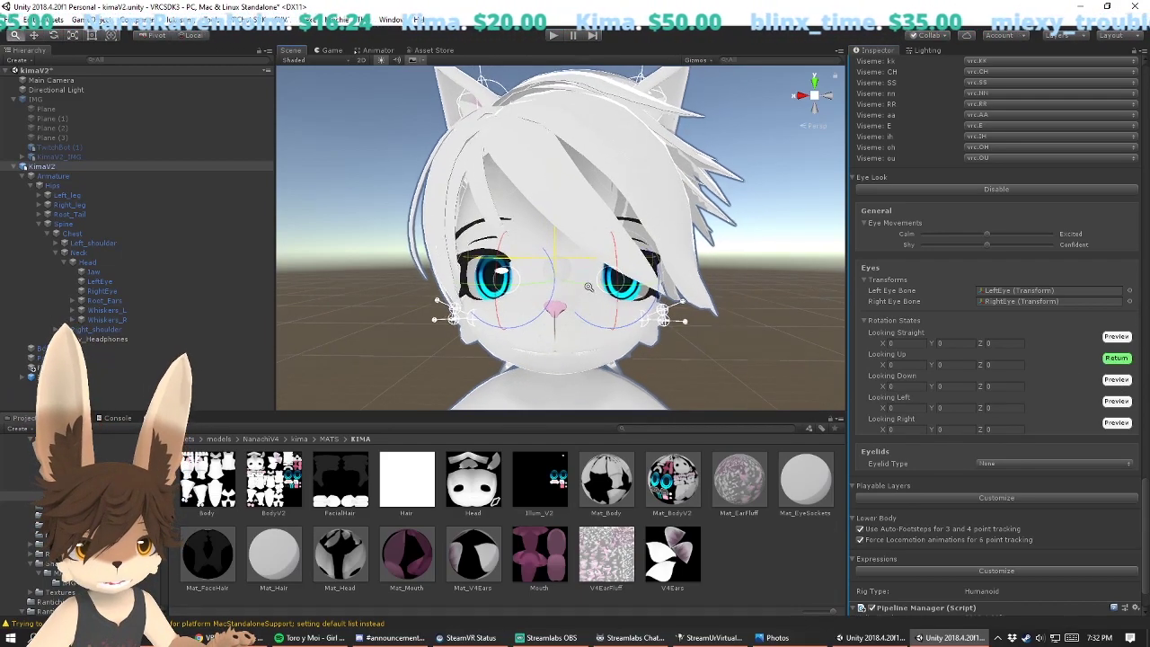
{"action": "scroll", "coordinate": [530, 295], "scroll_direction": "up", "scroll_amount": 1}
{"action": "left_click_drag", "start_coordinate": [617, 316], "coordinate": [622, 305]}
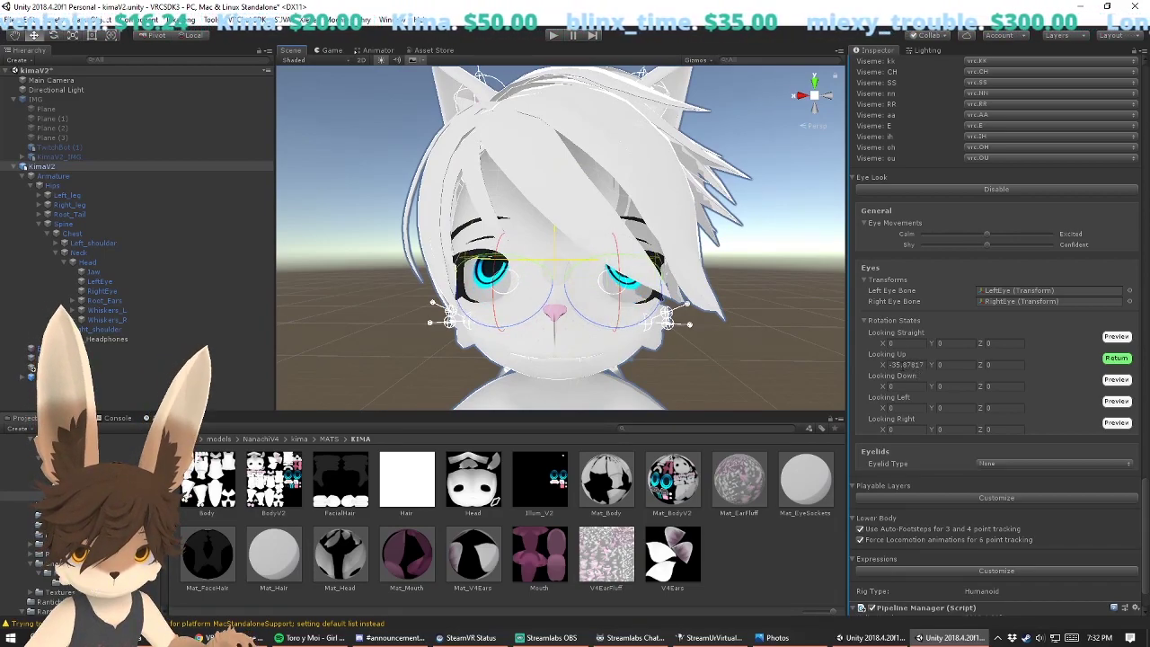
{"action": "left_click_drag", "start_coordinate": [901, 365], "coordinate": [992, 362]}
{"action": "key", "text": "BackSpace"}
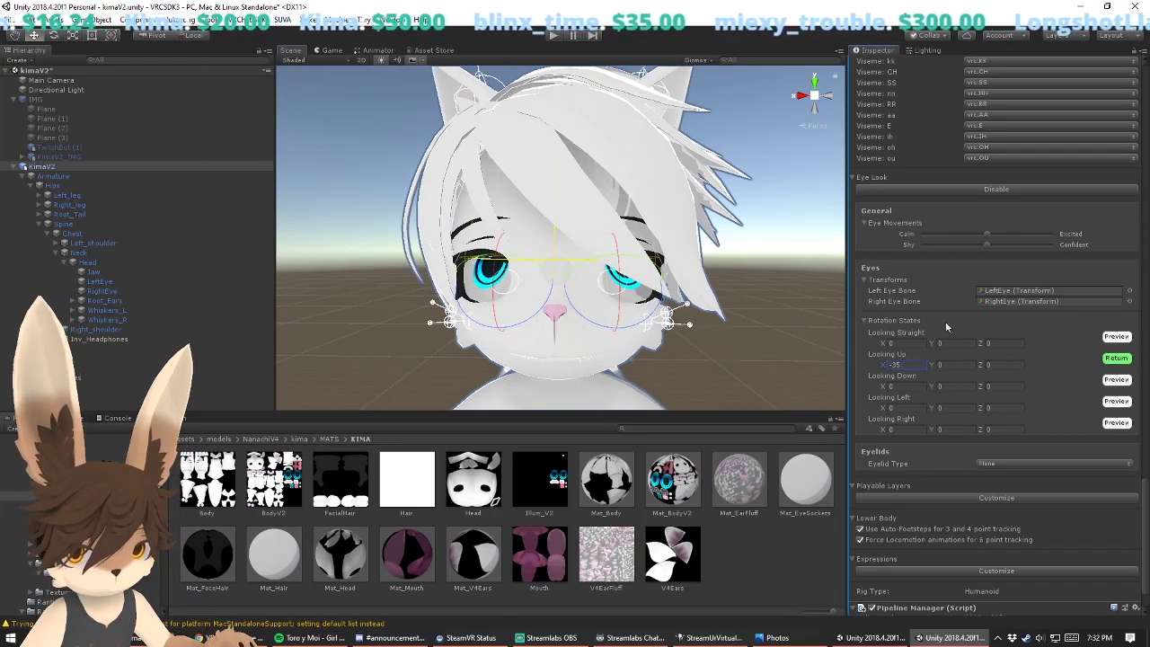
{"action": "left_click", "coordinate": [1115, 358]}
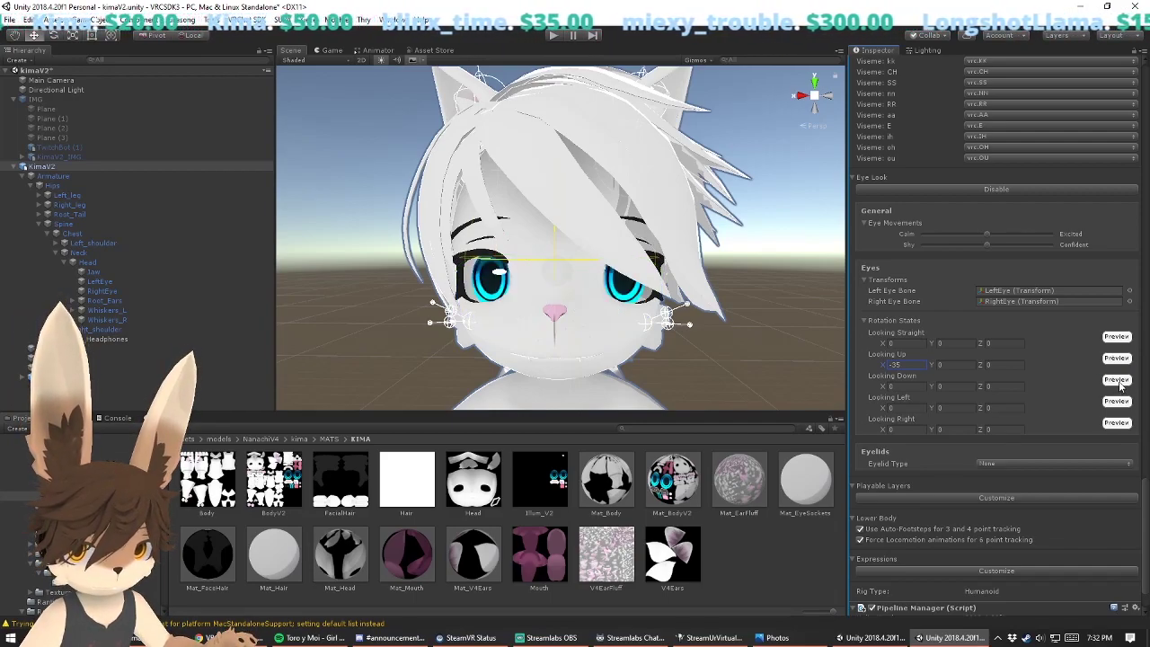
Step: Preview Looking Down, rotate the eyes downward, set the X rotation to 25, and end the preview
{"action": "left_click", "coordinate": [1119, 383]}
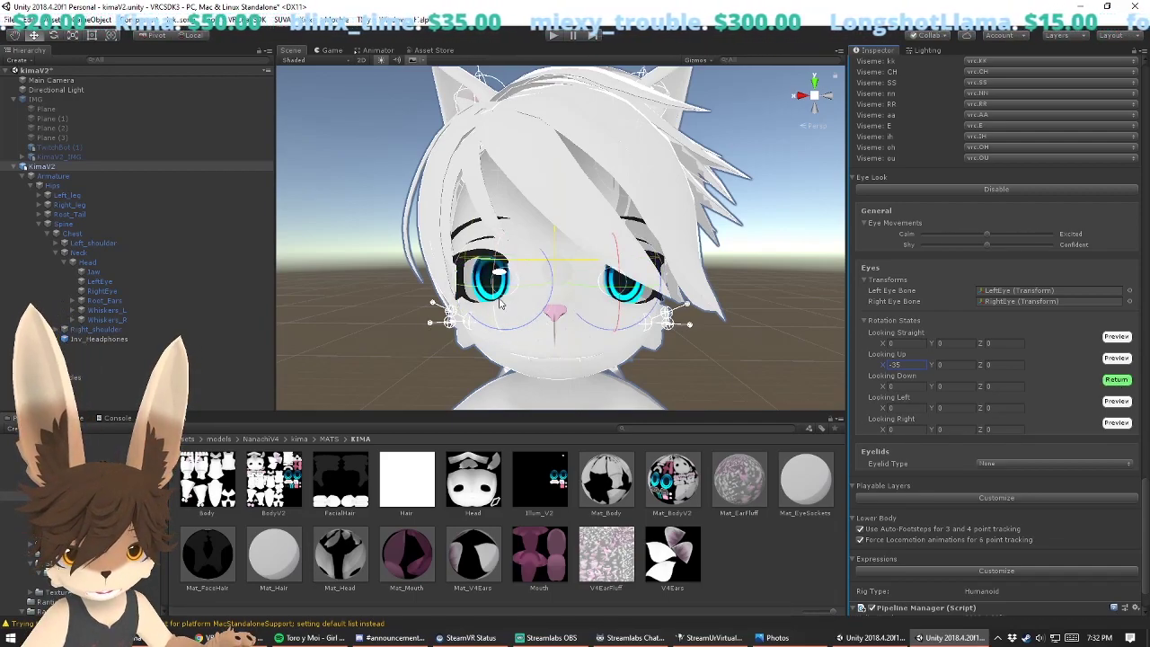
{"action": "left_click_drag", "start_coordinate": [505, 314], "coordinate": [510, 330]}
{"action": "left_click", "coordinate": [902, 388]}
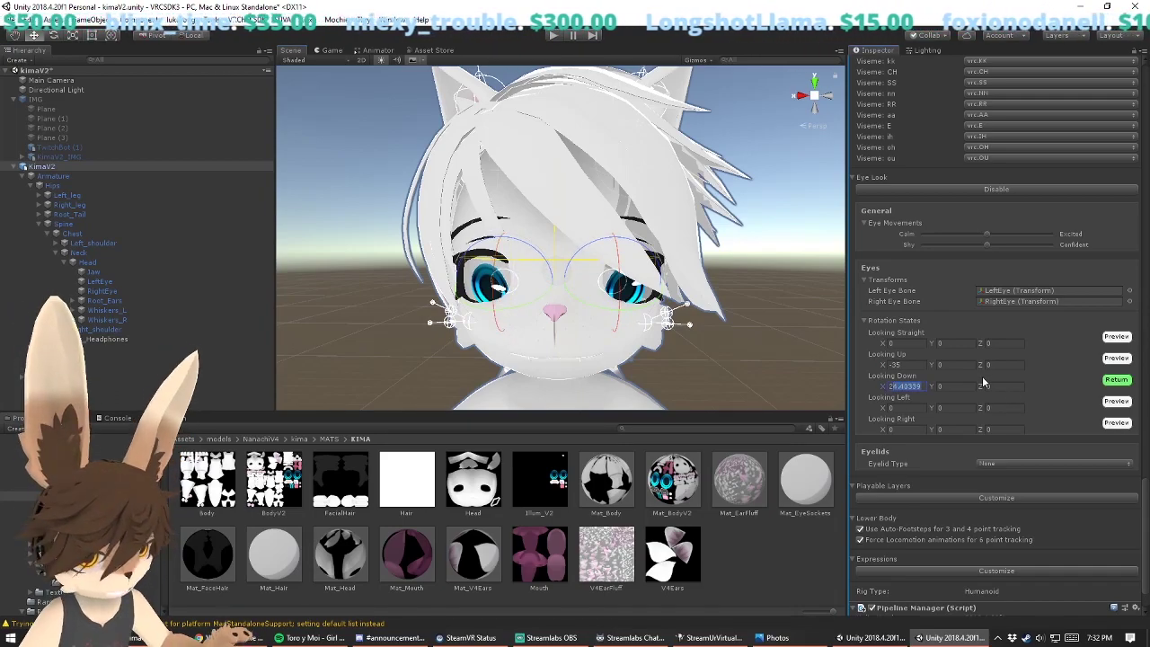
{"action": "type", "text": "25"}
{"action": "left_click_drag", "start_coordinate": [758, 359], "coordinate": [747, 301], "text": "alt"}
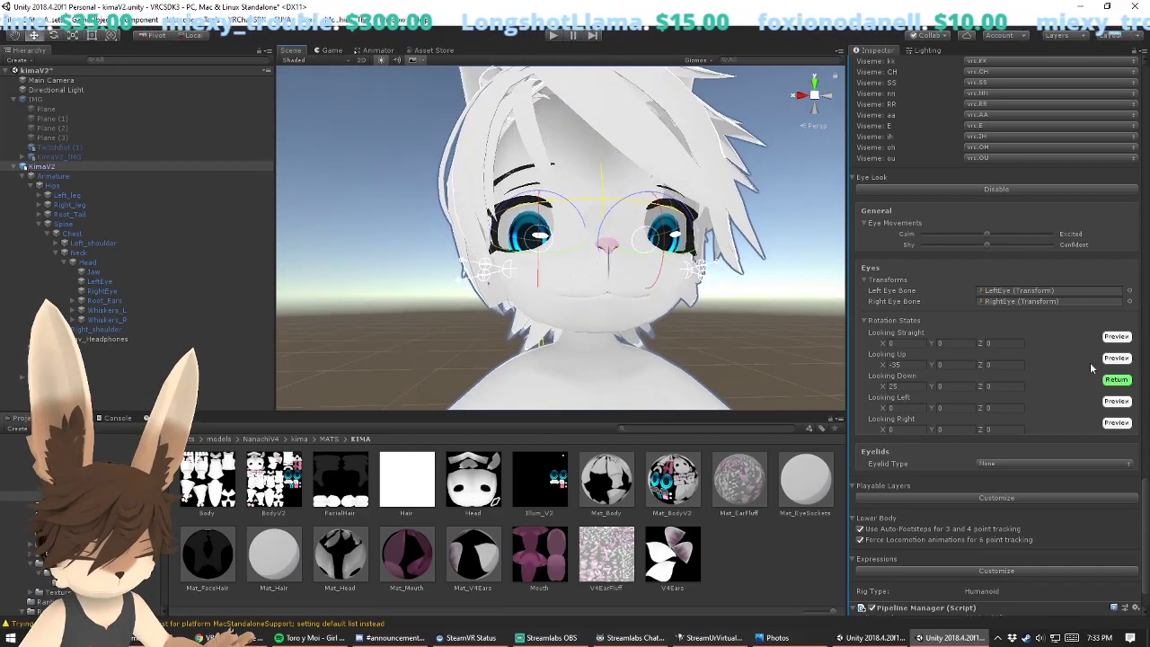
{"action": "left_click", "coordinate": [1116, 381]}
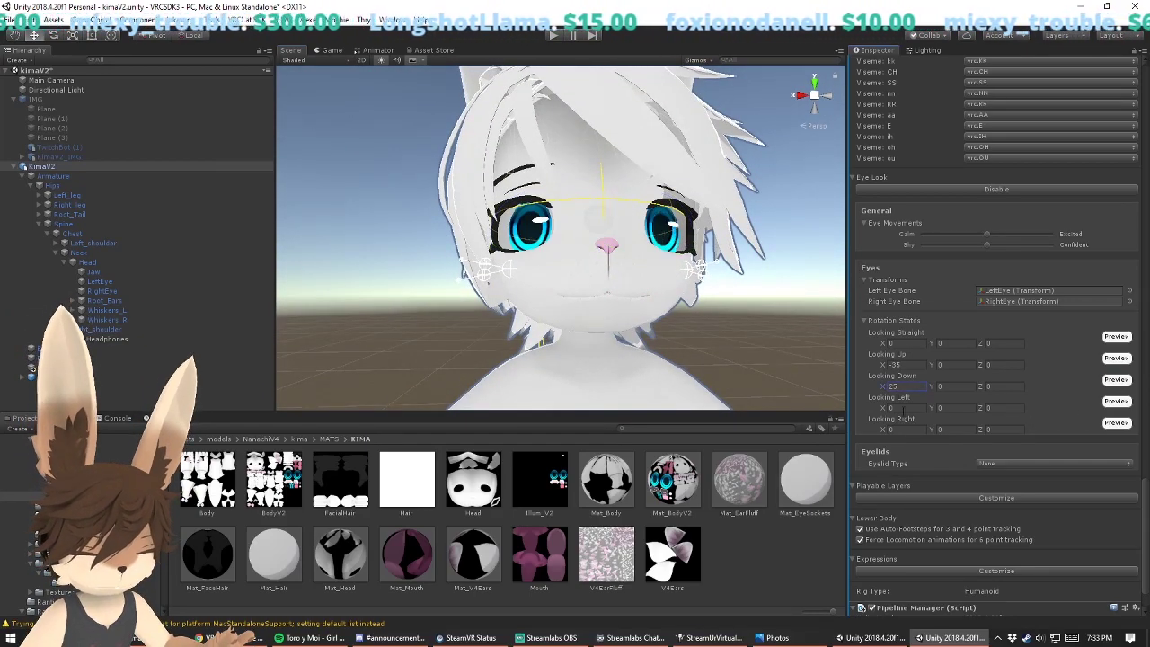
Step: Toggle the eye linking for Looking Left and leave the left and right eyes with separate rotation values
{"action": "left_click", "coordinate": [877, 412]}
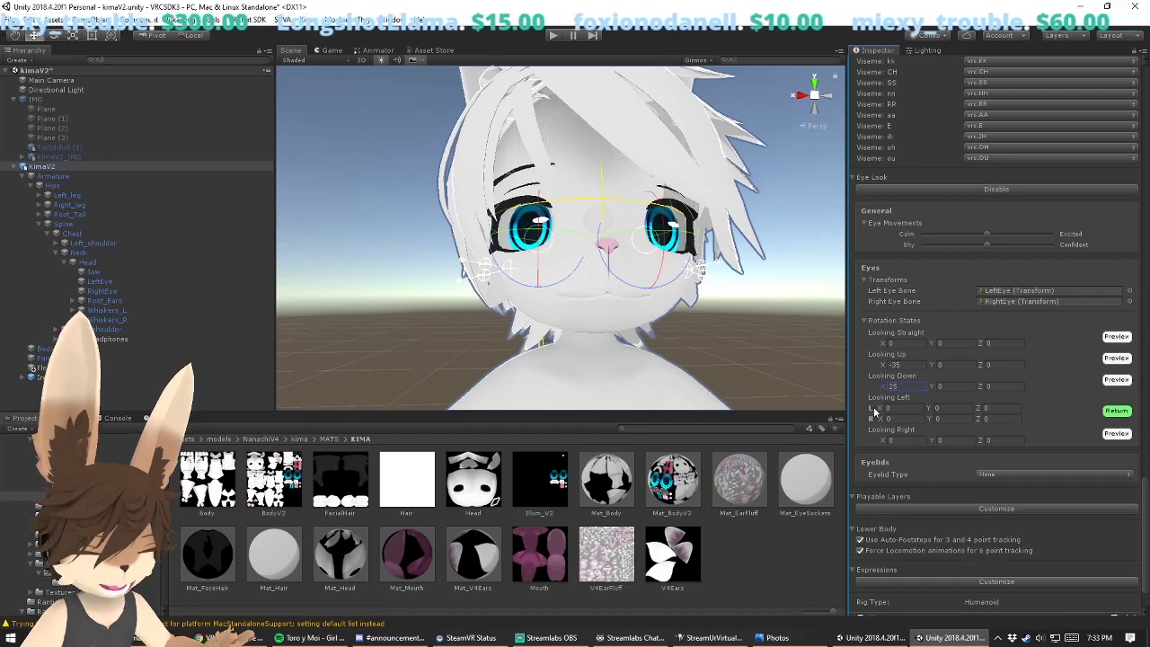
{"action": "left_click", "coordinate": [875, 410]}
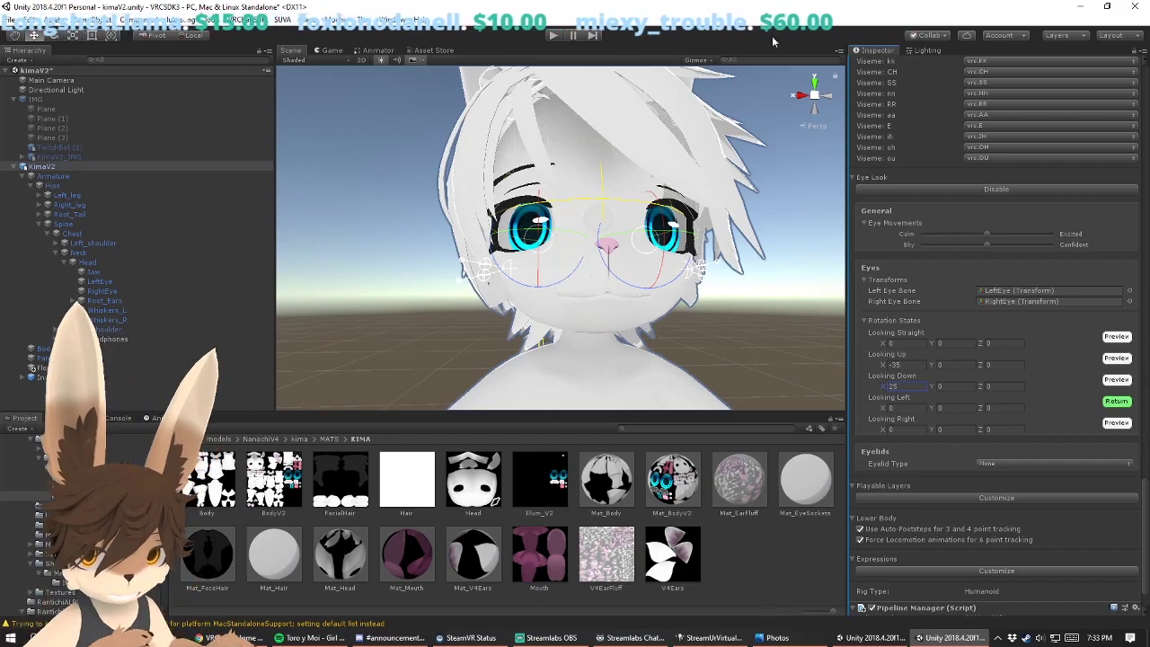
{"action": "scroll", "coordinate": [884, 415], "scroll_direction": "down", "scroll_amount": 2}
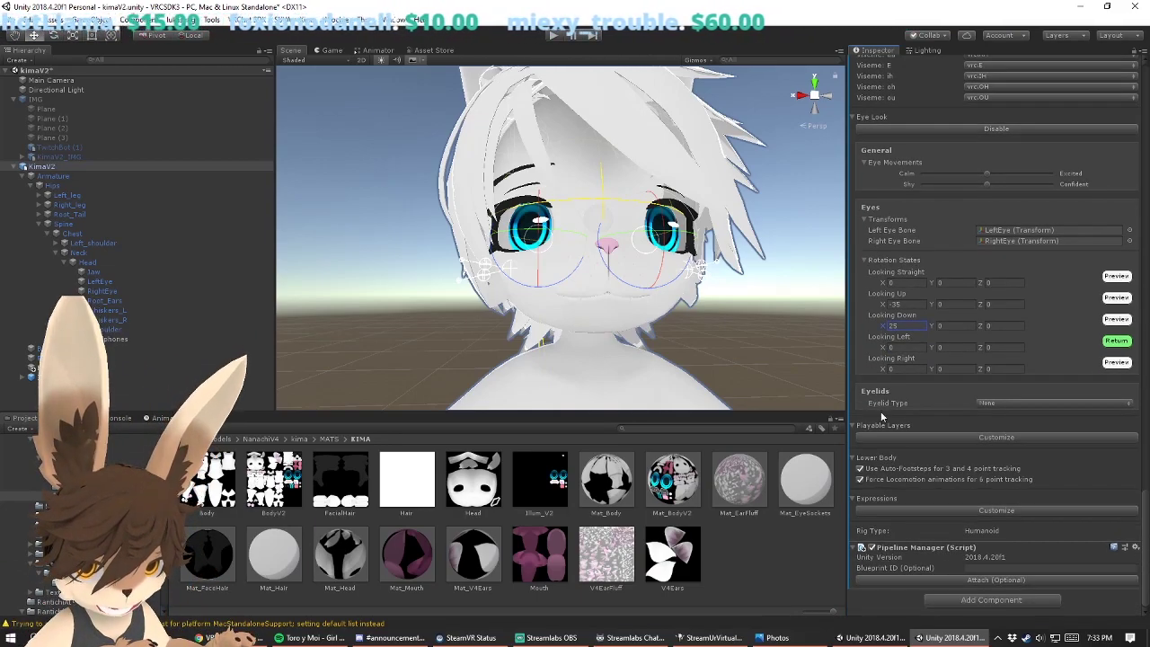
{"action": "left_click", "coordinate": [876, 351]}
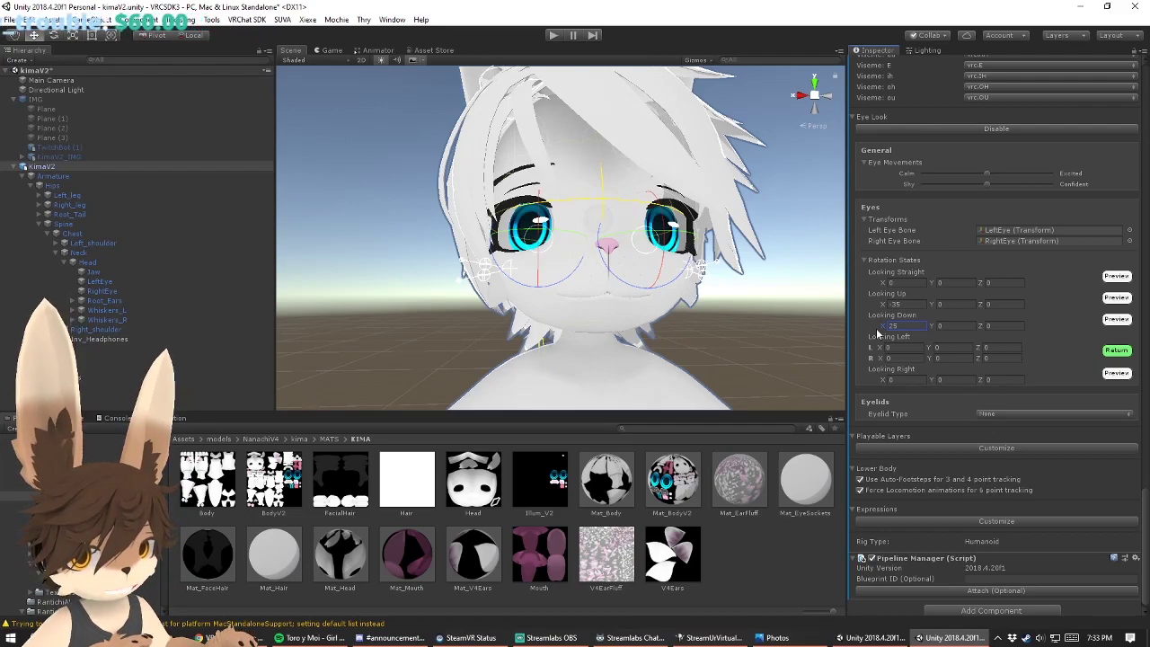
Step: Preview Looking Down and try separate eye rotations for Looking Up, then relink the eyes and end the preview
{"action": "left_click", "coordinate": [871, 329]}
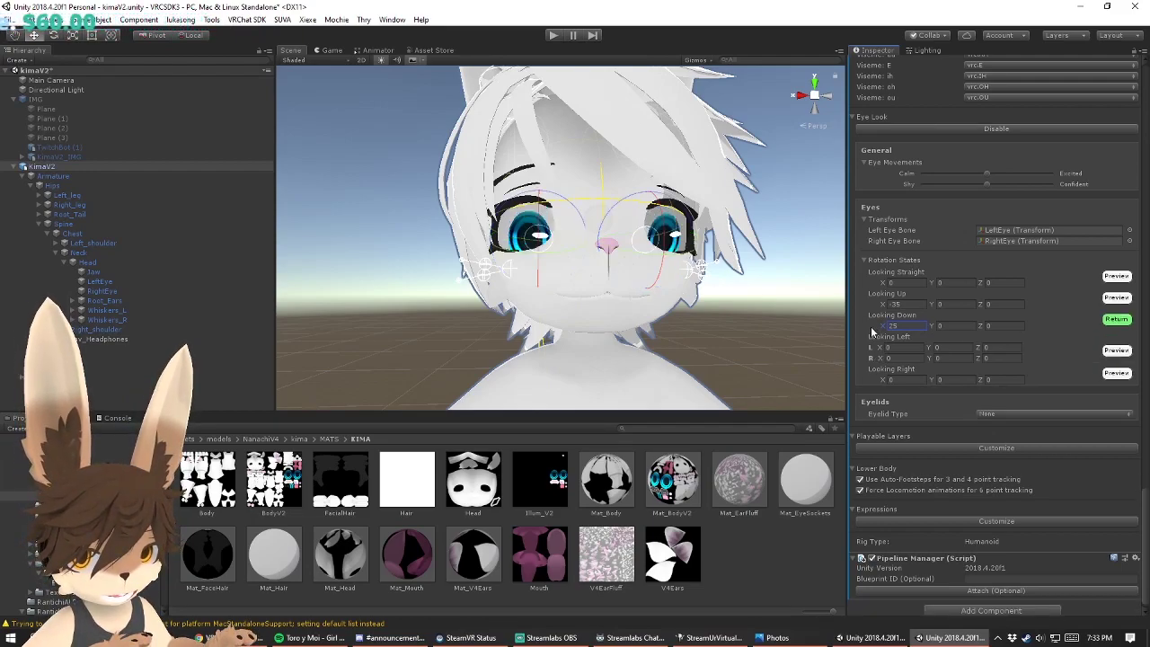
{"action": "left_click", "coordinate": [876, 305]}
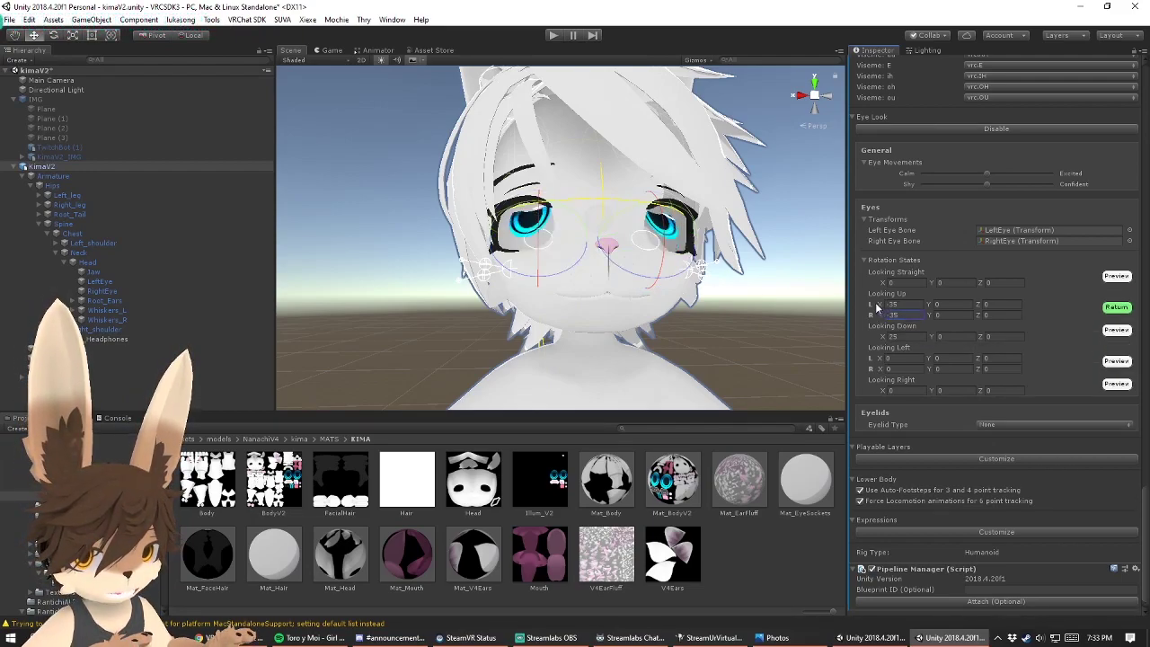
{"action": "left_click", "coordinate": [870, 306]}
{"action": "left_click", "coordinate": [1120, 300]}
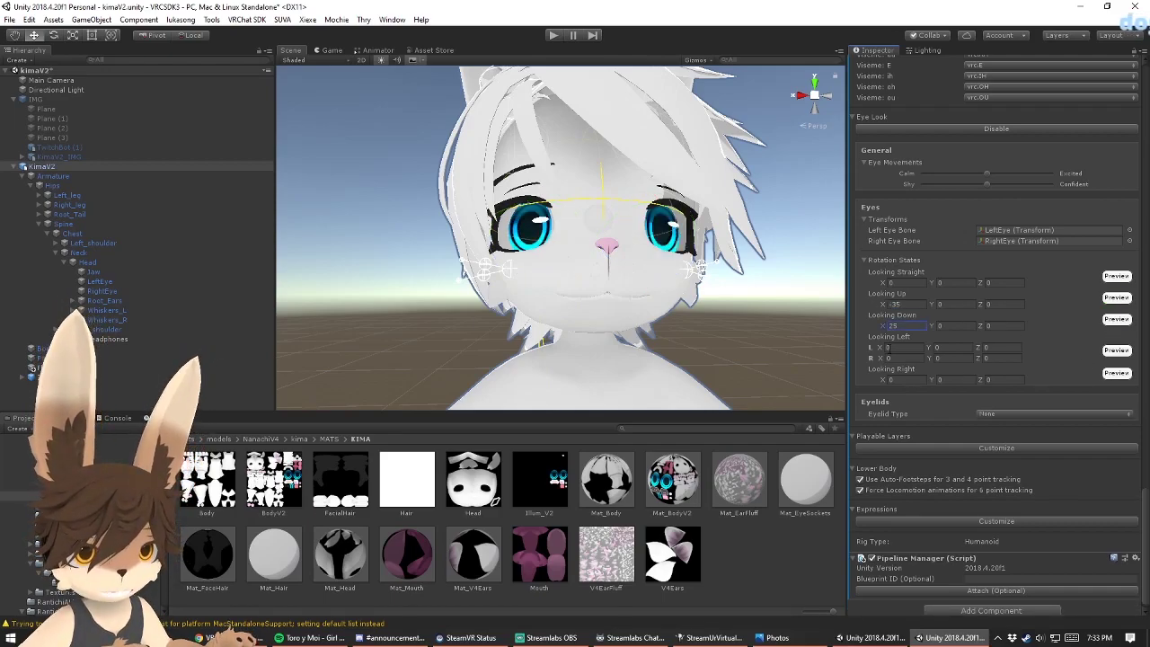
Step: Preview Looking Left with the eyes unlinked and rotate the left eye to about -34 and the right eye to about -23 on Y
{"action": "left_click", "coordinate": [871, 353]}
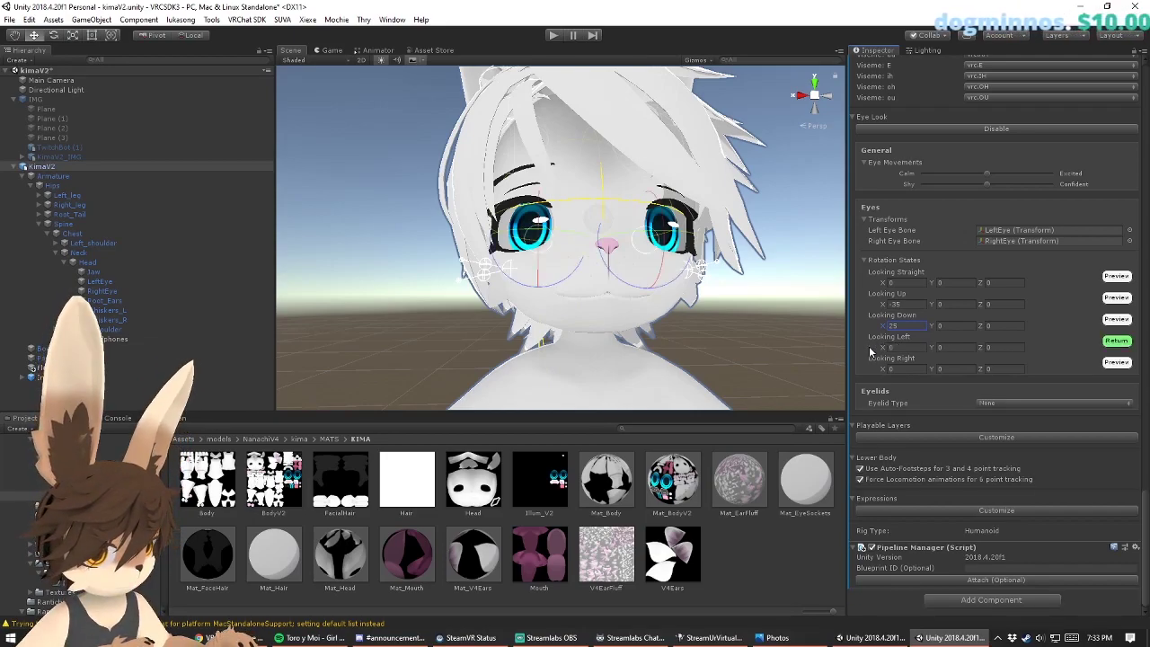
{"action": "left_click", "coordinate": [870, 351]}
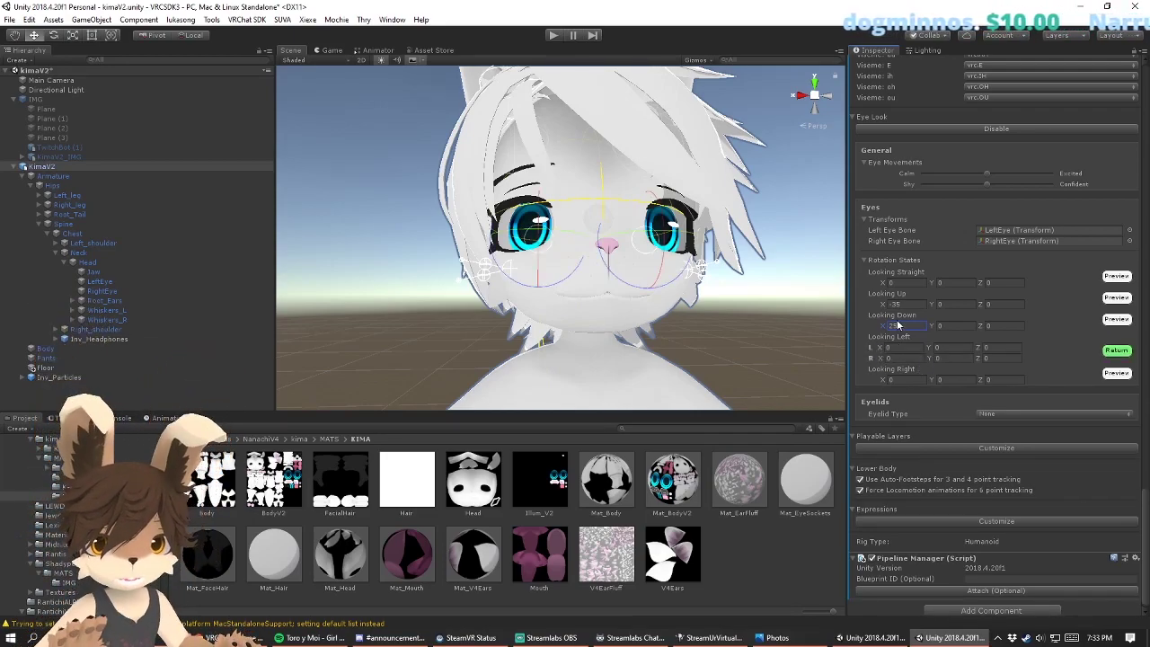
{"action": "mouse_move", "coordinate": [726, 274]}
{"action": "left_mouse_down", "text": "alt"}
{"action": "mouse_move", "coordinate": [672, 302]}
{"action": "mouse_move", "coordinate": [709, 284]}
{"action": "left_mouse_up", "text": "alt"}
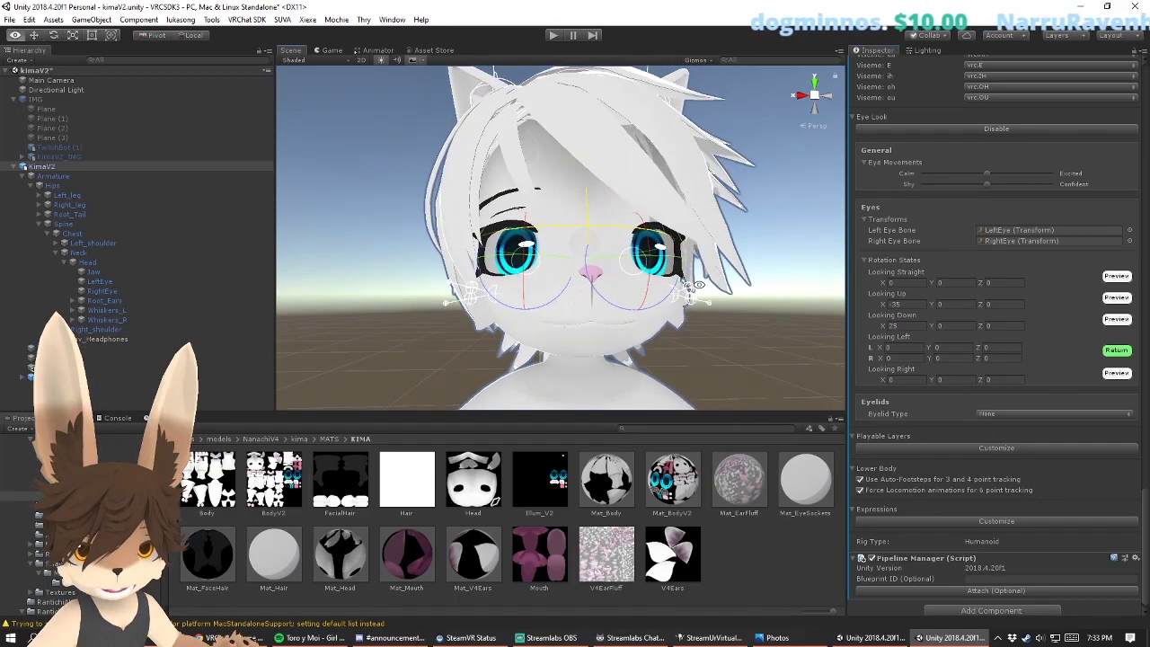
{"action": "left_click_drag", "start_coordinate": [626, 257], "coordinate": [657, 256]}
{"action": "left_click_drag", "start_coordinate": [545, 258], "coordinate": [570, 258]}
{"action": "left_click_drag", "start_coordinate": [676, 255], "coordinate": [673, 257]}
{"action": "key", "text": "ctrl+z"}
{"action": "left_click_drag", "start_coordinate": [701, 338], "coordinate": [720, 313], "text": "alt"}
{"action": "right_click_drag", "start_coordinate": [720, 313], "coordinate": [743, 314], "text": "alt"}
{"action": "mouse_move", "coordinate": [626, 264]}
{"action": "left_mouse_down"}
{"action": "mouse_move", "coordinate": [563, 246]}
{"action": "mouse_move", "coordinate": [622, 255]}
{"action": "left_mouse_up"}
{"action": "left_click_drag", "start_coordinate": [455, 269], "coordinate": [445, 269]}
{"action": "left_click_drag", "start_coordinate": [721, 283], "coordinate": [503, 271], "text": "alt"}
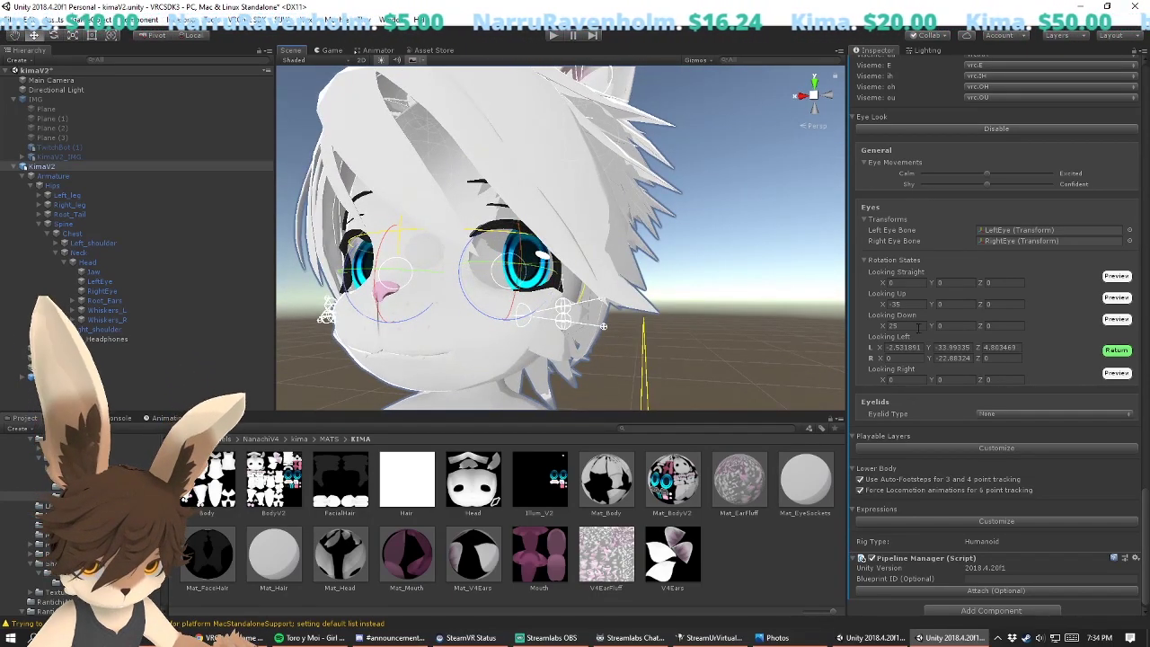
Step: Set the Looking Left rotations to 0, -35, 0 for the left eye and 0, -25, 0 for the right, and end the preview
{"action": "left_click", "coordinate": [915, 347]}
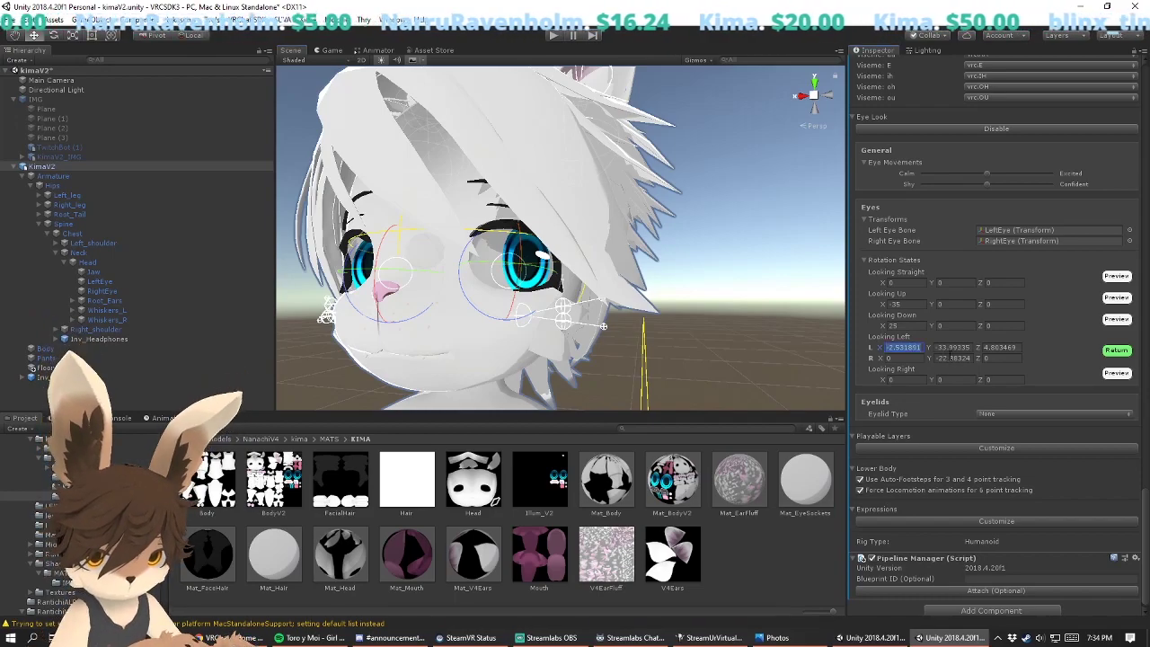
{"action": "type", "text": "0"}
{"action": "type", "text": "-25"}
{"action": "left_click", "coordinate": [956, 348]}
{"action": "type", "text": "-35"}
{"action": "left_click", "coordinate": [1005, 348]}
{"action": "type", "text": "0"}
{"action": "left_click", "coordinate": [1002, 357]}
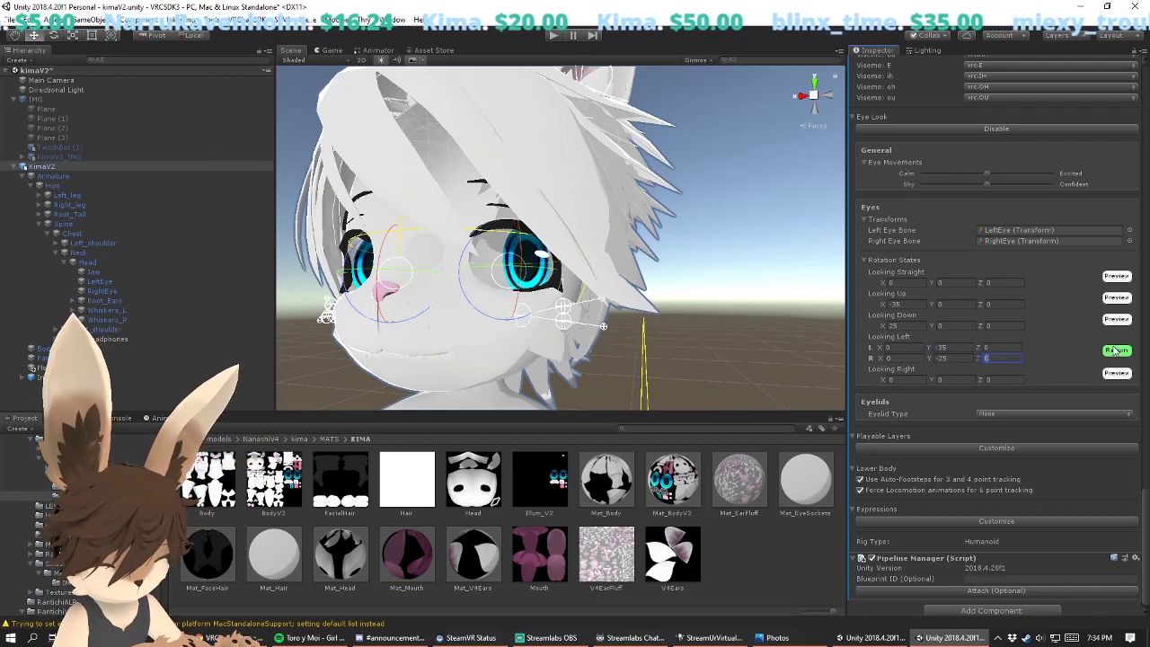
{"action": "left_click", "coordinate": [1116, 351]}
Step: Unlink the eyes for Looking Right, preview that state, and set the left eye's Y rotation to 25
{"action": "scroll", "coordinate": [888, 375], "scroll_direction": "down", "scroll_amount": 1}
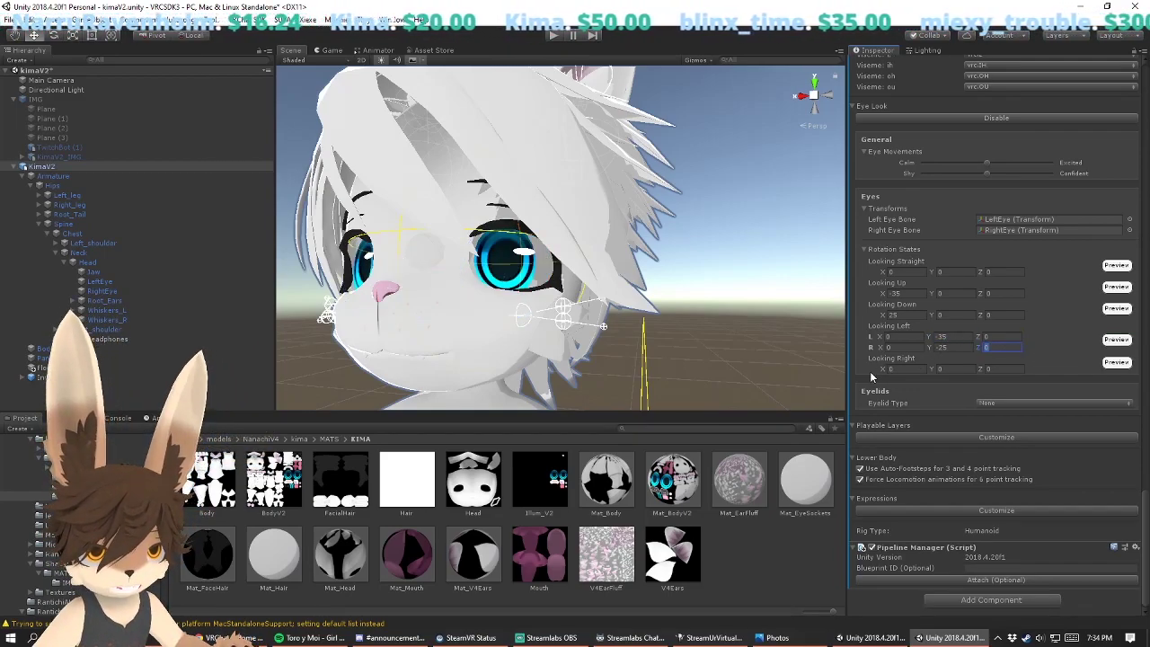
{"action": "left_click", "coordinate": [1116, 361]}
{"action": "left_click", "coordinate": [957, 325]}
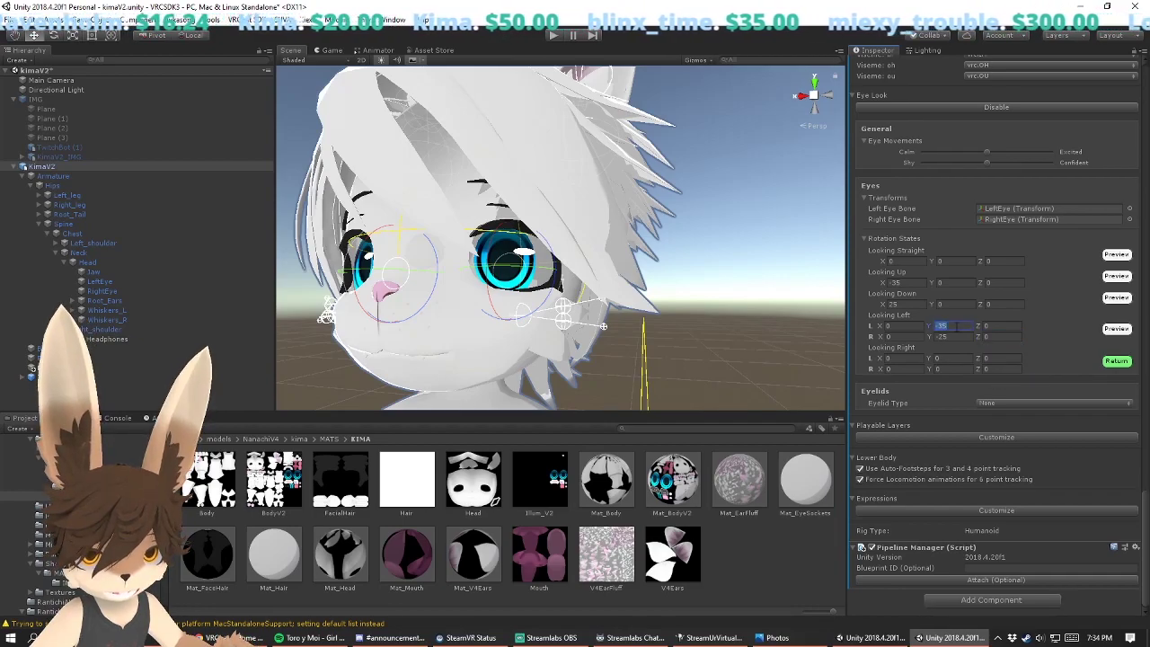
{"action": "left_click", "coordinate": [956, 336]}
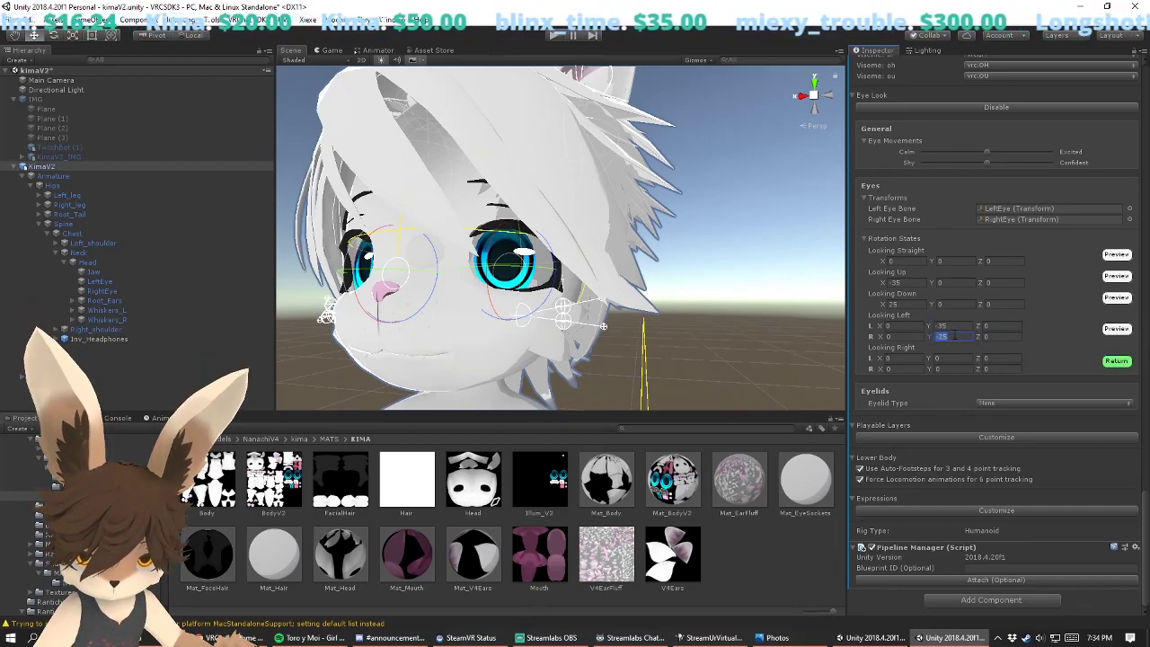
{"action": "left_click", "coordinate": [942, 357]}
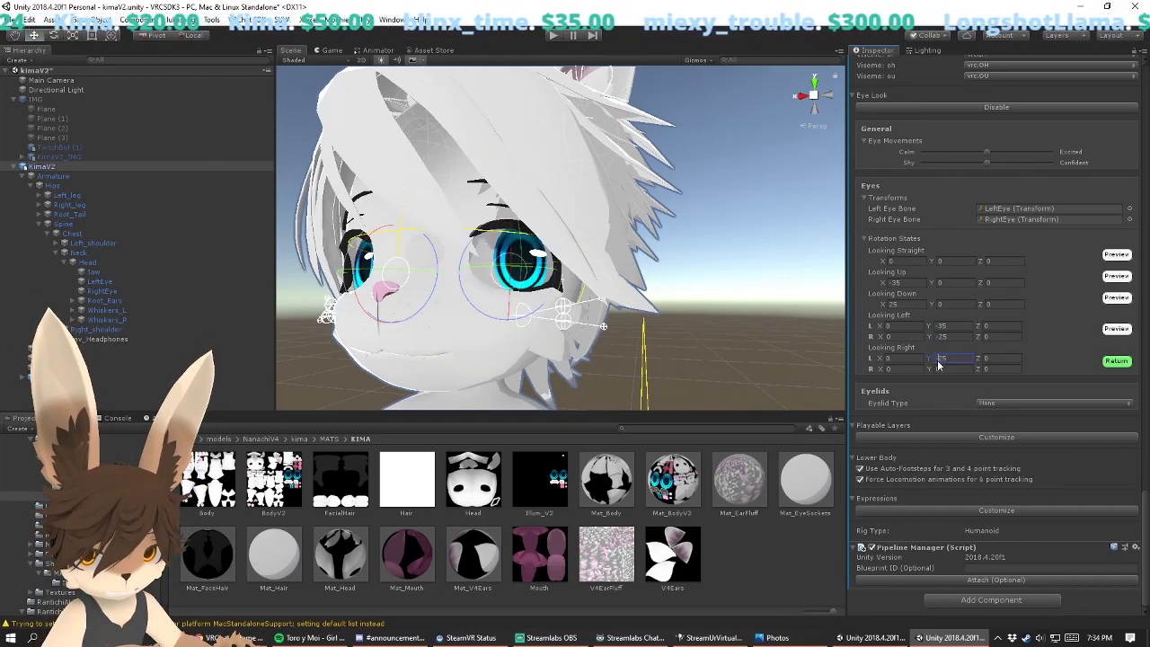
{"action": "type", "text": "35"}
{"action": "left_click_drag", "start_coordinate": [711, 319], "coordinate": [788, 273], "text": "alt"}
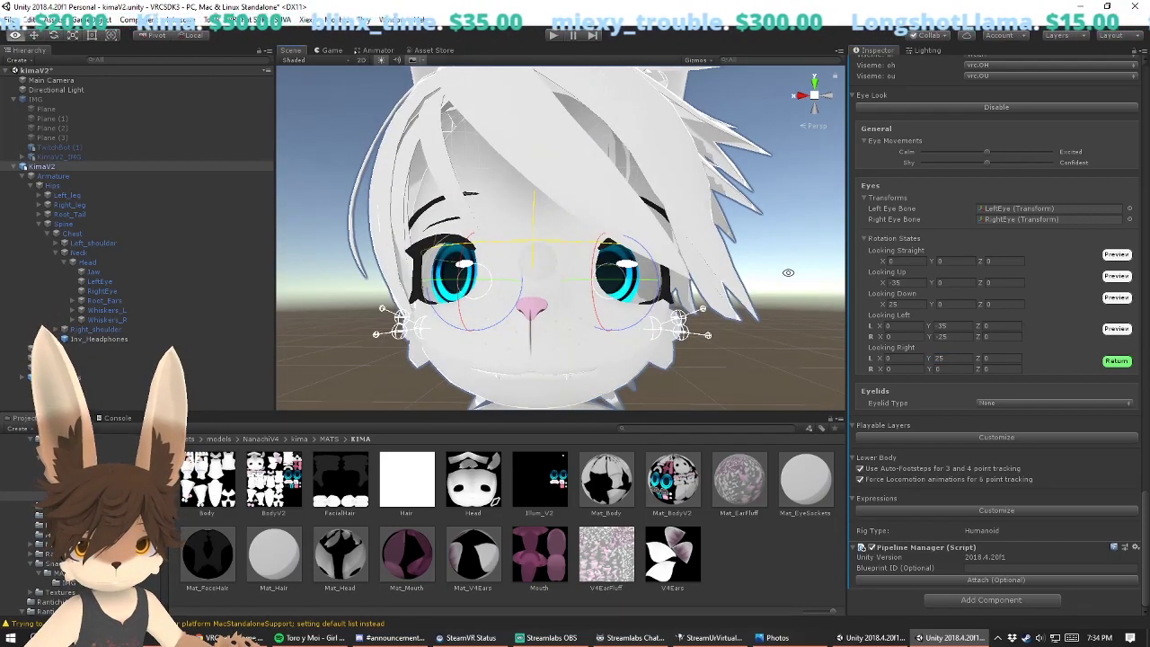
Step: Set the right eye's Y rotation for Looking Right to 35 and end the preview
{"action": "left_click", "coordinate": [958, 326]}
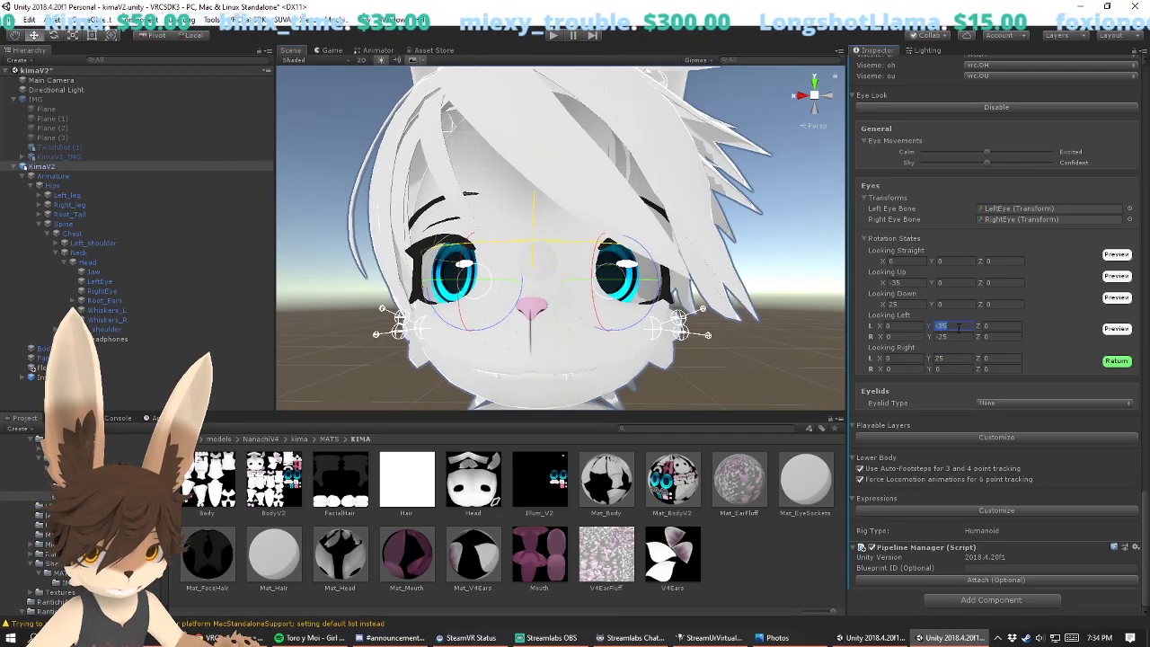
{"action": "left_click", "coordinate": [941, 368]}
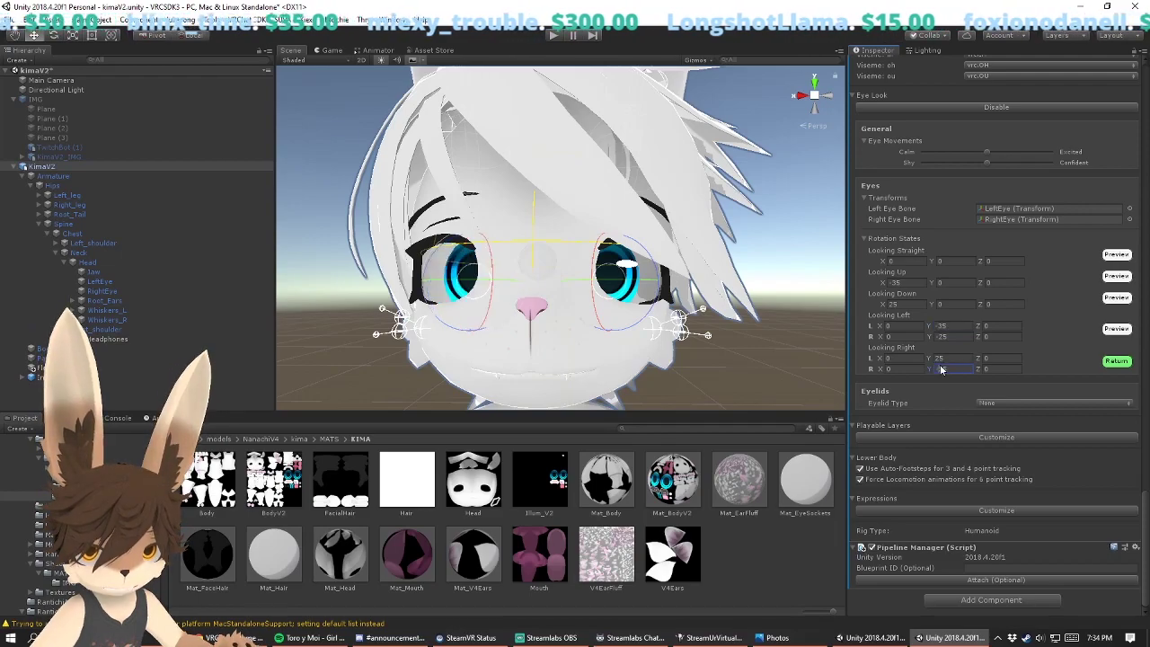
{"action": "type", "text": "35"}
{"action": "left_click_drag", "start_coordinate": [779, 323], "coordinate": [777, 290], "text": "alt"}
{"action": "left_click", "coordinate": [1117, 362]}
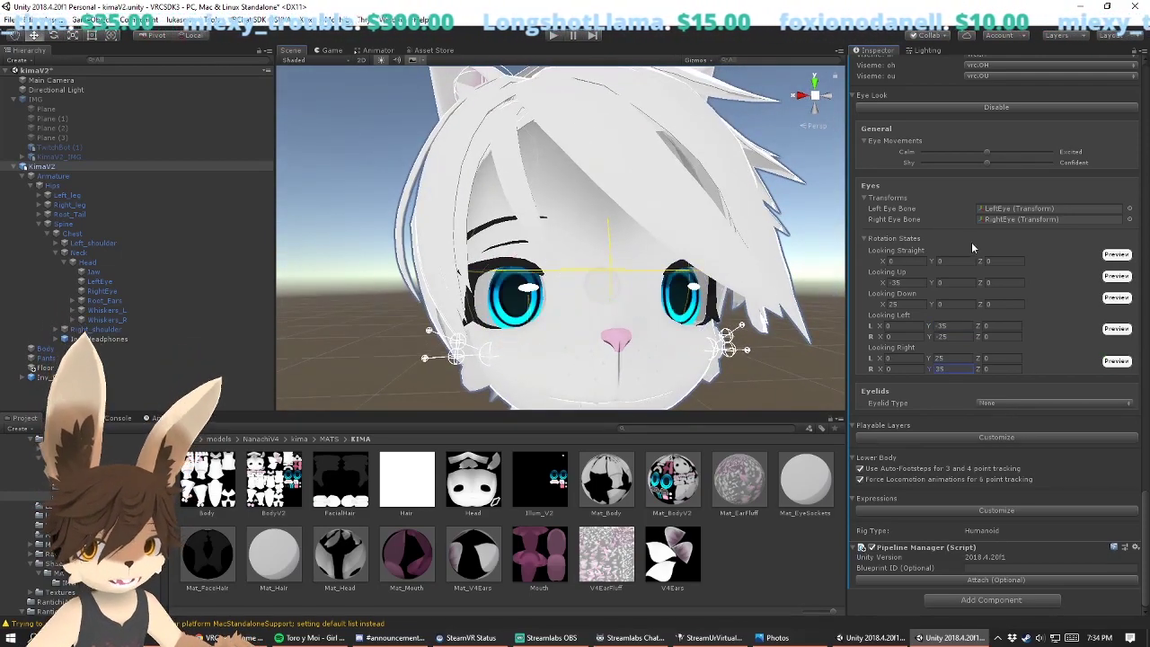
Step: Preview the Looking Left and Looking Straight states to check the eye positions, and end the preview
{"action": "left_click", "coordinate": [1117, 329]}
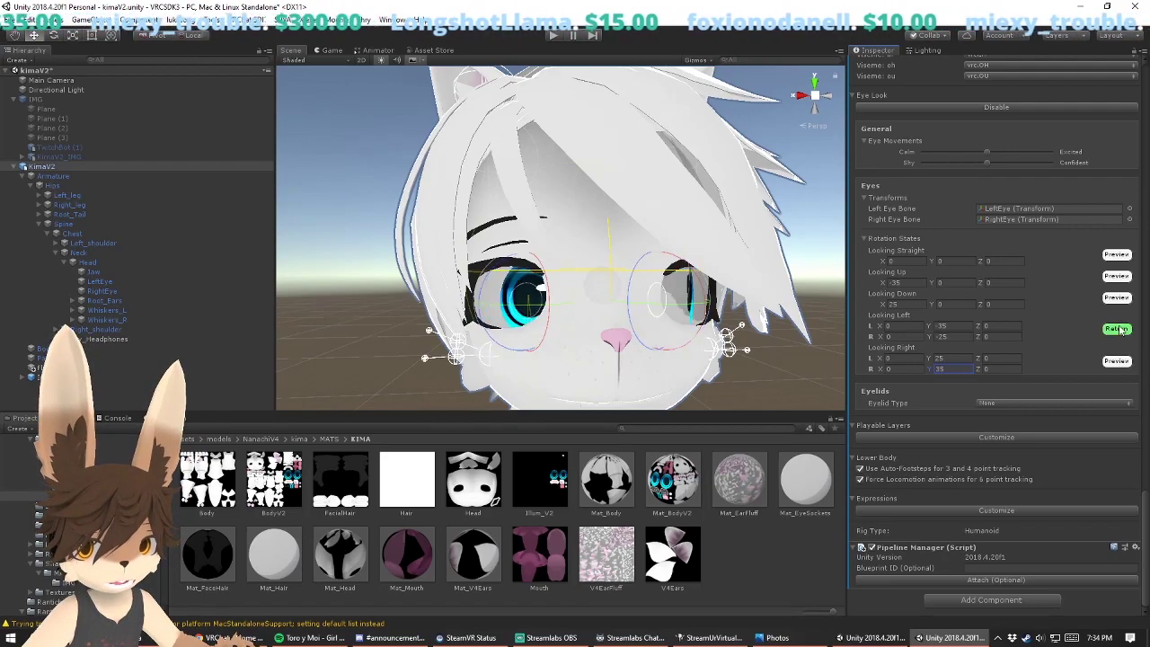
{"action": "left_click", "coordinate": [1117, 255]}
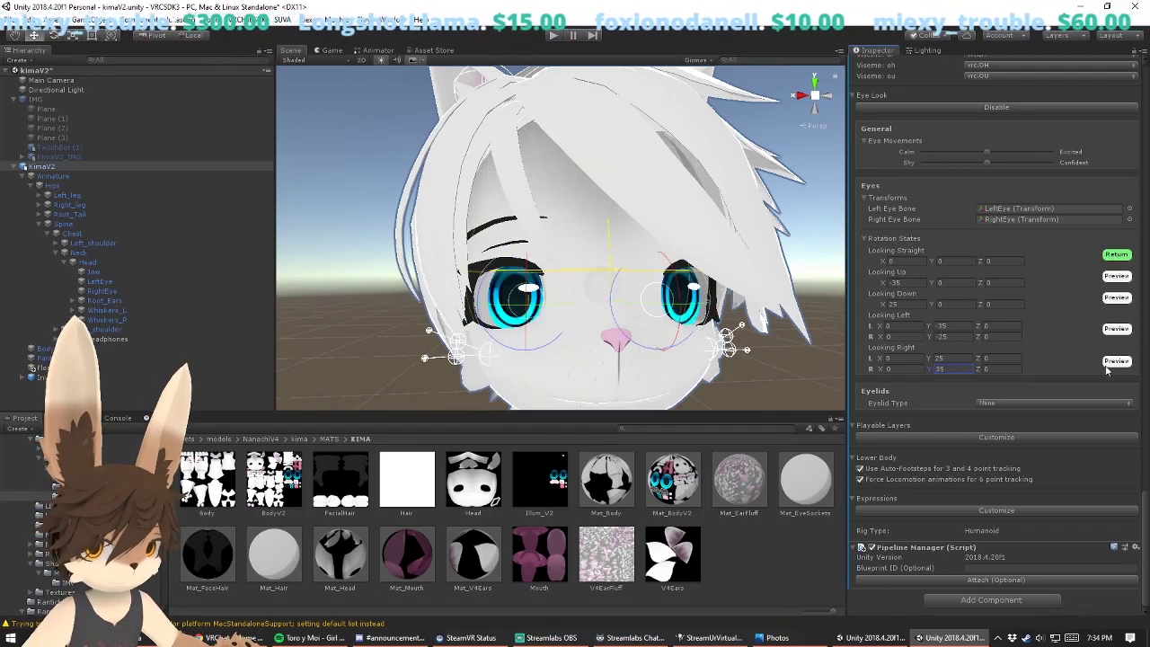
{"action": "left_click", "coordinate": [1117, 255]}
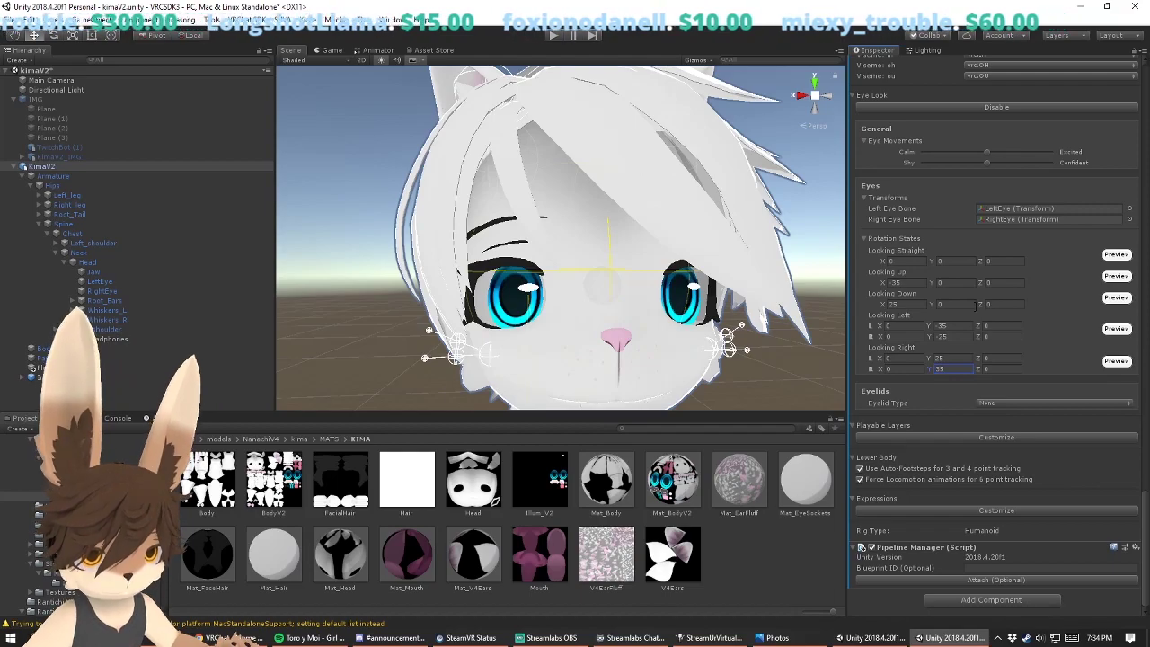
Step: Set the Looking Up X rotation to -25, check it in the preview, and end the preview
{"action": "left_click", "coordinate": [895, 283]}
{"action": "left_click_drag", "start_coordinate": [739, 307], "coordinate": [653, 314], "text": "alt"}
{"action": "left_click", "coordinate": [895, 285]}
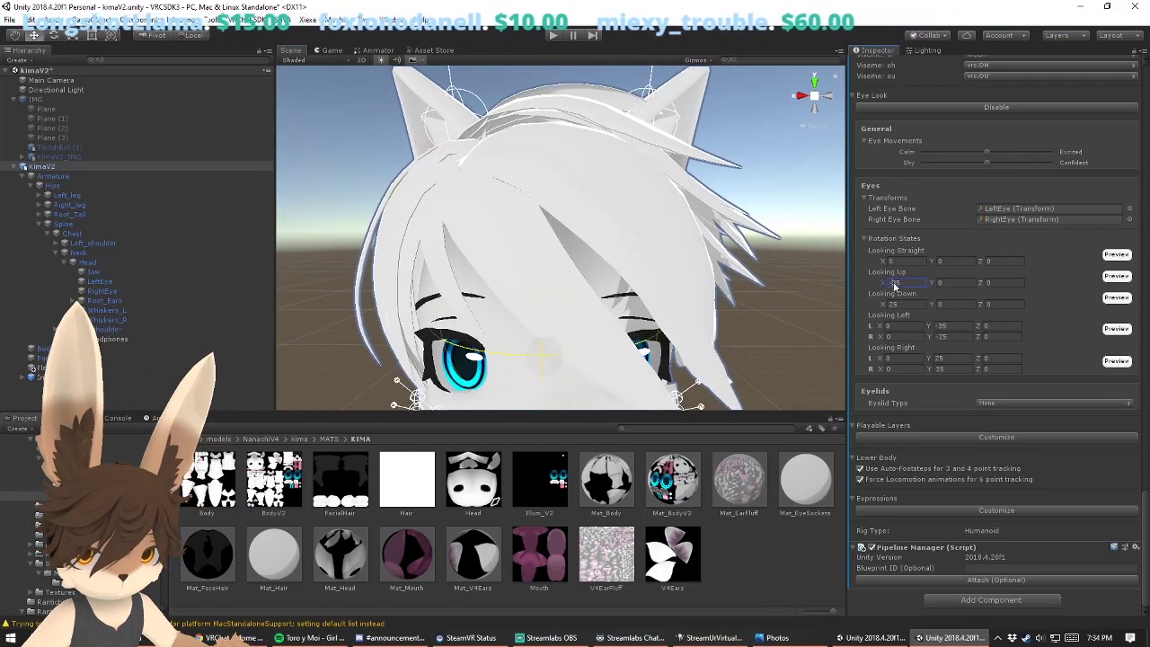
{"action": "type", "text": "25"}
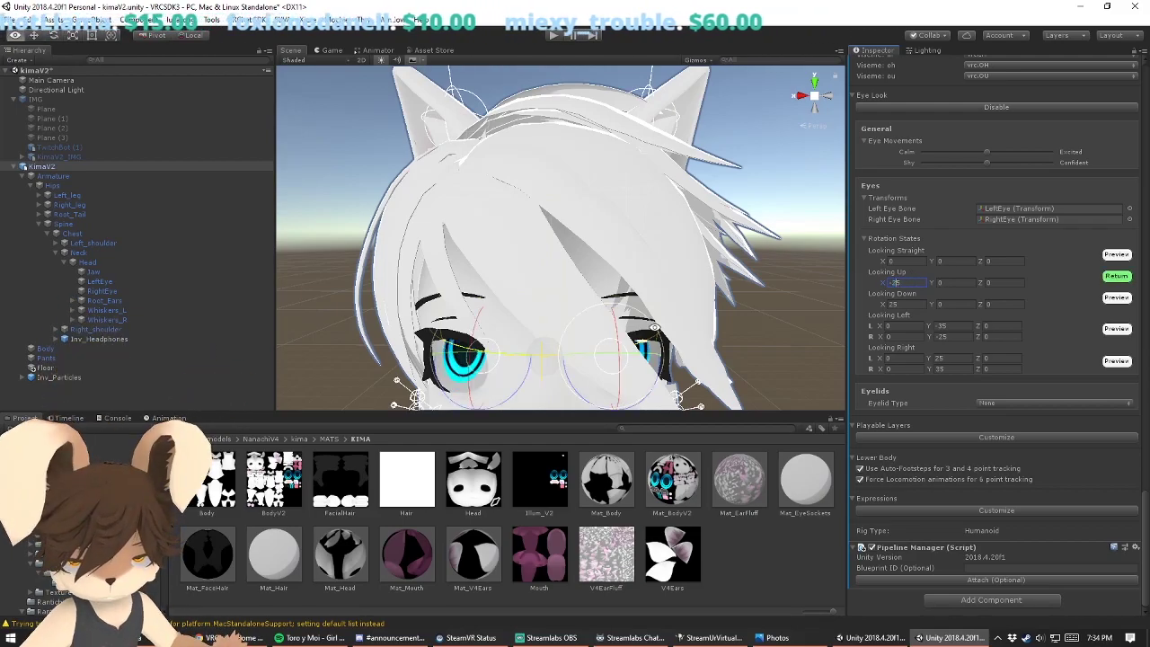
{"action": "left_click_drag", "start_coordinate": [653, 327], "coordinate": [651, 314]}
{"action": "key", "text": "ctrl+z"}
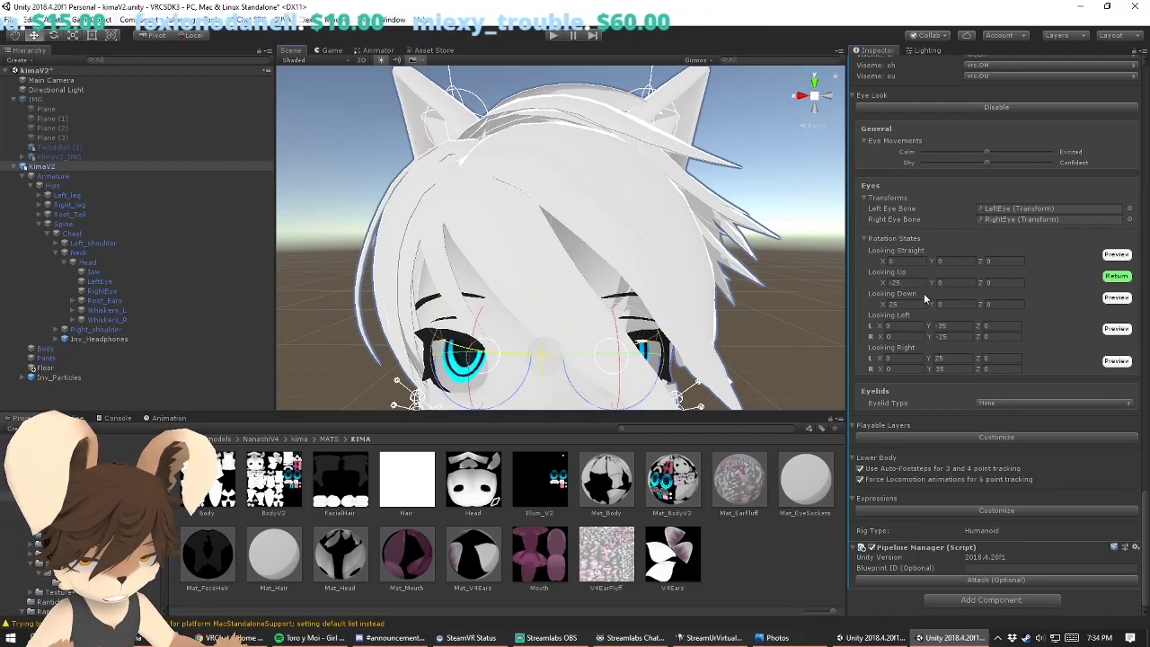
{"action": "left_click", "coordinate": [1116, 276]}
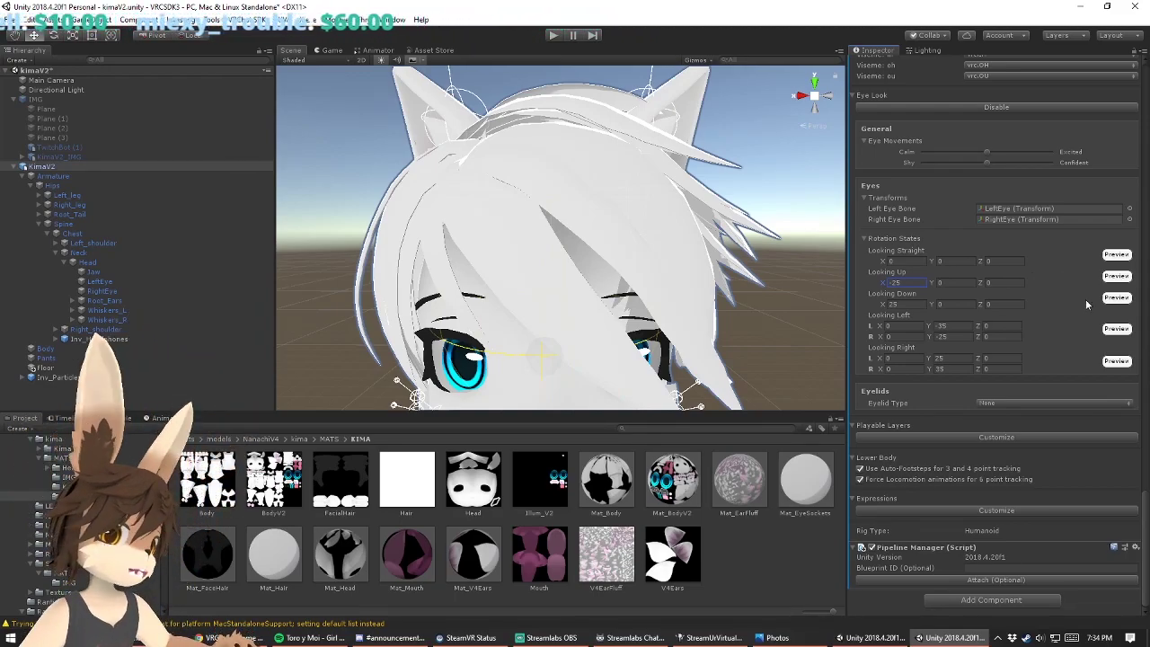
{"action": "left_click", "coordinate": [955, 304]}
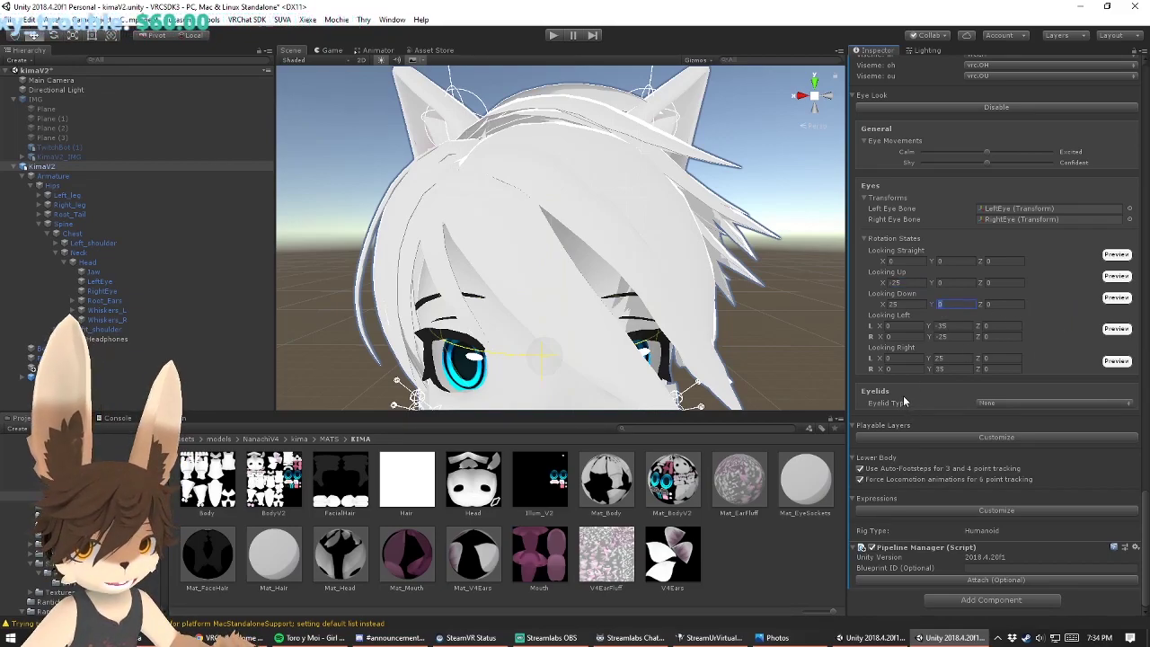
{"action": "left_click", "coordinate": [1001, 407]}
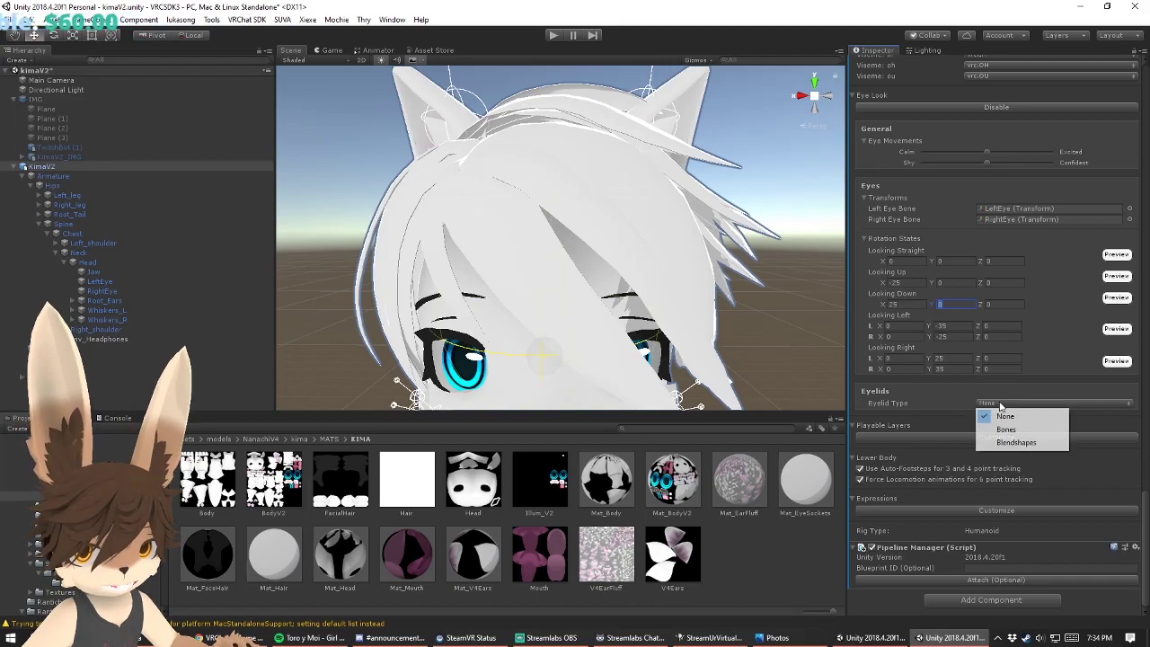
{"action": "left_click", "coordinate": [1017, 441]}
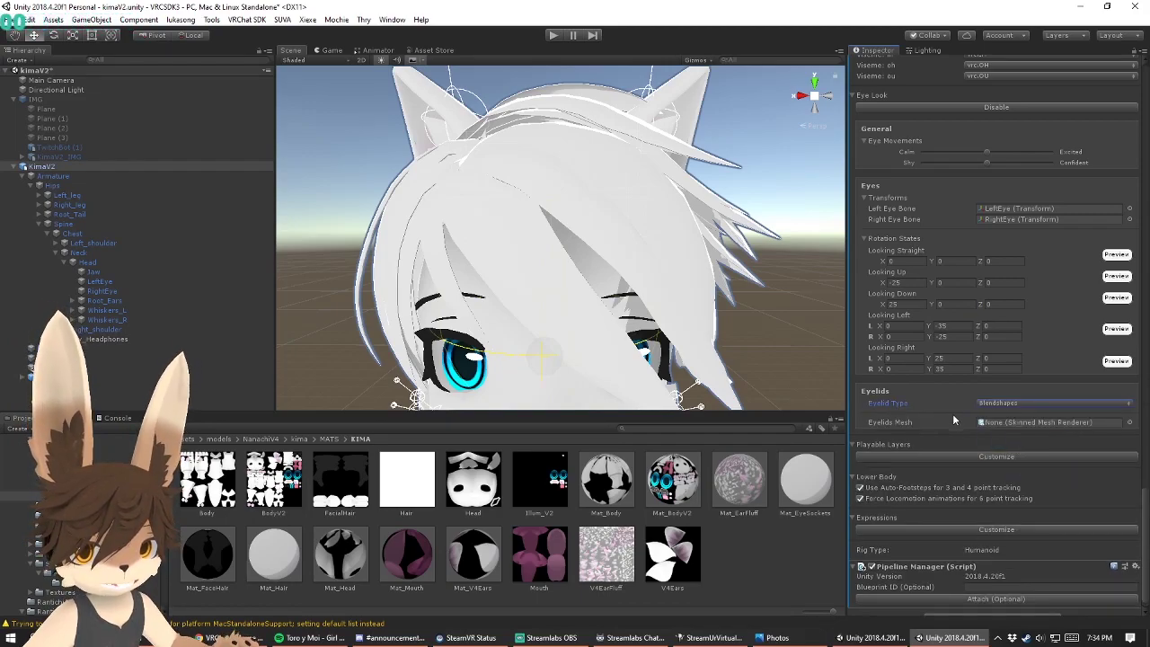
{"action": "scroll", "coordinate": [953, 415], "scroll_direction": "down", "scroll_amount": 2}
{"action": "left_click", "coordinate": [1028, 382]}
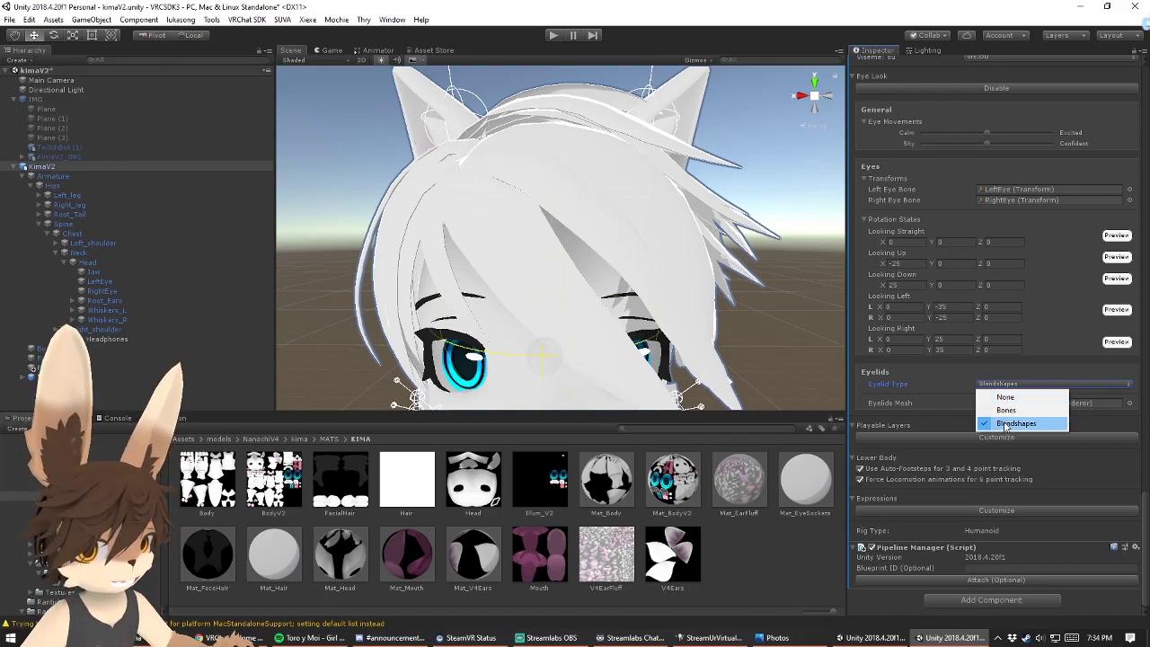
{"action": "left_click", "coordinate": [1013, 397]}
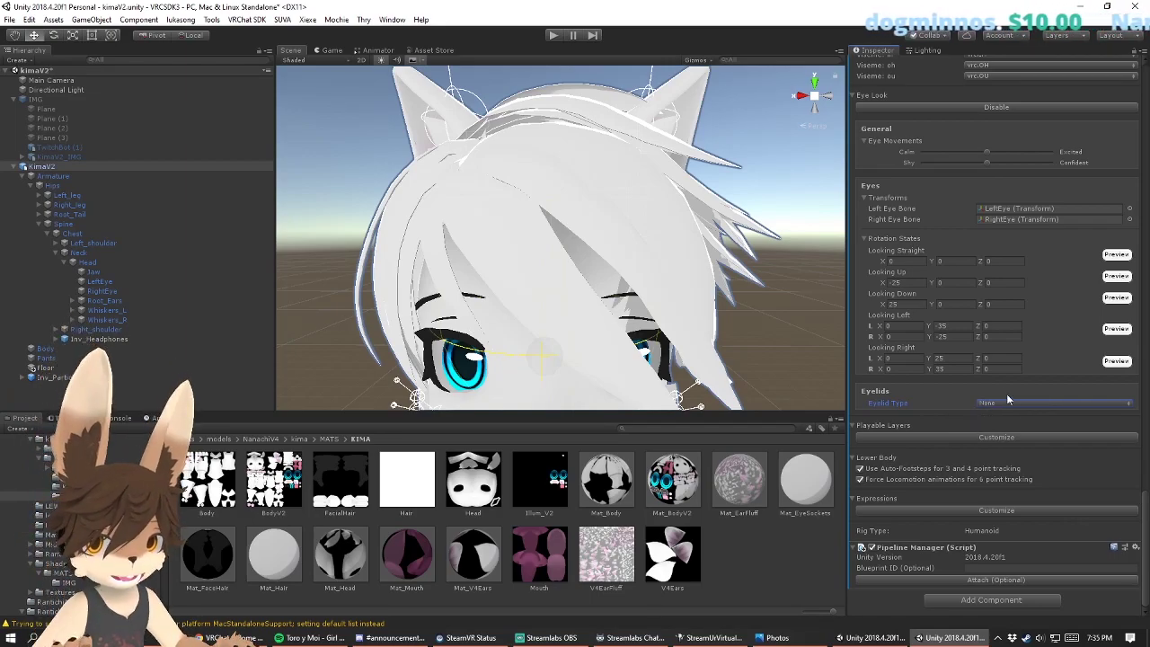
Step: Set the Eyelid Type to Blendshapes and assign the avatar's Body mesh as the Eyelids Mesh
{"action": "left_click", "coordinate": [1066, 406]}
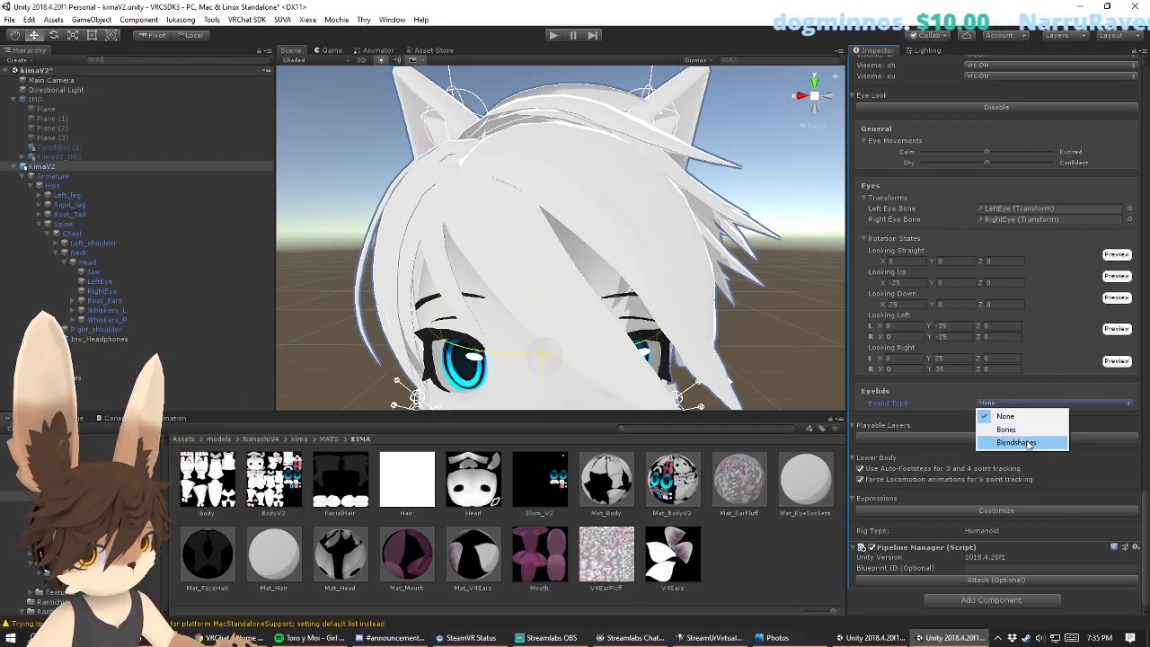
{"action": "left_click", "coordinate": [988, 440]}
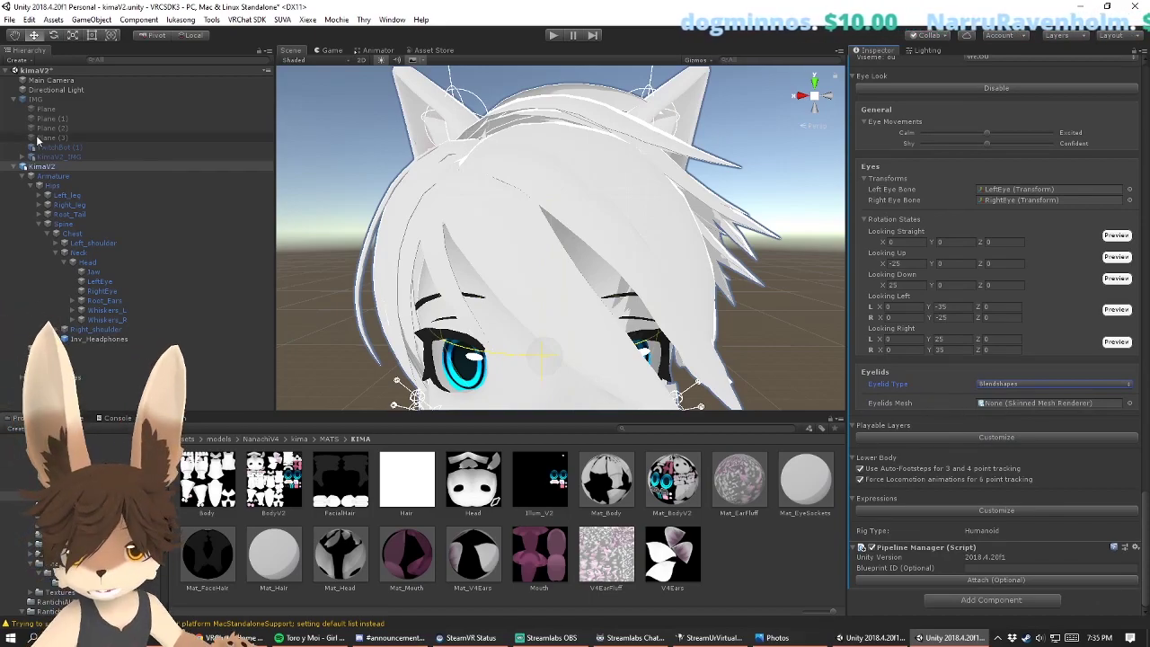
{"action": "left_click_drag", "start_coordinate": [54, 355], "coordinate": [1024, 406]}
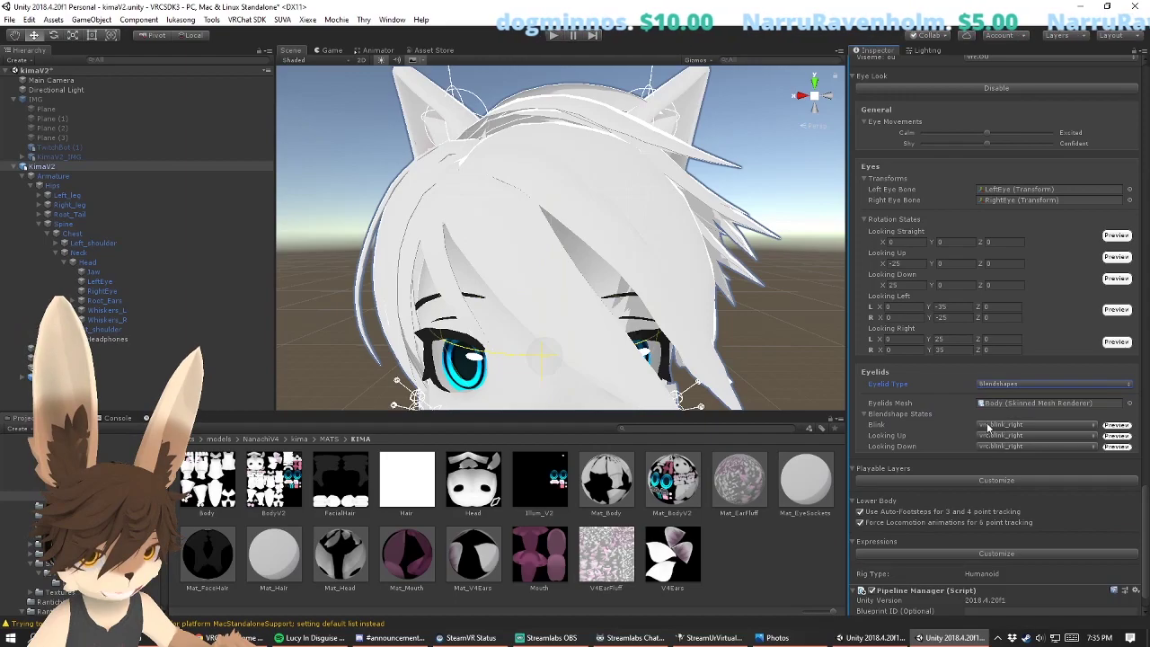
Step: Assign the blendshapes vrc.Blink to Blink, vrc.LookUp to Looking Up, and vrc.LookDown to Looking Down, and end the preview
{"action": "left_click", "coordinate": [1023, 424]}
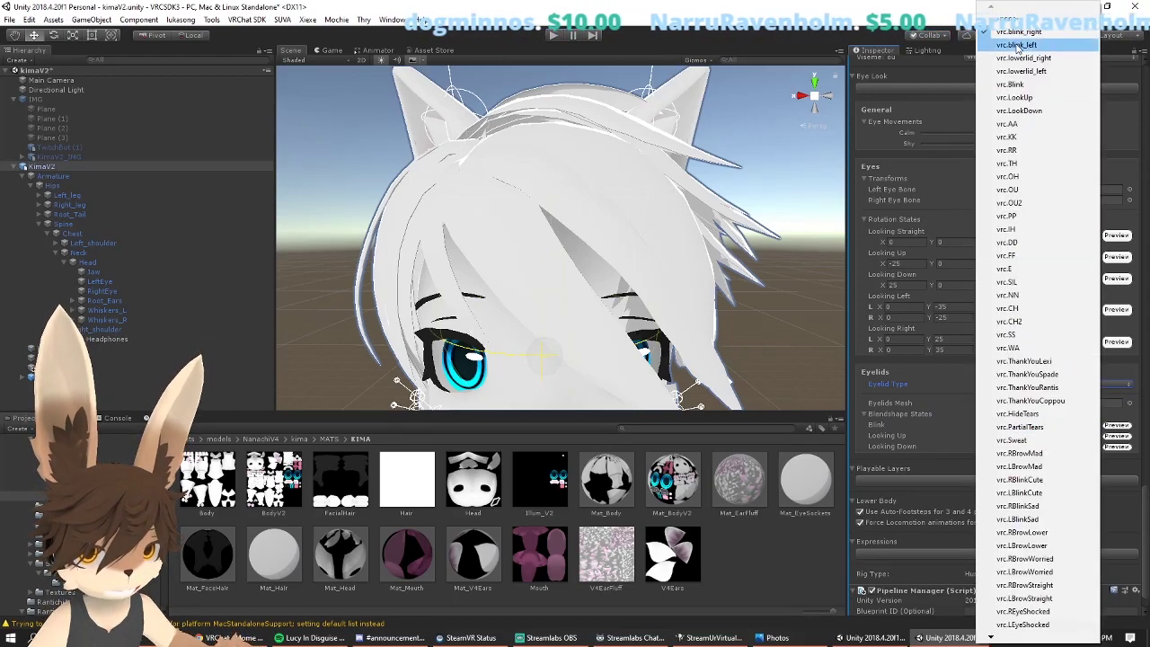
{"action": "left_click", "coordinate": [1011, 85]}
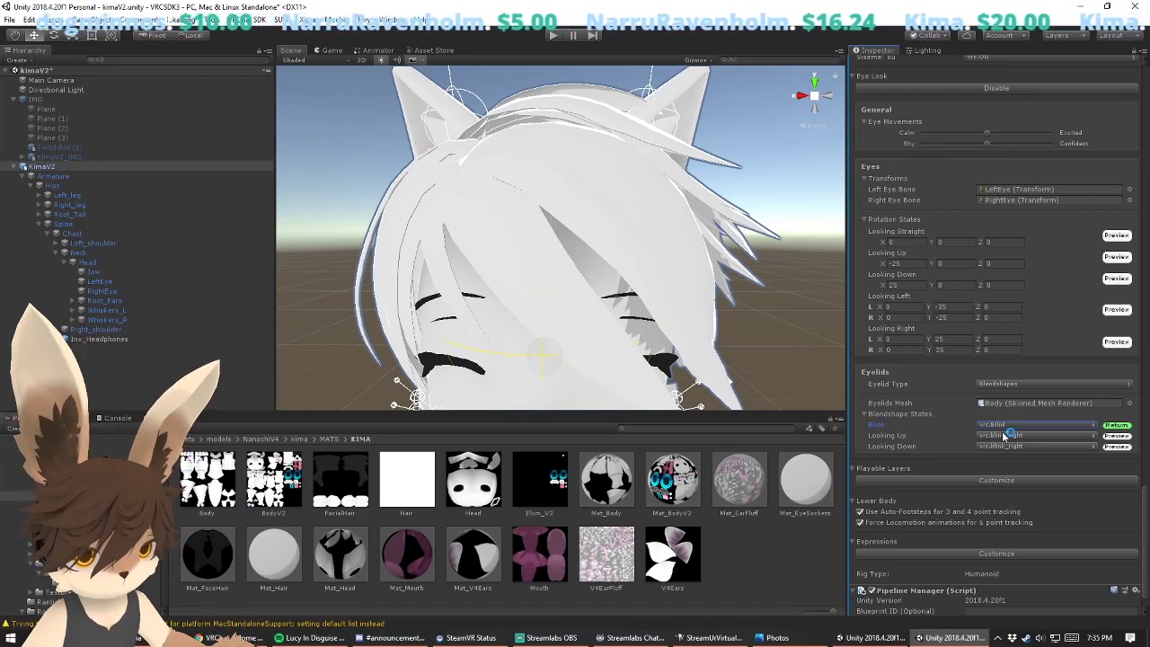
{"action": "left_click", "coordinate": [1005, 437]}
{"action": "left_click", "coordinate": [1004, 437]}
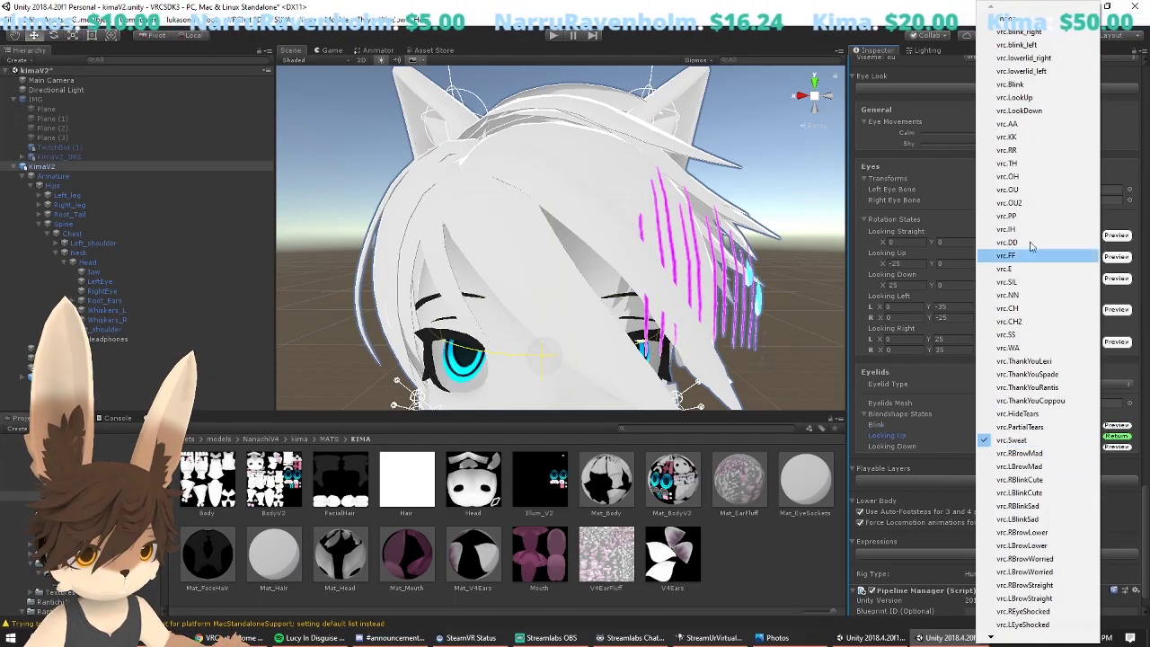
{"action": "left_click", "coordinate": [1035, 99]}
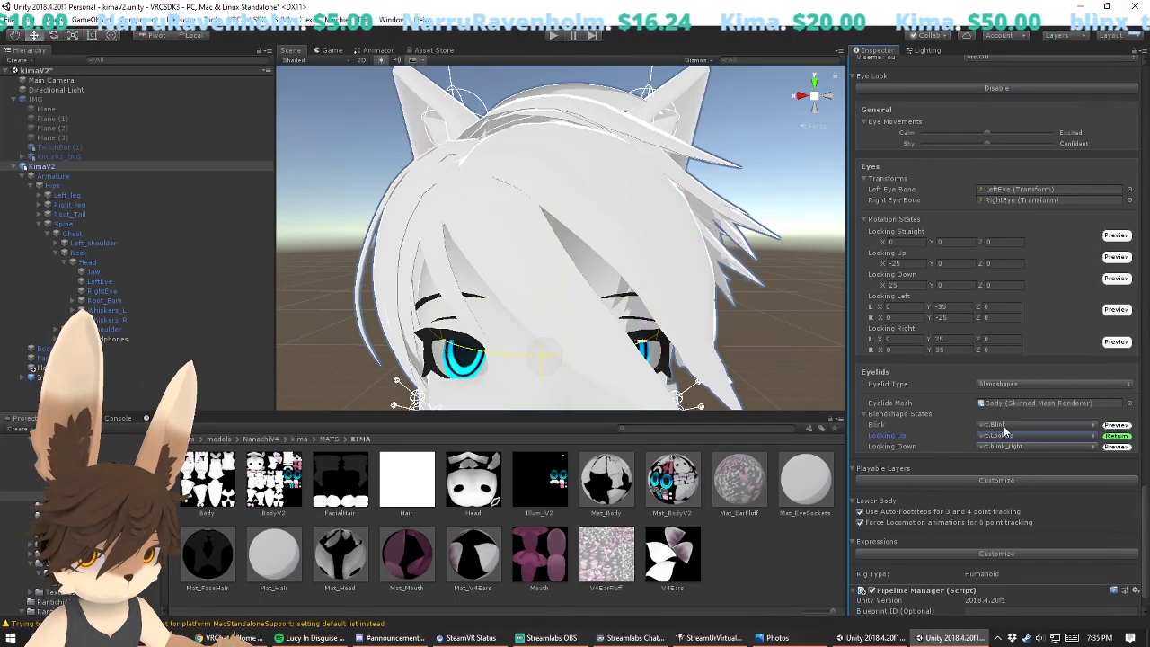
{"action": "left_click", "coordinate": [1004, 447]}
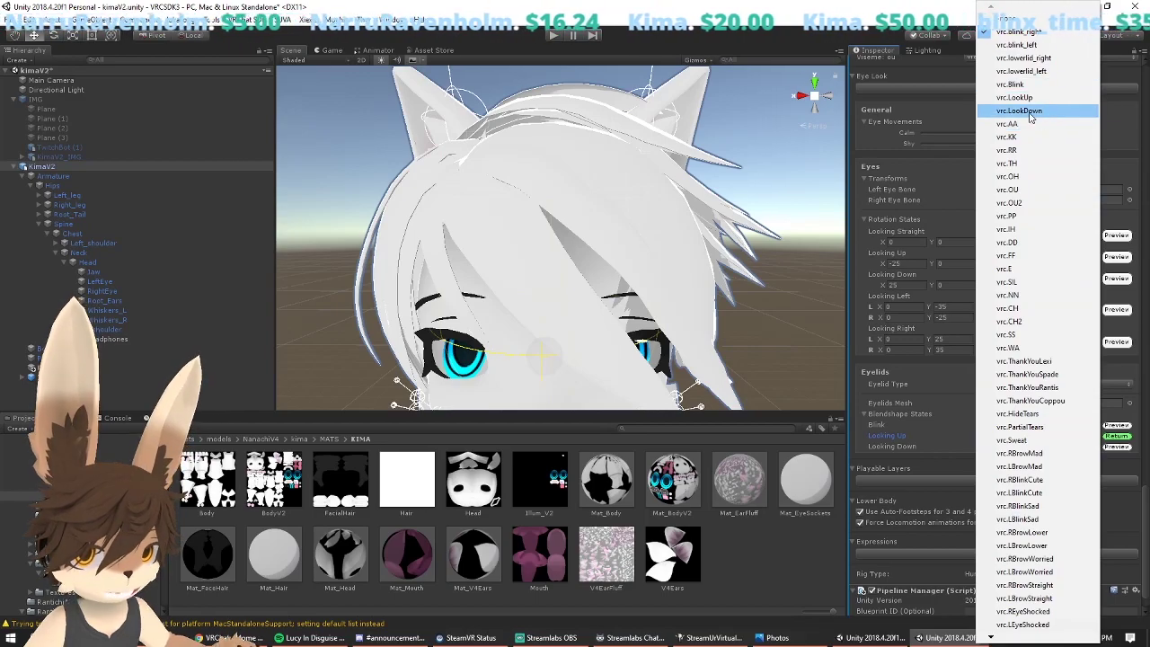
{"action": "left_click", "coordinate": [1033, 111]}
{"action": "left_click", "coordinate": [1117, 447]}
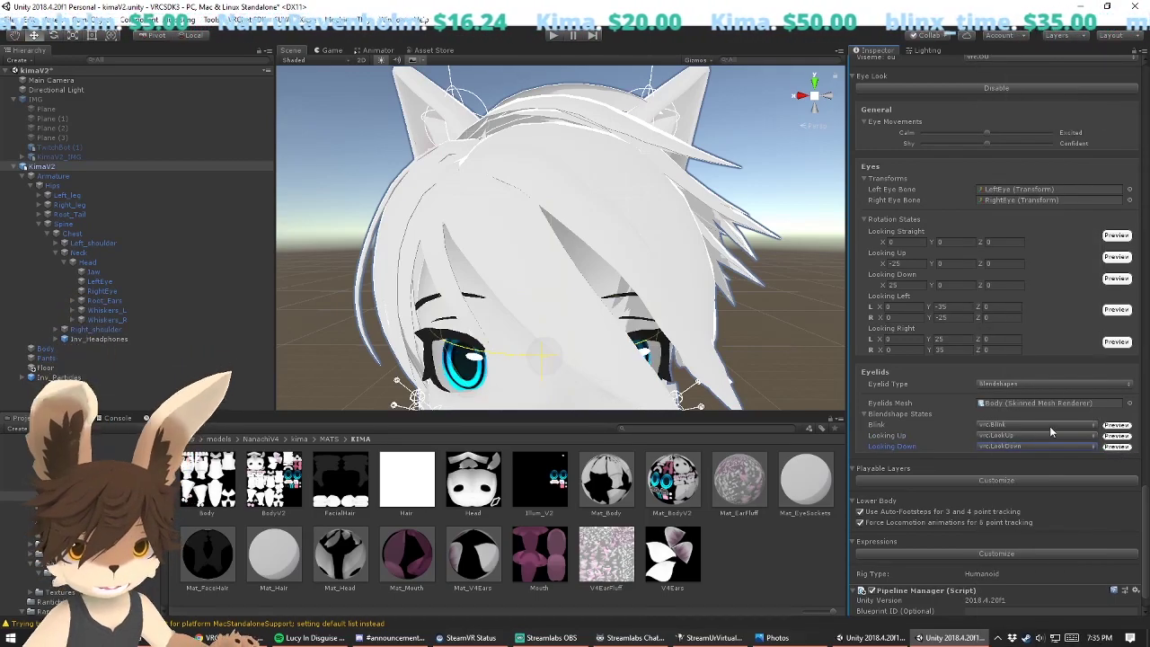
Step: Preview the Blink blendshape state on the avatar's face up close, and end the preview
{"action": "left_click", "coordinate": [1117, 424]}
{"action": "scroll", "coordinate": [668, 278], "scroll_direction": "down", "scroll_amount": 5}
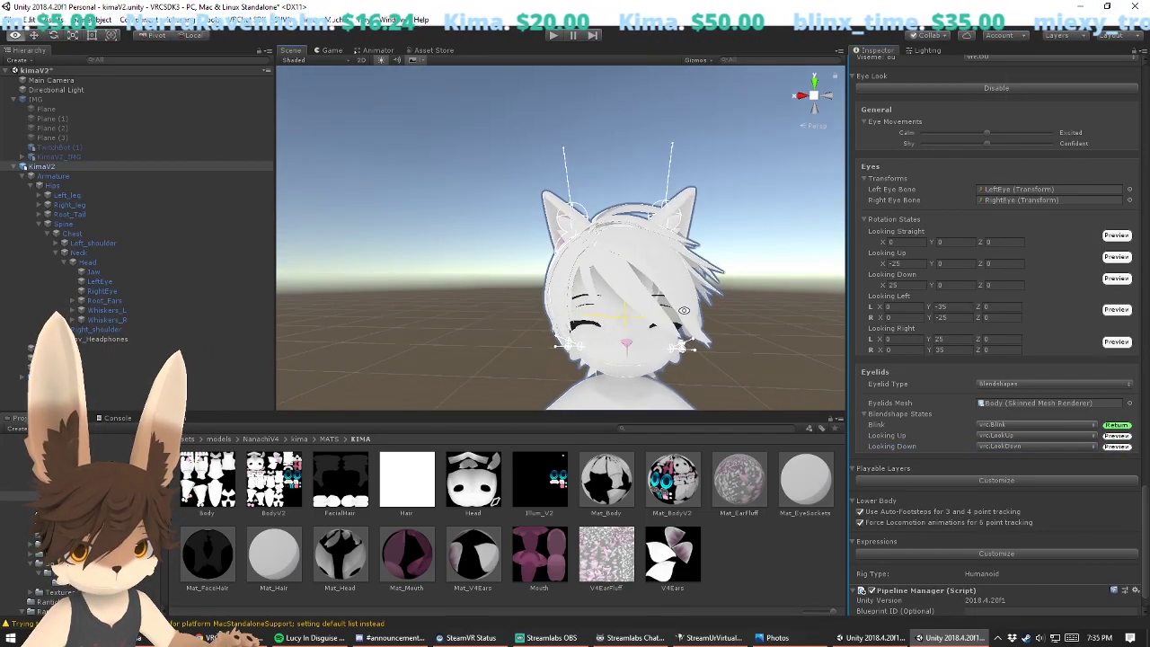
{"action": "left_click_drag", "start_coordinate": [669, 279], "coordinate": [629, 248], "text": "alt"}
{"action": "scroll", "coordinate": [737, 352], "scroll_direction": "up", "scroll_amount": 4}
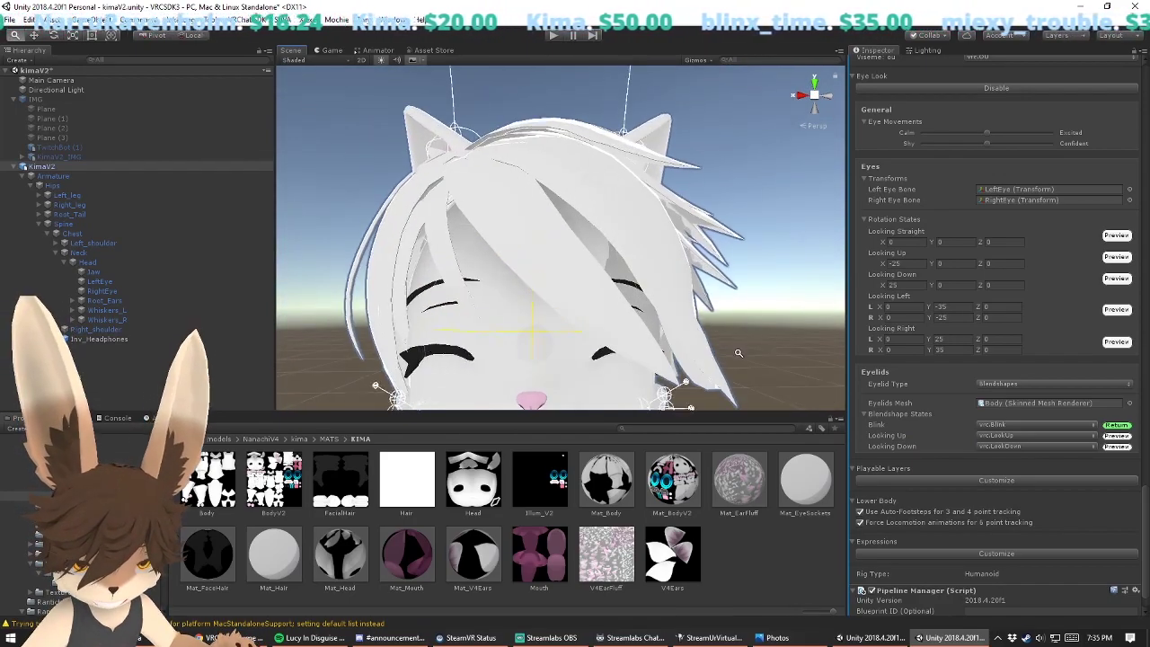
{"action": "left_click_drag", "start_coordinate": [736, 352], "coordinate": [681, 249]}
{"action": "middle_click_drag", "start_coordinate": [681, 249], "coordinate": [678, 259]}
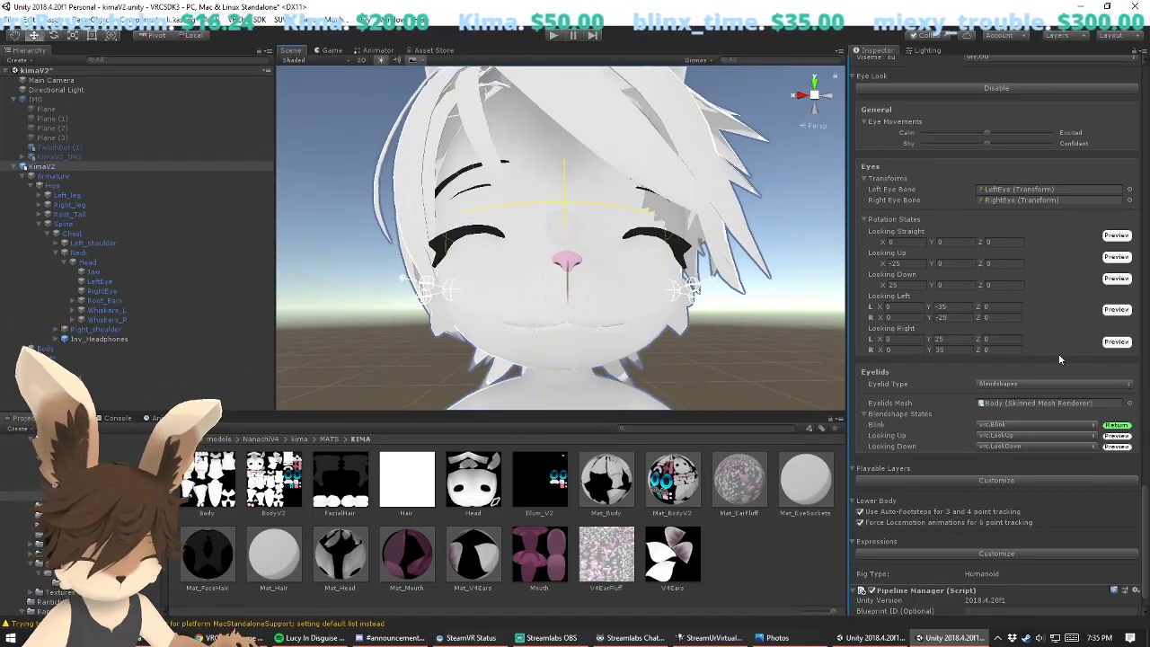
{"action": "left_click", "coordinate": [1110, 426]}
{"action": "left_click", "coordinate": [1117, 436]}
{"action": "left_click", "coordinate": [1117, 426]}
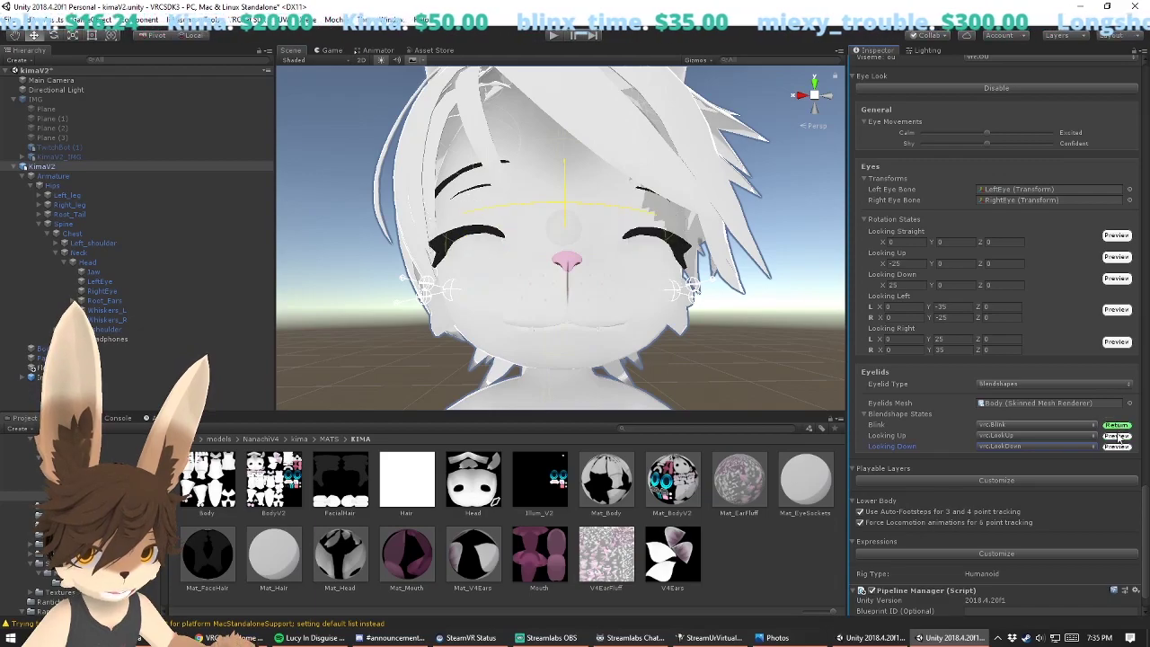
{"action": "left_click", "coordinate": [1117, 425]}
{"action": "scroll", "coordinate": [913, 465], "scroll_direction": "down", "scroll_amount": 1}
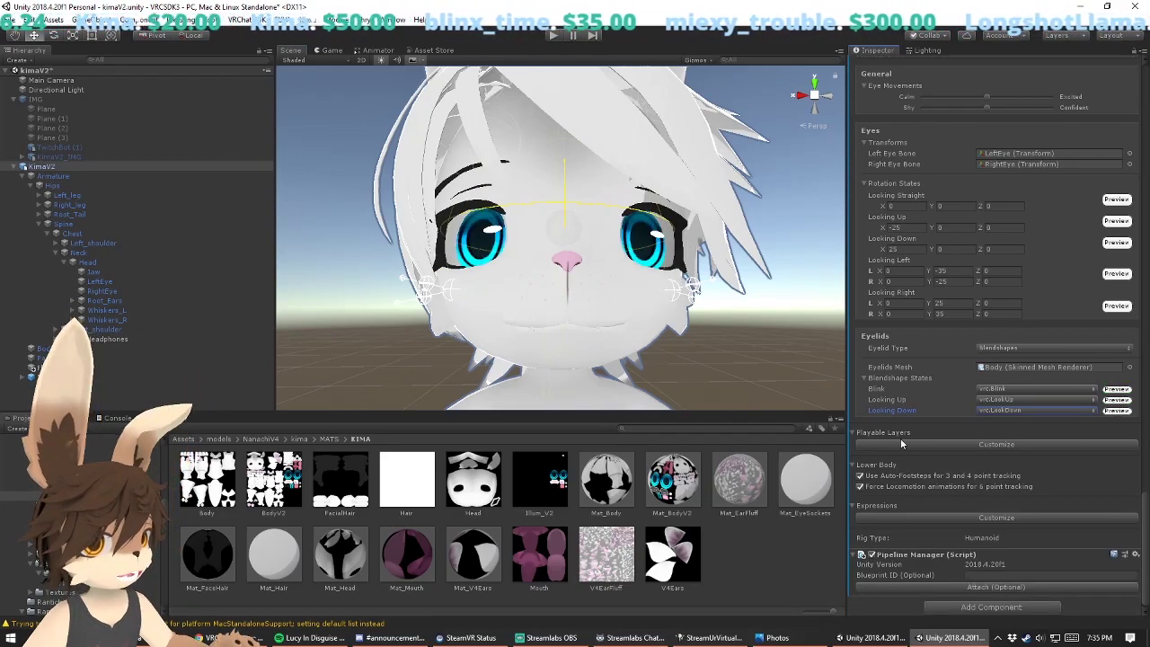
{"action": "scroll", "coordinate": [964, 478], "scroll_direction": "down", "scroll_amount": 1}
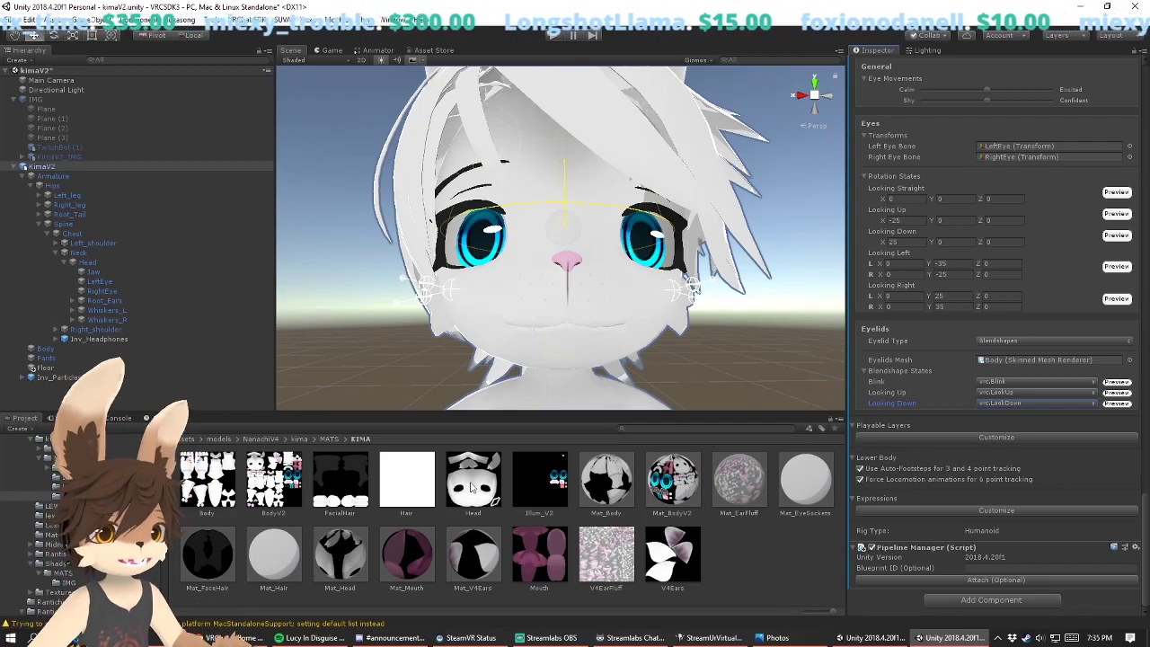
Step: Open the VRChat SDK control panel for KimaV2, auto-fix the Streaming Mip Maps error, and close the panel
{"action": "scroll", "coordinate": [775, 263], "scroll_direction": "down", "scroll_amount": 5}
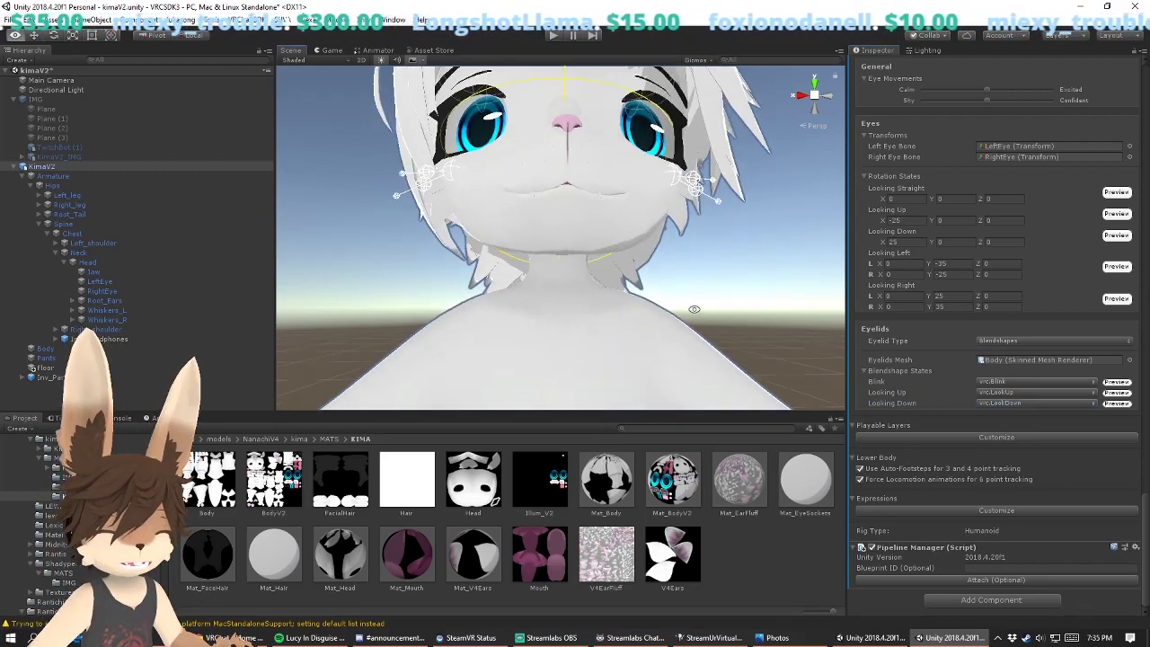
{"action": "left_click", "coordinate": [775, 263]}
{"action": "left_click_drag", "start_coordinate": [775, 263], "coordinate": [701, 276], "text": "alt"}
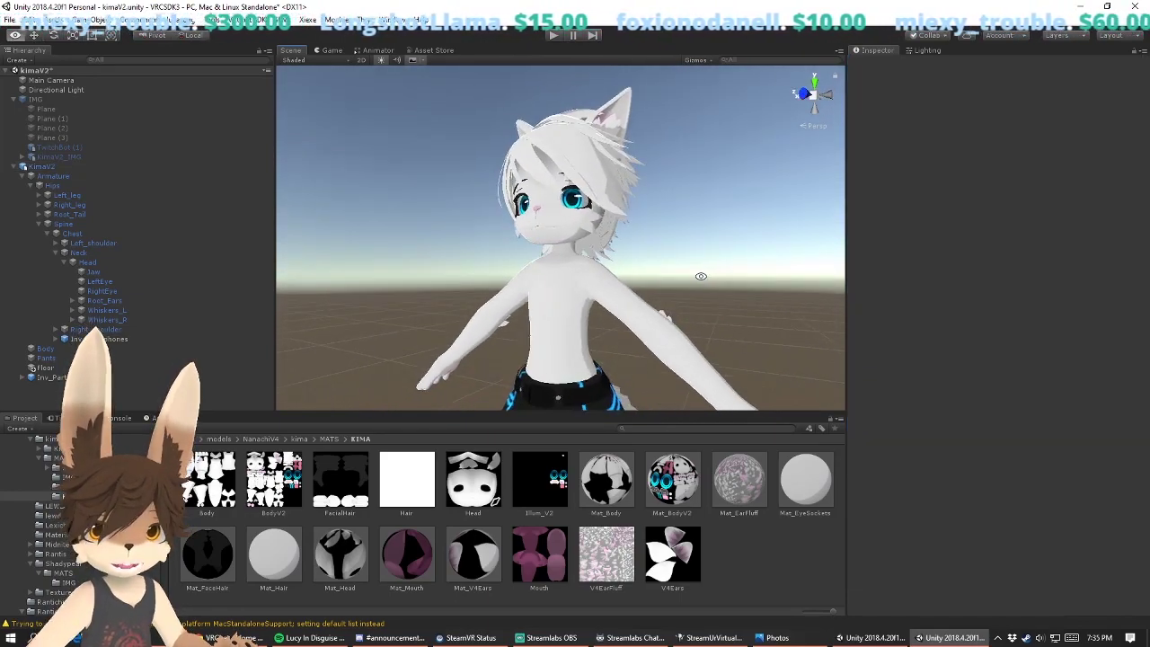
{"action": "left_click", "coordinate": [119, 168]}
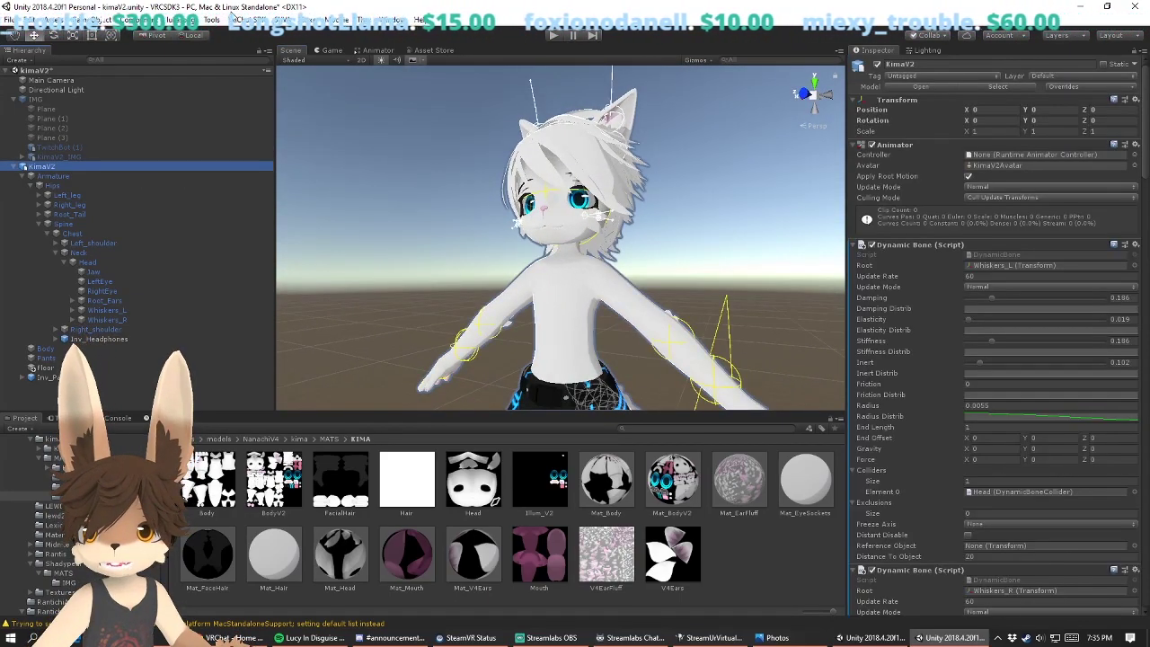
{"action": "left_click", "coordinate": [259, 20]}
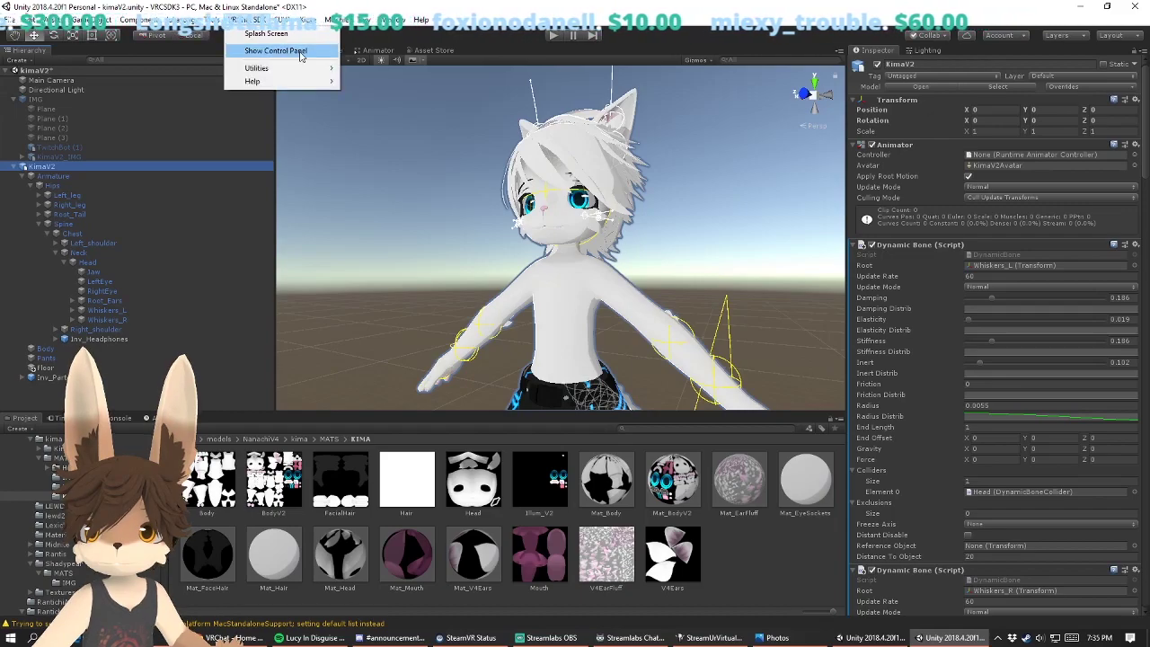
{"action": "left_click", "coordinate": [300, 53]}
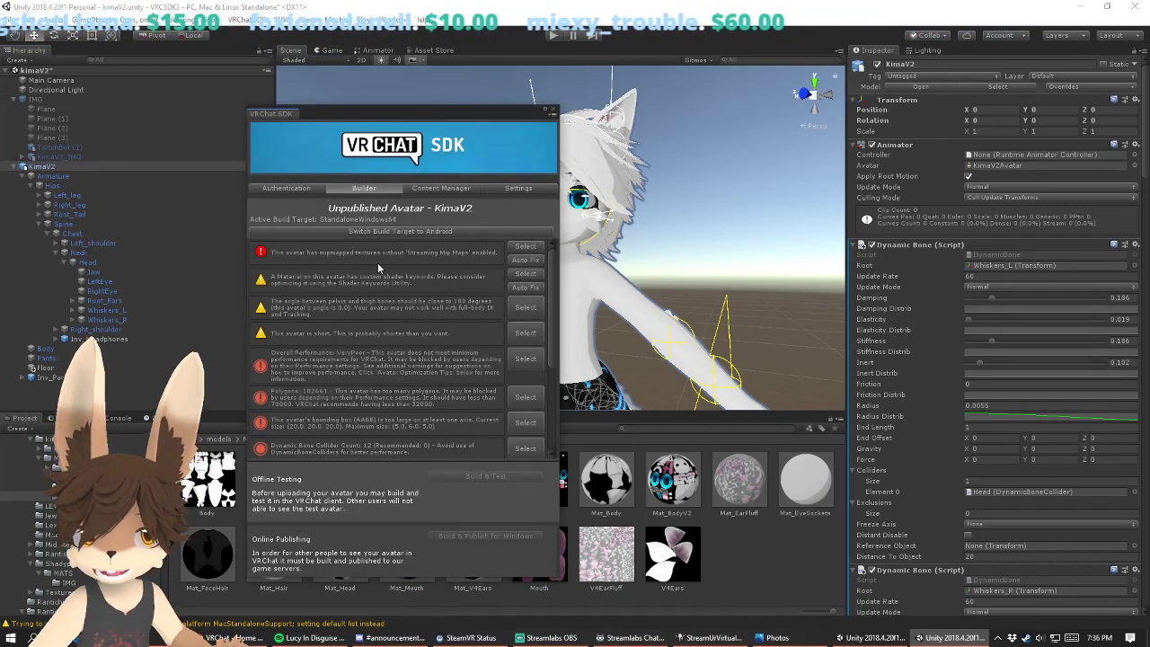
{"action": "left_click", "coordinate": [523, 259]}
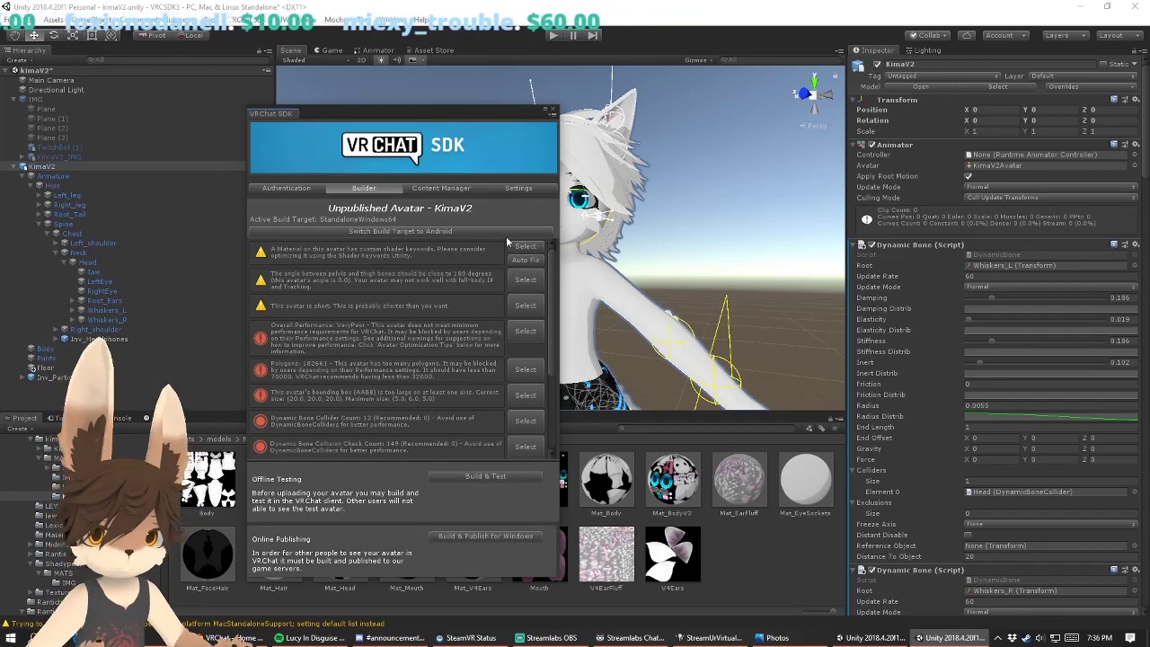
{"action": "left_click", "coordinate": [555, 110]}
{"action": "left_click_drag", "start_coordinate": [593, 283], "coordinate": [695, 324], "text": "alt"}
{"action": "middle_click_drag", "start_coordinate": [695, 323], "coordinate": [627, 311]}
{"action": "left_click_drag", "start_coordinate": [627, 311], "coordinate": [650, 304], "text": "alt"}
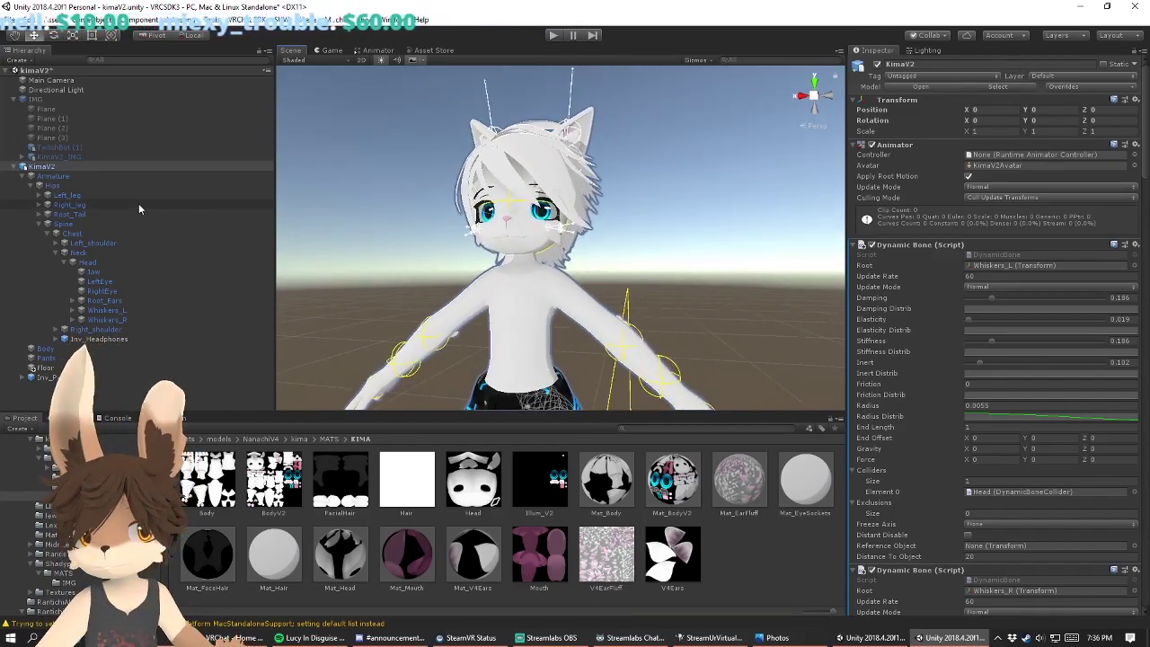
Step: Open the kima asset folder, enlarge the asset browser, and look through the CloseEyesALT, Fist, Fluster and HandGun animation clips
{"action": "scroll", "coordinate": [898, 341], "scroll_direction": "down", "scroll_amount": 20}
{"action": "scroll", "coordinate": [997, 360], "scroll_direction": "down", "scroll_amount": 20}
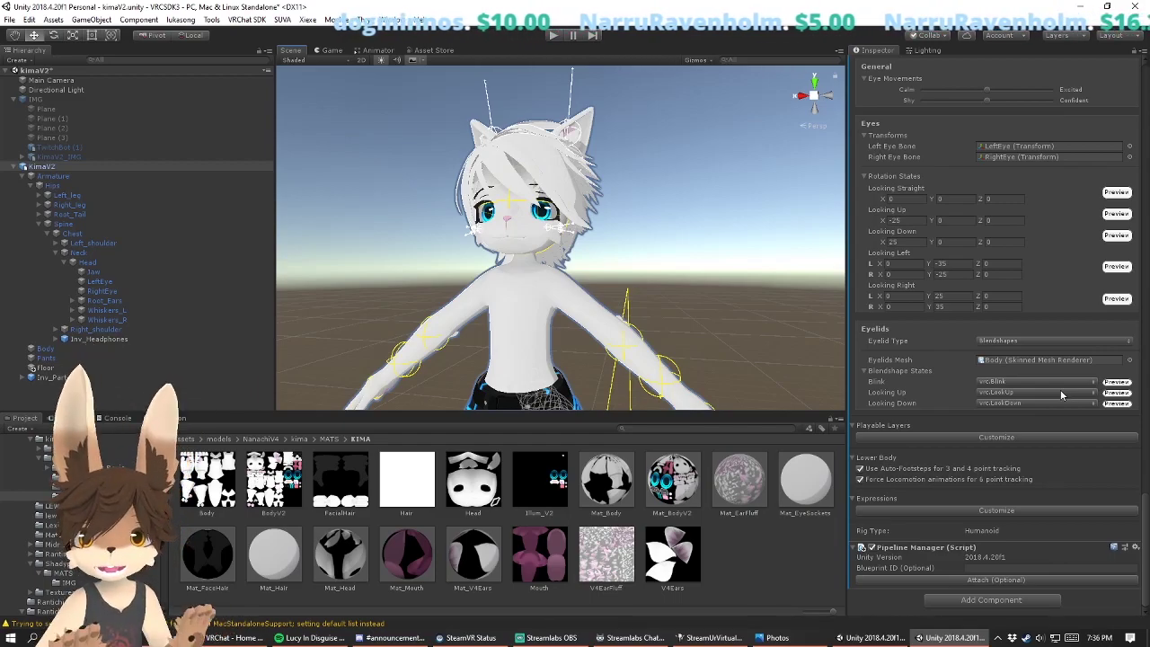
{"action": "left_click", "coordinate": [299, 439]}
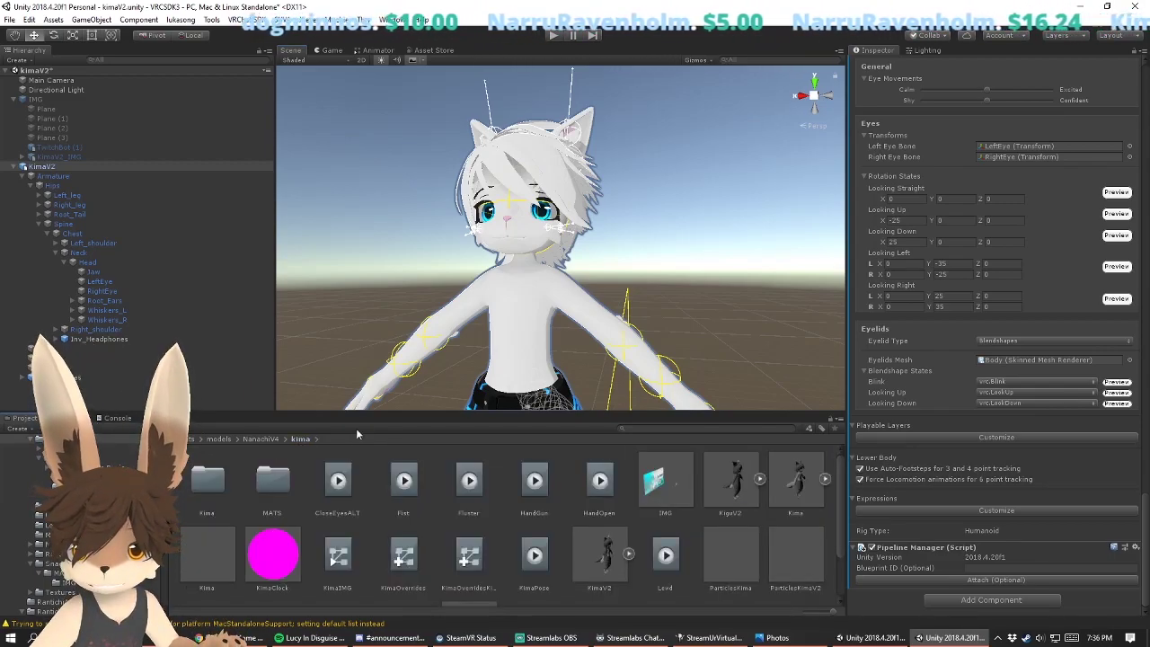
{"action": "left_click_drag", "start_coordinate": [368, 413], "coordinate": [369, 373]}
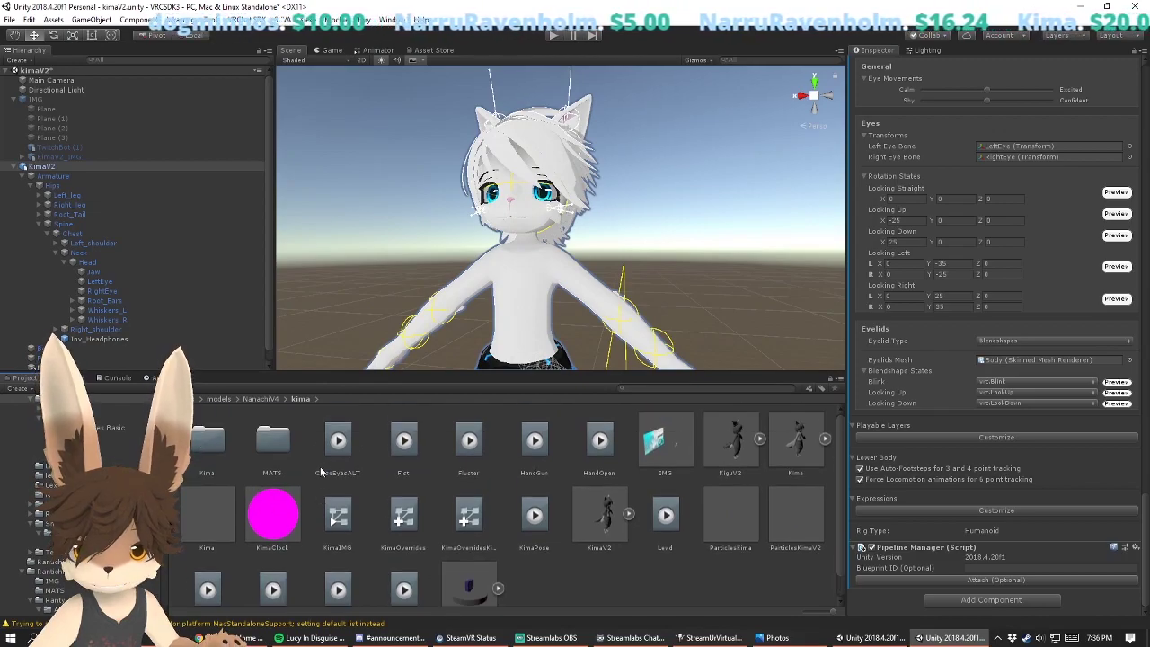
{"action": "left_click", "coordinate": [343, 452]}
{"action": "left_click", "coordinate": [415, 448]}
{"action": "left_click", "coordinate": [471, 446]}
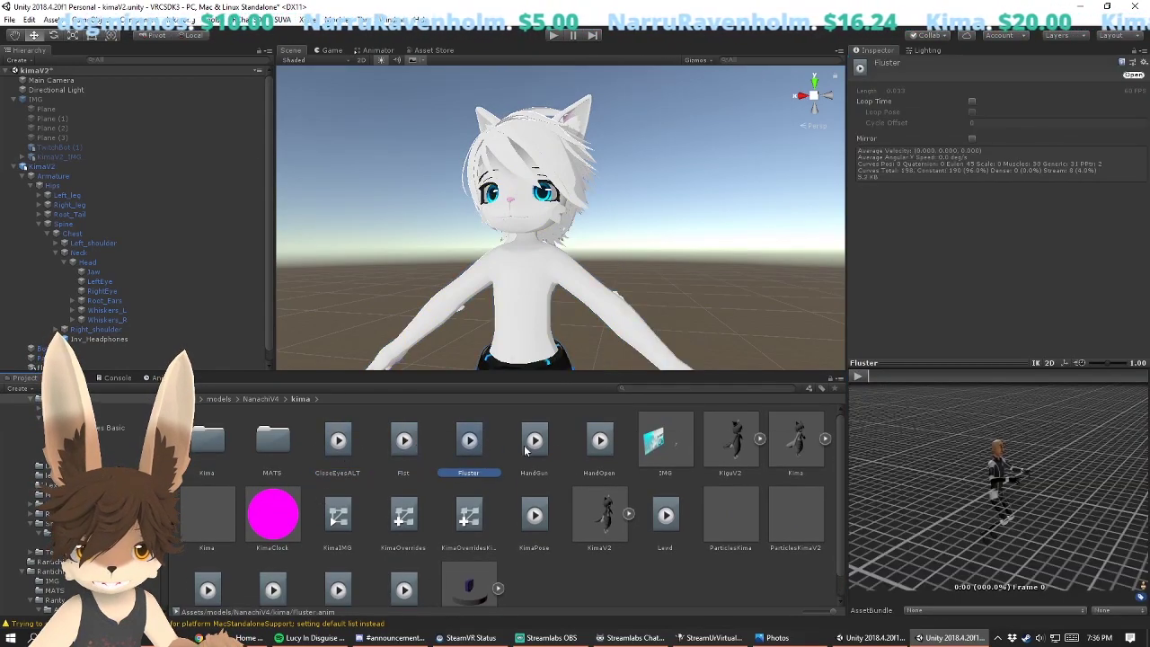
{"action": "left_click", "coordinate": [532, 443]}
Step: Use KimaV2 as the preview model for the HandGun animation and frame its upper body
{"action": "left_click_drag", "start_coordinate": [49, 168], "coordinate": [1079, 510]}
{"action": "scroll", "coordinate": [1053, 474], "scroll_direction": "up", "scroll_amount": 4}
{"action": "right_click_drag", "start_coordinate": [1053, 474], "coordinate": [966, 449]}
{"action": "middle_click_drag", "start_coordinate": [966, 449], "coordinate": [962, 476]}
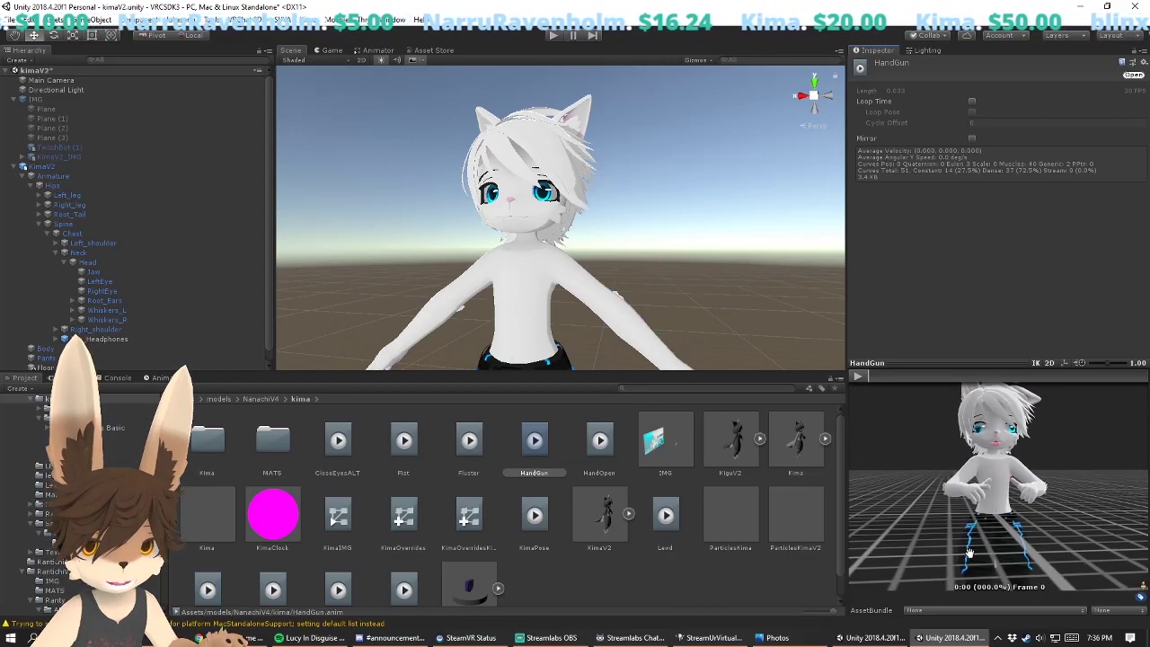
Step: Look through the HandOpen, HandGun and Fluster animation clips in the kima folder
{"action": "left_click", "coordinate": [601, 455]}
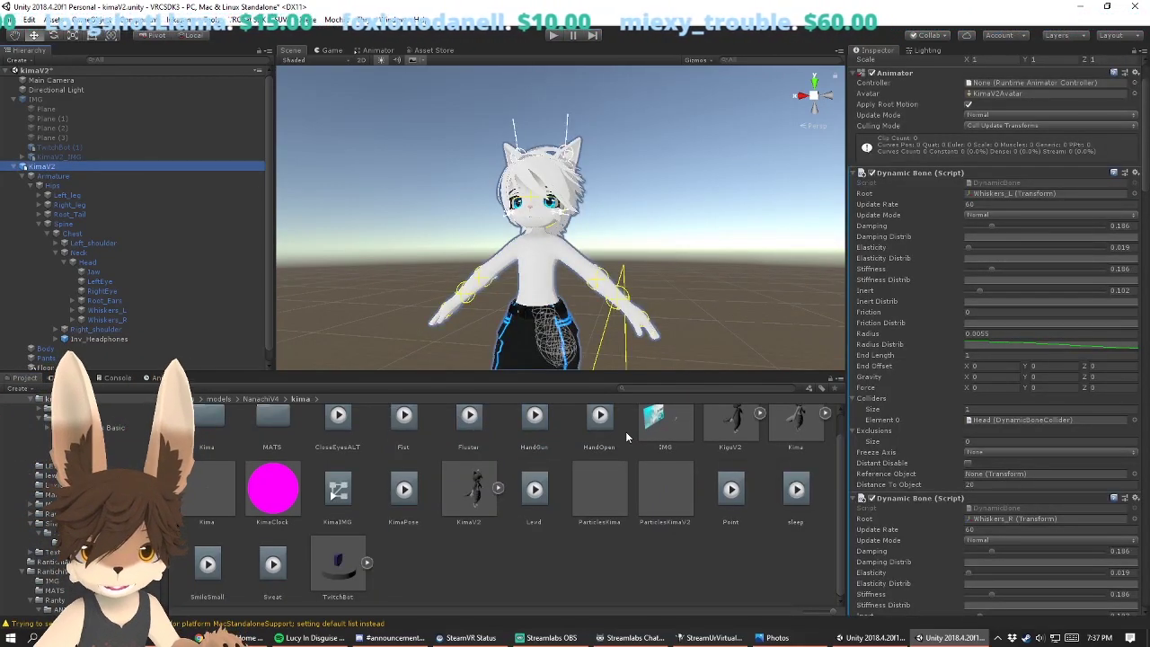
{"action": "scroll", "coordinate": [626, 437], "scroll_direction": "up", "scroll_amount": 1}
{"action": "left_click", "coordinate": [611, 459]}
{"action": "key", "text": "Left"}
{"action": "key", "text": "Left"}
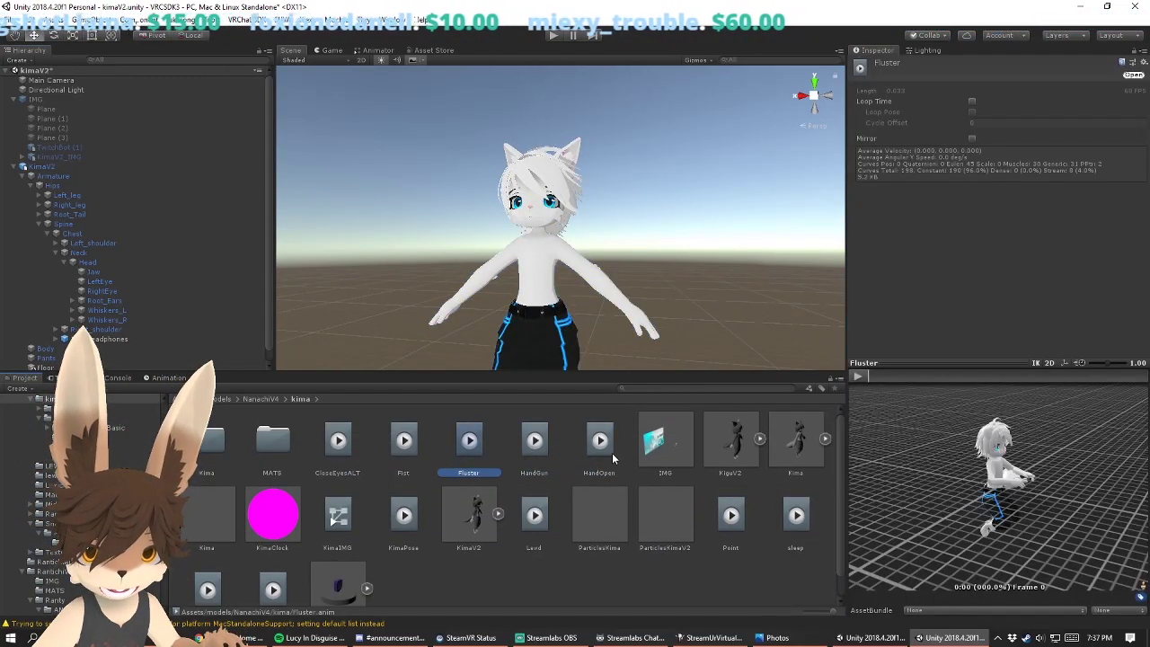
Step: Select KimaV2 and enable customization of the Playable Layers in its avatar descriptor
{"action": "left_click", "coordinate": [539, 584]}
{"action": "left_click", "coordinate": [72, 169]}
{"action": "scroll", "coordinate": [964, 286], "scroll_direction": "down", "scroll_amount": 10}
{"action": "scroll", "coordinate": [1003, 308], "scroll_direction": "down", "scroll_amount": 15}
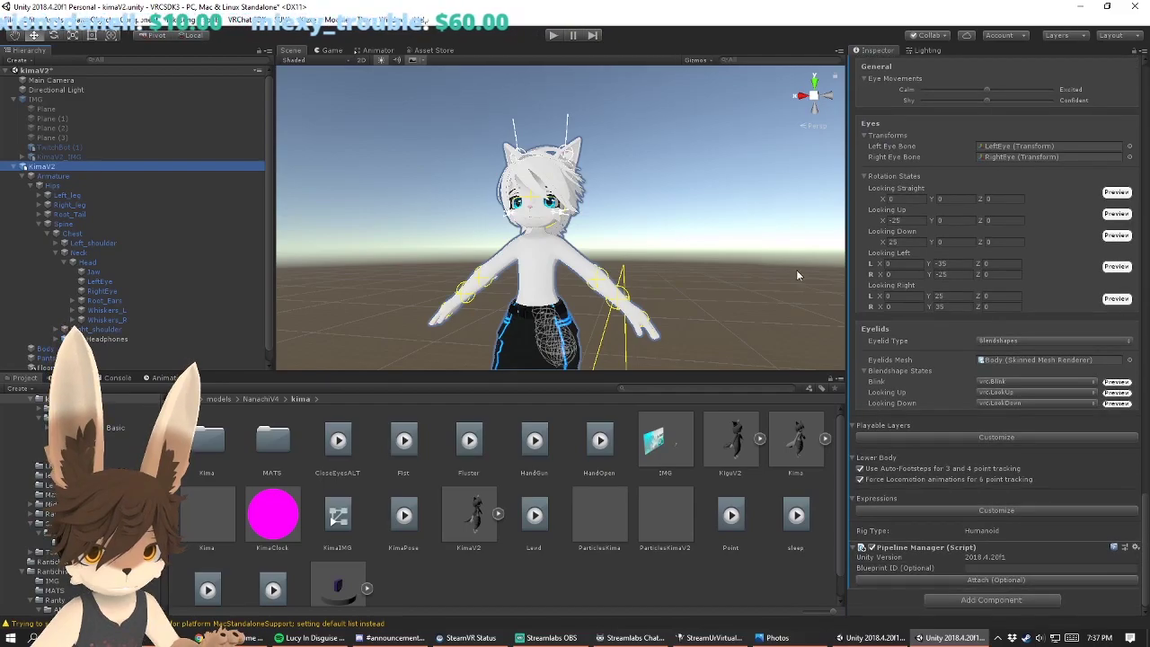
{"action": "left_click", "coordinate": [918, 437]}
{"action": "scroll", "coordinate": [916, 450], "scroll_direction": "down", "scroll_amount": 2}
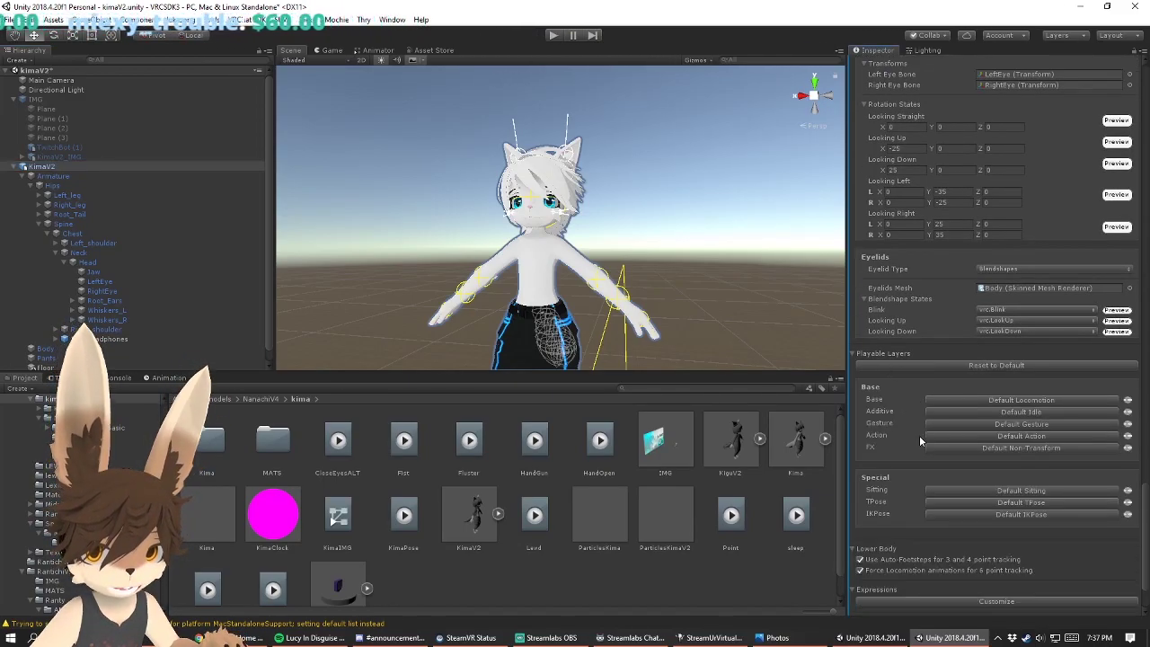
{"action": "scroll", "coordinate": [962, 377], "scroll_direction": "down", "scroll_amount": 1}
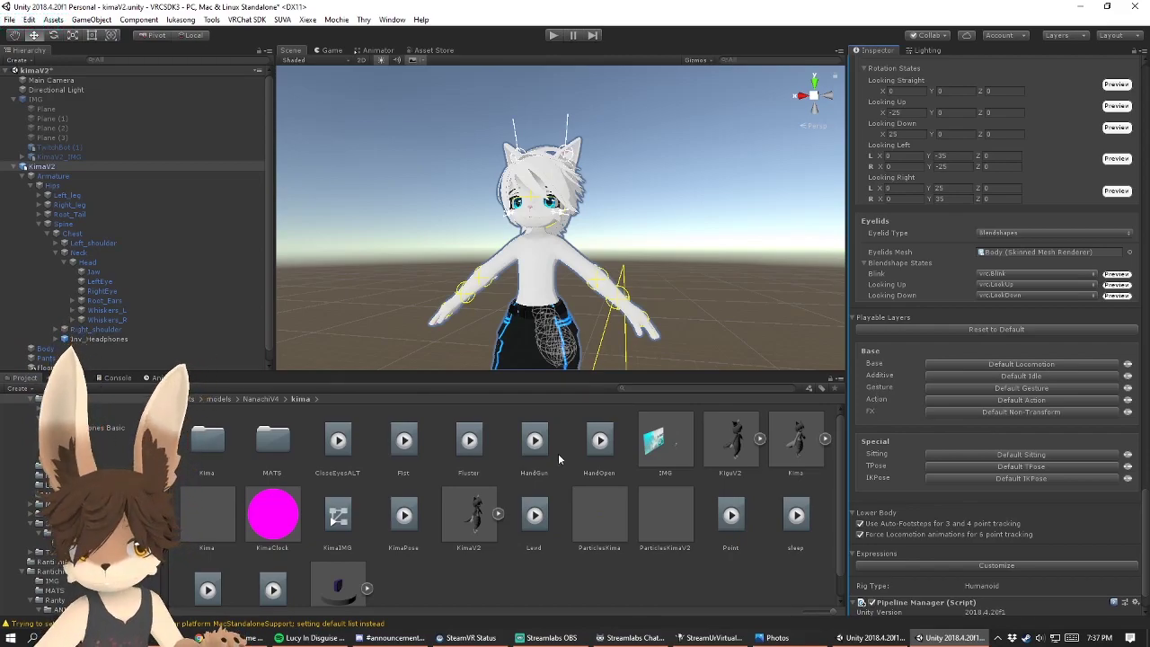
Step: Switch to the browser and find the Base layer section of the VRChat Playable Layers documentation
{"action": "left_click", "coordinate": [297, 637]}
{"action": "left_click", "coordinate": [296, 637]}
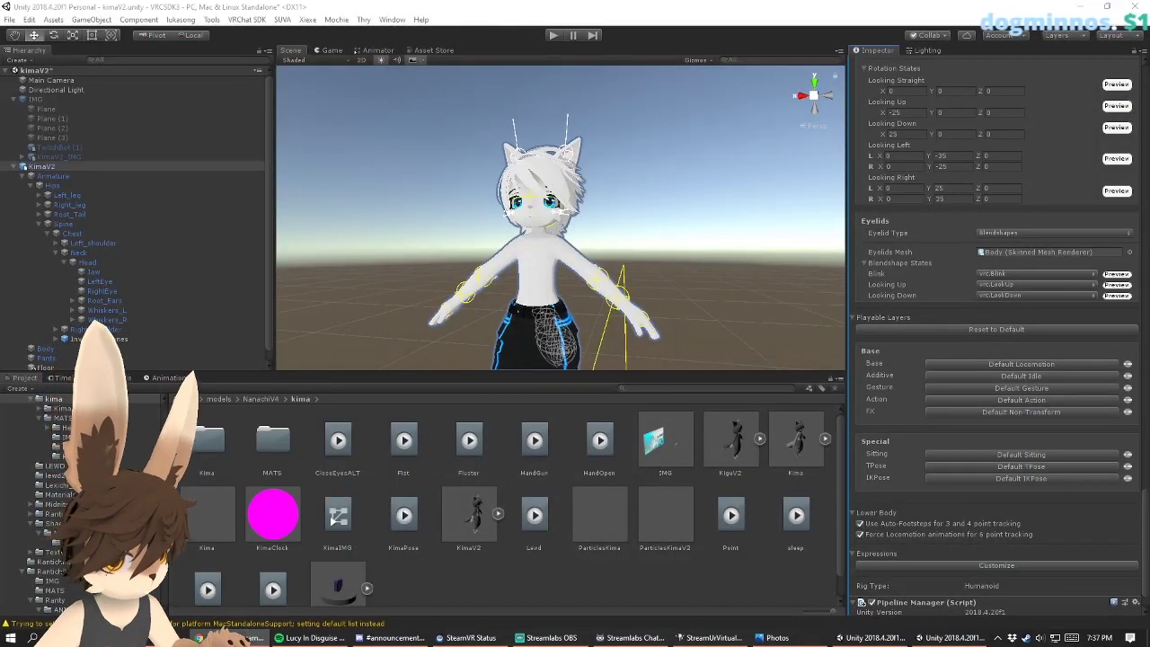
{"action": "left_click", "coordinate": [229, 637]}
{"action": "scroll", "coordinate": [575, 399], "scroll_direction": "down", "scroll_amount": 5}
{"action": "scroll", "coordinate": [558, 364], "scroll_direction": "up", "scroll_amount": 5}
{"action": "scroll", "coordinate": [557, 369], "scroll_direction": "down", "scroll_amount": 5}
{"action": "scroll", "coordinate": [557, 368], "scroll_direction": "down", "scroll_amount": 3}
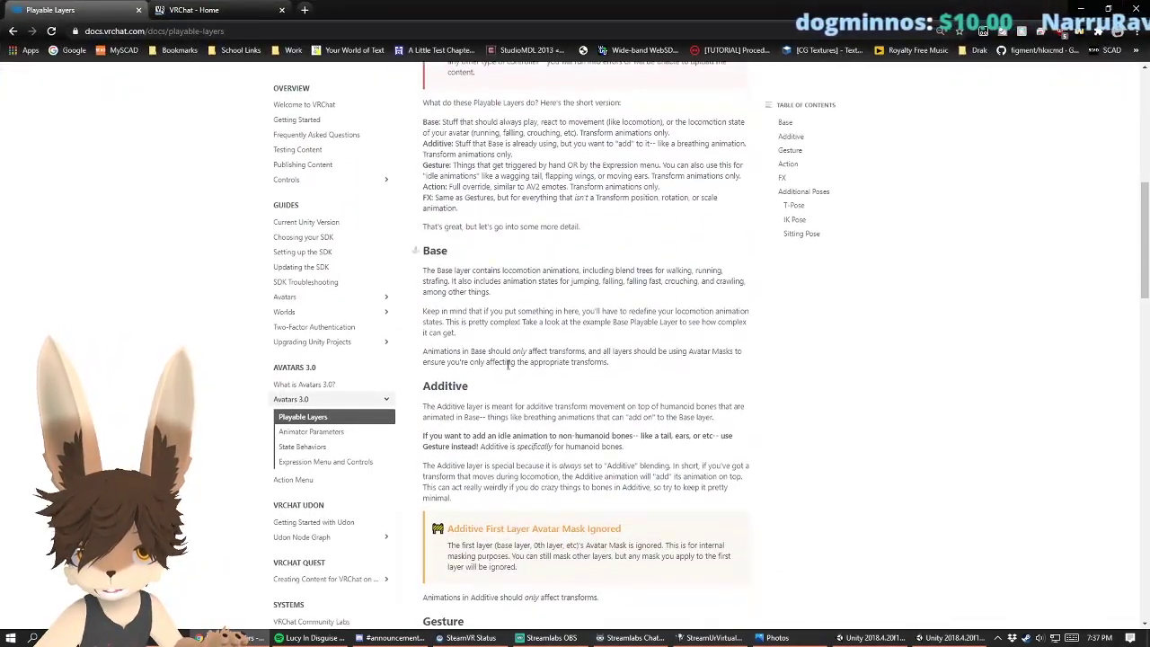
Step: Examine the documentation's Base section on locomotion animations and what adding a custom controller there requires
{"action": "left_click_drag", "start_coordinate": [449, 268], "coordinate": [539, 346]}
{"action": "left_click", "coordinate": [521, 346]}
{"action": "left_click_drag", "start_coordinate": [451, 269], "coordinate": [634, 271]}
{"action": "left_click", "coordinate": [516, 311]}
{"action": "double_click", "coordinate": [538, 311]}
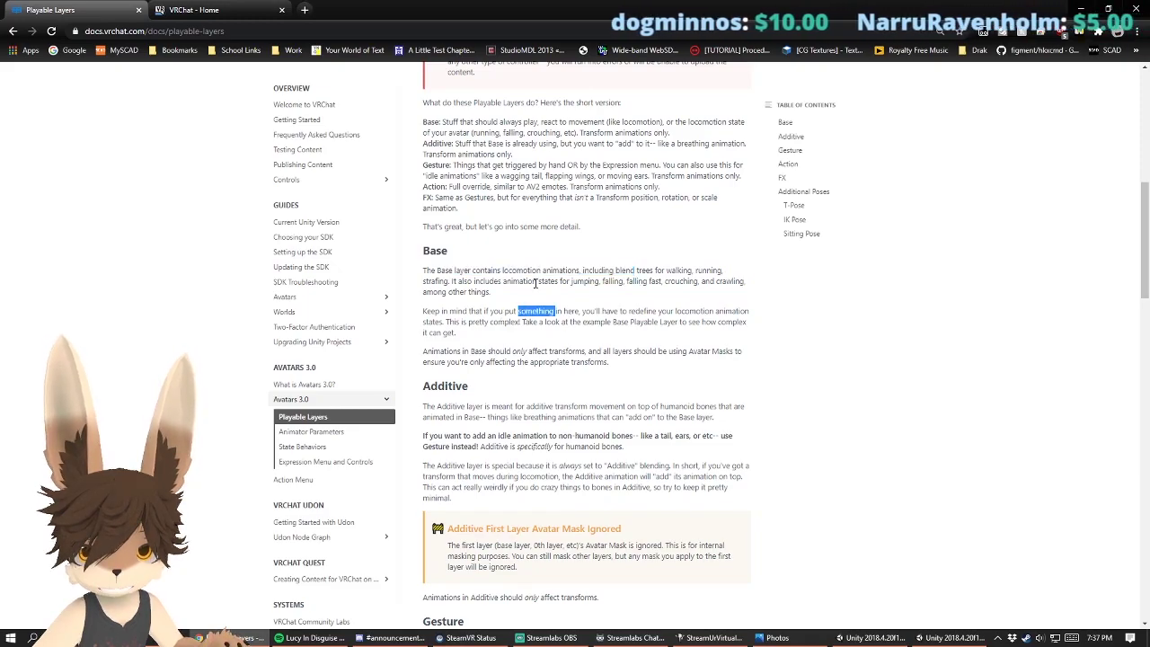
{"action": "triple_click", "coordinate": [543, 282]}
{"action": "left_click", "coordinate": [532, 284]}
Step: Place the documentation in a smaller window beside the Playable Layers settings and read on to the Additive section
{"action": "left_click_drag", "start_coordinate": [845, 11], "coordinate": [315, 253]}
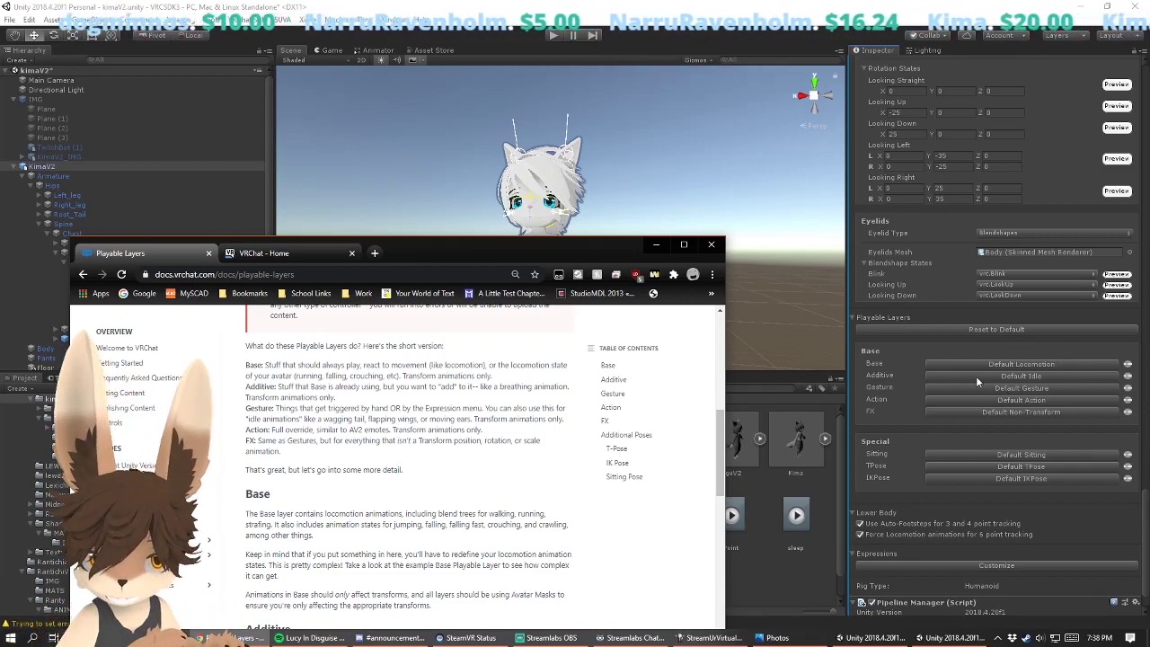
{"action": "scroll", "coordinate": [629, 462], "scroll_direction": "down", "scroll_amount": 1}
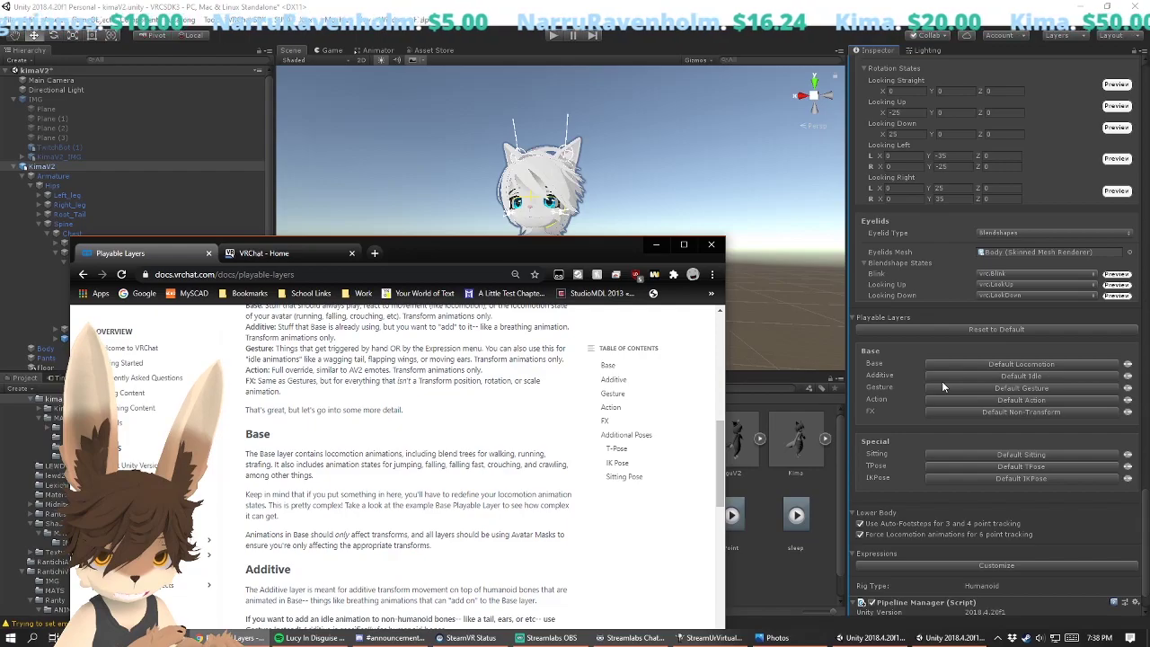
{"action": "scroll", "coordinate": [636, 413], "scroll_direction": "down", "scroll_amount": 2}
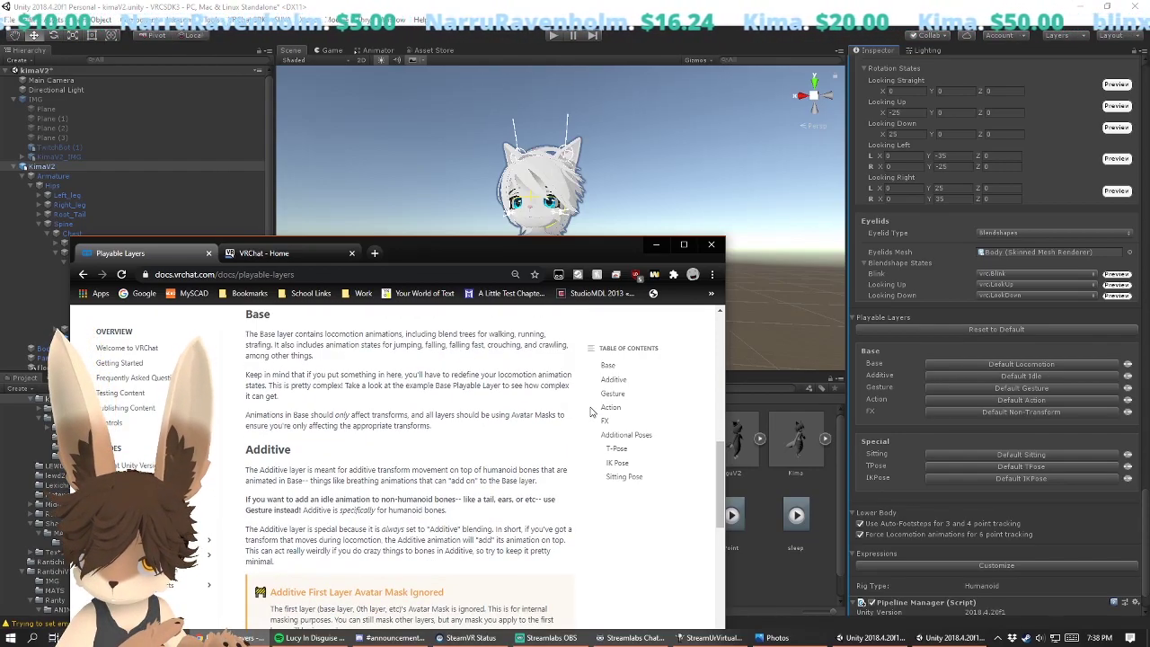
{"action": "left_click_drag", "start_coordinate": [501, 243], "coordinate": [447, 430]}
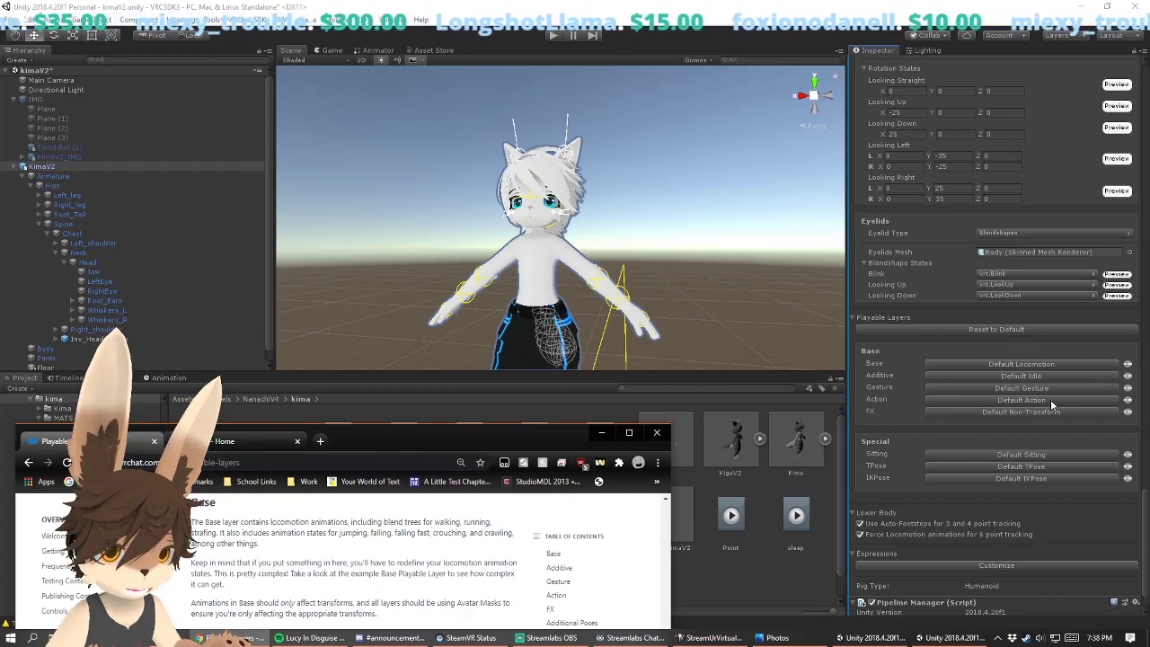
Step: Inspect the avatar from the side with its tail in view, and select its Armature in the hierarchy
{"action": "left_click_drag", "start_coordinate": [653, 218], "coordinate": [541, 220], "text": "alt"}
{"action": "middle_click_drag", "start_coordinate": [541, 221], "coordinate": [601, 278]}
{"action": "left_click", "coordinate": [139, 235]}
{"action": "left_click", "coordinate": [101, 282]}
{"action": "left_click_drag", "start_coordinate": [91, 207], "coordinate": [78, 228]}
{"action": "left_click", "coordinate": [43, 167]}
{"action": "left_click", "coordinate": [71, 177]}
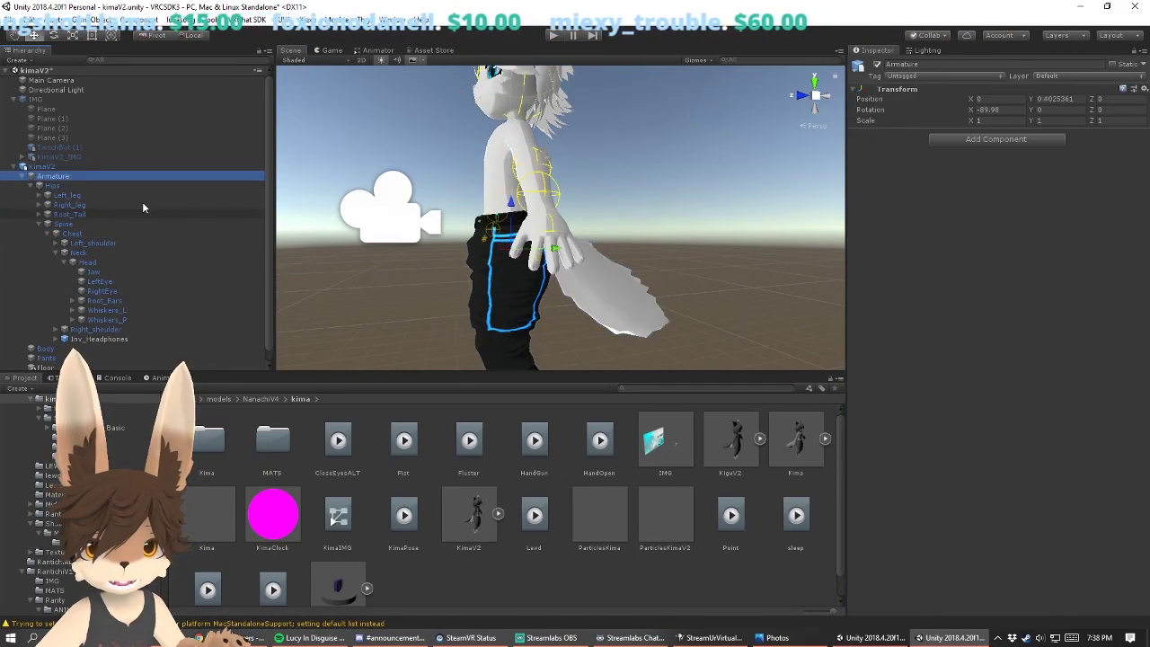
Step: Reselect KimaV2 and review the Playable Layers settings in its avatar descriptor
{"action": "left_click", "coordinate": [49, 167]}
{"action": "left_click_drag", "start_coordinate": [480, 270], "coordinate": [667, 245], "text": "alt"}
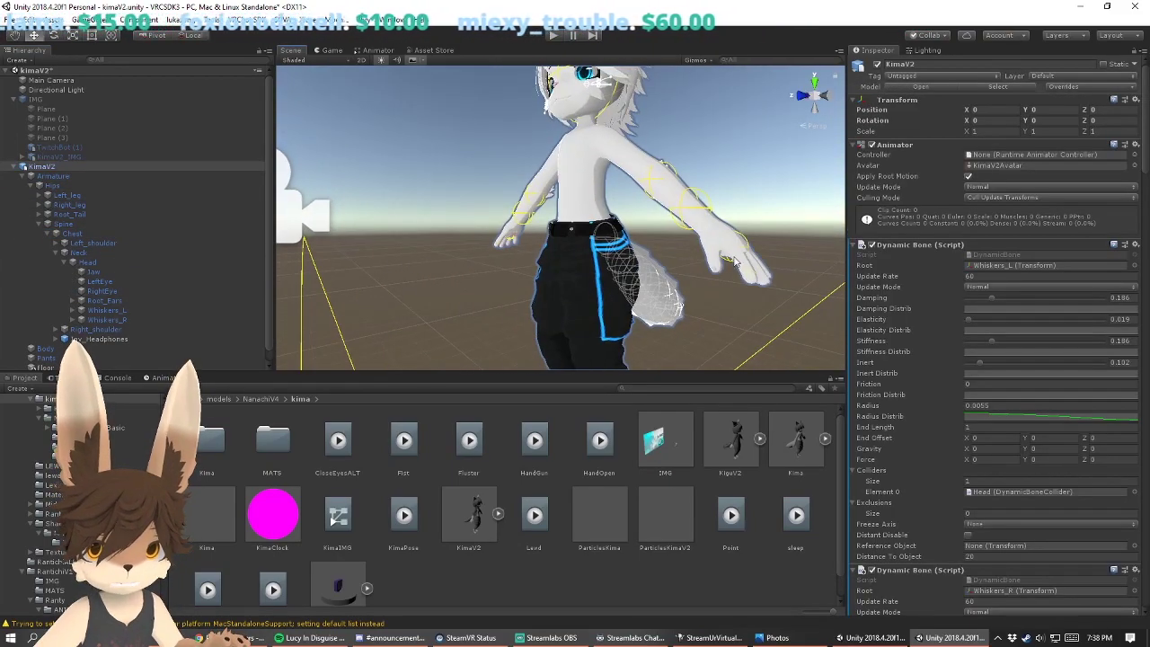
{"action": "middle_click_drag", "start_coordinate": [667, 234], "coordinate": [667, 290]}
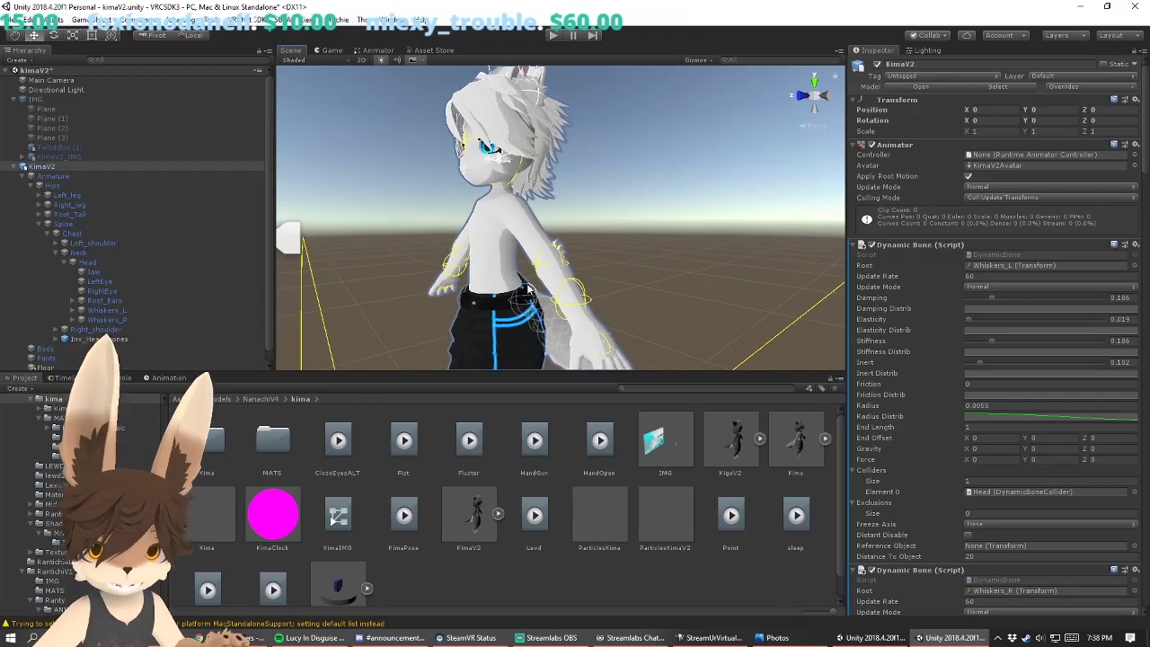
{"action": "scroll", "coordinate": [997, 360], "scroll_direction": "down", "scroll_amount": 10}
{"action": "scroll", "coordinate": [988, 396], "scroll_direction": "down", "scroll_amount": 14}
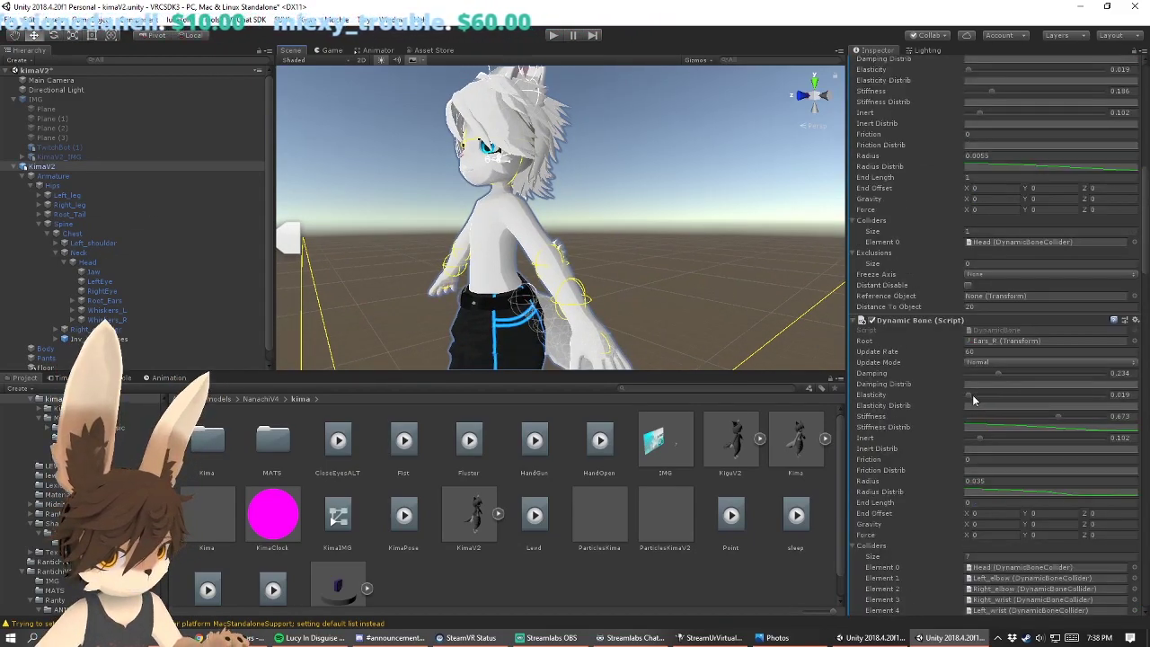
{"action": "scroll", "coordinate": [1004, 403], "scroll_direction": "down", "scroll_amount": 15}
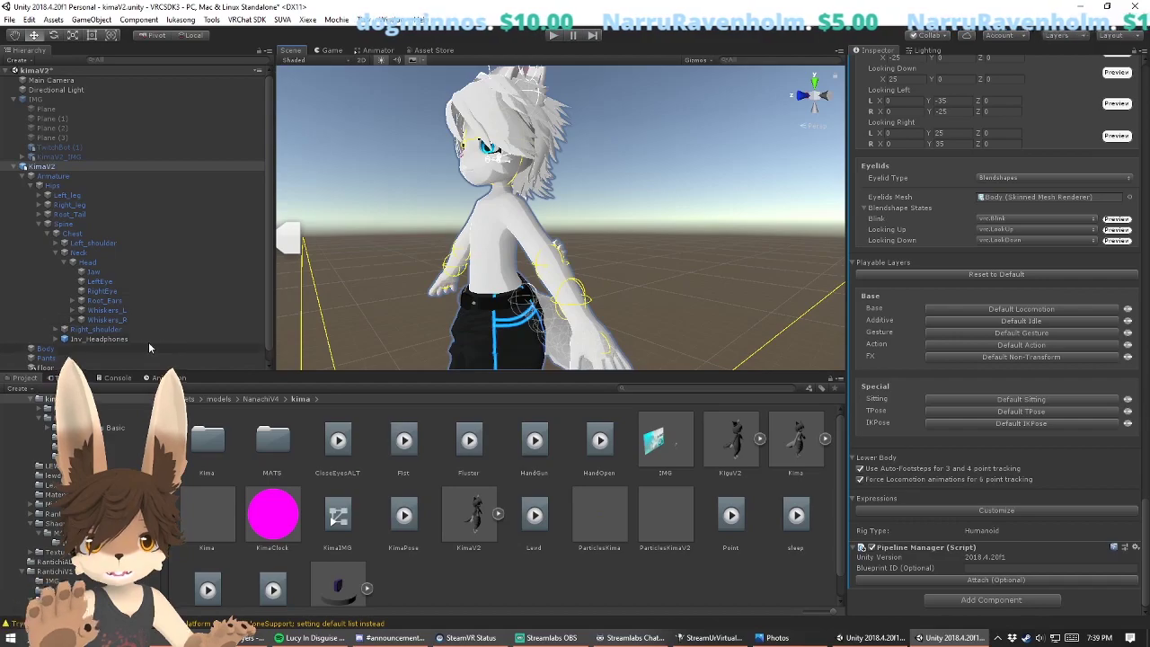
Step: Expand Inv_Headphones in the hierarchy and review the Special poses in KimaV2's Playable Layers
{"action": "left_click", "coordinate": [64, 339]}
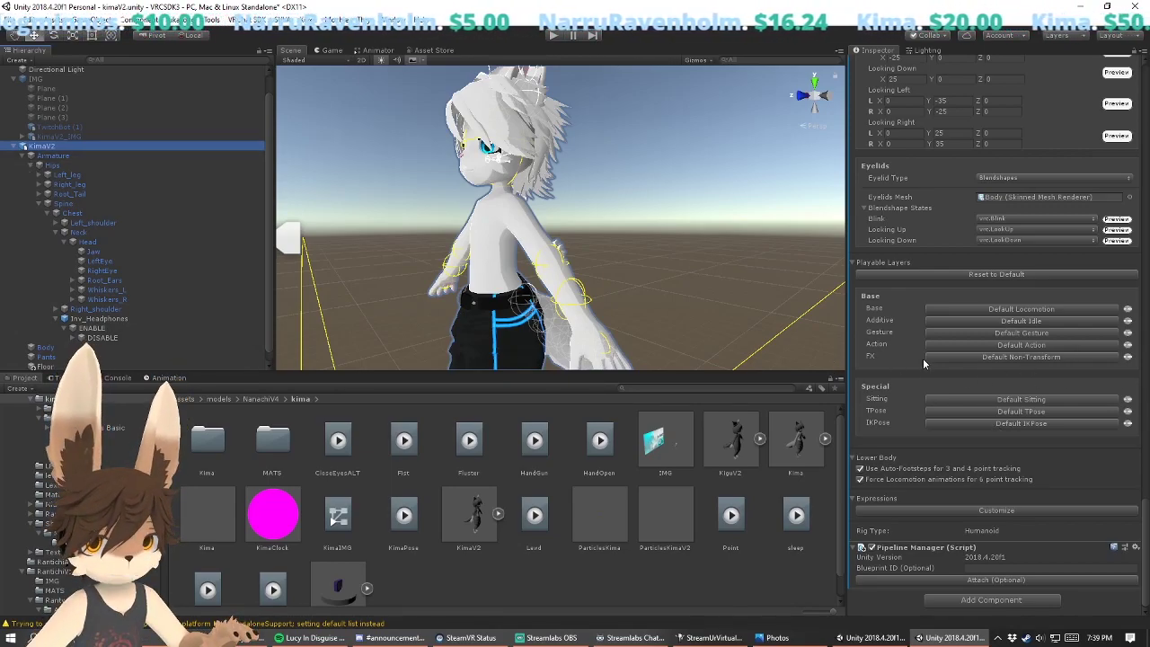
{"action": "left_click", "coordinate": [872, 413]}
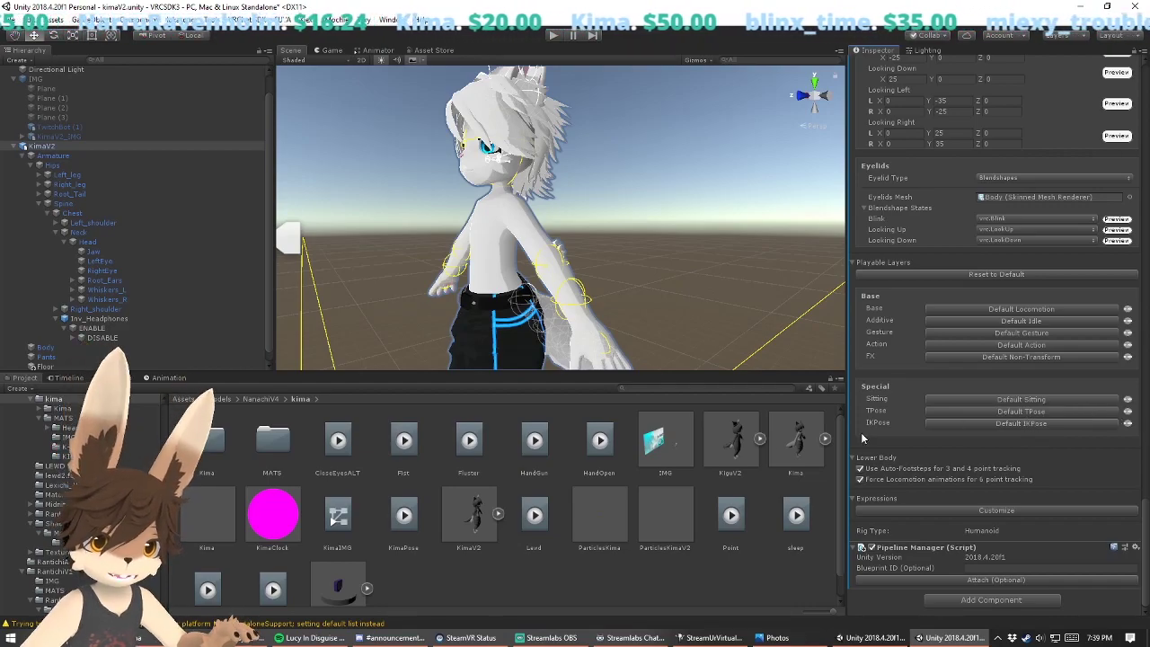
Step: Read the documentation's T-Pose, IK Pose and Sitting Pose sections, and put the browser away to return to Unity
{"action": "left_click", "coordinate": [243, 637]}
{"action": "left_click_drag", "start_coordinate": [363, 434], "coordinate": [508, 144]}
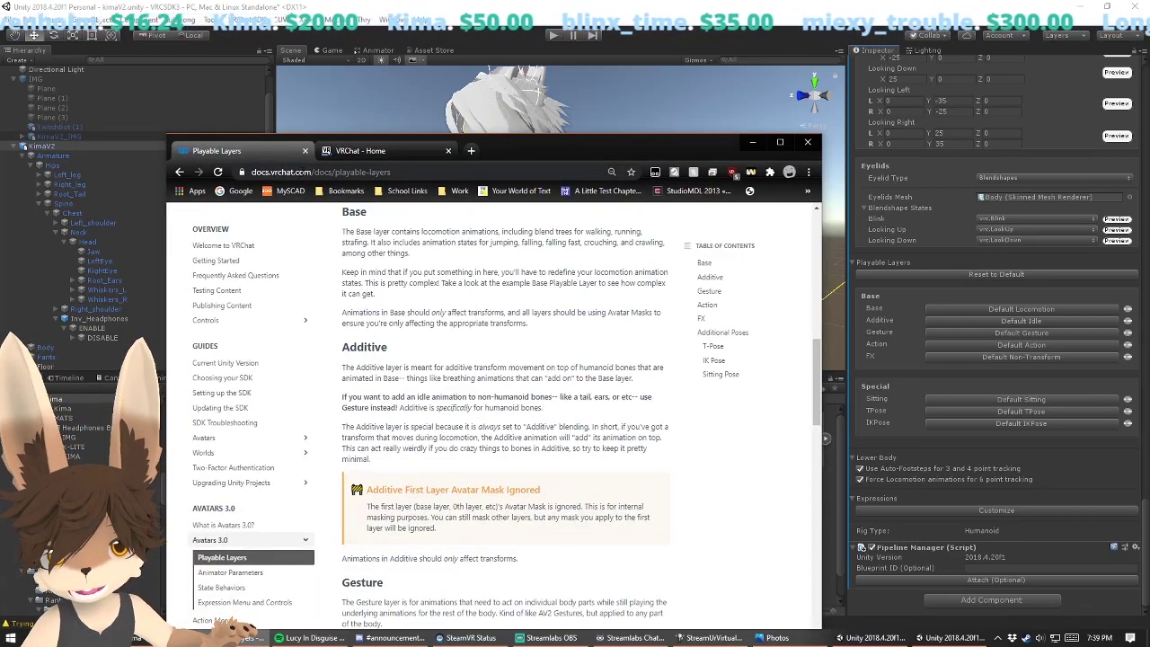
{"action": "double_click", "coordinate": [328, 171]}
{"action": "left_click_drag", "start_coordinate": [536, 158], "coordinate": [619, 100]}
{"action": "scroll", "coordinate": [597, 322], "scroll_direction": "down", "scroll_amount": 10}
{"action": "scroll", "coordinate": [597, 322], "scroll_direction": "down", "scroll_amount": 2}
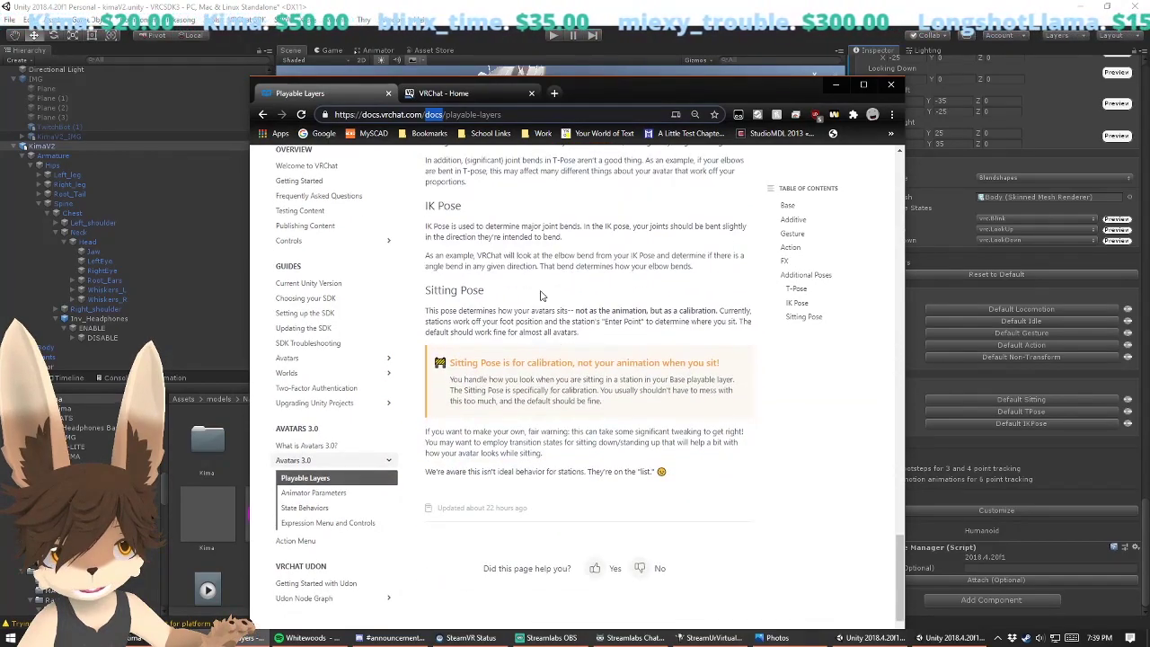
{"action": "triple_click", "coordinate": [488, 259]}
{"action": "double_click", "coordinate": [508, 321]}
{"action": "left_click_drag", "start_coordinate": [676, 90], "coordinate": [637, 455]}
{"action": "left_click", "coordinate": [802, 454]}
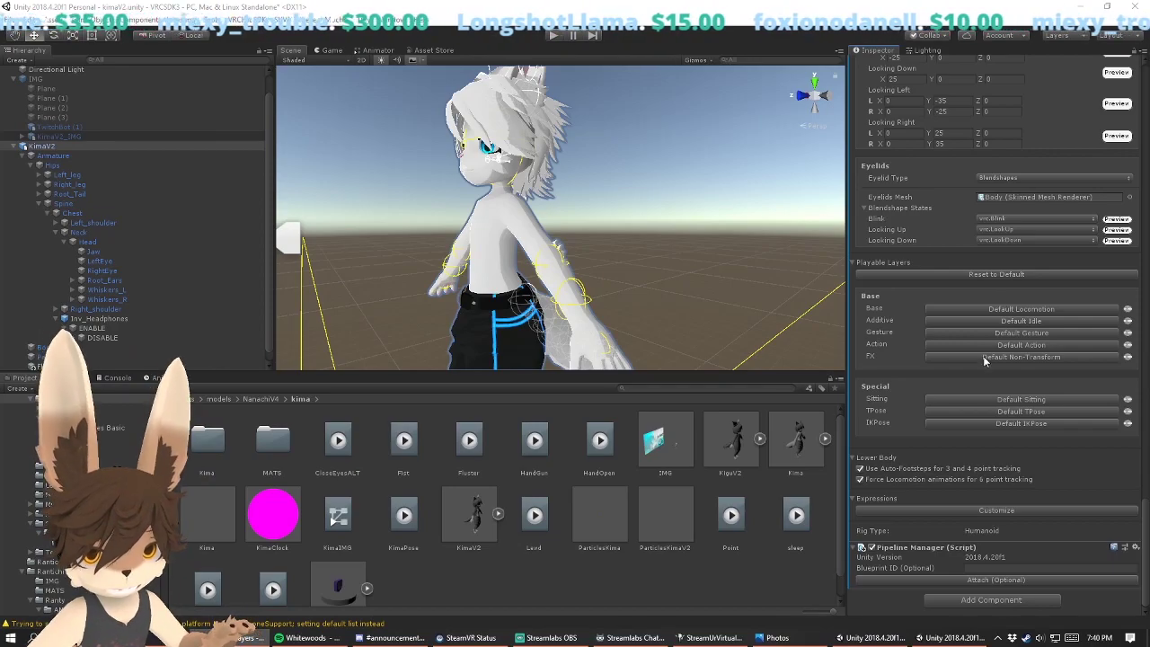
Step: Enlarge the project browser and go to the top-level Assets folder
{"action": "left_click_drag", "start_coordinate": [847, 321], "coordinate": [878, 321]}
{"action": "left_click", "coordinate": [493, 565]}
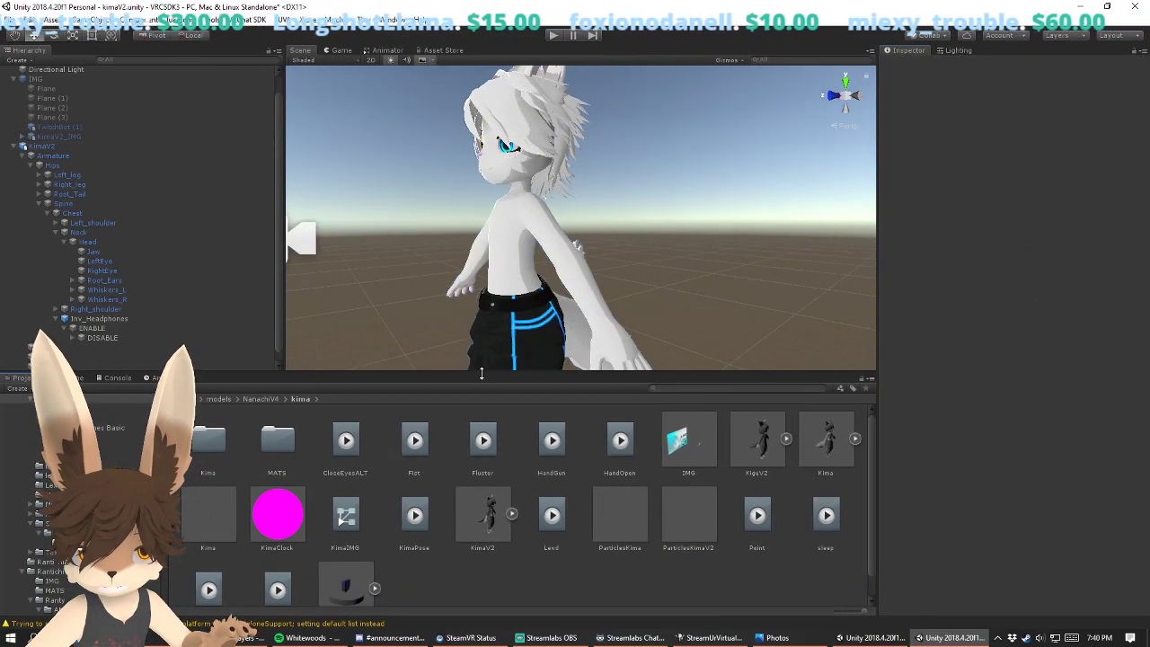
{"action": "left_click_drag", "start_coordinate": [493, 373], "coordinate": [493, 297]}
{"action": "right_click", "coordinate": [496, 520]}
{"action": "mouse_move", "coordinate": [613, 228]}
{"action": "left_click", "coordinate": [514, 586]}
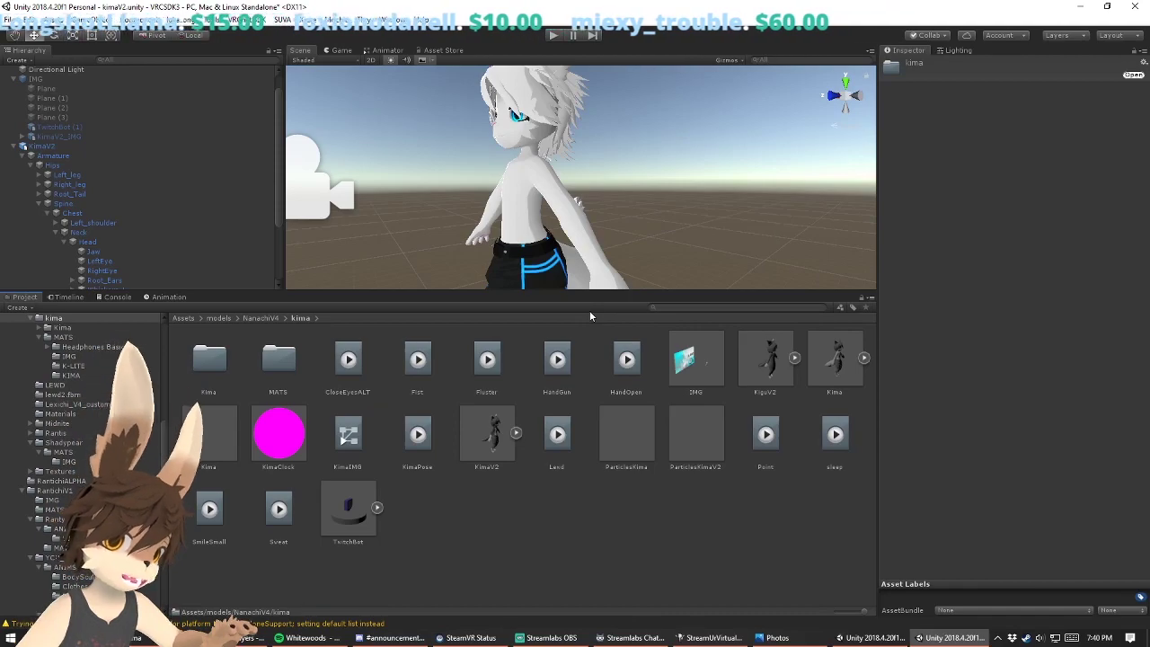
{"action": "left_click", "coordinate": [218, 318]}
{"action": "left_click", "coordinate": [182, 319]}
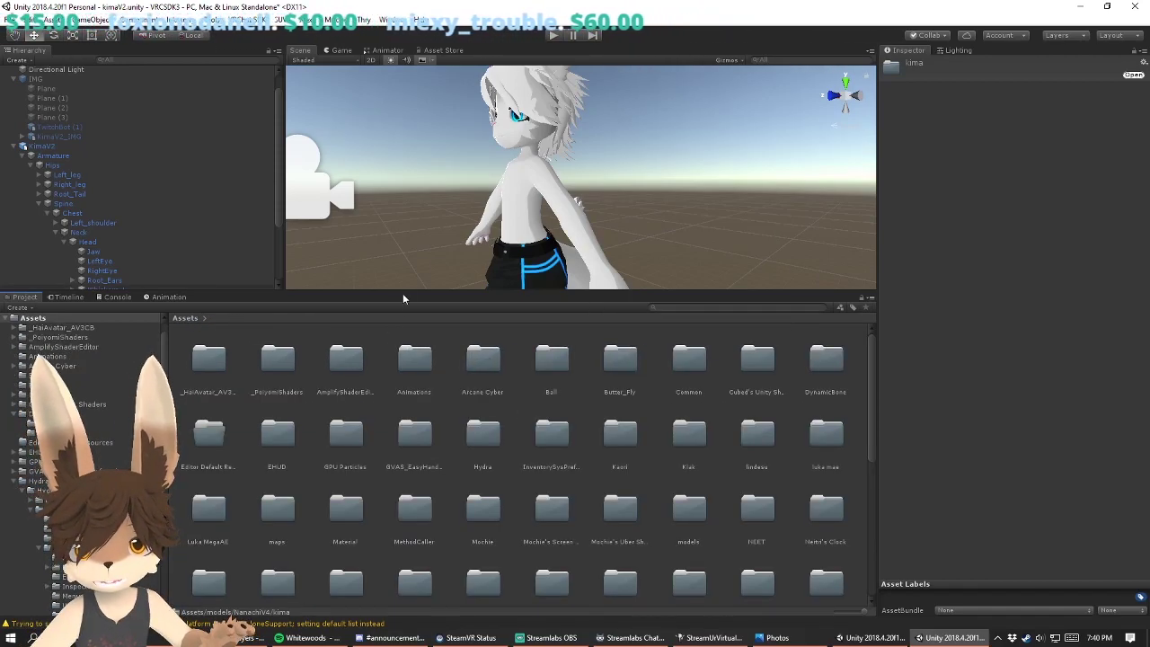
Step: Find the SDK's example controllers by opening the folder VRCSDK/Examples3/Animation/Controllers
{"action": "left_click_drag", "start_coordinate": [401, 299], "coordinate": [400, 279]}
{"action": "scroll", "coordinate": [504, 497], "scroll_direction": "down", "scroll_amount": 5}
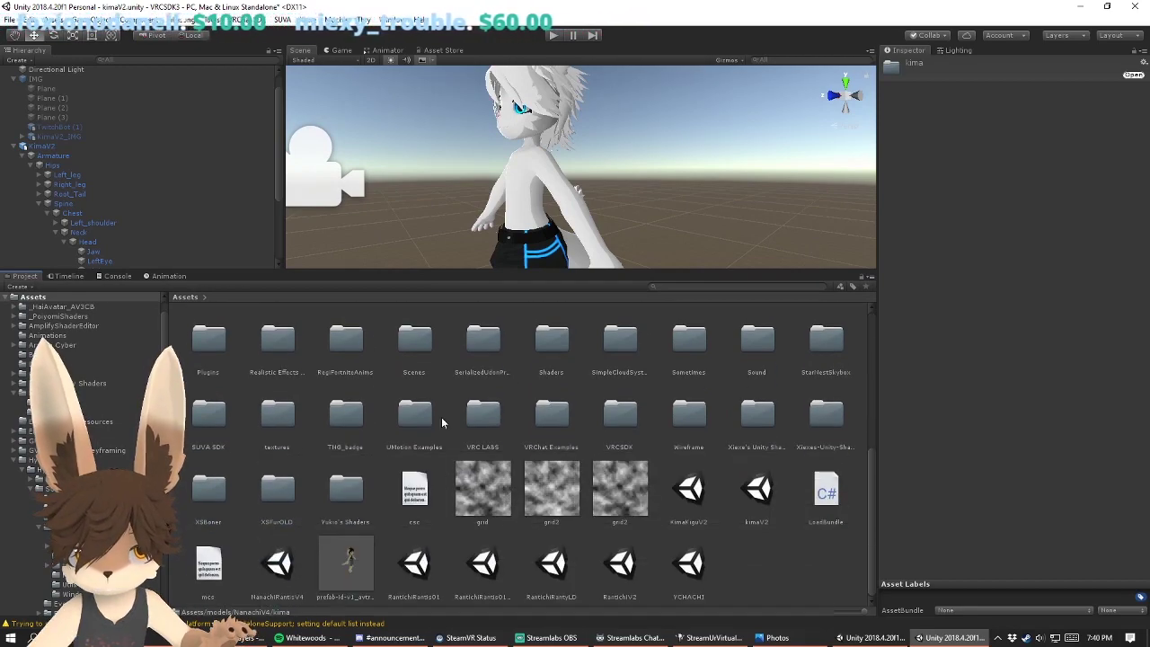
{"action": "scroll", "coordinate": [393, 503], "scroll_direction": "up", "scroll_amount": 1}
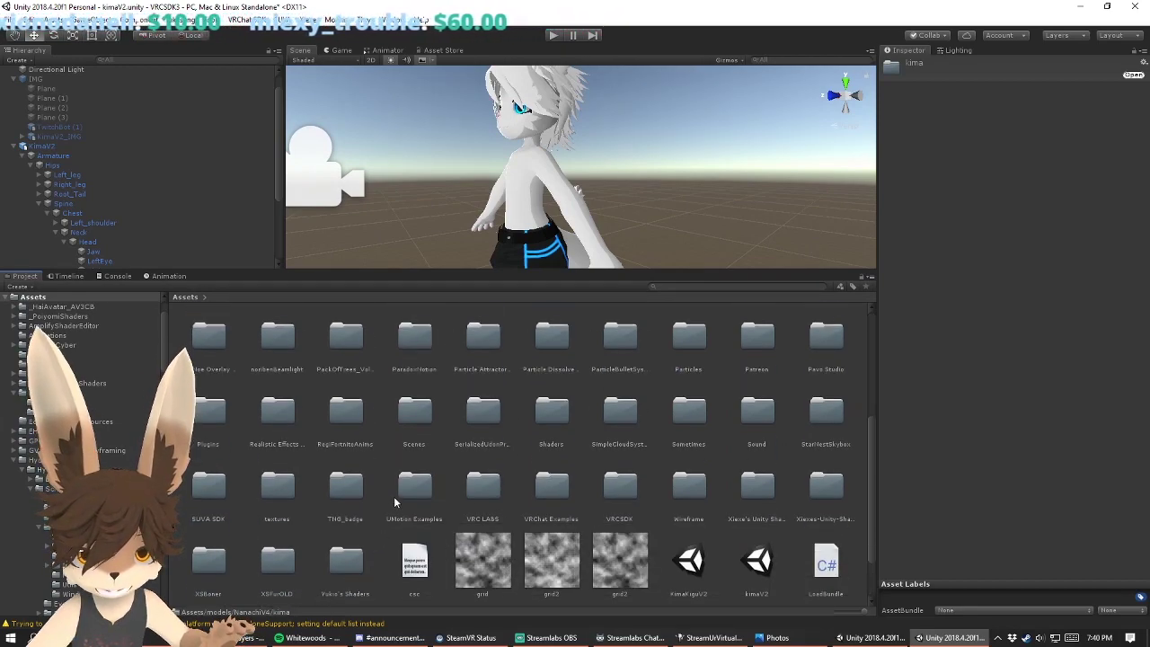
{"action": "double_click", "coordinate": [618, 486]}
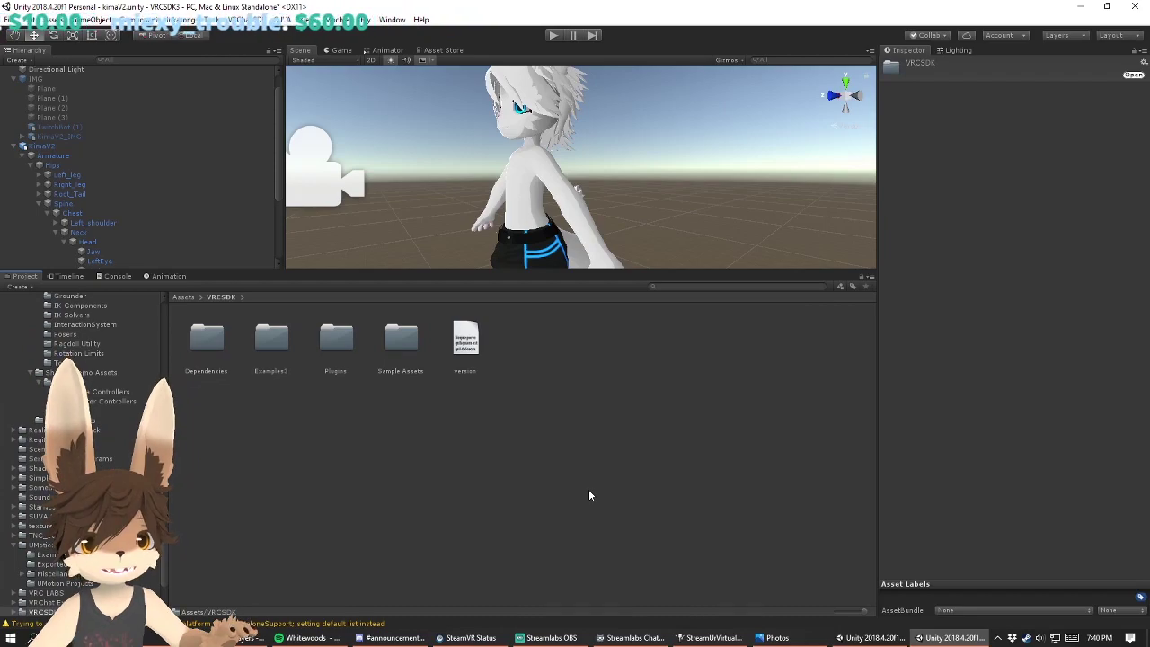
{"action": "left_click", "coordinate": [590, 495]}
{"action": "left_click", "coordinate": [213, 357]}
{"action": "left_click", "coordinate": [267, 540]}
{"action": "double_click", "coordinate": [256, 337]}
{"action": "left_click", "coordinate": [296, 466]}
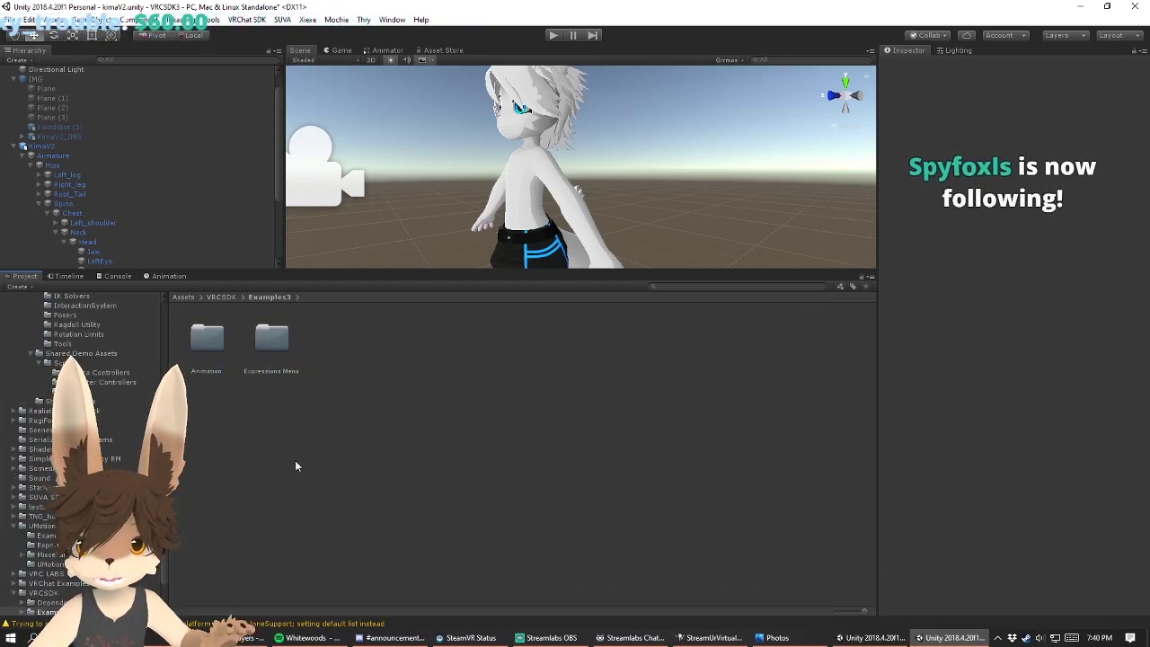
{"action": "double_click", "coordinate": [210, 336]}
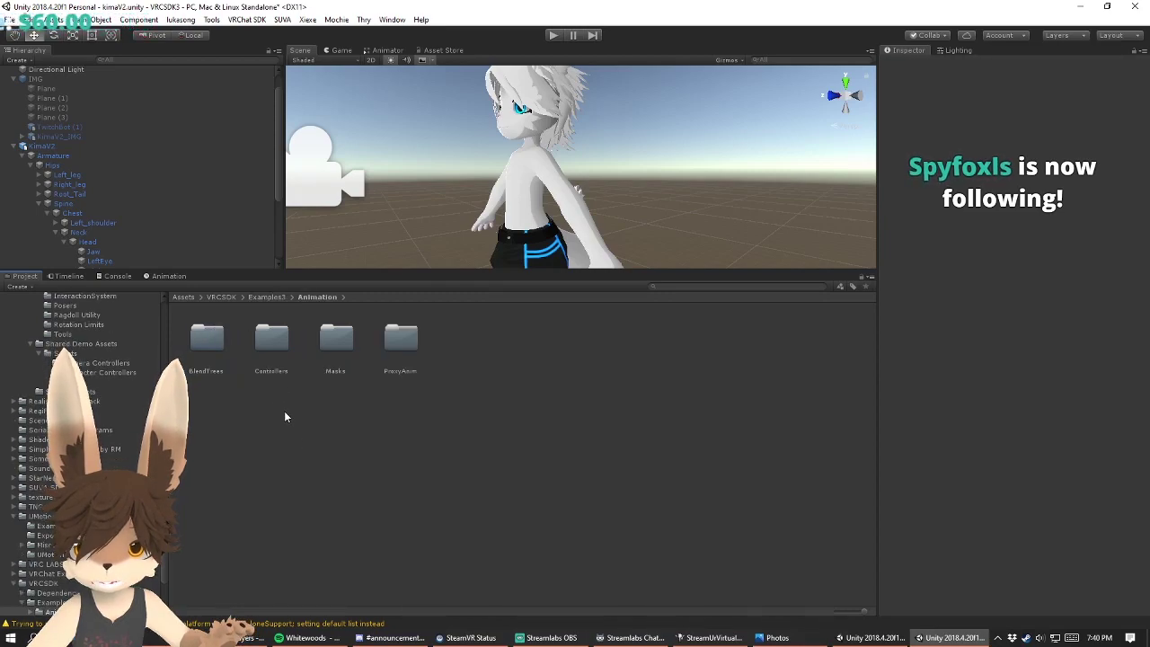
{"action": "double_click", "coordinate": [274, 336]}
Step: Open the vrc_AvatarV3ActionLayer controller in the Animator and enlarge the graph area to view its states
{"action": "left_click", "coordinate": [223, 341]}
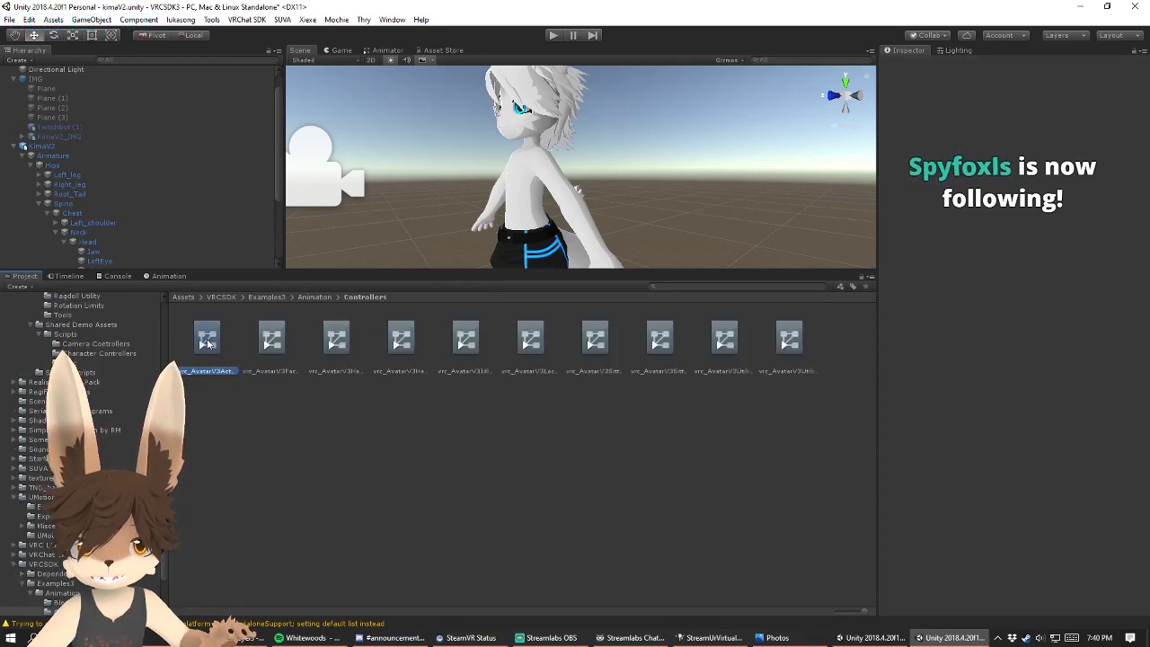
{"action": "double_click", "coordinate": [225, 343]}
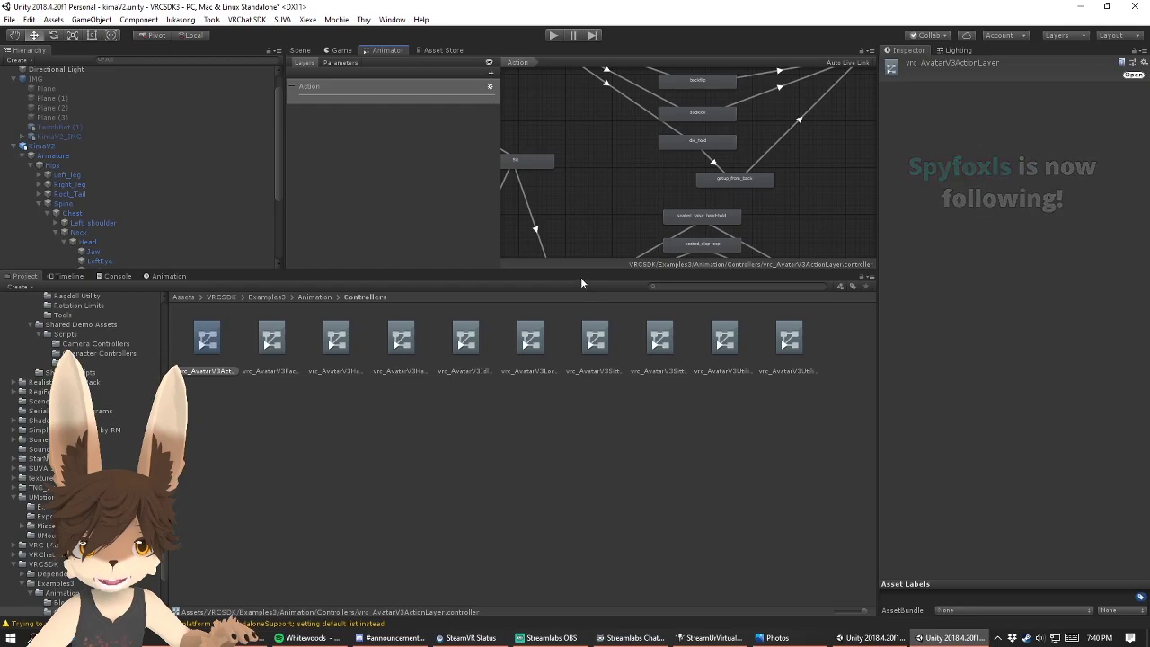
{"action": "left_click_drag", "start_coordinate": [582, 272], "coordinate": [582, 415]}
{"action": "scroll", "coordinate": [649, 268], "scroll_direction": "down", "scroll_amount": 5}
{"action": "scroll", "coordinate": [649, 268], "scroll_direction": "up", "scroll_amount": 5}
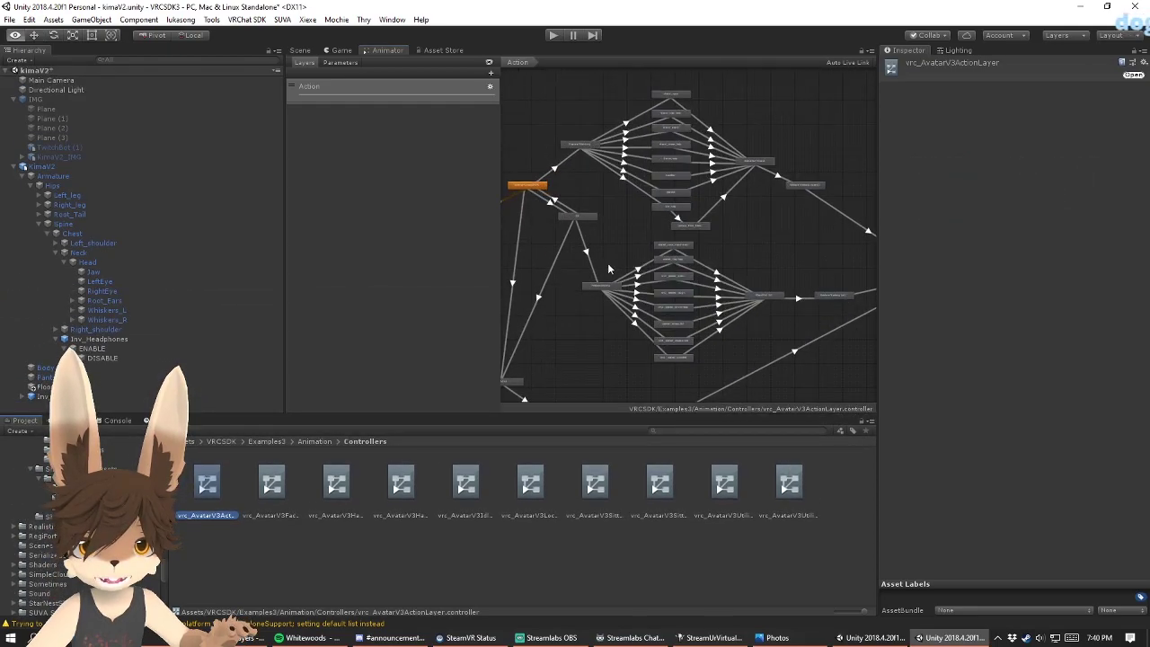
Step: Look through the example FaceLayer, HandsLayer and HandsLayer2 controllers and compare them
{"action": "left_click", "coordinate": [272, 485]}
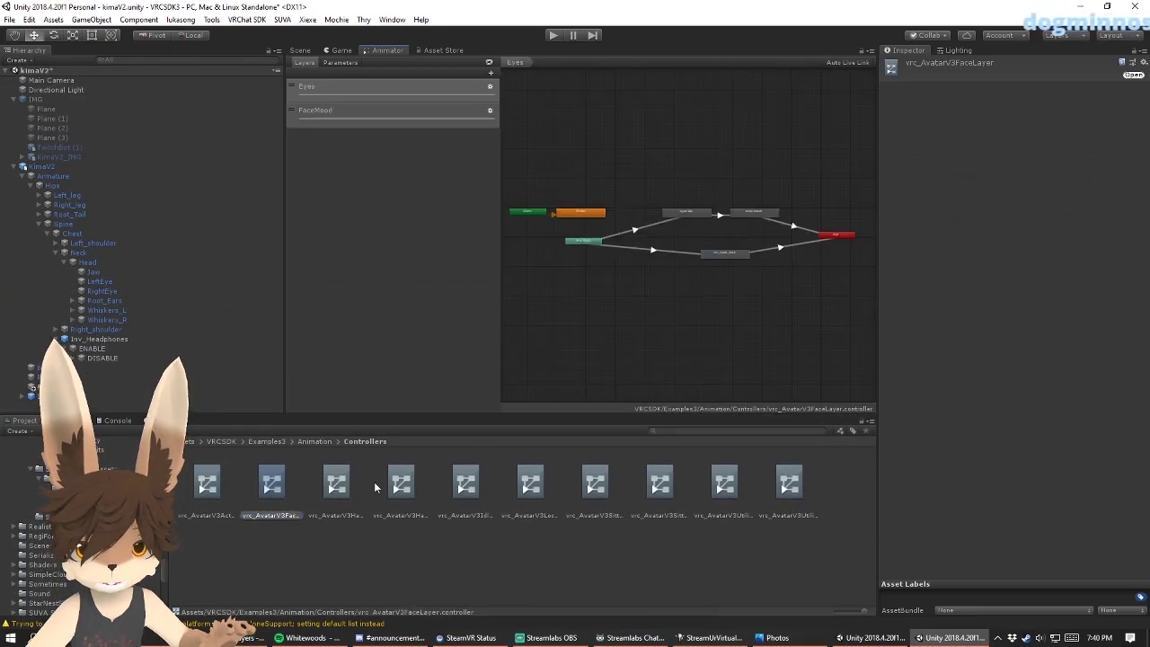
{"action": "left_click", "coordinate": [336, 484]}
{"action": "left_click", "coordinate": [401, 484]}
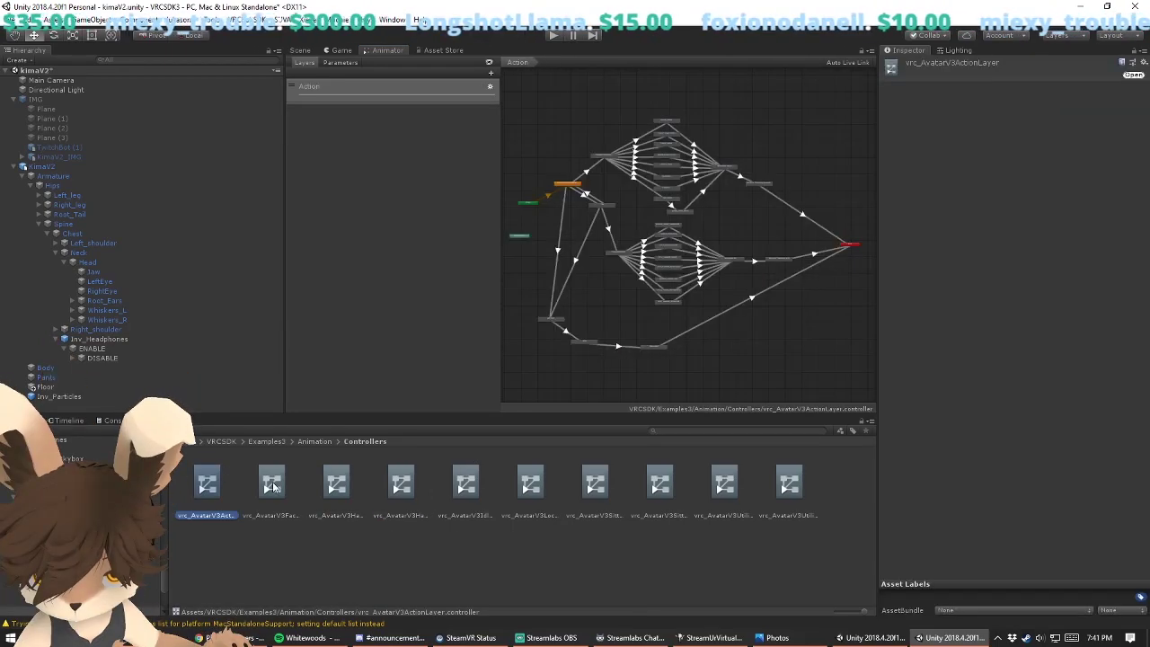
{"action": "left_click", "coordinate": [272, 485]}
{"action": "left_click", "coordinate": [335, 487]}
{"action": "left_click", "coordinate": [411, 485]}
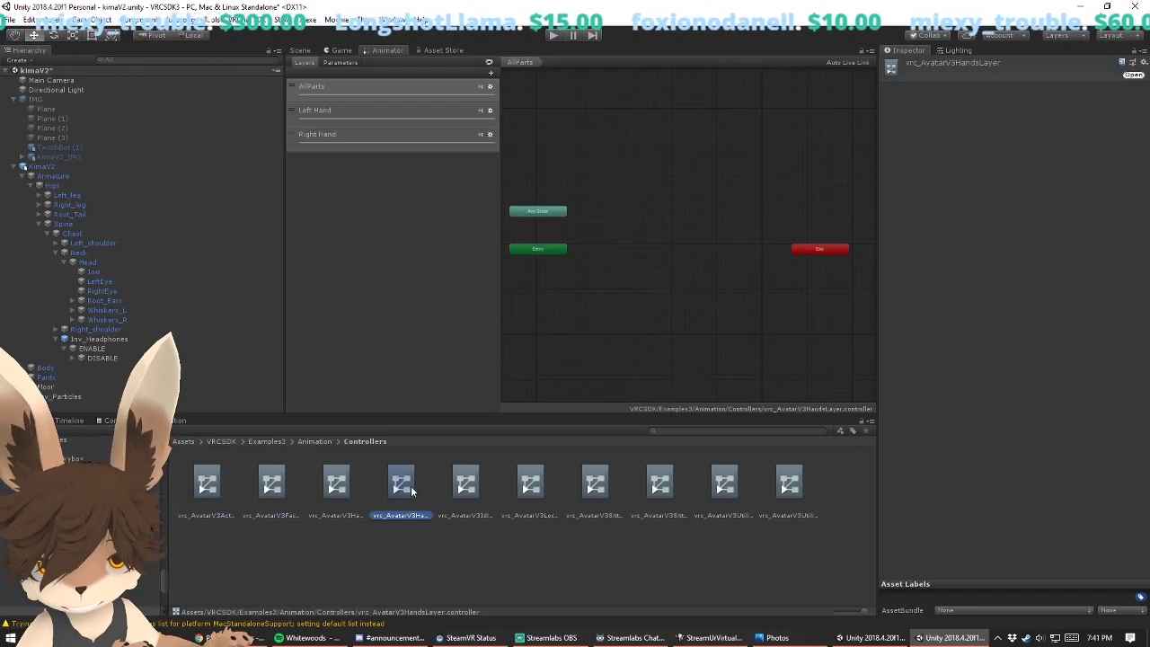
{"action": "left_click", "coordinate": [362, 481]}
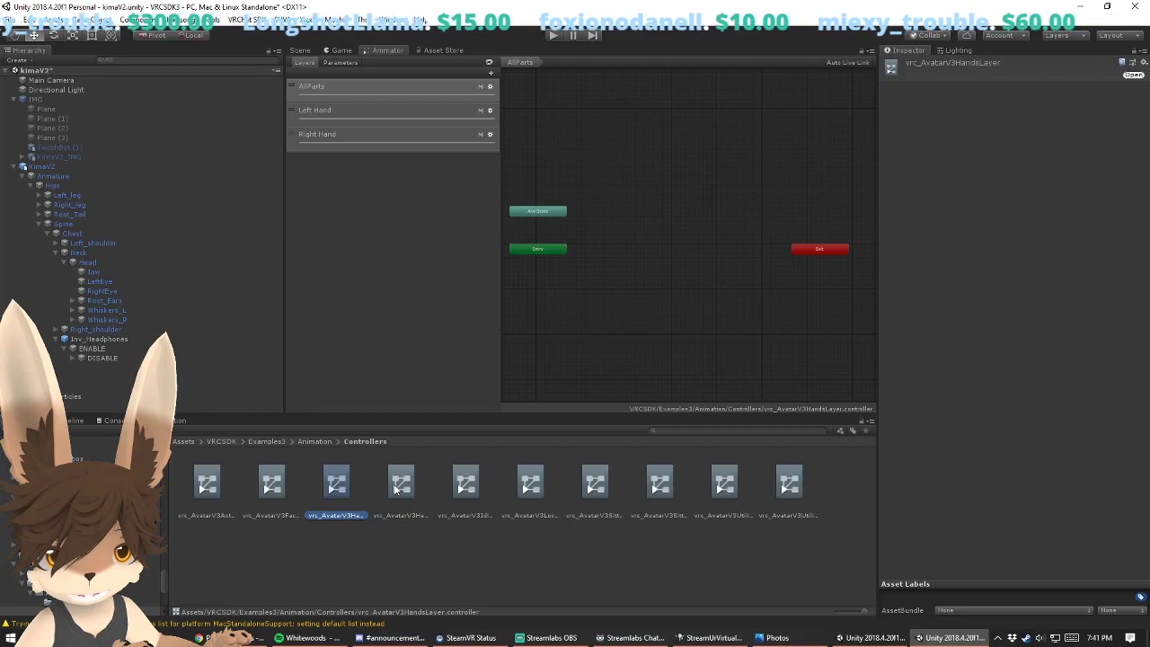
{"action": "left_click", "coordinate": [382, 488]}
{"action": "left_click", "coordinate": [337, 486]}
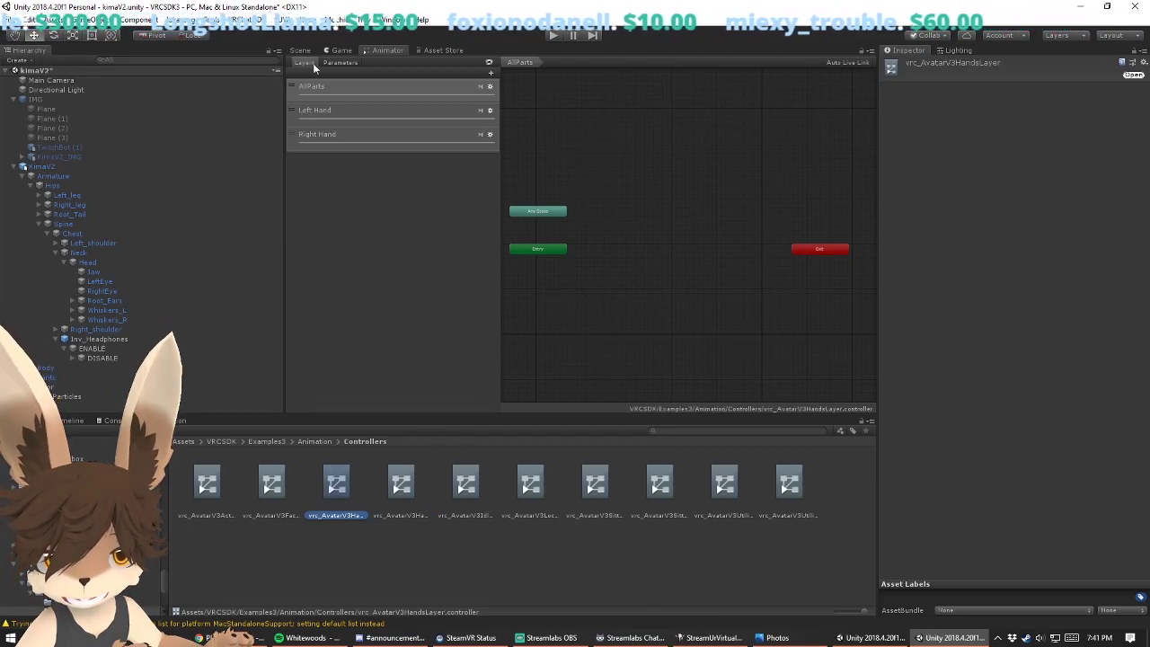
Step: Examine the hand gesture states in the HandsLayer controller's Left Hand layer and check the FaceLayer controller's FaceMood layer
{"action": "left_click", "coordinate": [331, 109]}
{"action": "middle_click_drag", "start_coordinate": [702, 294], "coordinate": [814, 222]}
{"action": "scroll", "coordinate": [595, 308], "scroll_direction": "up", "scroll_amount": 3}
{"action": "middle_click_drag", "start_coordinate": [612, 171], "coordinate": [533, 232]}
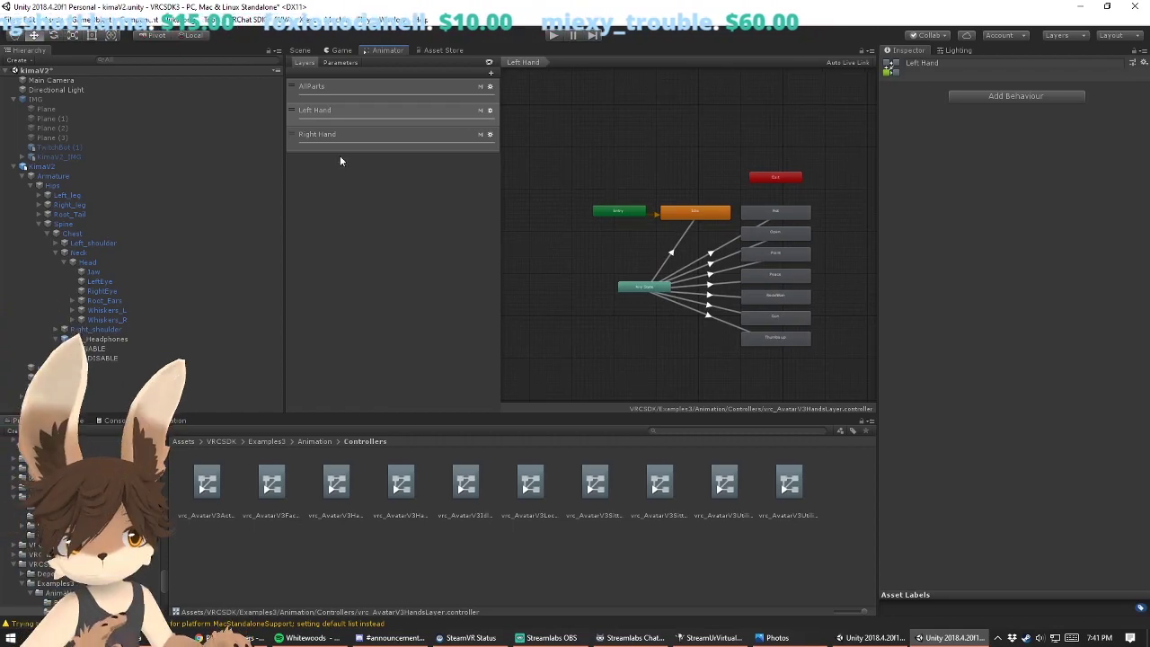
{"action": "left_click", "coordinate": [319, 544]}
{"action": "left_click", "coordinate": [337, 480]}
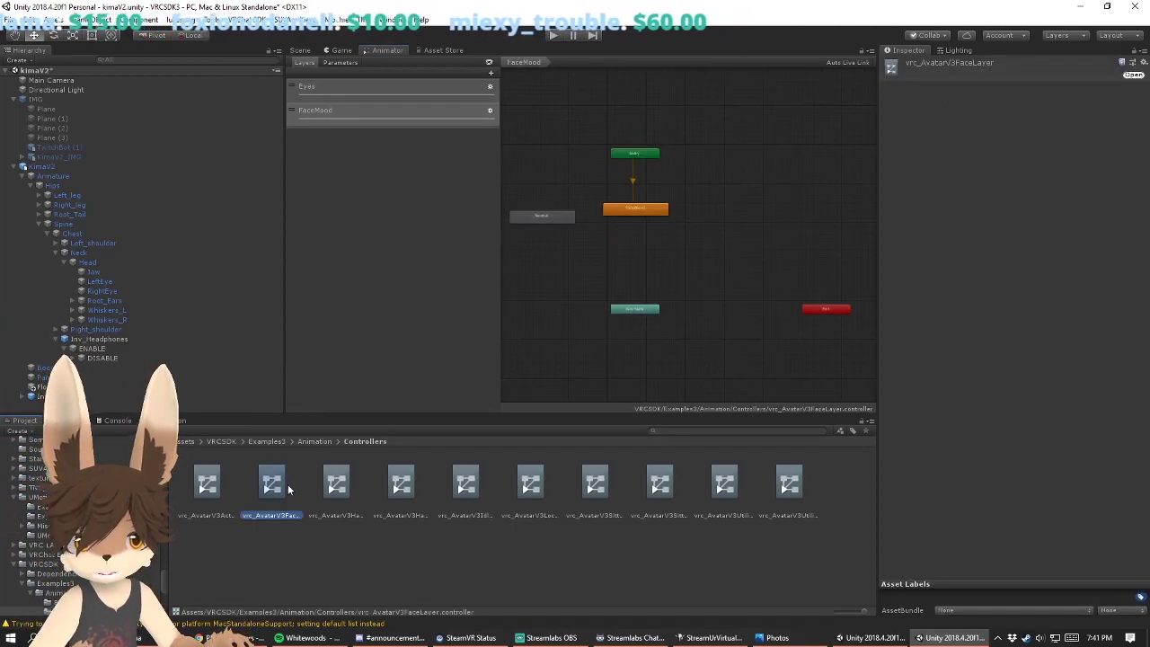
{"action": "middle_click_drag", "start_coordinate": [742, 178], "coordinate": [708, 218]}
Step: Check the parent Examples3 and Animation folders and return to the Controllers folder
{"action": "left_click", "coordinate": [434, 556]}
{"action": "left_click", "coordinate": [315, 442]}
{"action": "left_click", "coordinate": [244, 443]}
{"action": "left_click", "coordinate": [221, 441]}
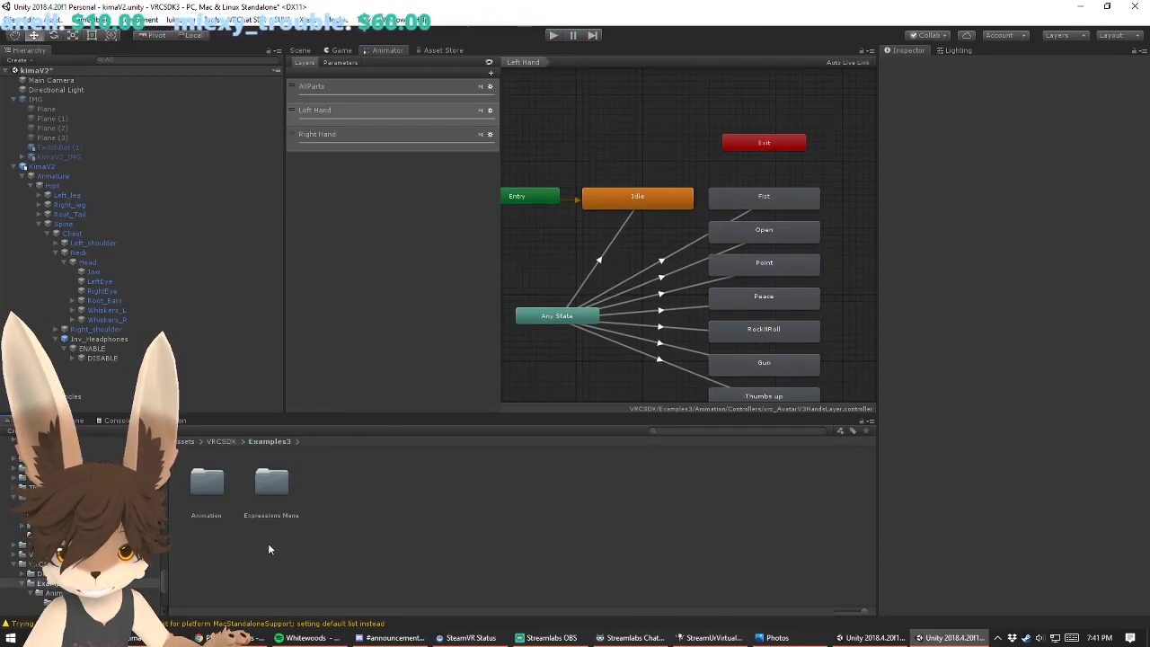
{"action": "left_click", "coordinate": [345, 590]}
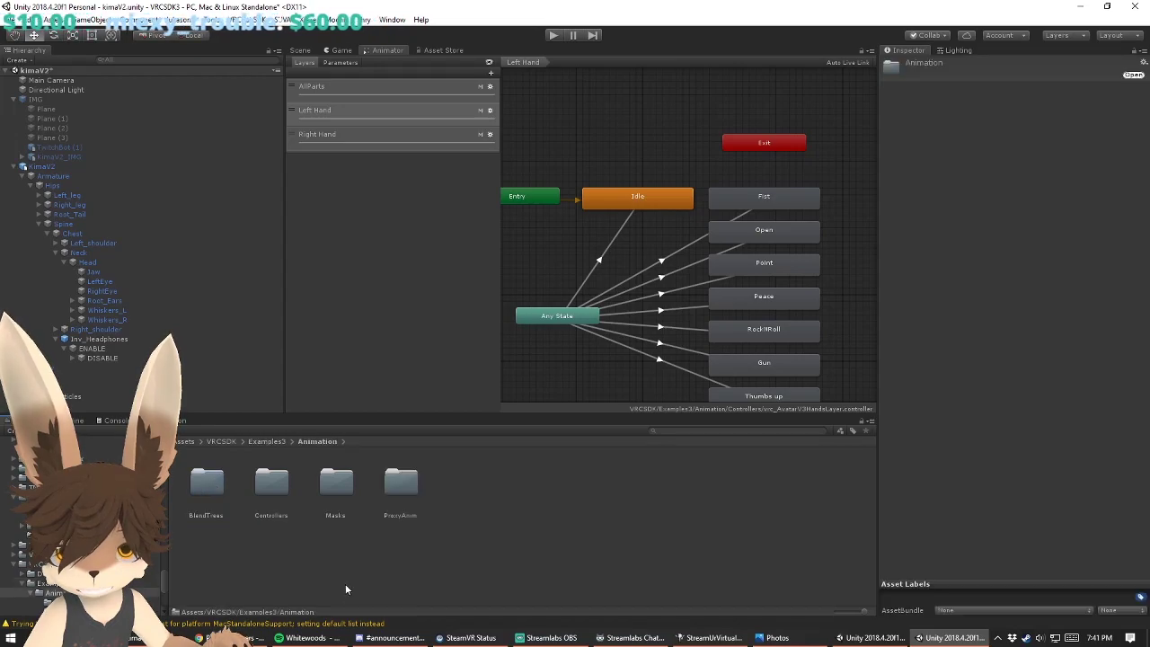
{"action": "double_click", "coordinate": [272, 486]}
Step: Look through the remaining example controllers, including vrc_AvatarV3HandsLayer2 and vrc_AvatarV3IdleLayer
{"action": "left_click", "coordinate": [273, 486]}
{"action": "left_click", "coordinate": [332, 485]}
{"action": "left_click", "coordinate": [401, 485]}
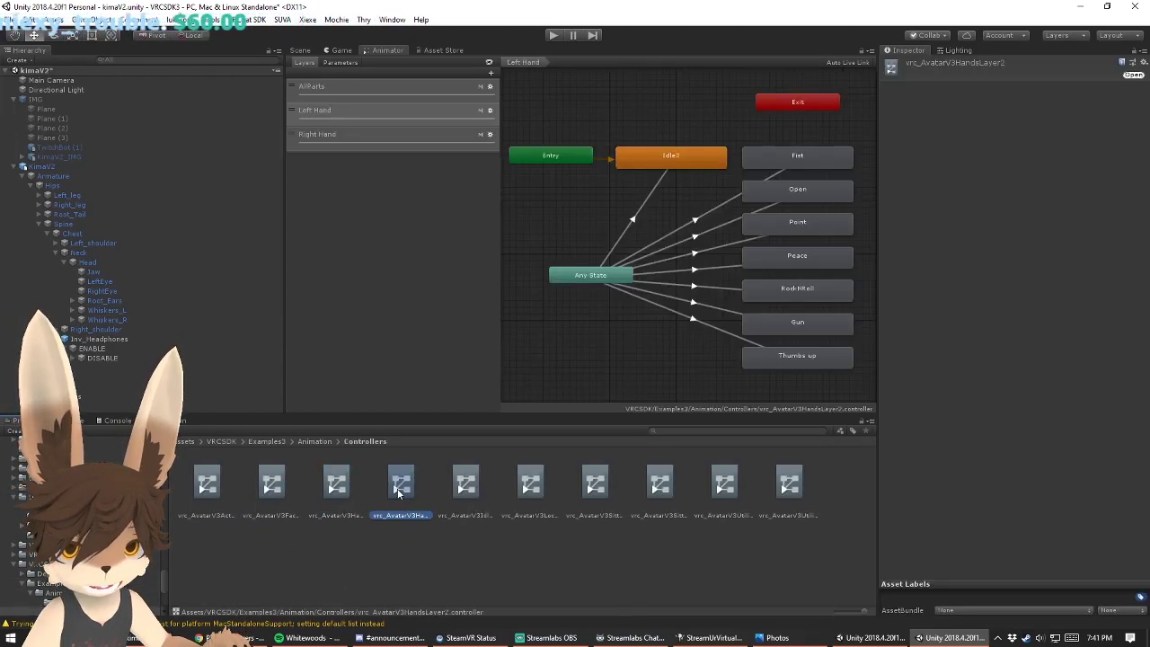
{"action": "left_click", "coordinate": [514, 480]}
{"action": "left_click", "coordinate": [665, 488]}
{"action": "left_click", "coordinate": [550, 571]}
{"action": "left_click", "coordinate": [466, 485]}
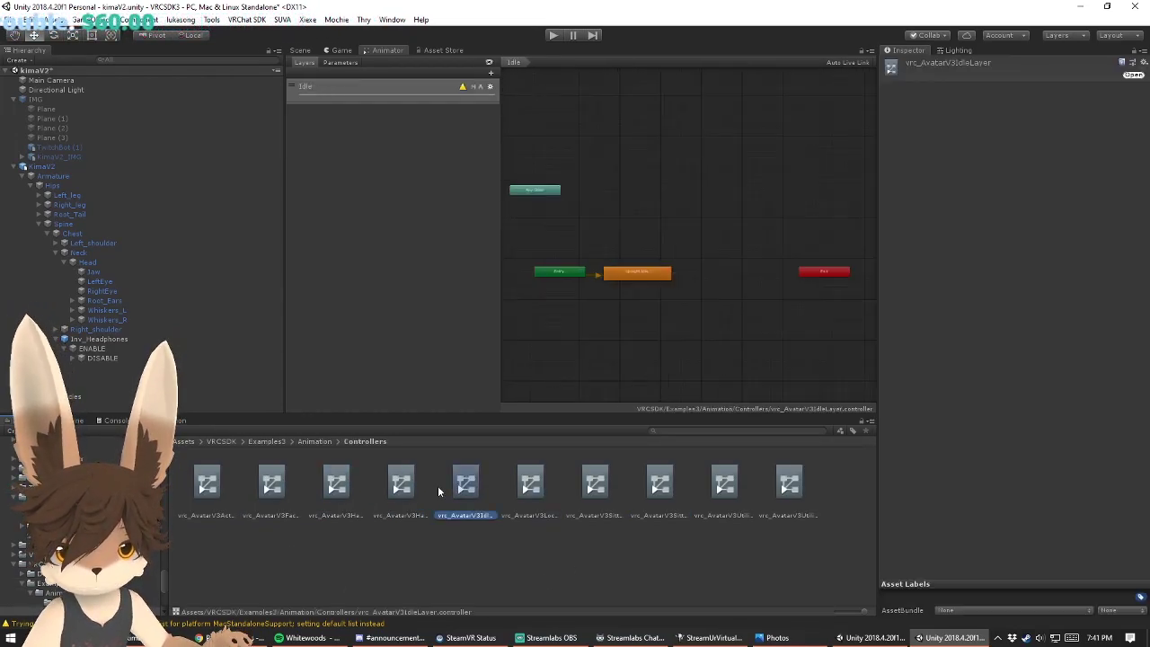
Step: Compare vrc_AvatarV3HandsLayer with vrc_AvatarV3HandsLayer2 and leave vrc_AvatarV3HandsLayer open
{"action": "left_click", "coordinate": [401, 486]}
{"action": "left_click", "coordinate": [338, 485]}
{"action": "left_click", "coordinate": [401, 486]}
{"action": "left_click", "coordinate": [338, 485]}
{"action": "left_click", "coordinate": [400, 485]}
{"action": "left_click", "coordinate": [341, 483]}
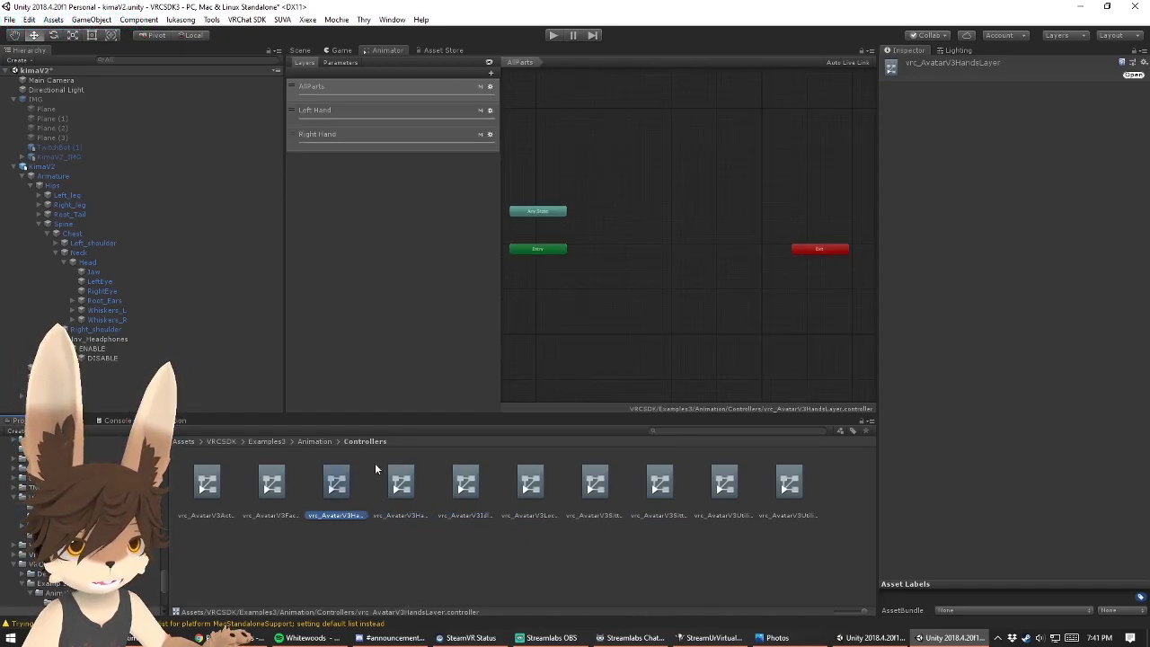
Step: In the Left Hand layer, inspect the transition from Any State to Open and reveal its conditions
{"action": "left_click", "coordinate": [348, 88]}
{"action": "left_click", "coordinate": [332, 115]}
{"action": "left_click", "coordinate": [620, 269]}
{"action": "middle_click_drag", "start_coordinate": [586, 313], "coordinate": [693, 241]}
{"action": "left_click", "coordinate": [684, 240]}
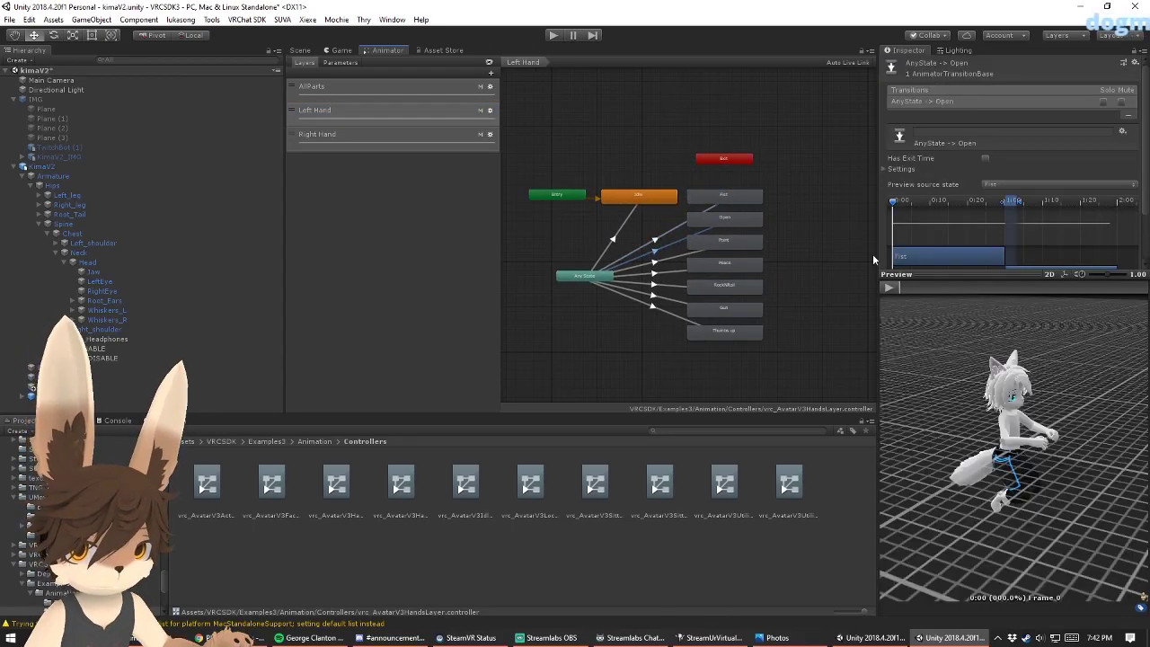
{"action": "left_click_drag", "start_coordinate": [966, 274], "coordinate": [965, 404]}
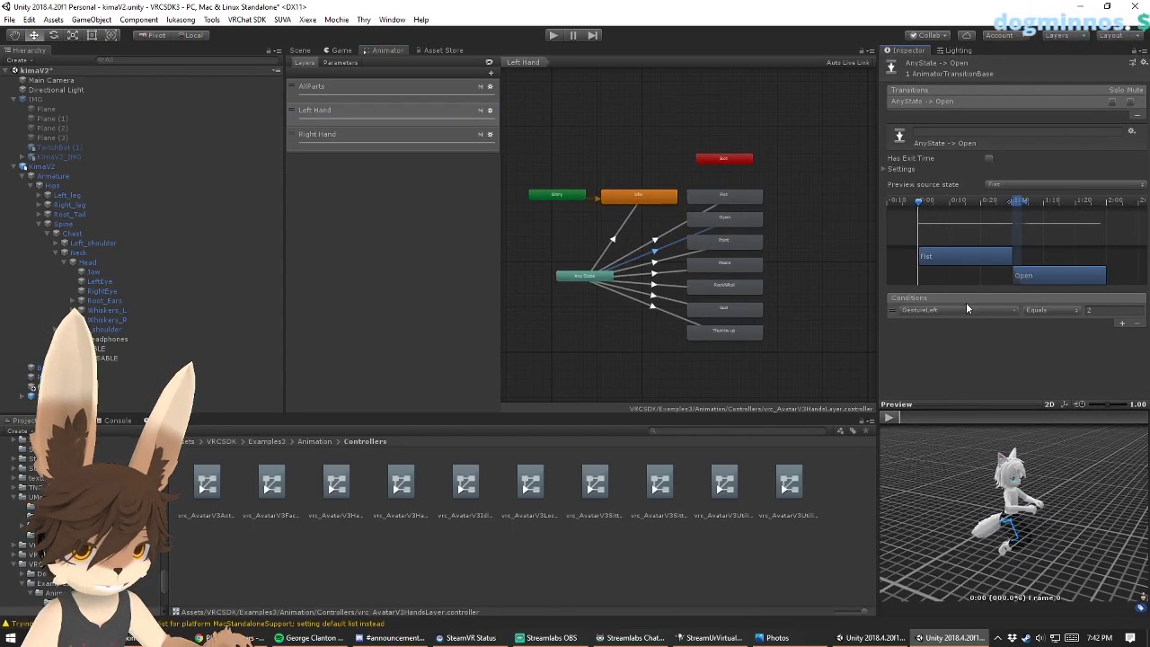
Step: Inspect the Left Hand layer's Idle state, its gesture states and the condition on the Any State to Fist transition
{"action": "left_click", "coordinate": [652, 236]}
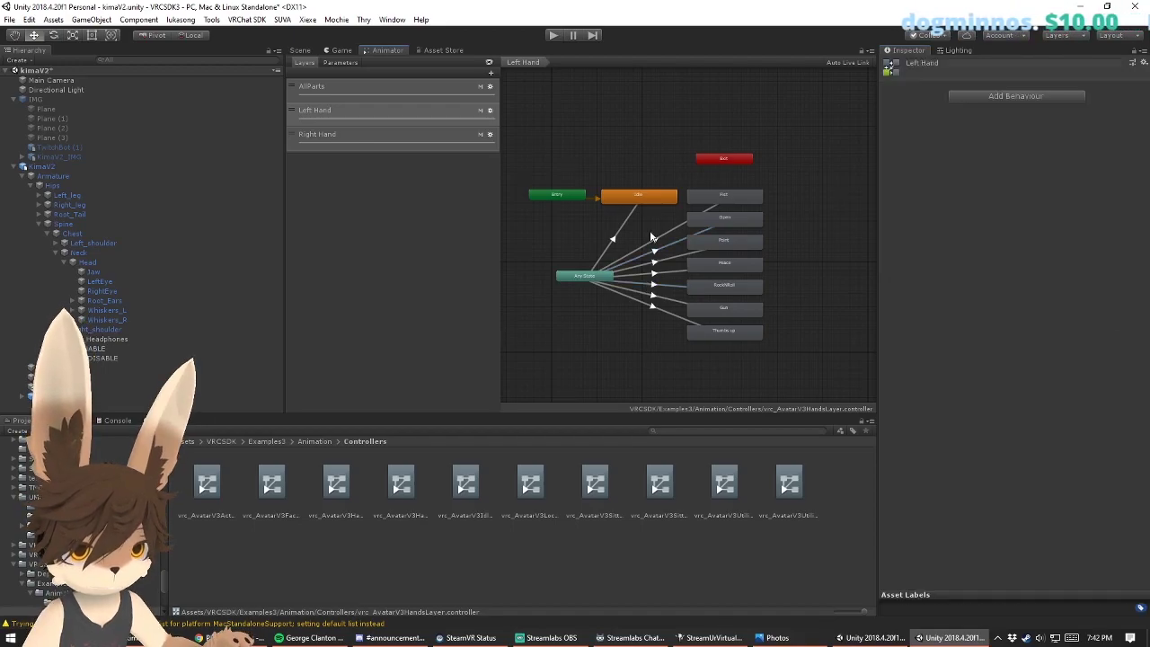
{"action": "left_click", "coordinate": [640, 278]}
{"action": "left_click", "coordinate": [653, 317]}
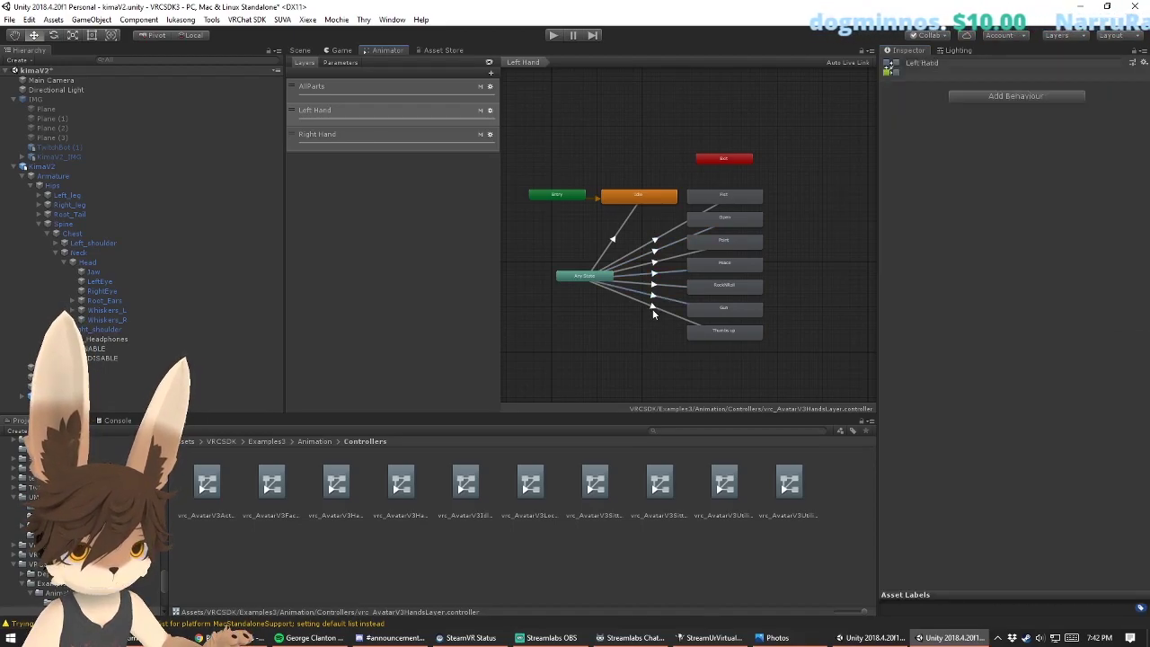
{"action": "left_click", "coordinate": [649, 305]}
{"action": "left_click", "coordinate": [644, 199]}
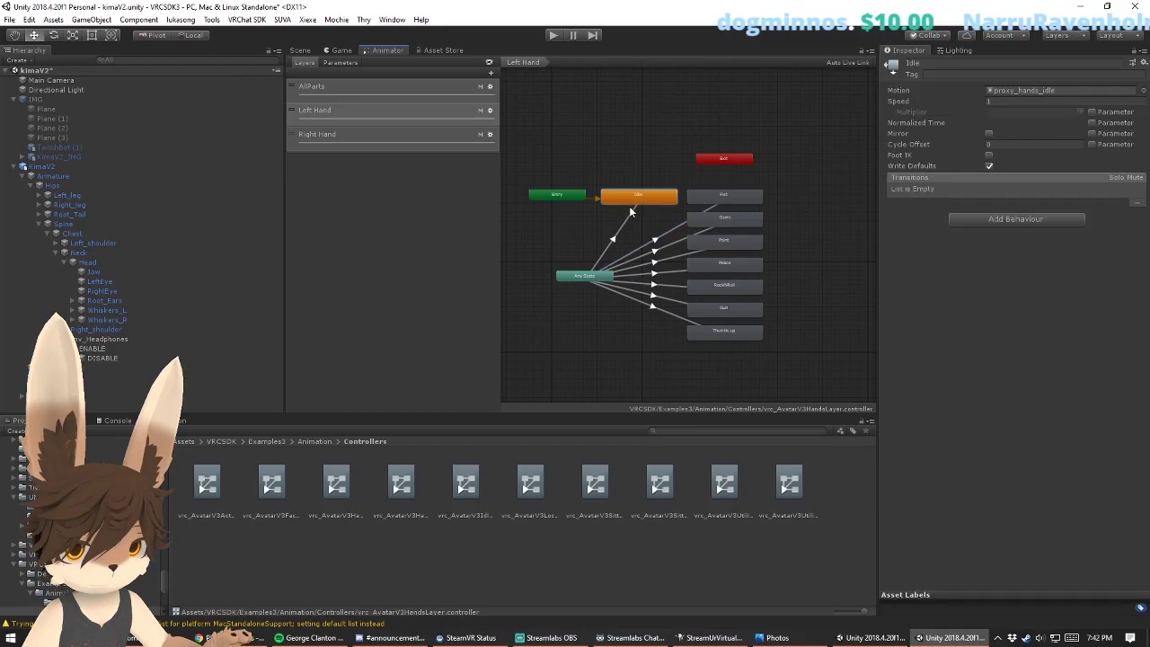
{"action": "left_click", "coordinate": [629, 217]}
{"action": "left_click", "coordinate": [719, 196]}
{"action": "left_click", "coordinate": [718, 230]}
{"action": "left_click", "coordinate": [740, 201]}
{"action": "left_click", "coordinate": [671, 235]}
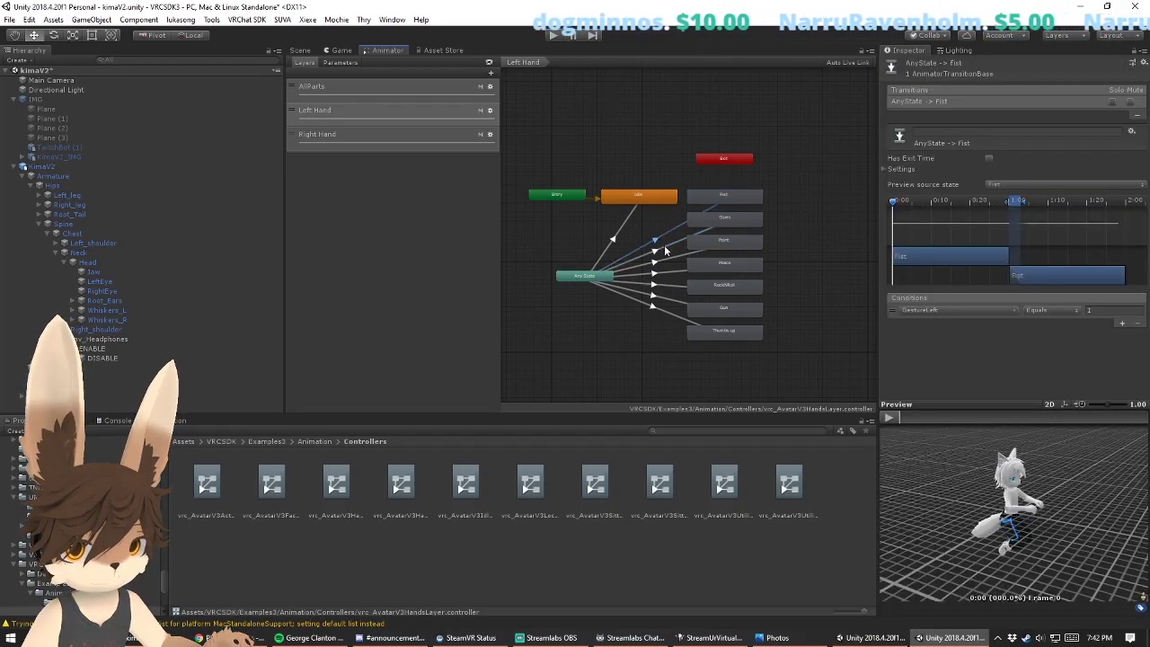
{"action": "left_click", "coordinate": [622, 333]}
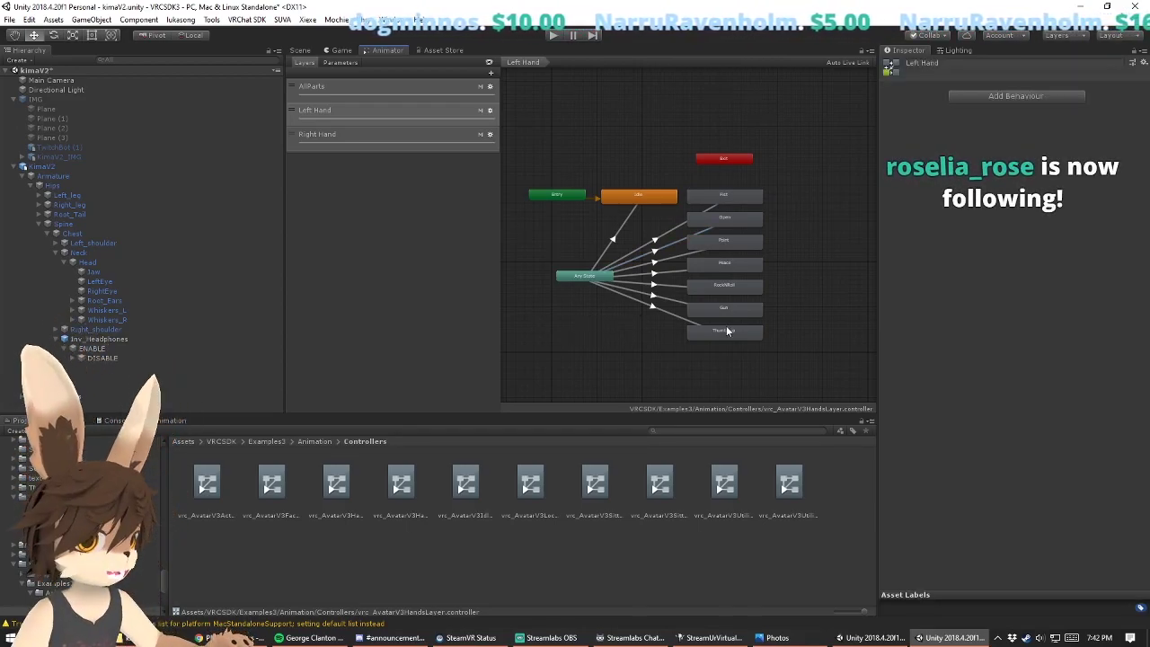
Step: Switch to the VRChat documentation in the browser, open the Avatars 3.0 Animator Parameters page and skim its parameter and gesture tables
{"action": "mouse_move", "coordinate": [621, 337]}
{"action": "middle_mouse_down"}
{"action": "mouse_move", "coordinate": [638, 378]}
{"action": "mouse_move", "coordinate": [636, 339]}
{"action": "middle_mouse_up"}
{"action": "left_click_drag", "start_coordinate": [971, 646], "coordinate": [795, 41]}
{"action": "double_click", "coordinate": [795, 38]}
{"action": "left_click", "coordinate": [311, 387]}
{"action": "scroll", "coordinate": [616, 241], "scroll_direction": "down", "scroll_amount": 5}
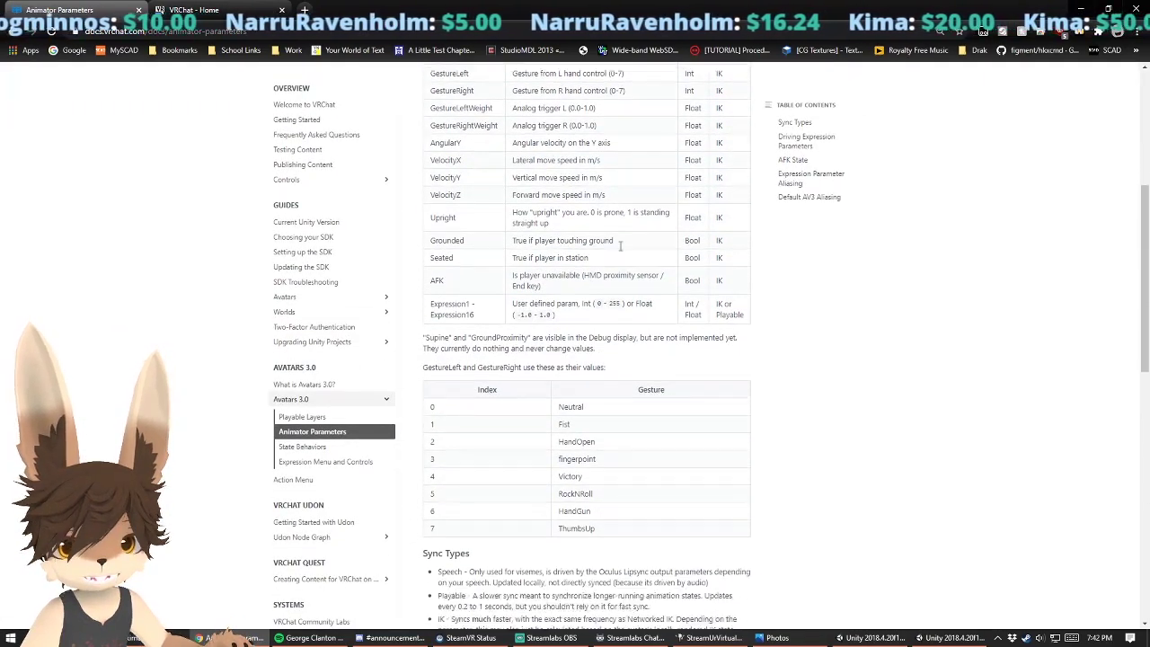
{"action": "scroll", "coordinate": [616, 241], "scroll_direction": "down", "scroll_amount": 3}
{"action": "scroll", "coordinate": [450, 239], "scroll_direction": "up", "scroll_amount": 6}
{"action": "left_click_drag", "start_coordinate": [440, 240], "coordinate": [483, 497]}
{"action": "scroll", "coordinate": [483, 492], "scroll_direction": "down", "scroll_amount": 2}
{"action": "left_click", "coordinate": [482, 505]}
{"action": "scroll", "coordinate": [539, 490], "scroll_direction": "down", "scroll_amount": 2}
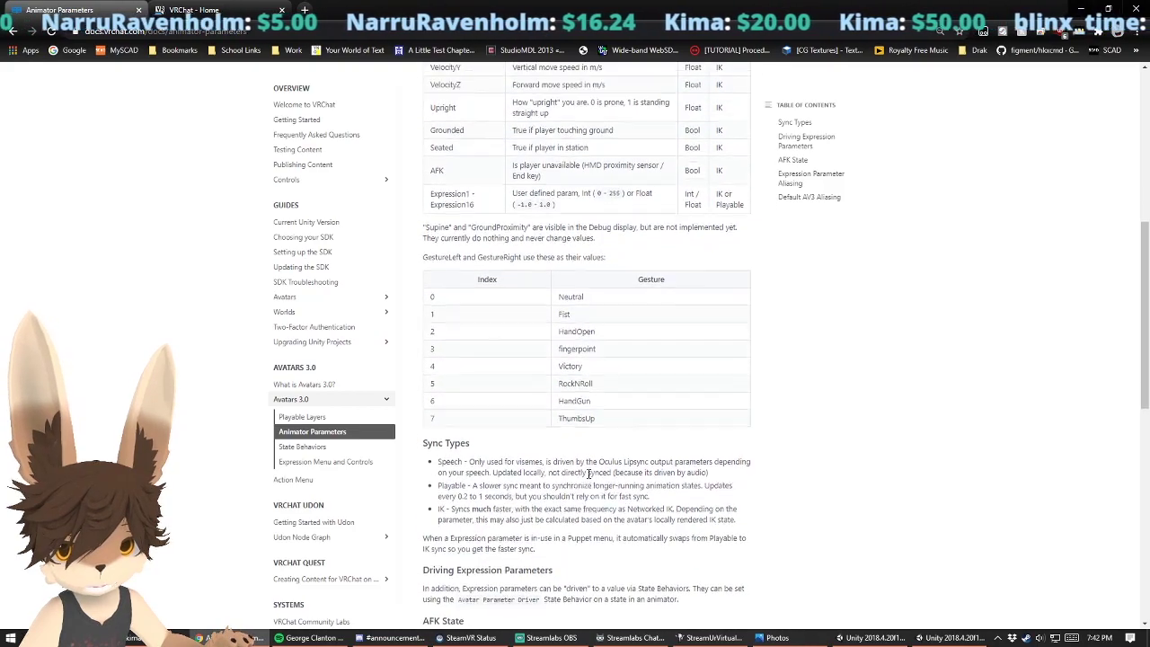
Step: Examine the animator parameters from IsLocal to Expression1-Expression16 and the index values used by GestureLeft and GestureRight
{"action": "scroll", "coordinate": [588, 474], "scroll_direction": "up", "scroll_amount": 4}
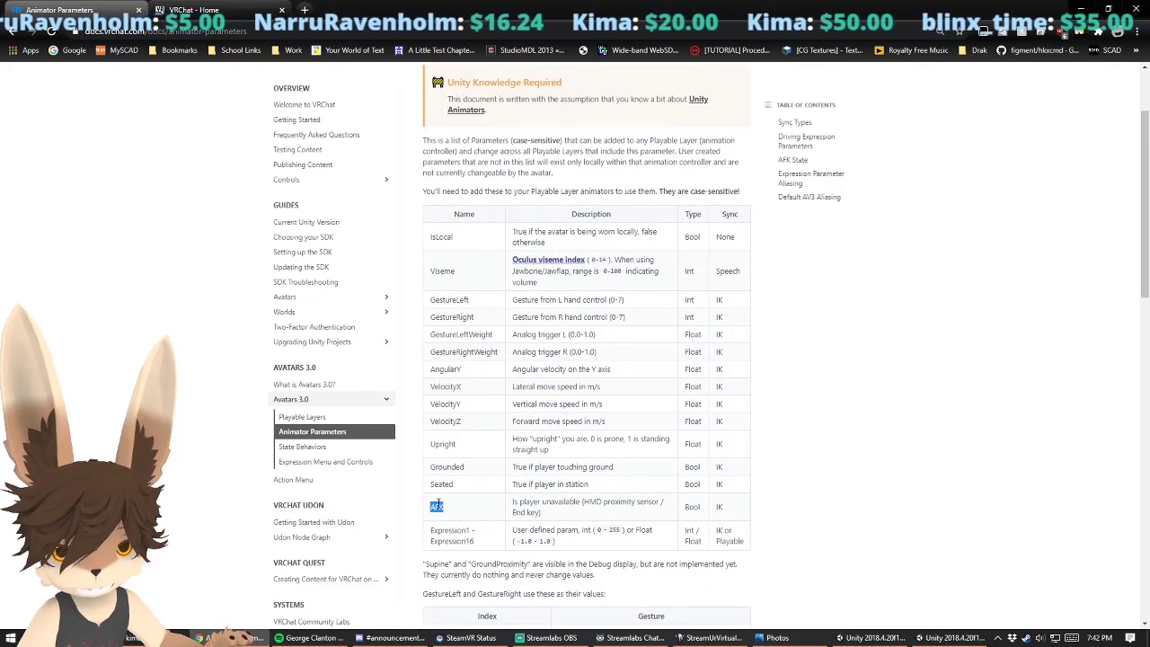
{"action": "left_click_drag", "start_coordinate": [449, 398], "coordinate": [446, 358]}
{"action": "left_click_drag", "start_coordinate": [431, 300], "coordinate": [469, 320]}
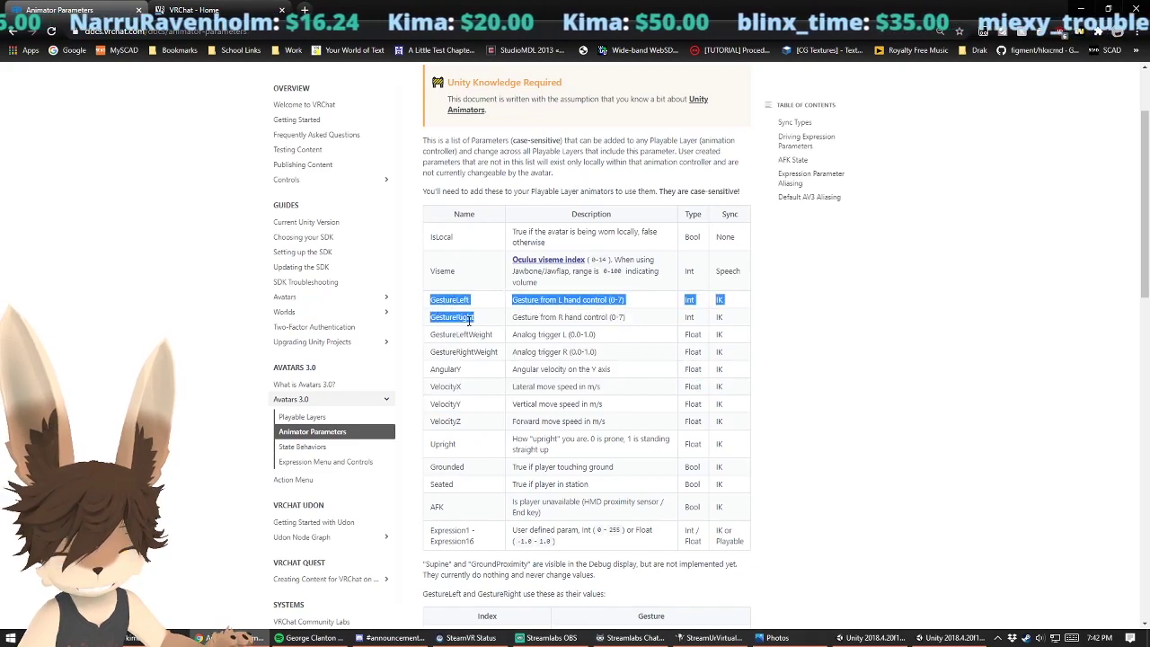
{"action": "double_click", "coordinate": [462, 336]}
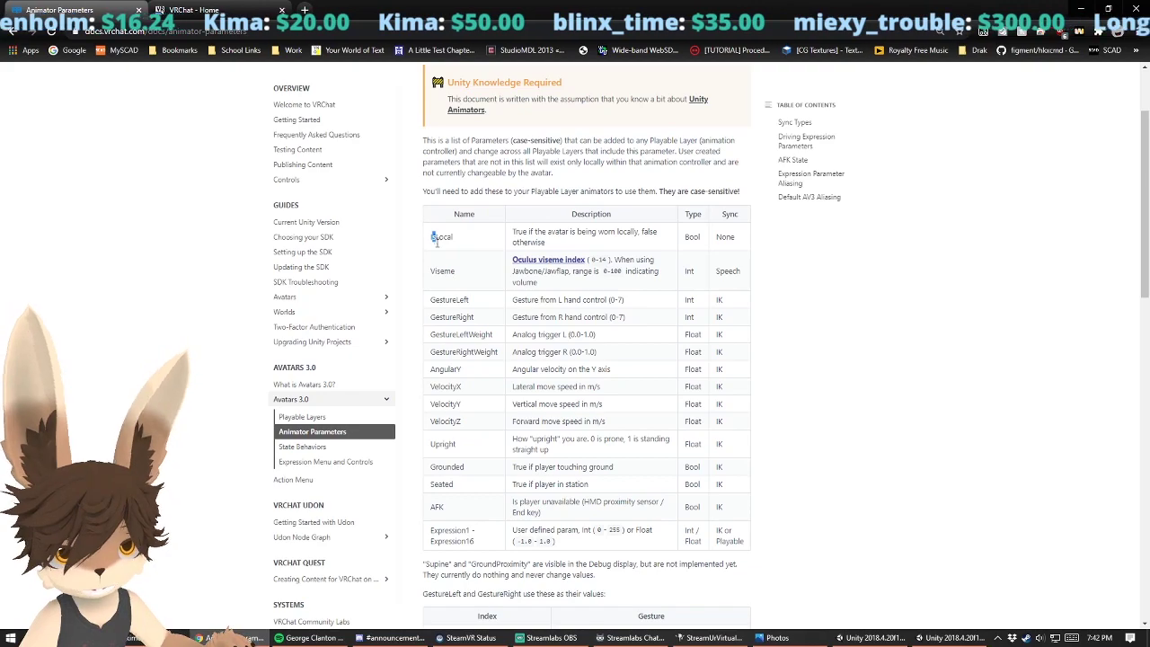
{"action": "left_click_drag", "start_coordinate": [463, 418], "coordinate": [467, 500]}
{"action": "left_click", "coordinate": [434, 537]}
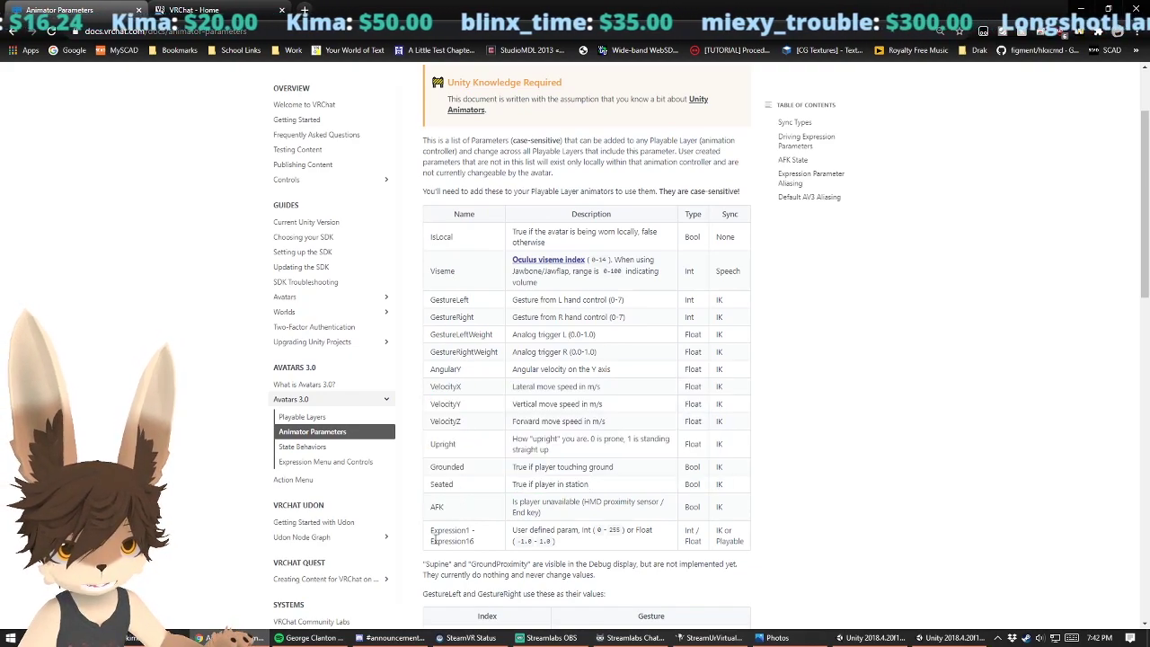
{"action": "left_click", "coordinate": [634, 549]}
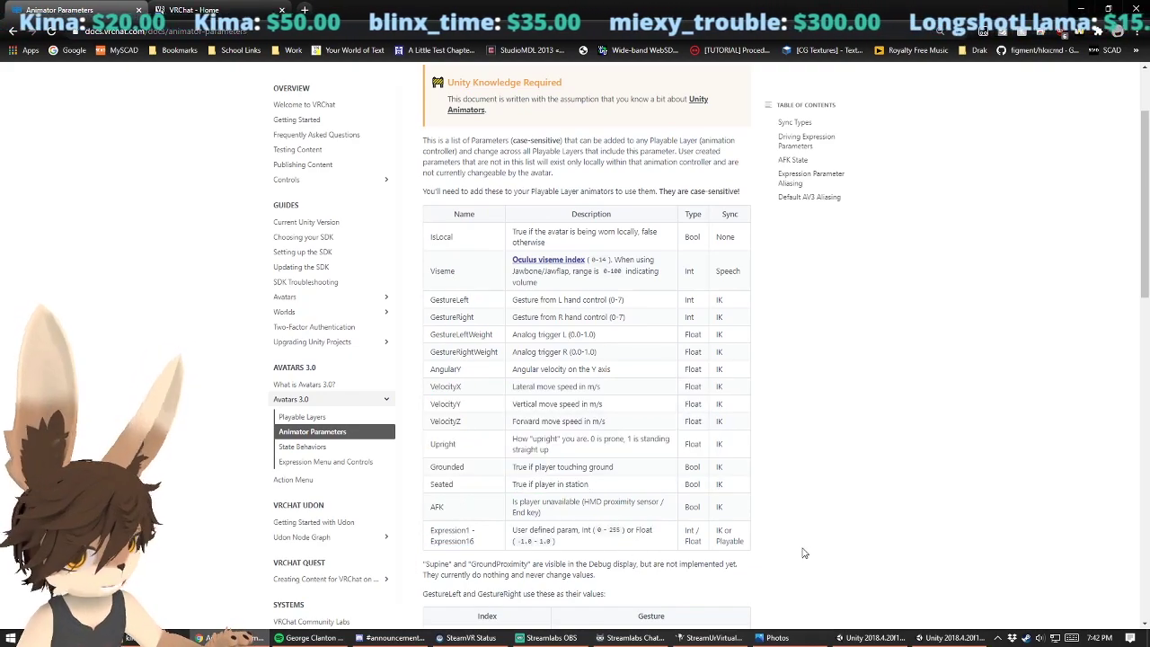
{"action": "scroll", "coordinate": [710, 528], "scroll_direction": "down", "scroll_amount": 6}
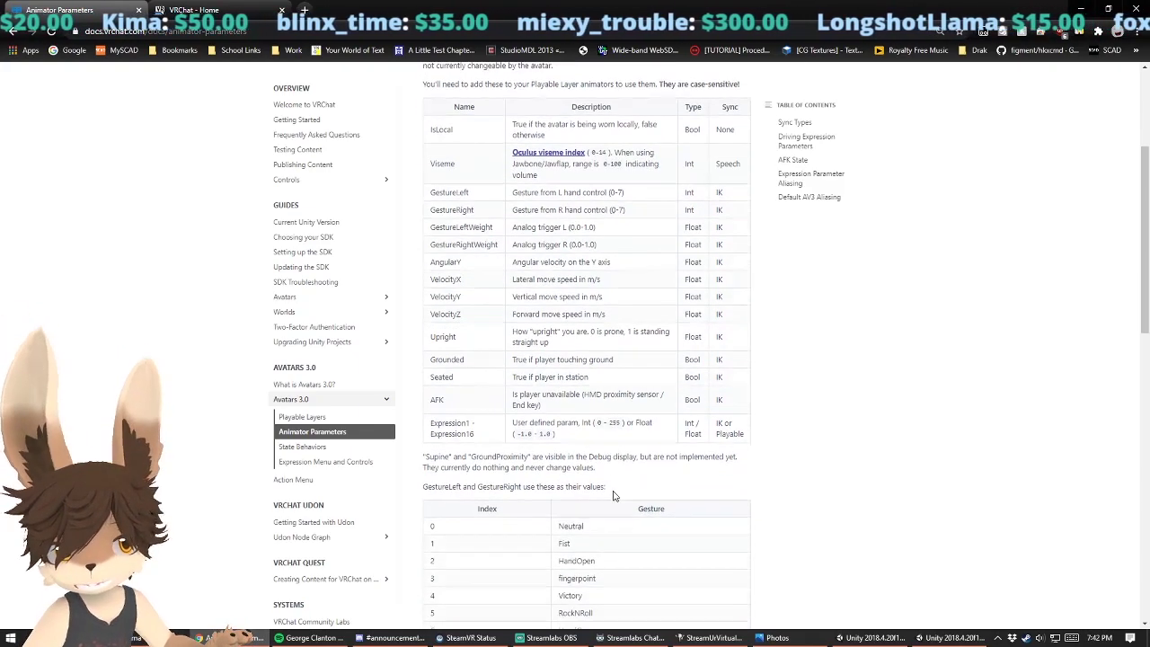
{"action": "scroll", "coordinate": [560, 347], "scroll_direction": "up", "scroll_amount": 1}
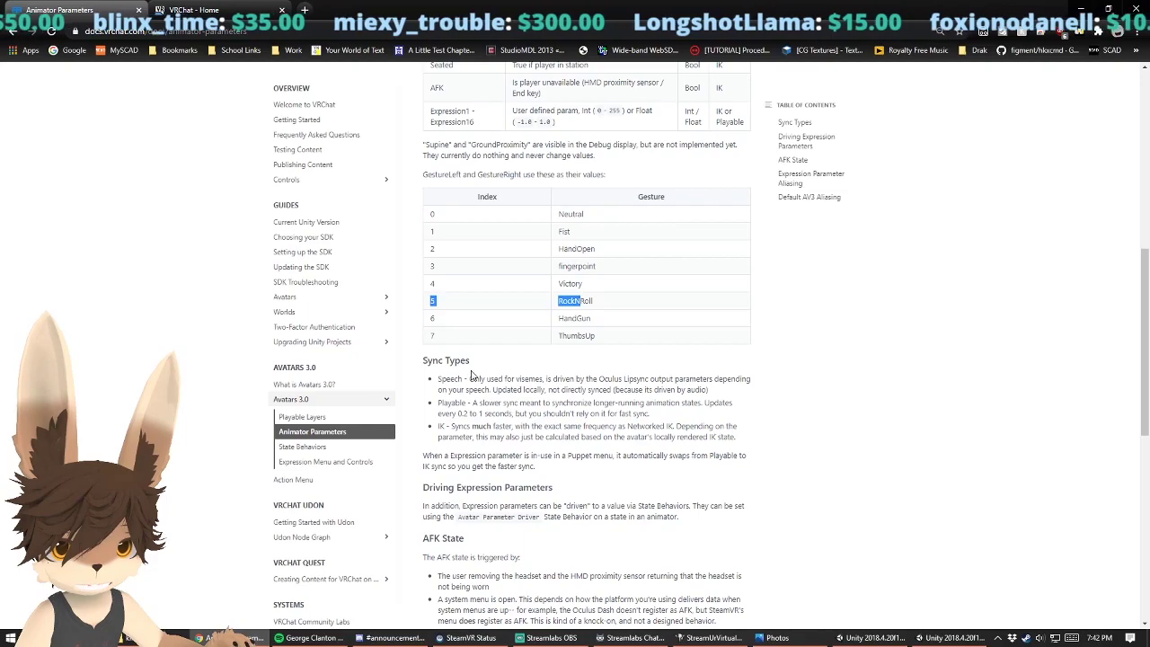
{"action": "scroll", "coordinate": [602, 350], "scroll_direction": "up", "scroll_amount": 3}
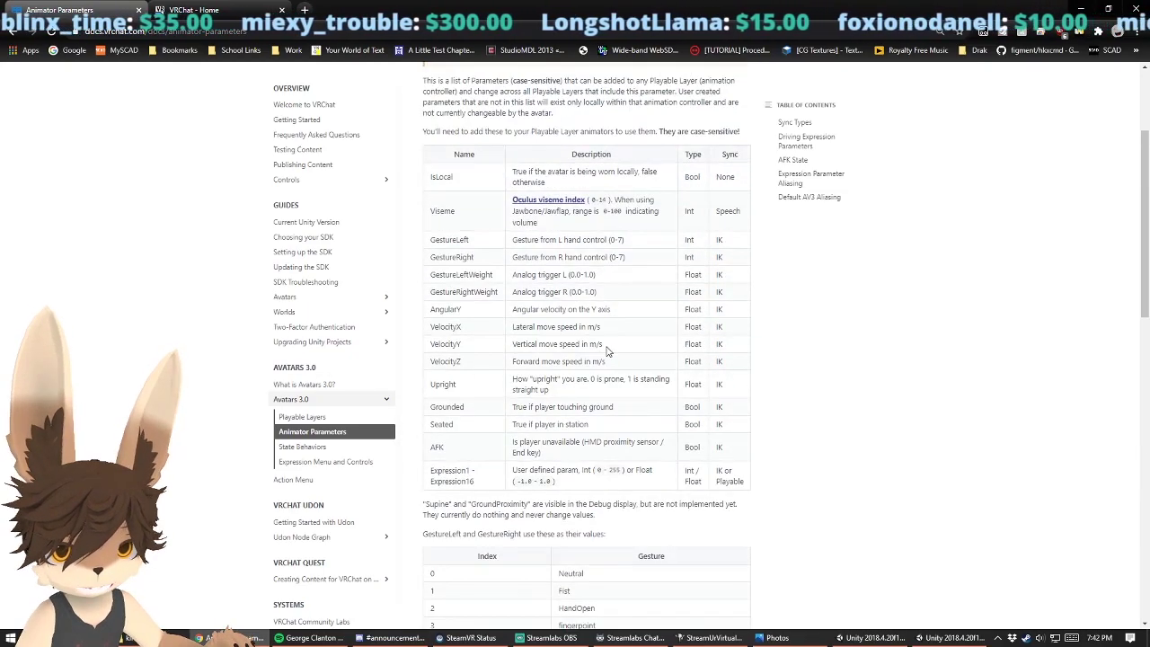
{"action": "scroll", "coordinate": [606, 350], "scroll_direction": "down", "scroll_amount": 1}
Step: Switch back to Unity and inspect the condition on the Left Hand layer's Any State to Idle transition
{"action": "key", "text": "alt+Tab"}
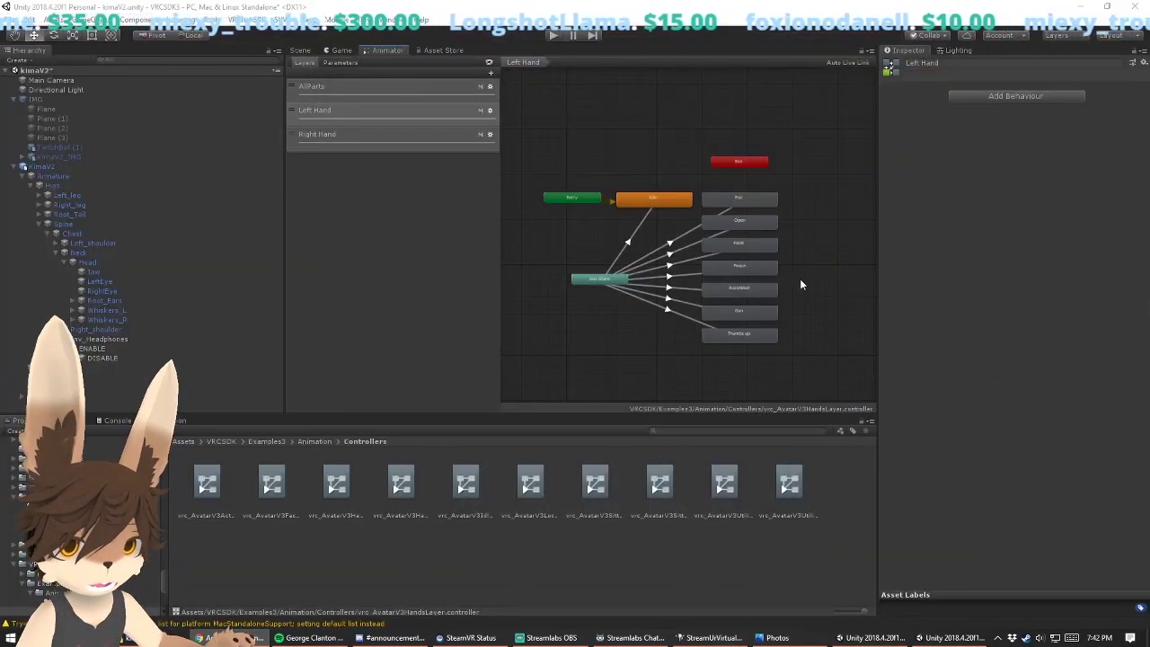
{"action": "left_click", "coordinate": [647, 218]}
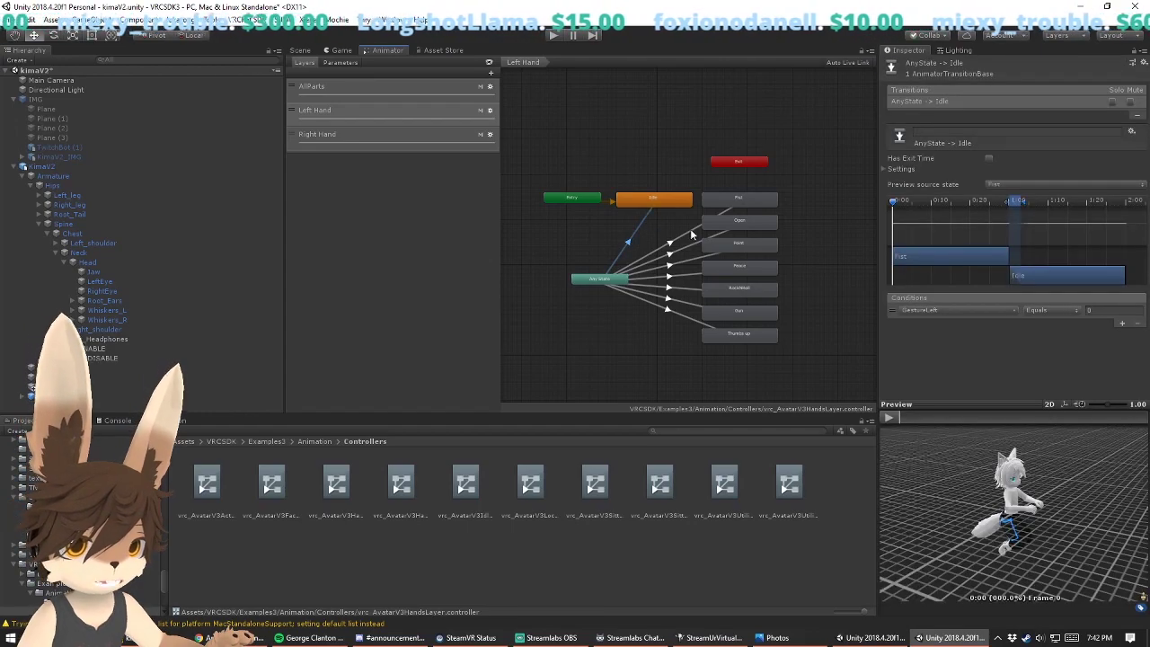
Step: Duplicate the vrc_AvatarV3HandsLayer controller in the Examples3 Controllers folder
{"action": "left_click", "coordinate": [420, 491]}
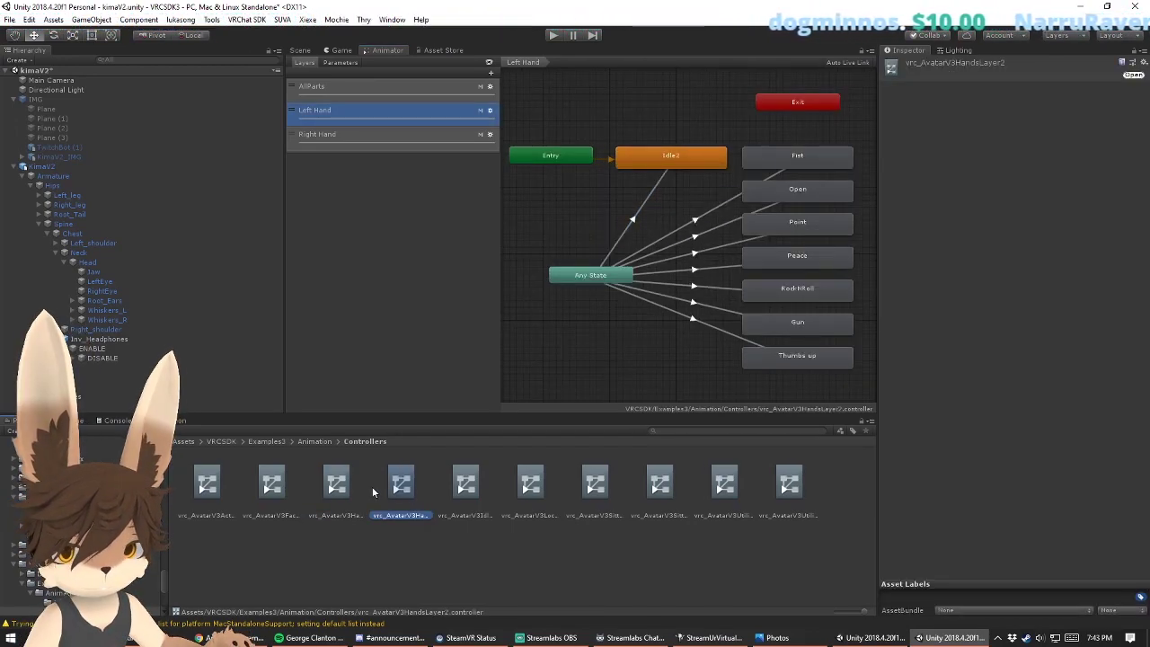
{"action": "left_click", "coordinate": [373, 492]}
{"action": "left_click", "coordinate": [348, 487]}
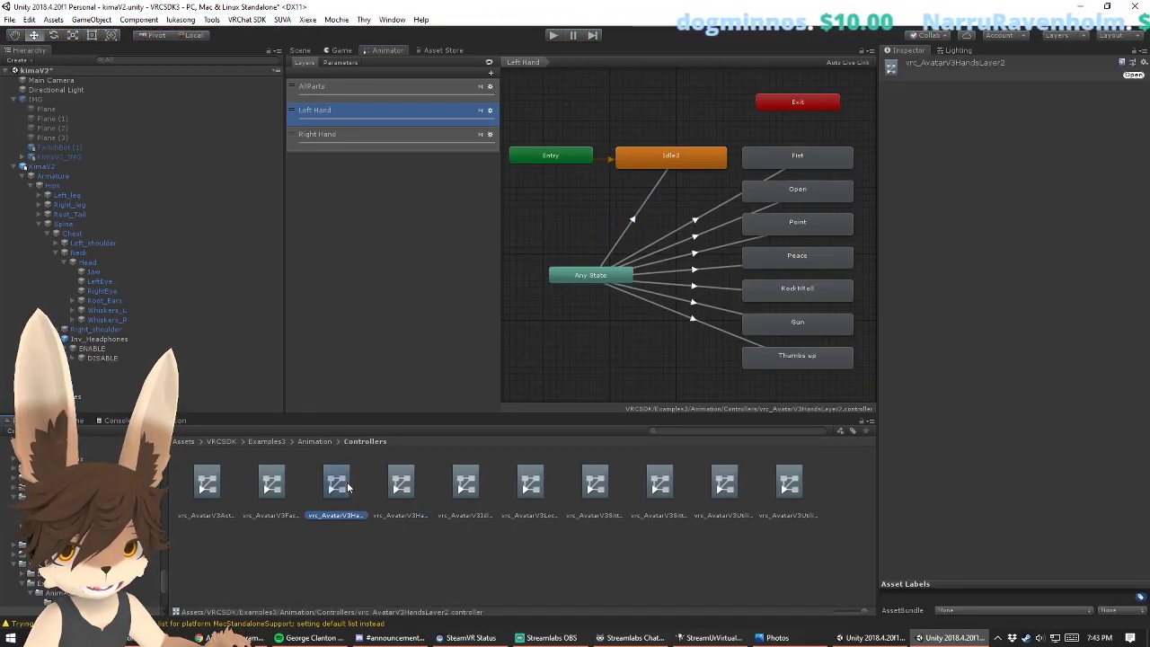
{"action": "key", "text": "ctrl+d"}
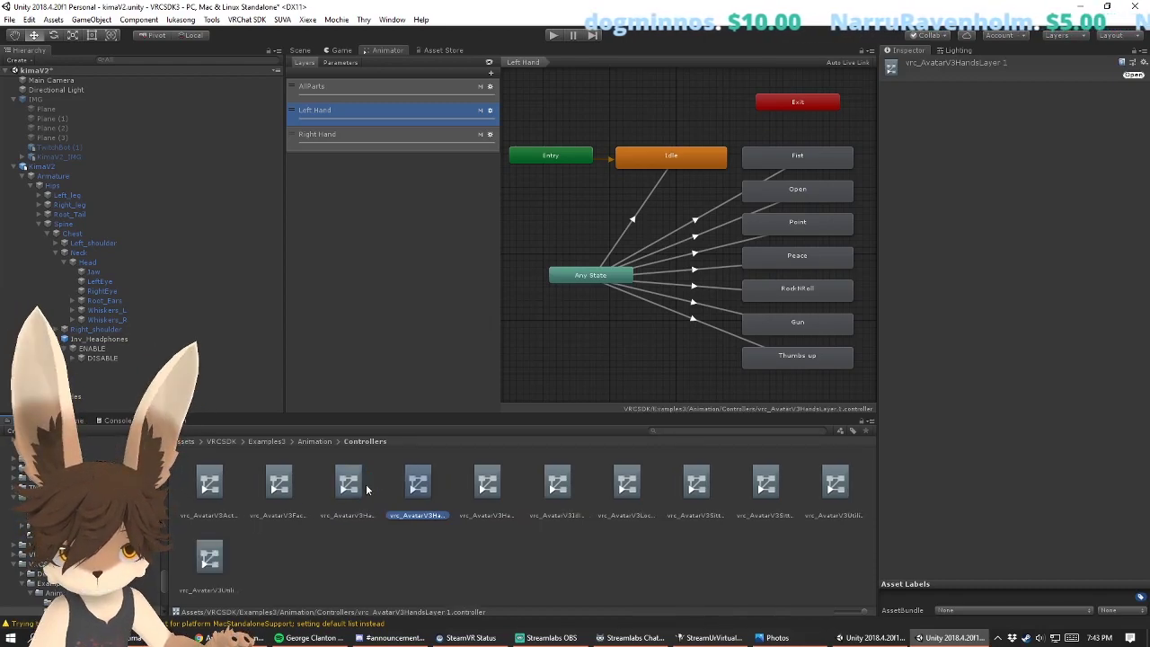
Step: Rename the duplicated hands layer controller as KimaOverrides
{"action": "left_click", "coordinate": [397, 585]}
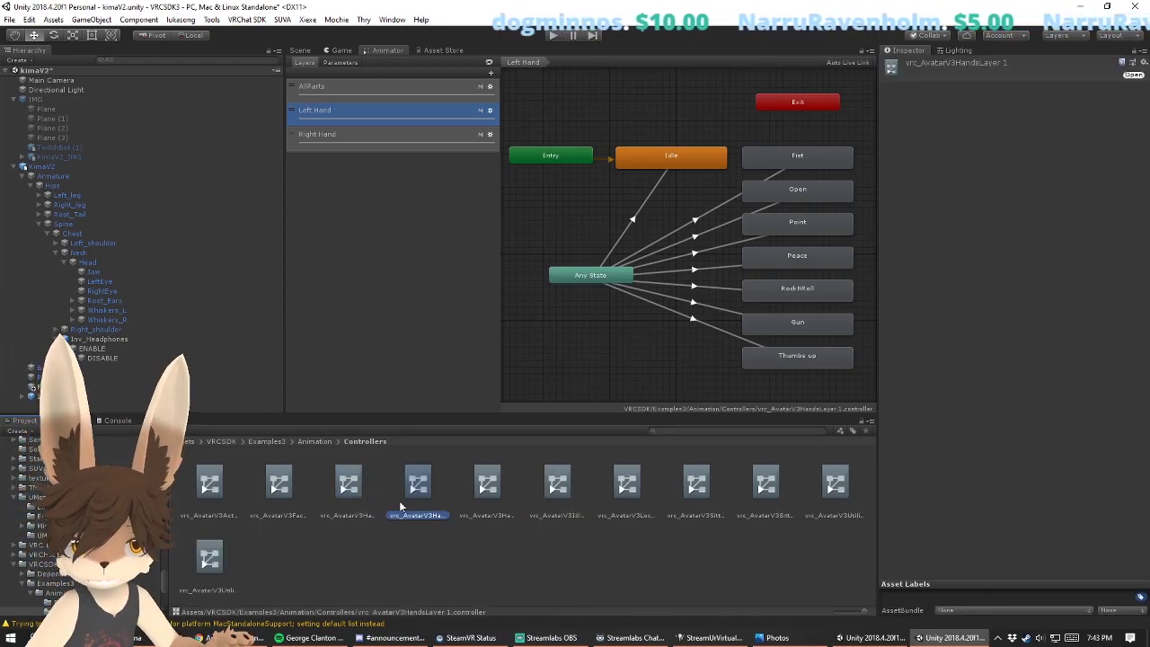
{"action": "left_click", "coordinate": [220, 568]}
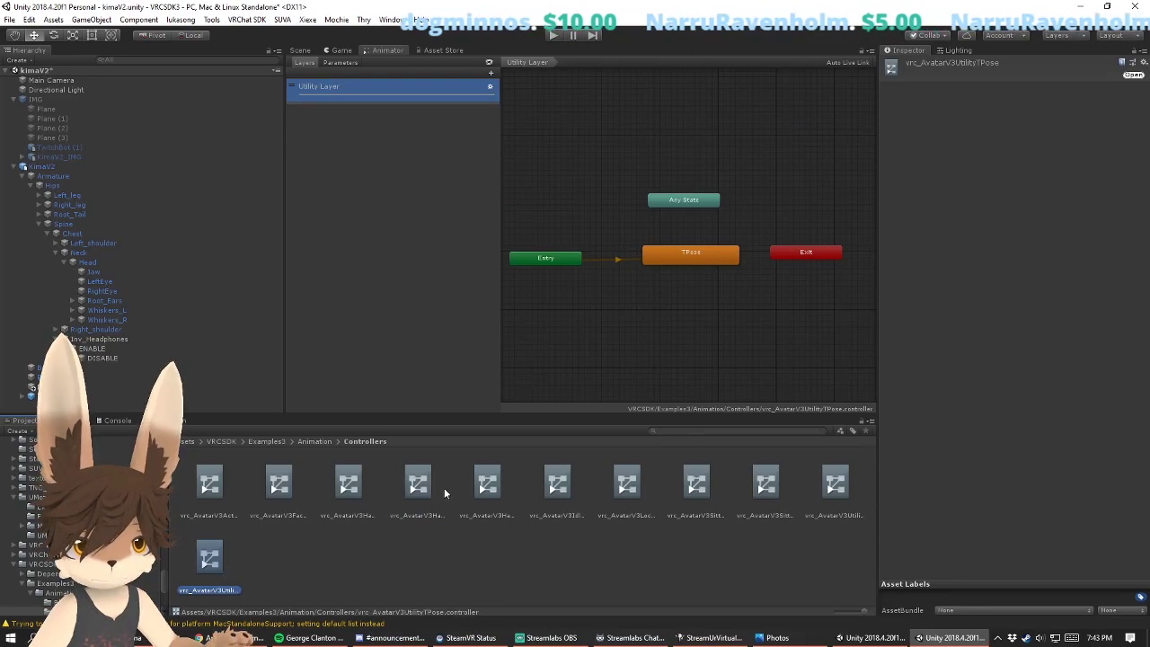
{"action": "left_click", "coordinate": [419, 486]}
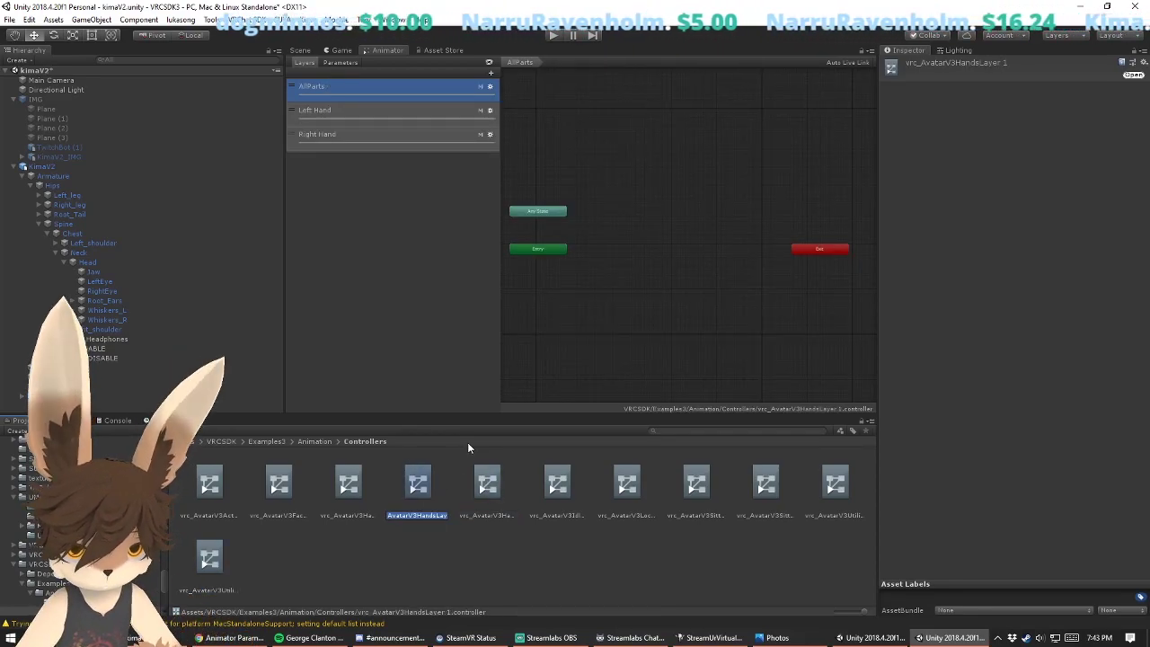
{"action": "type", "text": "KimaOcv"}
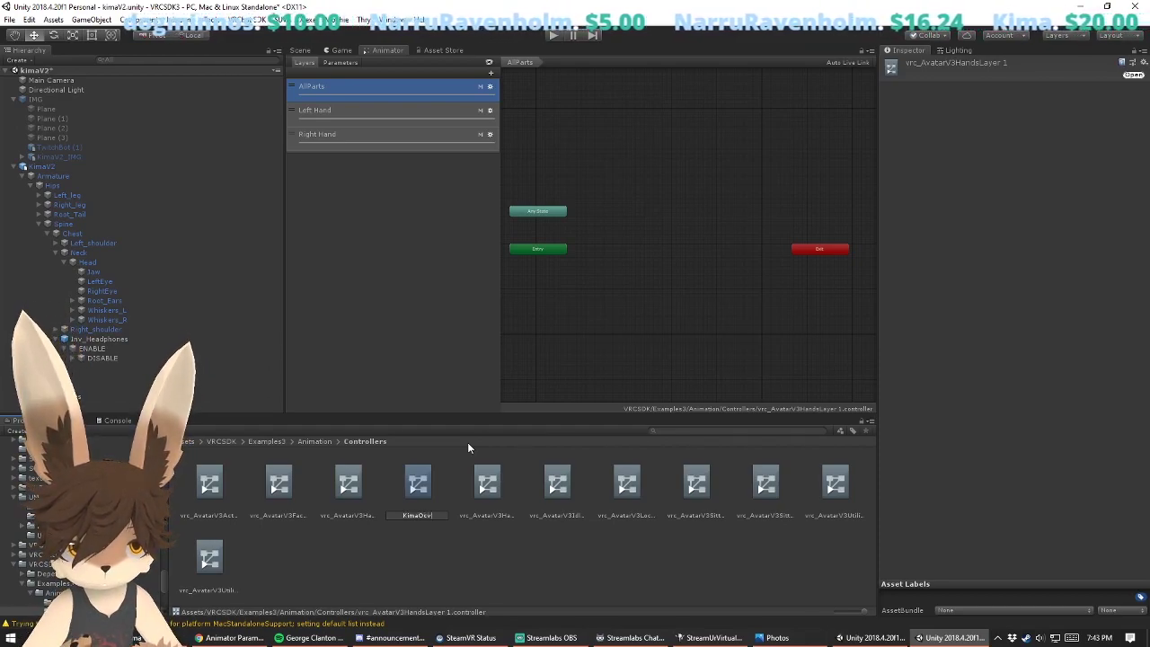
{"action": "type", "text": "errides"}
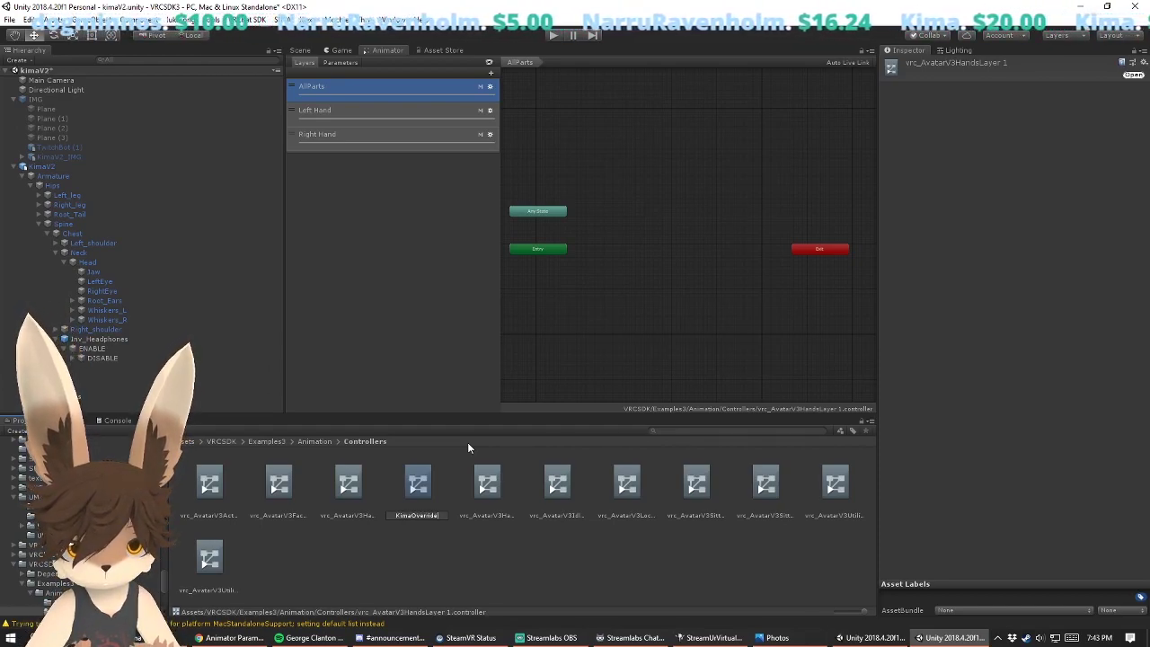
{"action": "key", "text": "Return"}
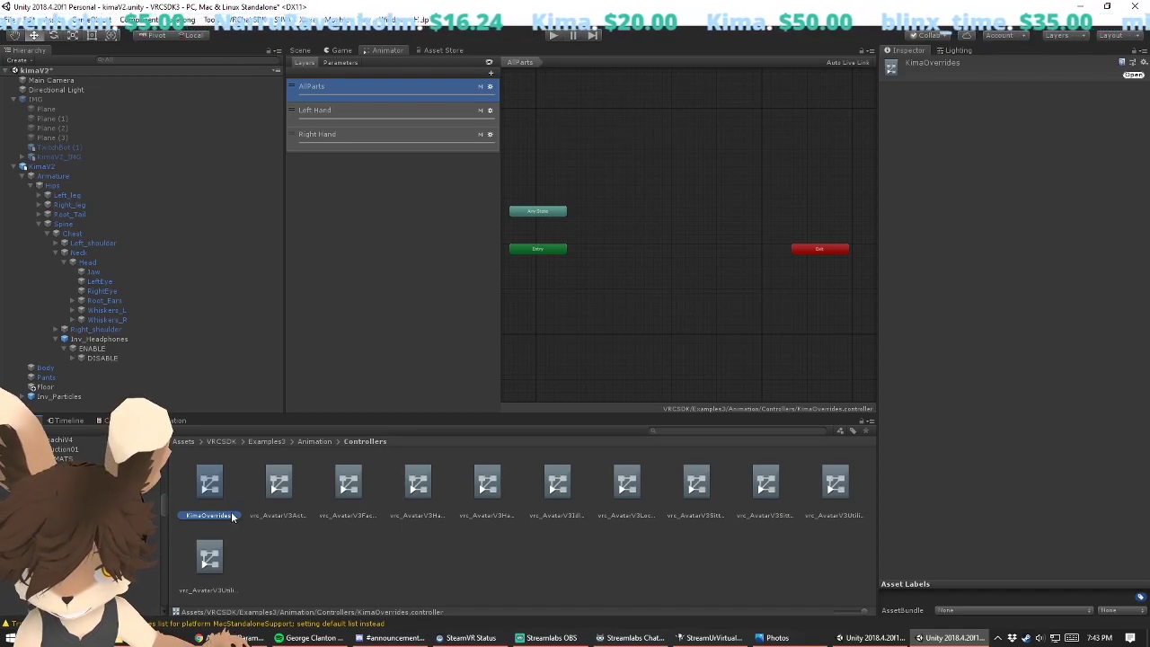
Step: Move KimaOverrides into the models/NanachiV4/kima folder, locate that folder through the KimaV2 model asset and select the controller there
{"action": "left_click_drag", "start_coordinate": [117, 500], "coordinate": [106, 494]}
{"action": "left_click", "coordinate": [67, 166]}
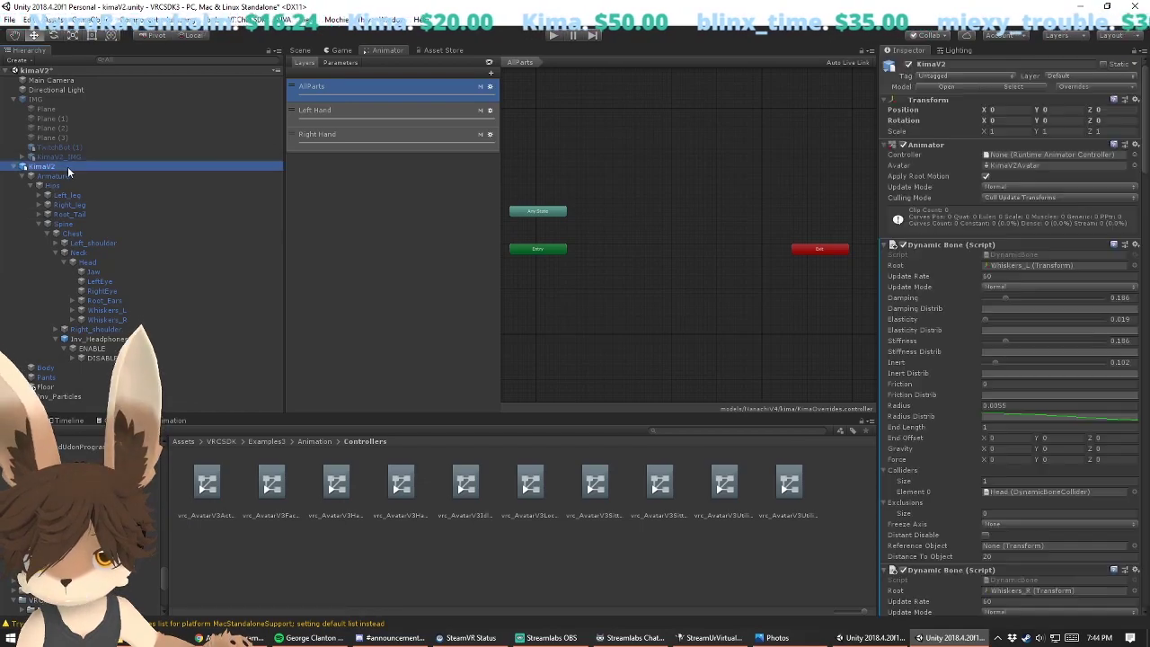
{"action": "right_click", "coordinate": [67, 166]}
{"action": "left_click", "coordinate": [118, 262]}
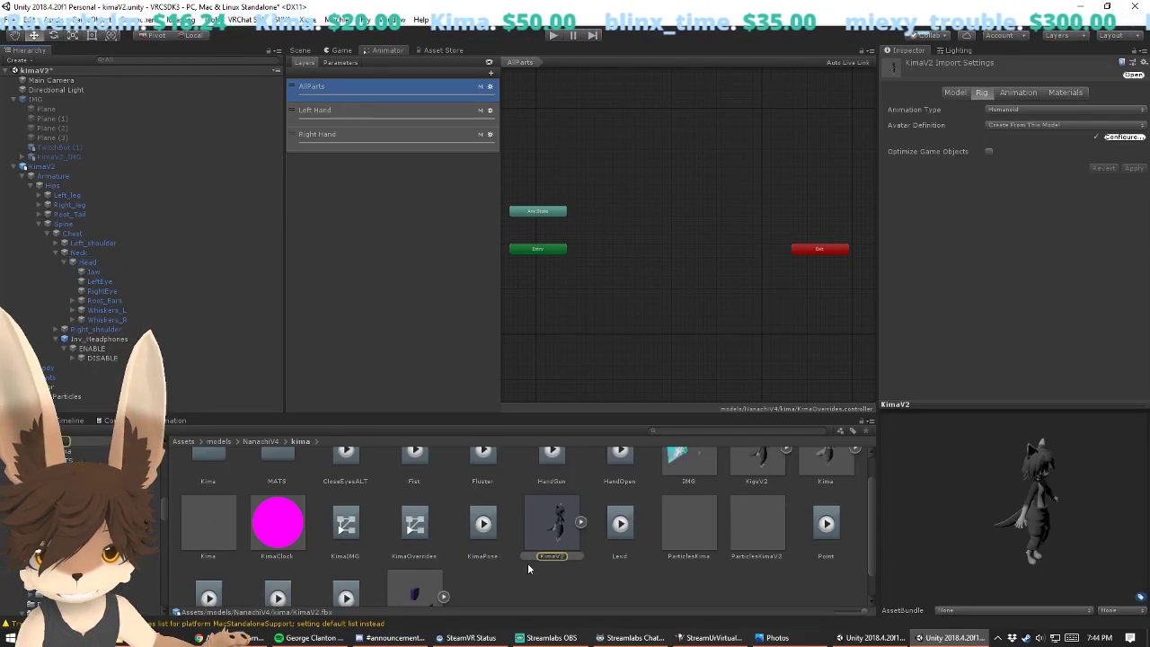
{"action": "left_click", "coordinate": [415, 528]}
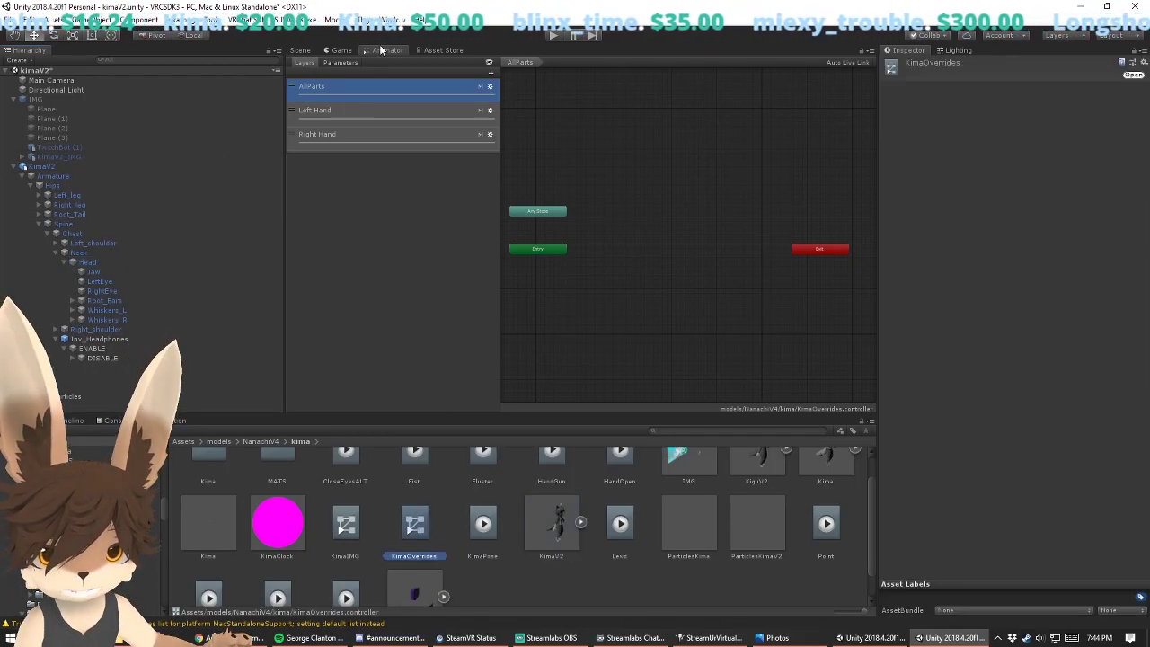
Step: Look at the Left Hand and Right Hand layers of KimaOverrides, leaving the Left Hand layer open
{"action": "middle_click_drag", "start_coordinate": [690, 267], "coordinate": [762, 323]}
{"action": "scroll", "coordinate": [762, 323], "scroll_direction": "up", "scroll_amount": 1}
{"action": "left_click", "coordinate": [591, 264]}
{"action": "left_click", "coordinate": [371, 110]}
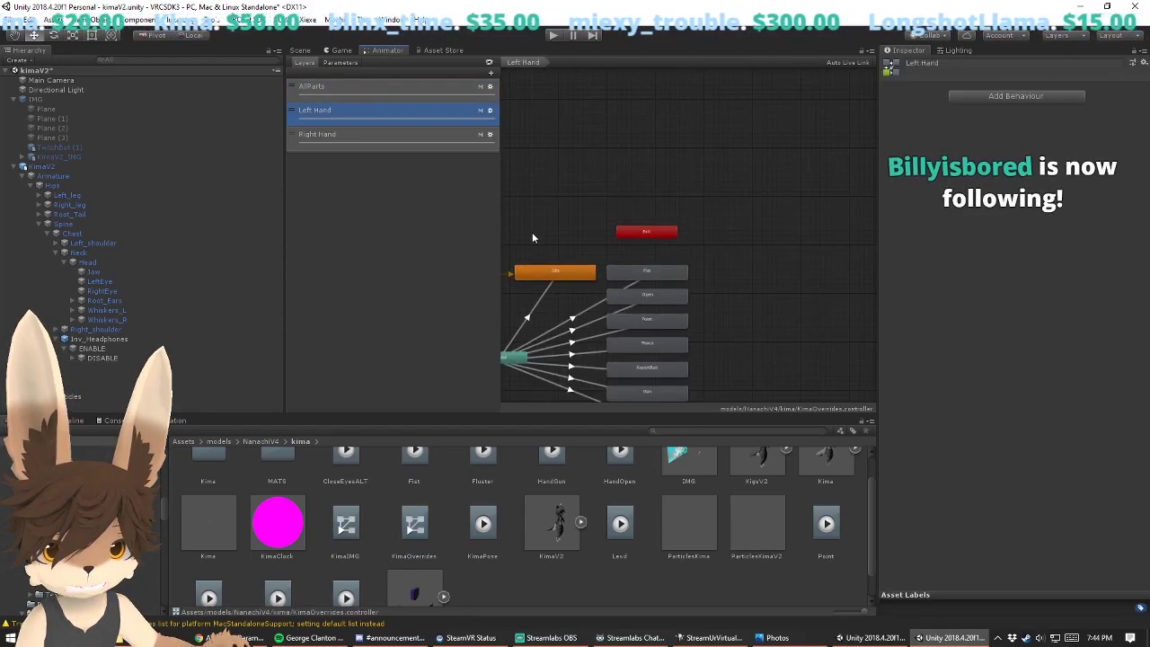
{"action": "left_click", "coordinate": [385, 135]}
{"action": "left_click", "coordinate": [361, 110]}
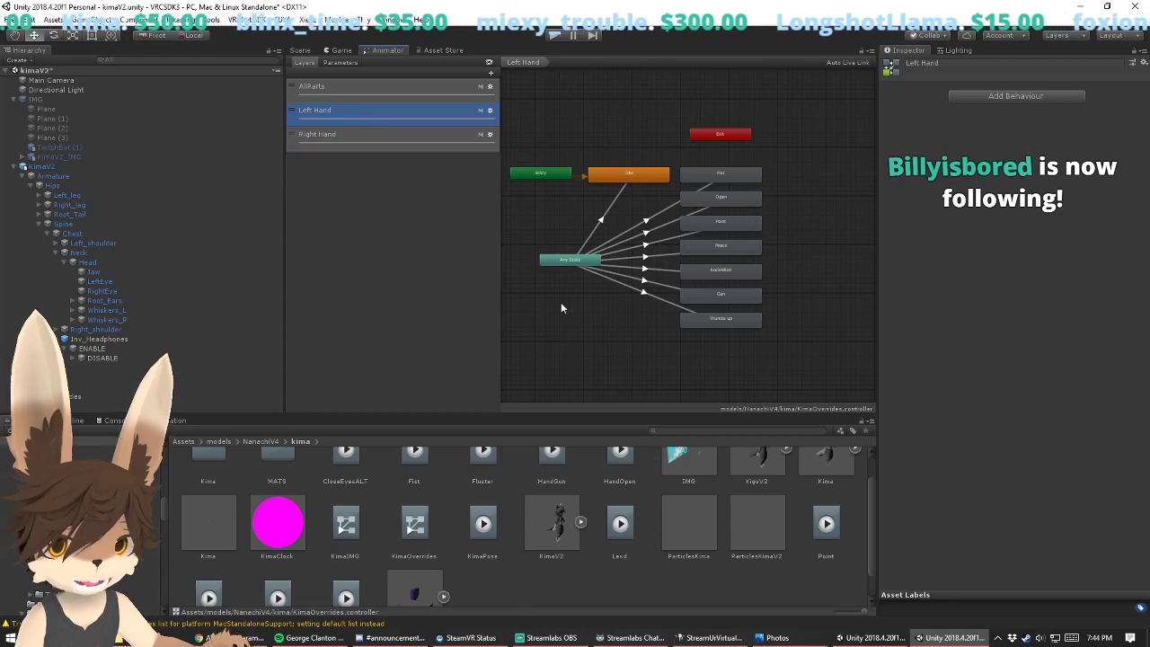
Step: Rearrange the Entry and Idle nodes in the Left Hand layer and locate Idle's proxy_hands_idle motion in the project
{"action": "left_click_drag", "start_coordinate": [570, 210], "coordinate": [548, 176]}
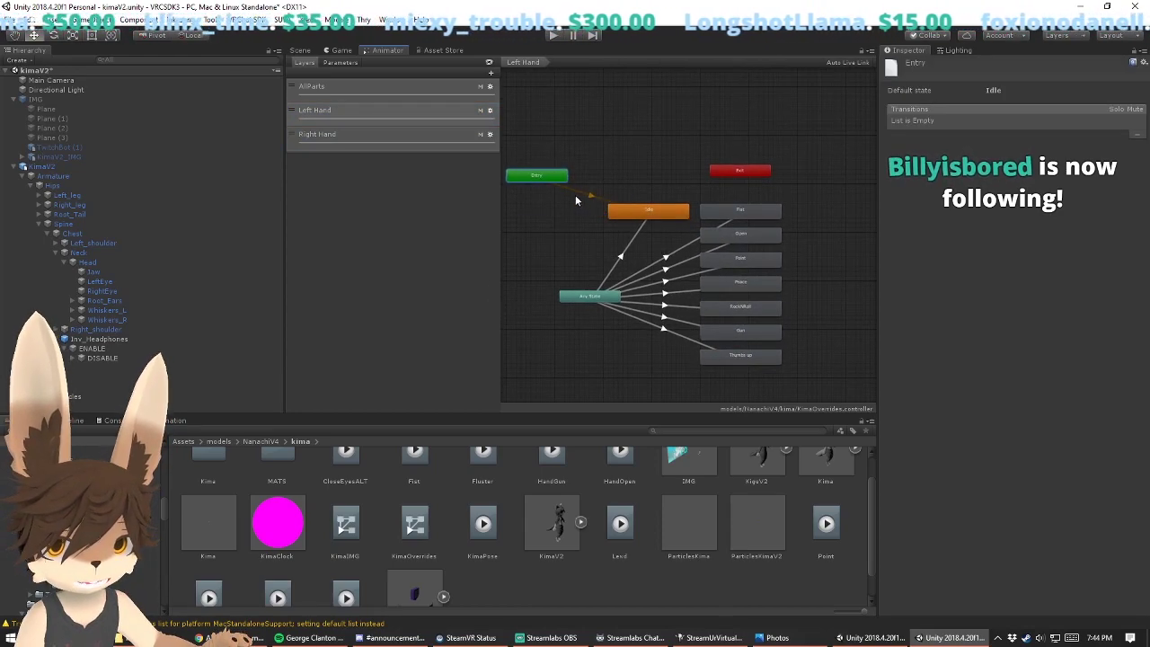
{"action": "left_click_drag", "start_coordinate": [632, 213], "coordinate": [578, 238]}
{"action": "left_click", "coordinate": [1024, 90]}
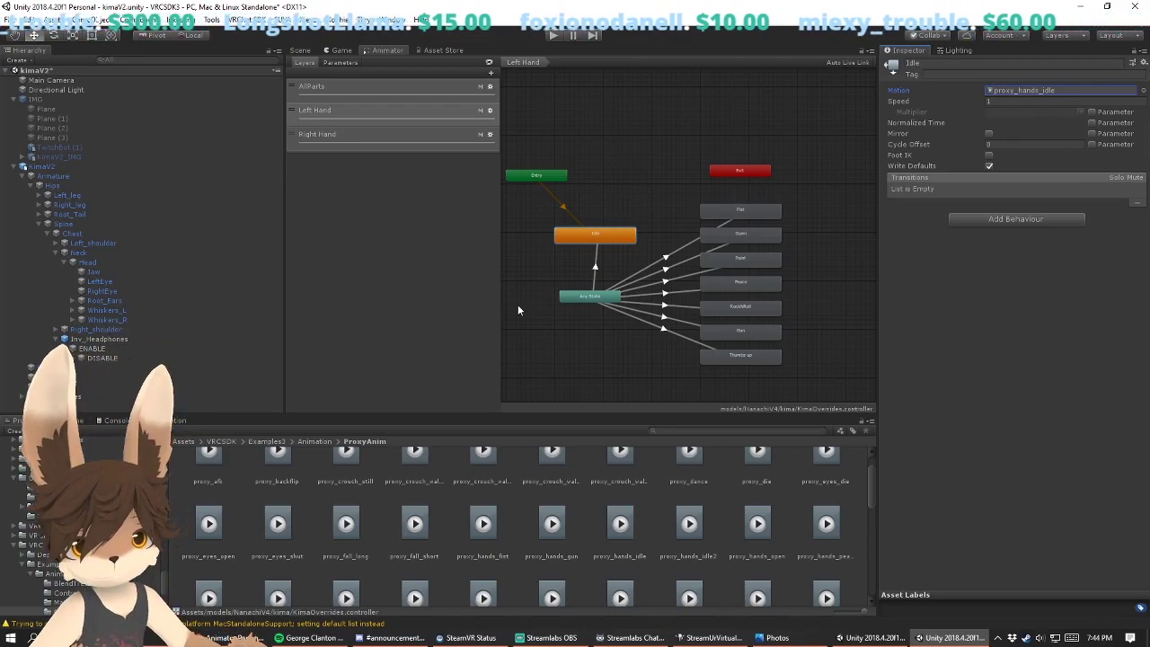
{"action": "scroll", "coordinate": [530, 221], "scroll_direction": "up", "scroll_amount": 3}
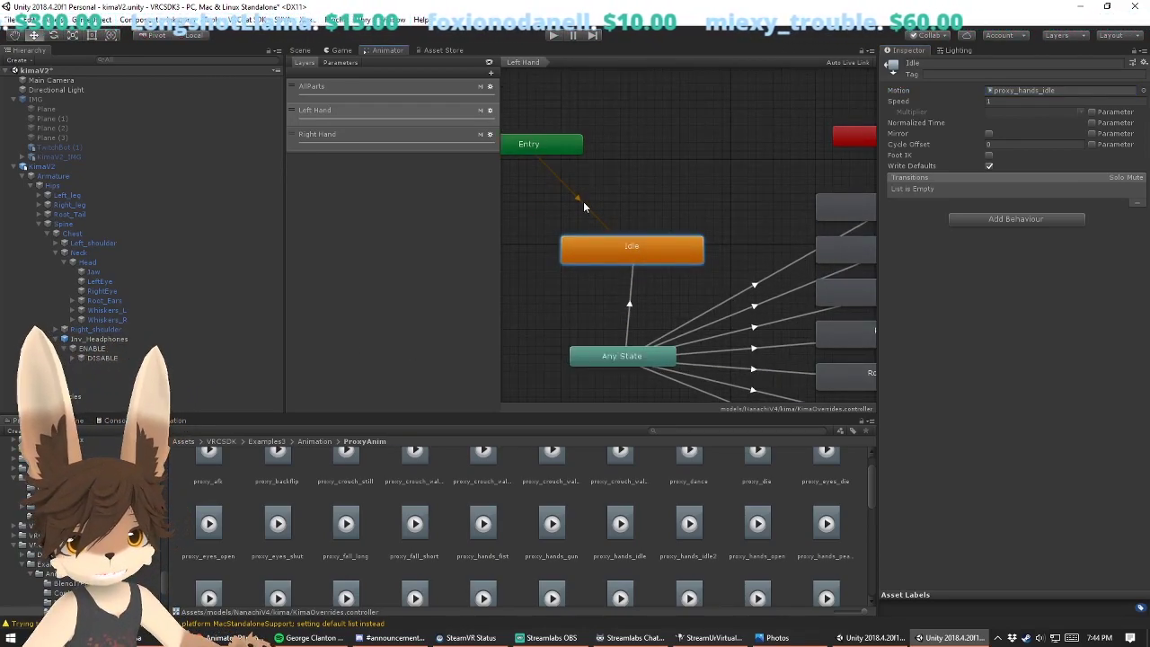
{"action": "left_click", "coordinate": [630, 308]}
{"action": "left_click_drag", "start_coordinate": [635, 254], "coordinate": [600, 230]}
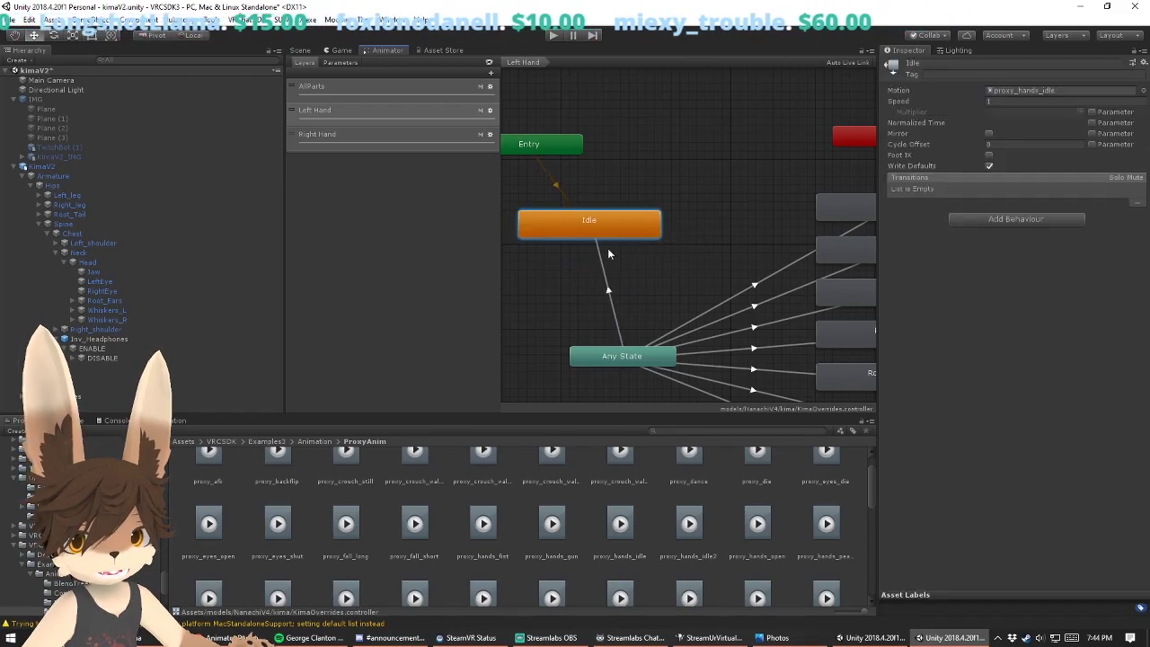
Step: Inspect the Any State to Idle transition of KimaOverrides and shrink the preview area to give its settings more room
{"action": "left_click", "coordinate": [616, 359]}
{"action": "left_click_drag", "start_coordinate": [658, 317], "coordinate": [636, 286], "text": "alt"}
{"action": "left_click", "coordinate": [596, 263]}
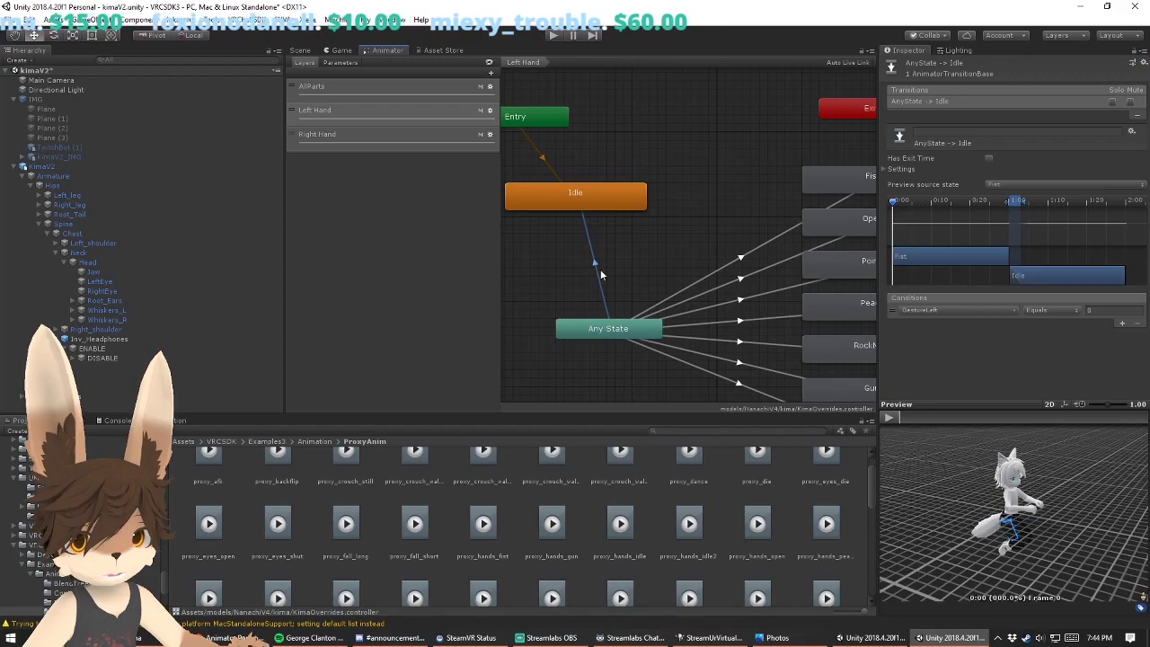
{"action": "left_click_drag", "start_coordinate": [943, 405], "coordinate": [944, 489]}
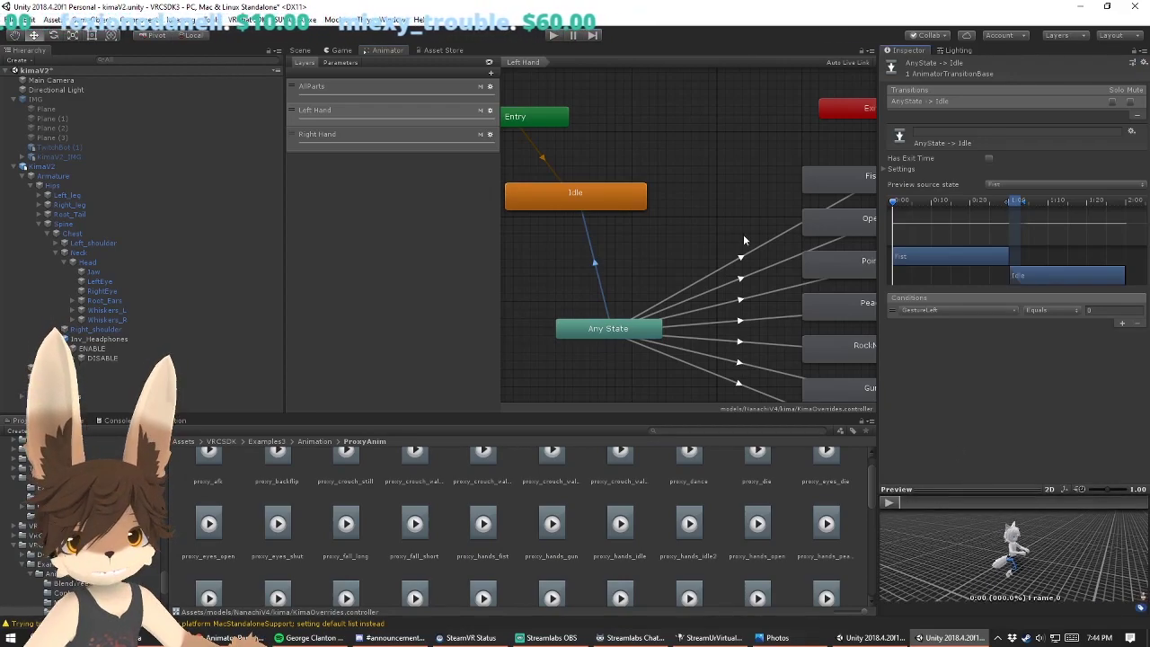
Step: Review the controller's GestureLeft, GestureLeftWeight, GestureRight and GestureRightWeight parameters, and return to the layer list
{"action": "left_click", "coordinate": [336, 63]}
{"action": "left_click", "coordinate": [349, 101]}
{"action": "left_click", "coordinate": [349, 116]}
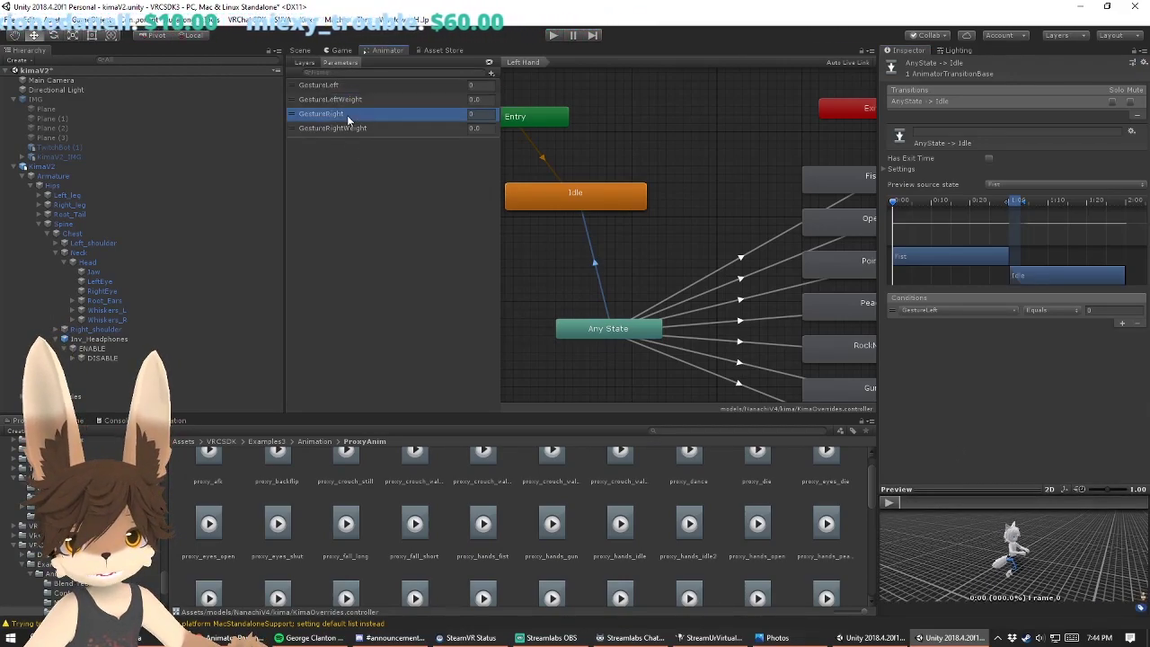
{"action": "left_click", "coordinate": [327, 87]}
{"action": "left_click", "coordinate": [331, 104]}
{"action": "left_click", "coordinate": [337, 116]}
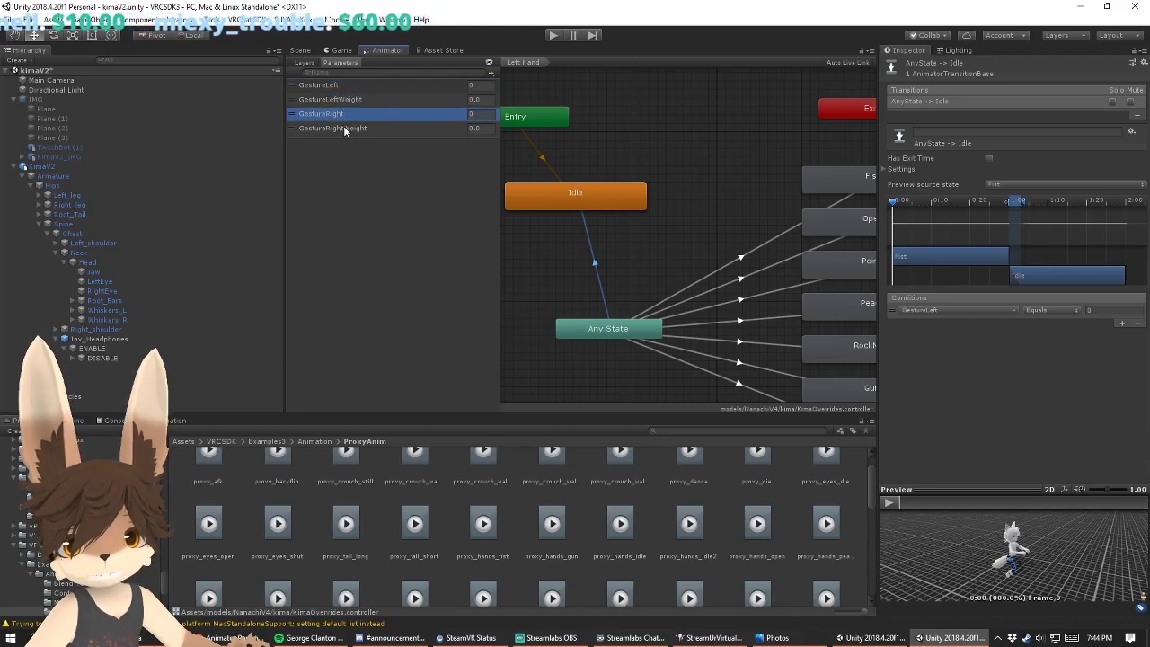
{"action": "left_click", "coordinate": [346, 130]}
{"action": "left_click", "coordinate": [311, 63]}
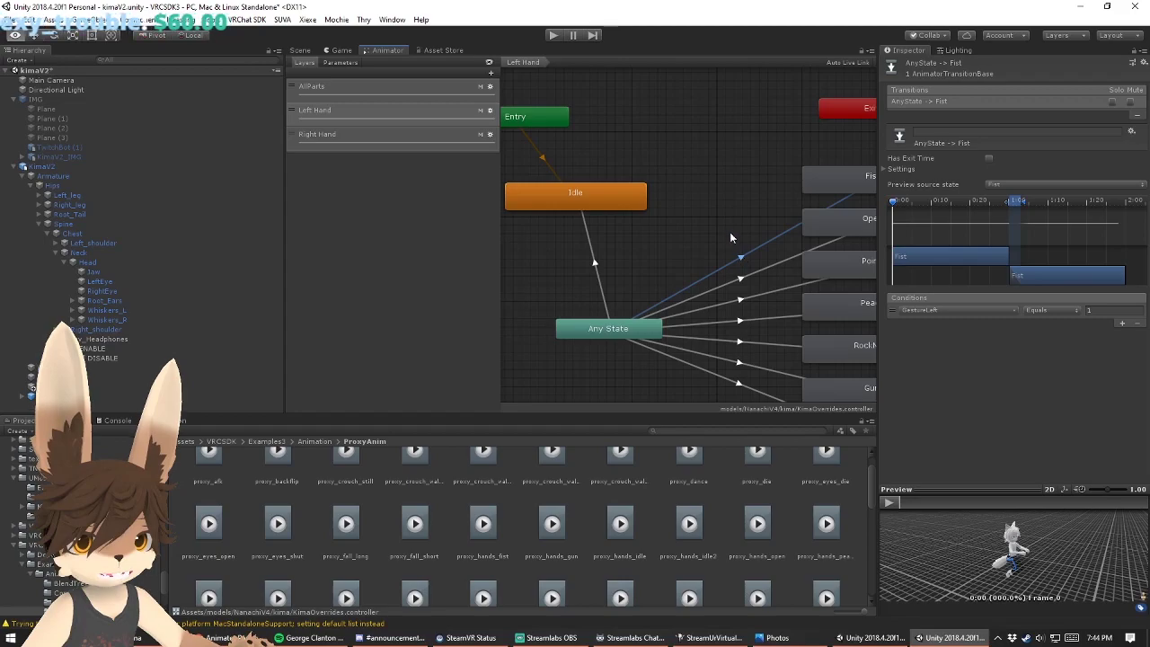
Step: Set the Fist state apart from the other Left Hand gesture states and inspect its transition from Any State
{"action": "middle_click_drag", "start_coordinate": [789, 253], "coordinate": [656, 262]}
{"action": "left_click_drag", "start_coordinate": [757, 194], "coordinate": [681, 165]}
{"action": "middle_click_drag", "start_coordinate": [660, 197], "coordinate": [858, 158]}
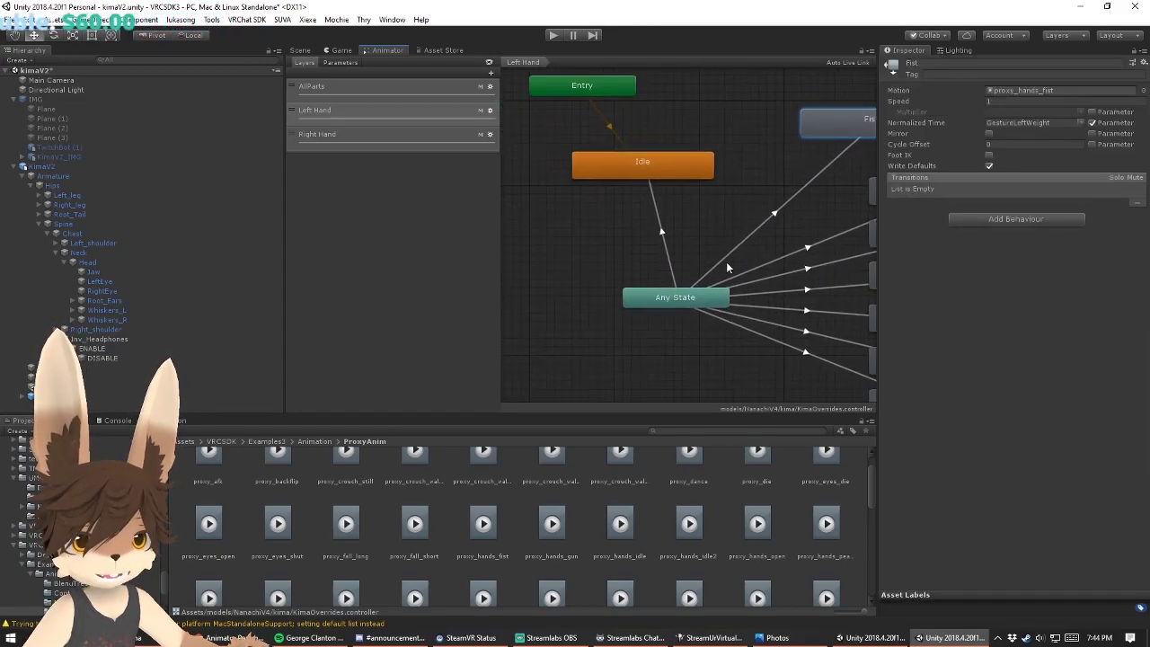
{"action": "middle_click_drag", "start_coordinate": [728, 267], "coordinate": [660, 305]}
{"action": "left_click", "coordinate": [602, 339]}
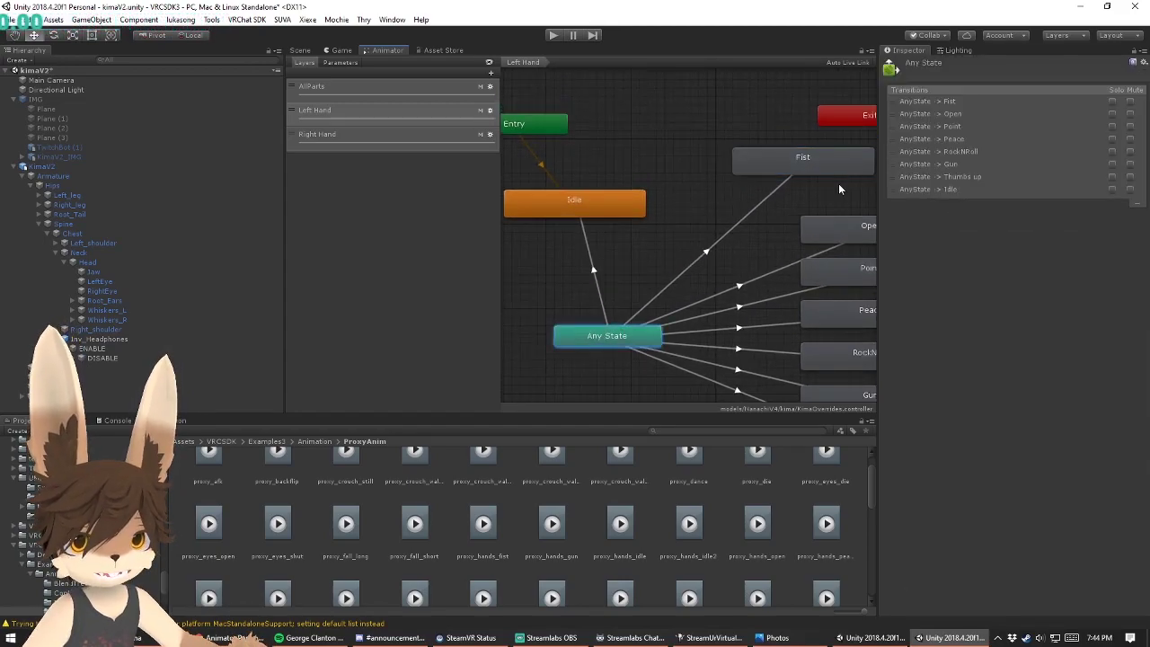
{"action": "scroll", "coordinate": [779, 269], "scroll_direction": "down", "scroll_amount": 3}
{"action": "middle_click_drag", "start_coordinate": [739, 261], "coordinate": [712, 260]}
{"action": "left_click", "coordinate": [712, 260]}
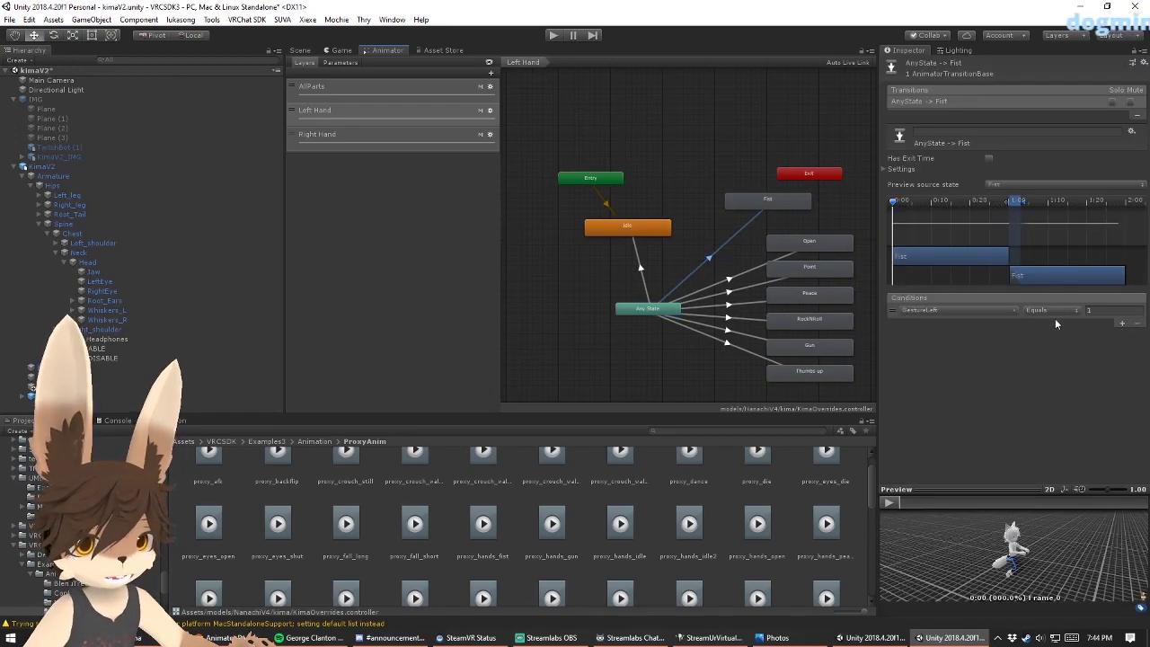
Step: Check the controller's gesture parameters again and return to the layer list
{"action": "left_click", "coordinate": [339, 51]}
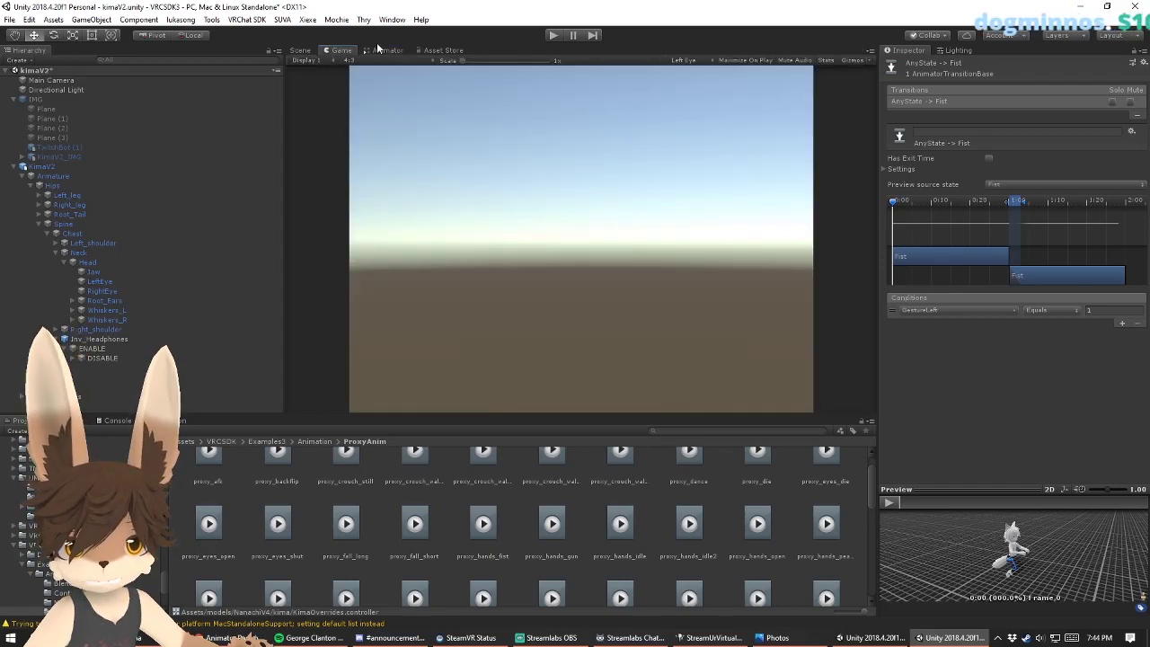
{"action": "left_click", "coordinate": [386, 51]}
{"action": "left_click", "coordinate": [332, 62]}
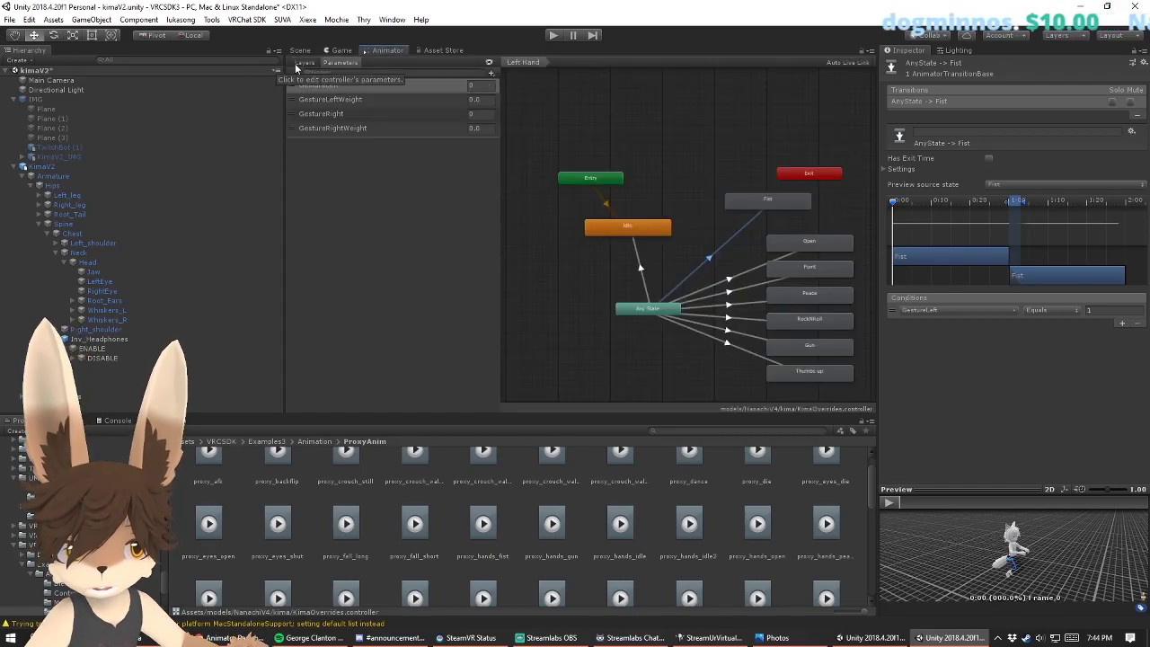
{"action": "left_click", "coordinate": [304, 63]}
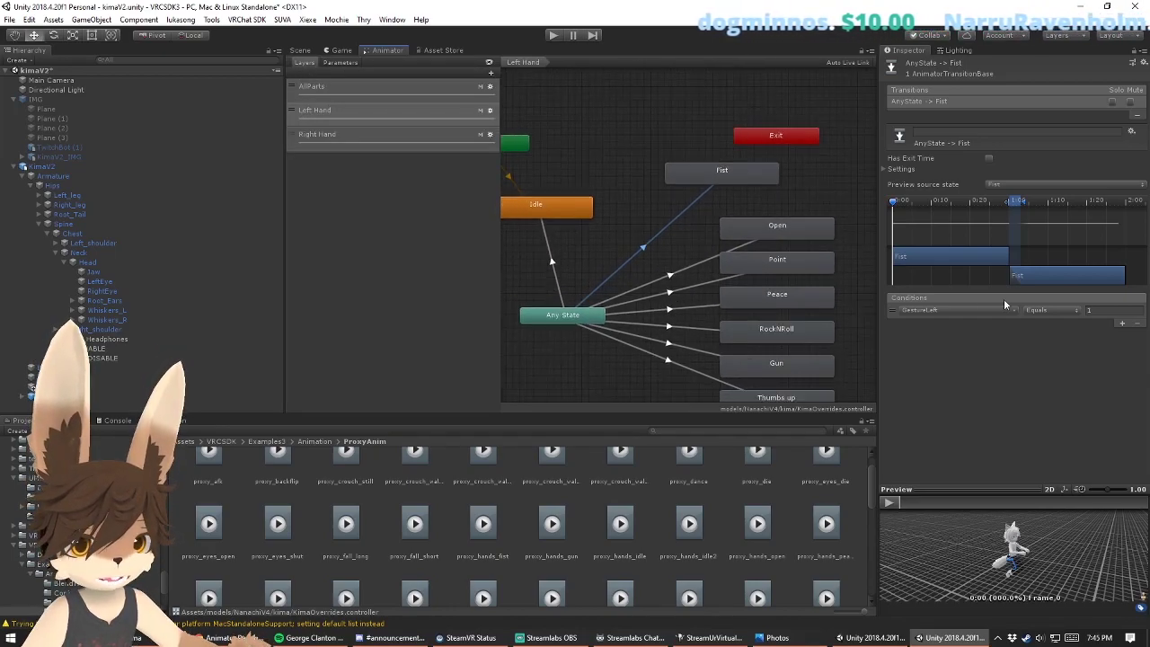
Step: Move the Fist state back above Open and check the Any State transitions to the other gesture states
{"action": "left_click_drag", "start_coordinate": [708, 183], "coordinate": [763, 191]}
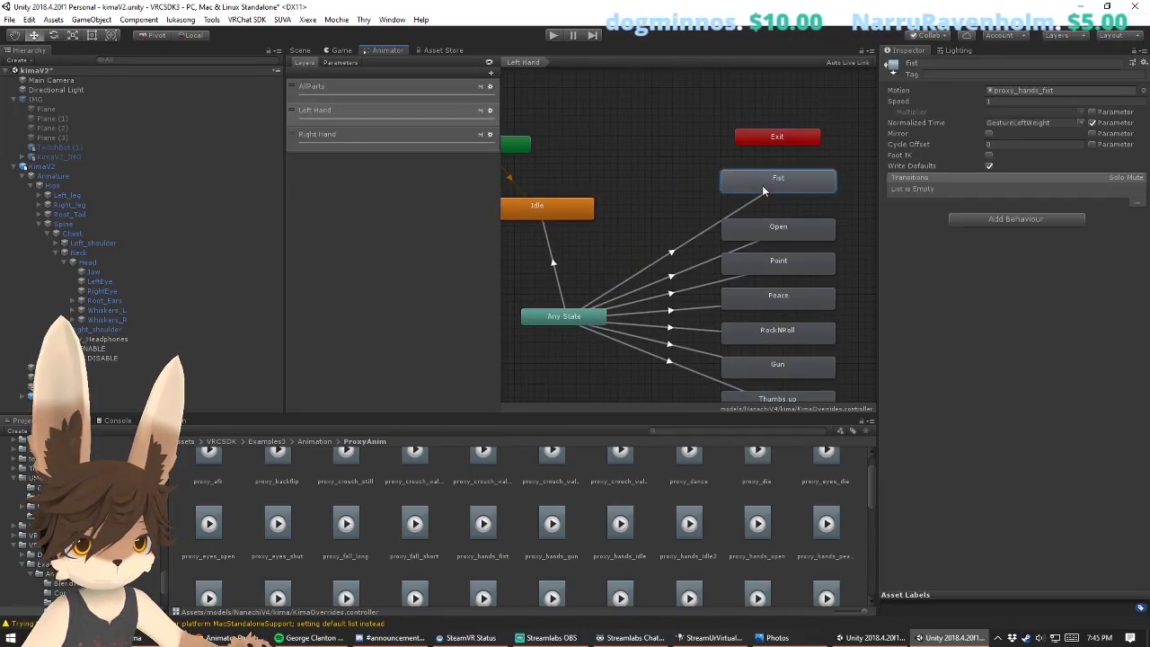
{"action": "left_click", "coordinate": [681, 227]}
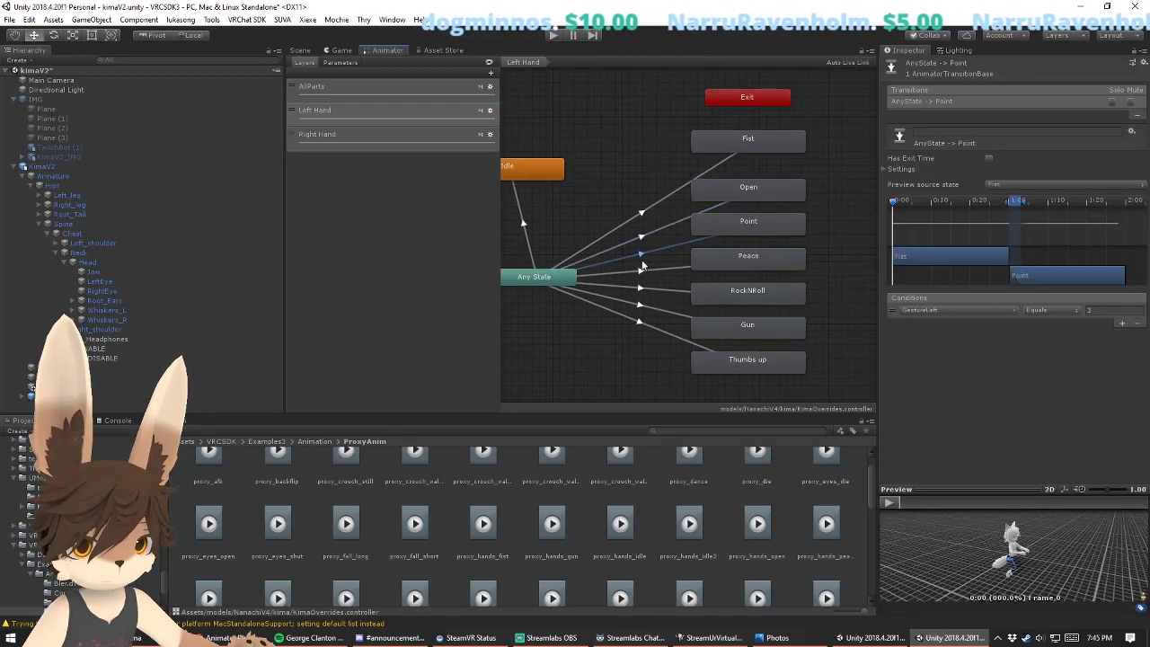
{"action": "left_click", "coordinate": [635, 326]}
{"action": "left_click", "coordinate": [627, 348]}
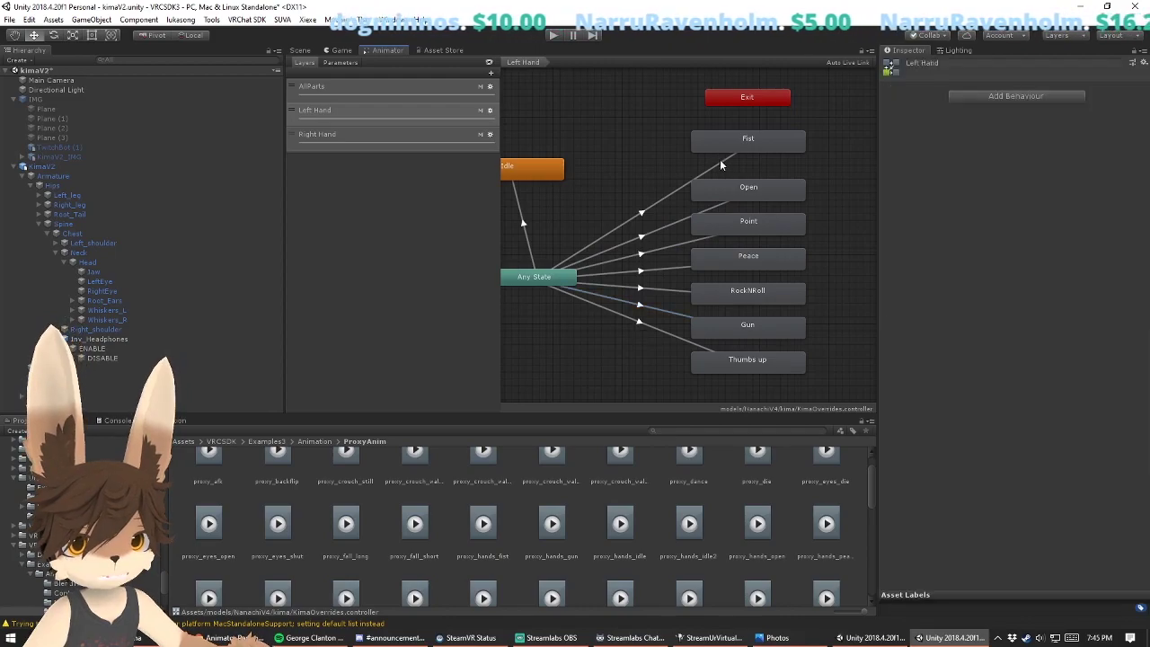
{"action": "middle_click_drag", "start_coordinate": [627, 252], "coordinate": [686, 267]}
{"action": "left_click", "coordinate": [618, 289]}
{"action": "left_click", "coordinate": [824, 156]}
{"action": "middle_click_drag", "start_coordinate": [824, 157], "coordinate": [703, 188]}
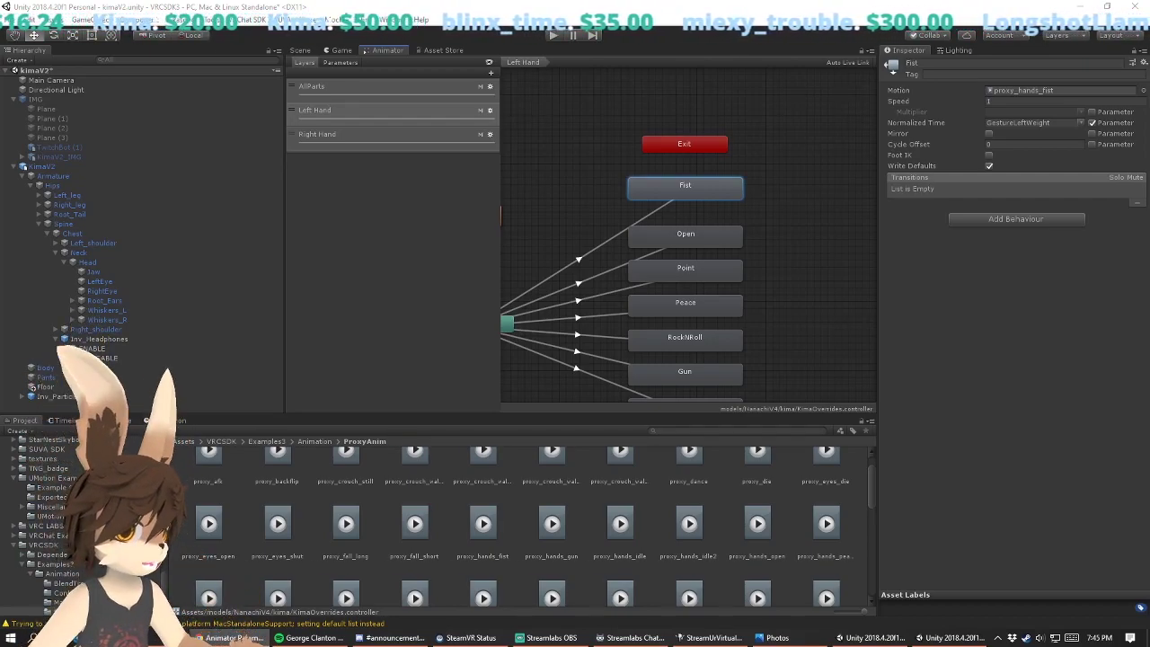
{"action": "middle_click_drag", "start_coordinate": [552, 181], "coordinate": [660, 151]}
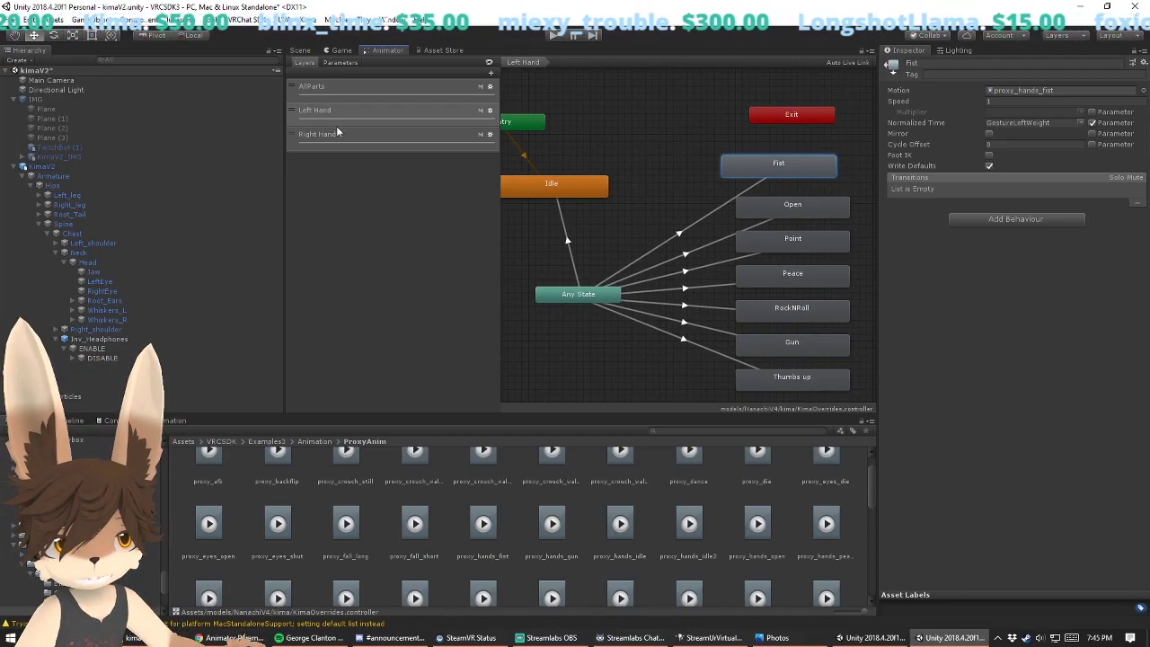
Step: Locate the KimaV2 prefab asset's folder in an enlarged project browser and reopen the KimaOverrides controller from it
{"action": "left_click", "coordinate": [300, 50]}
{"action": "scroll", "coordinate": [580, 404], "scroll_direction": "down", "scroll_amount": 3}
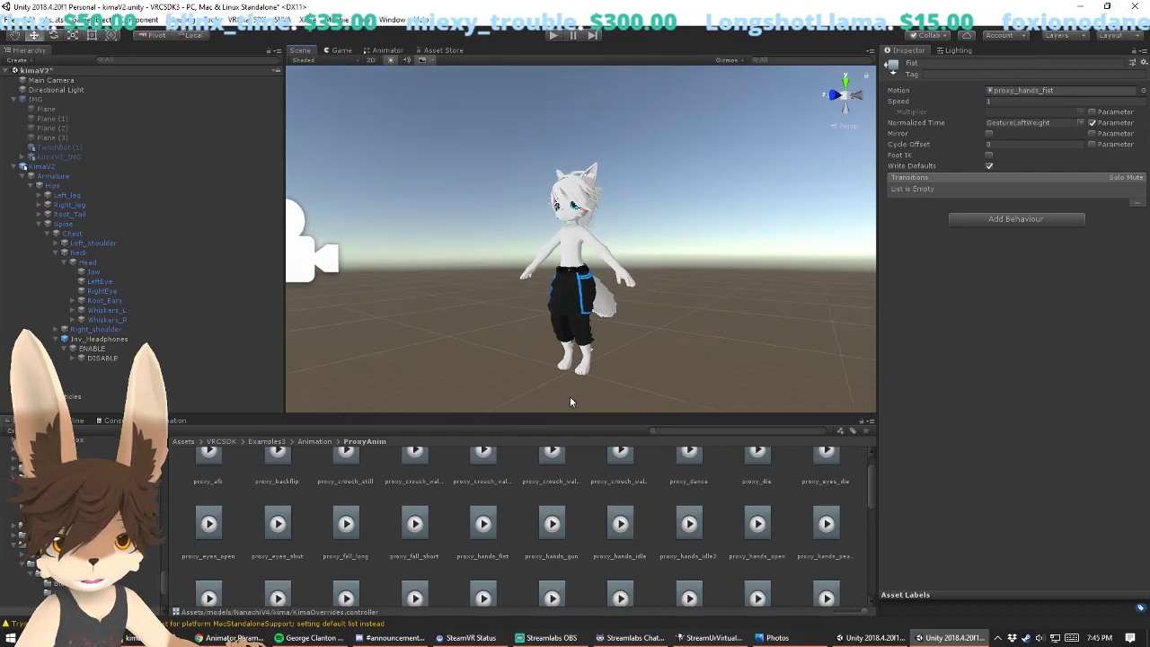
{"action": "right_click", "coordinate": [62, 166]}
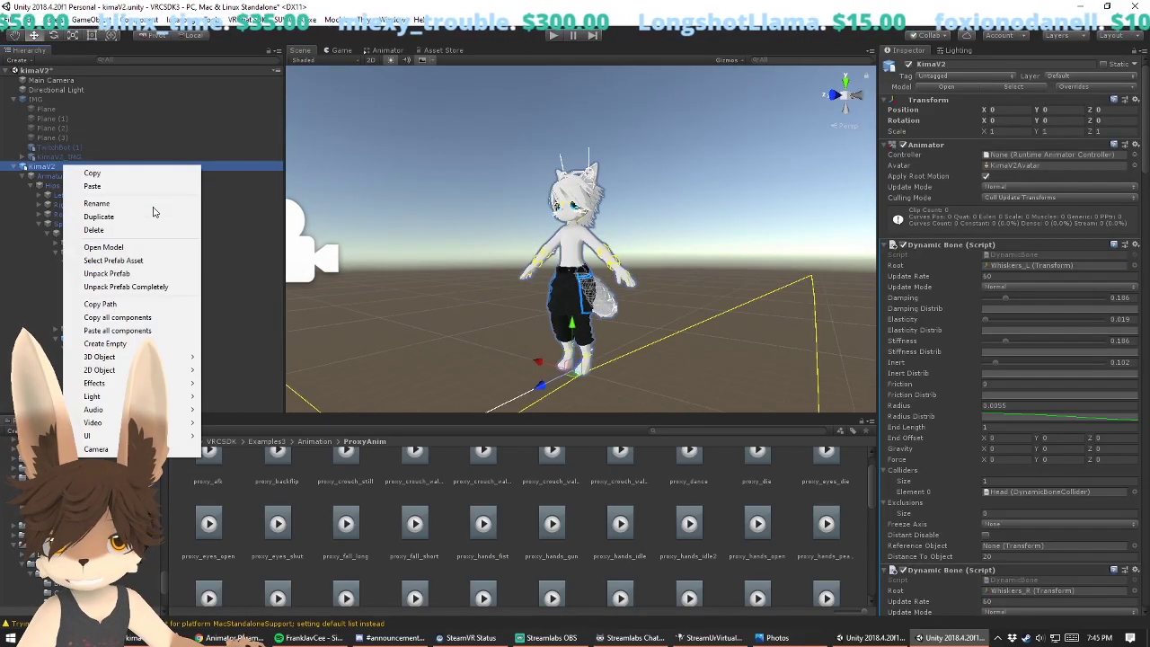
{"action": "left_click", "coordinate": [117, 260]}
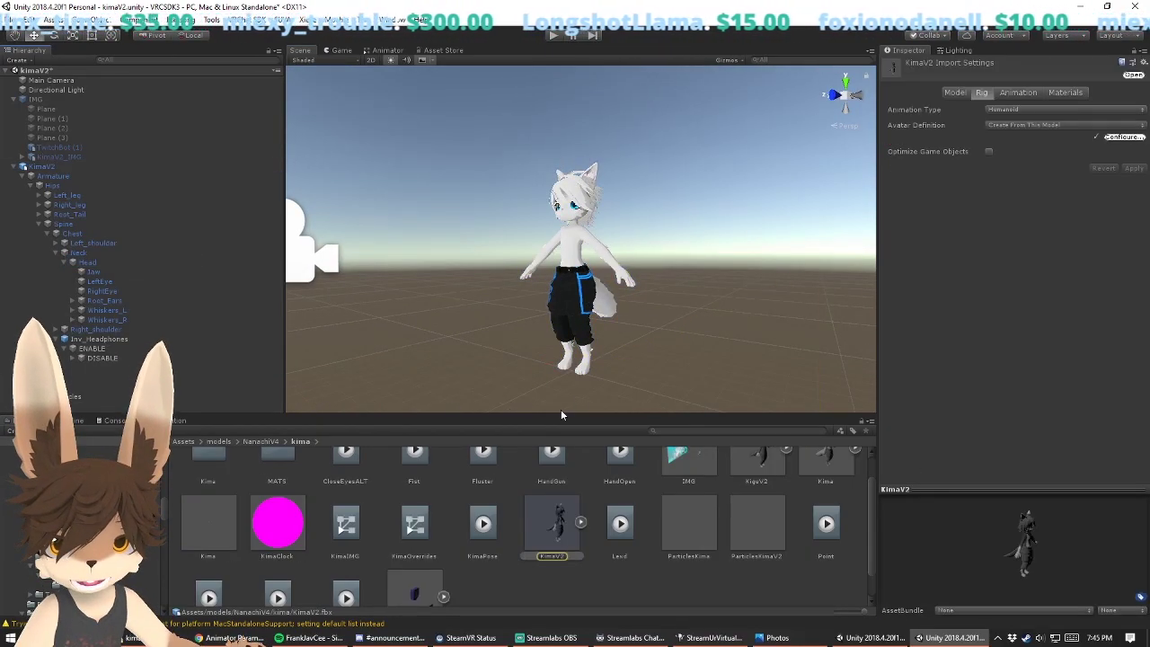
{"action": "left_click_drag", "start_coordinate": [560, 415], "coordinate": [564, 326]}
{"action": "left_click", "coordinate": [416, 473]}
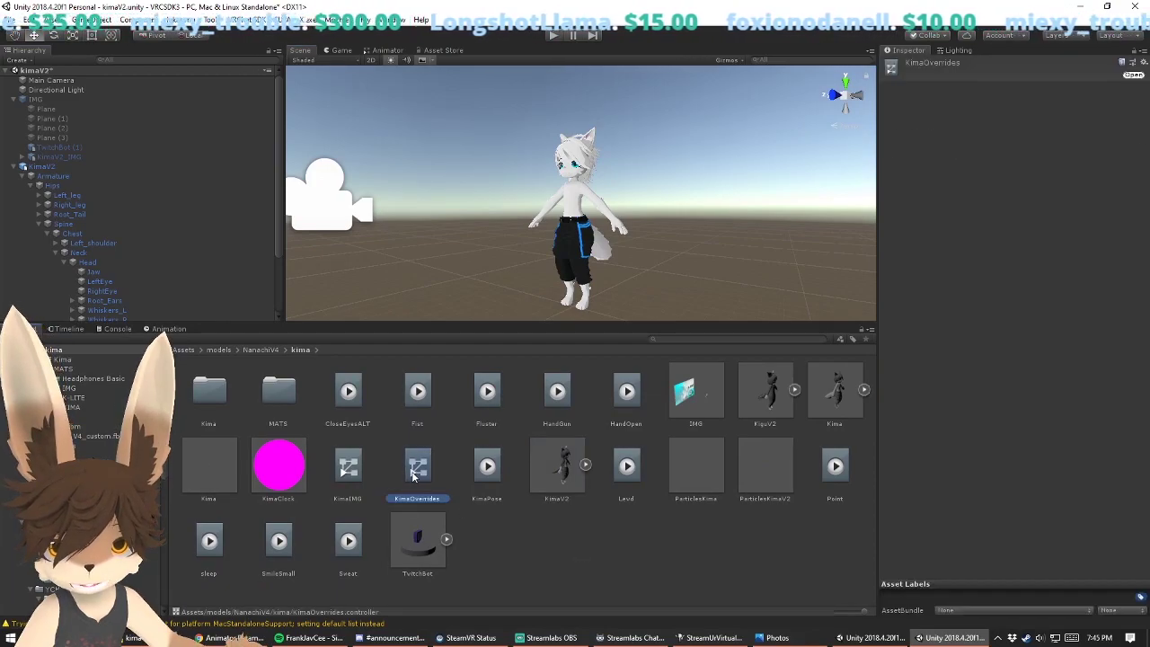
{"action": "double_click", "coordinate": [415, 474]}
{"action": "middle_click_drag", "start_coordinate": [753, 187], "coordinate": [727, 160]}
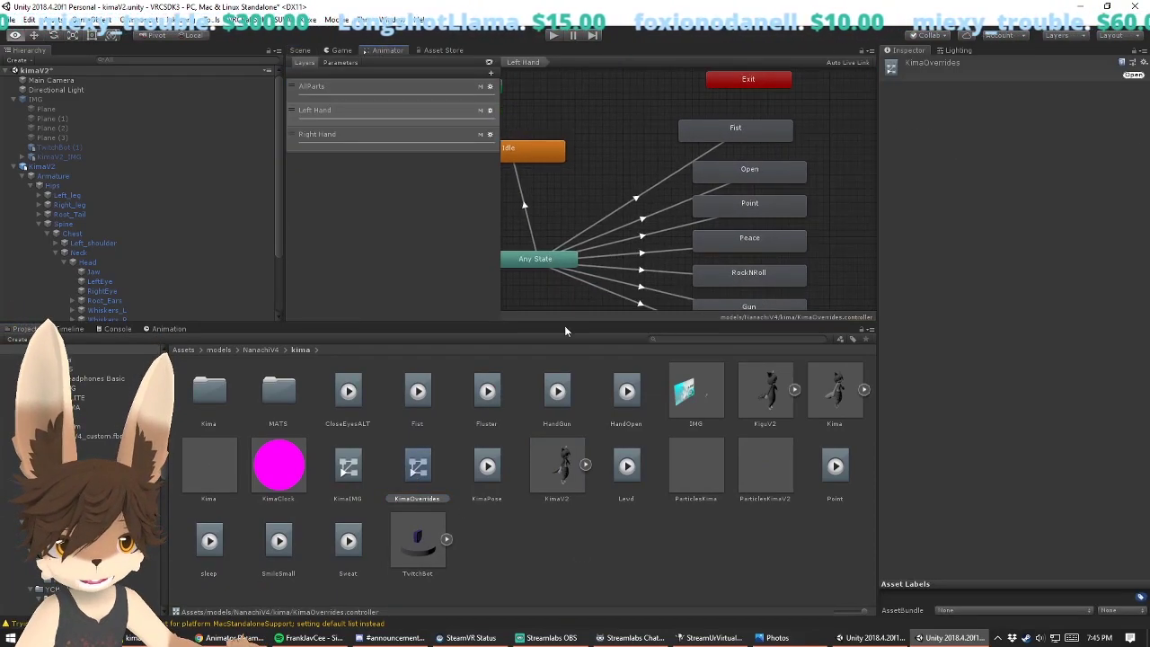
Step: Switch to the VRCSDK2 project, inspect the clips assigned in KimaOverridesV2 beside the KimaV2 asset, and return to the VRCSDK3 project
{"action": "left_click", "coordinate": [870, 638]}
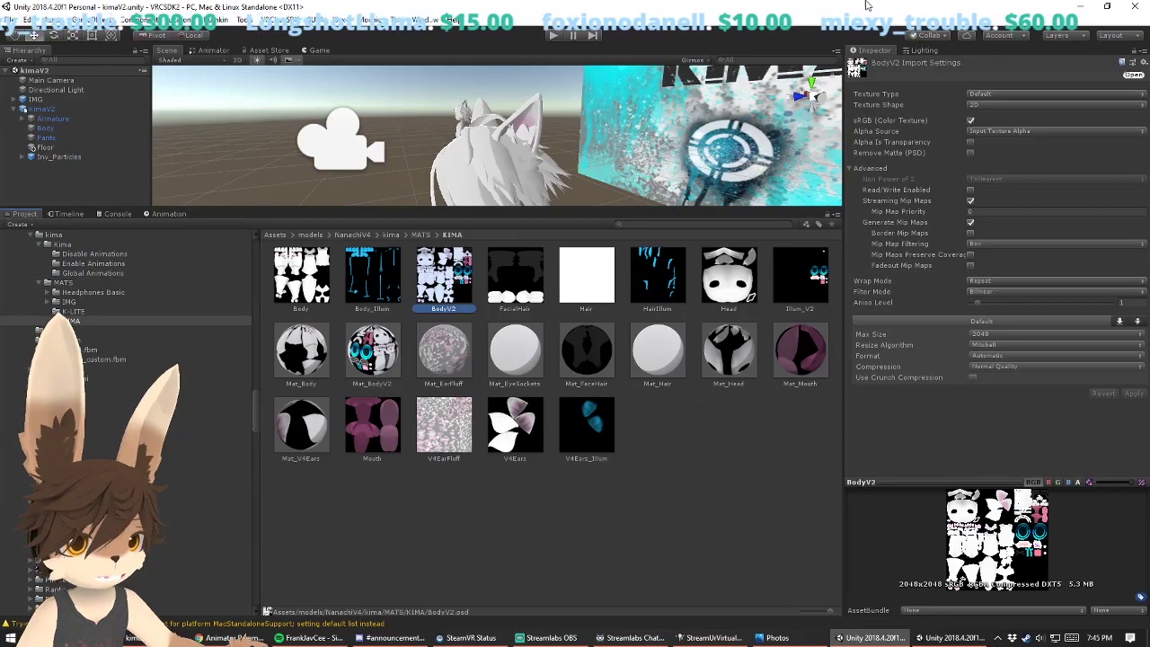
{"action": "right_click", "coordinate": [73, 111]}
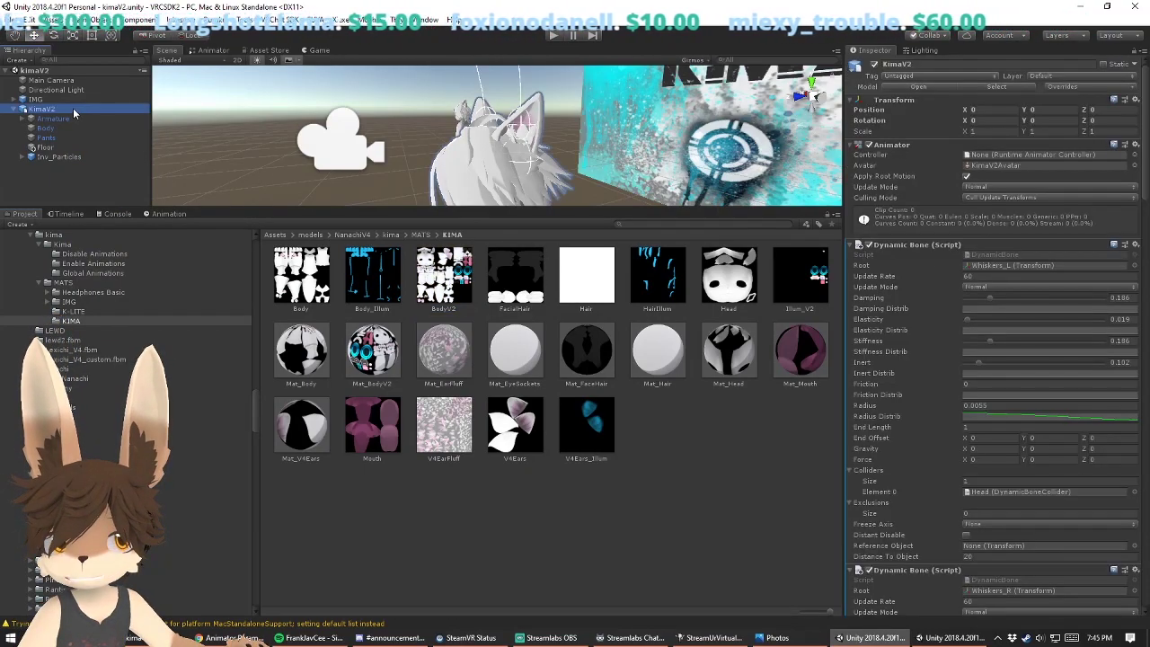
{"action": "left_click", "coordinate": [148, 206]}
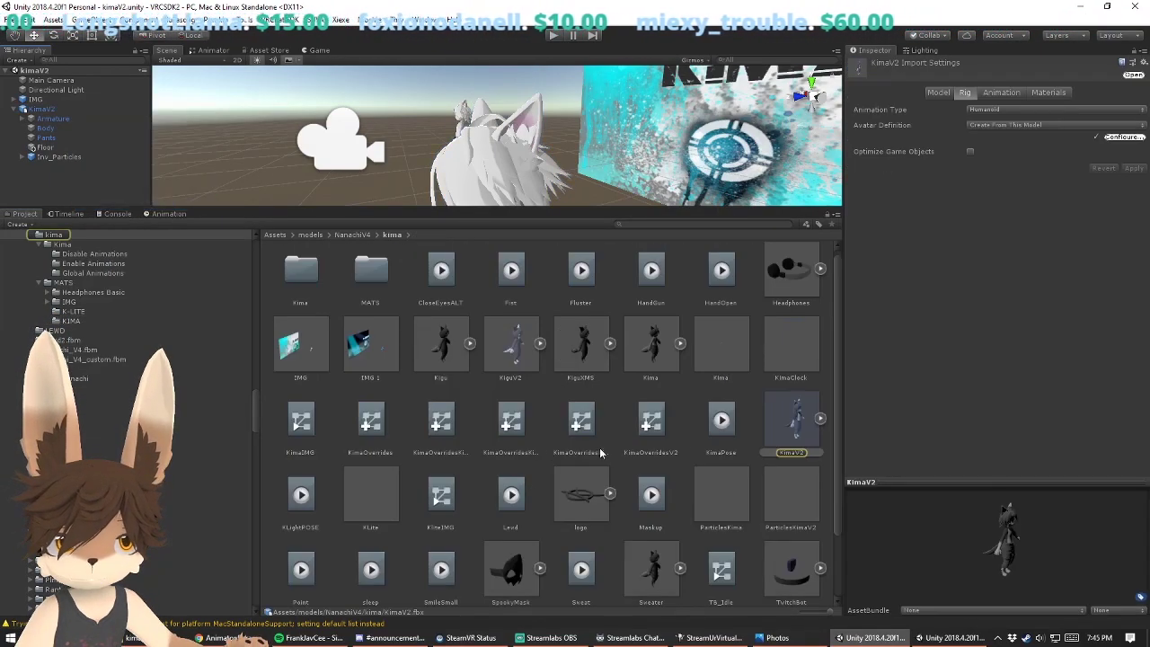
{"action": "scroll", "coordinate": [693, 454], "scroll_direction": "down", "scroll_amount": 1}
{"action": "left_click", "coordinate": [634, 388]}
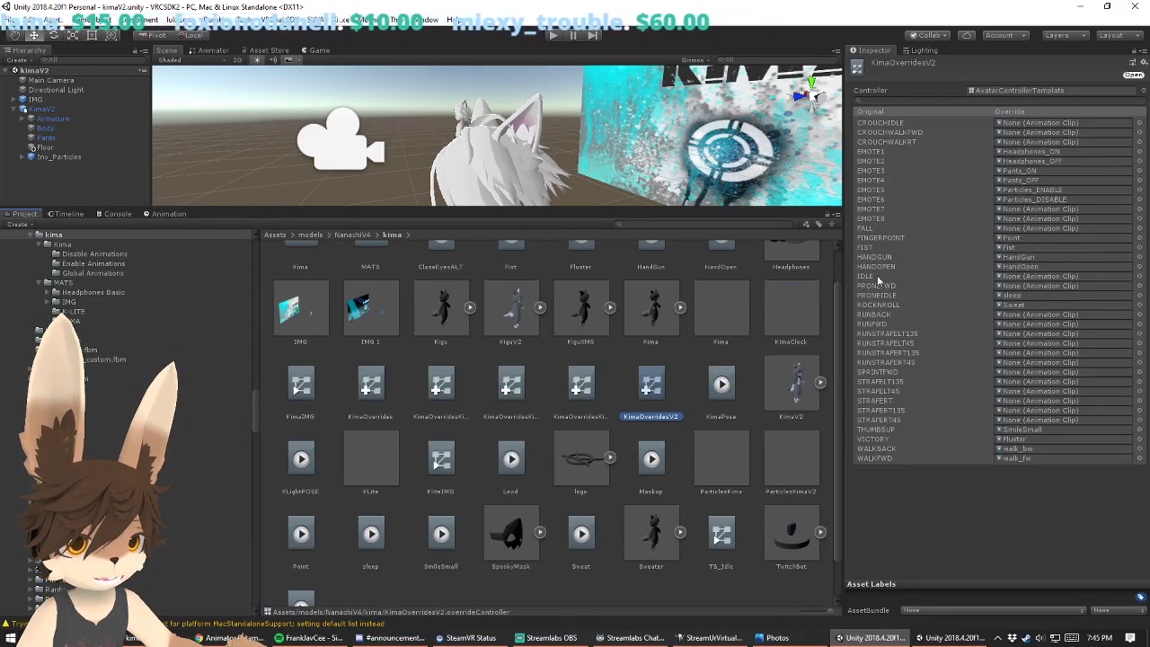
{"action": "left_click_drag", "start_coordinate": [869, 17], "coordinate": [1149, 359]}
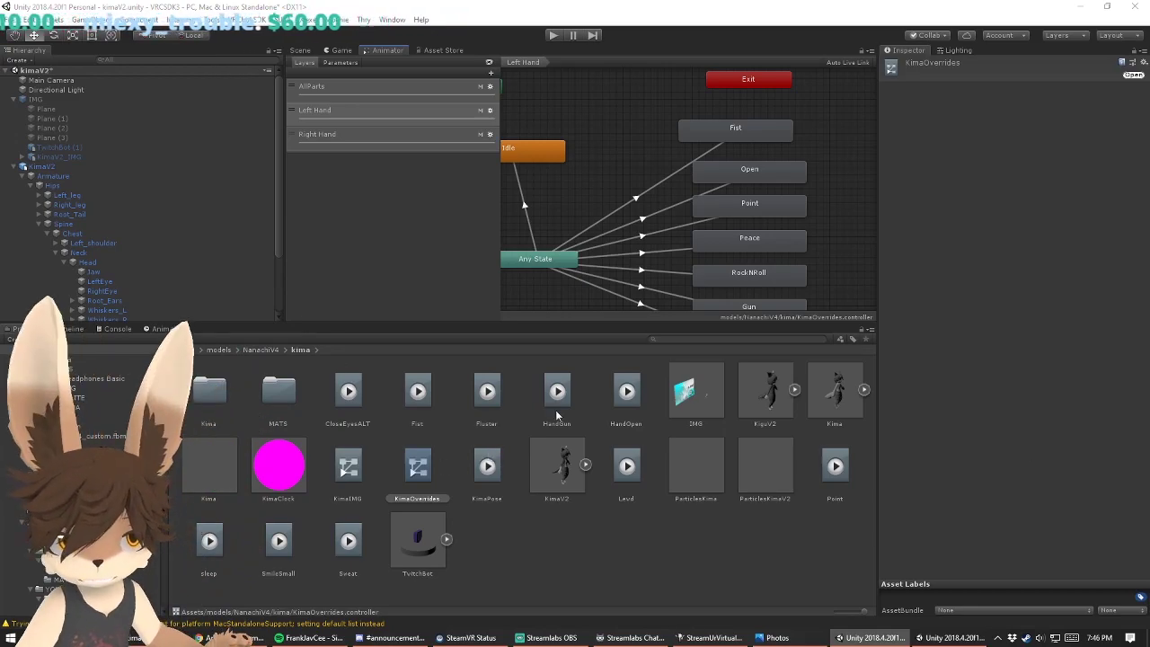
Step: Replace the Left Hand Point state's motion with the Point clip from the kima folder
{"action": "scroll", "coordinate": [769, 196], "scroll_direction": "down", "scroll_amount": 1}
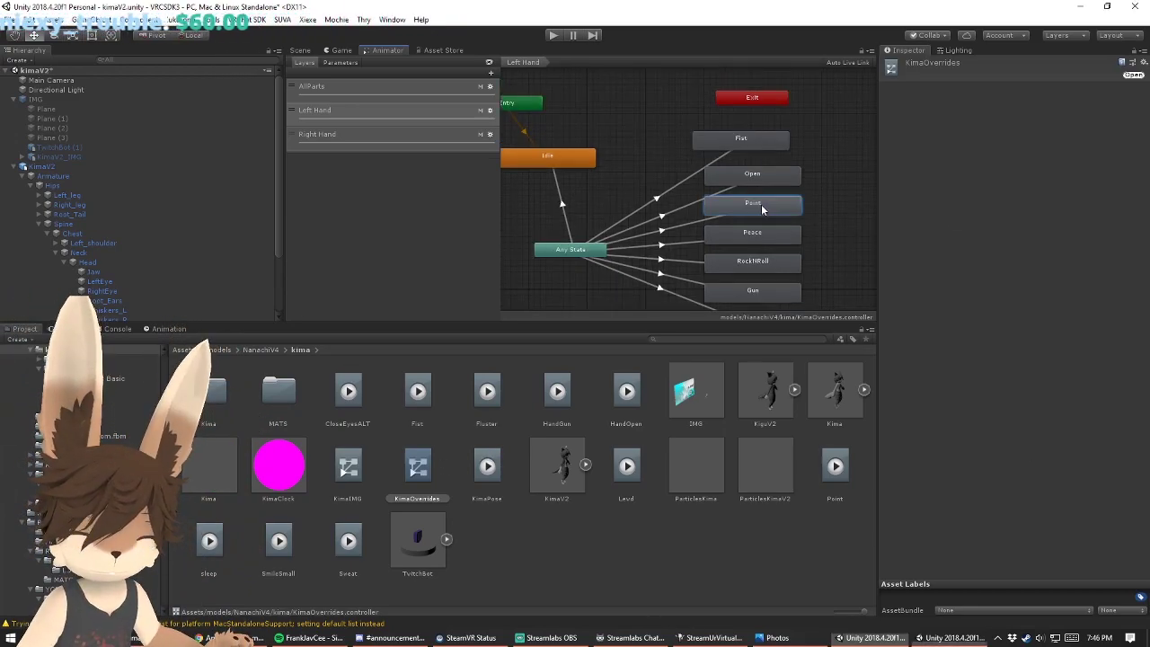
{"action": "left_click", "coordinate": [760, 206]}
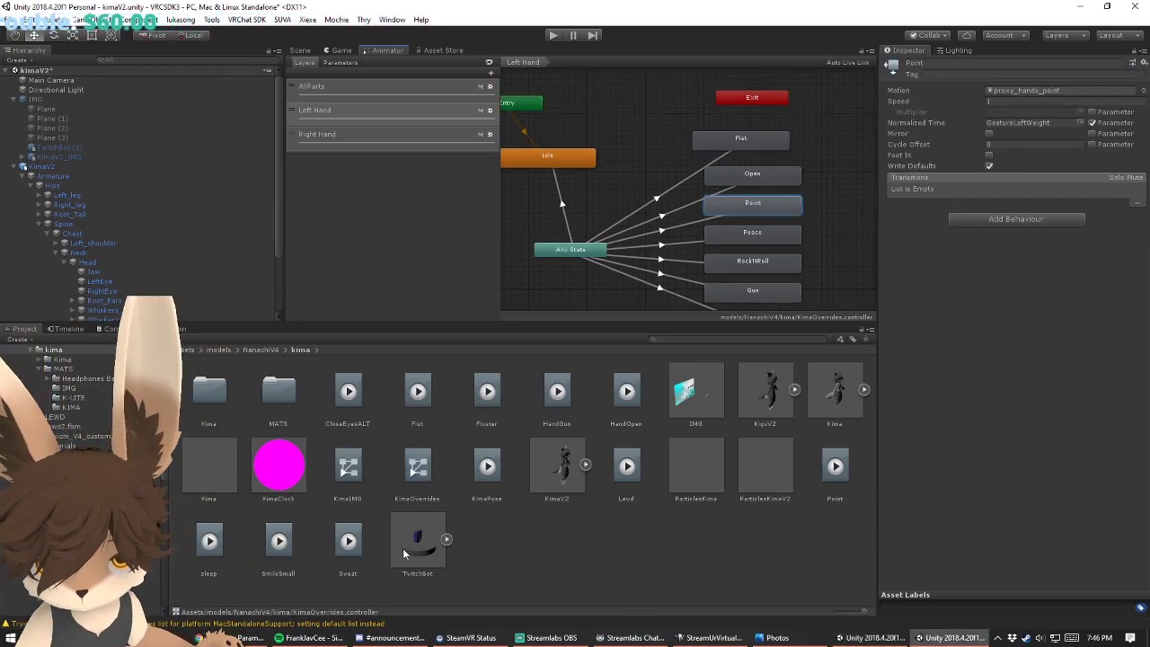
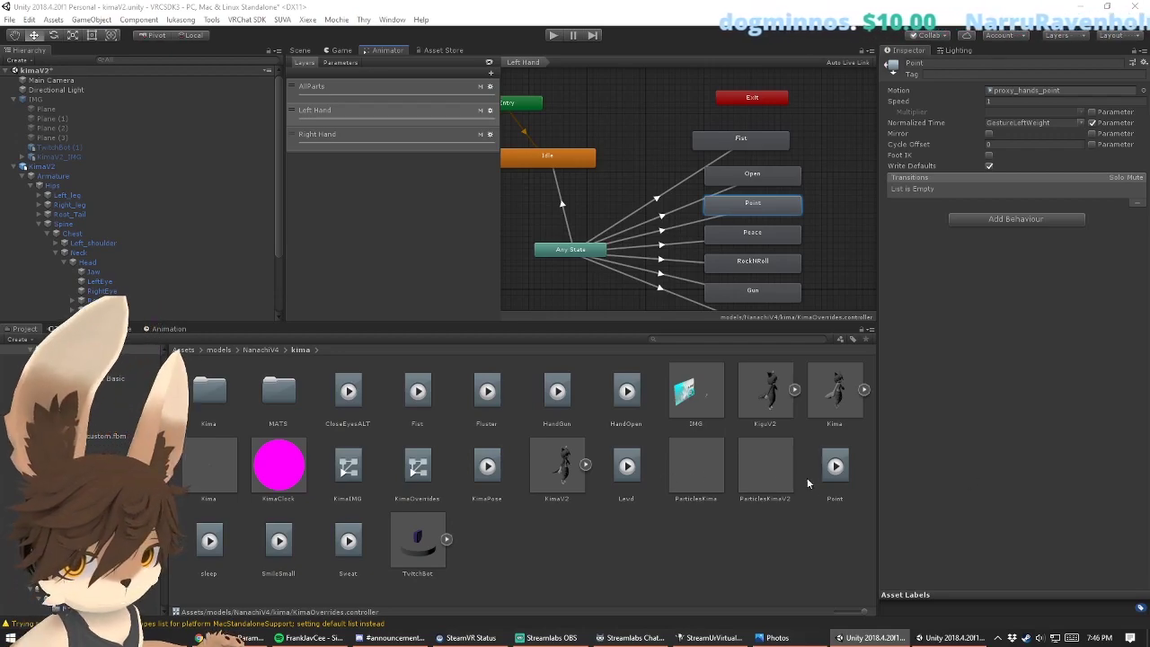
{"action": "left_click_drag", "start_coordinate": [841, 484], "coordinate": [972, 208]}
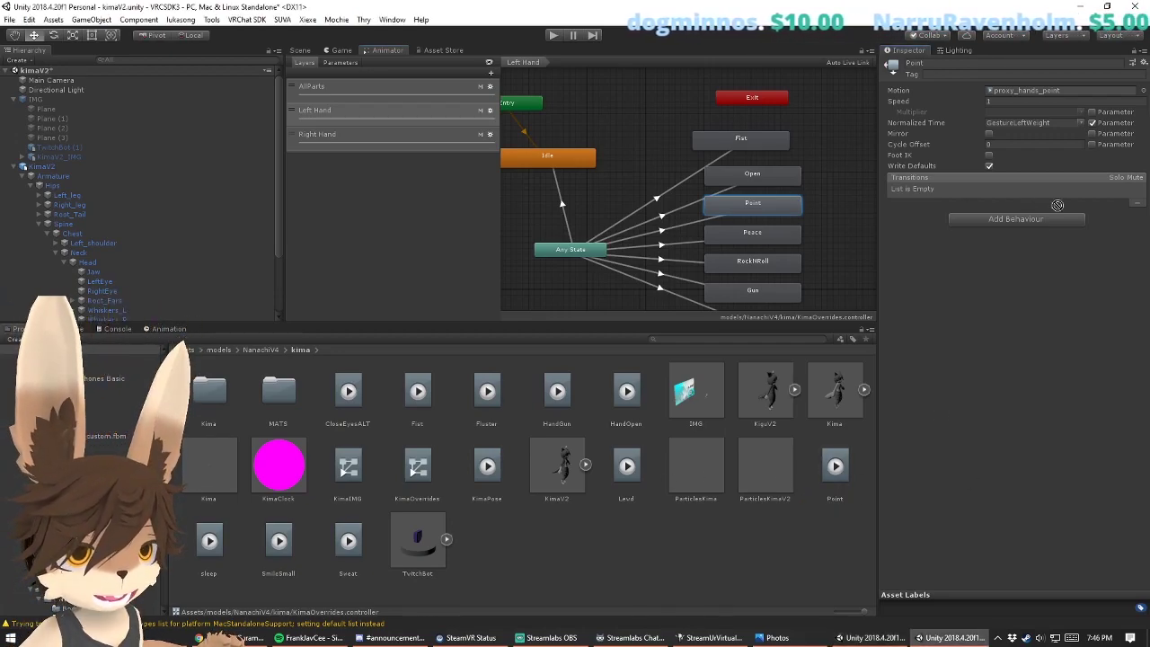
{"action": "left_click_drag", "start_coordinate": [1018, 96], "coordinate": [1022, 98]}
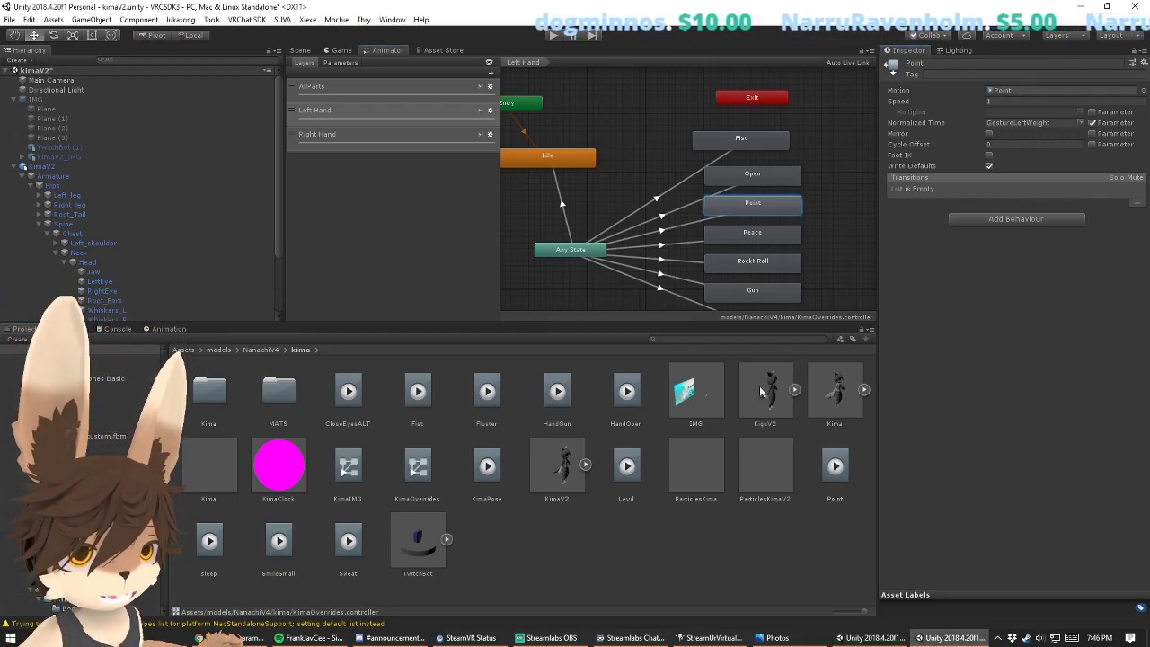
Step: Replace the Left Hand Fist state's motion with the Fist clip from the kima folder
{"action": "left_click", "coordinate": [753, 179]}
{"action": "left_click_drag", "start_coordinate": [828, 474], "coordinate": [845, 503]}
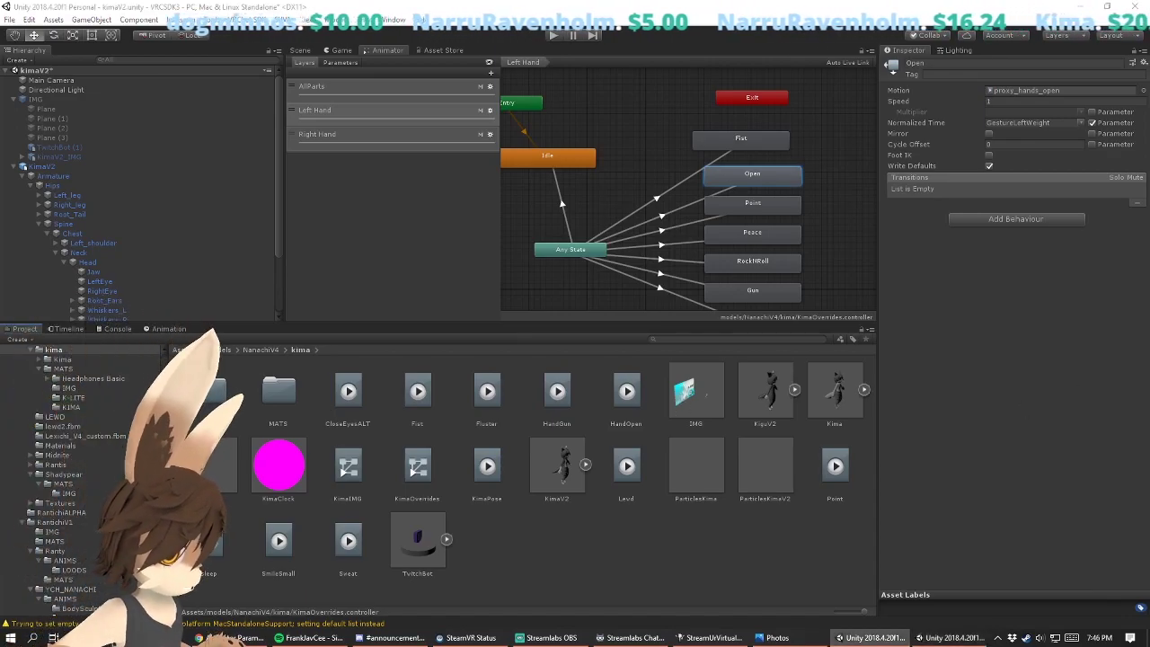
{"action": "left_click", "coordinate": [741, 140]}
{"action": "left_click_drag", "start_coordinate": [419, 394], "coordinate": [1024, 90]}
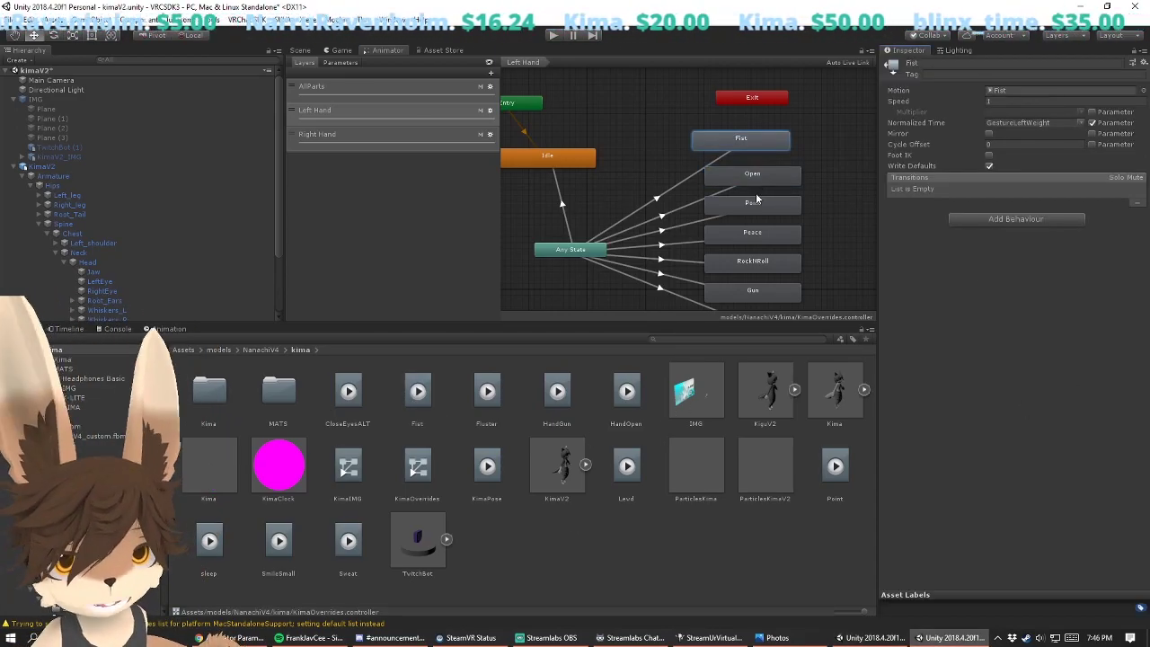
Step: Assign custom clips from the kima folder as the motions of the Peace and RockNRoll states
{"action": "left_click", "coordinate": [757, 206]}
{"action": "left_click", "coordinate": [752, 235]}
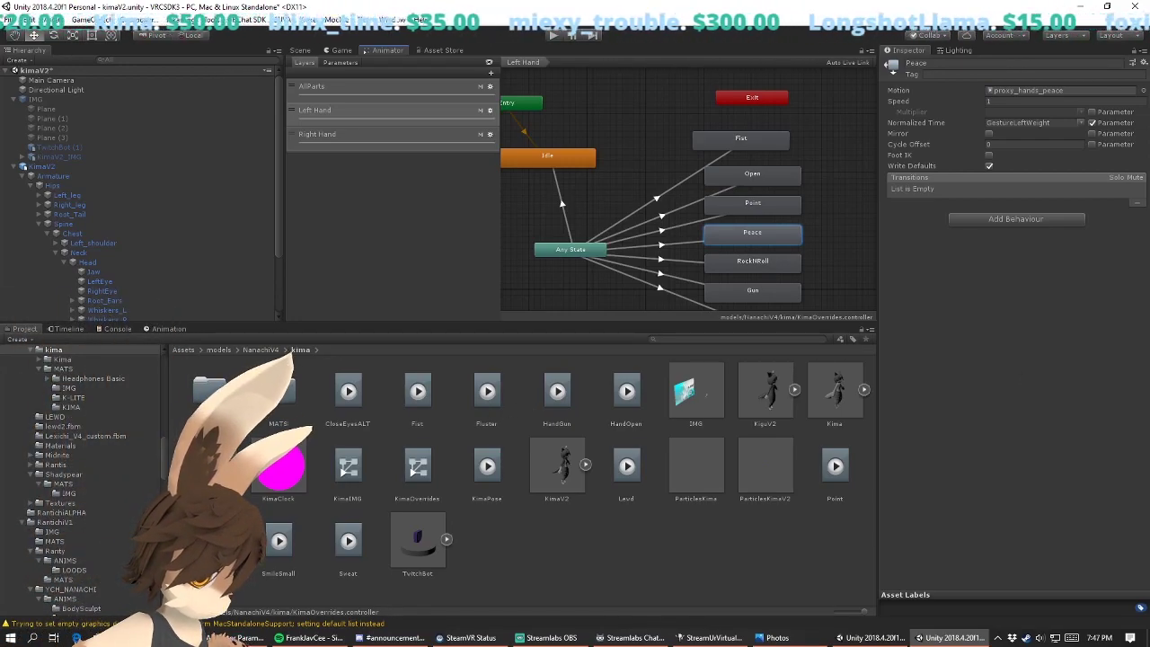
{"action": "left_click_drag", "start_coordinate": [1149, 98], "coordinate": [1033, 92]}
{"action": "left_click", "coordinate": [753, 262]}
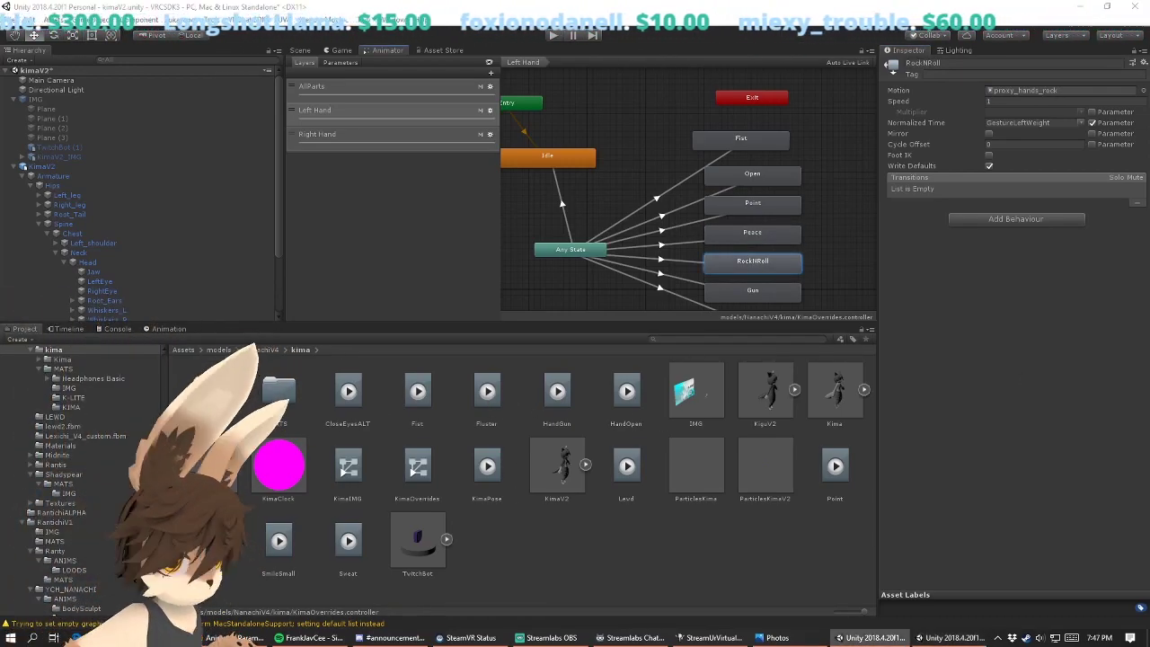
{"action": "left_click_drag", "start_coordinate": [216, 546], "coordinate": [1030, 92]}
Step: Select the Gun state, look up the HANDGUN override in the VRCSDK2 project's KimaOverridesV2, and return to the VRCSDK3 project
{"action": "scroll", "coordinate": [802, 253], "scroll_direction": "down", "scroll_amount": 1}
{"action": "left_click", "coordinate": [759, 289]}
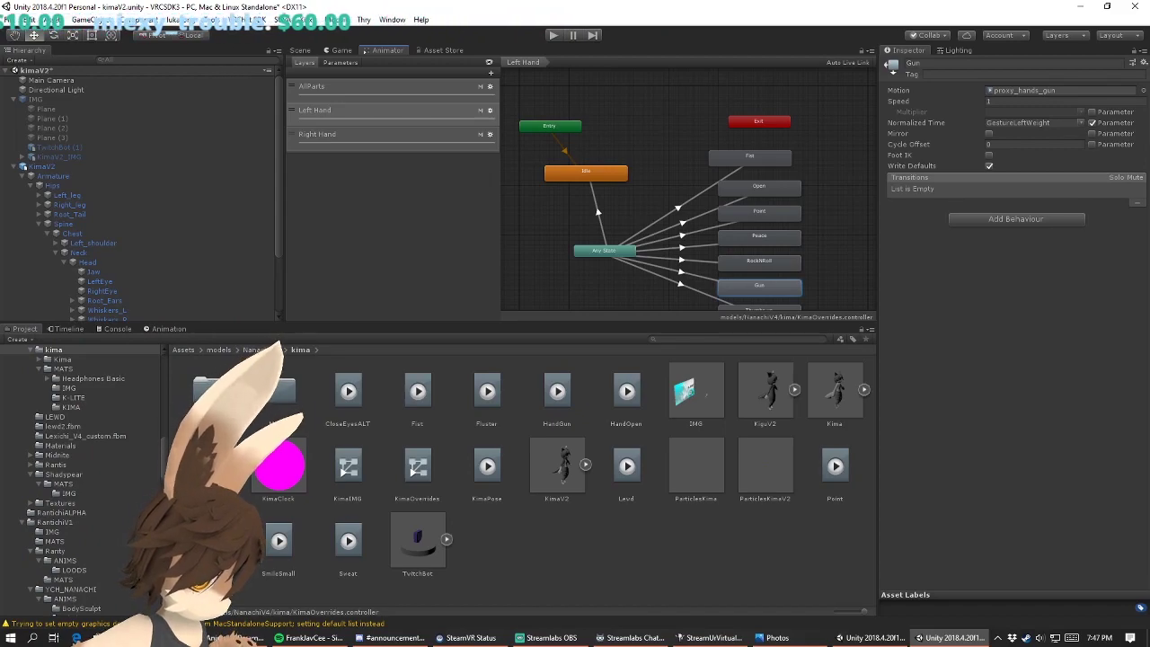
{"action": "left_click", "coordinate": [870, 638]}
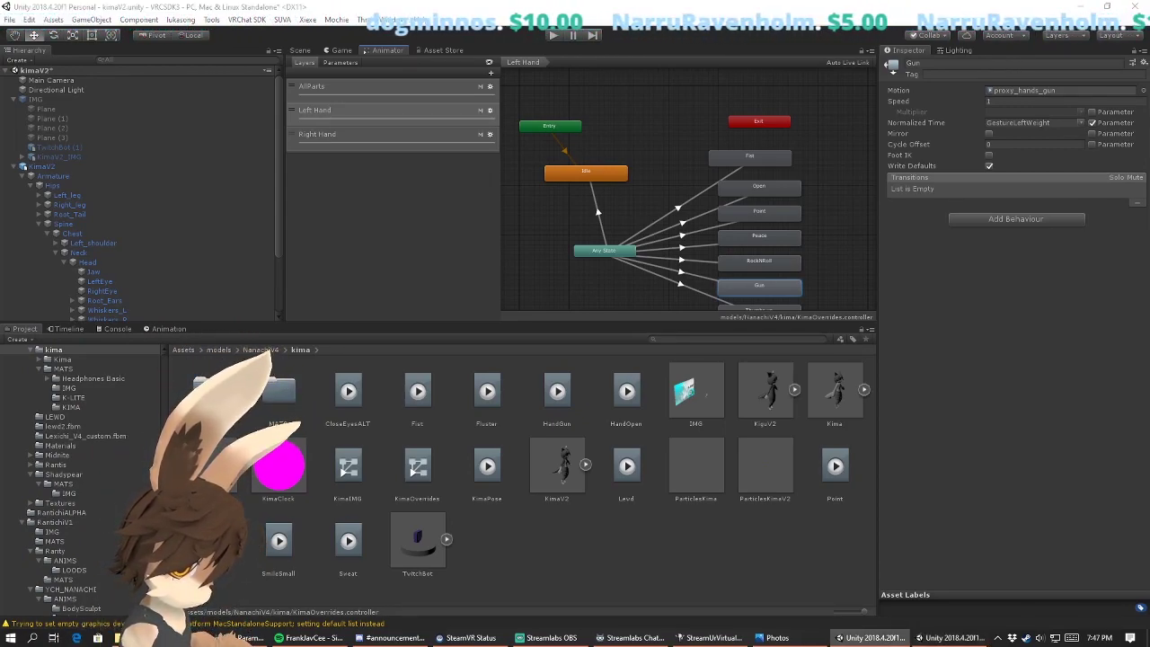
{"action": "left_click_drag", "start_coordinate": [1149, 5], "coordinate": [639, 4]}
{"action": "left_click", "coordinate": [889, 295]}
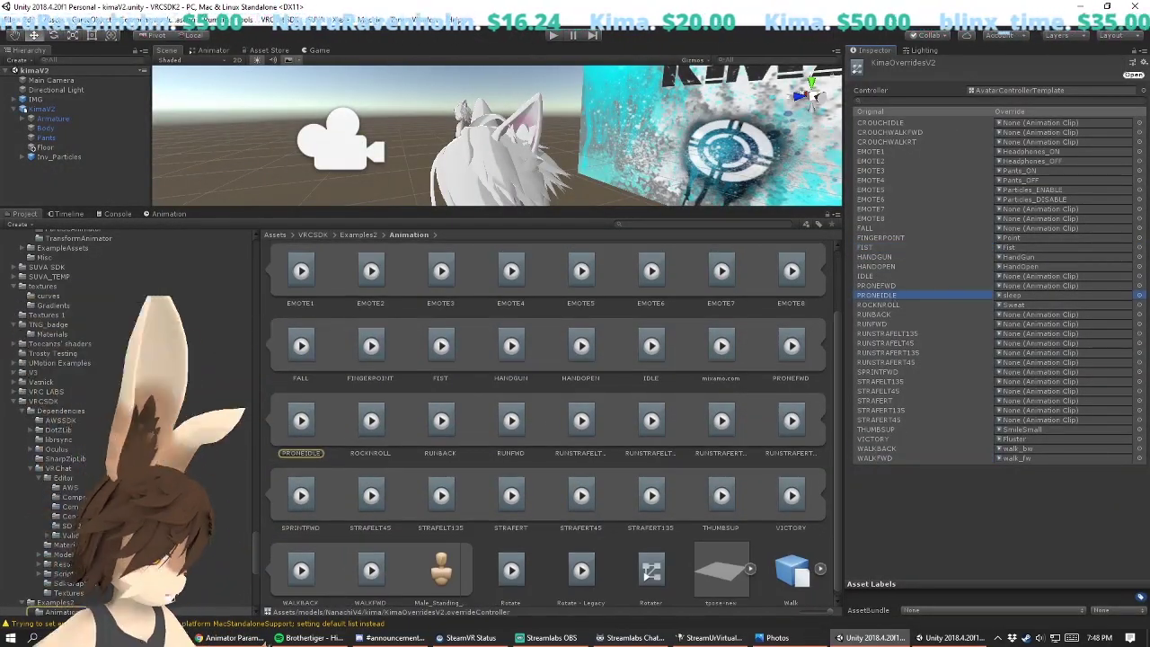
{"action": "left_click_drag", "start_coordinate": [970, 5], "coordinate": [826, 1]}
{"action": "left_click", "coordinate": [894, 258]}
{"action": "key", "text": "alt+Tab"}
Step: Set the Thumbs up state's motion to the SmileSmall clip and reopen the Left Hand layer
{"action": "middle_click_drag", "start_coordinate": [789, 251], "coordinate": [771, 206]}
{"action": "left_click", "coordinate": [742, 252]}
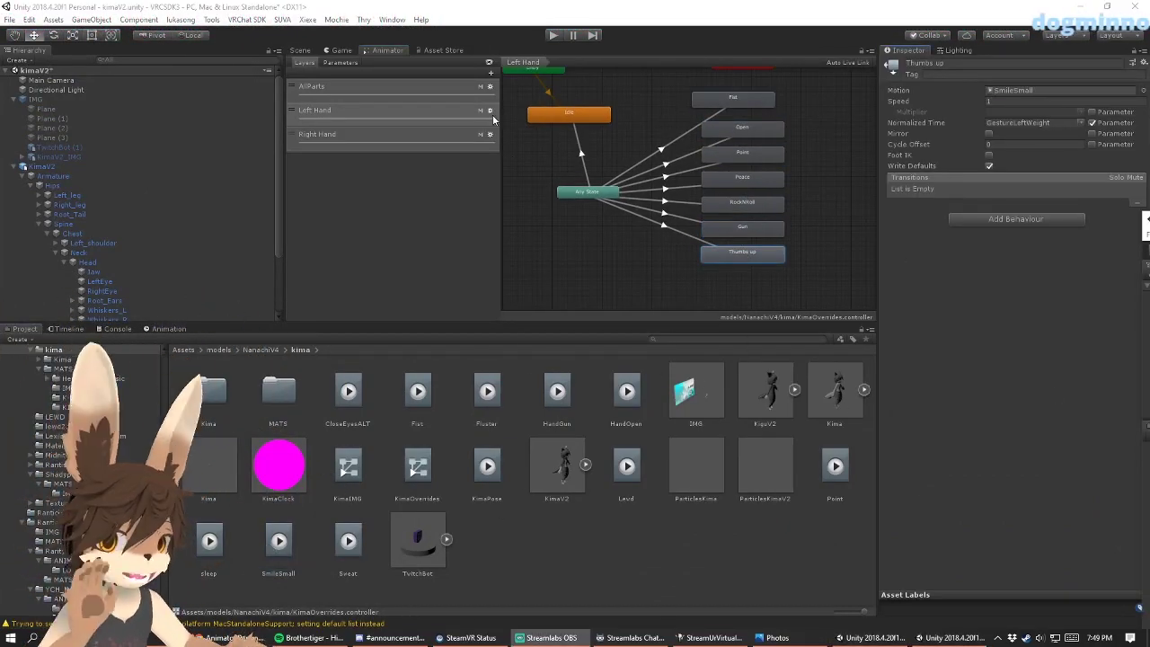
{"action": "left_click", "coordinate": [318, 134]}
{"action": "left_click", "coordinate": [315, 110]}
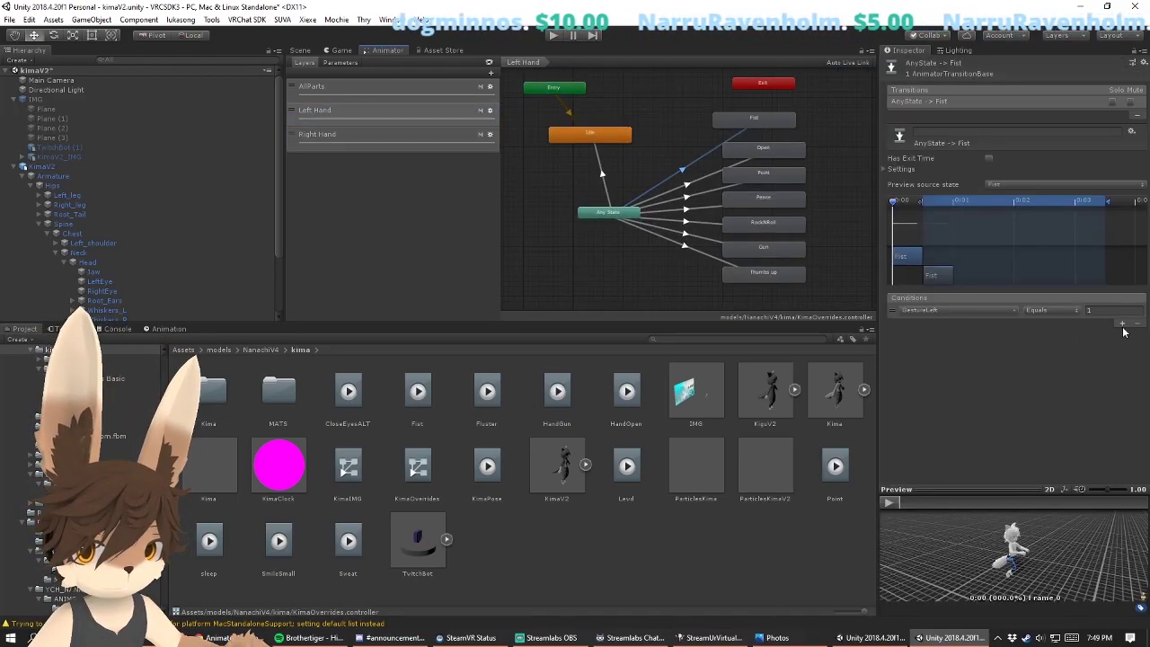
Step: Check the Left Hand layer's transition from Any State to Fist and its GestureLeft condition
{"action": "left_click", "coordinate": [750, 121]}
{"action": "left_click", "coordinate": [687, 177]}
{"action": "left_click", "coordinate": [684, 170]}
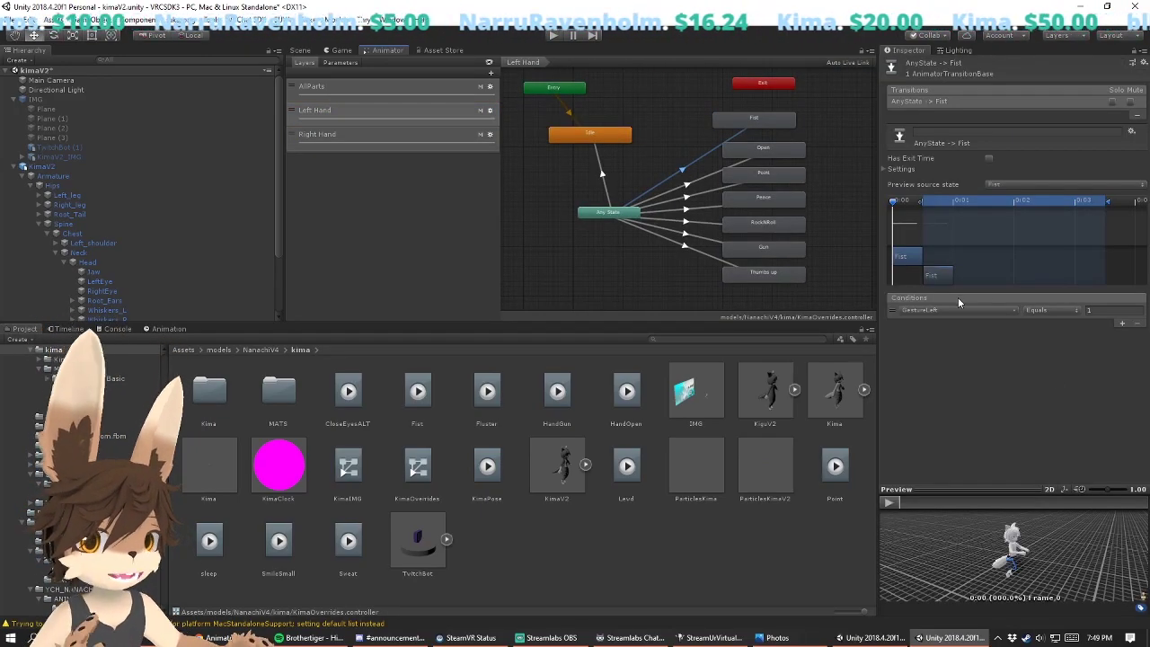
Step: In the Right Hand layer, replace the proxy motions of the gesture states with kima folder clips, using HandGun for the Gun state
{"action": "left_click", "coordinate": [354, 132]}
{"action": "left_click", "coordinate": [866, 93]}
{"action": "middle_click_drag", "start_coordinate": [866, 94], "coordinate": [743, 137]}
{"action": "left_click", "coordinate": [751, 166]}
{"action": "left_click", "coordinate": [753, 188]}
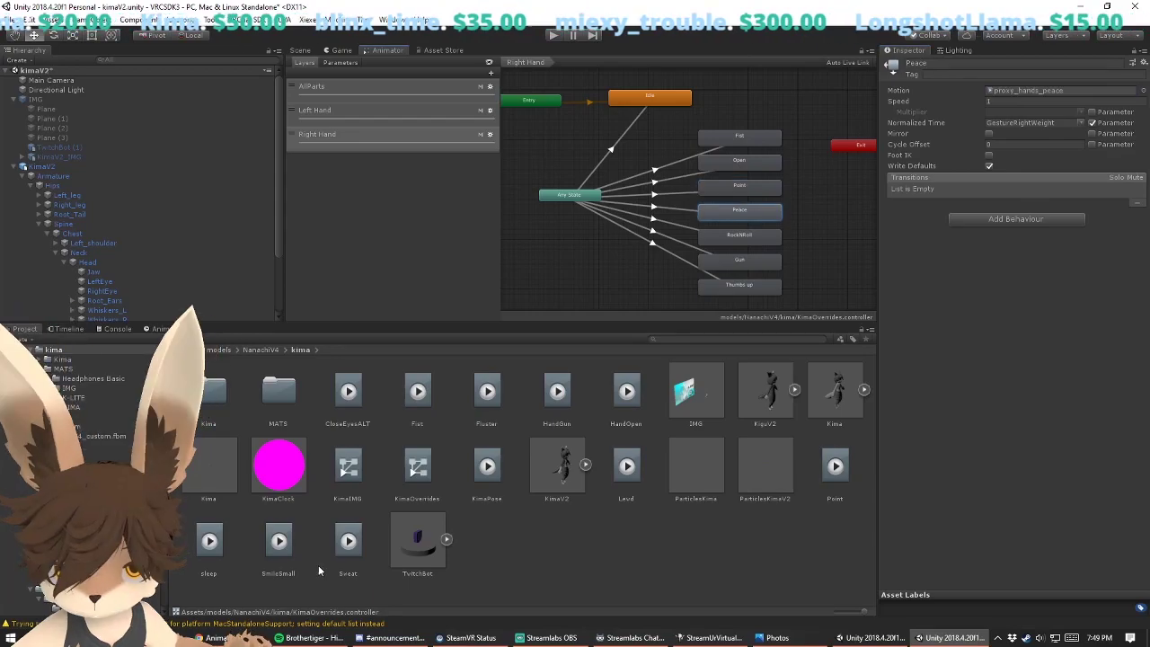
{"action": "left_click", "coordinate": [739, 234]}
{"action": "left_click", "coordinate": [740, 259]}
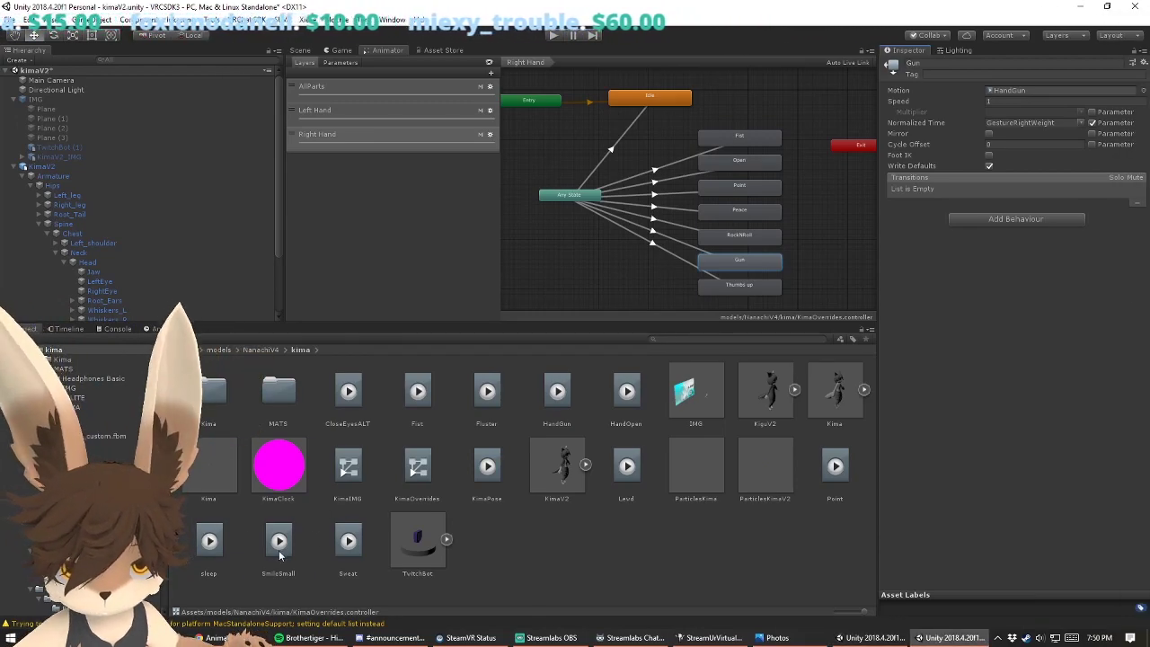
Step: Set the Right Hand layer's Thumbs up state motion to the SmileSmall clip
{"action": "left_click", "coordinate": [694, 304]}
{"action": "left_click", "coordinate": [739, 285]}
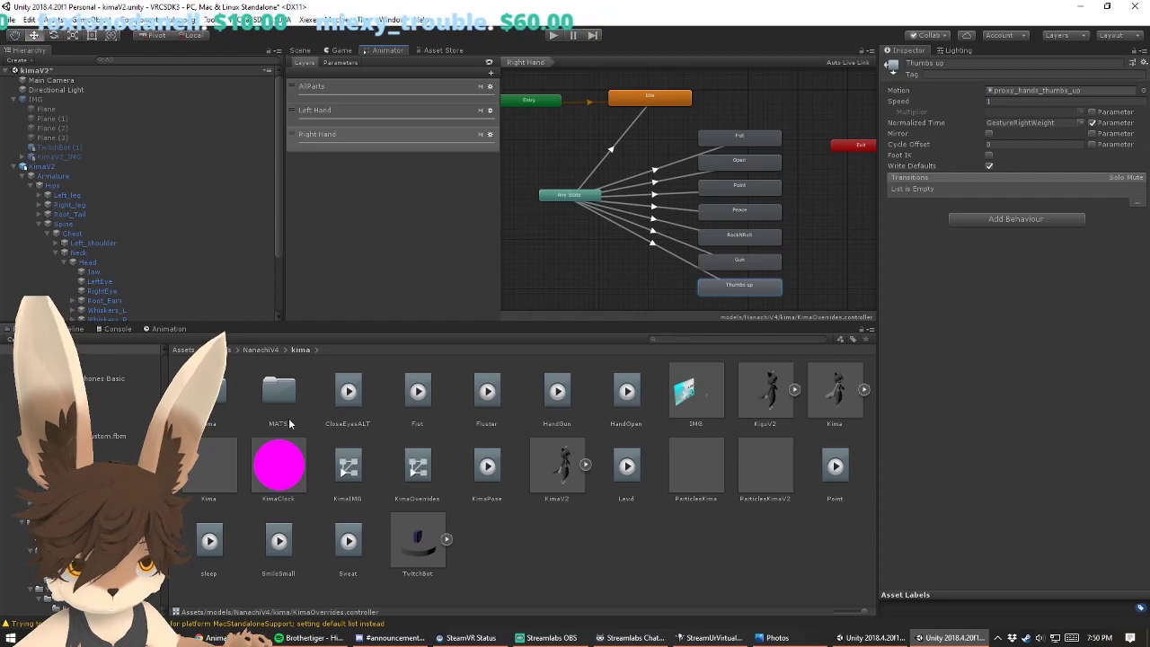
{"action": "left_click", "coordinate": [1042, 91]}
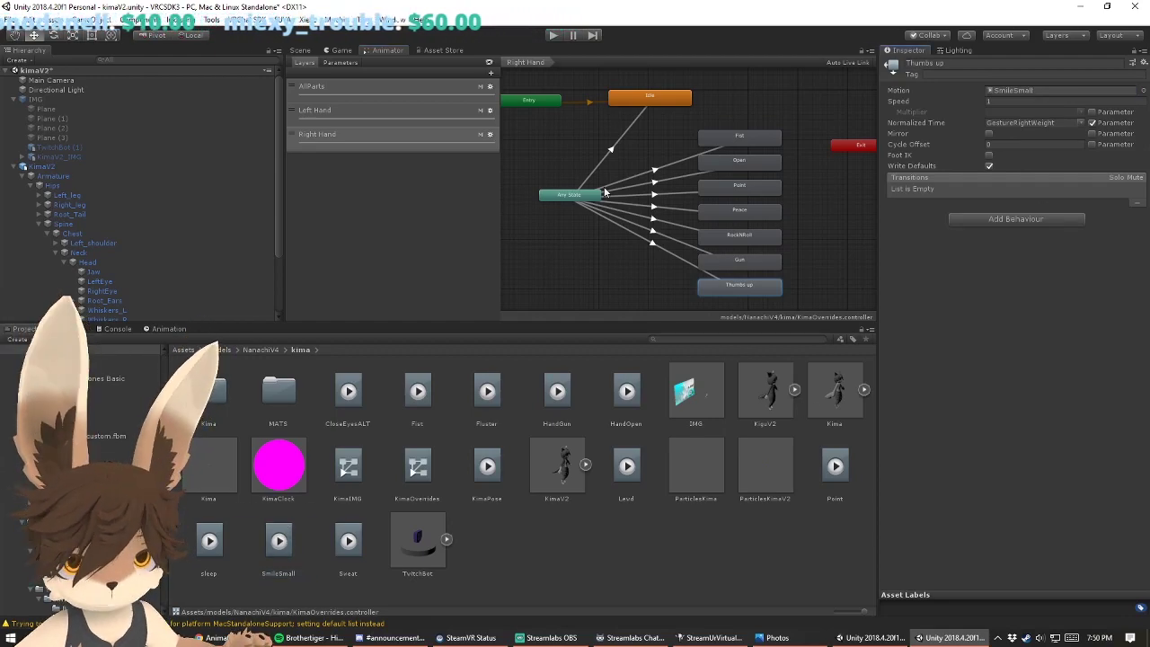
Step: Examine the AllParts layer's settings and state graph alongside the Left Hand and Right Hand layers
{"action": "left_click", "coordinate": [386, 112]}
{"action": "left_click", "coordinate": [373, 135]}
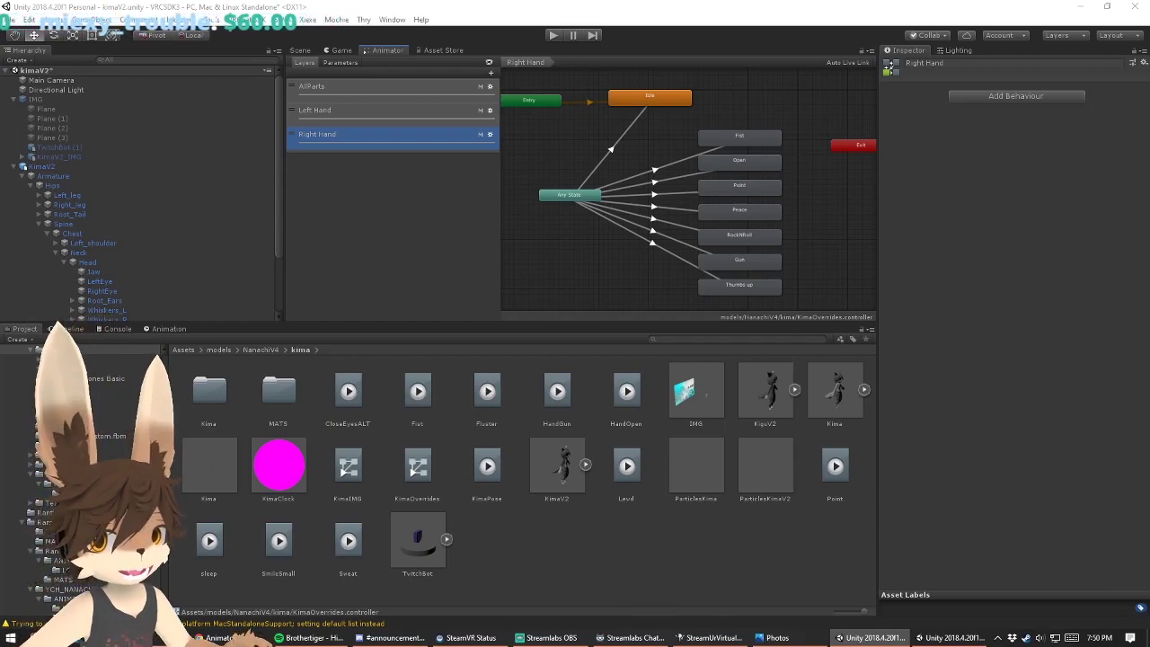
{"action": "key", "text": "alt+Tab"}
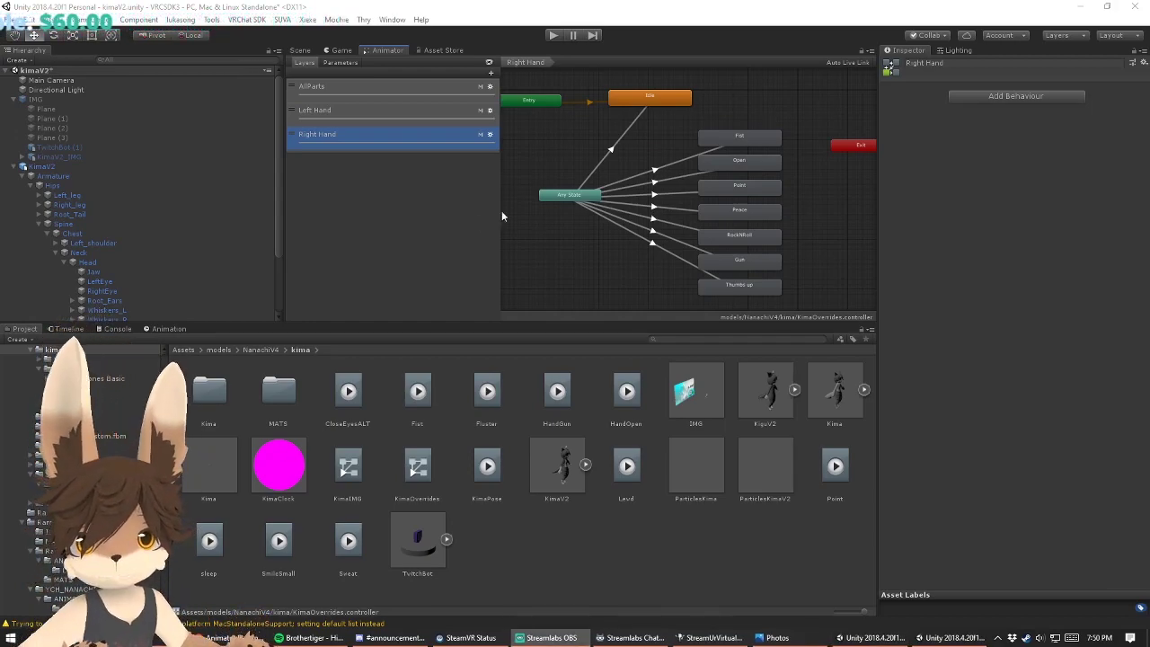
{"action": "left_click", "coordinate": [489, 88]}
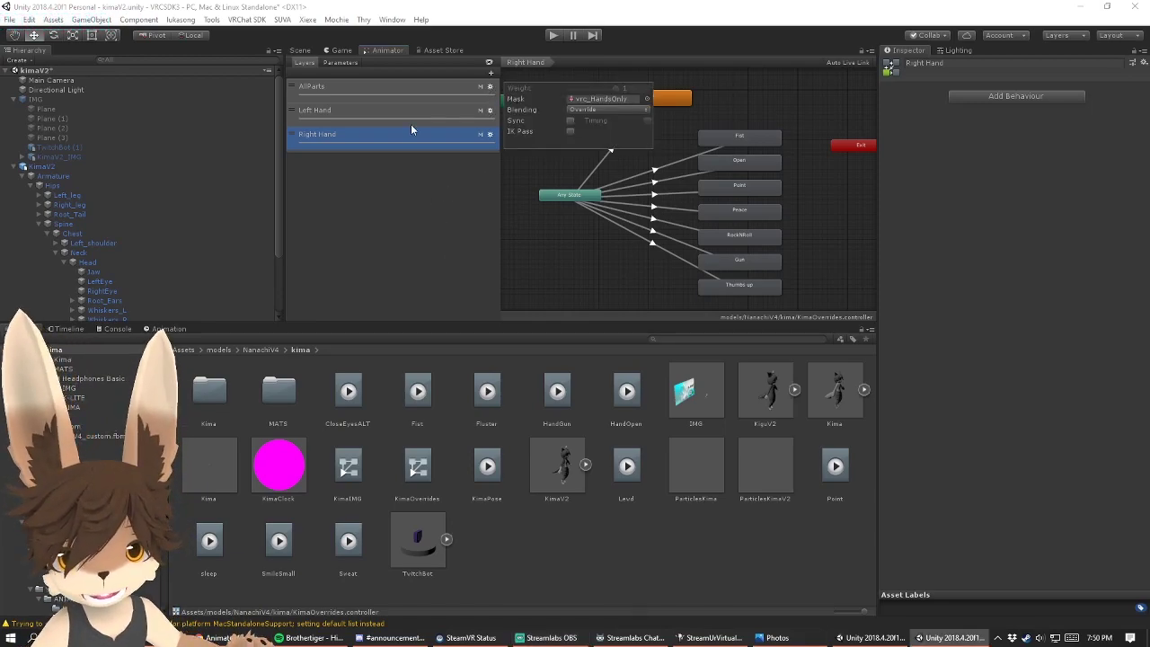
{"action": "left_click", "coordinate": [383, 110]}
{"action": "left_click", "coordinate": [375, 85]}
{"action": "left_click", "coordinate": [539, 147]}
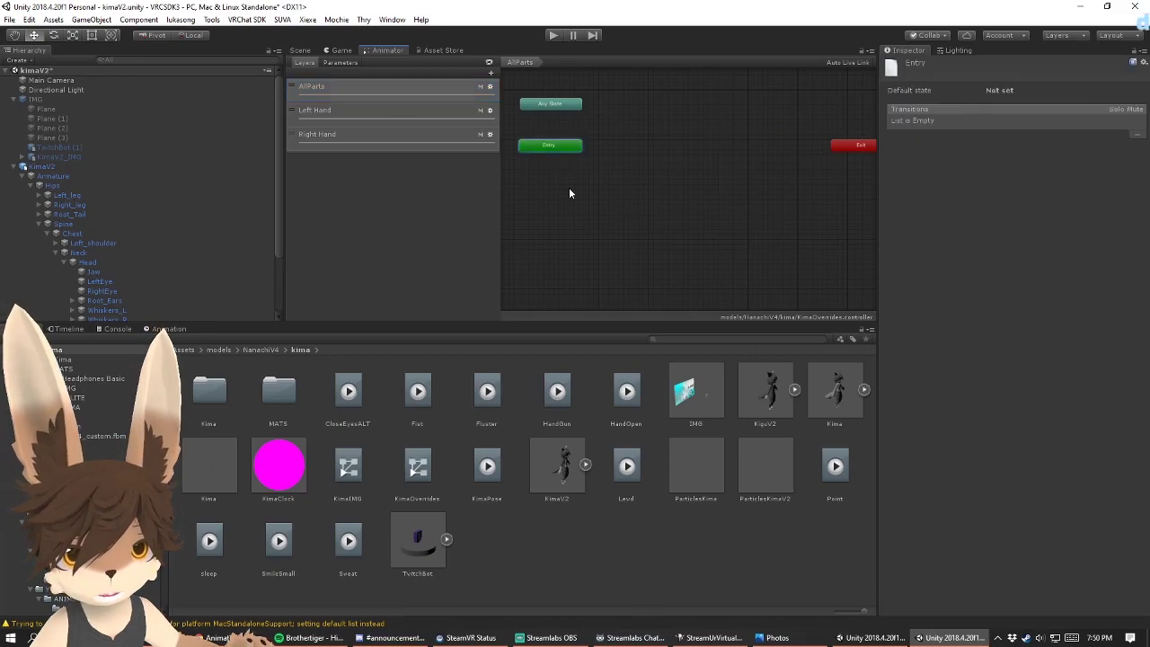
{"action": "middle_click_drag", "start_coordinate": [569, 189], "coordinate": [623, 232]}
{"action": "left_click", "coordinate": [623, 232]}
{"action": "middle_click_drag", "start_coordinate": [703, 215], "coordinate": [651, 202]}
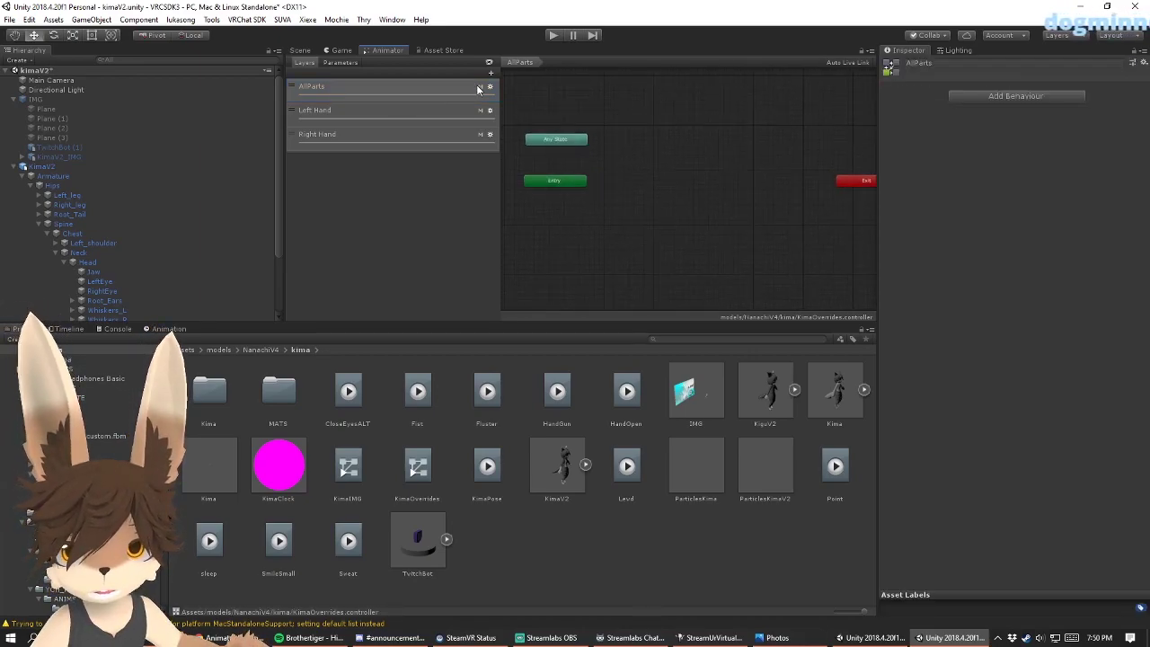
{"action": "left_click", "coordinate": [416, 121]}
{"action": "left_click", "coordinate": [390, 92]}
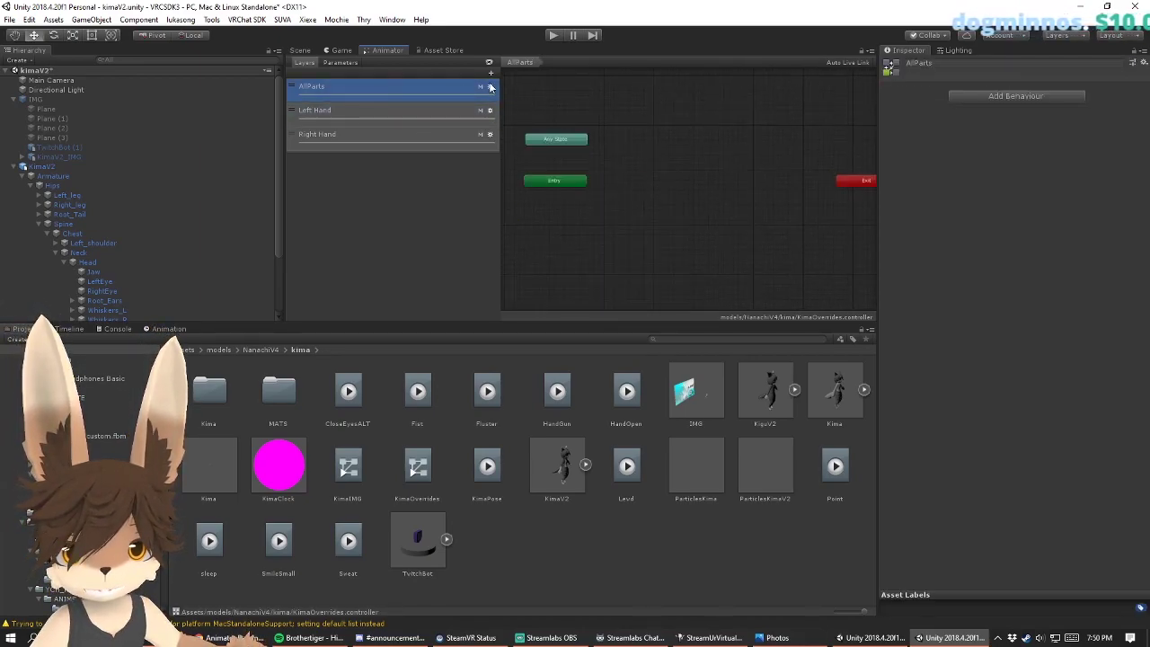
{"action": "double_click", "coordinate": [480, 88]}
{"action": "left_click", "coordinate": [566, 140]}
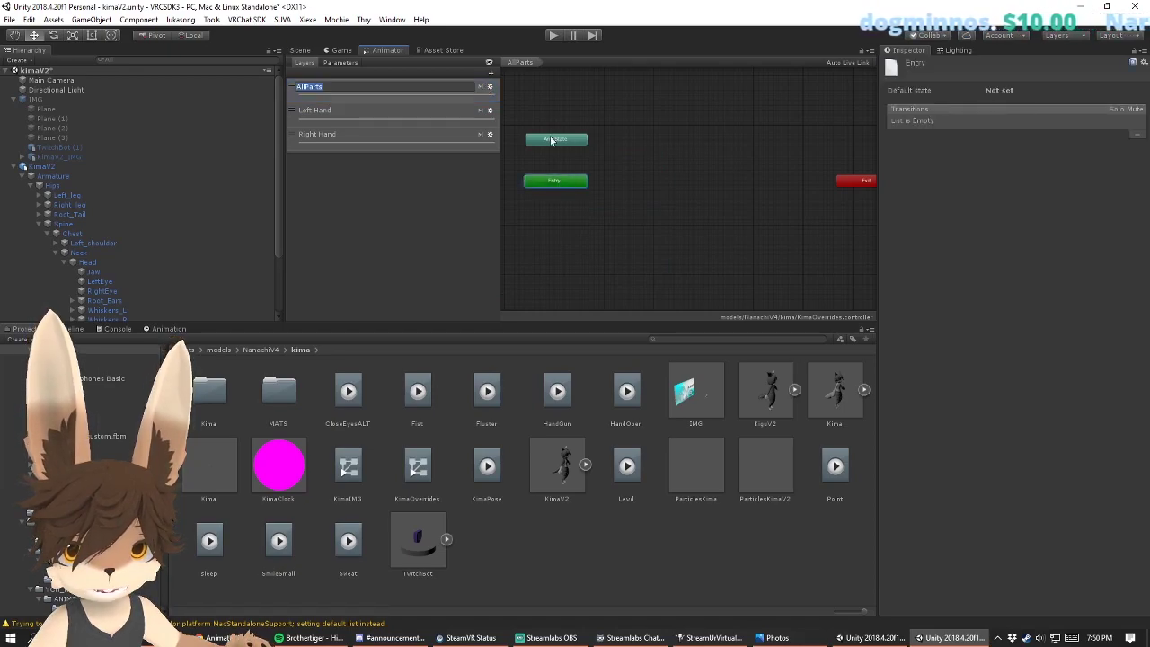
{"action": "left_click", "coordinate": [845, 178]}
{"action": "left_click", "coordinate": [579, 183]}
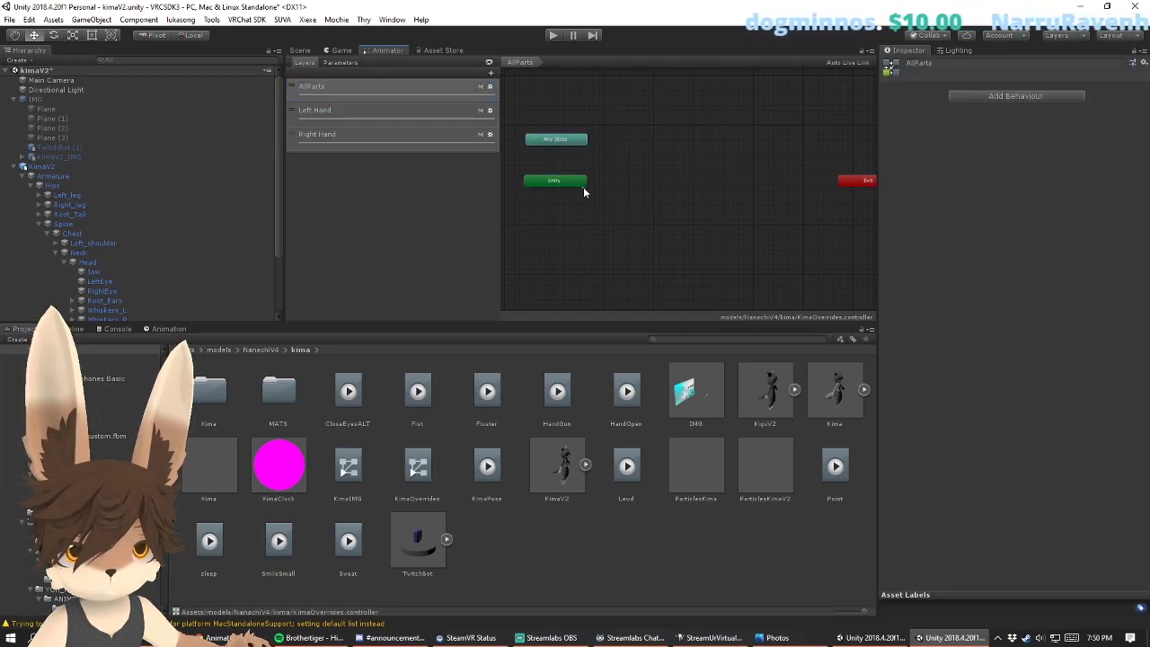
Step: Check the avatar masks assigned to the AllParts and Left Hand layers, locating the AllParts mask asset in the project
{"action": "left_click", "coordinate": [359, 111]}
{"action": "left_click", "coordinate": [475, 90]}
{"action": "left_click", "coordinate": [489, 87]}
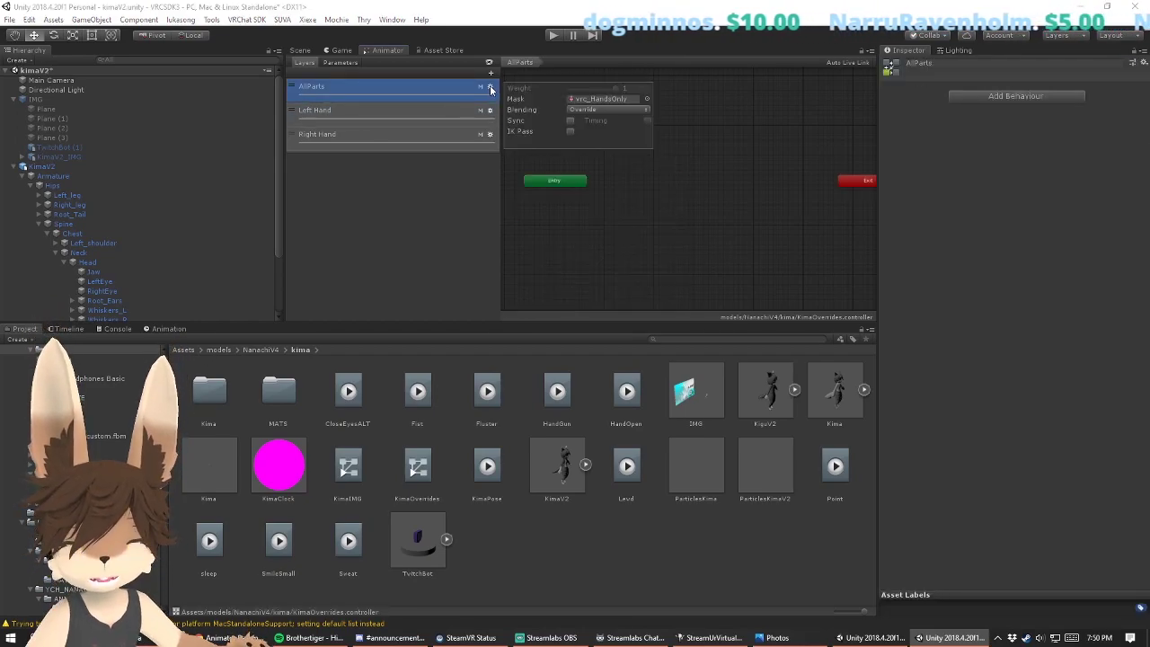
{"action": "left_click", "coordinate": [600, 98]}
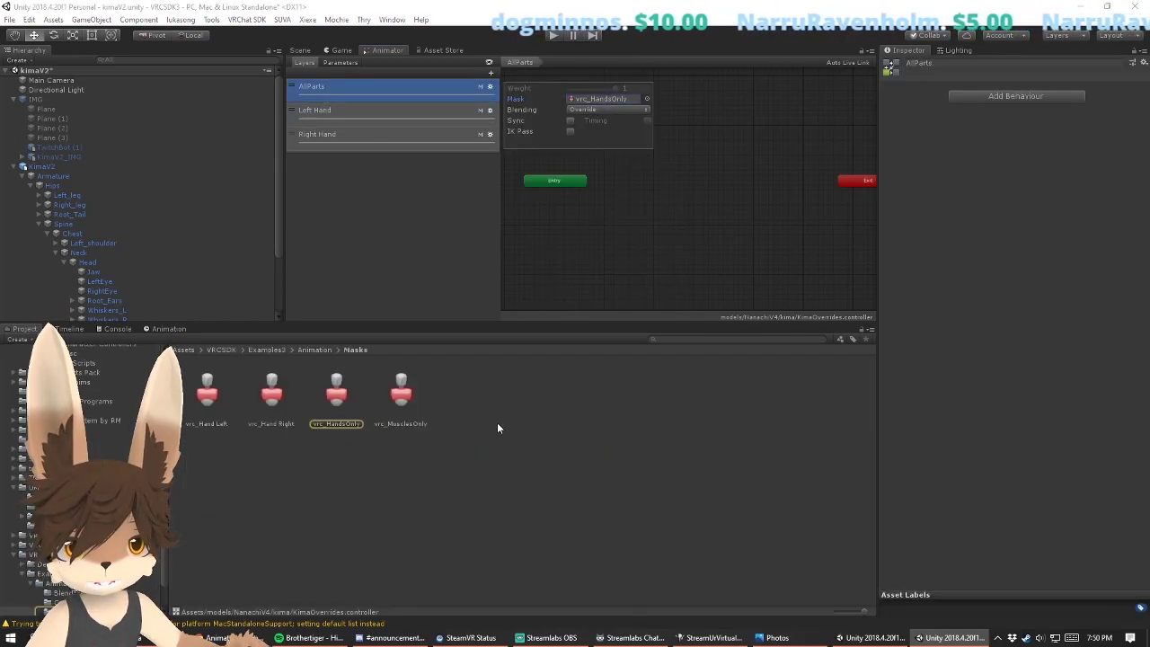
{"action": "left_click", "coordinate": [475, 174]}
{"action": "left_click", "coordinate": [490, 109]}
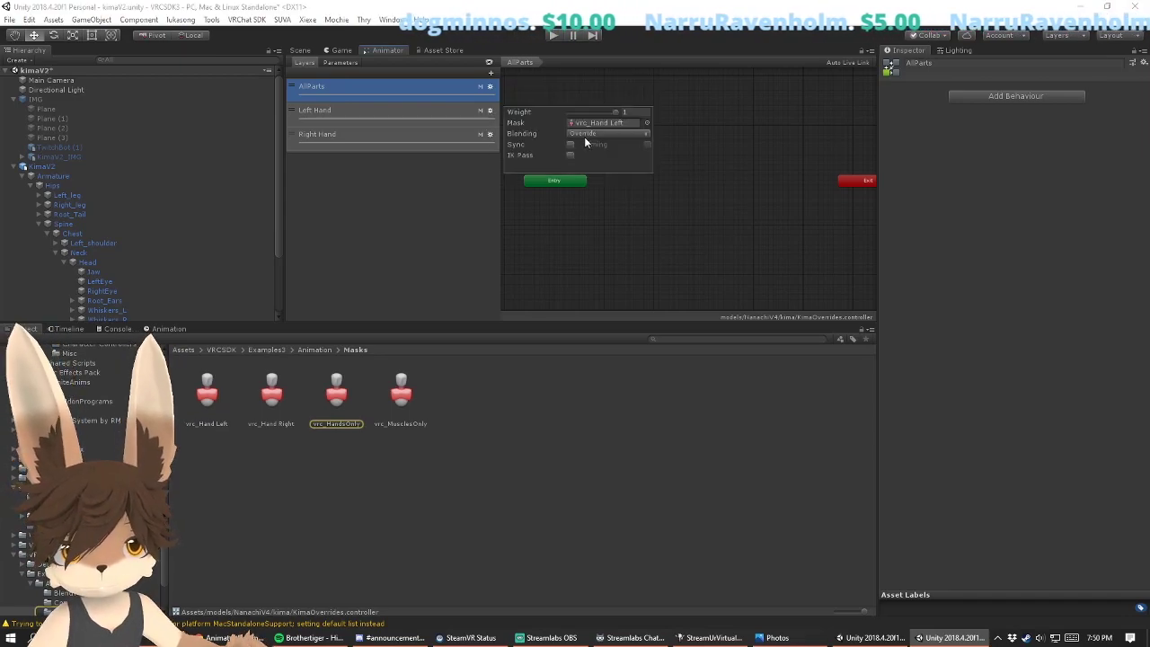
{"action": "left_click", "coordinate": [392, 114]}
{"action": "left_click", "coordinate": [386, 112]}
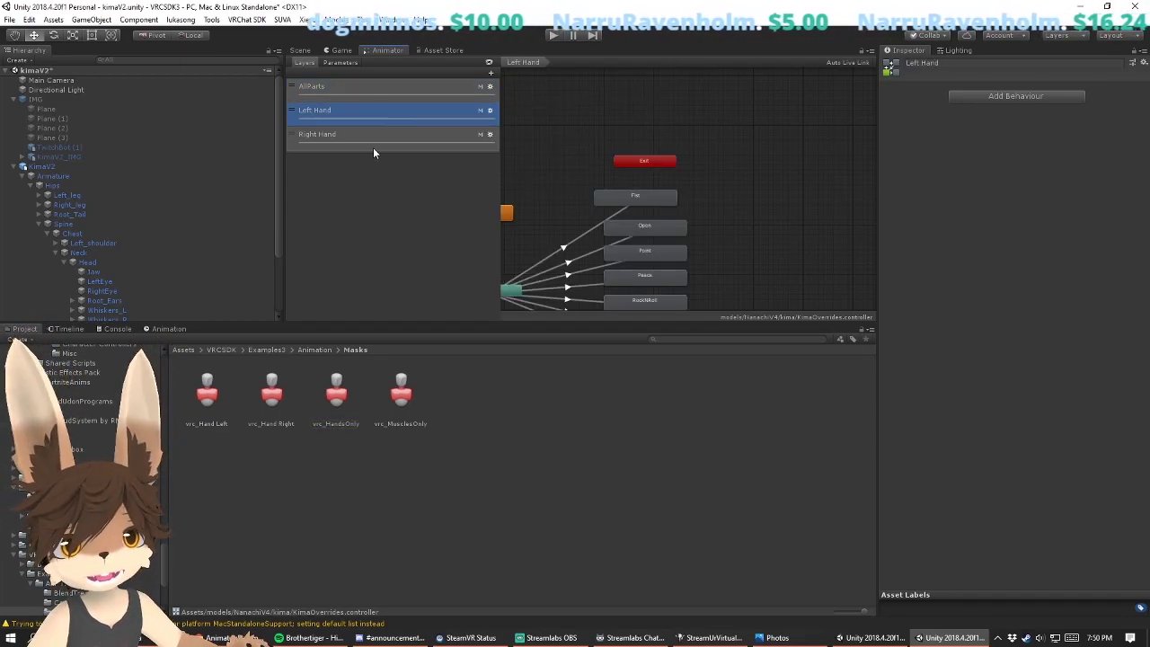
Step: Remove the avatar masks from the AllParts, Left Hand and Right Hand layers
{"action": "left_click", "coordinate": [372, 90]}
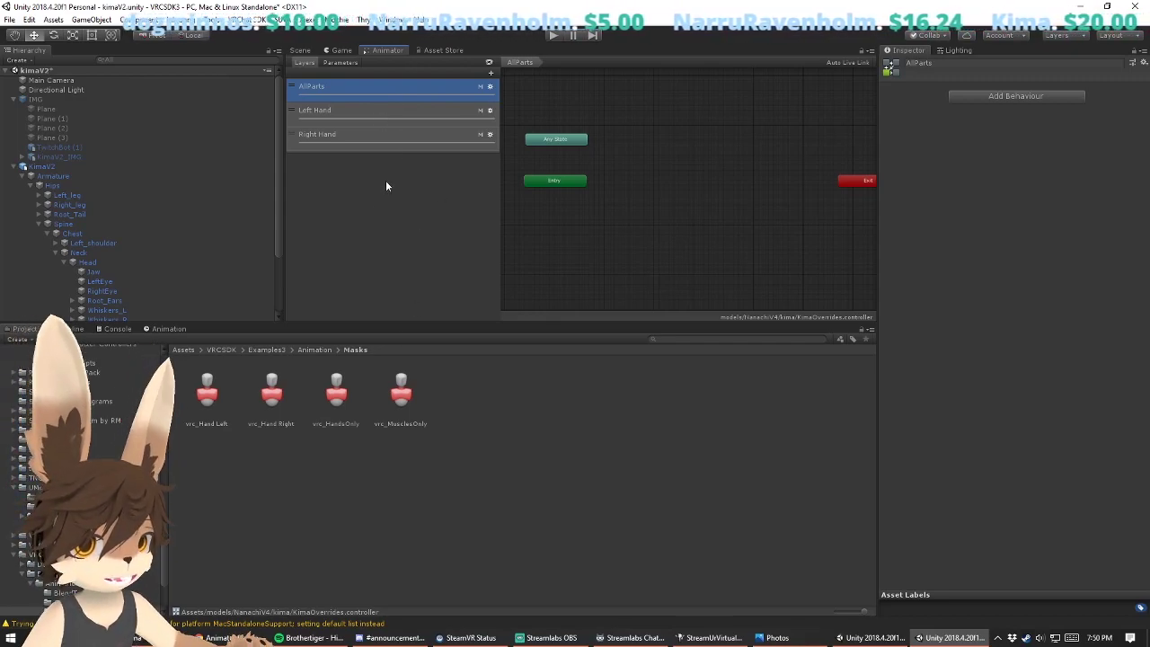
{"action": "left_click", "coordinate": [489, 86]}
{"action": "left_click", "coordinate": [586, 122]}
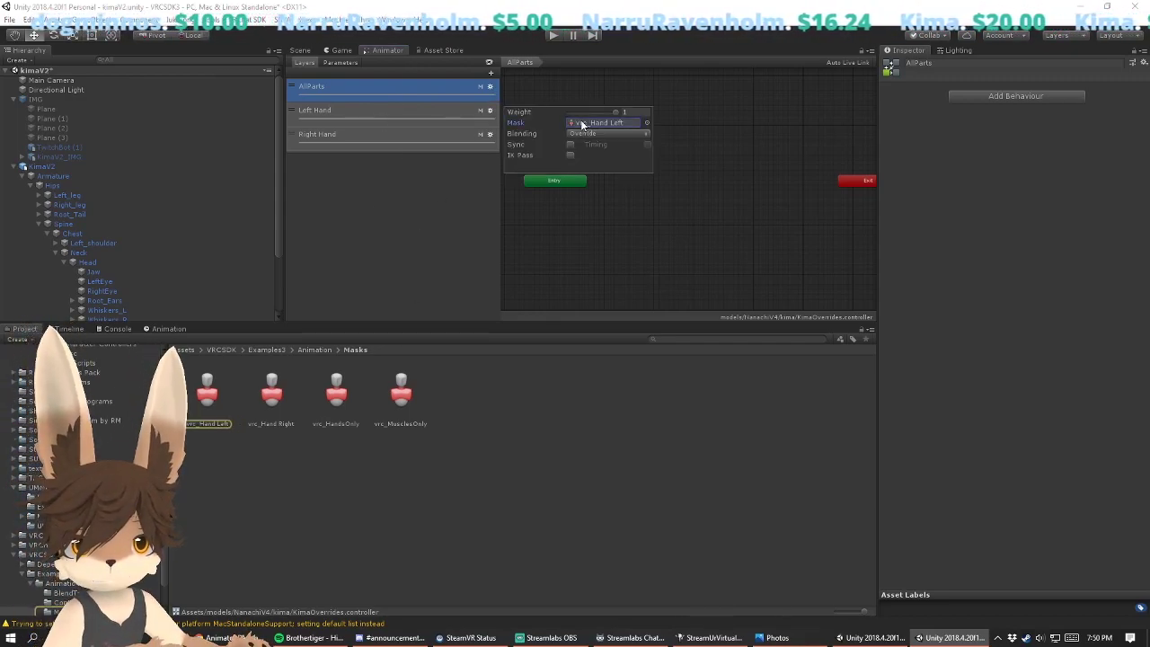
{"action": "left_click", "coordinate": [484, 134]}
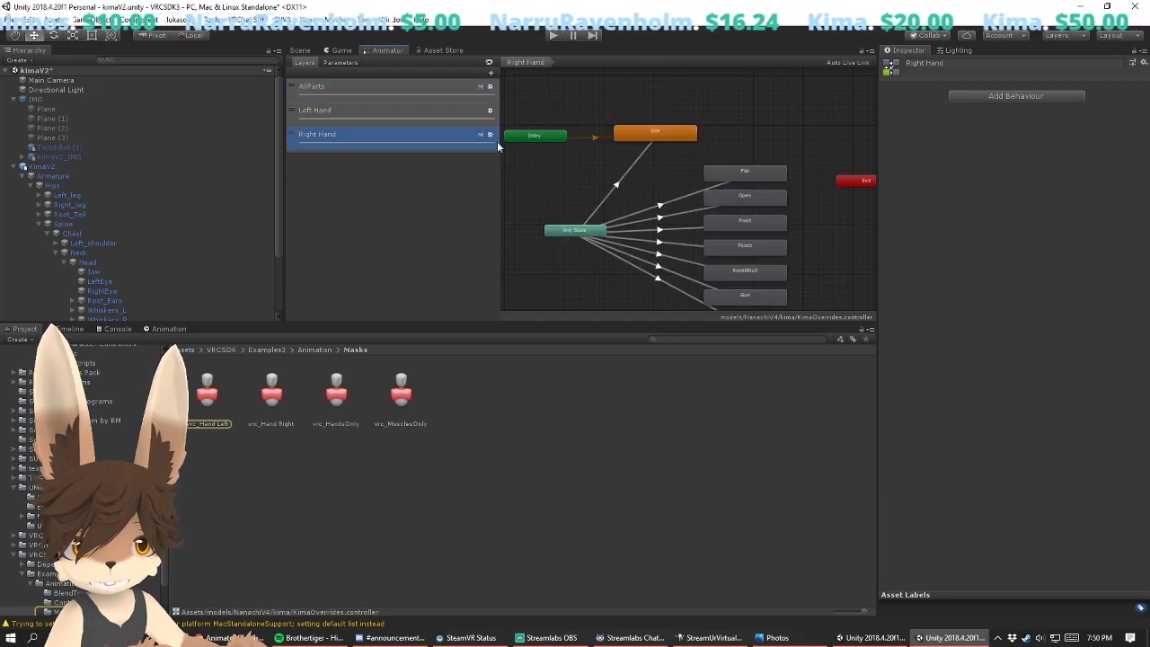
{"action": "left_click", "coordinate": [489, 135]}
{"action": "left_click", "coordinate": [588, 146]}
{"action": "left_click", "coordinate": [508, 97]}
Step: Delete the AllParts layer from the controller and select the Left Hand layer
{"action": "left_click", "coordinate": [355, 88]}
{"action": "key", "text": "Delete"}
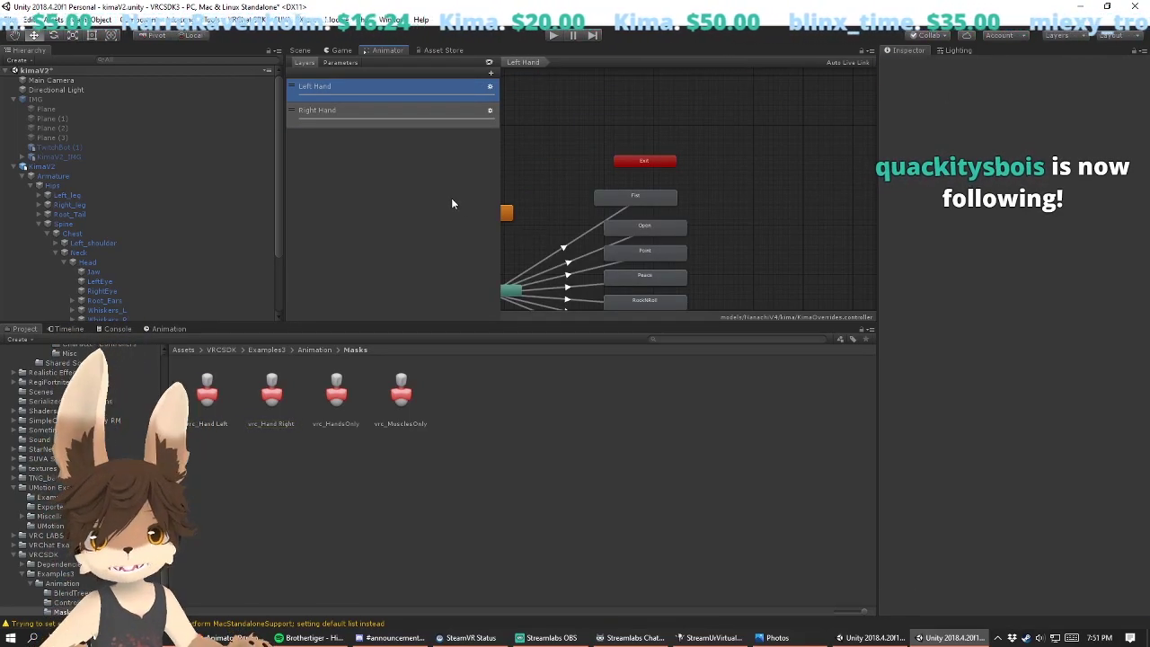
{"action": "left_click", "coordinate": [314, 88]}
{"action": "right_click", "coordinate": [314, 86]}
{"action": "left_click", "coordinate": [240, 332]}
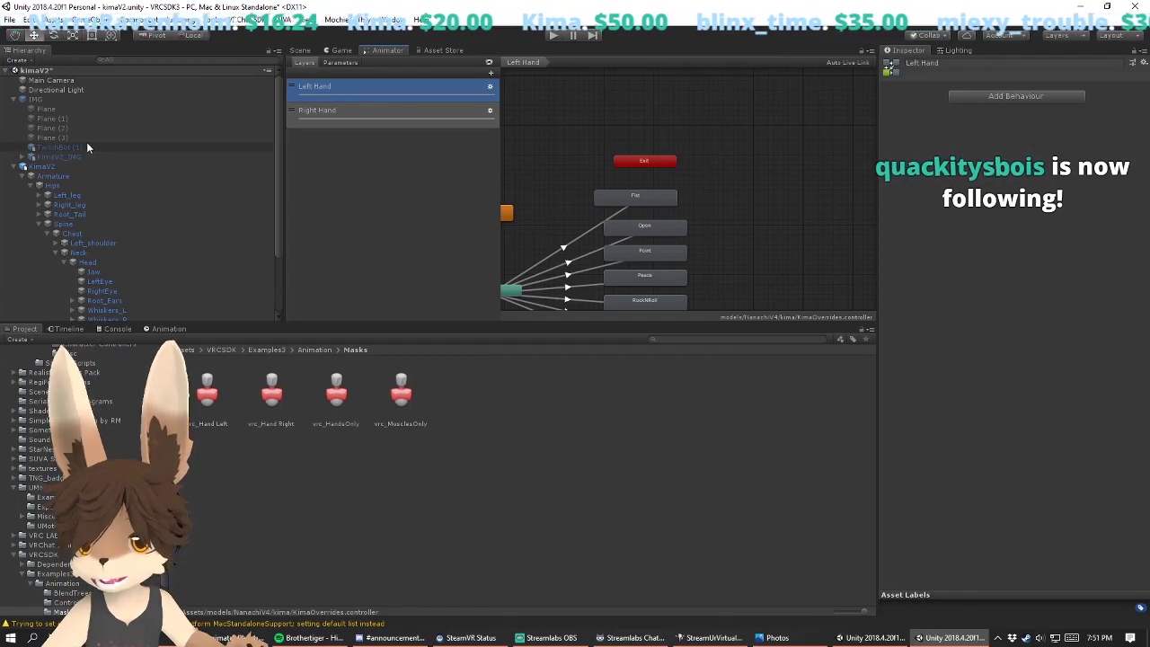
Step: Locate the KimaV2 prefab asset's folder and create an Avatar Mask named Nan_R in it
{"action": "right_click", "coordinate": [65, 165]}
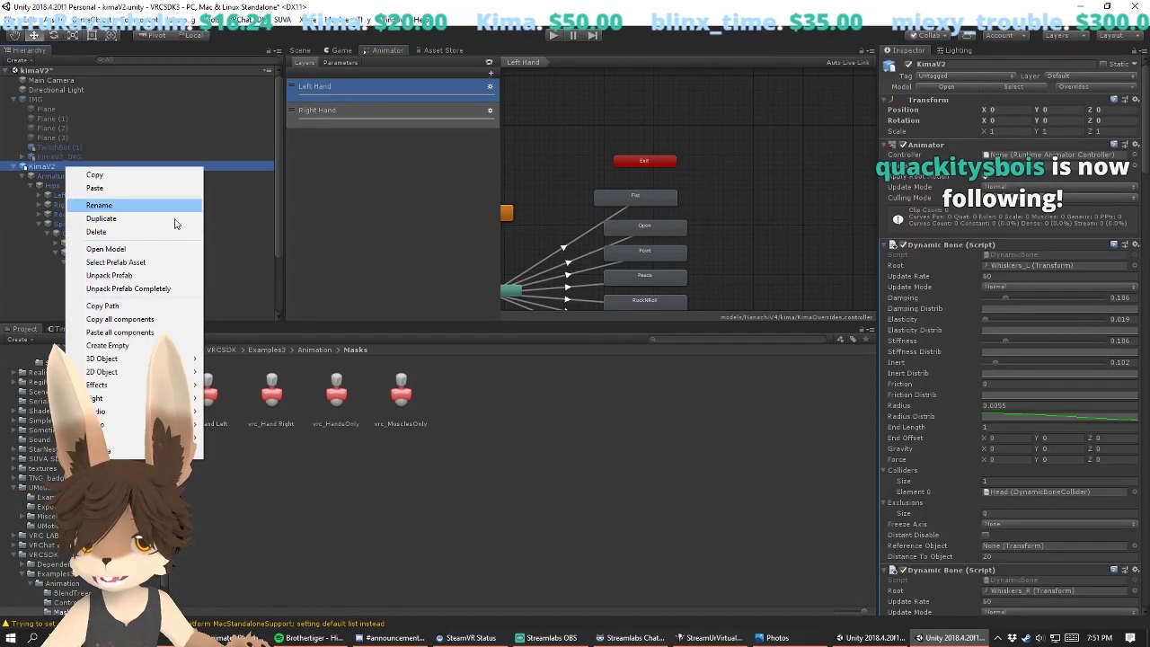
{"action": "left_click", "coordinate": [144, 262]}
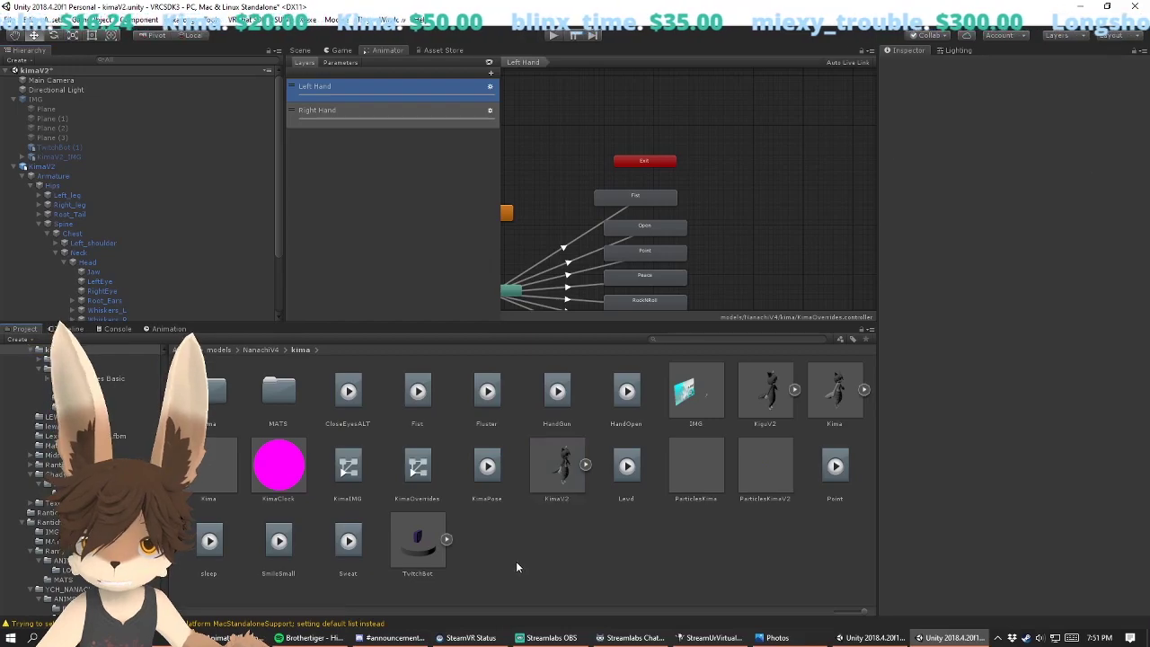
{"action": "right_click", "coordinate": [512, 537]}
{"action": "mouse_move", "coordinate": [609, 246]}
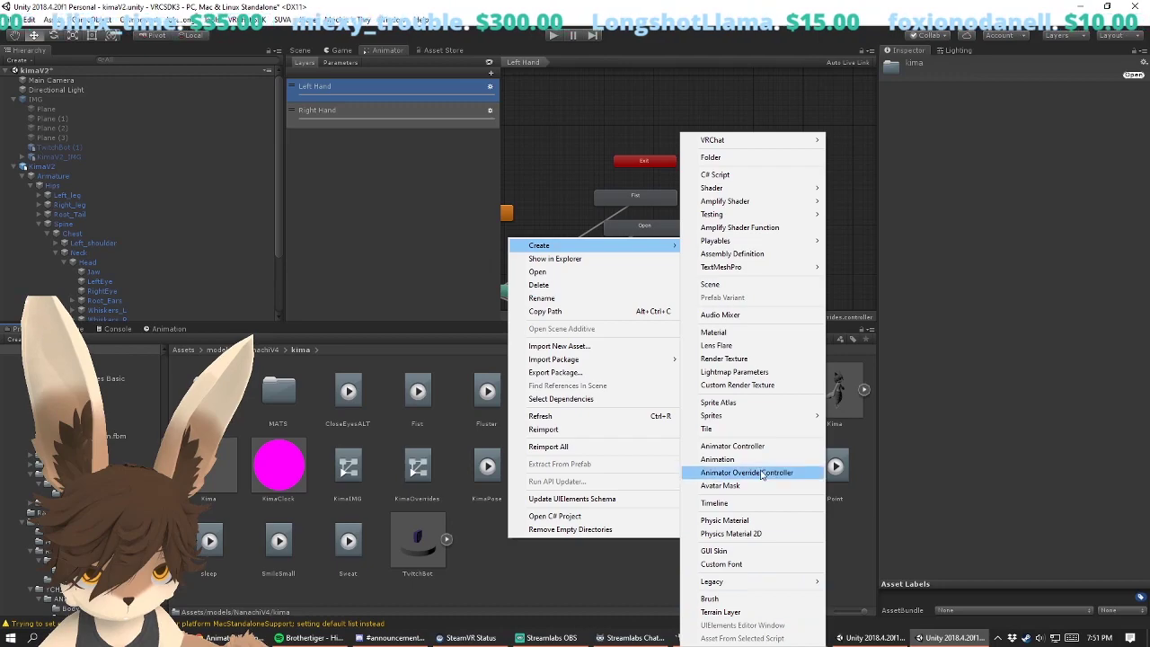
{"action": "left_click", "coordinate": [720, 485]}
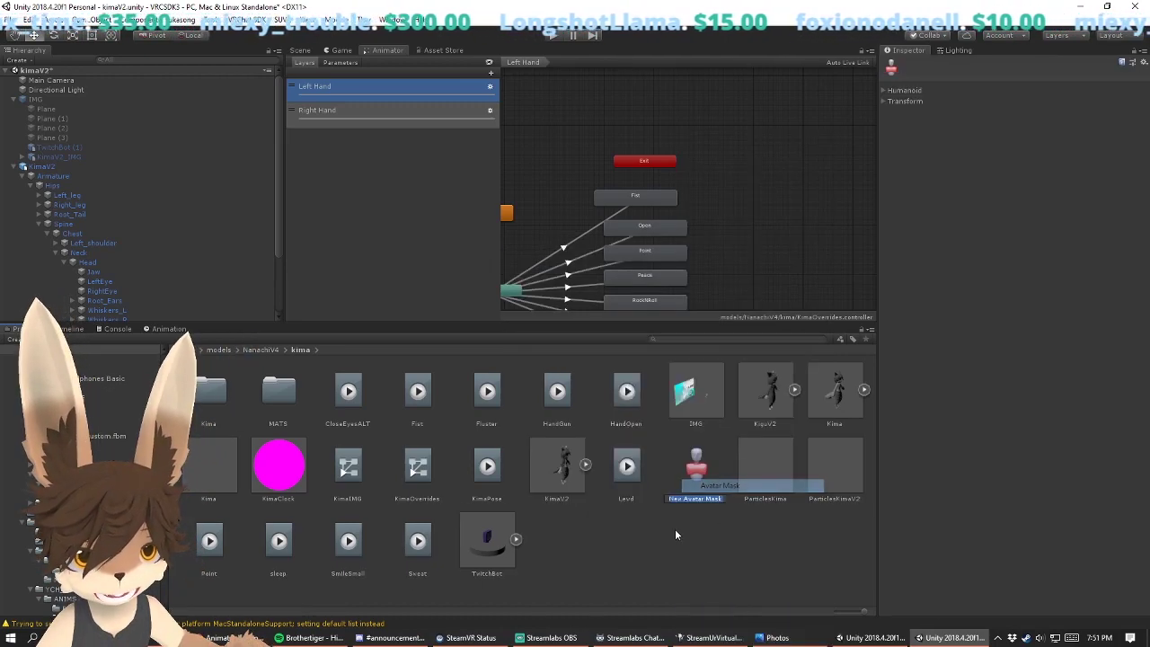
{"action": "key", "text": "BackSpace"}
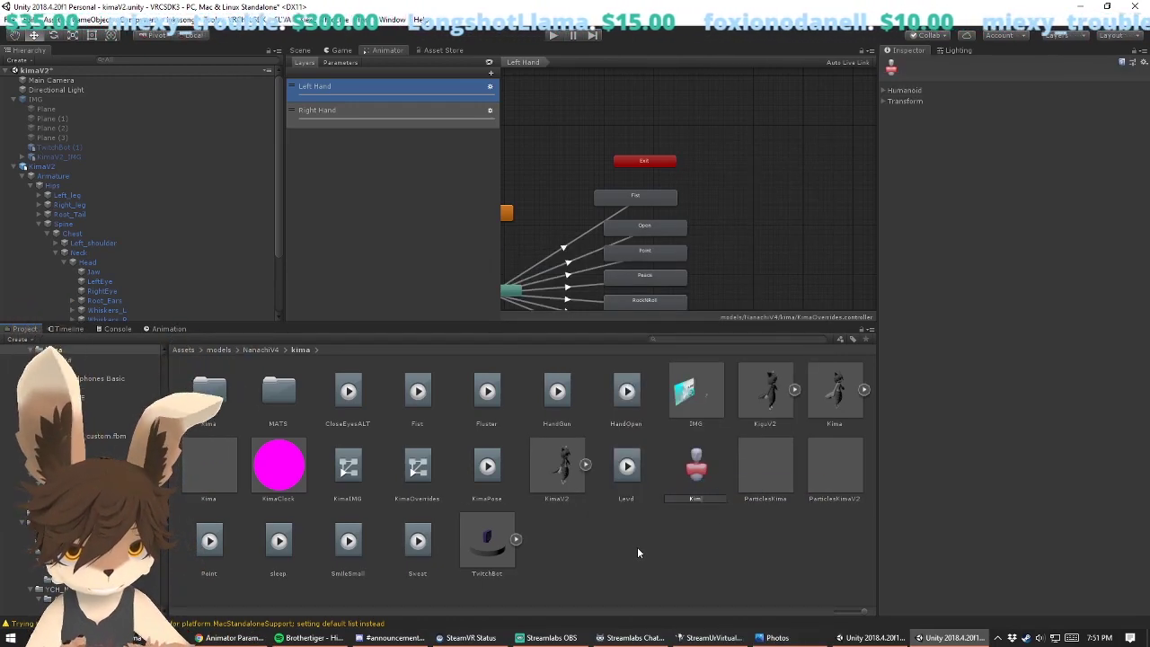
{"action": "type", "text": "Nan"}
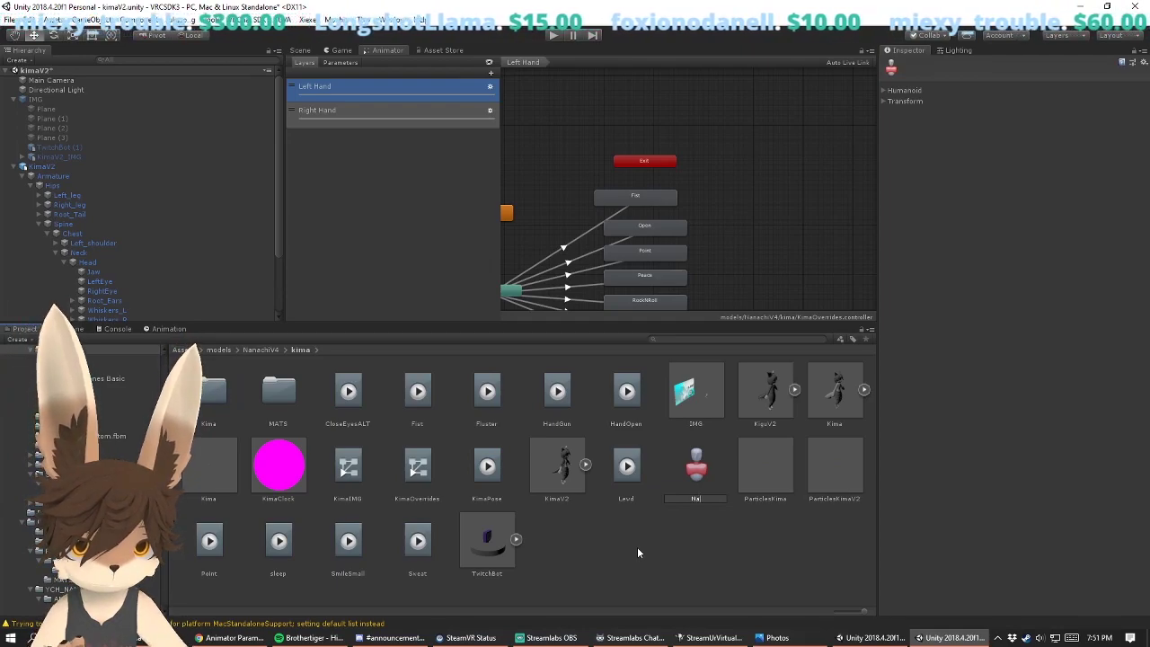
{"action": "key", "text": "BackSpace"}
{"action": "key", "text": "BackSpace"}
{"action": "key", "text": "BackSpace"}
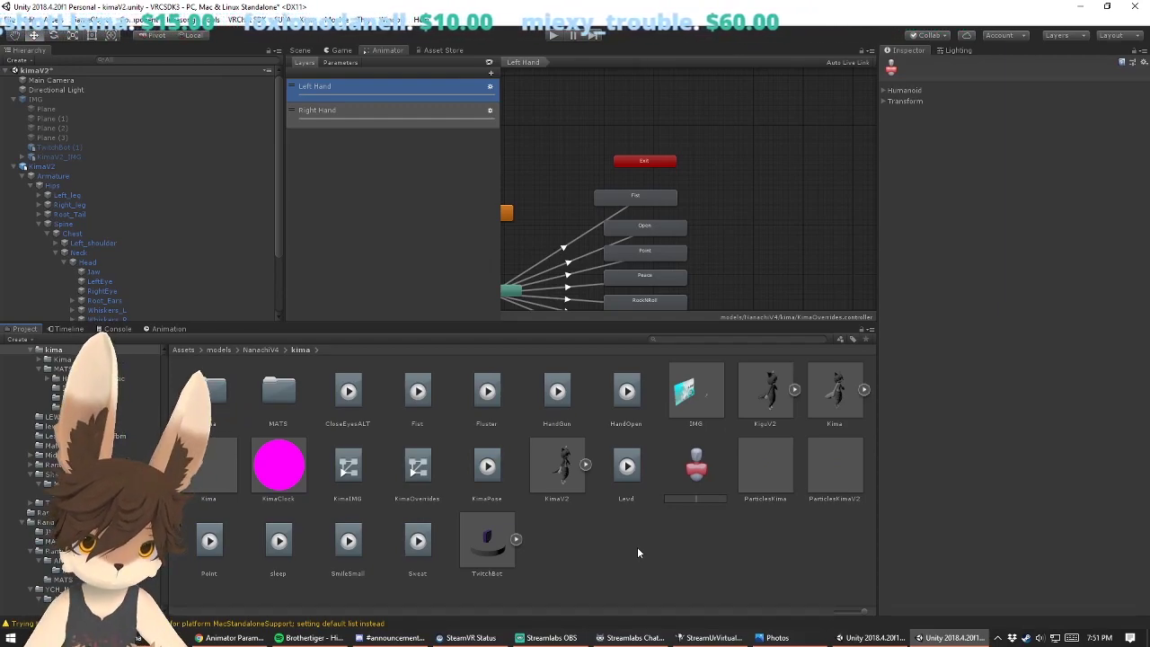
{"action": "type", "text": "Nan_R"}
{"action": "key", "text": "Return"}
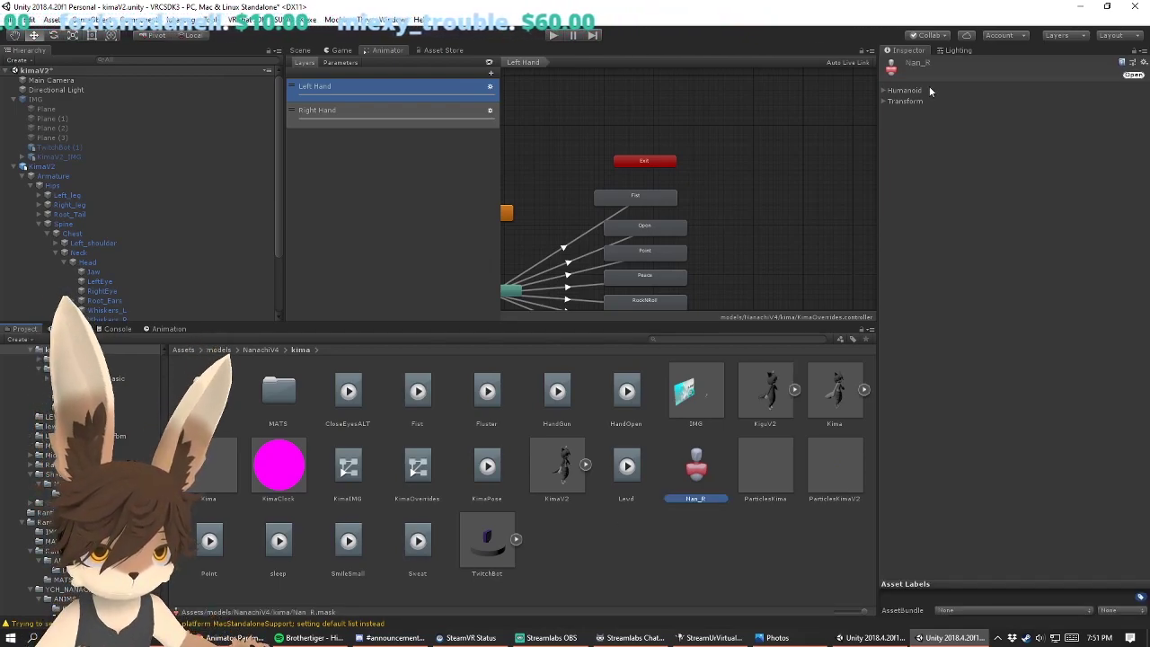
Step: Assign the Nan_R avatar mask to the Right Hand layer
{"action": "left_click", "coordinate": [490, 111]}
{"action": "left_click", "coordinate": [700, 477]}
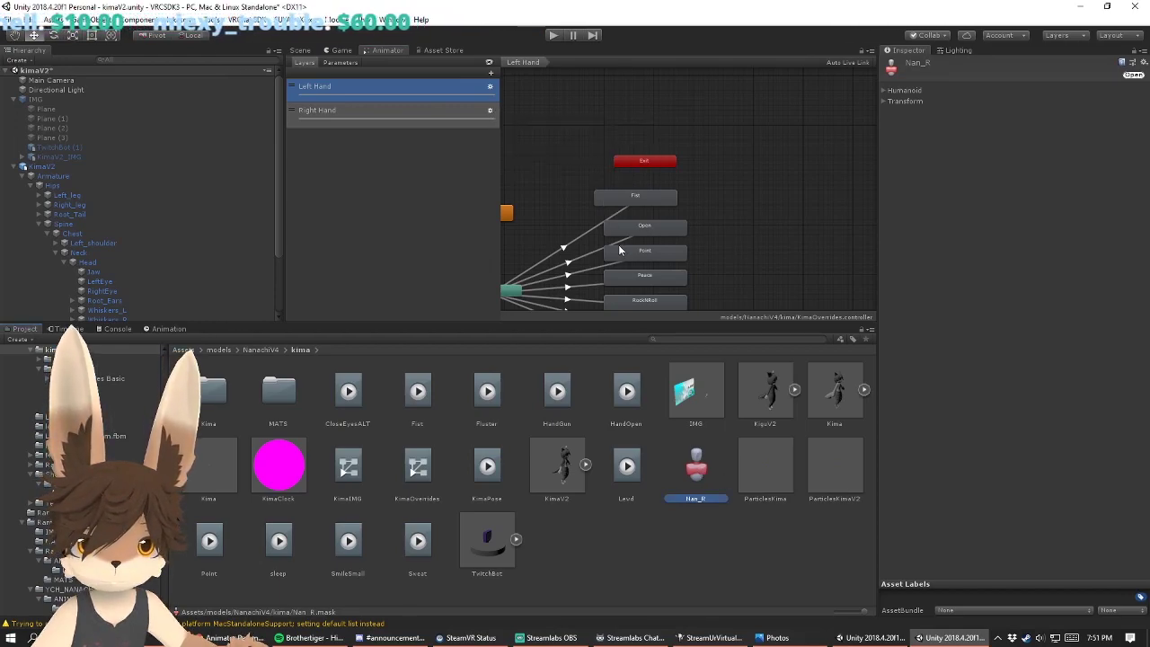
{"action": "left_click", "coordinate": [491, 111]}
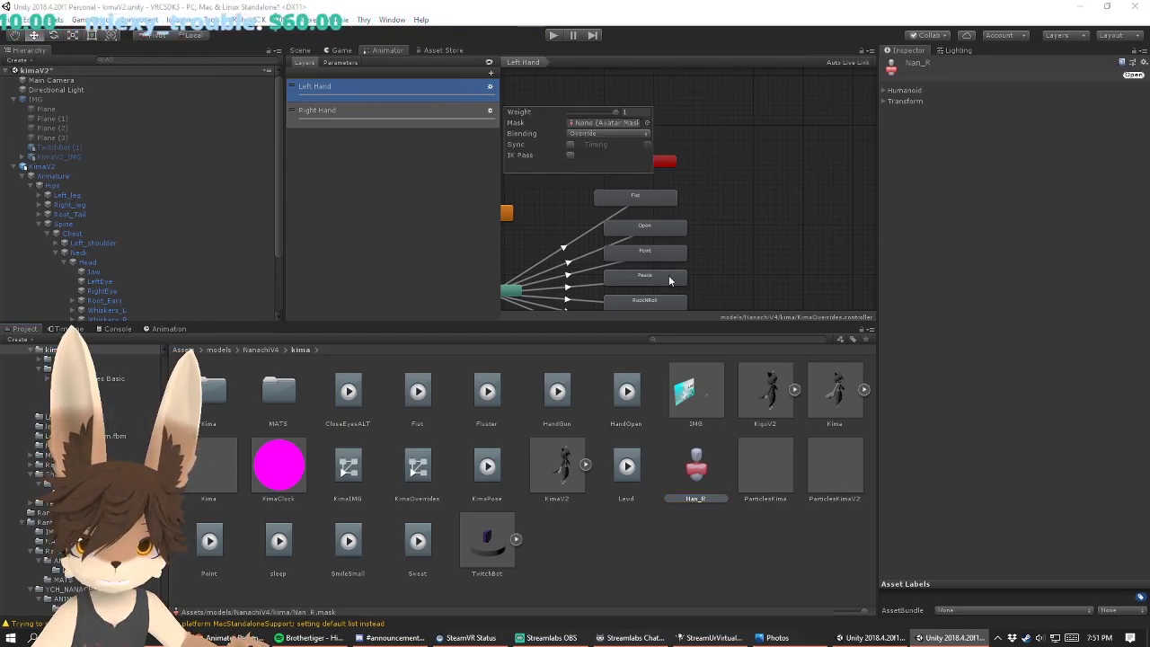
{"action": "left_click", "coordinate": [697, 463]}
{"action": "left_click", "coordinate": [489, 111]}
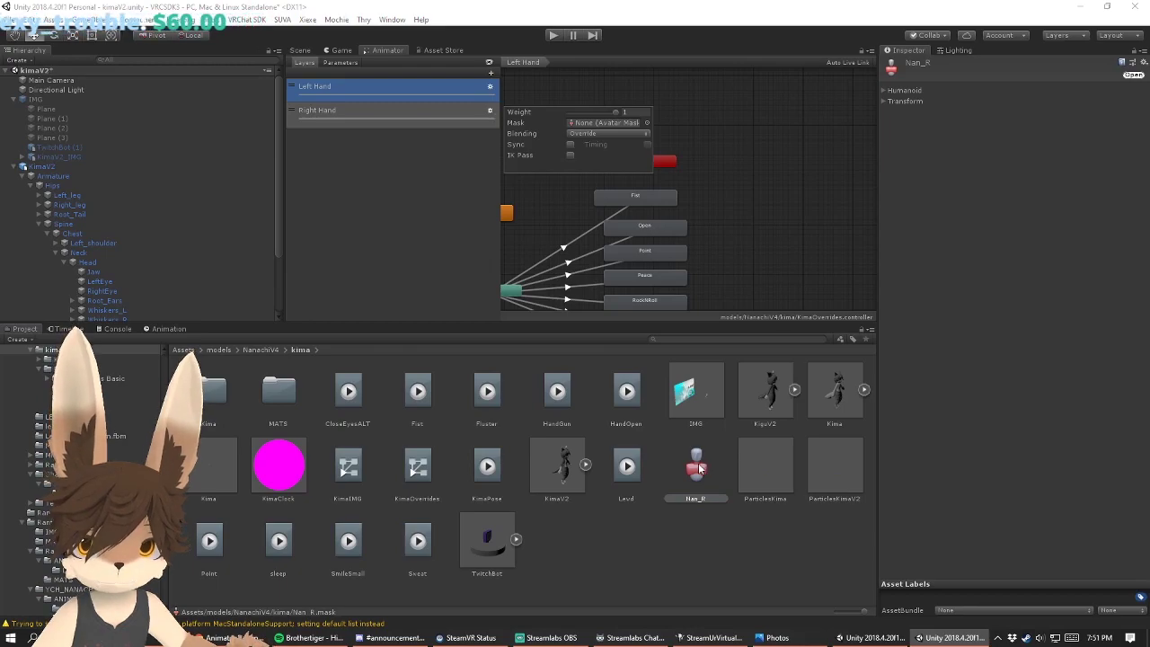
{"action": "left_click", "coordinate": [648, 123]}
{"action": "double_click", "coordinate": [464, 212]}
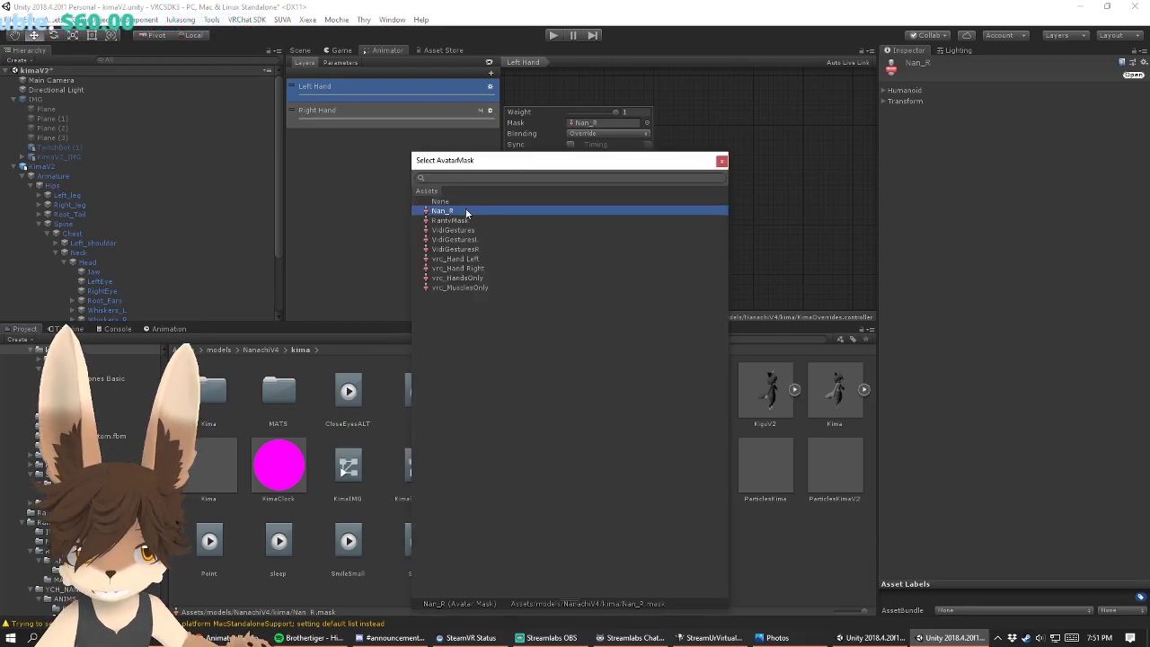
{"action": "left_click", "coordinate": [446, 206]}
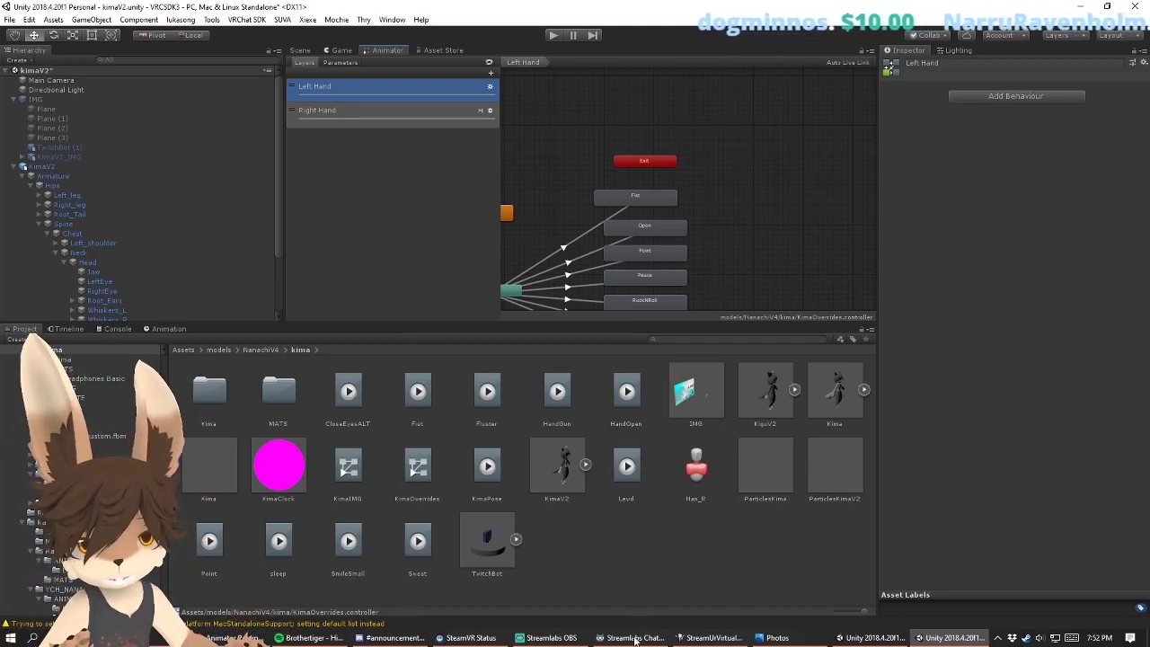
Step: In the Nan_R avatar mask, exclude the head, body, both arms, both legs and ground from the humanoid figure
{"action": "left_click", "coordinate": [703, 472]}
{"action": "left_click", "coordinate": [884, 91]}
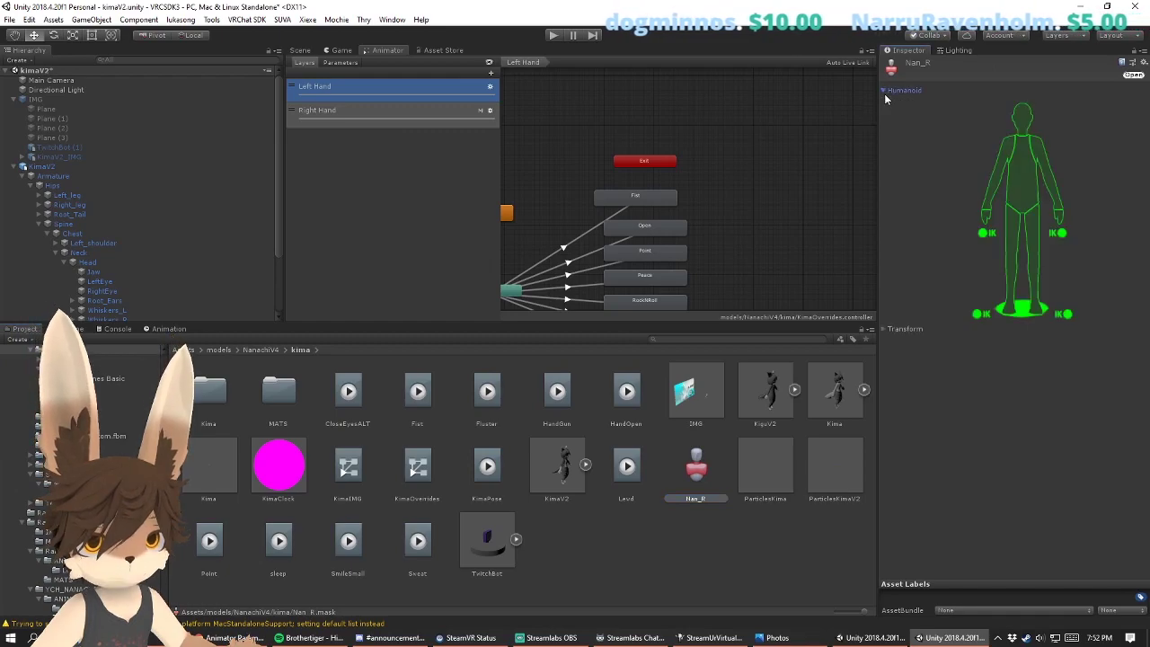
{"action": "left_click", "coordinate": [989, 179]}
{"action": "left_click", "coordinate": [1022, 117]}
{"action": "left_click", "coordinate": [1023, 166]}
{"action": "left_click", "coordinate": [1049, 179]}
{"action": "left_click", "coordinate": [1017, 256]}
{"action": "left_click", "coordinate": [1031, 244]}
{"action": "left_click", "coordinate": [1019, 307]}
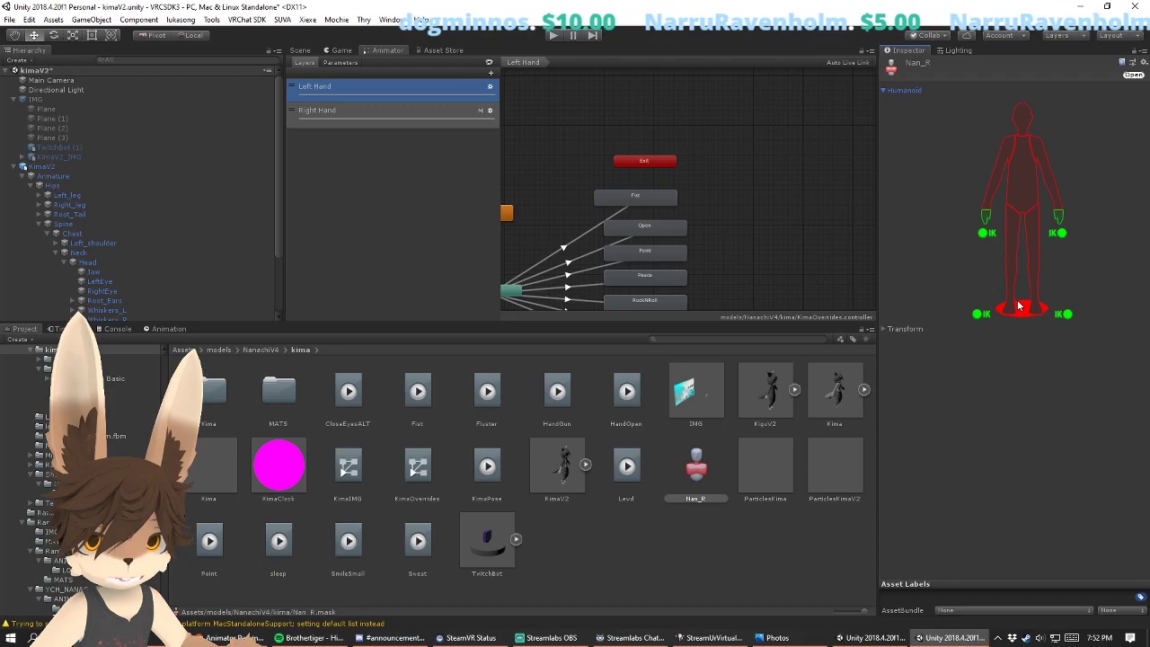
Step: Exclude the left hand and all hand and foot IK goals from Nan_R, keeping only the right hand enabled
{"action": "left_click", "coordinate": [988, 218]}
{"action": "left_click", "coordinate": [983, 234]}
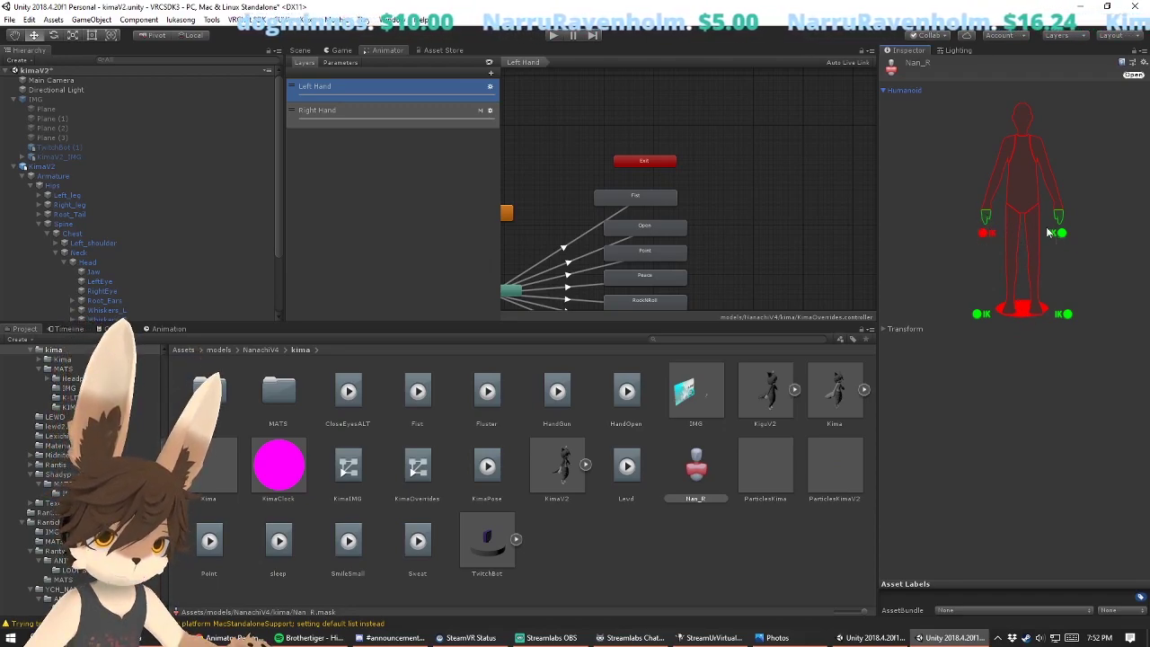
{"action": "left_click", "coordinate": [1059, 219]}
{"action": "left_click", "coordinate": [1062, 234]}
{"action": "left_click", "coordinate": [1063, 314]}
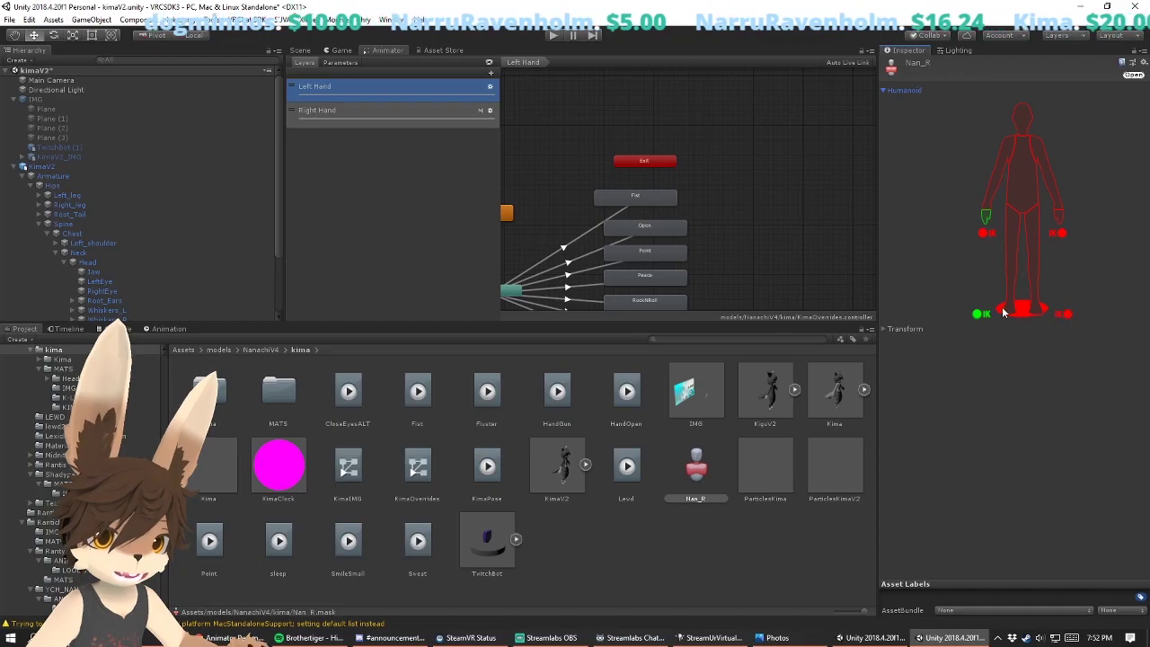
{"action": "left_click", "coordinate": [983, 314]}
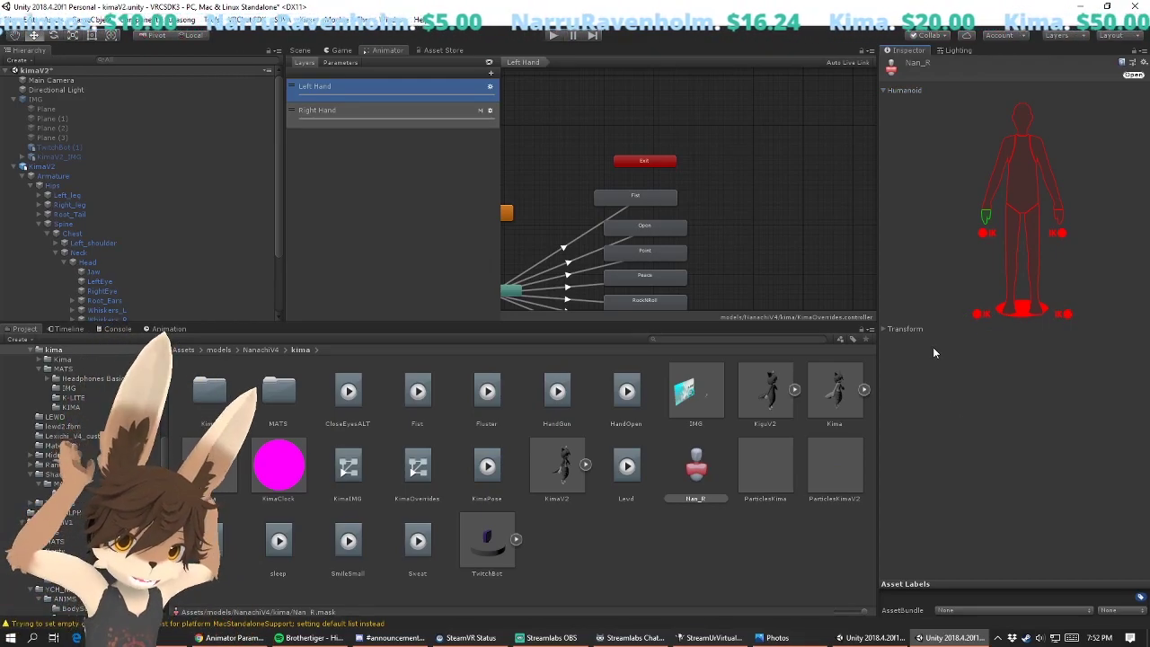
Step: Import the KimaV2Avatar skeleton into Nan_R's transform mask and disable all its nodes
{"action": "left_click", "coordinate": [885, 330]}
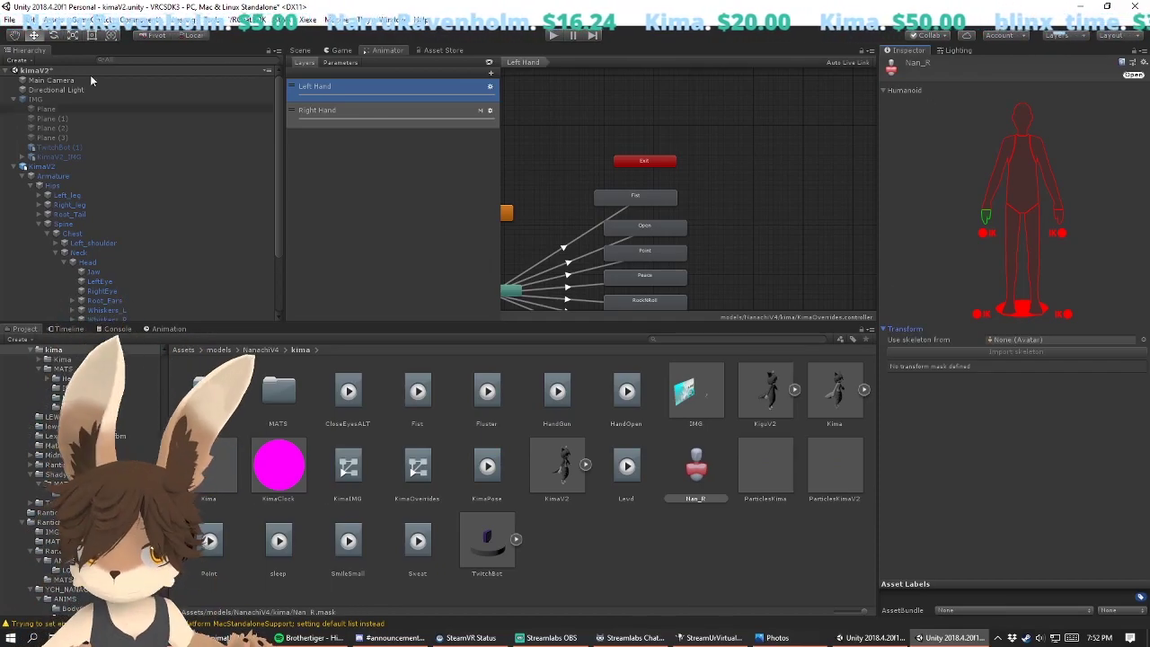
{"action": "left_click", "coordinate": [1143, 340]}
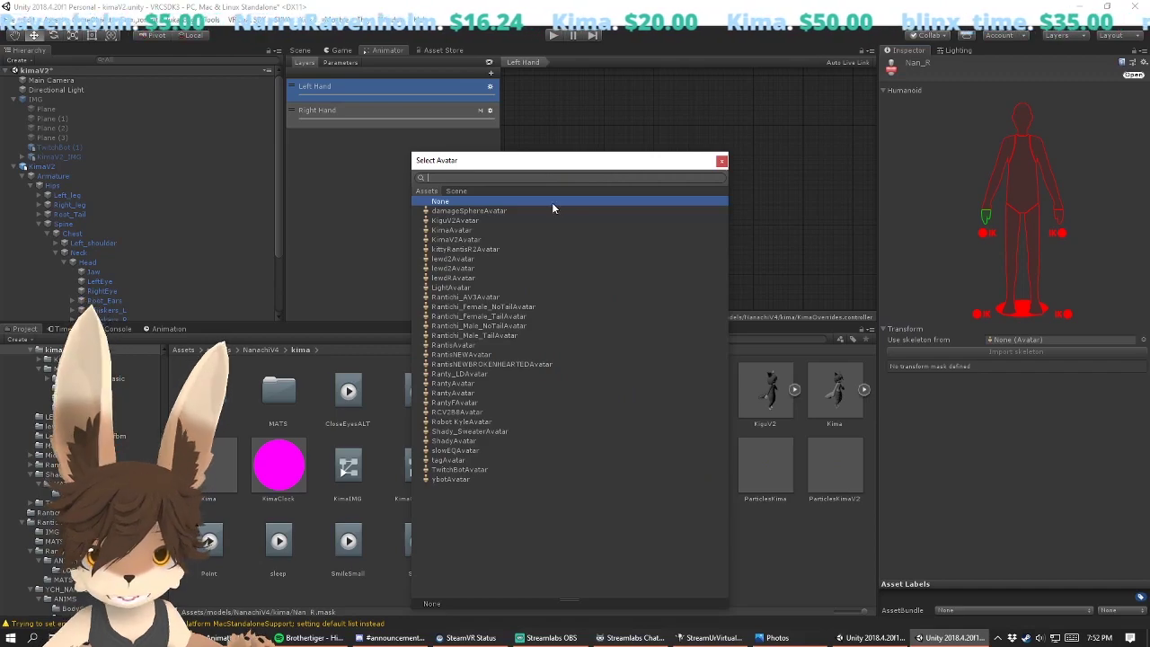
{"action": "type", "text": "kim"}
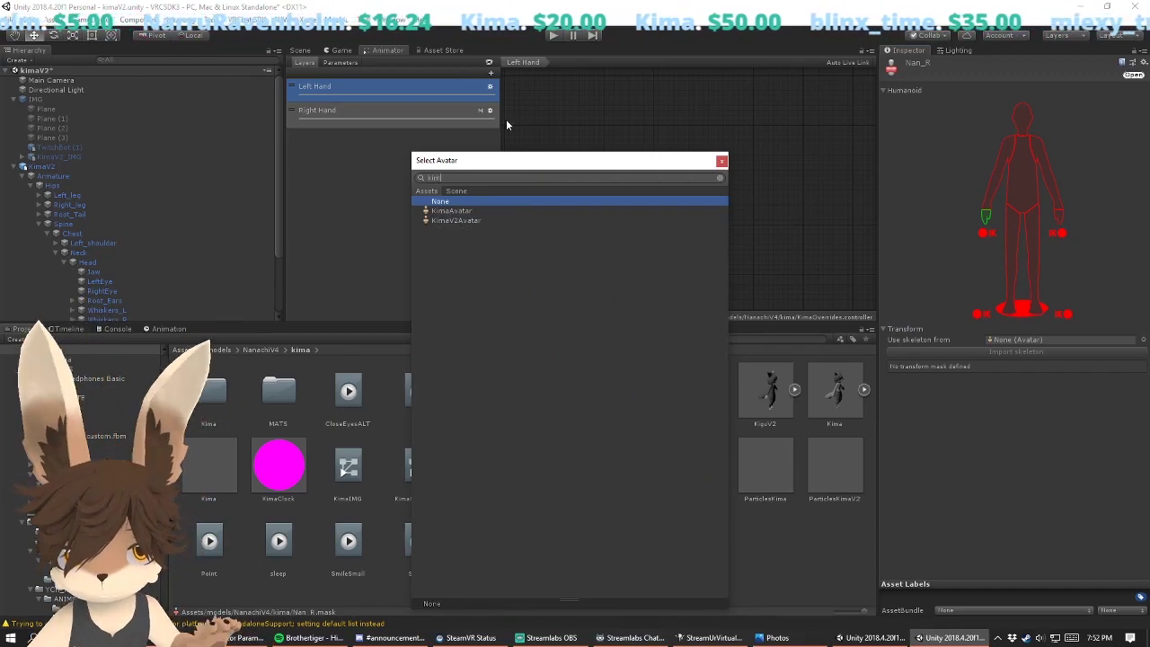
{"action": "left_click", "coordinate": [444, 221]}
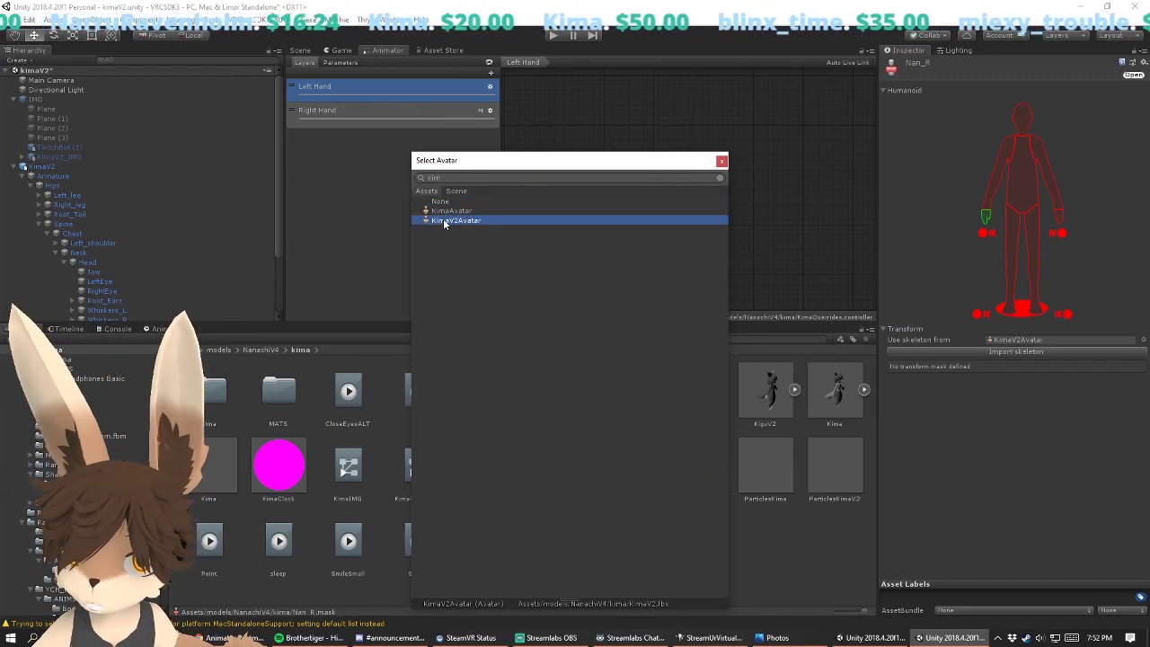
{"action": "double_click", "coordinate": [445, 220]}
{"action": "left_click", "coordinate": [942, 353]}
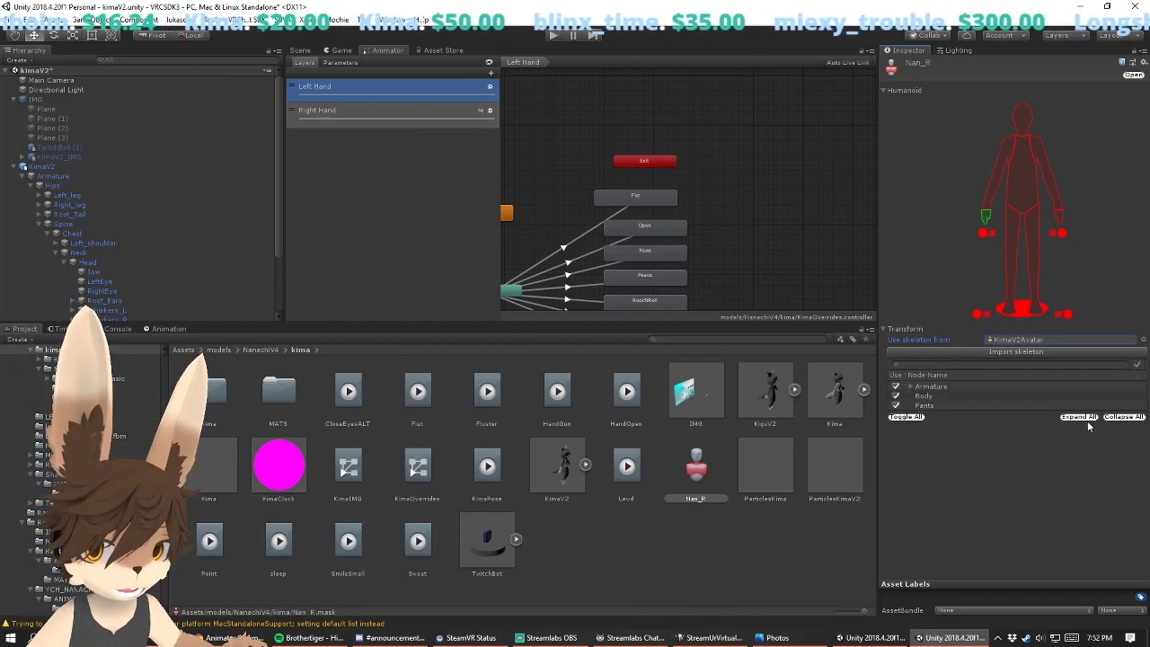
{"action": "left_click", "coordinate": [906, 418]}
Step: Enable Root_Ears, Ears_L, Ears_R and the Ears_L_001 to Ears_L_003 bones under Head in the transform mask
{"action": "left_click", "coordinate": [911, 386]}
{"action": "left_click", "coordinate": [920, 397]}
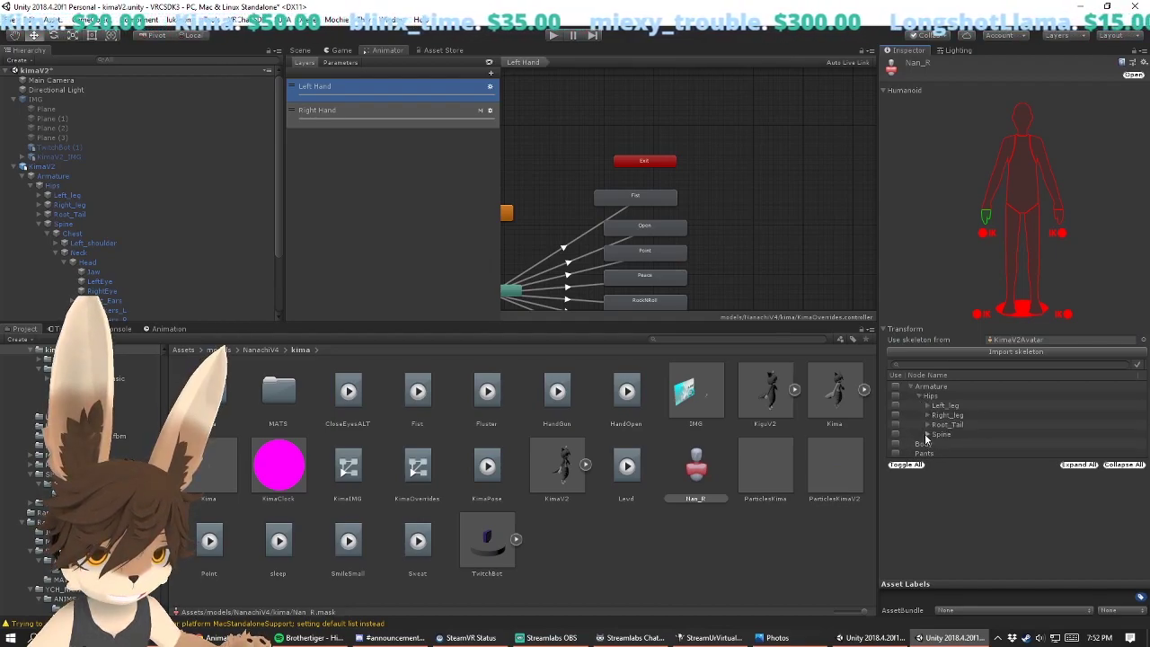
{"action": "left_click", "coordinate": [927, 435]}
{"action": "left_click", "coordinate": [936, 444]}
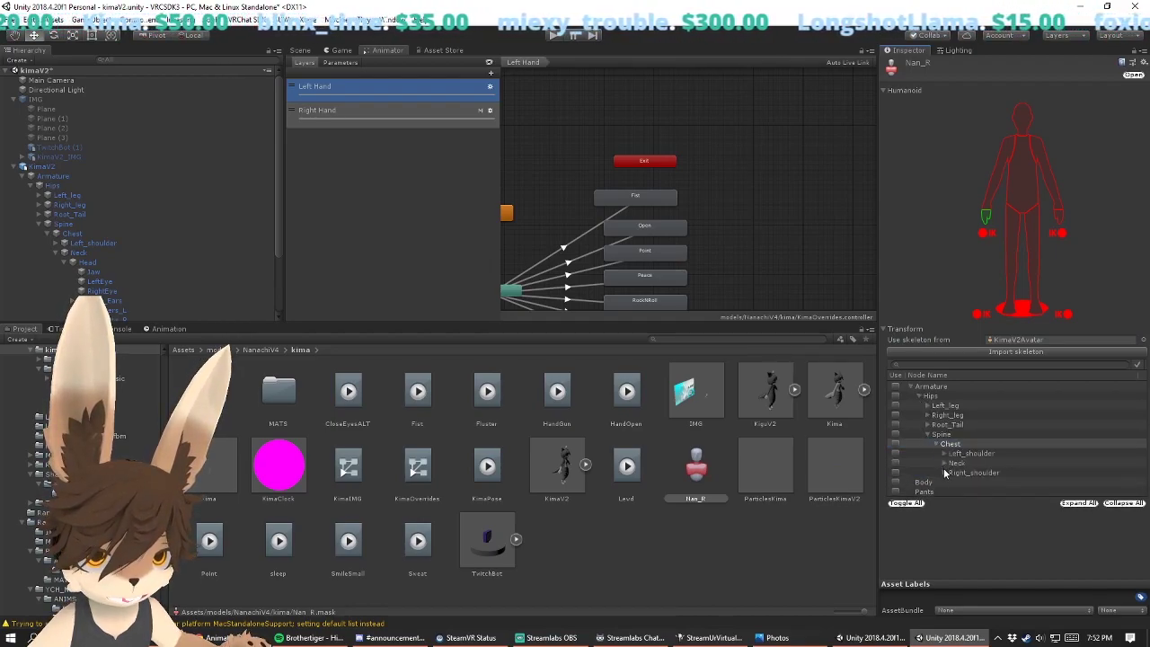
{"action": "left_click", "coordinate": [944, 462]}
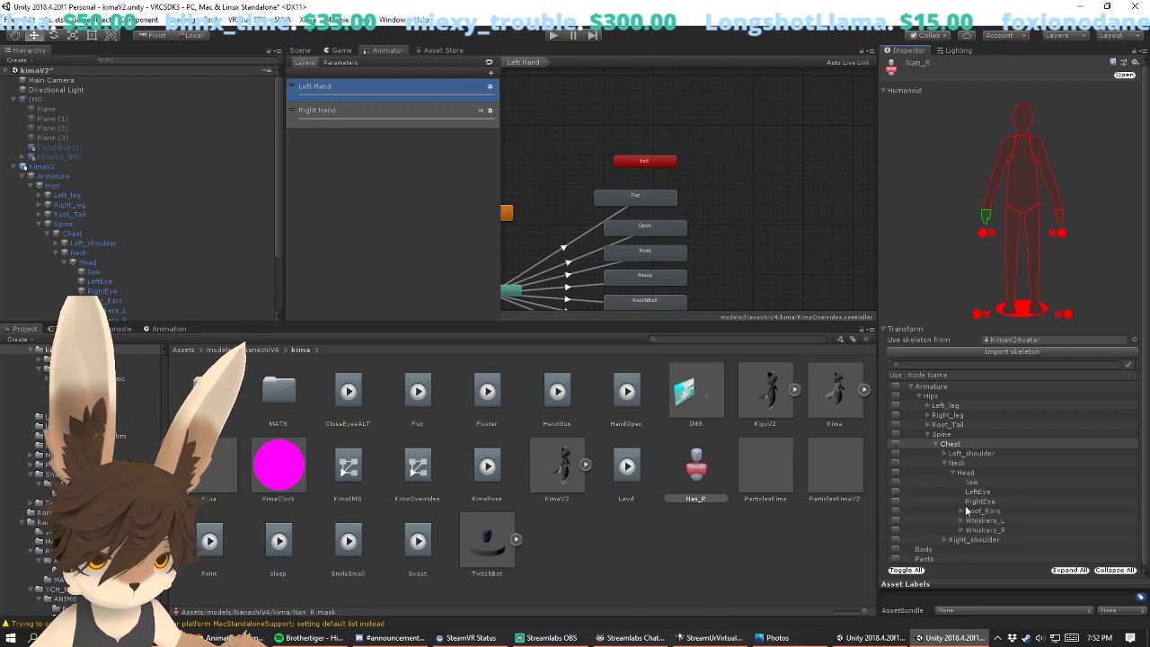
{"action": "left_click", "coordinate": [953, 469]}
{"action": "left_click", "coordinate": [962, 509]}
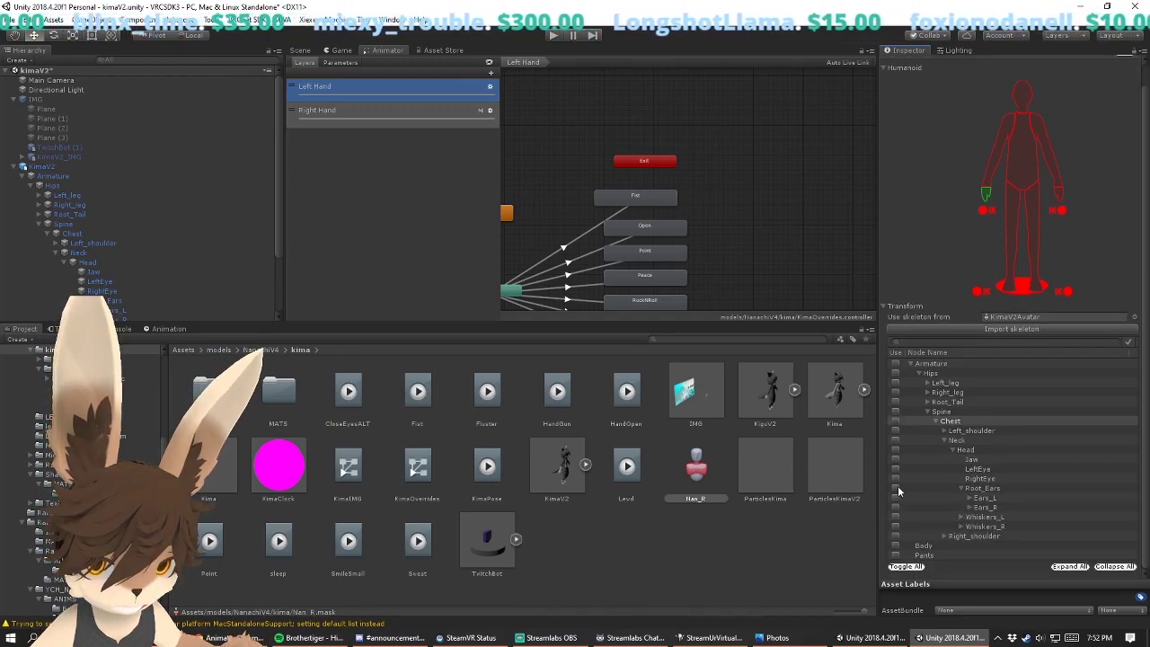
{"action": "left_click", "coordinate": [970, 499]}
{"action": "left_click", "coordinate": [979, 508]}
{"action": "left_click", "coordinate": [987, 518]}
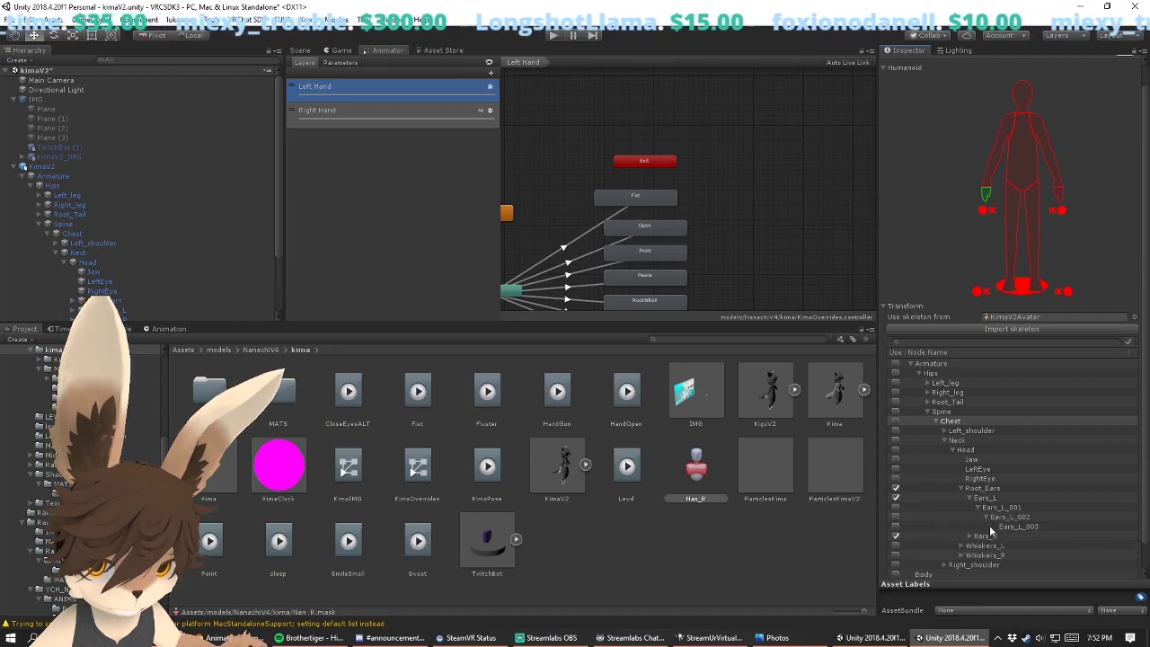
{"action": "left_click", "coordinate": [896, 508]}
{"action": "scroll", "coordinate": [988, 510], "scroll_direction": "down", "scroll_amount": 1}
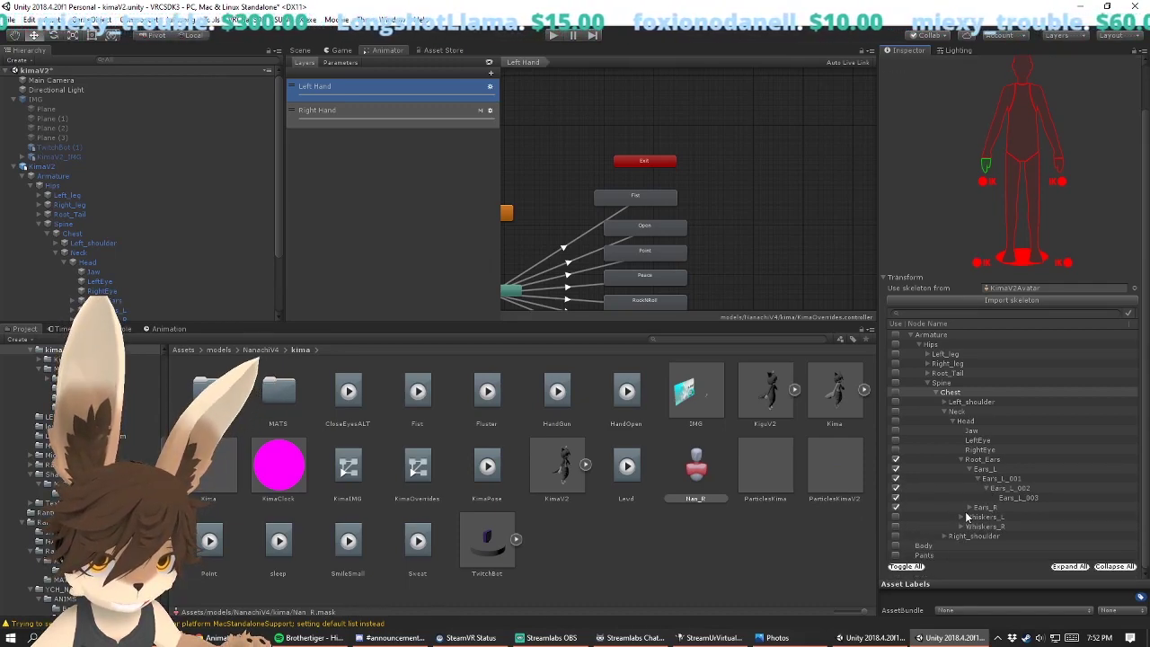
Step: Enable the Ears_R_001 to Ears_R_003 bones in the transform mask
{"action": "left_click", "coordinate": [969, 511]}
{"action": "left_click", "coordinate": [969, 509]}
{"action": "left_click", "coordinate": [979, 517]}
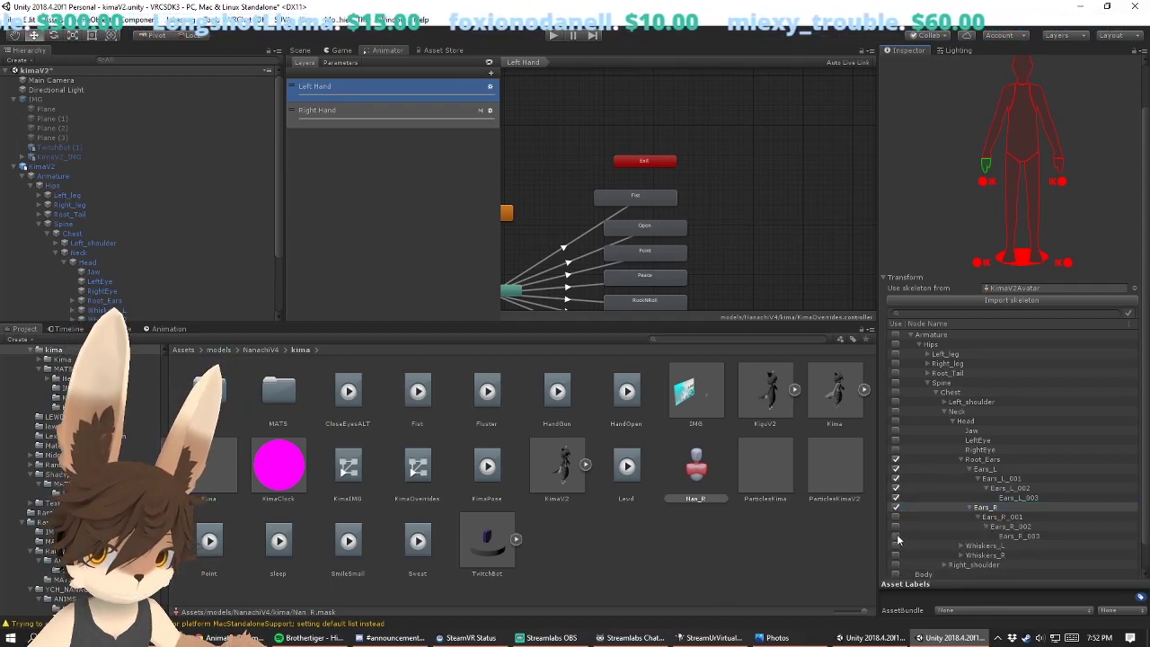
{"action": "left_click", "coordinate": [1024, 536]}
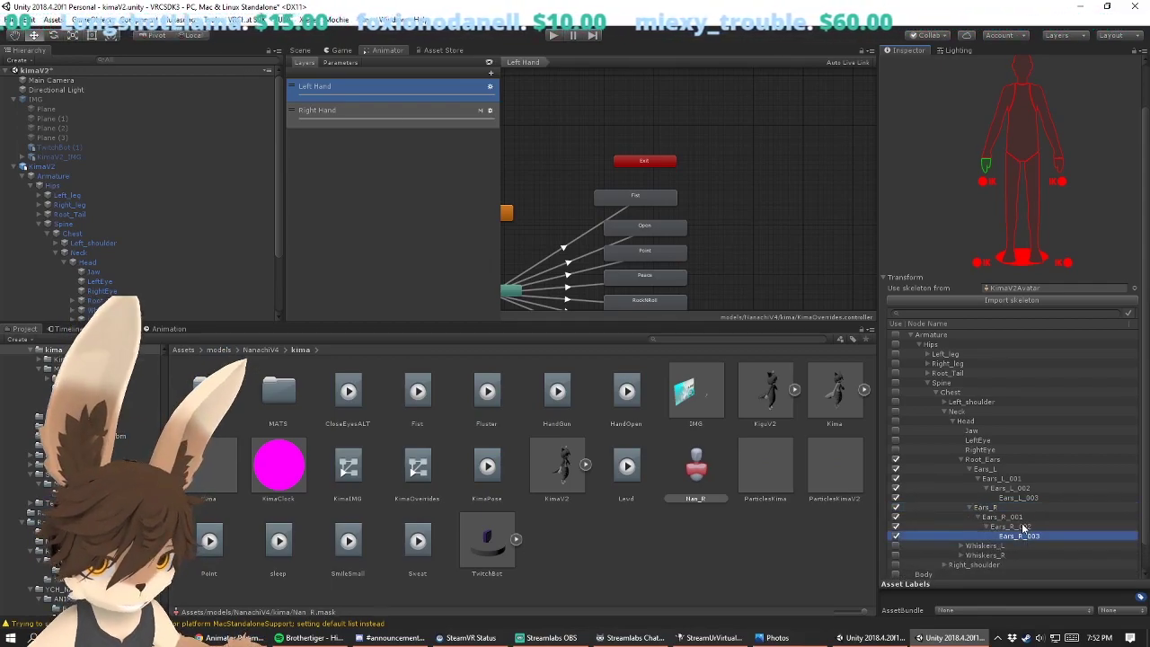
{"action": "left_click", "coordinate": [1018, 517]}
Step: Enable Root_Tail, Tail and the Tail_001 to Tail_004 bones under Hips in the transform mask
{"action": "scroll", "coordinate": [1016, 503], "scroll_direction": "down", "scroll_amount": 1}
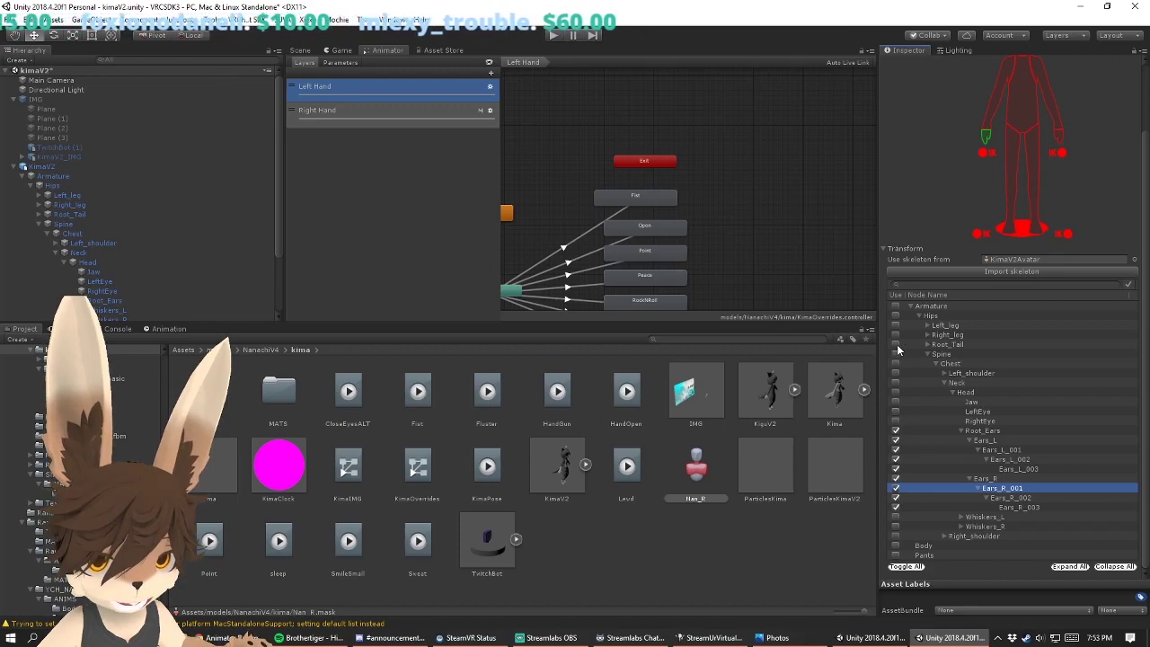
{"action": "left_click", "coordinate": [927, 345]}
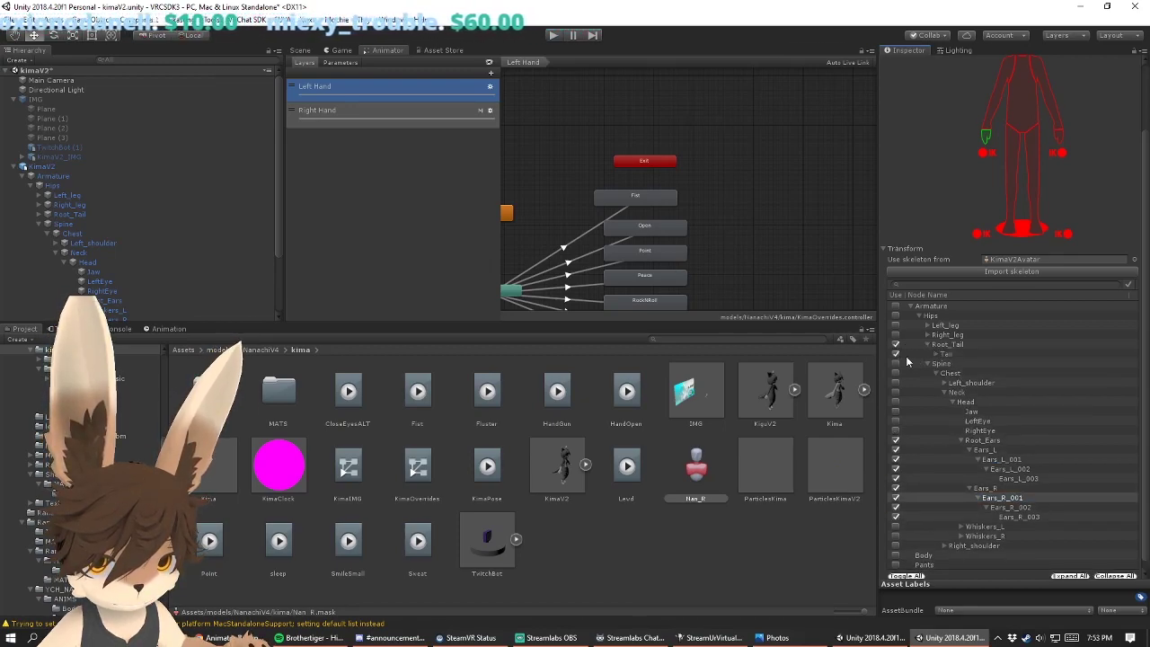
{"action": "left_click", "coordinate": [935, 354]}
{"action": "left_click", "coordinate": [944, 363]}
{"action": "left_click", "coordinate": [952, 372]}
{"action": "left_click", "coordinate": [961, 382]}
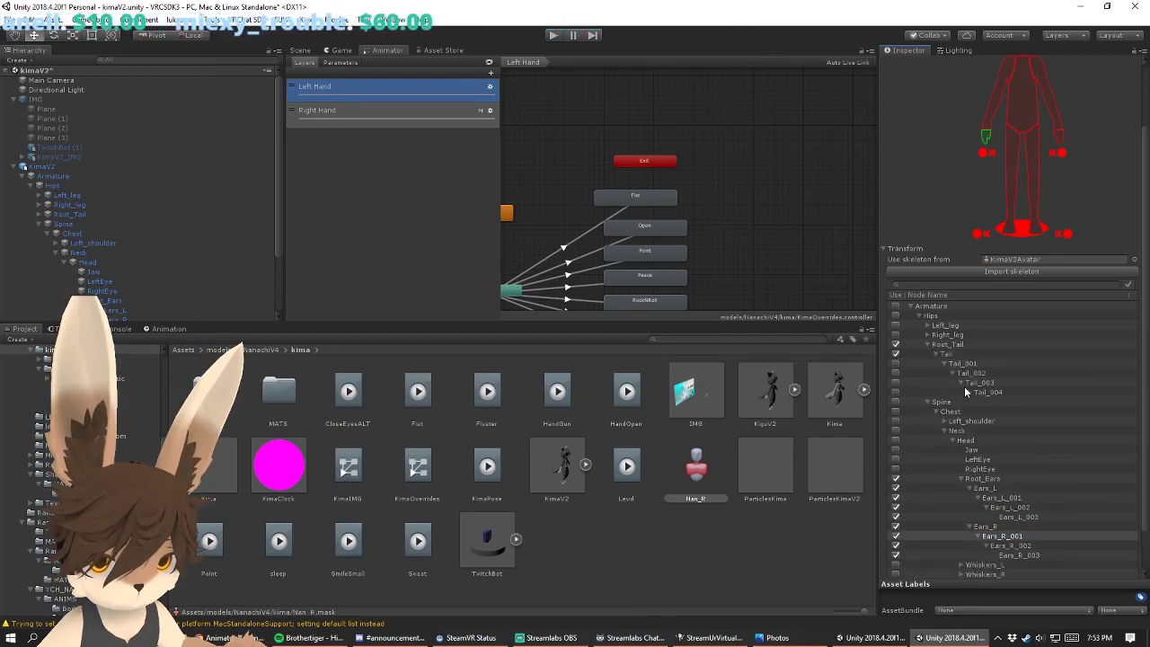
{"action": "left_click", "coordinate": [981, 392]}
{"action": "left_click", "coordinate": [962, 365], "text": "shift"}
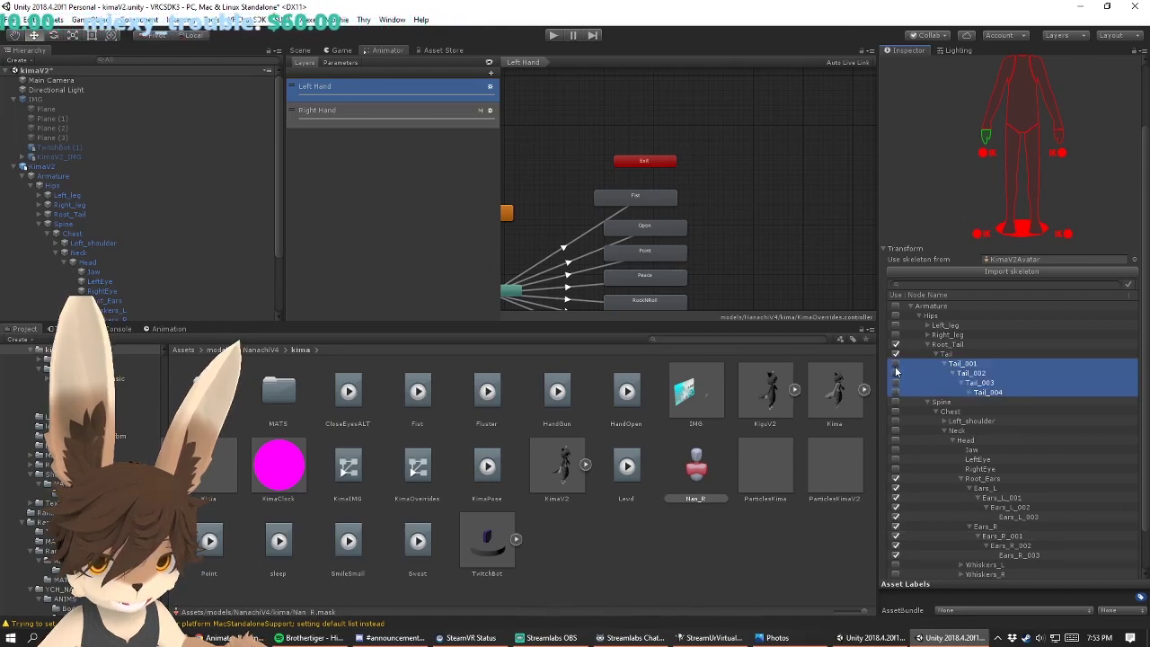
Step: Enable the remaining tail bones, Tail_005 to Tail_009, in the transform mask and collapse its bone list
{"action": "left_click", "coordinate": [968, 392]}
{"action": "left_click", "coordinate": [977, 402]}
{"action": "left_click", "coordinate": [985, 411]}
{"action": "left_click", "coordinate": [993, 421]}
{"action": "left_click", "coordinate": [1002, 432]}
{"action": "left_click", "coordinate": [1027, 440]}
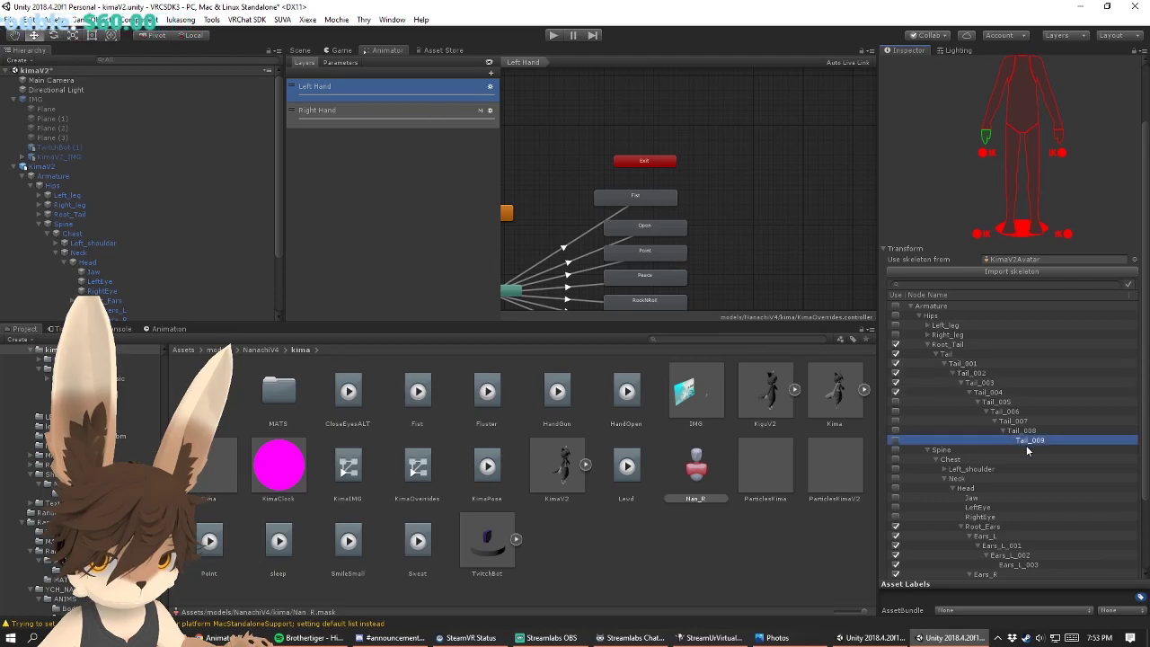
{"action": "left_click", "coordinate": [992, 395], "text": "shift"}
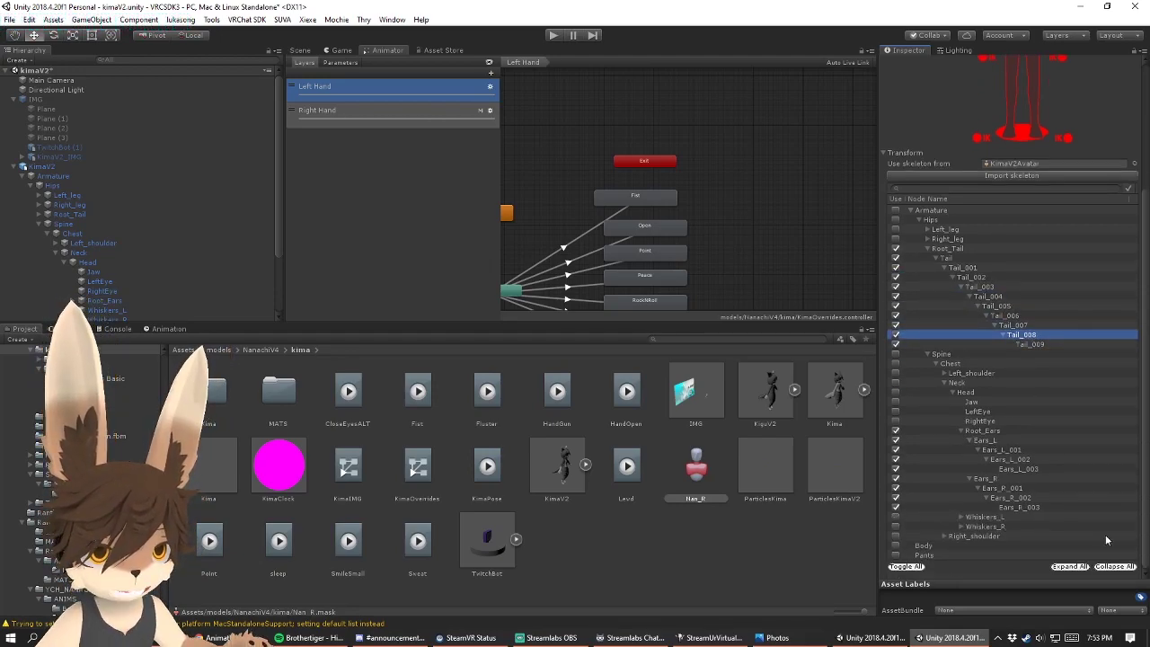
{"action": "scroll", "coordinate": [948, 527], "scroll_direction": "up", "scroll_amount": 2}
{"action": "left_click", "coordinate": [886, 330]}
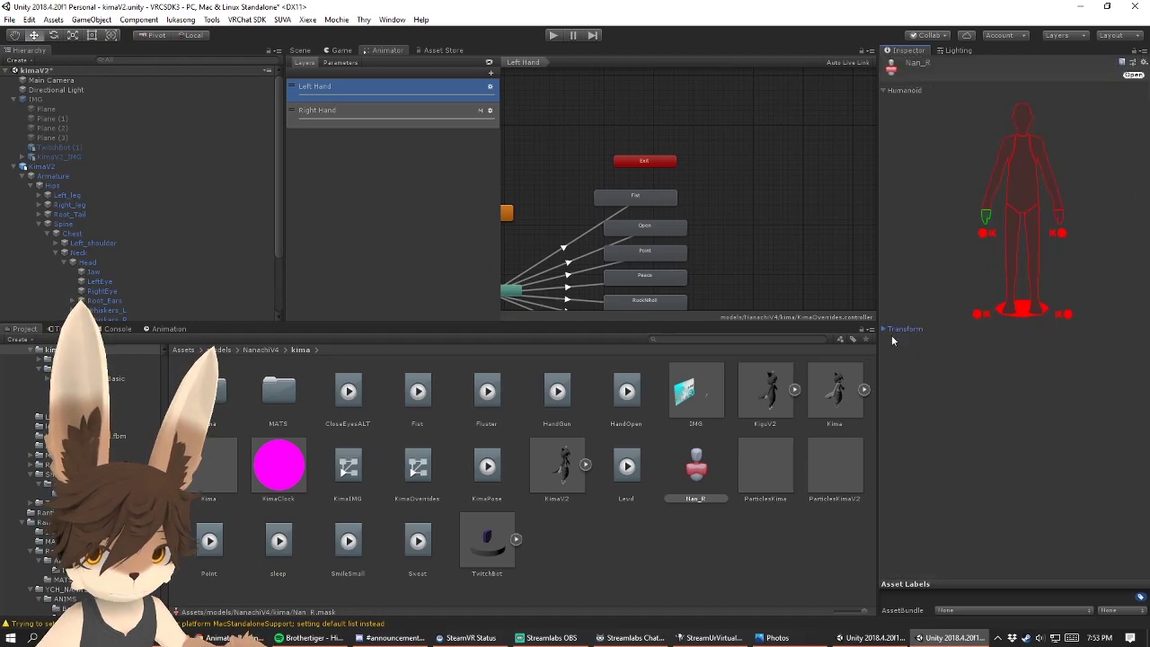
Step: Duplicate the Nan_R mask as Nan_L and enable the left hand instead of the right hand in its humanoid figure
{"action": "left_click", "coordinate": [610, 572]}
{"action": "left_click", "coordinate": [681, 467]}
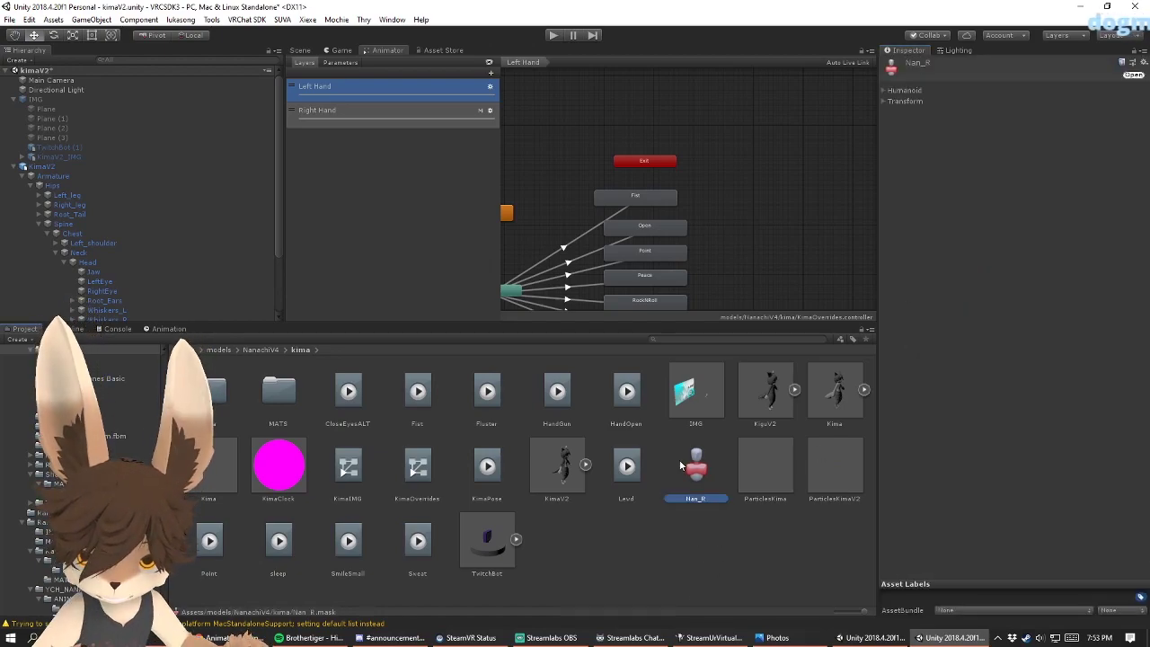
{"action": "key", "text": "ctrl+d"}
{"action": "key", "text": "F2"}
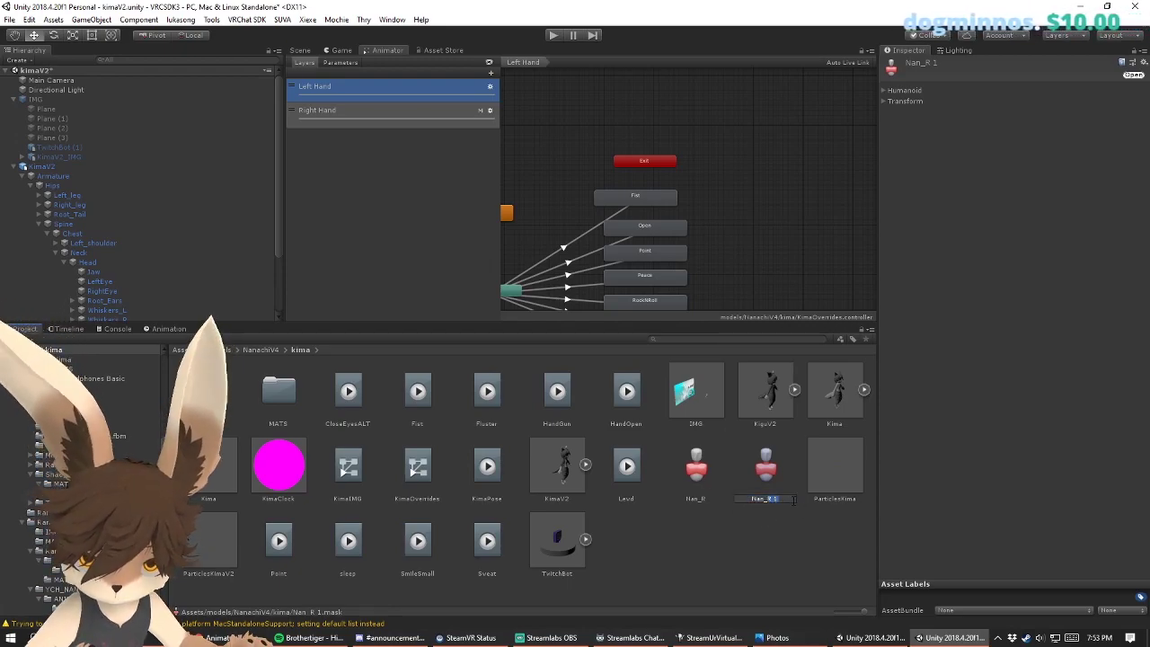
{"action": "type", "text": "Nan_L"}
{"action": "key", "text": "Return"}
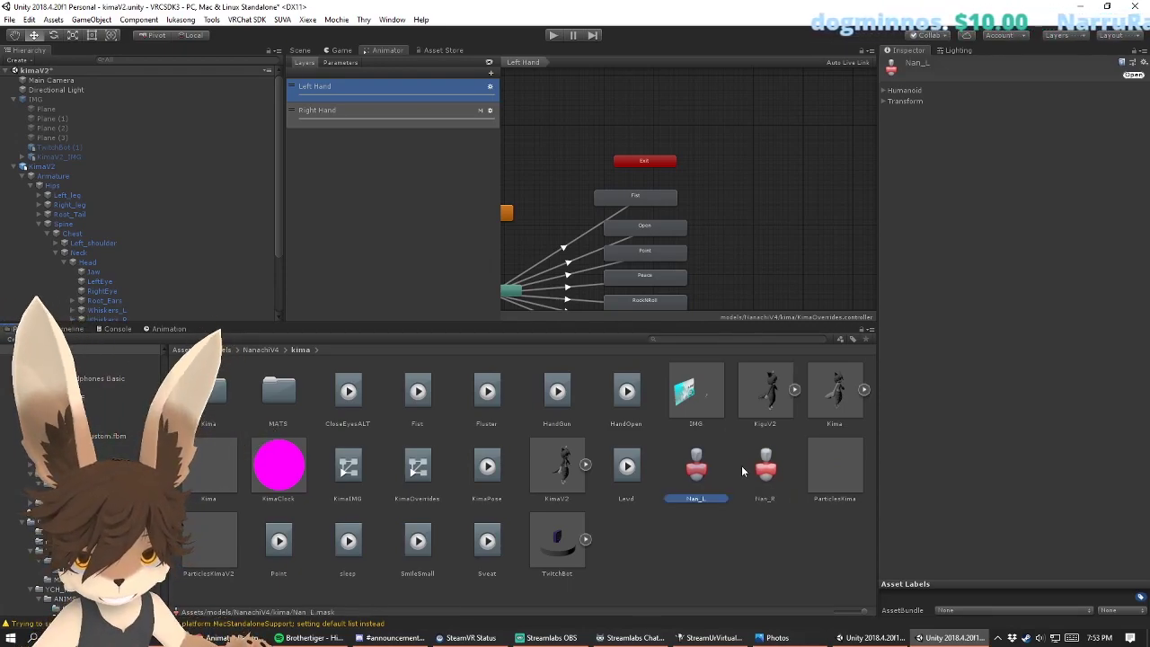
{"action": "left_click", "coordinate": [887, 90]}
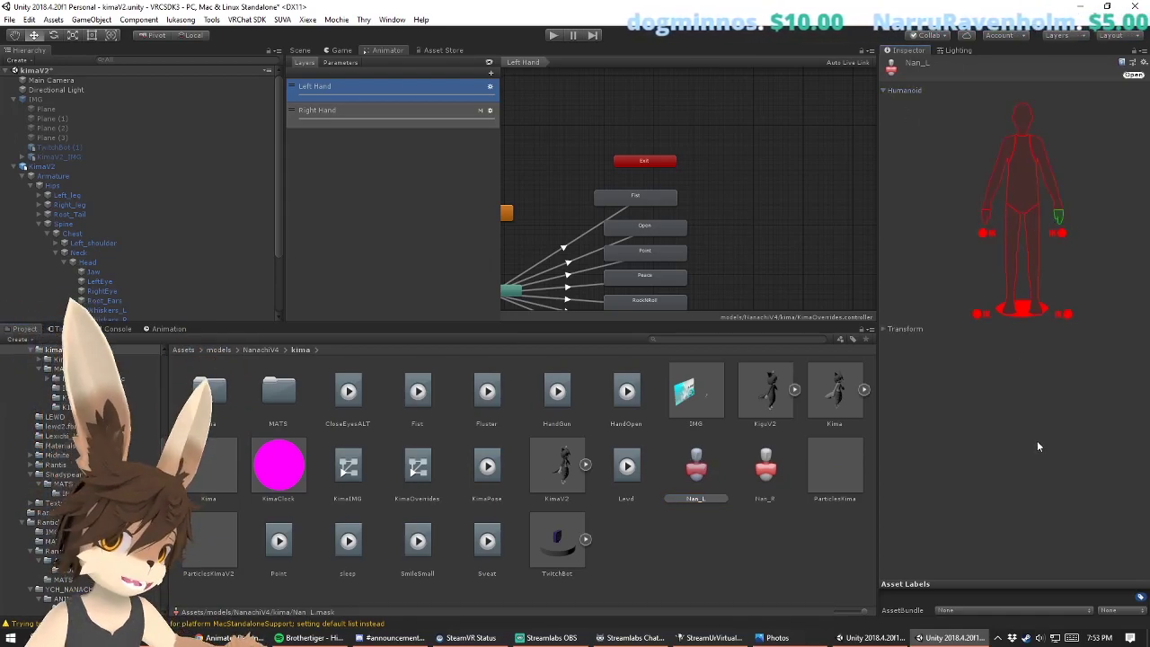
{"action": "left_click", "coordinate": [737, 548]}
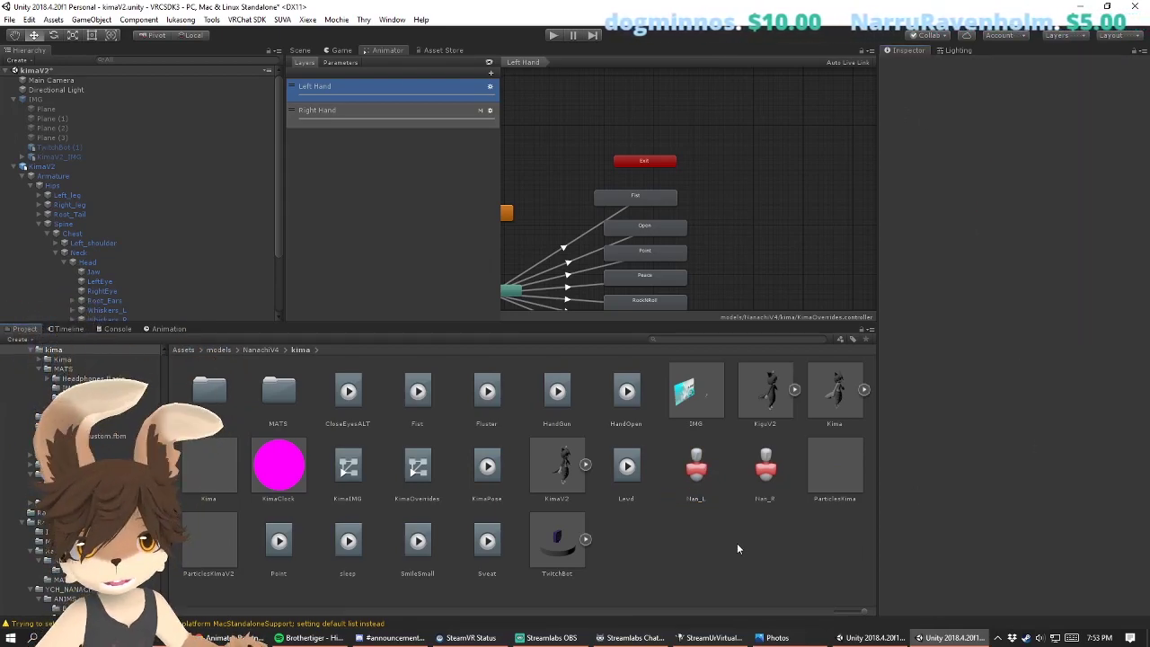
Step: Assign the Nan_L avatar mask to the Left Hand layer and check the mask set on the Right Hand layer
{"action": "left_click", "coordinate": [490, 86]}
{"action": "left_click", "coordinate": [650, 100]}
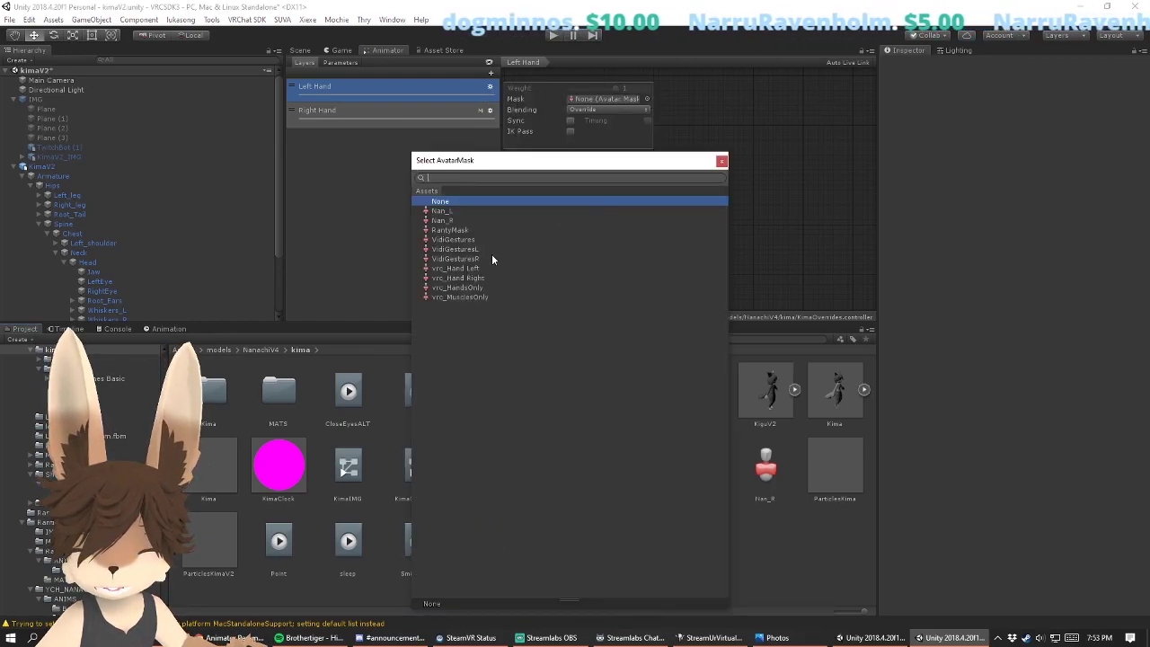
{"action": "left_click", "coordinate": [452, 210]}
{"action": "double_click", "coordinate": [452, 211]}
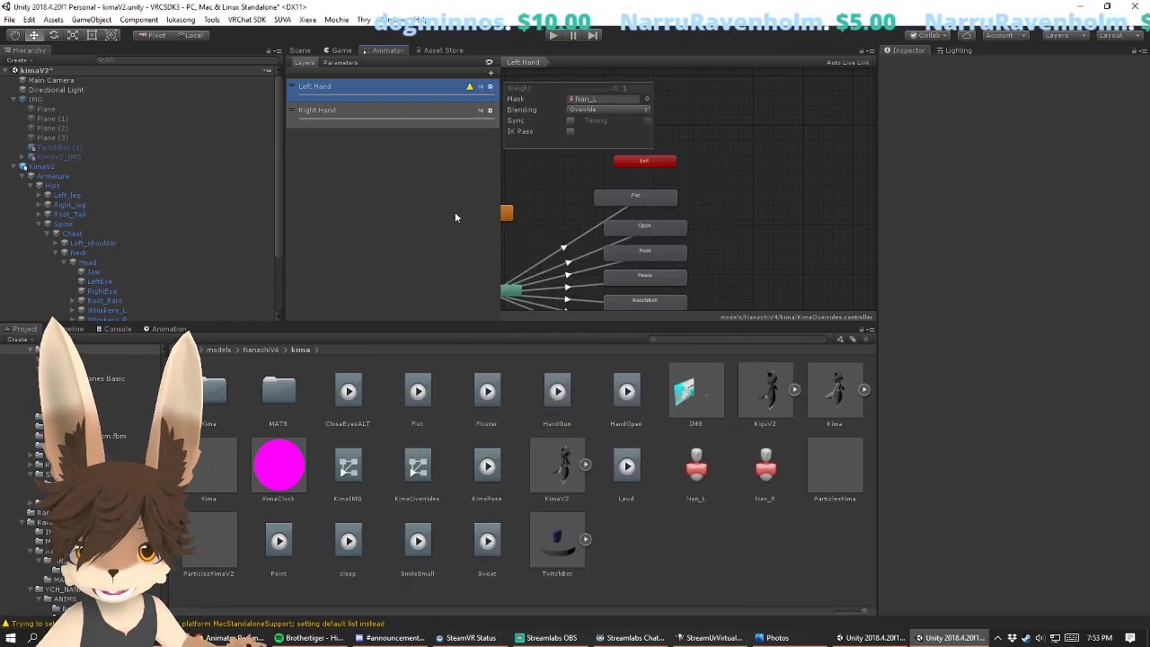
{"action": "left_click", "coordinate": [490, 110]}
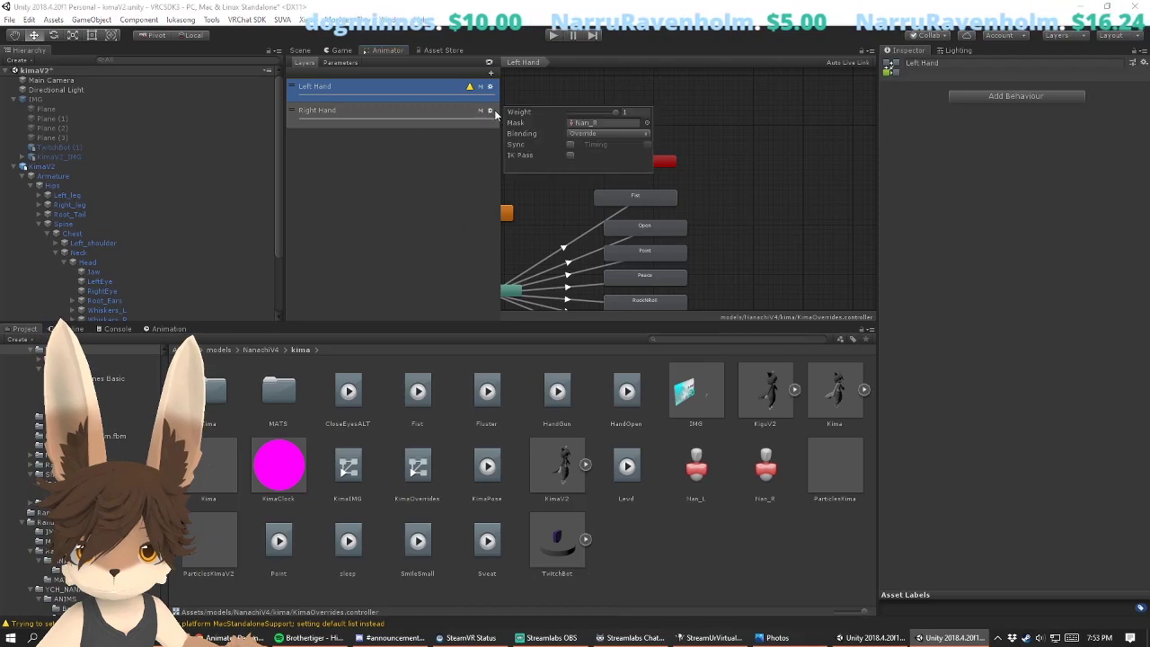
{"action": "left_click", "coordinate": [445, 202]}
{"action": "left_click", "coordinate": [428, 87]}
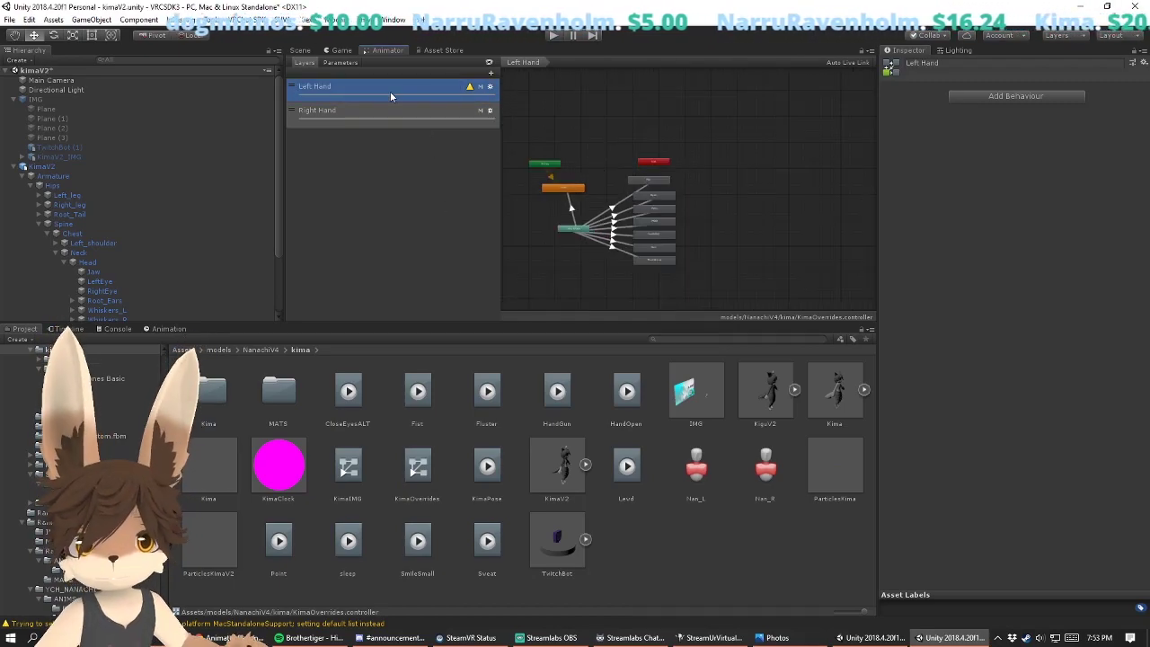
Step: Switch the FX and Gesture playable layers of the KimaV2 avatar descriptor from their defaults to custom controllers
{"action": "left_click", "coordinate": [298, 51]}
{"action": "scroll", "coordinate": [645, 188], "scroll_direction": "up", "scroll_amount": 5}
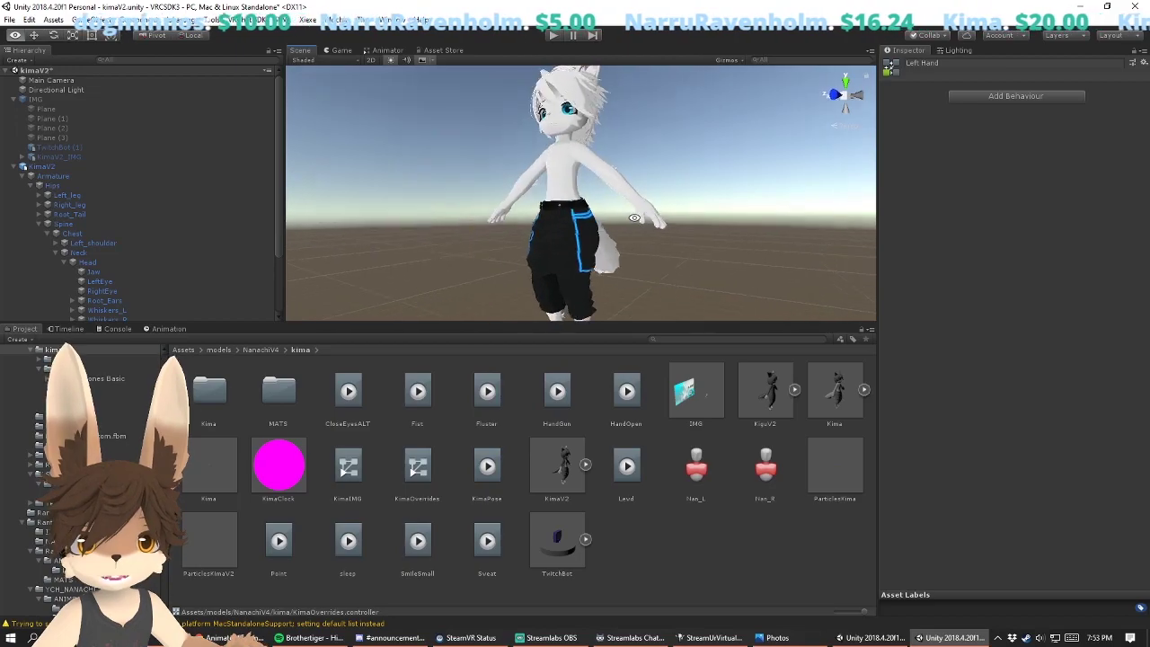
{"action": "left_click", "coordinate": [576, 223]}
{"action": "scroll", "coordinate": [957, 299], "scroll_direction": "down", "scroll_amount": 10}
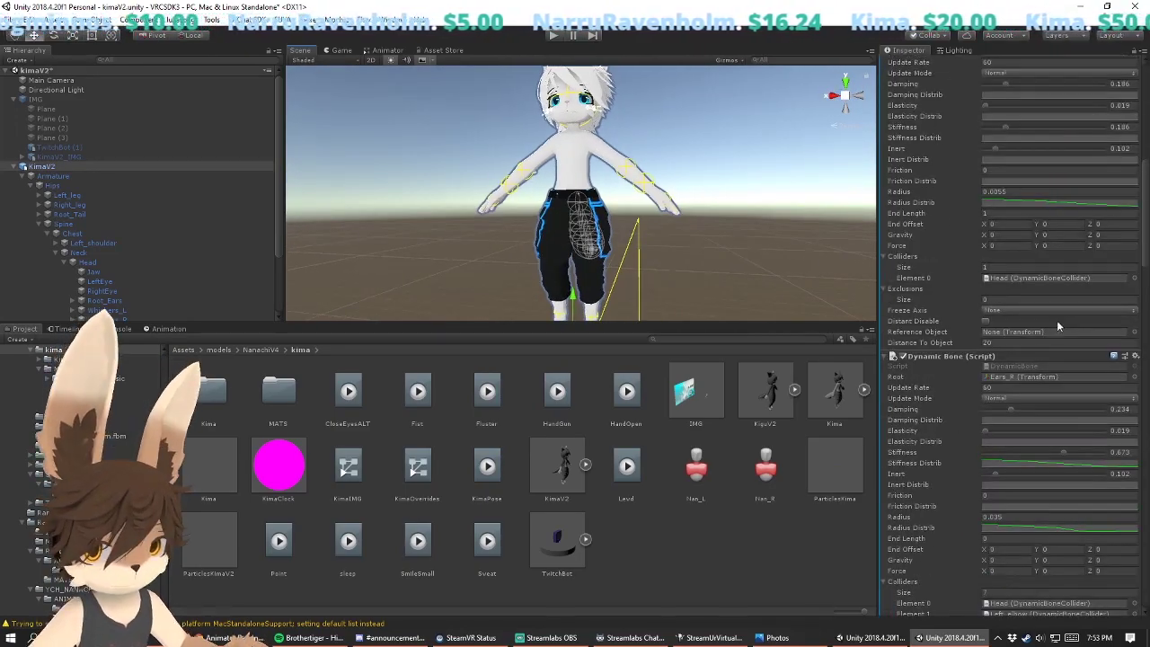
{"action": "scroll", "coordinate": [979, 376], "scroll_direction": "down", "scroll_amount": 15}
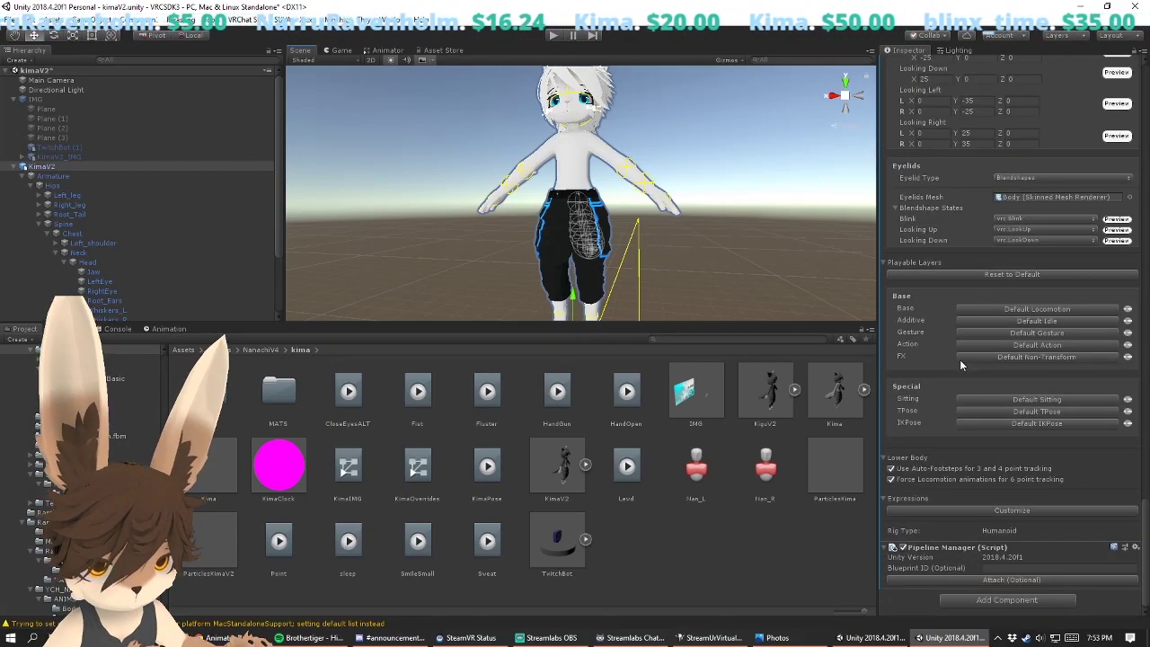
{"action": "left_click", "coordinate": [1007, 358]}
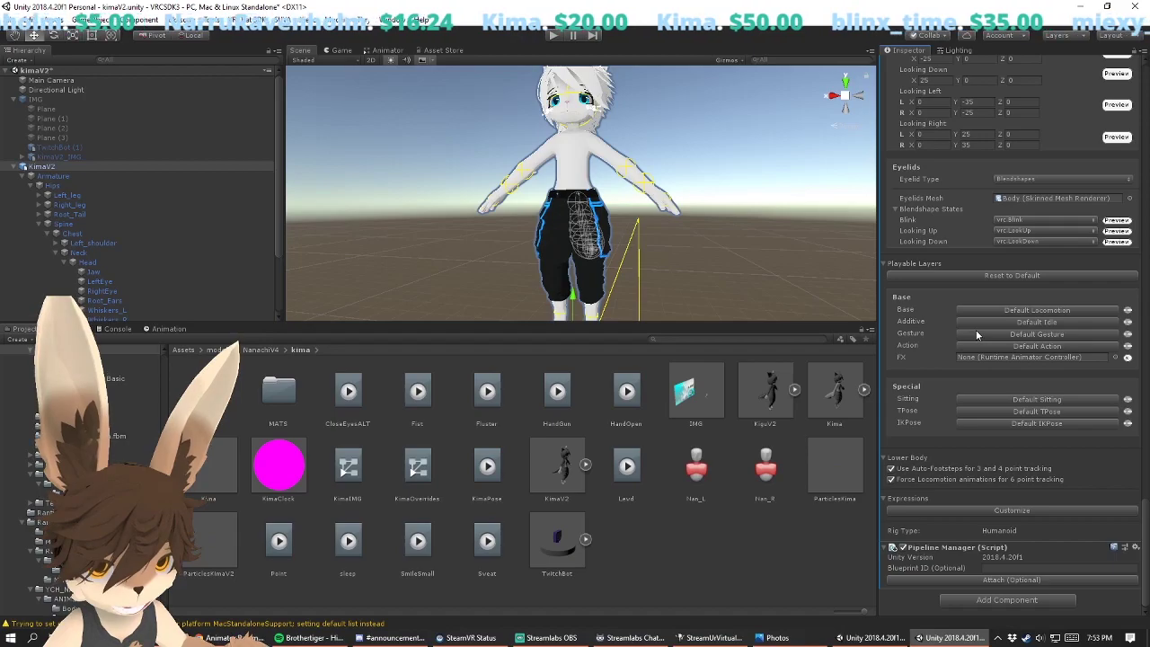
{"action": "left_click", "coordinate": [978, 333]}
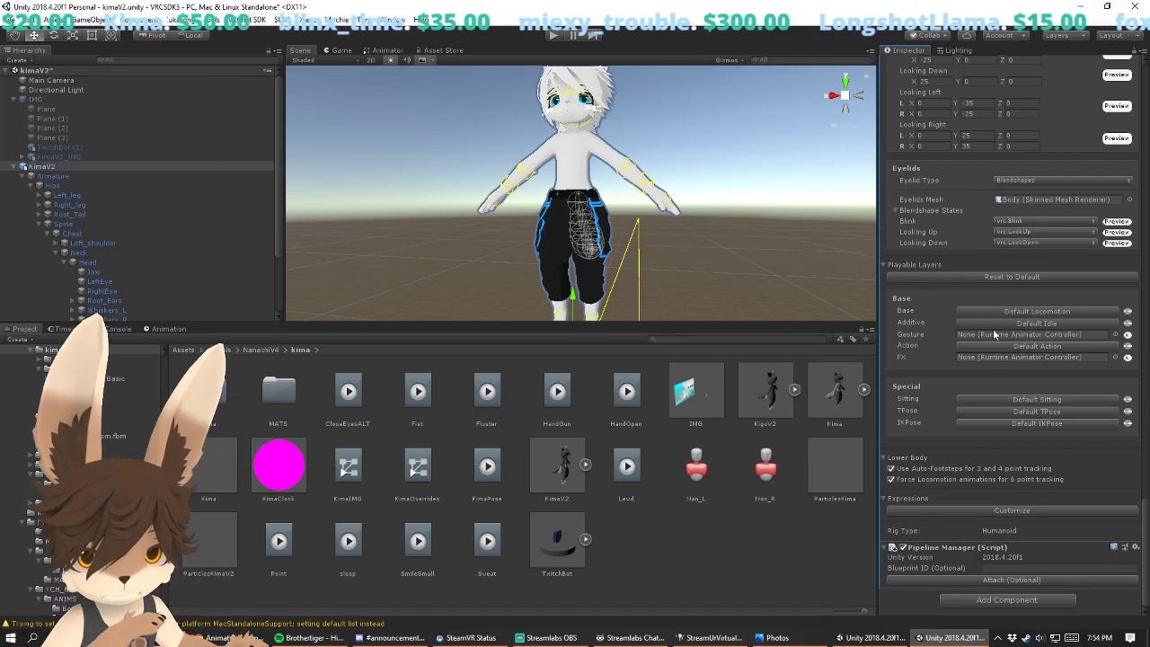
Step: Assign the KimaOverrides controller to both the Gesture and the FX playable layers of KimaV2
{"action": "left_click_drag", "start_coordinate": [419, 468], "coordinate": [1034, 334]}
{"action": "left_click_drag", "start_coordinate": [404, 474], "coordinate": [985, 359]}
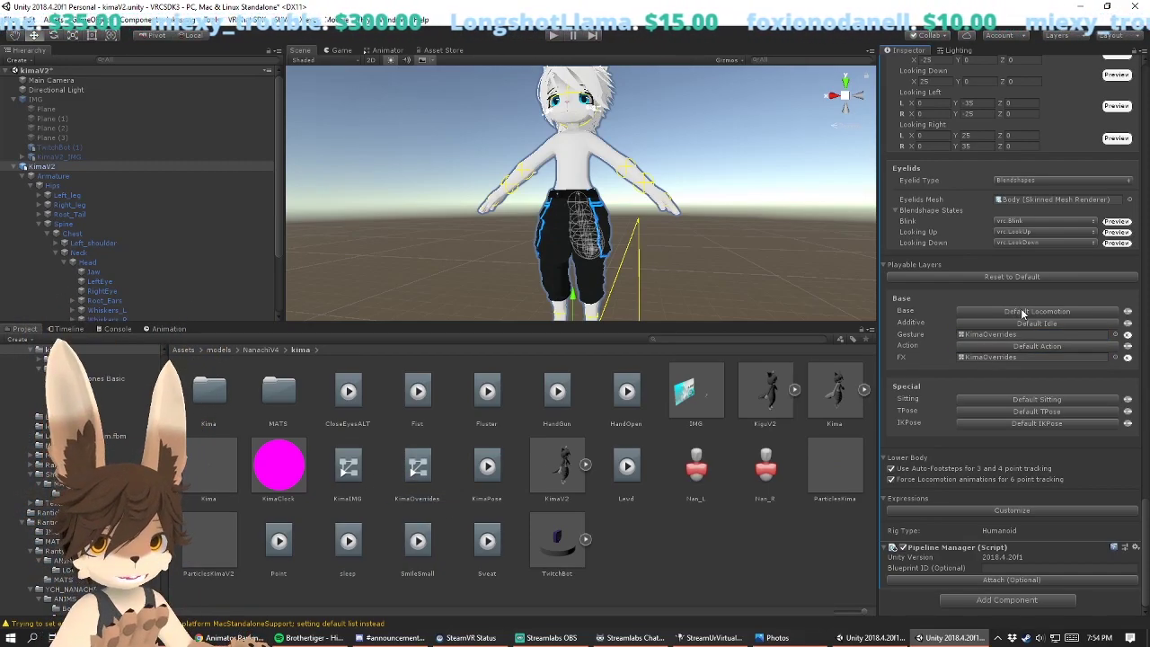
{"action": "left_click", "coordinate": [1003, 335]}
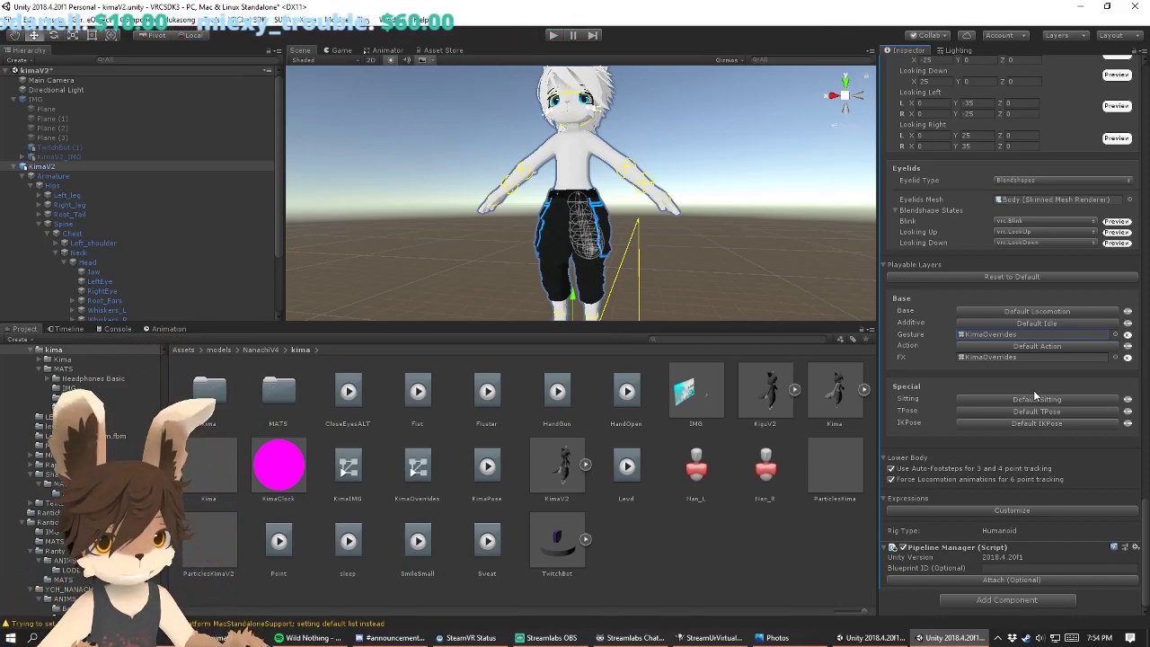
{"action": "left_click", "coordinate": [989, 358]}
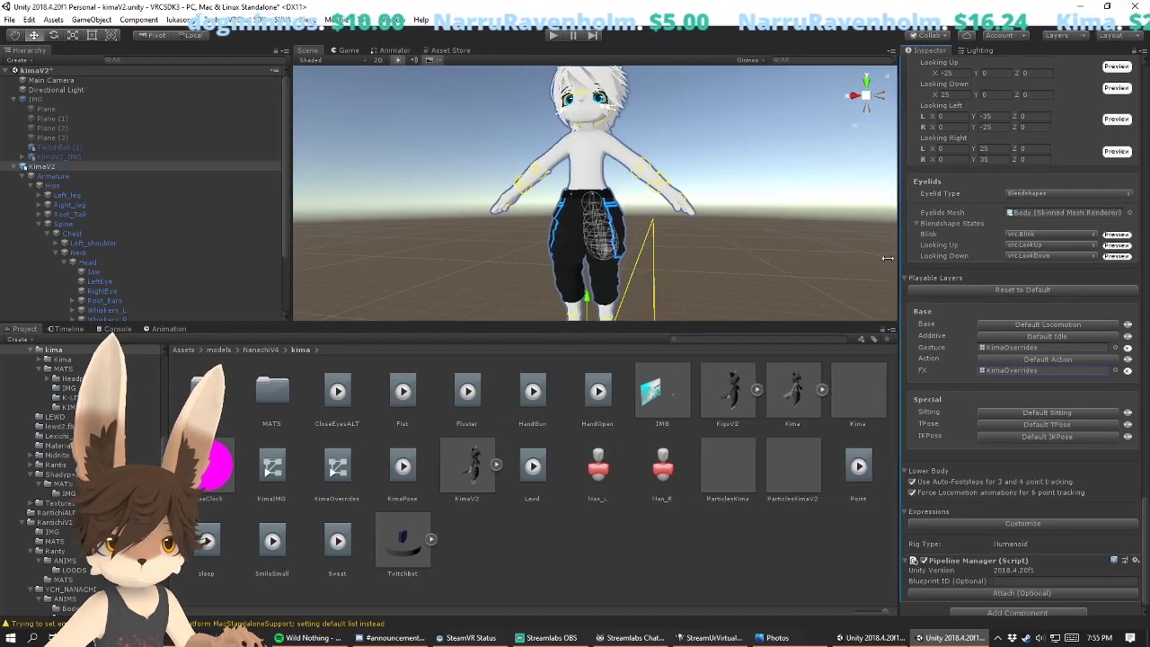
Step: Enlarge the scene view and build KimaV2 as an offline test avatar with the VRChat SDK
{"action": "left_click_drag", "start_coordinate": [747, 319], "coordinate": [741, 418]}
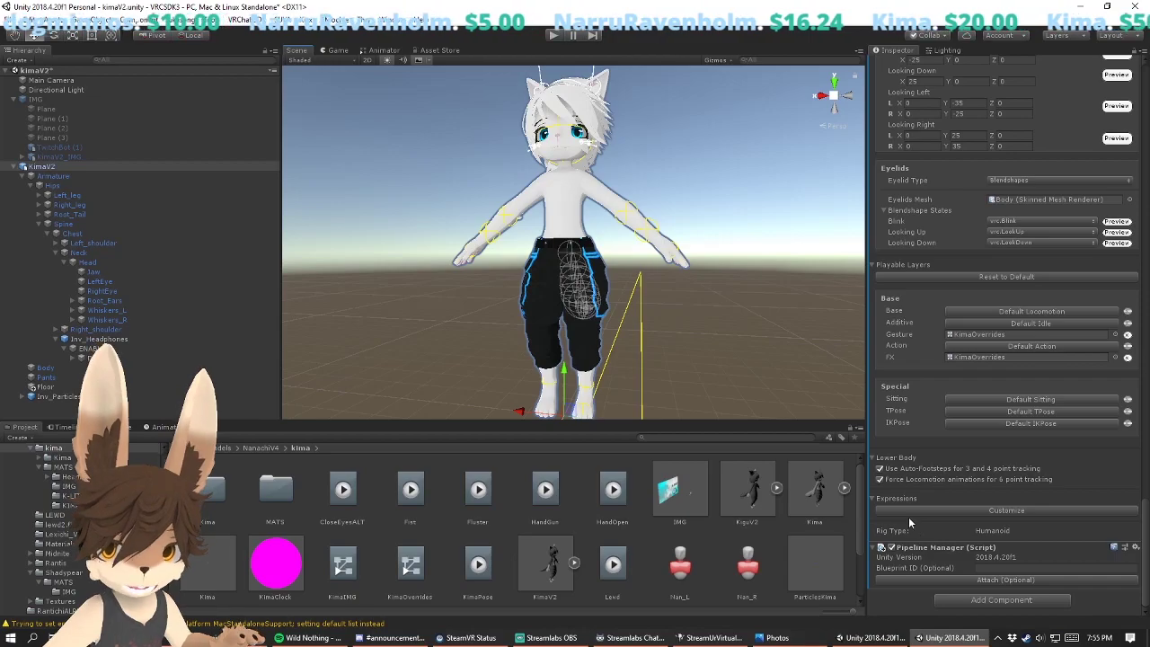
{"action": "left_click_drag", "start_coordinate": [631, 311], "coordinate": [918, 338], "text": "alt"}
{"action": "scroll", "coordinate": [917, 344], "scroll_direction": "up", "scroll_amount": 8}
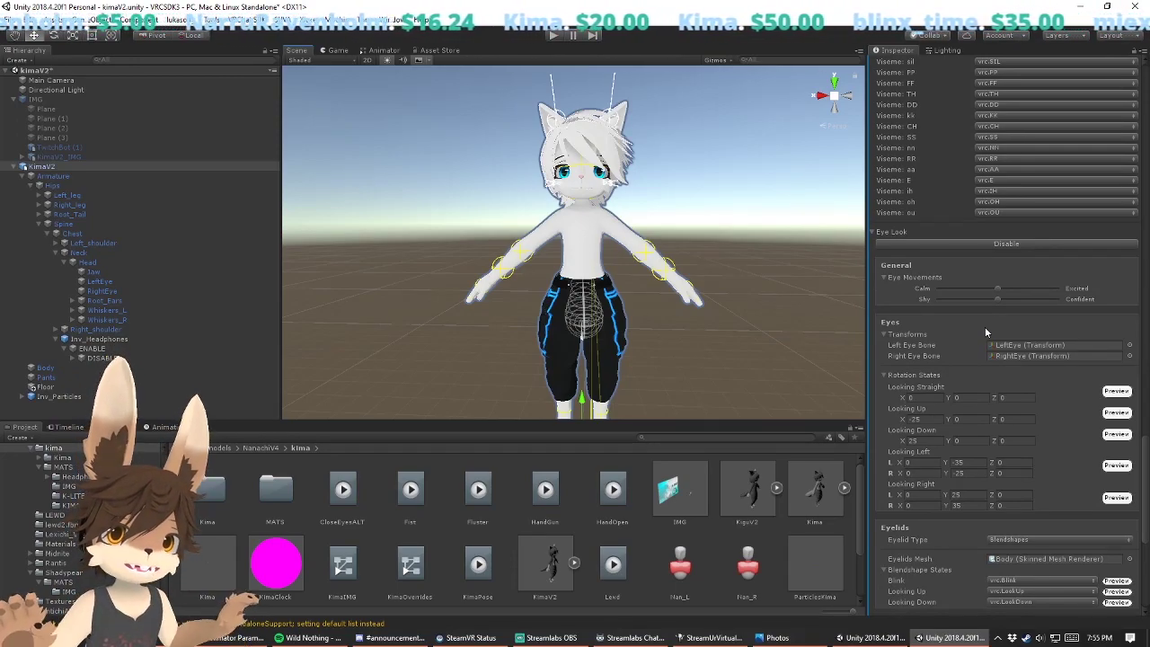
{"action": "left_click", "coordinate": [241, 20]}
{"action": "left_click", "coordinate": [310, 51]}
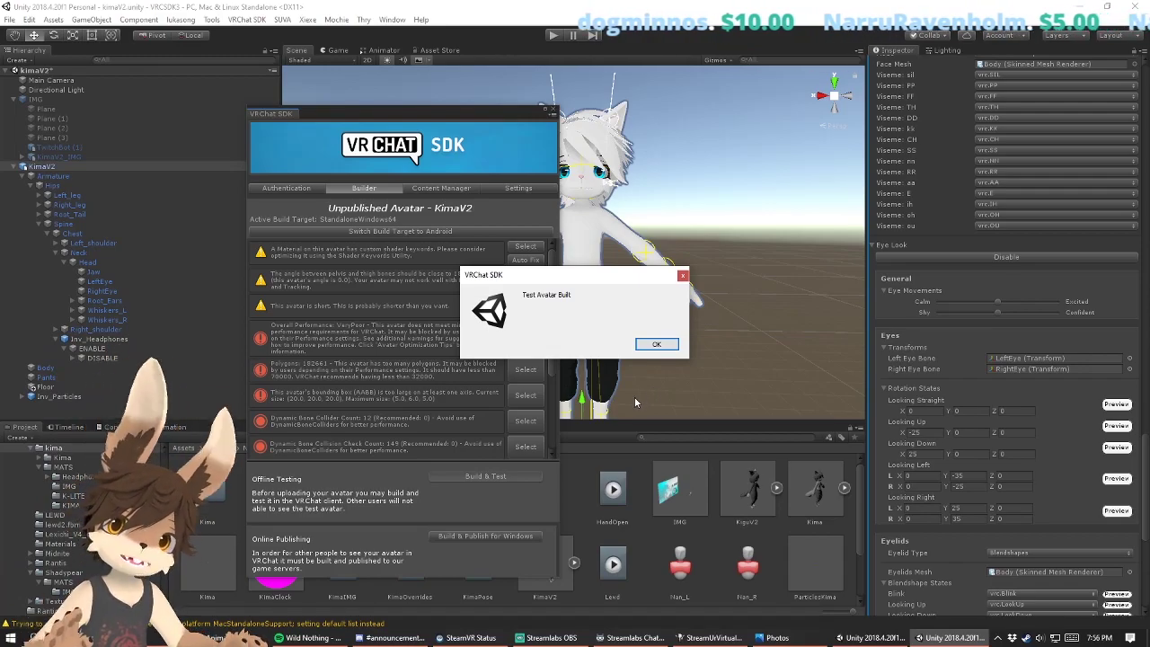
{"action": "left_click", "coordinate": [655, 345]}
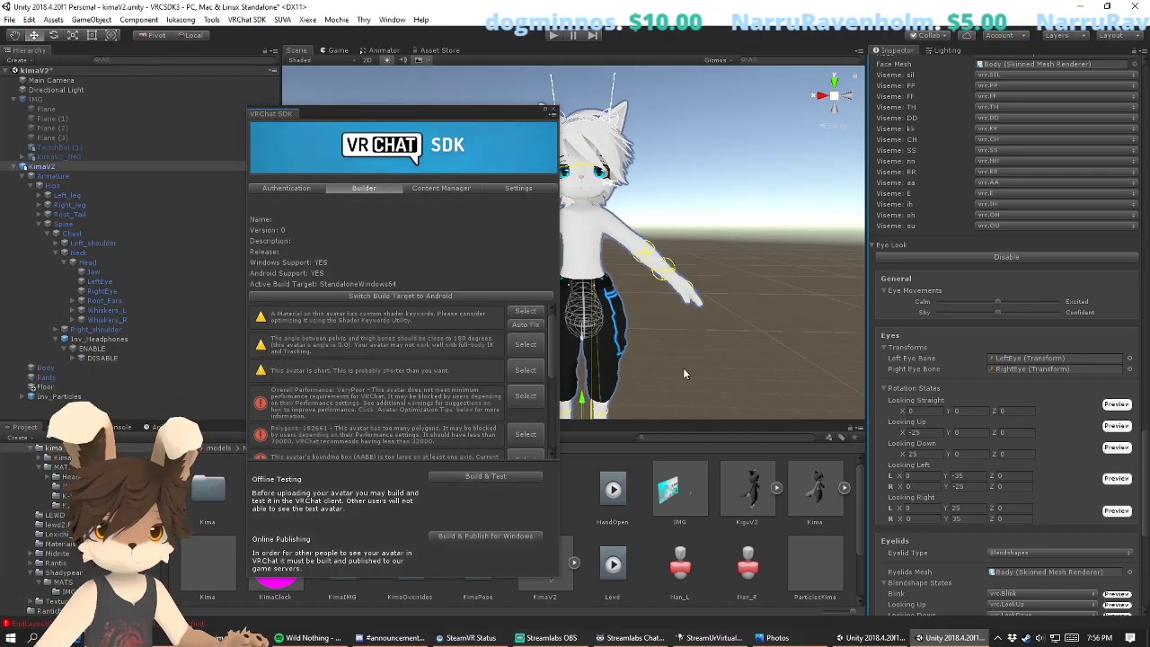
Step: Switch to VRChat and change into the SDK: KimaV2 test avatar listed under Other
{"action": "left_click", "coordinate": [1080, 6]}
{"action": "left_click_drag", "start_coordinate": [359, 200], "coordinate": [645, 311]}
{"action": "double_click", "coordinate": [295, 508]}
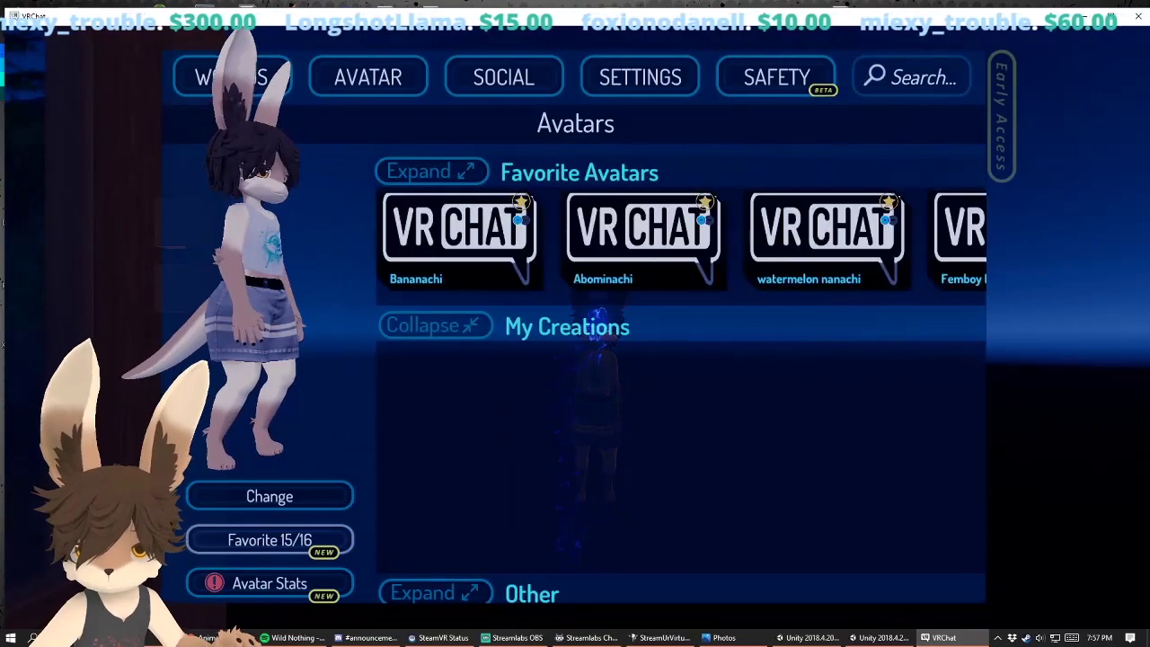
{"action": "scroll", "coordinate": [550, 288], "scroll_direction": "down", "scroll_amount": 5}
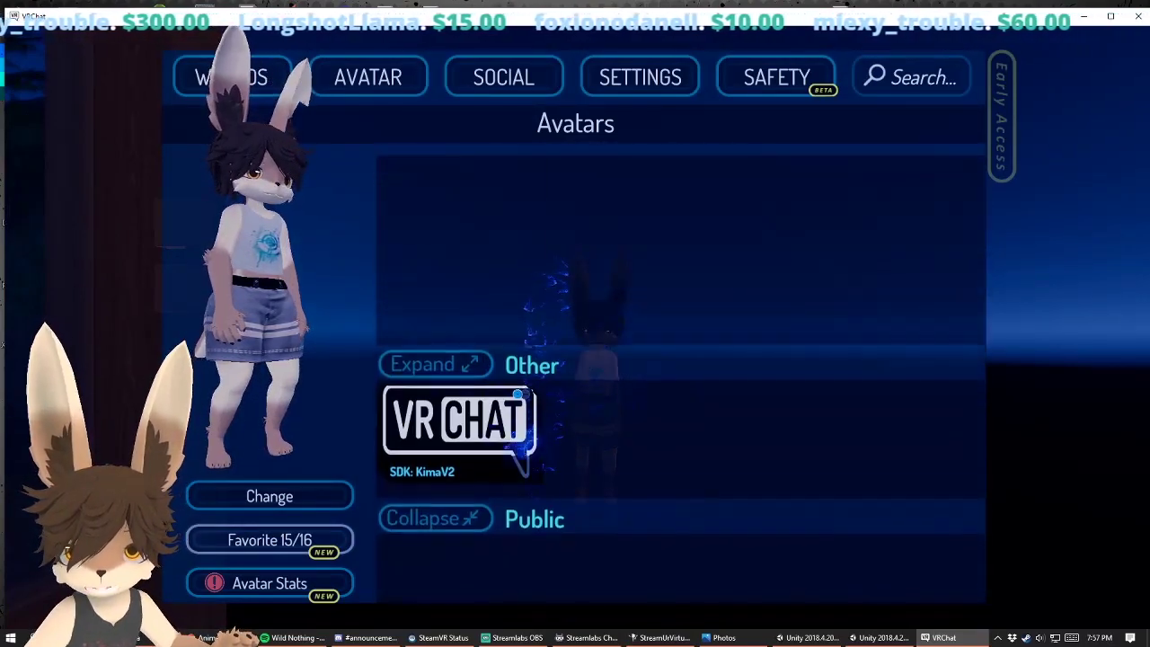
{"action": "left_click", "coordinate": [477, 424]}
{"action": "left_click", "coordinate": [272, 499]}
{"action": "left_click", "coordinate": [270, 497]}
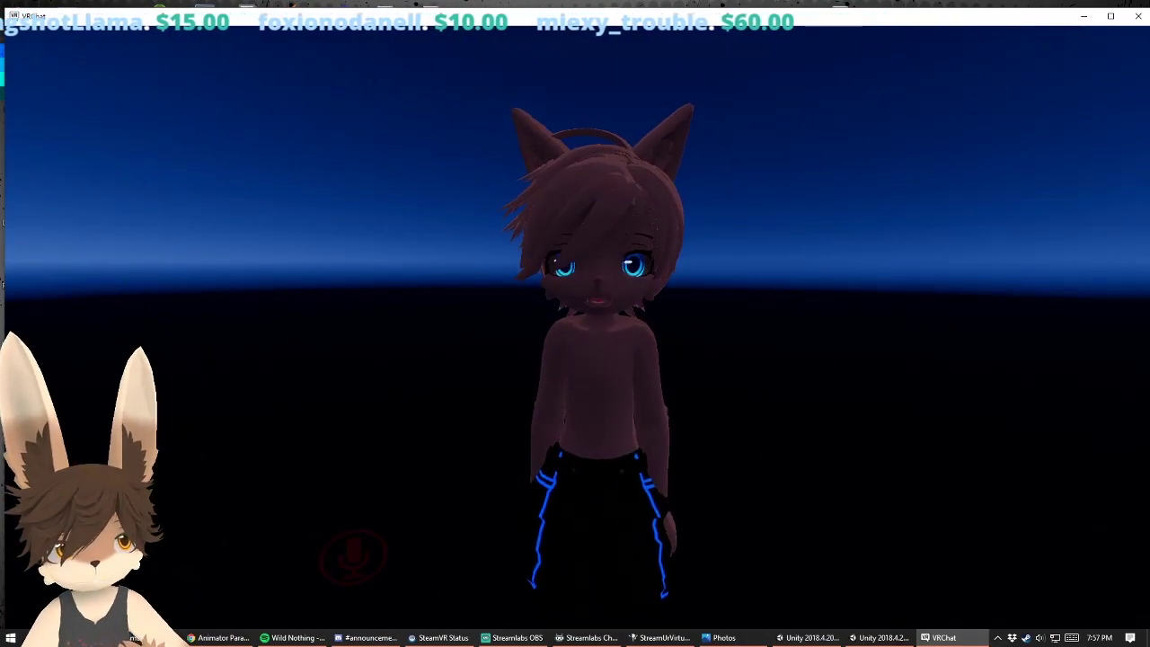
Step: Walk and jump with the KimaV2 test avatar to check its body and hand animations
{"action": "key", "text": "s"}
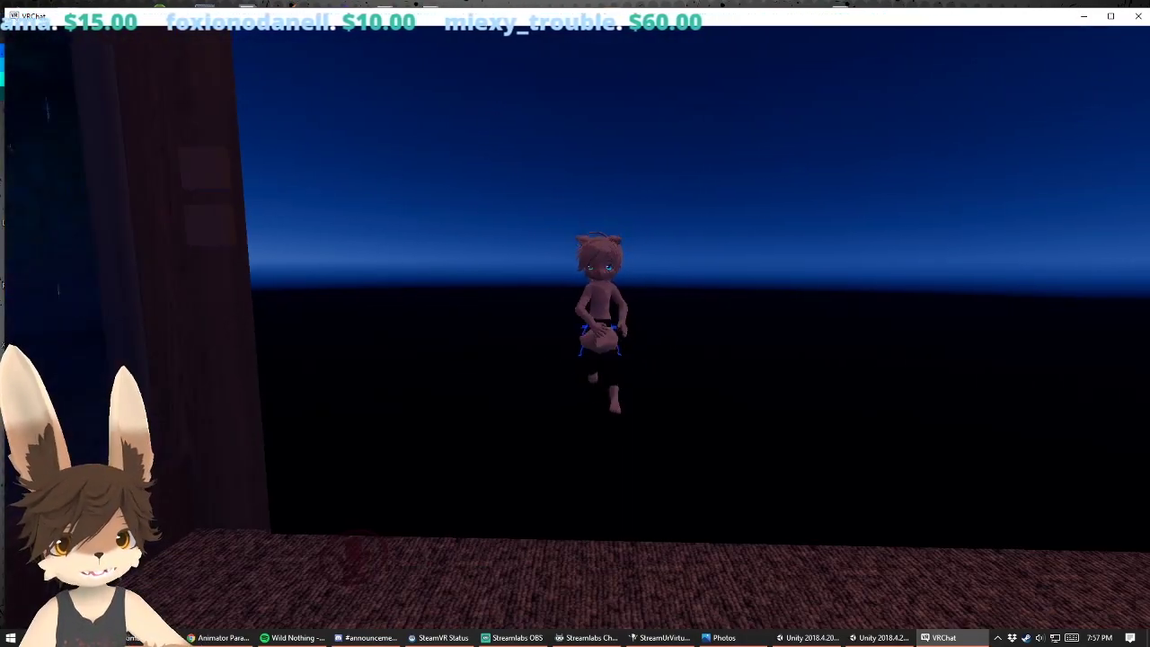
{"action": "key", "text": "d"}
{"action": "key", "text": "space"}
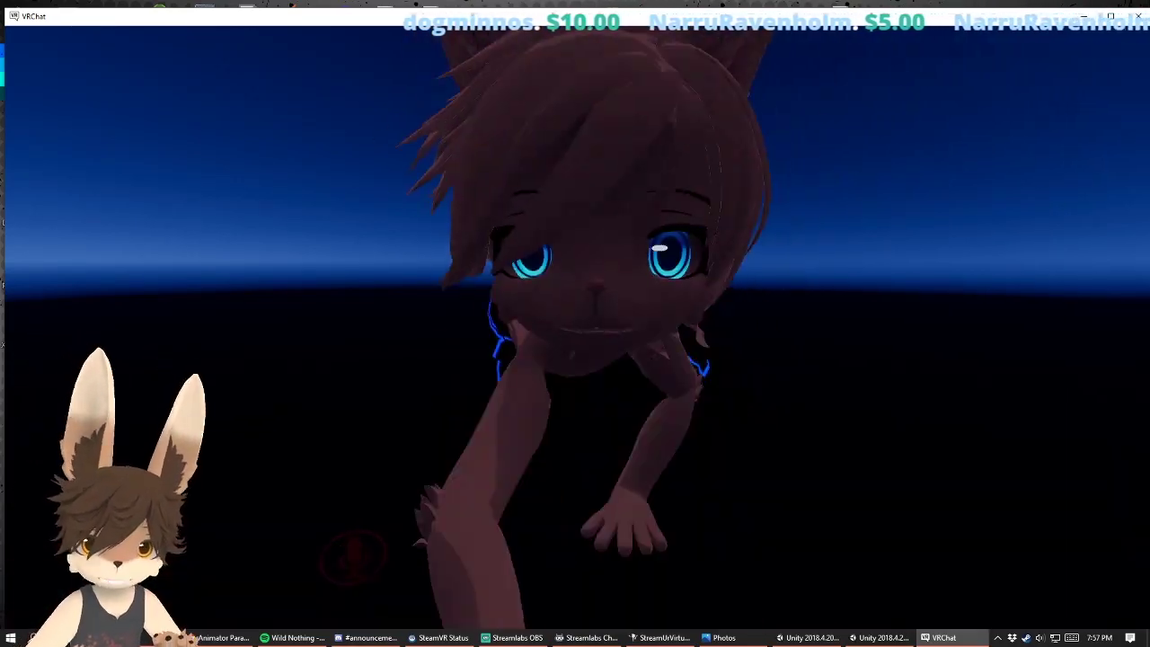
Step: Switch to Unity to check the Nan_R mask of the Right Hand layer, and return to VRChat to look at the avatar
{"action": "key", "text": "alt+Tab"}
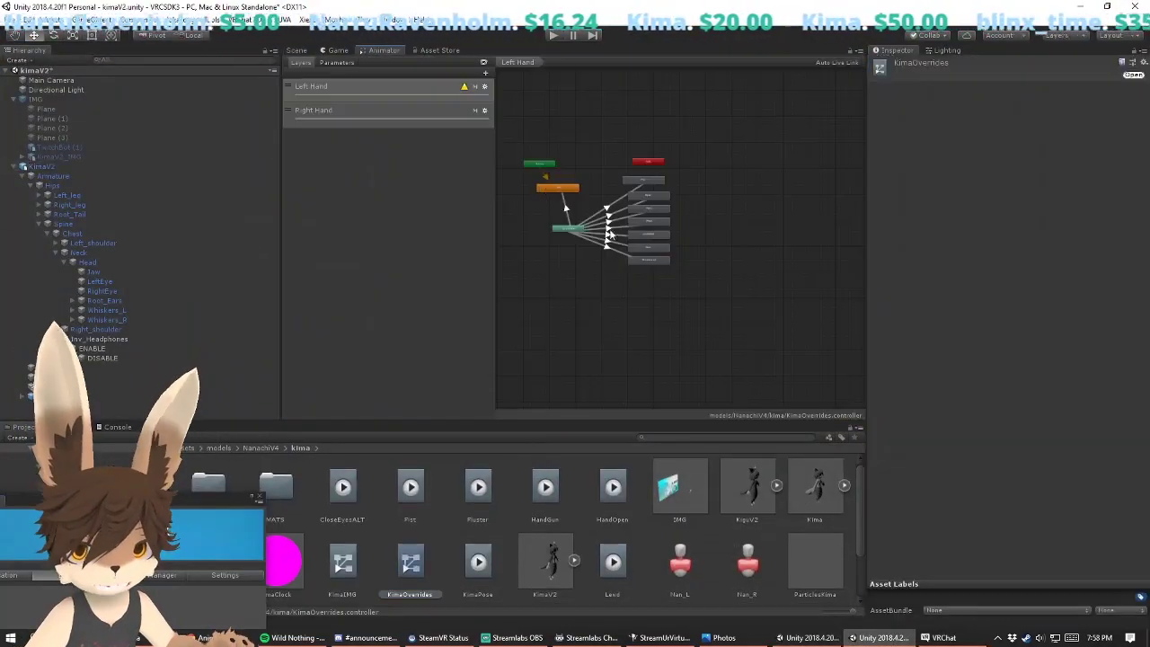
{"action": "left_click", "coordinate": [485, 111]}
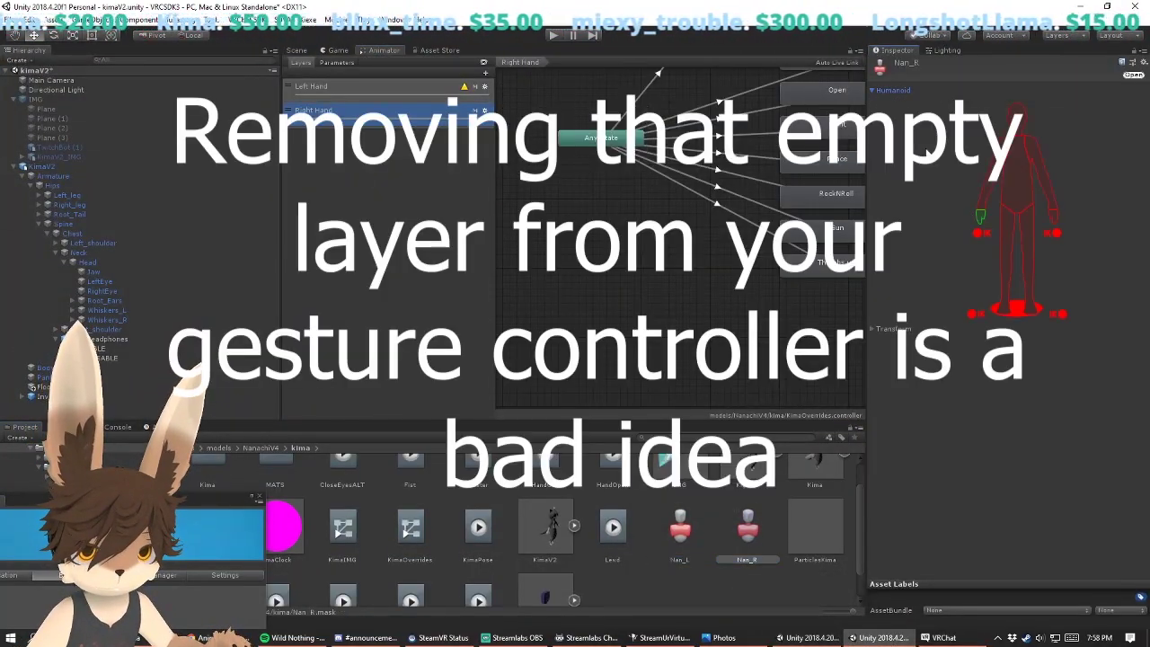
{"action": "left_click", "coordinate": [943, 637]}
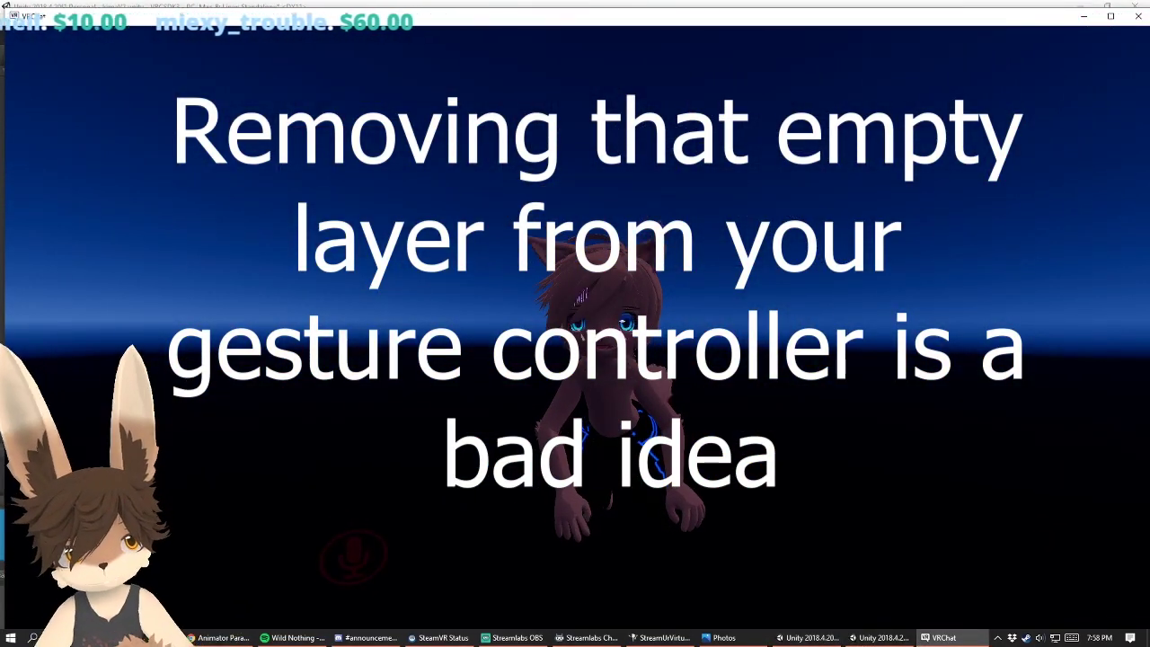
{"action": "key", "text": "Escape"}
{"action": "left_click", "coordinate": [534, 339]}
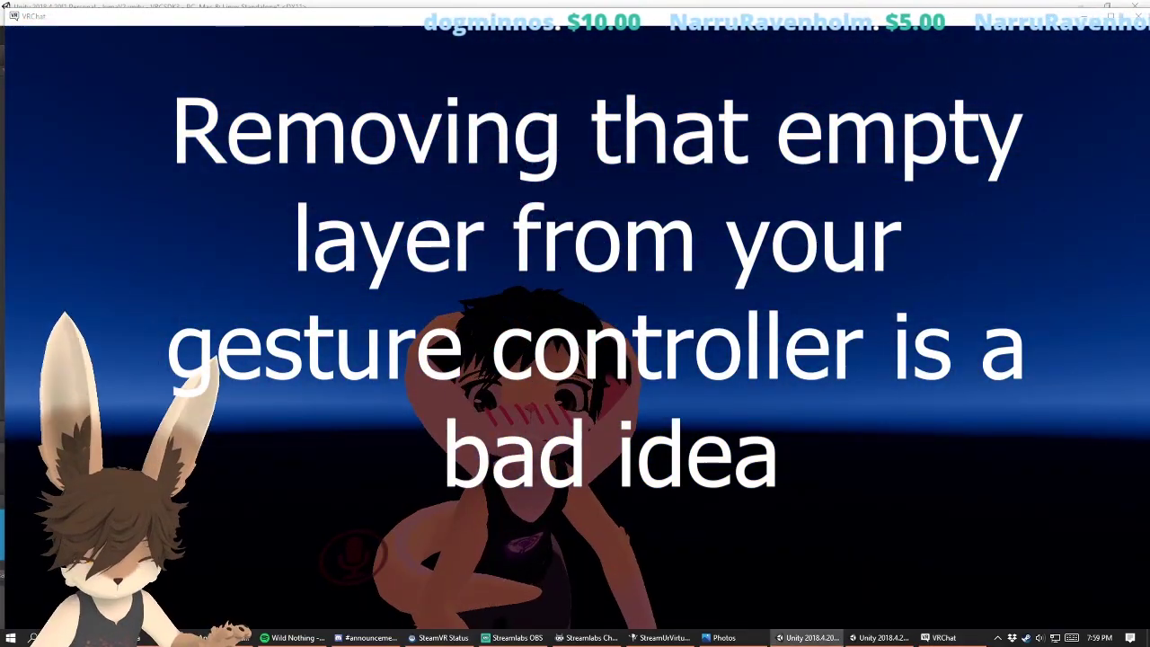
Step: Switch back to Unity, examine the AnyState to Fist transition of the Right Hand layer and return to the scene
{"action": "key", "text": "alt+Tab"}
{"action": "left_click", "coordinate": [328, 110]}
{"action": "left_click", "coordinate": [661, 78]}
{"action": "left_click", "coordinate": [296, 51]}
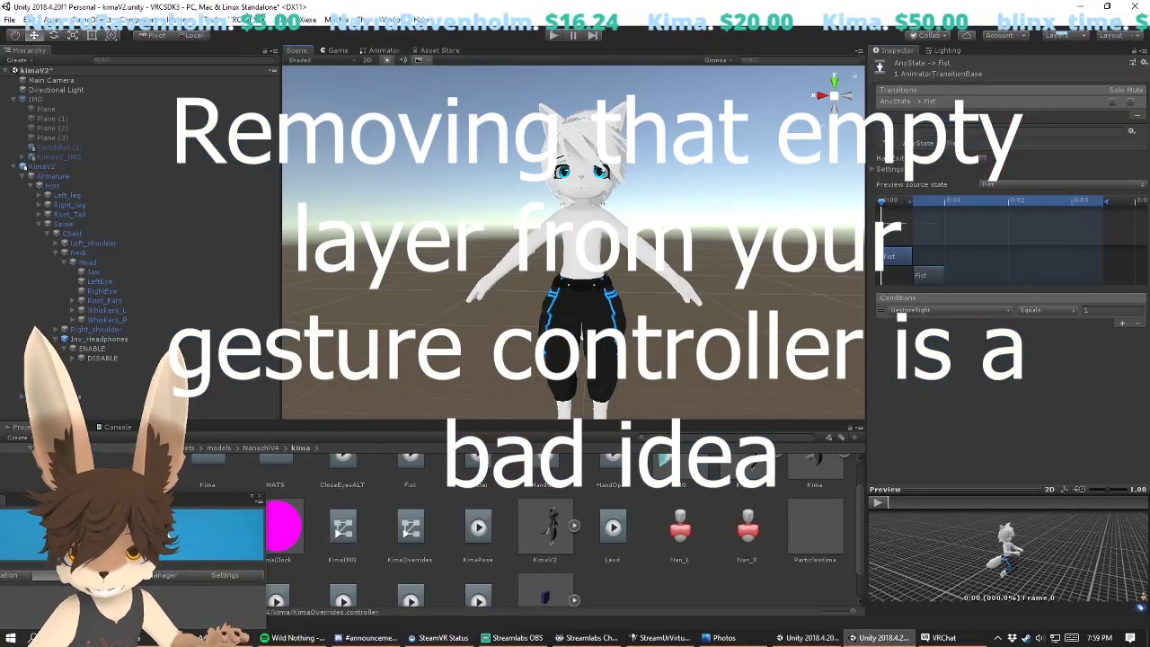
Step: Move the VRChat SDK window out of the way and enlarge the asset browser to show the whole kima folder
{"action": "left_click_drag", "start_coordinate": [134, 496], "coordinate": [580, 36]}
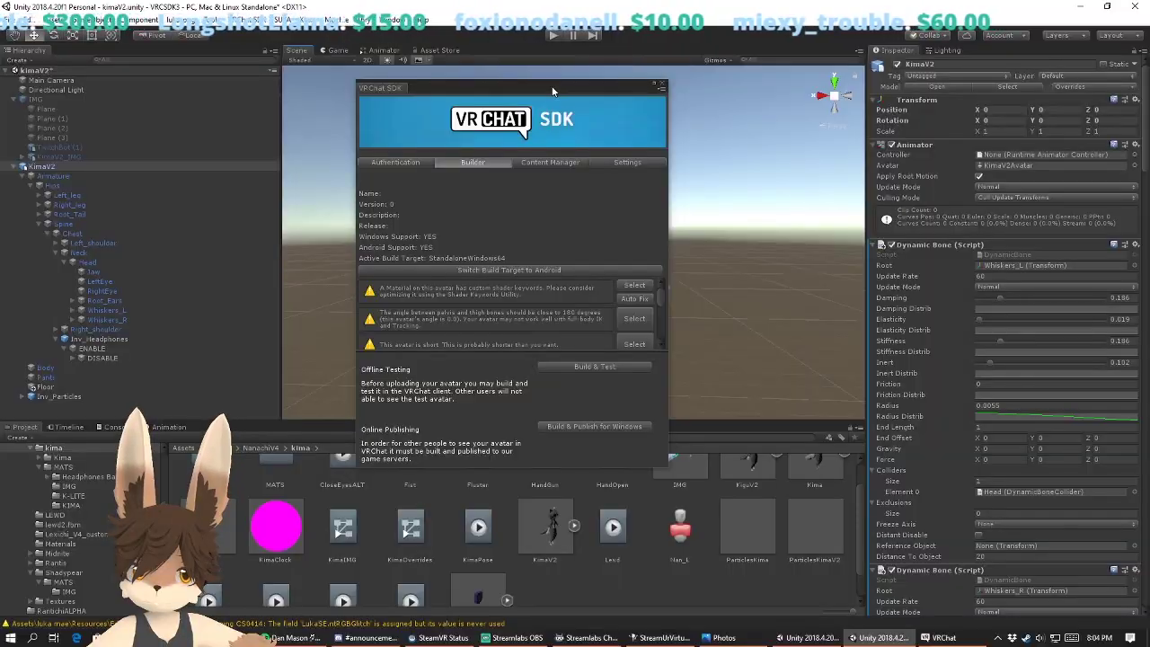
{"action": "left_click_drag", "start_coordinate": [553, 91], "coordinate": [957, 272]}
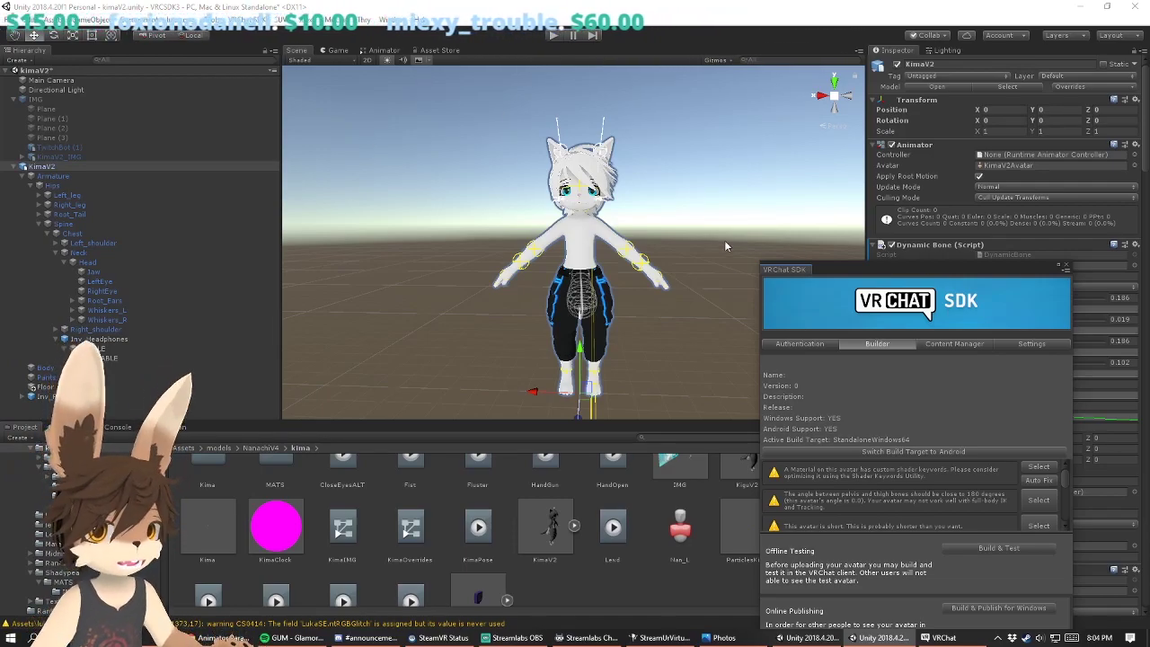
{"action": "left_click_drag", "start_coordinate": [838, 273], "coordinate": [1001, 437]}
{"action": "left_click_drag", "start_coordinate": [602, 421], "coordinate": [620, 315]}
{"action": "left_click", "coordinate": [653, 537]}
{"action": "left_click", "coordinate": [623, 466]}
{"action": "left_click", "coordinate": [618, 514]}
{"action": "left_click", "coordinate": [485, 454]}
{"action": "left_click", "coordinate": [638, 536]}
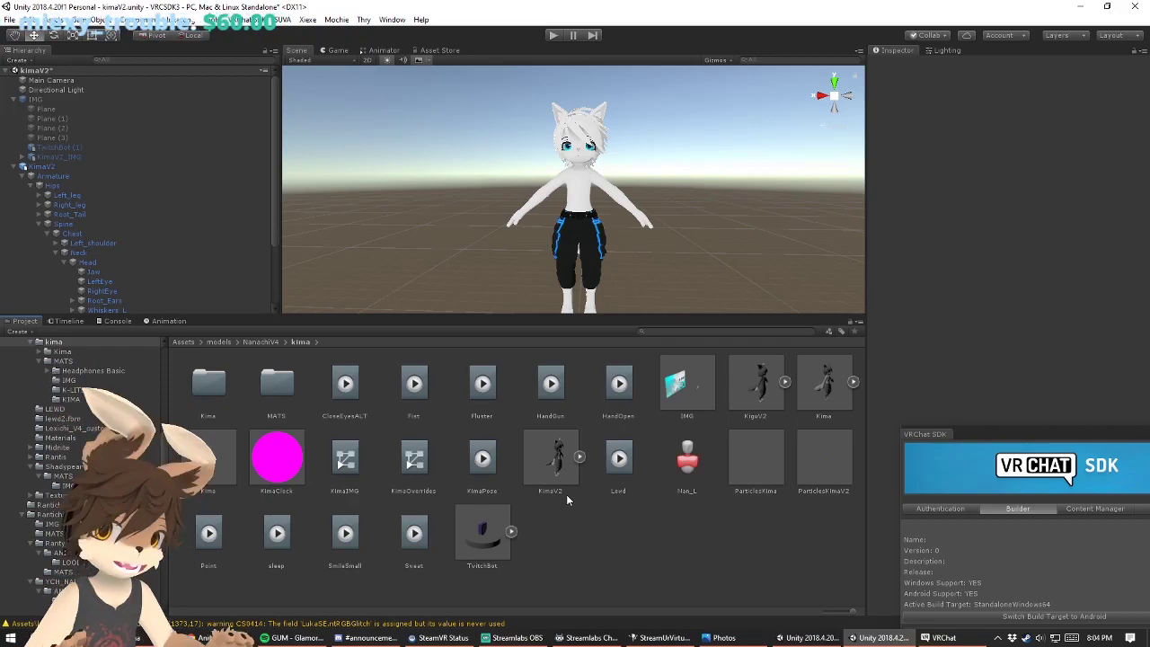
Step: Duplicate the Nan_L mask in the kima folder and name the copy Nan_R
{"action": "left_click", "coordinate": [687, 459]}
{"action": "left_click", "coordinate": [693, 574]}
{"action": "left_click", "coordinate": [687, 459]}
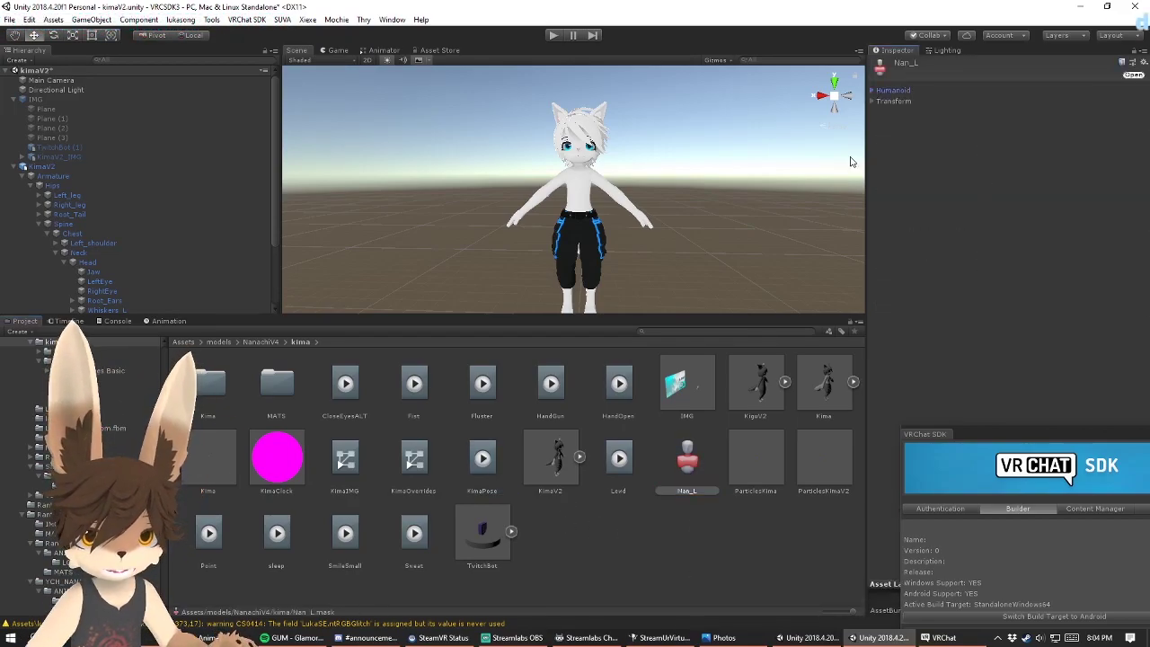
{"action": "key", "text": "ctrl+d"}
{"action": "left_click", "coordinate": [762, 493]}
{"action": "type", "text": "Nan_R"}
{"action": "key", "text": "Return"}
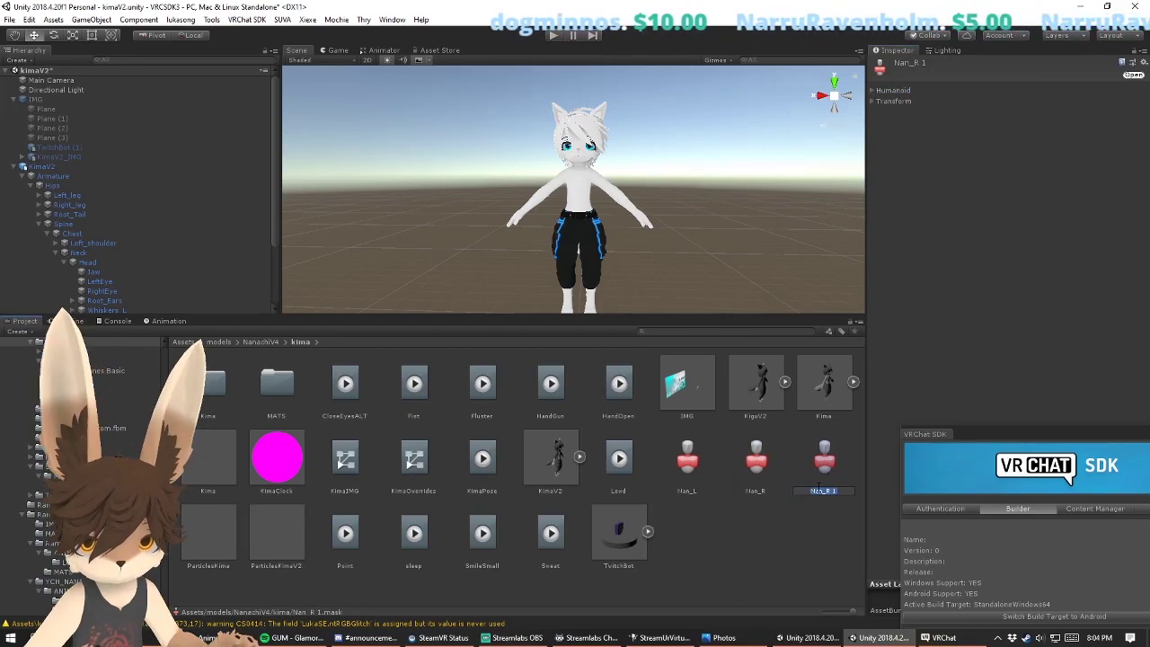
Step: Open the KimaOverrides controller and place its empty All layer above the Right Hand and Left Hand layers
{"action": "left_click", "coordinate": [417, 455]}
{"action": "double_click", "coordinate": [417, 455]}
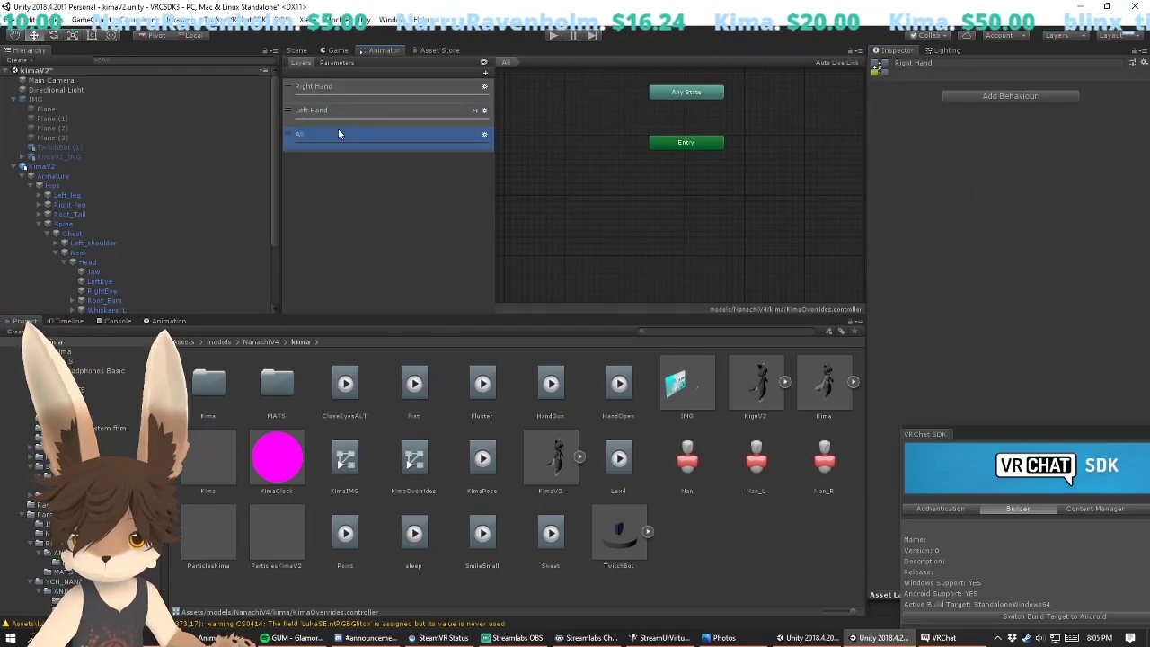
{"action": "left_click", "coordinate": [358, 93]}
{"action": "type", "text": "controllers"}
{"action": "double_click", "coordinate": [277, 384]}
{"action": "double_click", "coordinate": [415, 383]}
{"action": "left_click", "coordinate": [333, 93]}
{"action": "right_click", "coordinate": [83, 167]}
{"action": "left_click", "coordinate": [131, 260]}
{"action": "left_click", "coordinate": [413, 459]}
Step: Set the All layer's mask to Nan and give the Right Hand layer its mask, checking the Left Hand layer's settings
{"action": "left_click", "coordinate": [485, 88]}
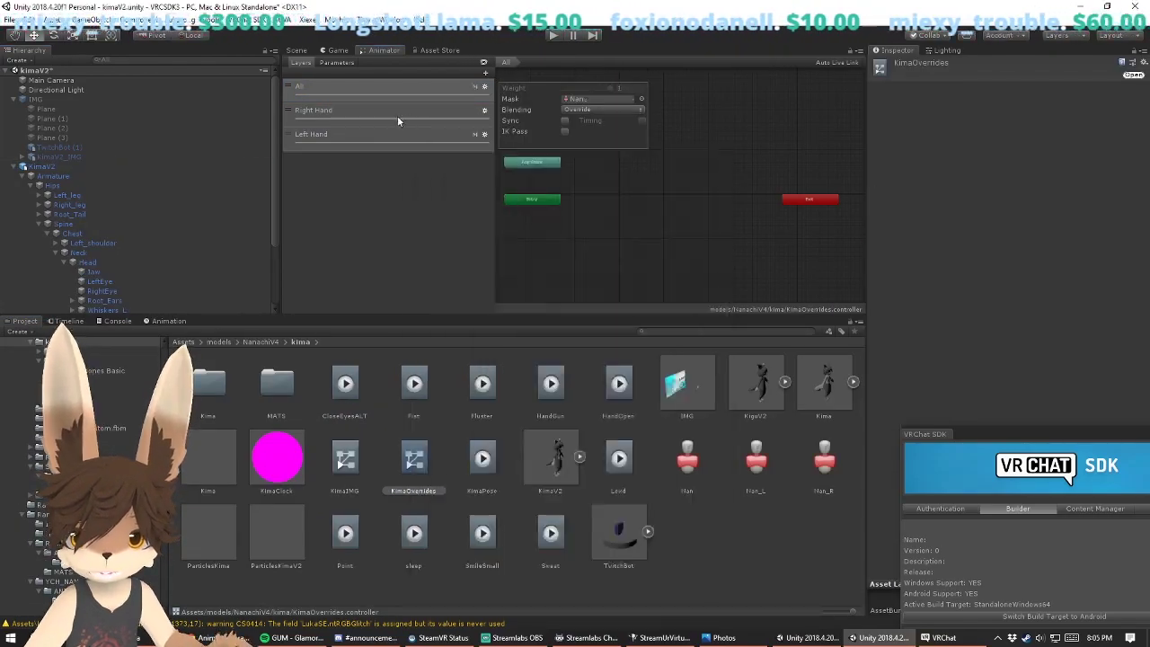
{"action": "left_click", "coordinate": [484, 112]}
{"action": "left_click", "coordinate": [486, 135]}
Step: Build the corrected KimaV2 as an offline test avatar again and switch to VRChat
{"action": "left_click_drag", "start_coordinate": [1016, 433], "coordinate": [578, 161]}
{"action": "left_click", "coordinate": [696, 440]}
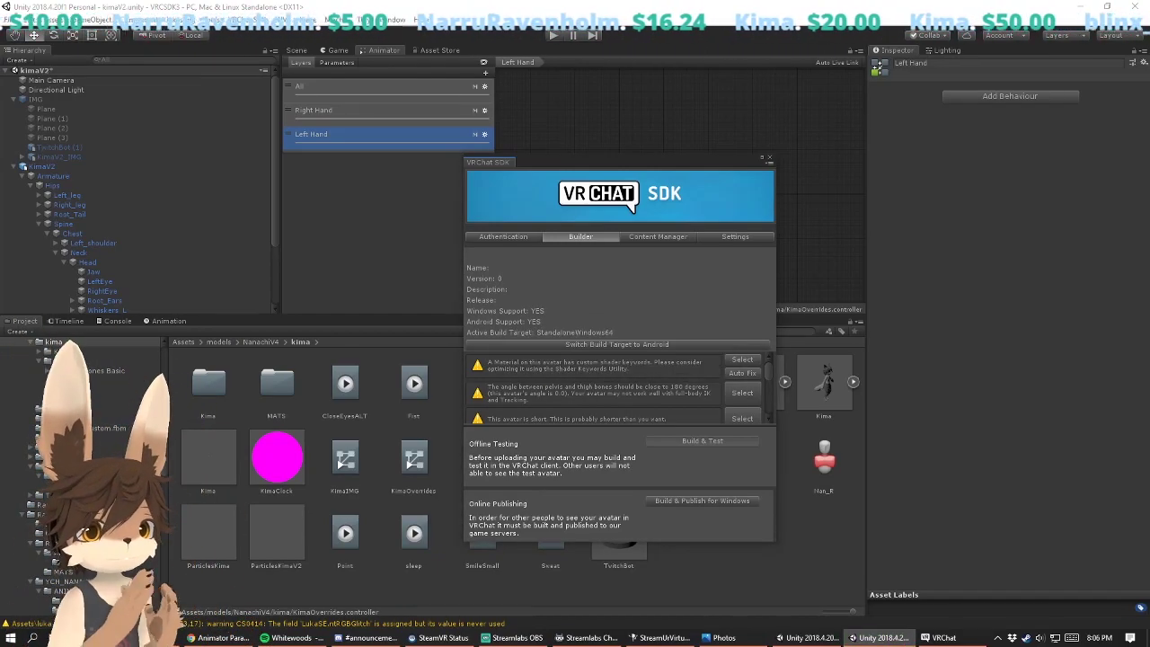
{"action": "left_click", "coordinate": [658, 345]}
{"action": "left_click", "coordinate": [943, 637]}
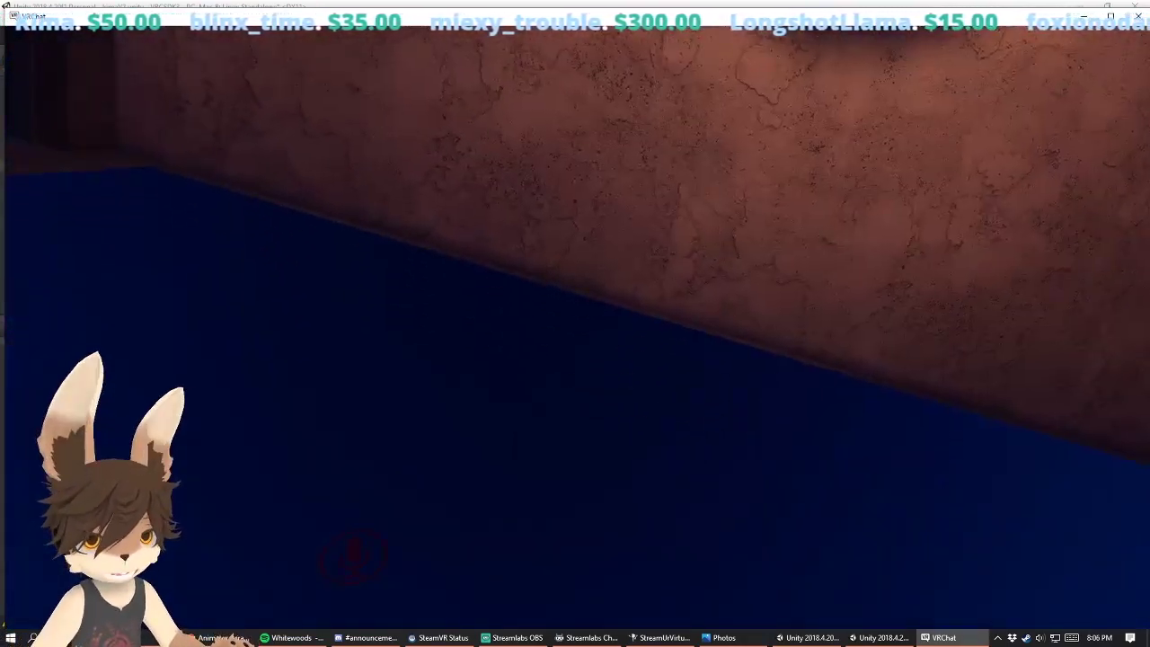
Step: Switch to Unity and examine the All layer's mask options and the Right Hand and Left Hand layers in the KimaOverrides controller
{"action": "key", "text": "alt+Tab"}
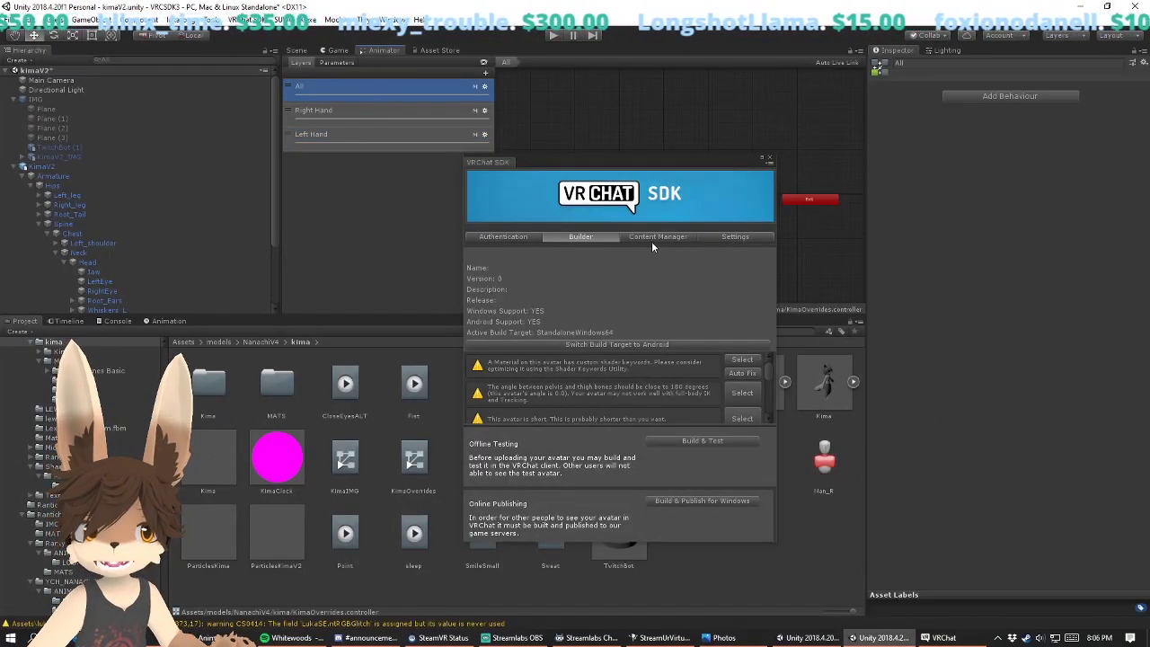
{"action": "left_click_drag", "start_coordinate": [629, 164], "coordinate": [420, 387]}
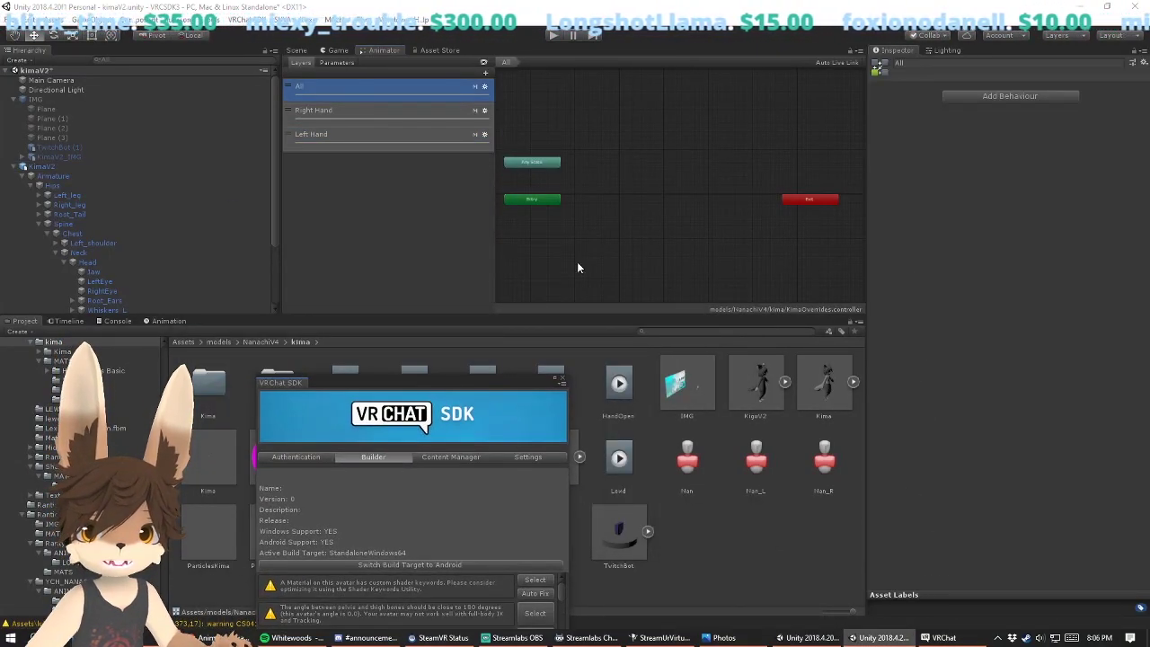
{"action": "left_click", "coordinate": [483, 87]}
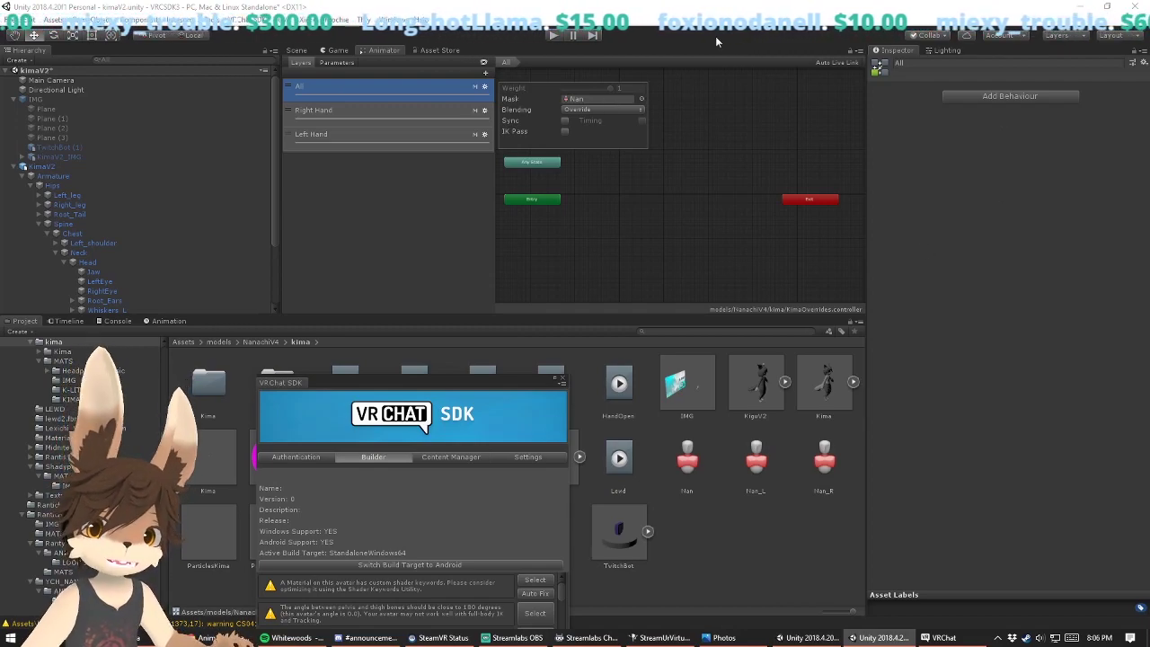
{"action": "left_click", "coordinate": [641, 98]}
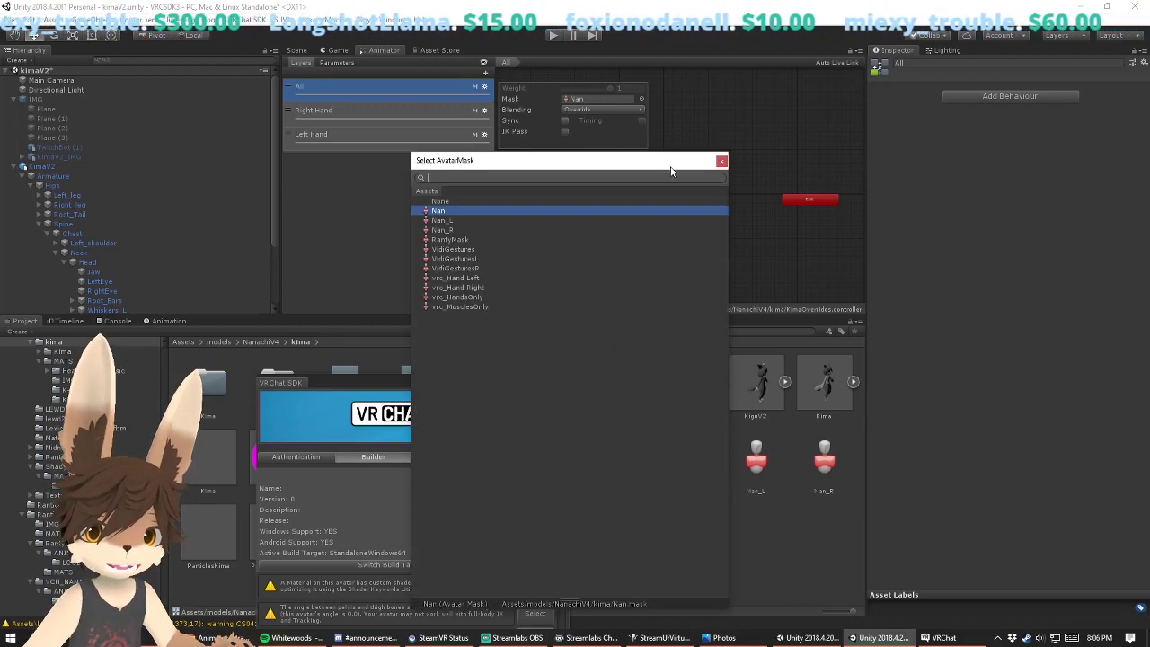
{"action": "left_click", "coordinate": [721, 162]}
{"action": "left_click", "coordinate": [417, 117]}
{"action": "left_click", "coordinate": [407, 93]}
{"action": "left_click", "coordinate": [416, 135]}
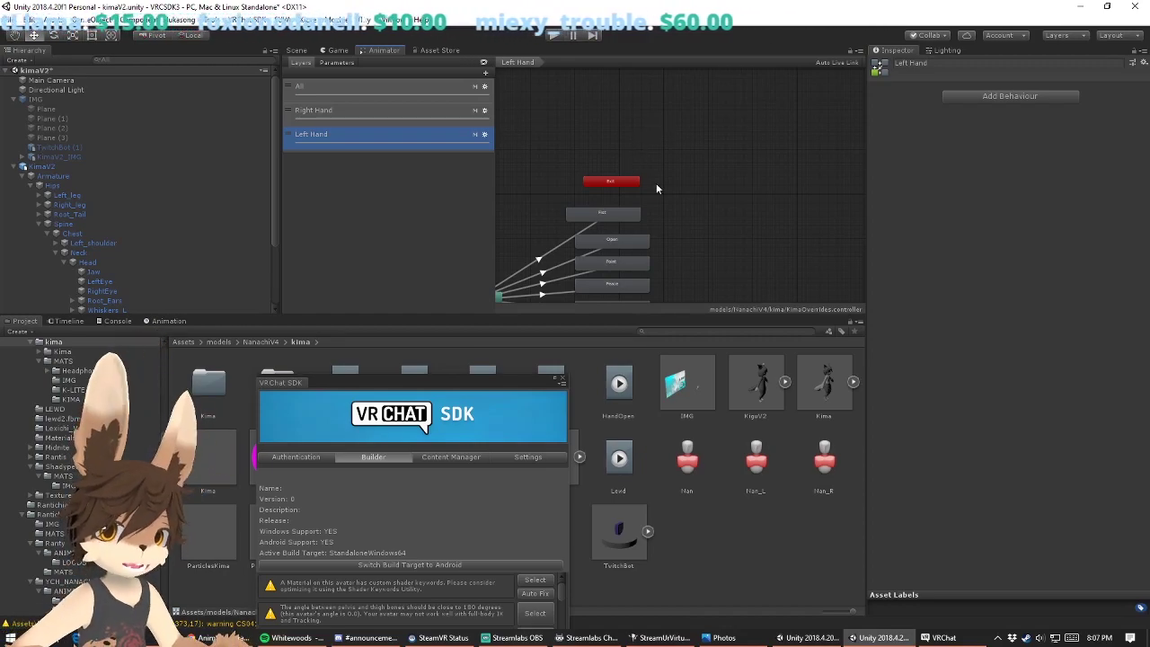
Step: Show the avatar in the Scene view, check its appearance in VRChat, and return to Unity
{"action": "left_click", "coordinate": [304, 51]}
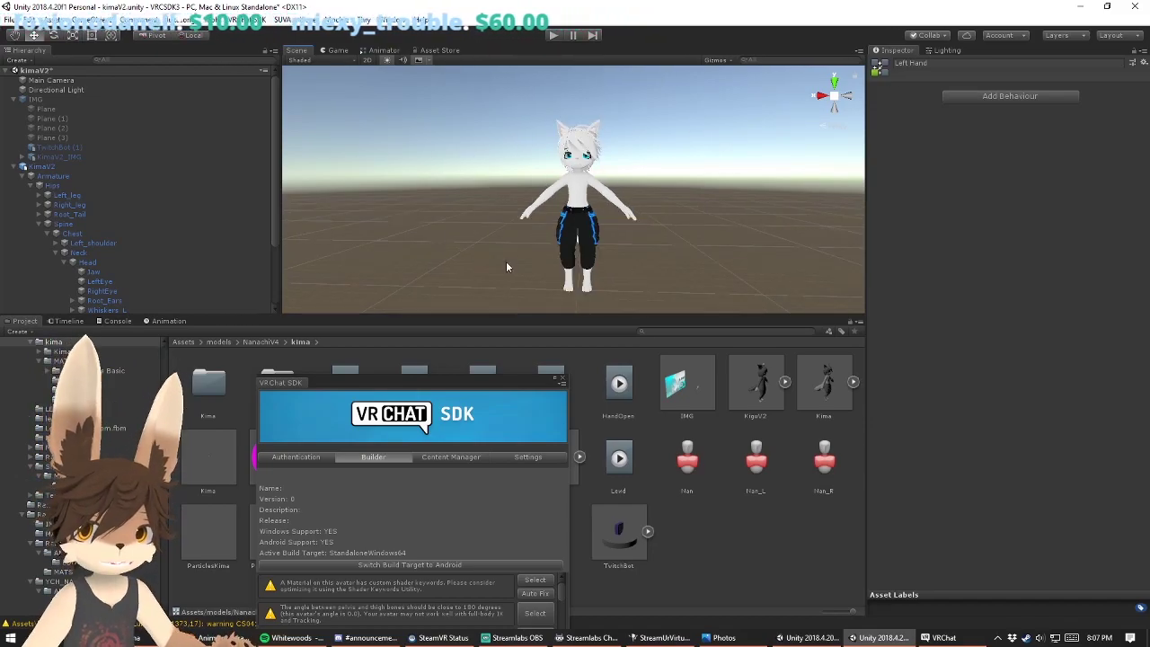
{"action": "left_click", "coordinate": [945, 638]}
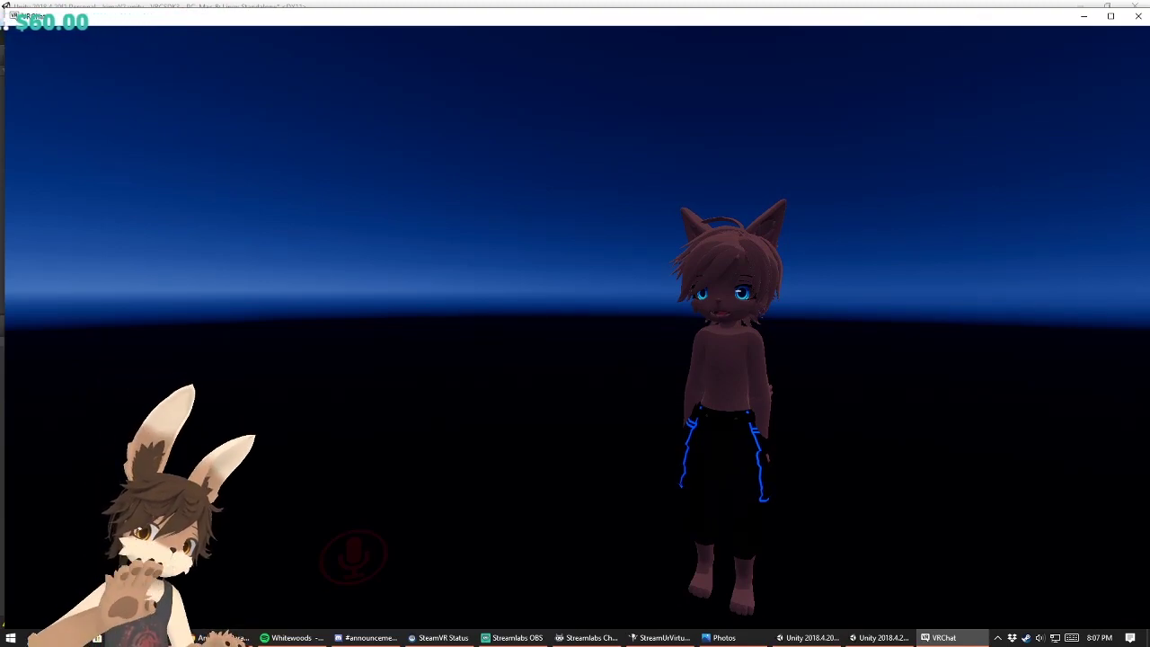
{"action": "key", "text": "alt+Tab"}
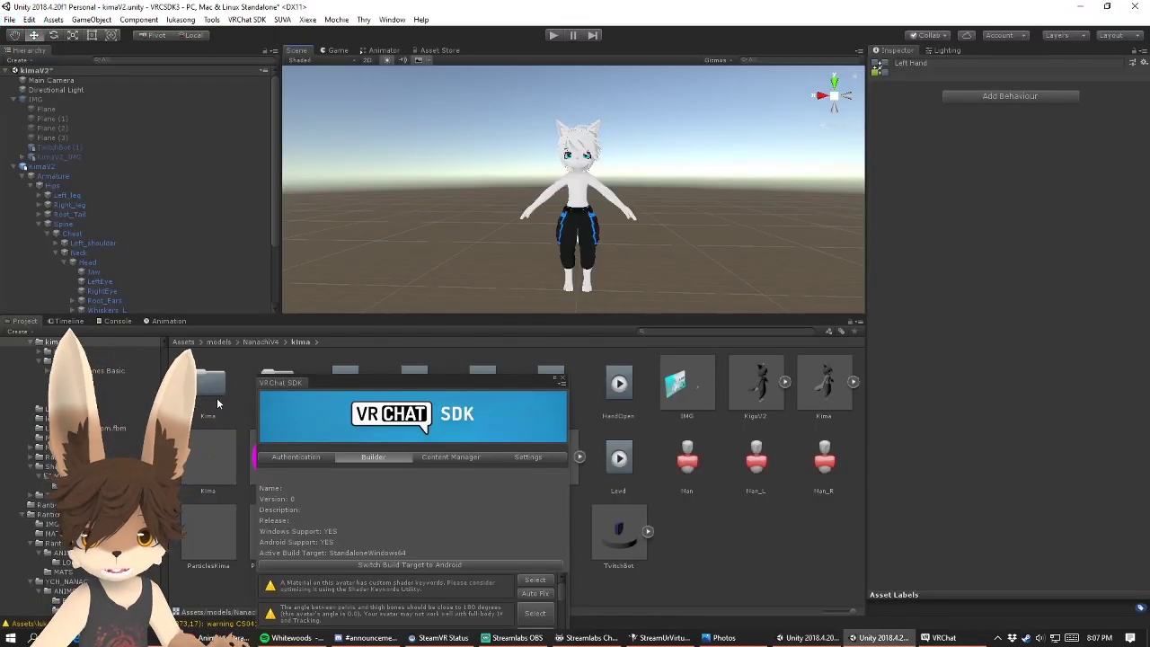
Step: Go to the root Assets folder and examine KimaV2's avatar descriptor, including its playable layers
{"action": "left_click", "coordinate": [184, 342]}
{"action": "left_click_drag", "start_coordinate": [356, 394], "coordinate": [325, 308]}
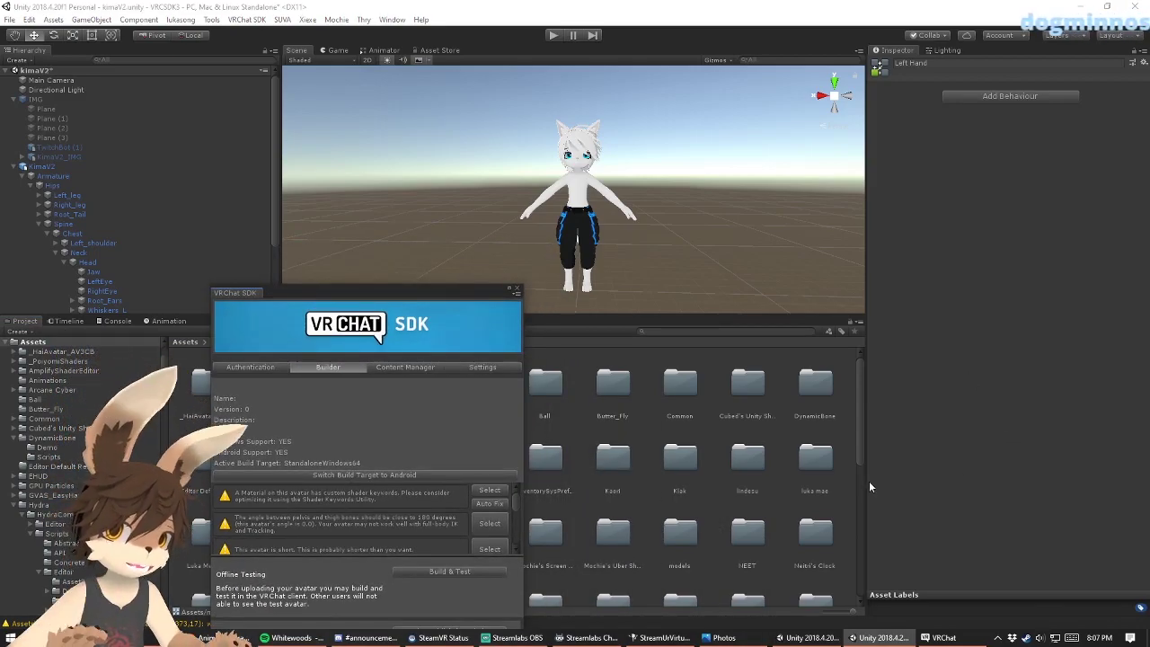
{"action": "left_click", "coordinate": [90, 168]}
{"action": "scroll", "coordinate": [1005, 290], "scroll_direction": "down", "scroll_amount": 8}
{"action": "scroll", "coordinate": [1030, 307], "scroll_direction": "down", "scroll_amount": 15}
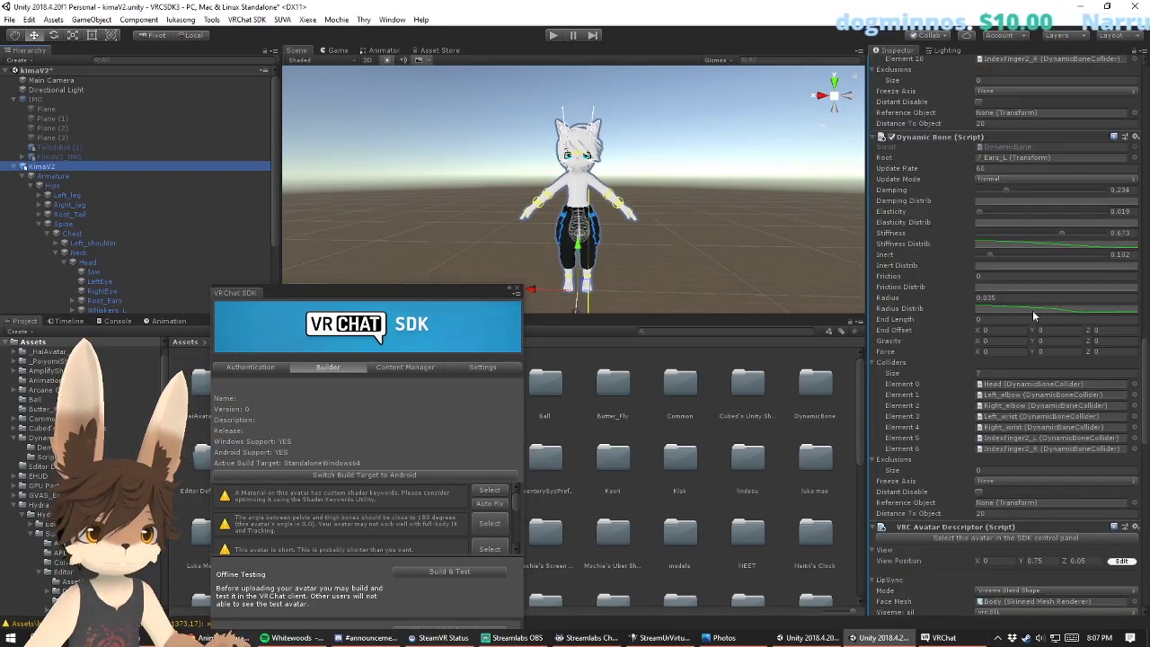
{"action": "scroll", "coordinate": [975, 305], "scroll_direction": "down", "scroll_amount": 12}
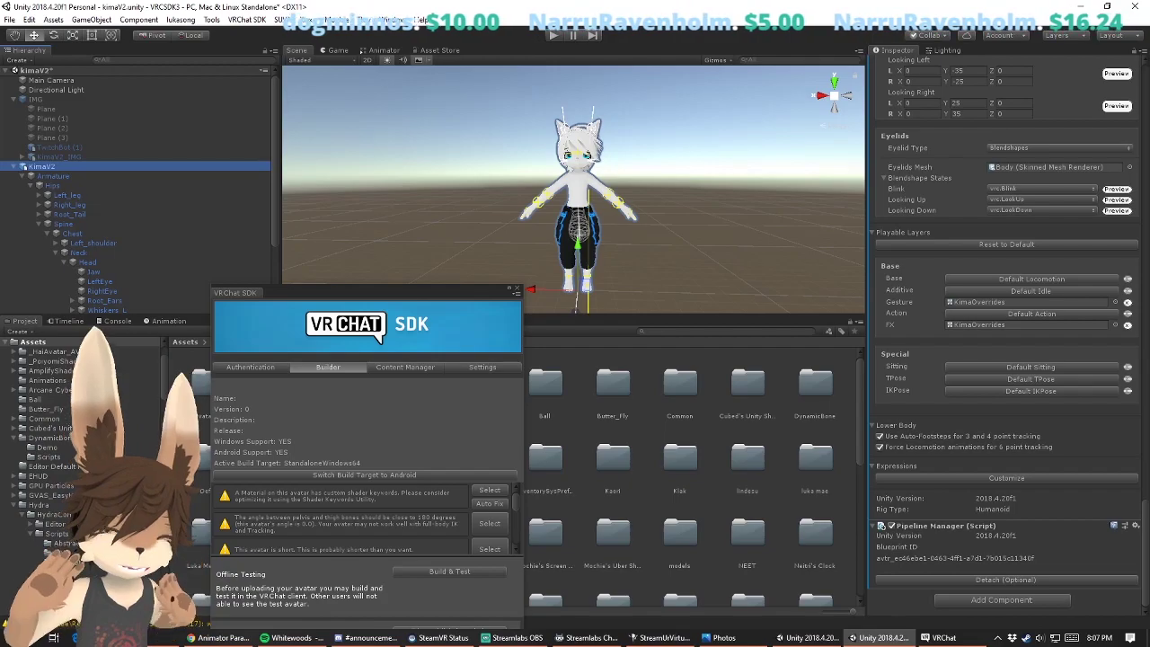
{"action": "right_click", "coordinate": [62, 166]}
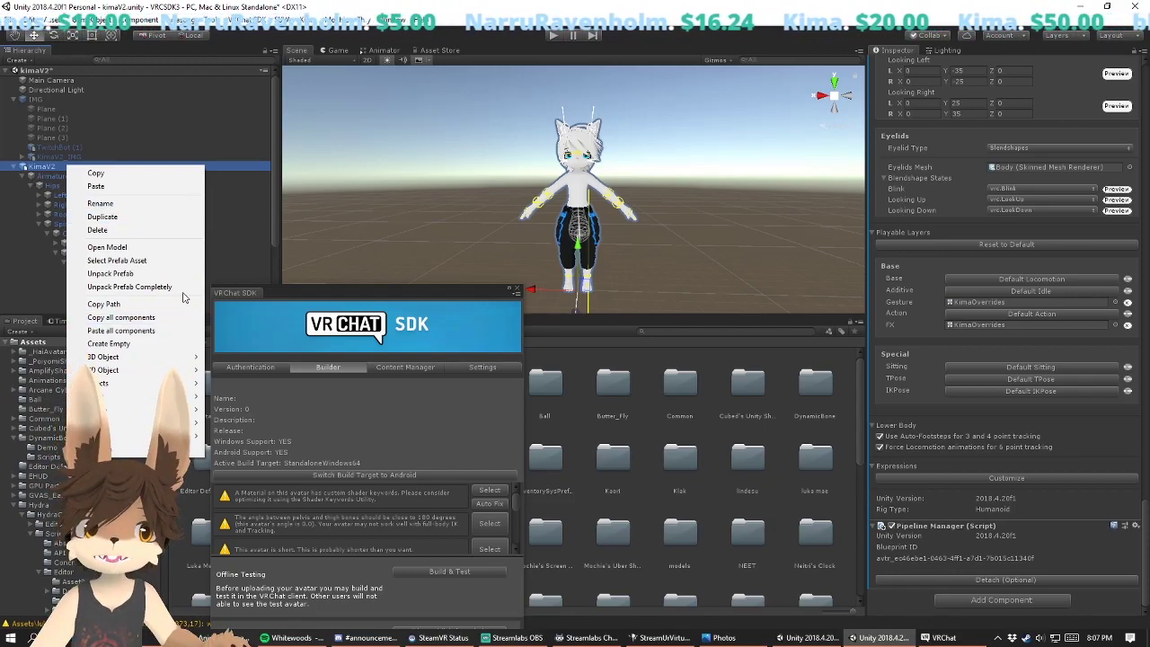
{"action": "left_click", "coordinate": [369, 180]}
{"action": "mouse_move", "coordinate": [213, 20]}
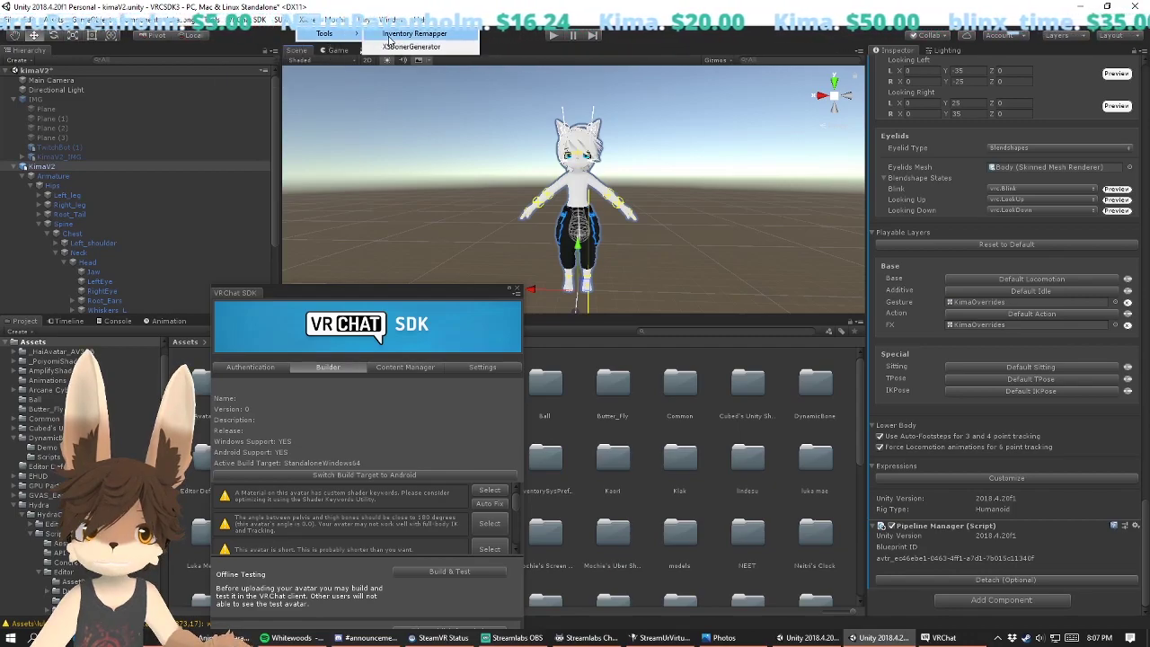
{"action": "left_click", "coordinate": [427, 35]}
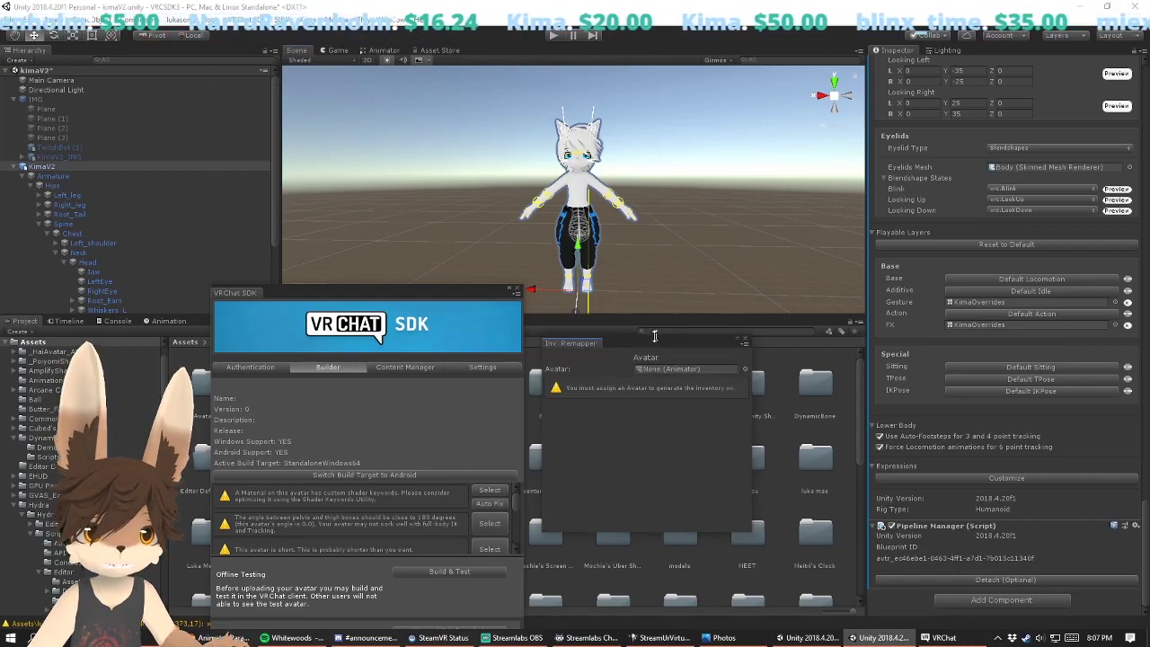
{"action": "left_click_drag", "start_coordinate": [651, 344], "coordinate": [627, 172]}
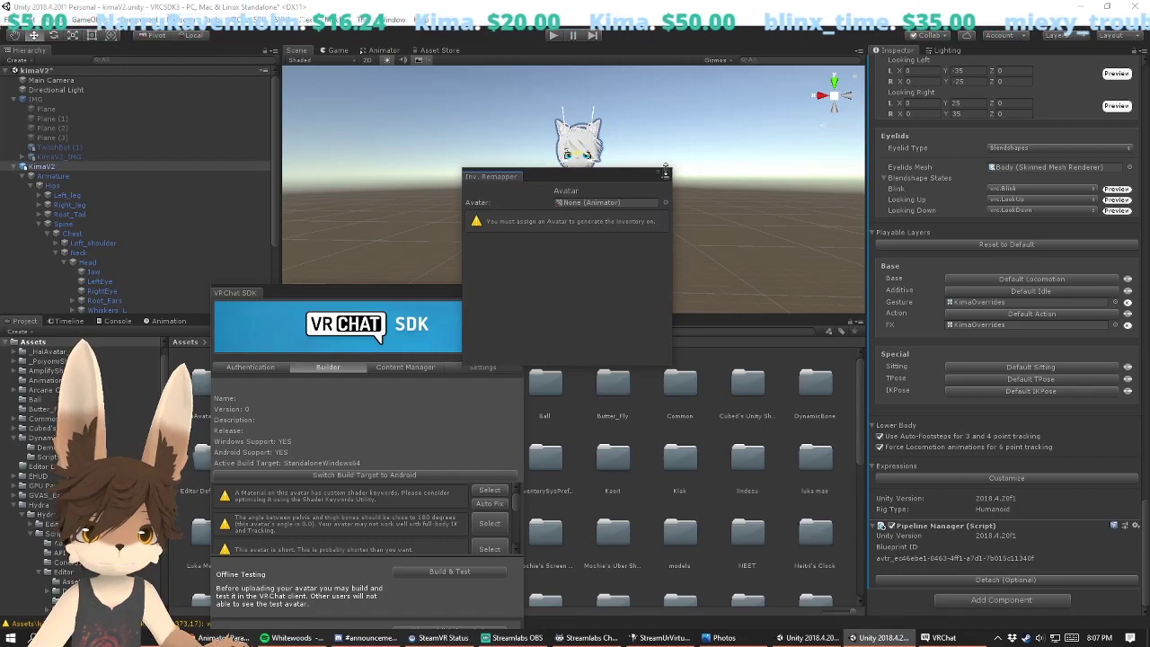
{"action": "left_click", "coordinate": [665, 173]}
Step: Close the VRChat SDK window and select the KimaV2 avatar in the scene
{"action": "left_click_drag", "start_coordinate": [401, 292], "coordinate": [620, 310]}
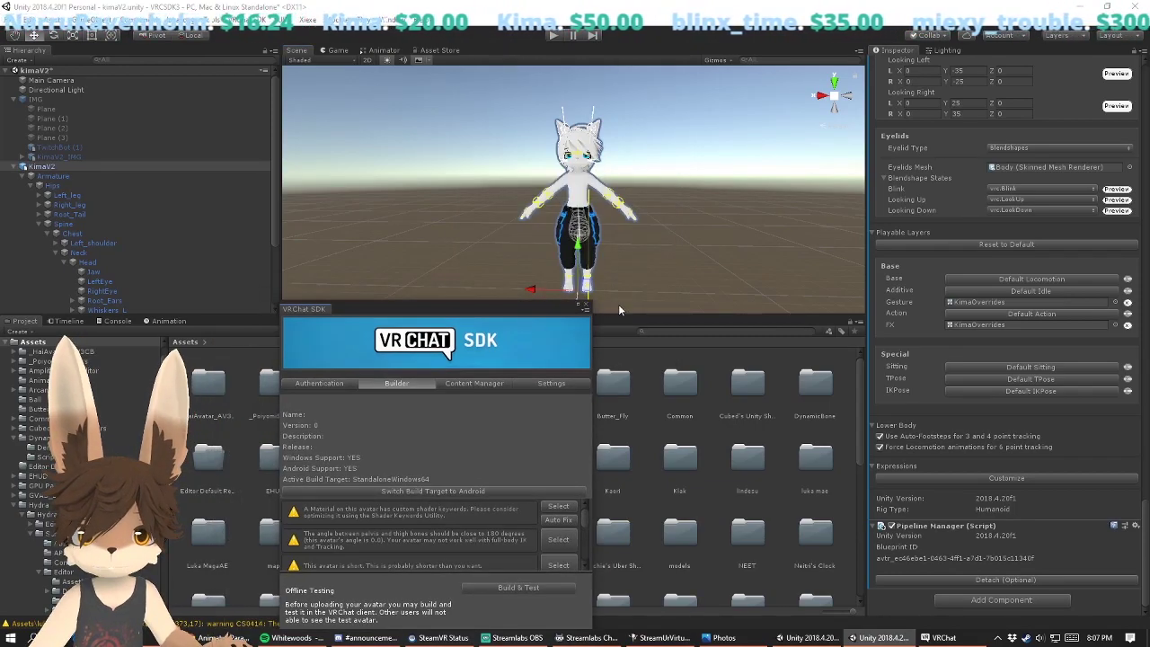
{"action": "left_click", "coordinate": [586, 306]}
{"action": "left_click_drag", "start_coordinate": [678, 259], "coordinate": [608, 240], "text": "alt"}
{"action": "scroll", "coordinate": [647, 245], "scroll_direction": "up", "scroll_amount": 4, "text": "alt"}
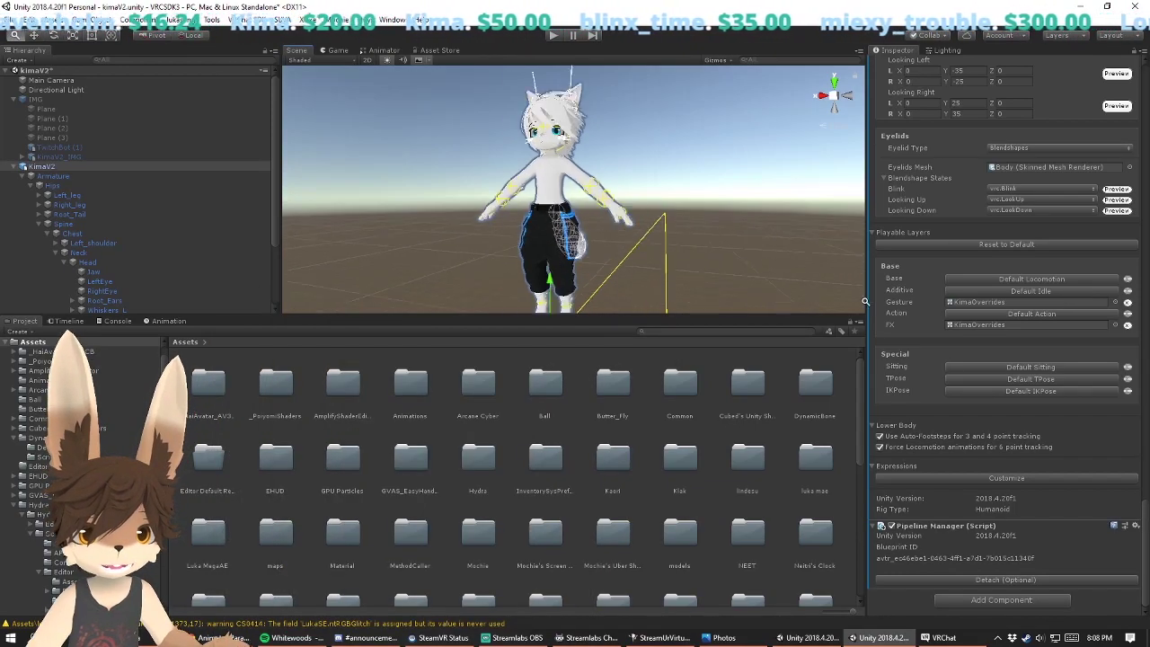
{"action": "scroll", "coordinate": [717, 255], "scroll_direction": "up", "scroll_amount": 2, "text": "alt"}
{"action": "left_click_drag", "start_coordinate": [717, 254], "coordinate": [598, 230], "text": "alt"}
{"action": "mouse_move", "coordinate": [597, 229]}
{"action": "right_mouse_down"}
{"action": "mouse_move", "coordinate": [627, 218]}
{"action": "mouse_move", "coordinate": [588, 219]}
{"action": "right_mouse_up"}
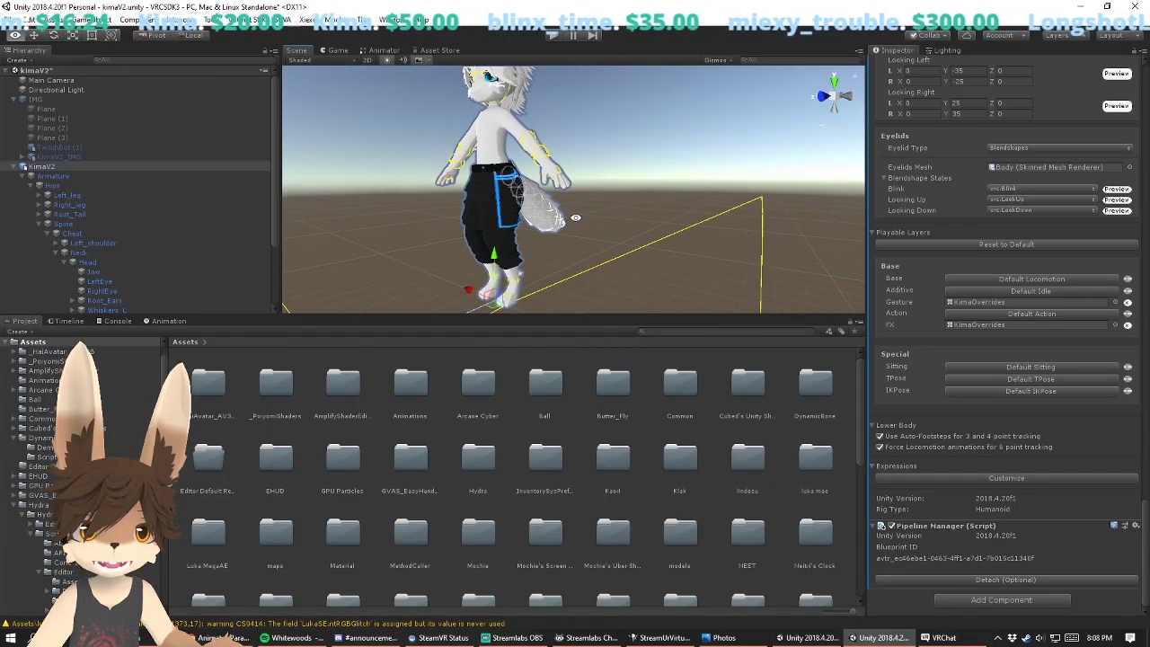
{"action": "left_click", "coordinate": [528, 229]}
{"action": "left_click", "coordinate": [602, 259]}
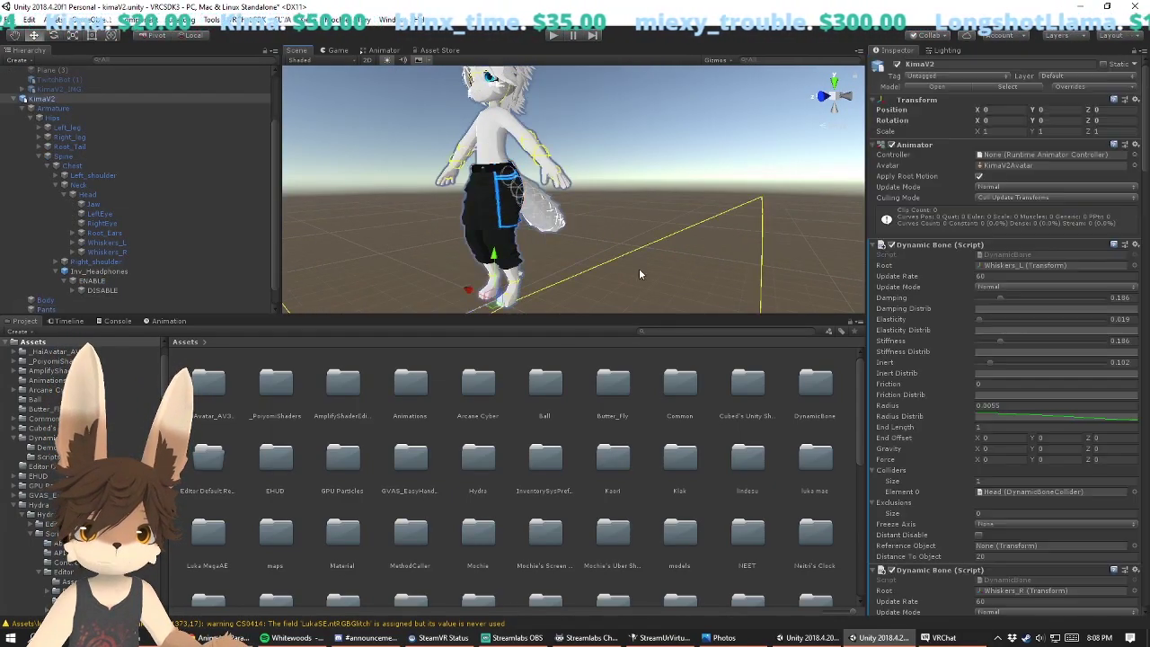
Step: Locate the source prefab asset of KimaV2 in the project's kima folder
{"action": "left_click_drag", "start_coordinate": [368, 316], "coordinate": [368, 333]}
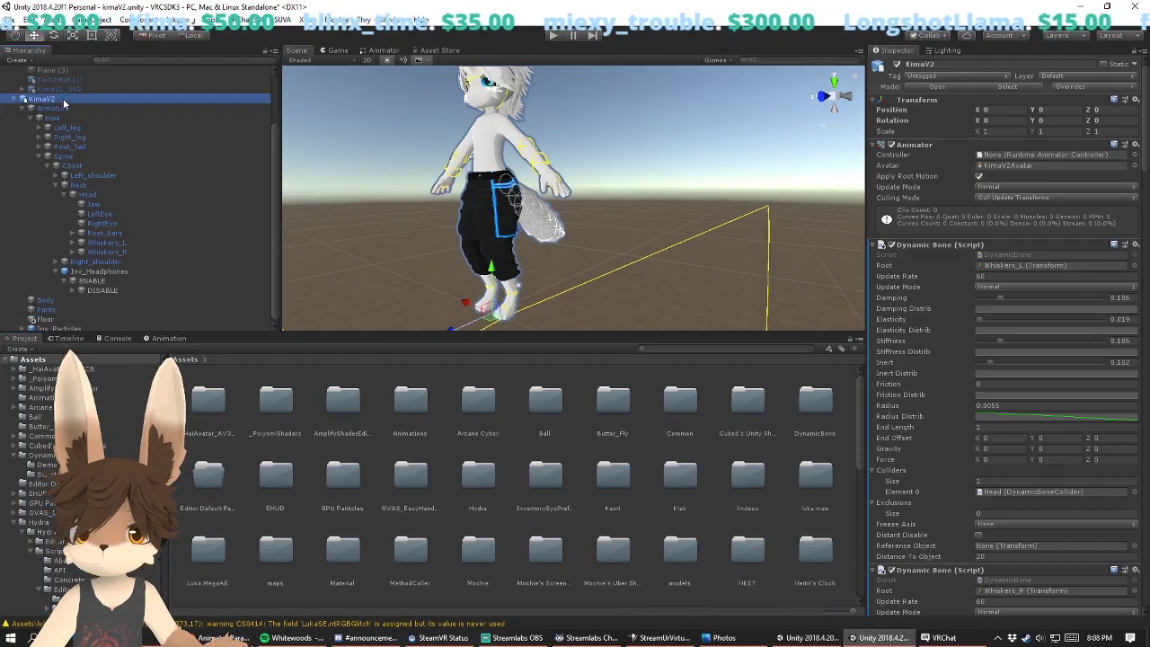
{"action": "right_click", "coordinate": [62, 101]}
{"action": "left_click", "coordinate": [146, 195]}
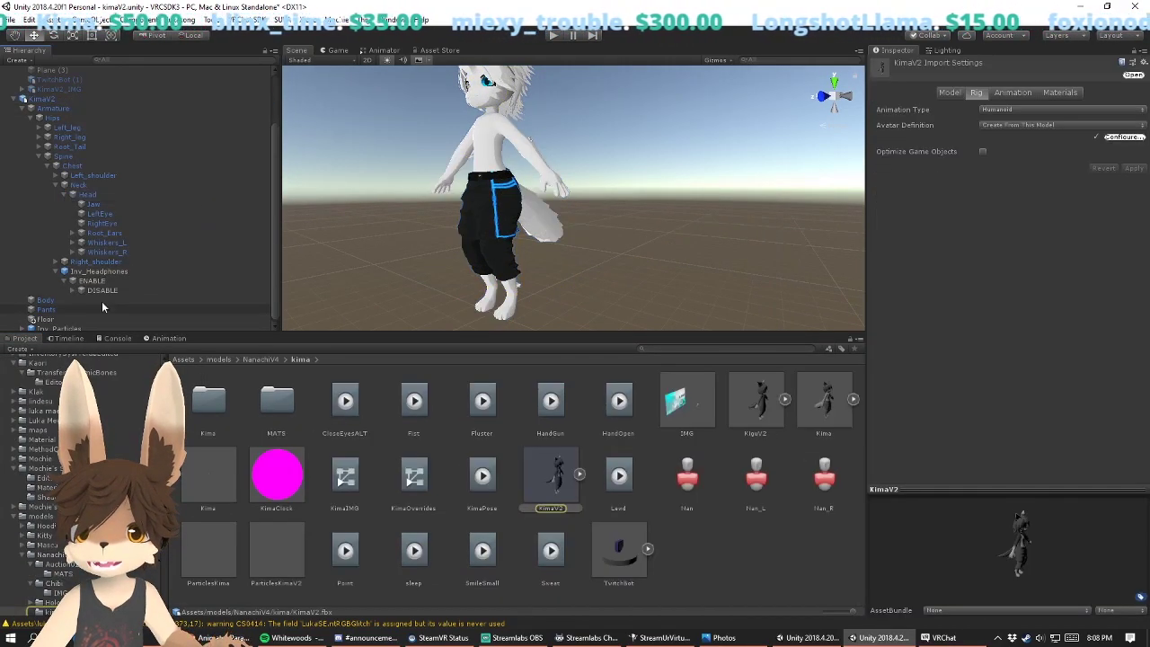
{"action": "left_click_drag", "start_coordinate": [411, 329], "coordinate": [402, 346]}
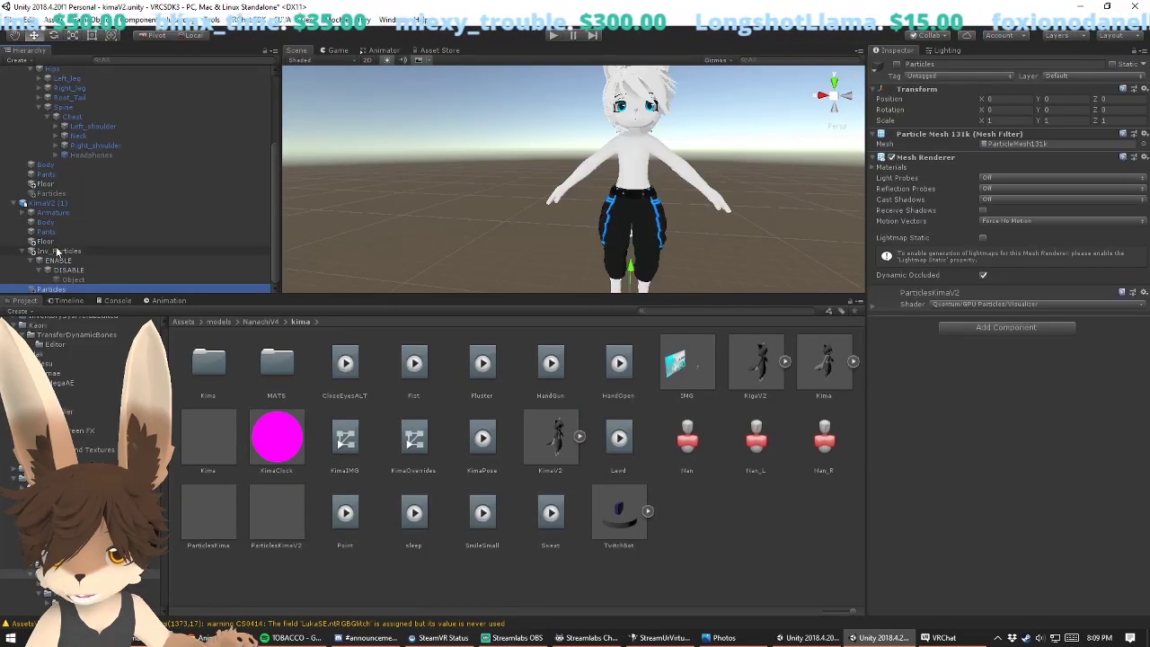
Step: Delete the Inv_Particles object from the KimaV2 (1) avatar
{"action": "left_click", "coordinate": [56, 243]}
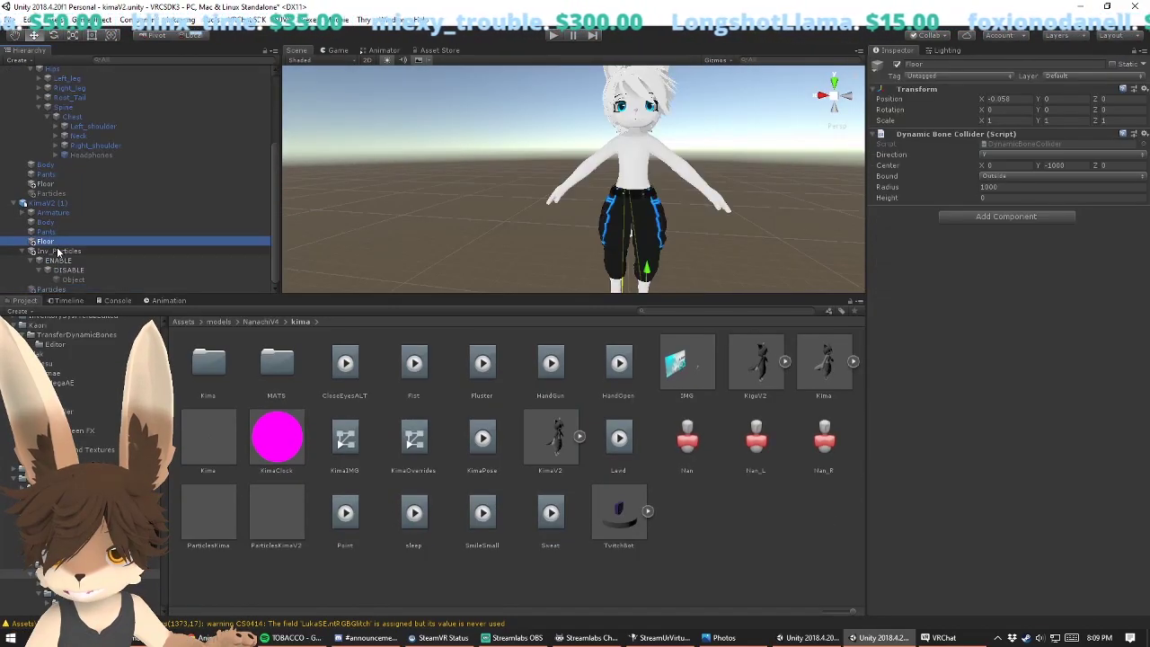
{"action": "left_click", "coordinate": [54, 249]}
{"action": "key", "text": "Delete"}
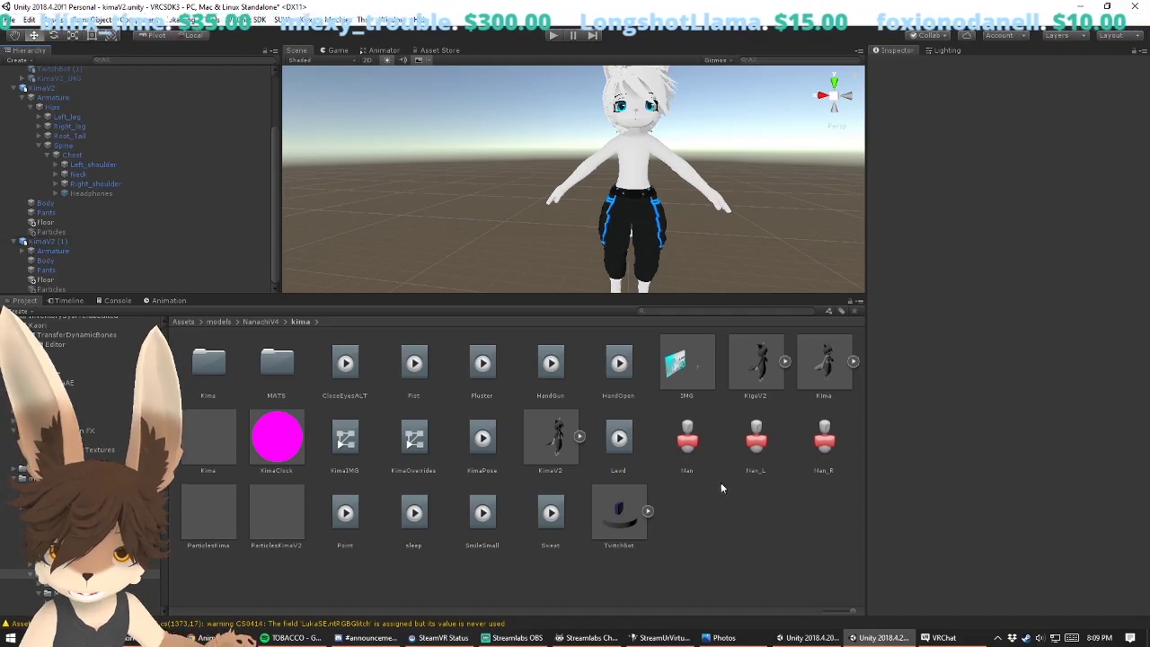
Step: Create a folder named ANIMS_av3 inside the kima folder
{"action": "right_click", "coordinate": [682, 538]}
{"action": "mouse_move", "coordinate": [719, 243]}
{"action": "left_click", "coordinate": [928, 158]}
{"action": "type", "text": "ANIMSV3"}
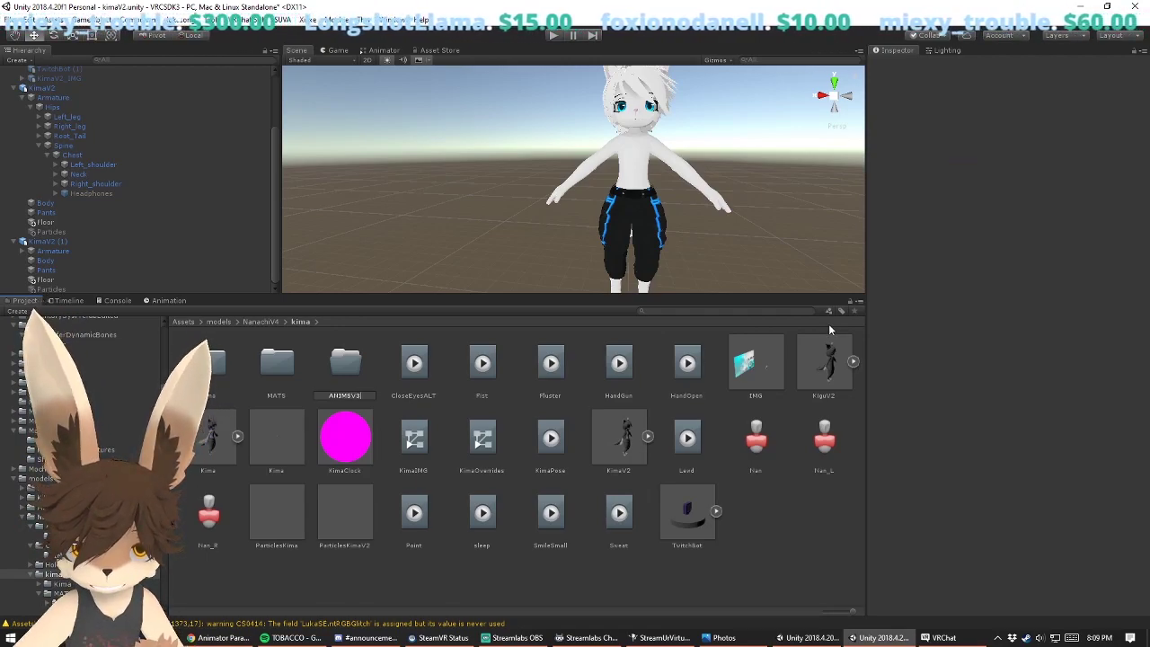
{"action": "type", "text": "_av3"}
{"action": "key", "text": "Return"}
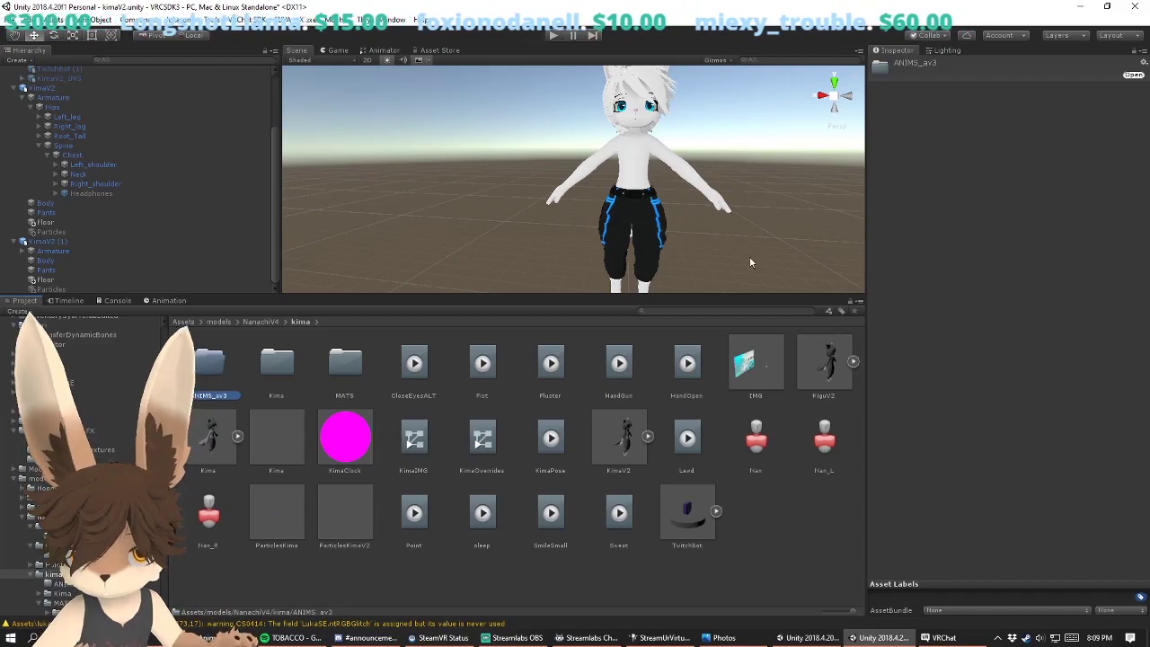
Step: Create a new animator controller in the ANIMS_av3 folder and assign it to the Animator of KimaV2 (1)
{"action": "left_click", "coordinate": [45, 242]}
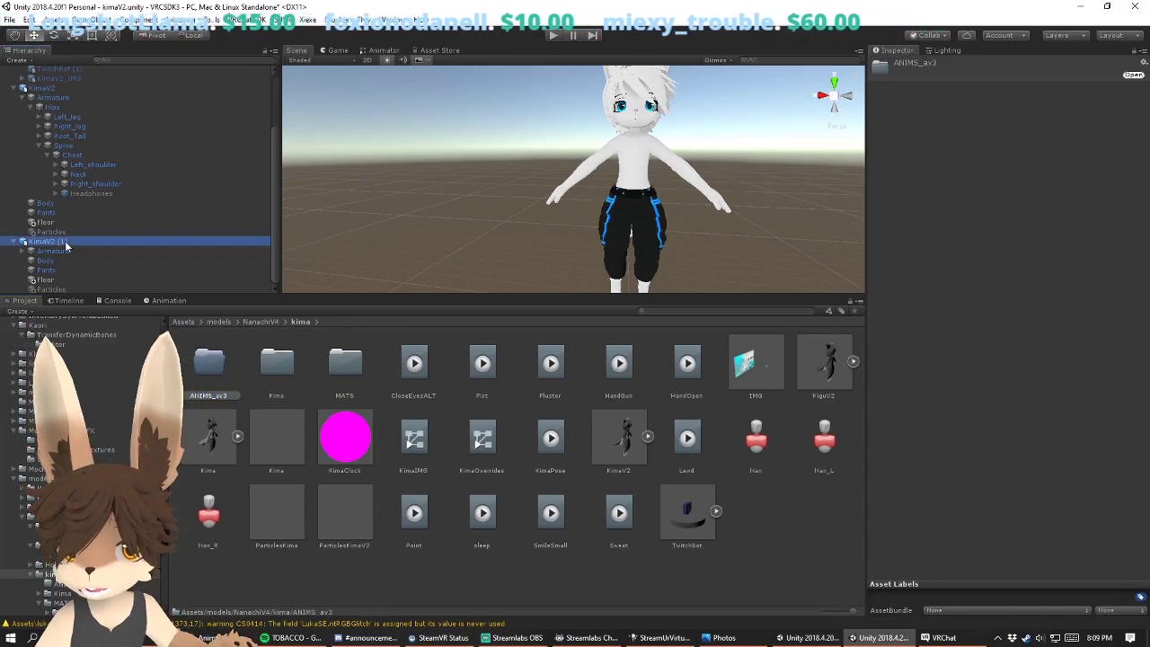
{"action": "double_click", "coordinate": [208, 364]}
{"action": "left_click", "coordinate": [91, 241]}
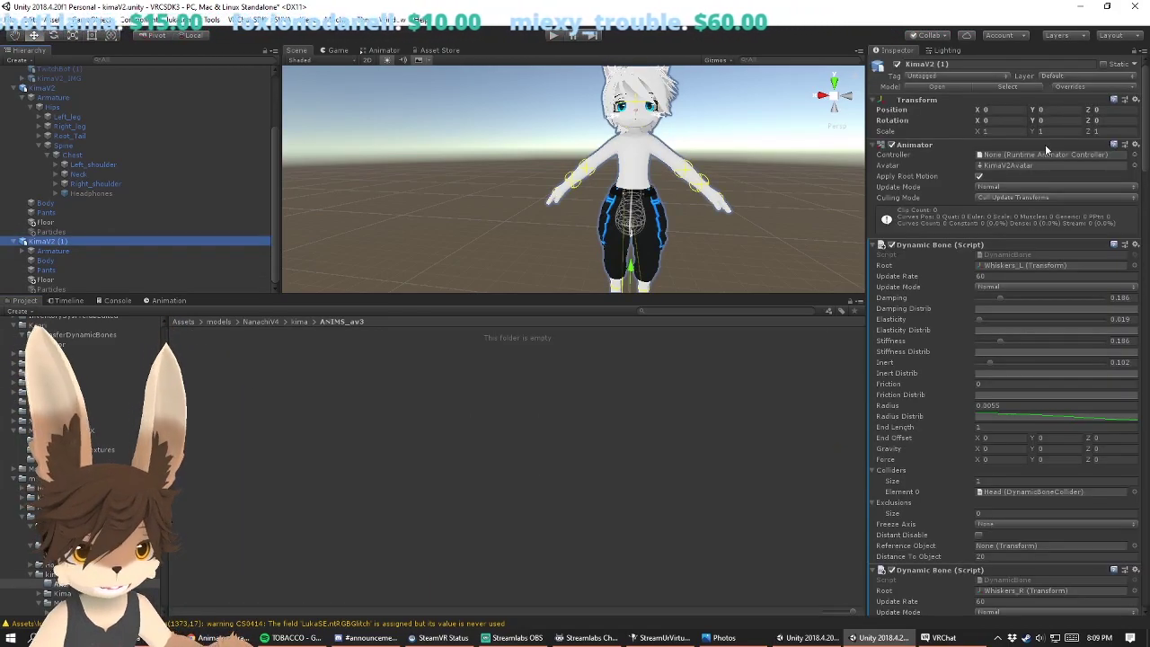
{"action": "right_click", "coordinate": [487, 416]}
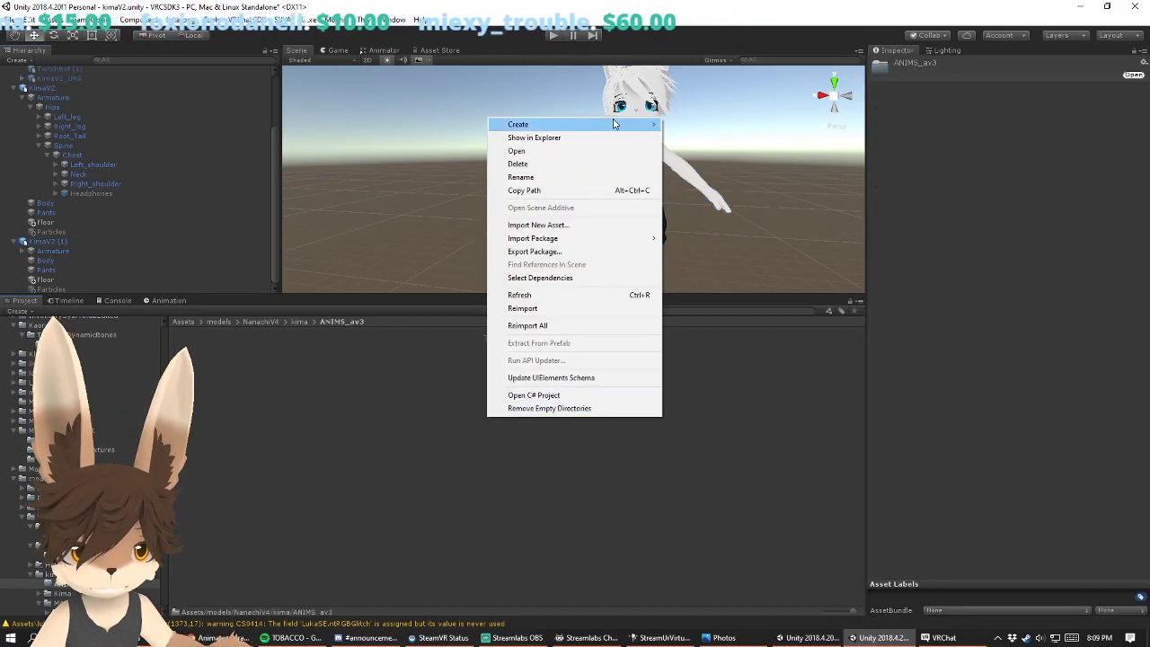
{"action": "mouse_move", "coordinate": [652, 124]}
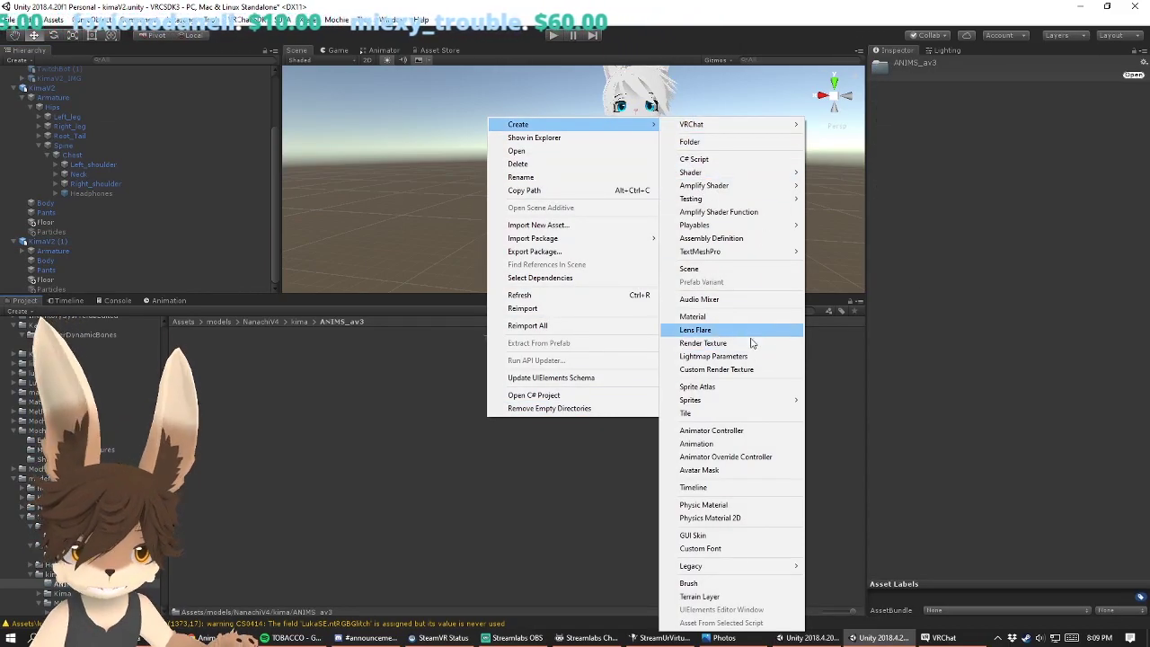
{"action": "left_click", "coordinate": [735, 430]}
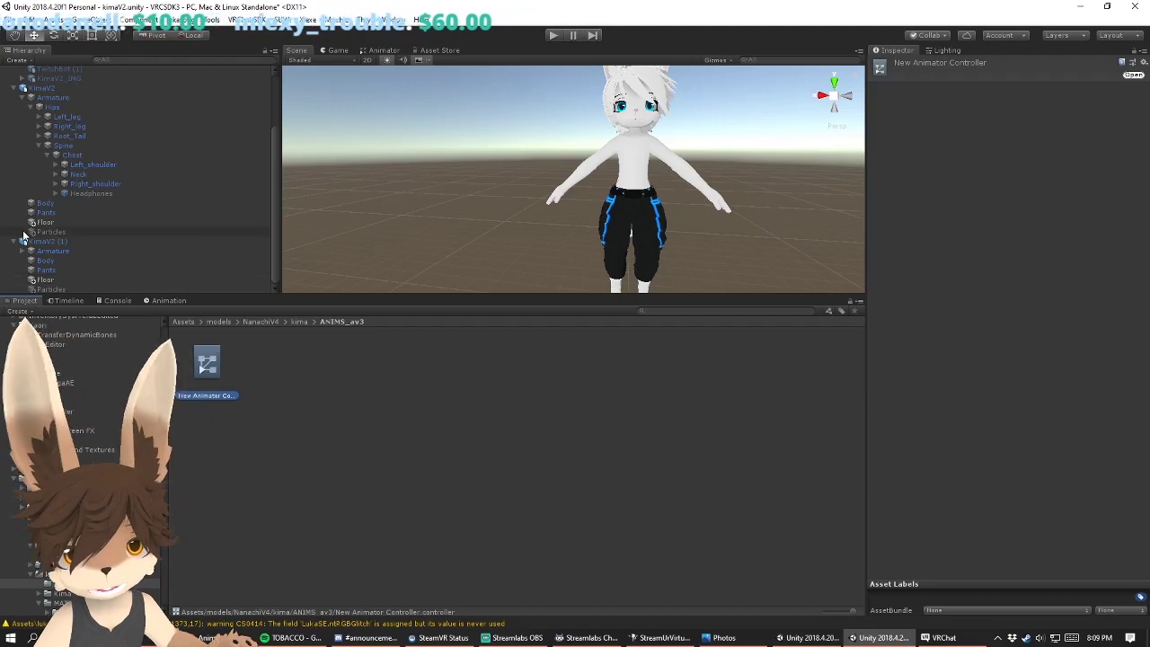
{"action": "left_click", "coordinate": [48, 241]}
{"action": "left_click_drag", "start_coordinate": [1034, 146], "coordinate": [1018, 159]}
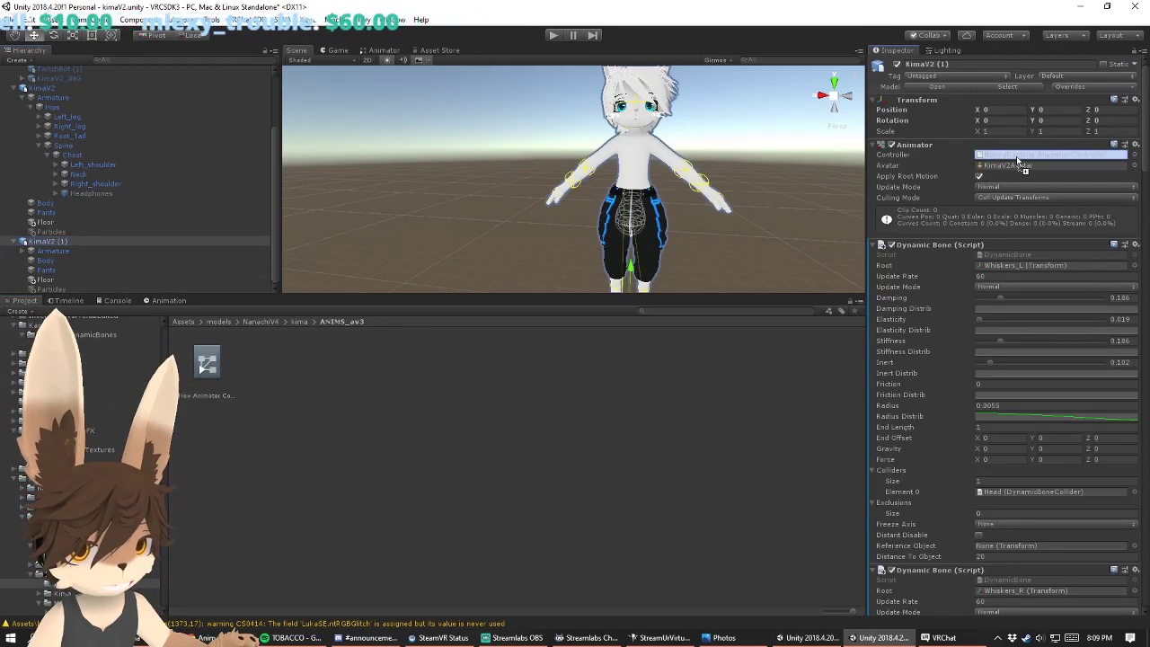
Step: Create a Headphones_OFF animation clip for KimaV2 (1) in the ANIMS_av3 folder and start recording it
{"action": "left_click", "coordinate": [168, 300]}
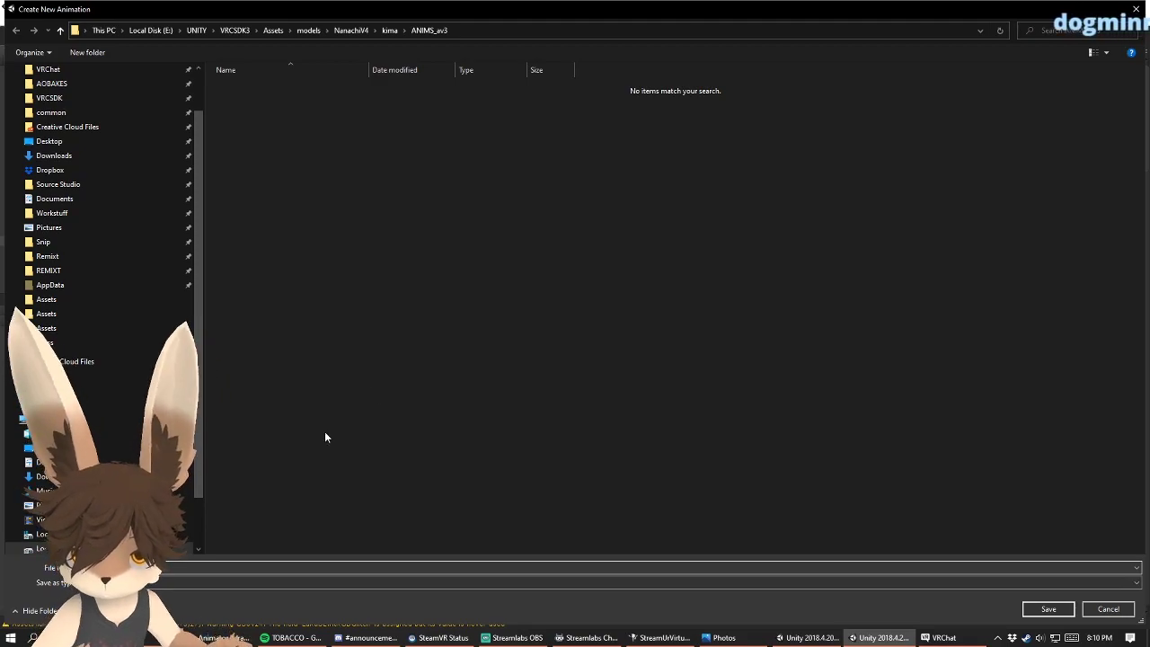
{"action": "left_click", "coordinate": [1048, 609]}
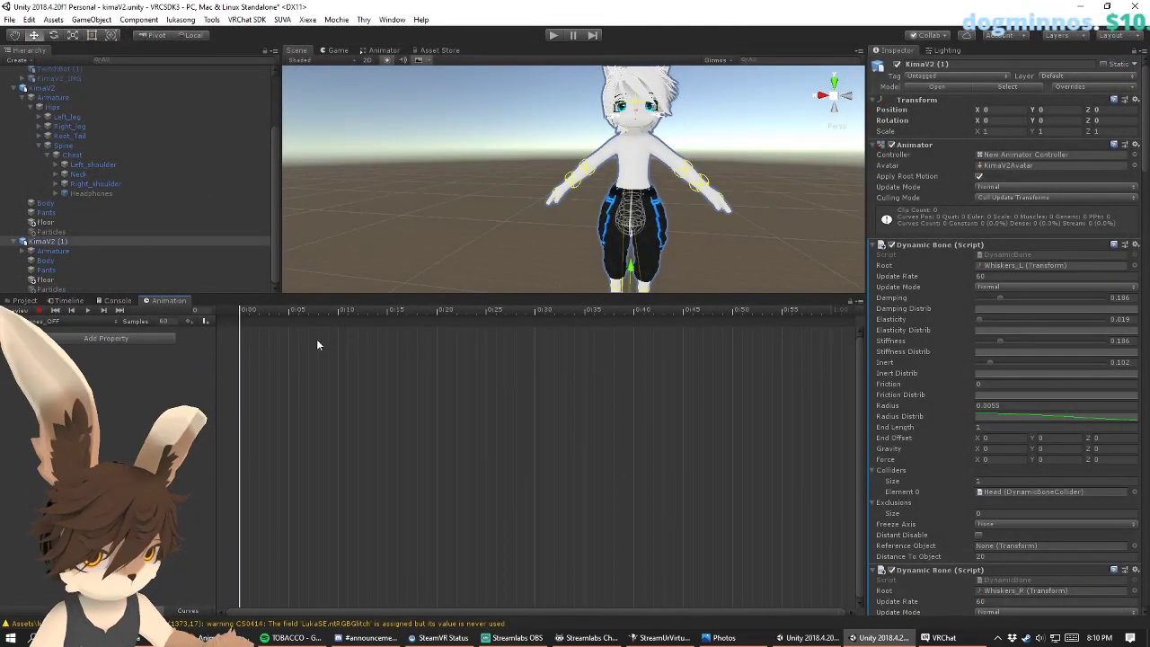
{"action": "left_click", "coordinate": [39, 311]}
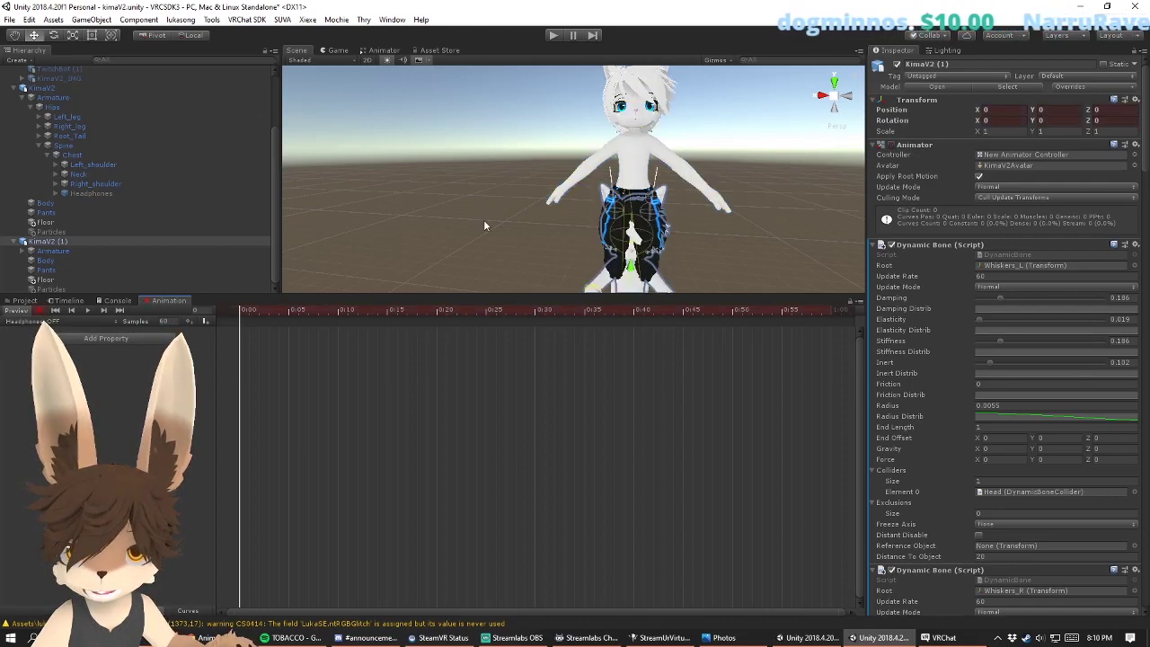
Step: Add the Is Active property of Headphones, under Armature > Hips > Spine > Chest, to the Headphones_OFF clip and delete its keyframe at 1:00
{"action": "left_click", "coordinate": [93, 343]}
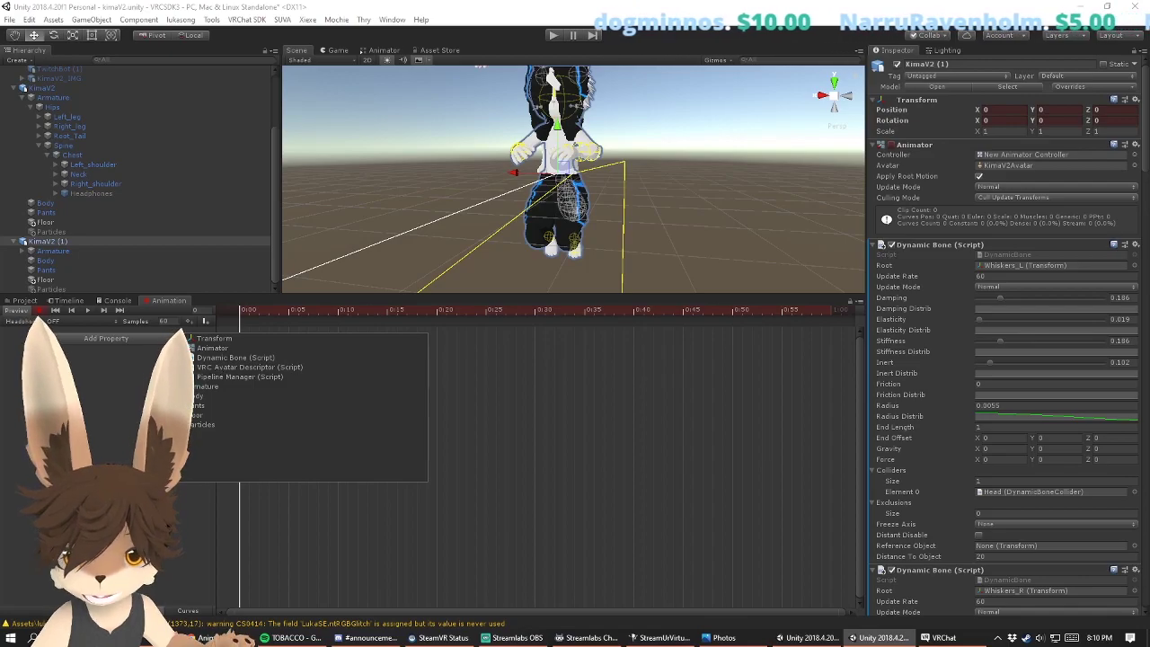
{"action": "key", "text": "Escape"}
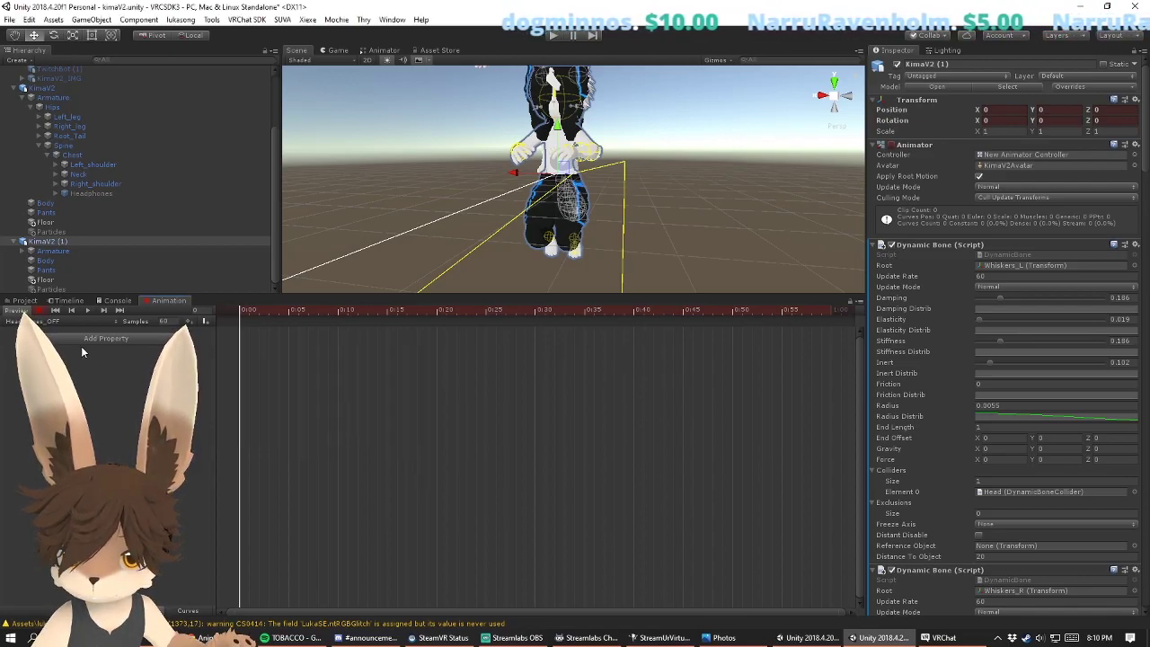
{"action": "left_click_drag", "start_coordinate": [265, 294], "coordinate": [263, 389]}
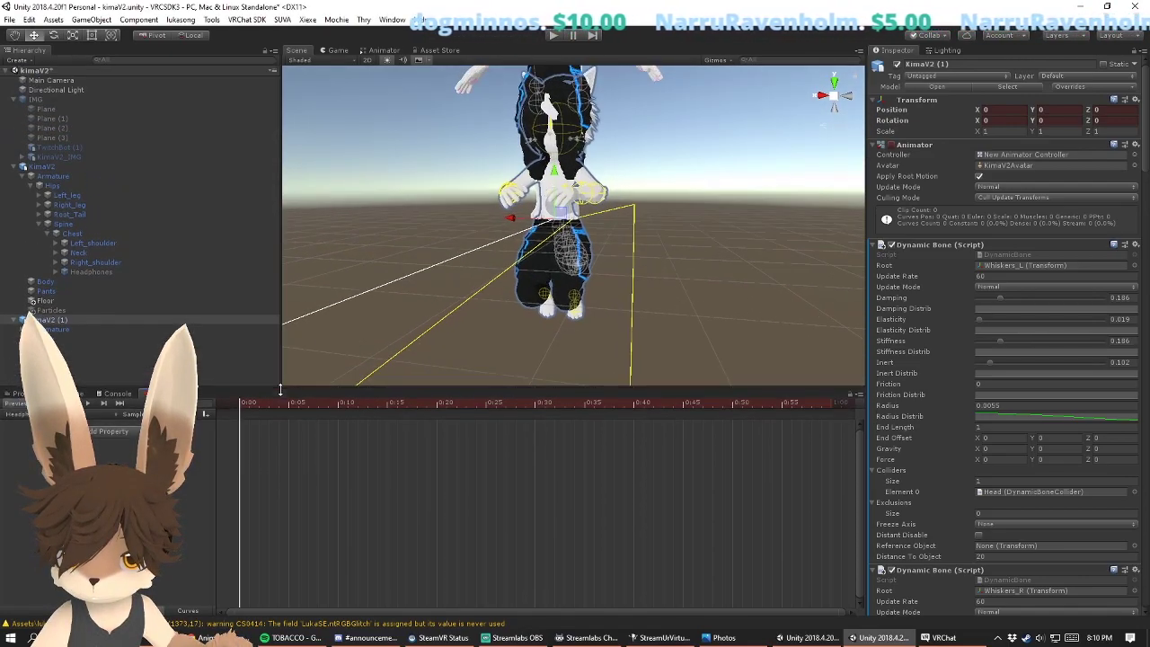
{"action": "left_click", "coordinate": [106, 433]}
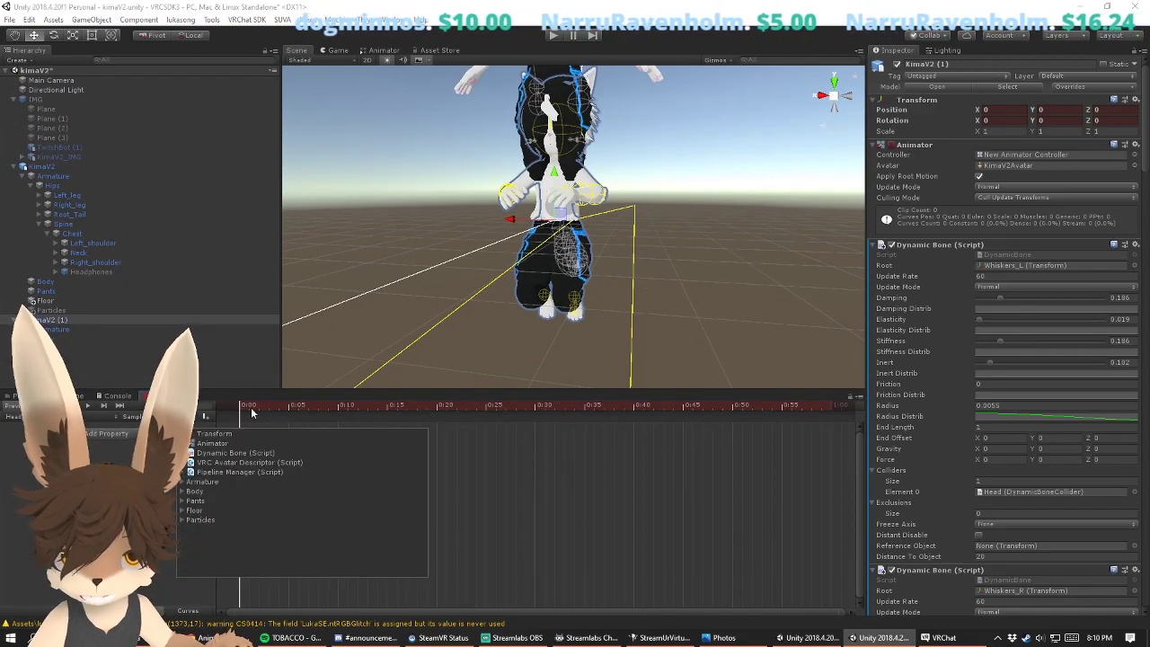
{"action": "left_click", "coordinate": [190, 510]}
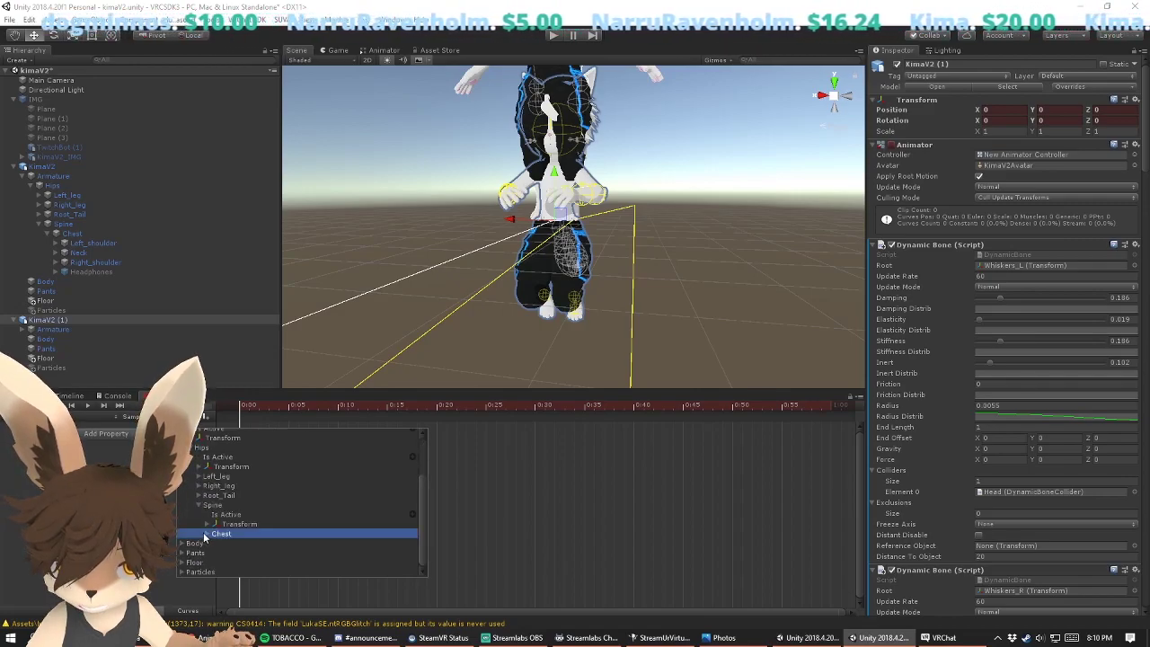
{"action": "left_click", "coordinate": [205, 534]}
{"action": "left_click", "coordinate": [215, 534]}
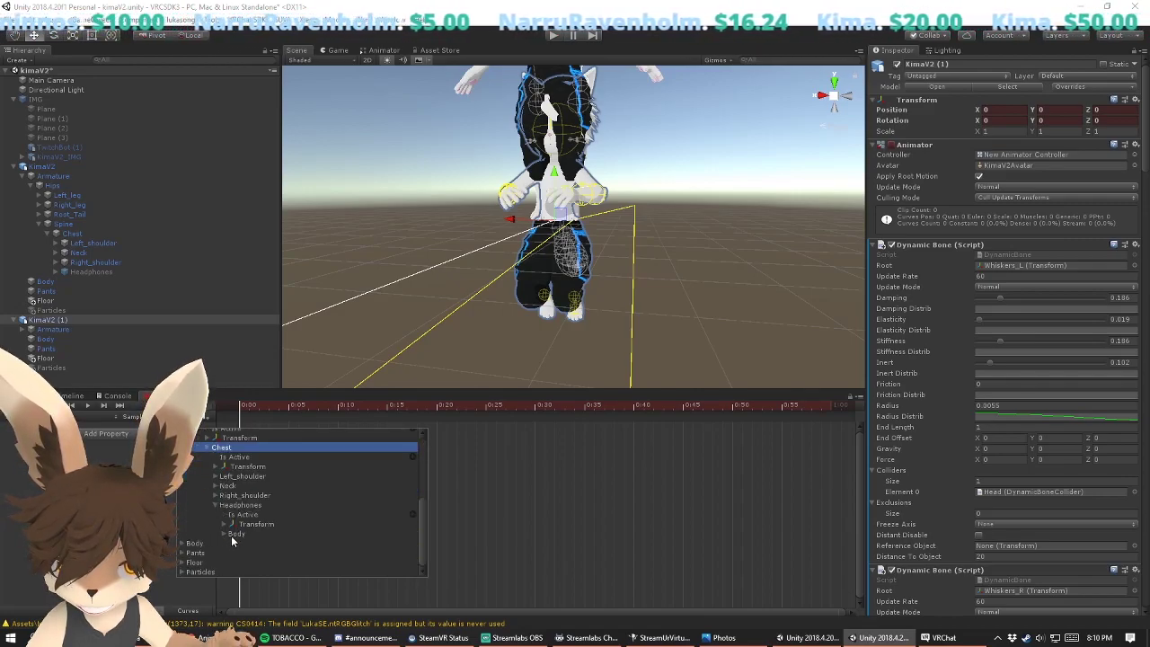
{"action": "left_click", "coordinate": [412, 513]}
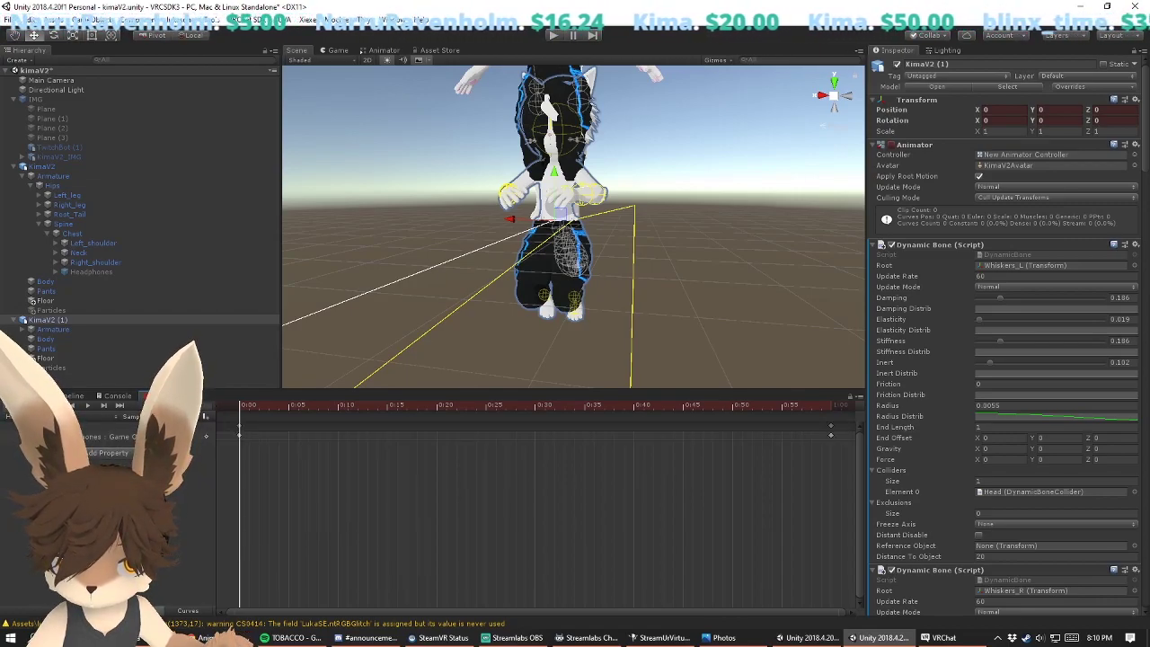
{"action": "left_click", "coordinate": [828, 425]}
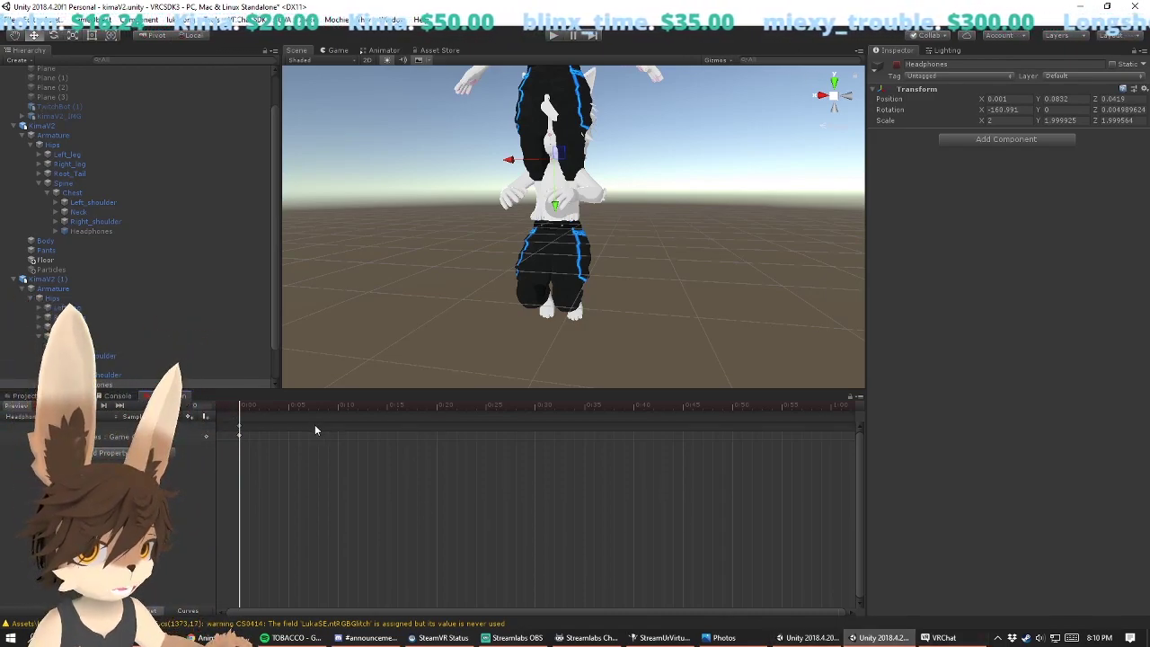
Step: Leave the preview, open the Fist clip from the kima folder and examine its keyframes at 0:00 and 0:01
{"action": "scroll", "coordinate": [255, 444], "scroll_direction": "up", "scroll_amount": 10}
{"action": "scroll", "coordinate": [259, 449], "scroll_direction": "up", "scroll_amount": 2}
{"action": "left_click", "coordinate": [20, 406]}
{"action": "left_click", "coordinate": [25, 396]}
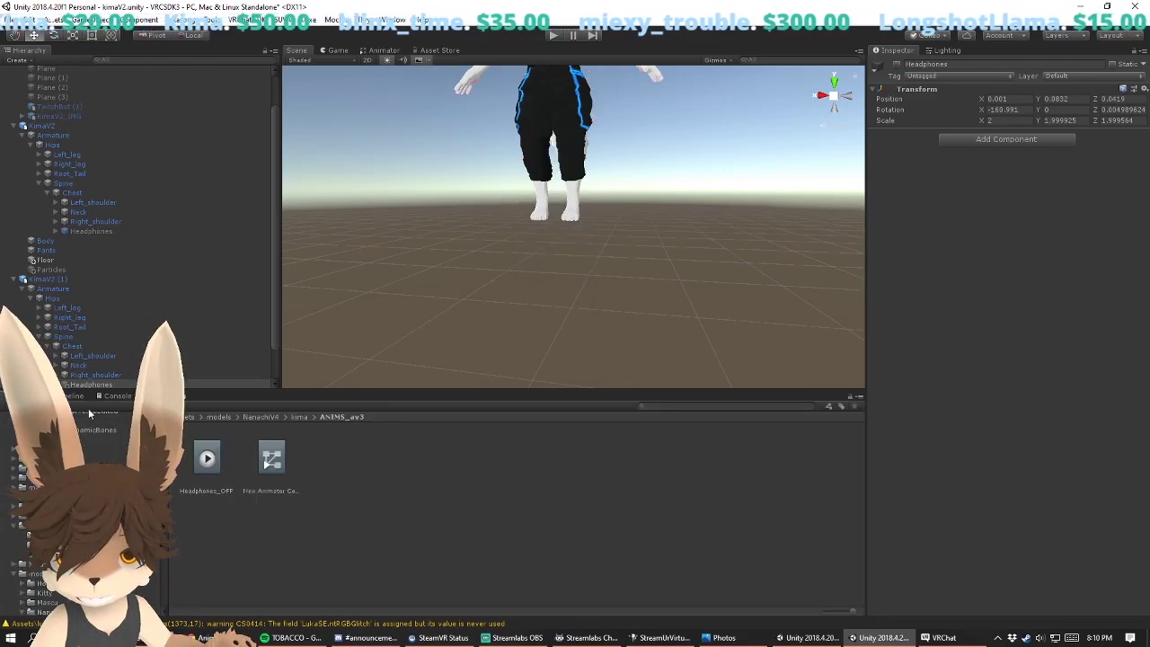
{"action": "left_click", "coordinate": [305, 417]}
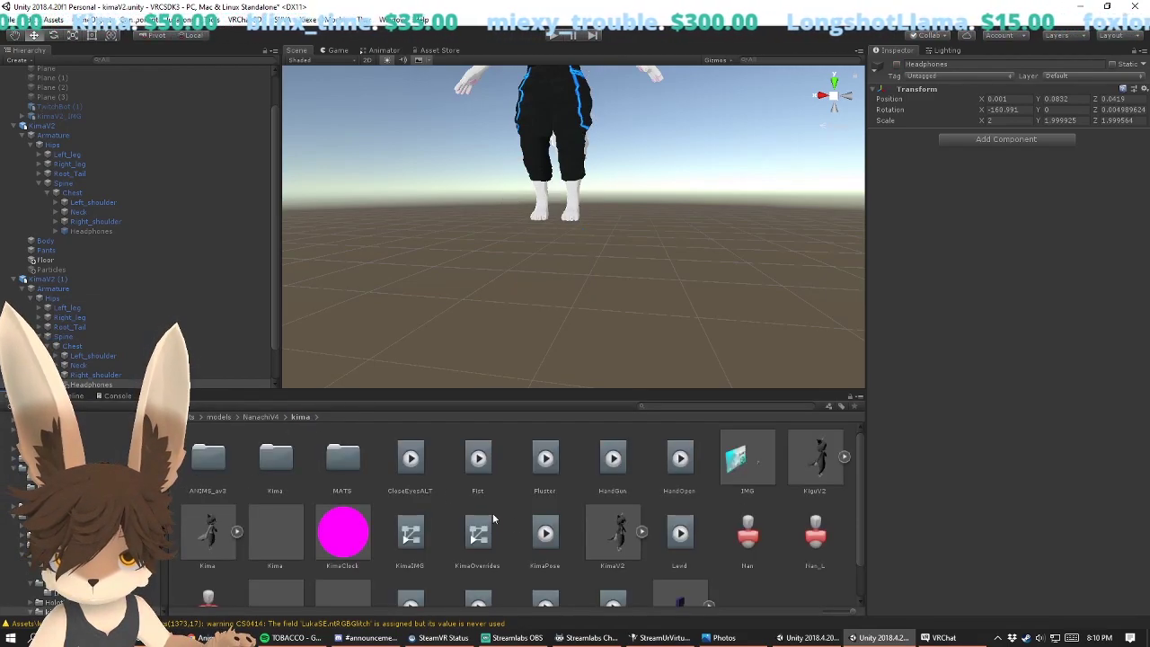
{"action": "left_click", "coordinate": [479, 476]}
{"action": "left_click", "coordinate": [162, 396]}
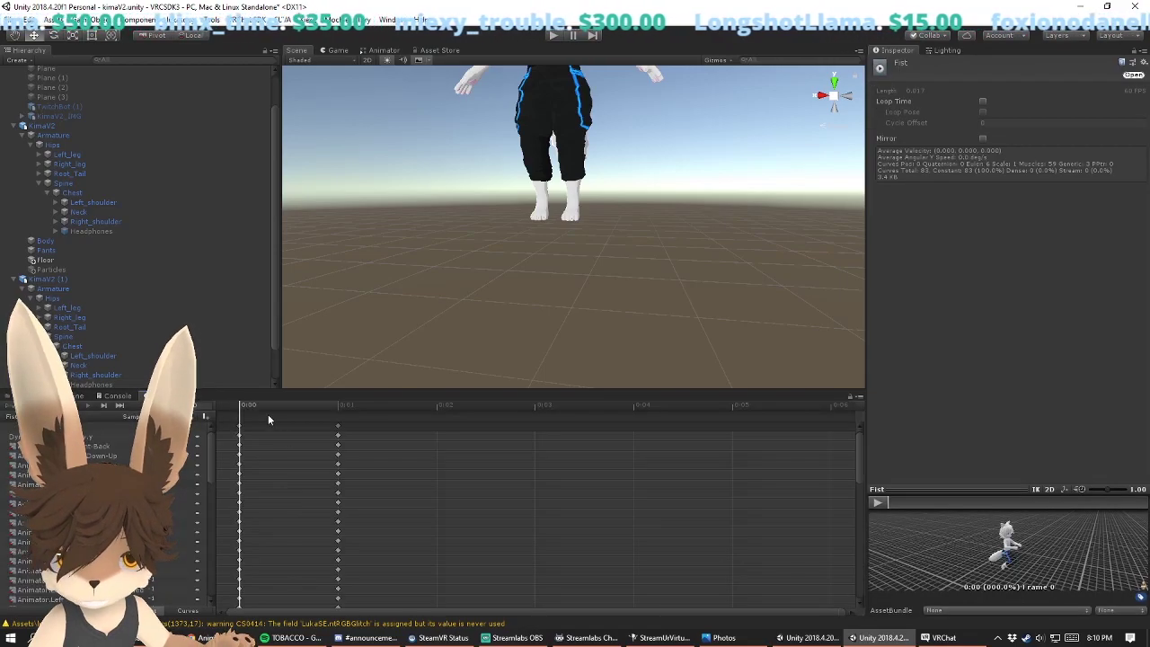
{"action": "left_click_drag", "start_coordinate": [252, 406], "coordinate": [358, 405]}
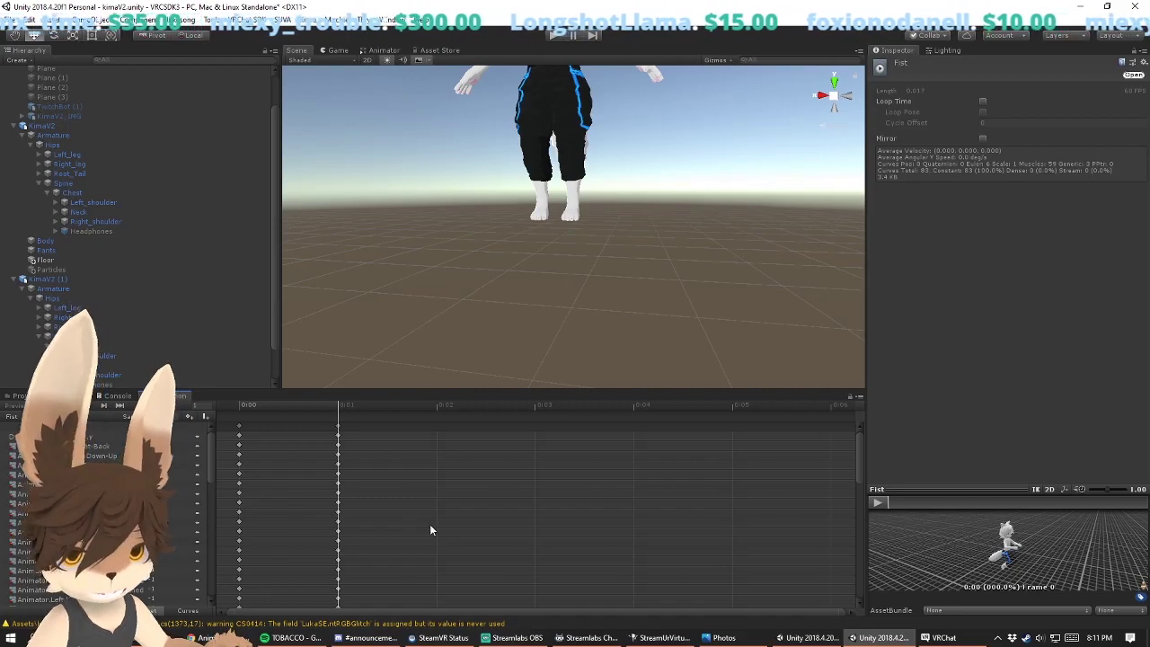
Step: Try to delete the keyframes at 0:01 from the Fist clip
{"action": "left_click", "coordinate": [338, 426]}
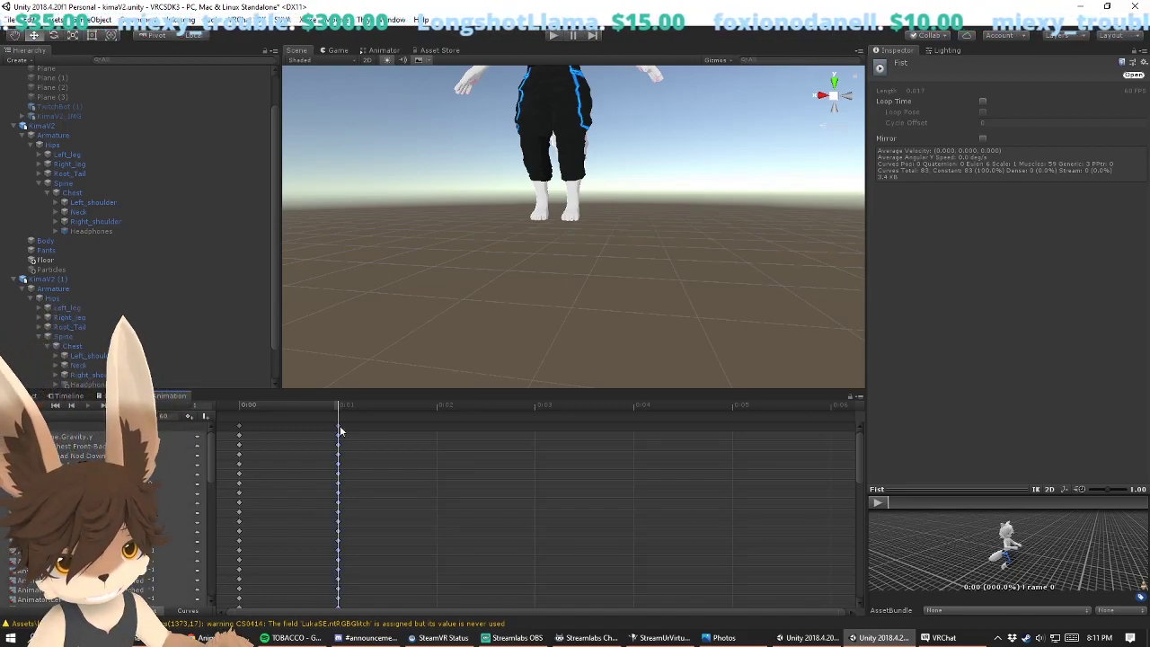
{"action": "key", "text": "Delete"}
{"action": "left_click_drag", "start_coordinate": [301, 403], "coordinate": [267, 427]}
{"action": "scroll", "coordinate": [545, 316], "scroll_direction": "down", "scroll_amount": 6}
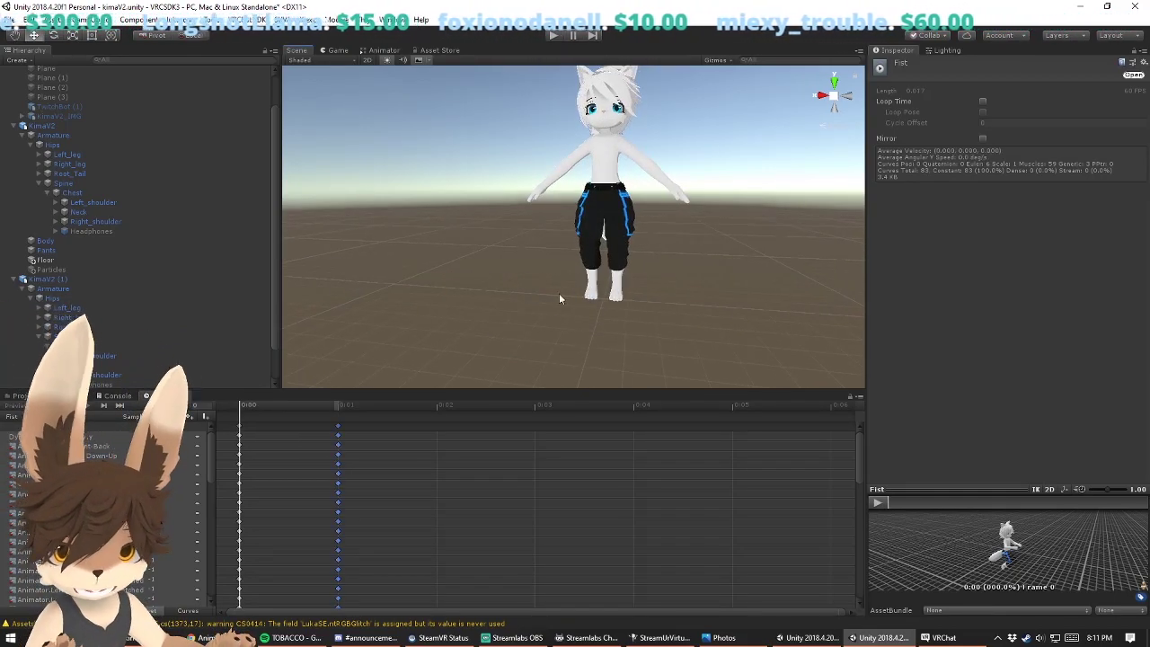
{"action": "left_click", "coordinate": [294, 544]}
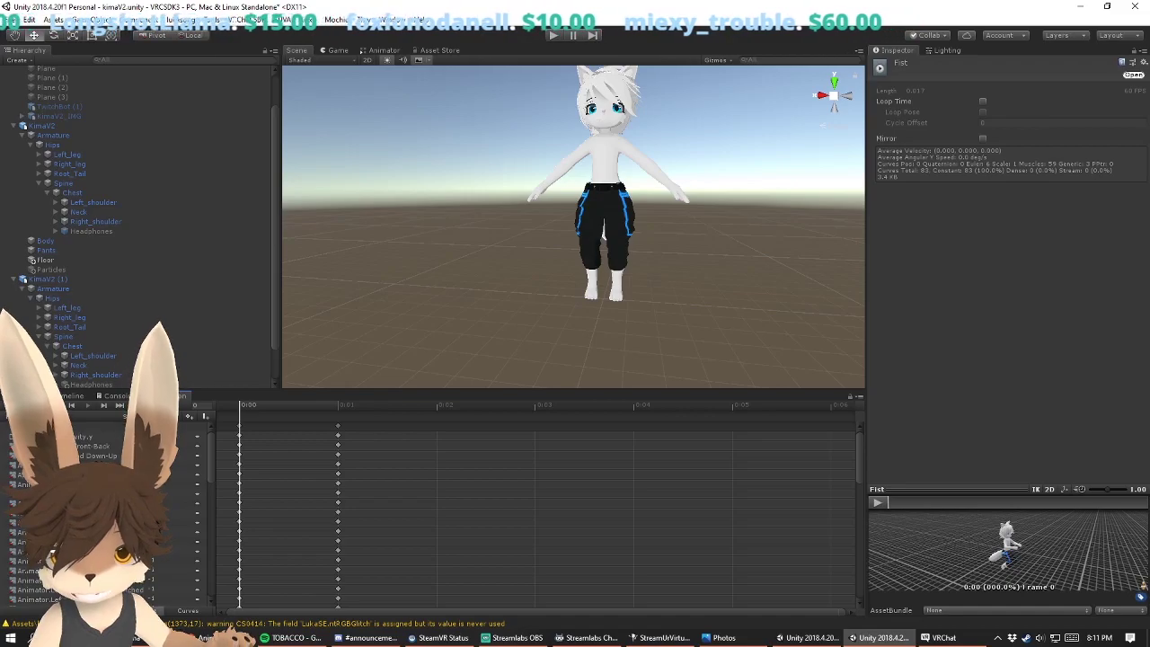
{"action": "left_click", "coordinate": [27, 396]}
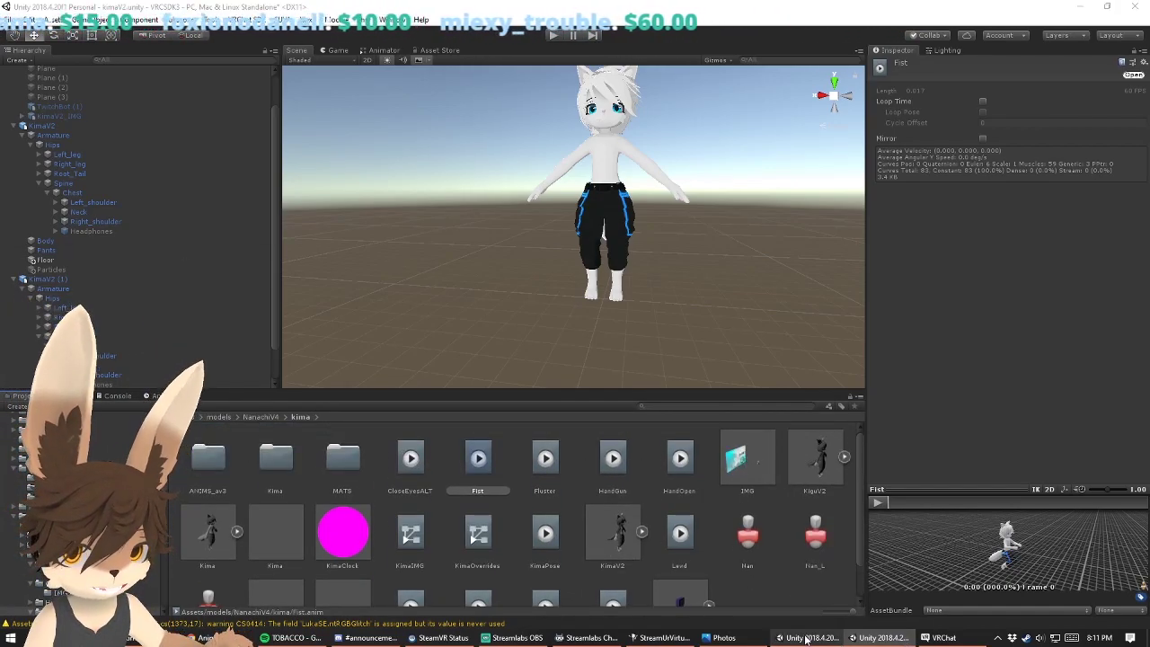
{"action": "left_click", "coordinate": [941, 638]}
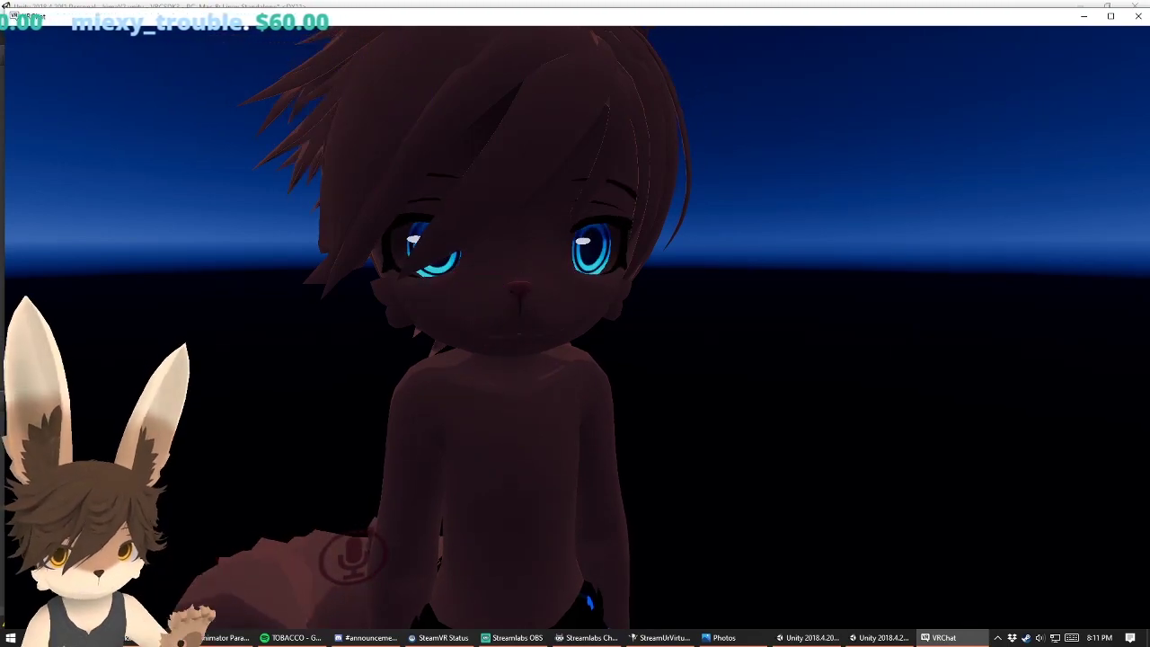
{"action": "key", "text": "alt+Tab"}
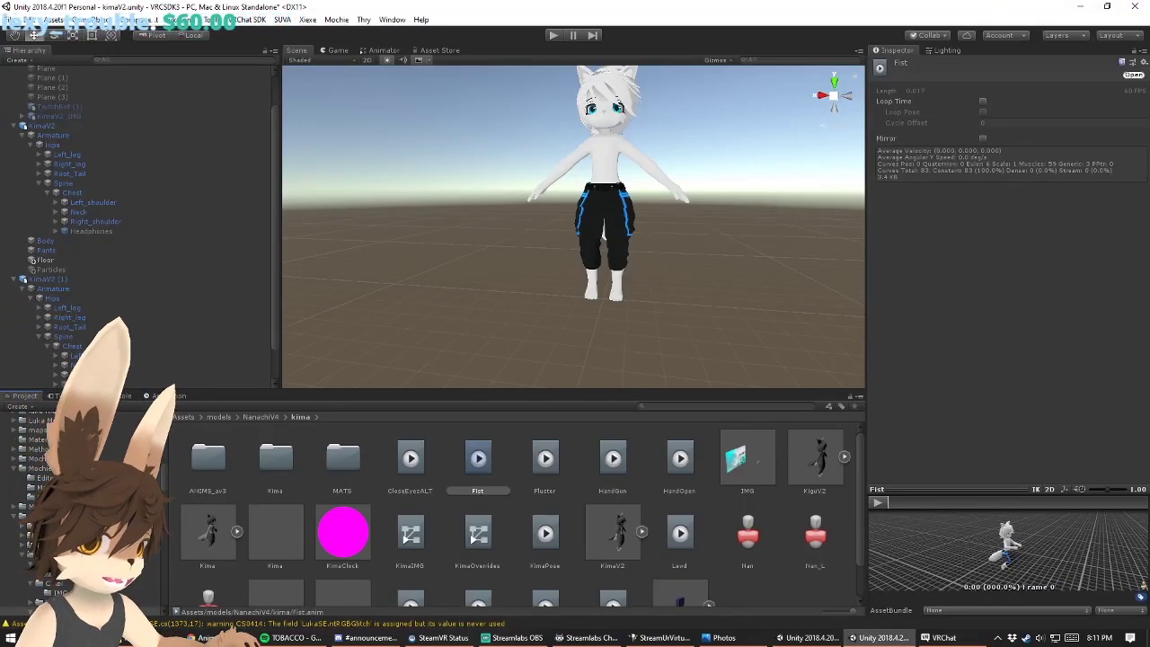
{"action": "key", "text": "alt+Tab"}
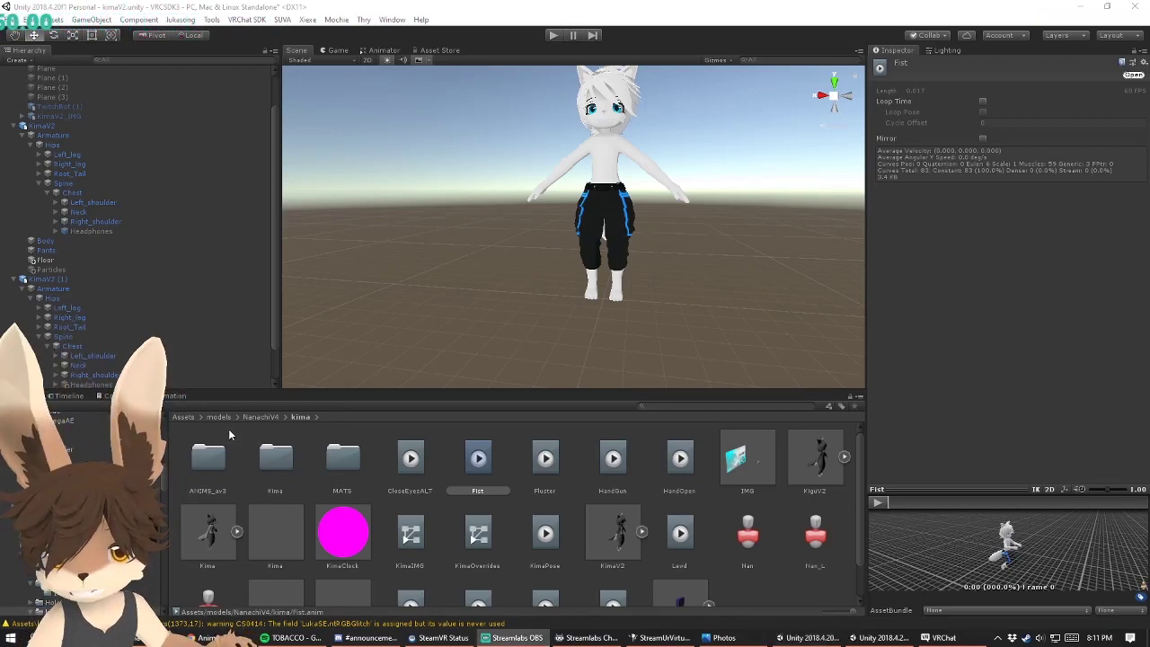
Step: Return to the Headphones_OFF clip of KimaV2 (1) and create another clip named Headphones_ON in the ANIMS_av3 folder
{"action": "left_click", "coordinate": [99, 278]}
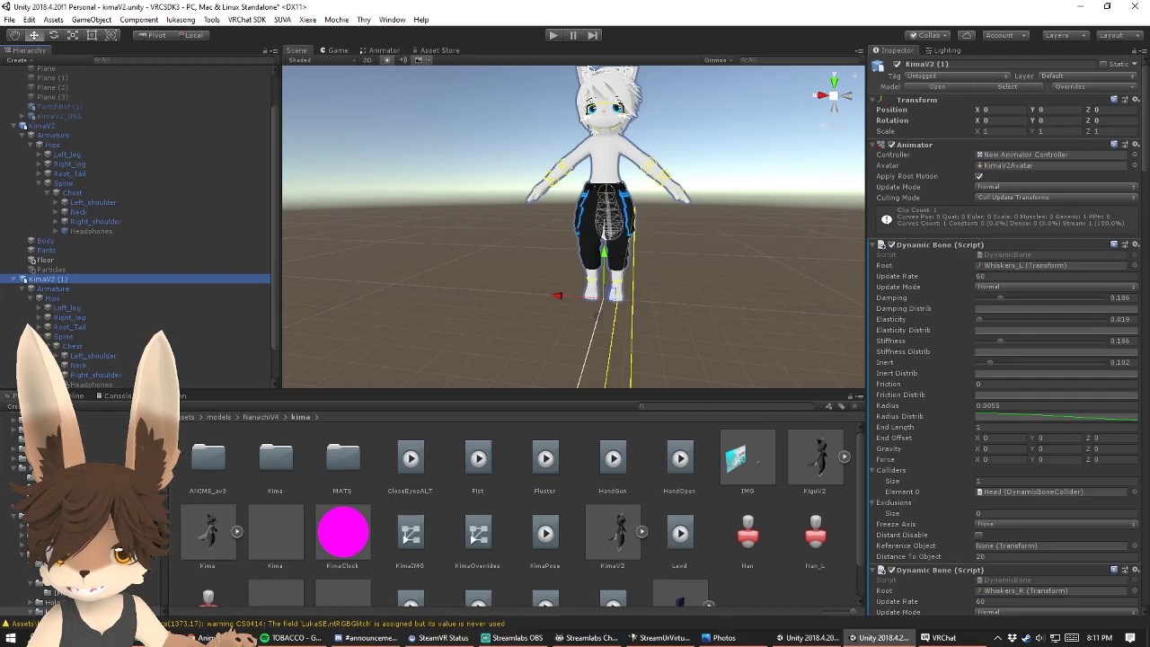
{"action": "left_click", "coordinate": [169, 397]}
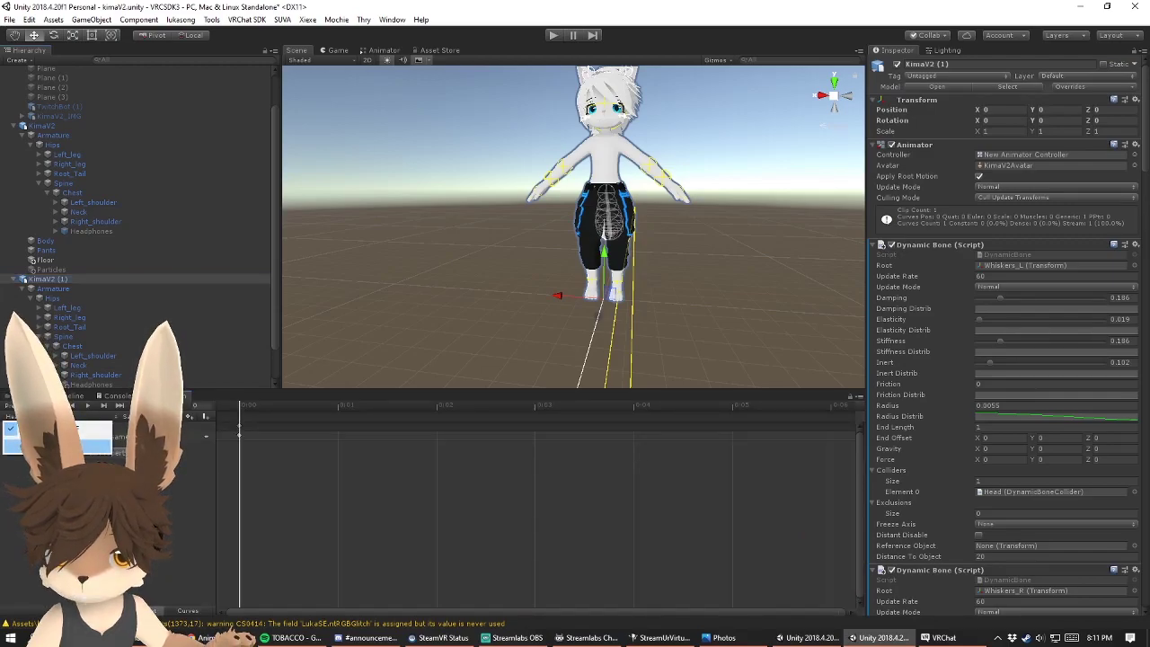
{"action": "left_click", "coordinate": [240, 436]}
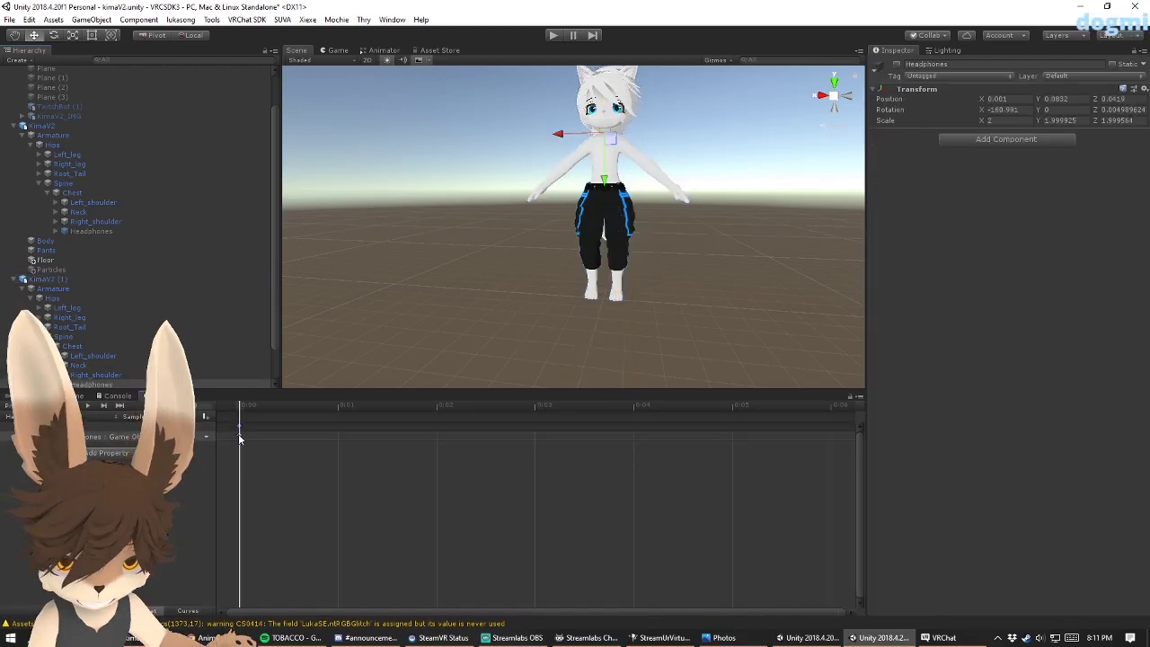
{"action": "left_click", "coordinate": [63, 417]}
{"action": "left_click", "coordinate": [67, 446]}
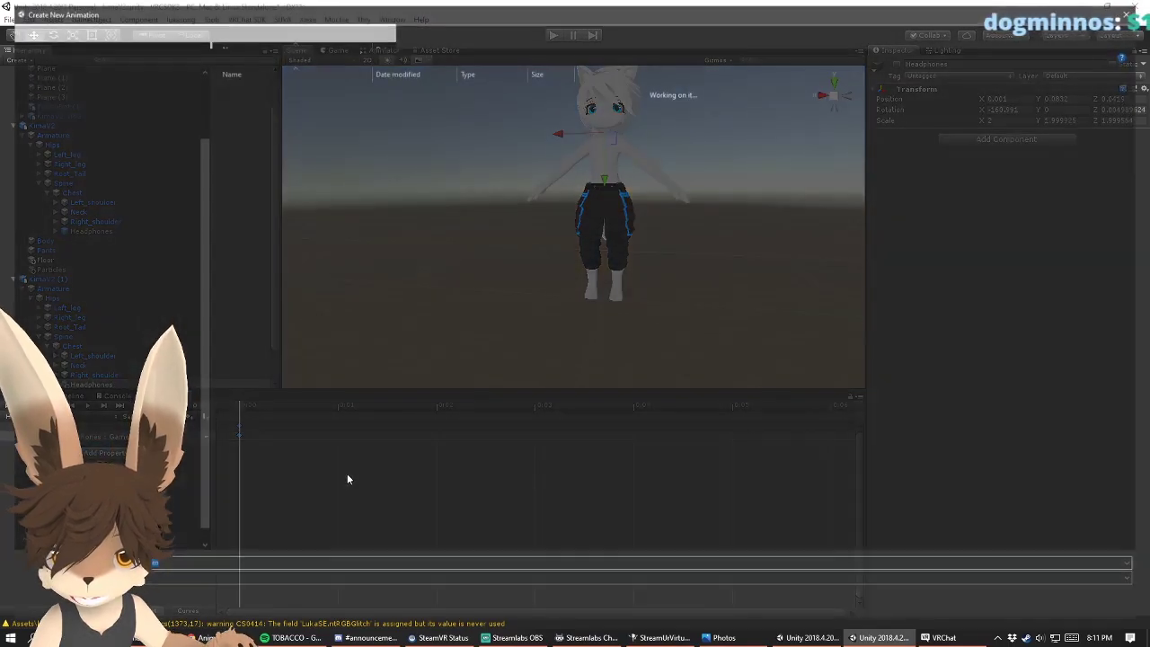
{"action": "left_click", "coordinate": [265, 87]}
{"action": "left_click", "coordinate": [148, 568]}
{"action": "key", "text": "Return"}
Step: Create a ParticlesEnable clip in the ANIMS_av3 folder and record the Particles object of KimaV2 (1) as active at the first frame
{"action": "left_click", "coordinate": [63, 417]}
{"action": "left_click", "coordinate": [65, 460]}
{"action": "type", "text": "Particles_ON"}
{"action": "key", "text": "Return"}
{"action": "left_click", "coordinate": [41, 407]}
{"action": "scroll", "coordinate": [134, 305], "scroll_direction": "down", "scroll_amount": 2}
{"action": "left_click", "coordinate": [51, 374]}
{"action": "left_click", "coordinate": [897, 64]}
{"action": "left_click", "coordinate": [240, 437]}
Step: Create a ParticlesDisable clip and record the Particles object as inactive at the first frame
{"action": "left_click", "coordinate": [65, 417]}
{"action": "left_click", "coordinate": [67, 472]}
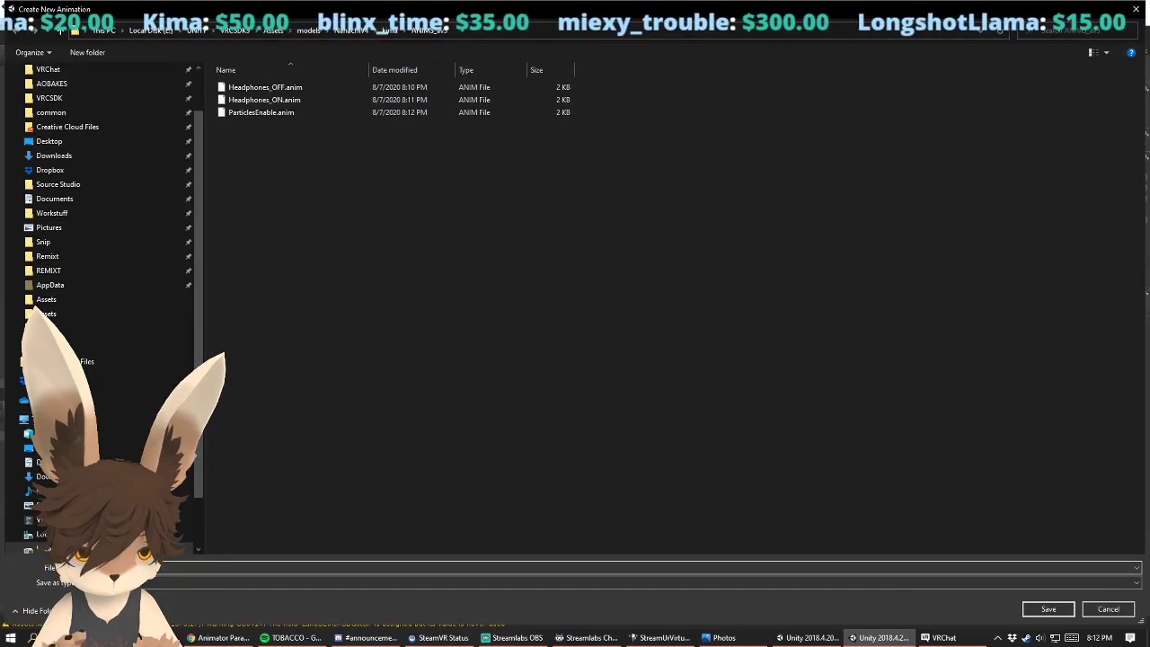
{"action": "key", "text": "Return"}
{"action": "left_click", "coordinate": [41, 406]}
{"action": "double_click", "coordinate": [897, 64]}
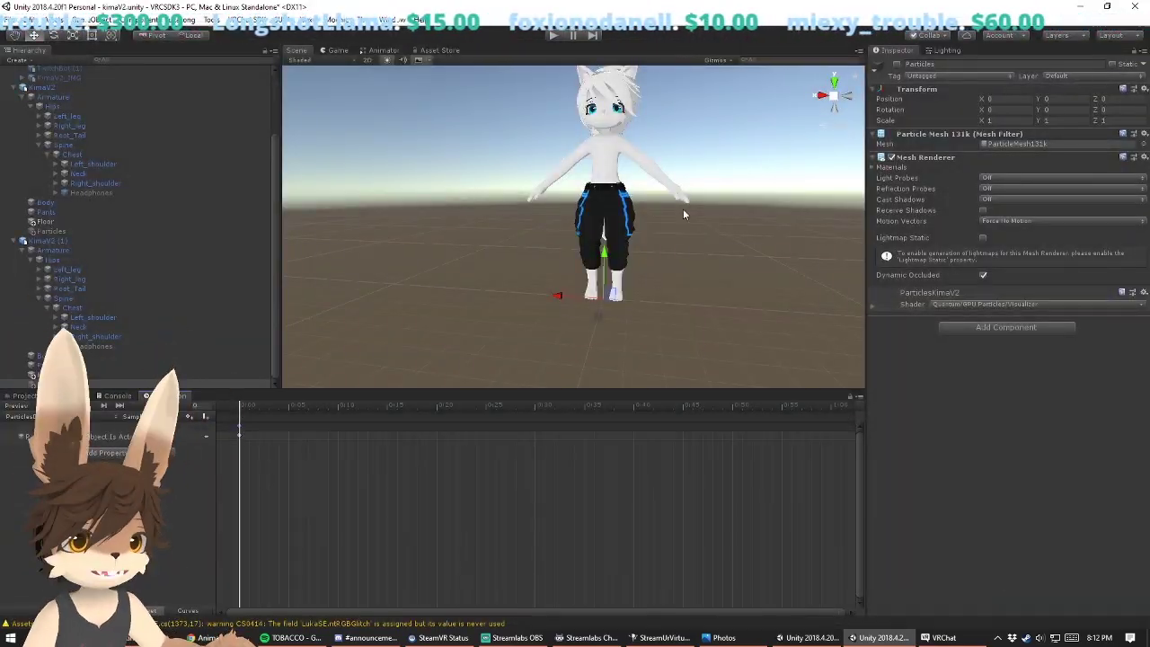
Step: Create a PantsON clip and record the Pants object of KimaV2 (1) as active at the first frame
{"action": "left_click", "coordinate": [77, 417]}
{"action": "left_click", "coordinate": [67, 486]}
{"action": "key", "text": "Return"}
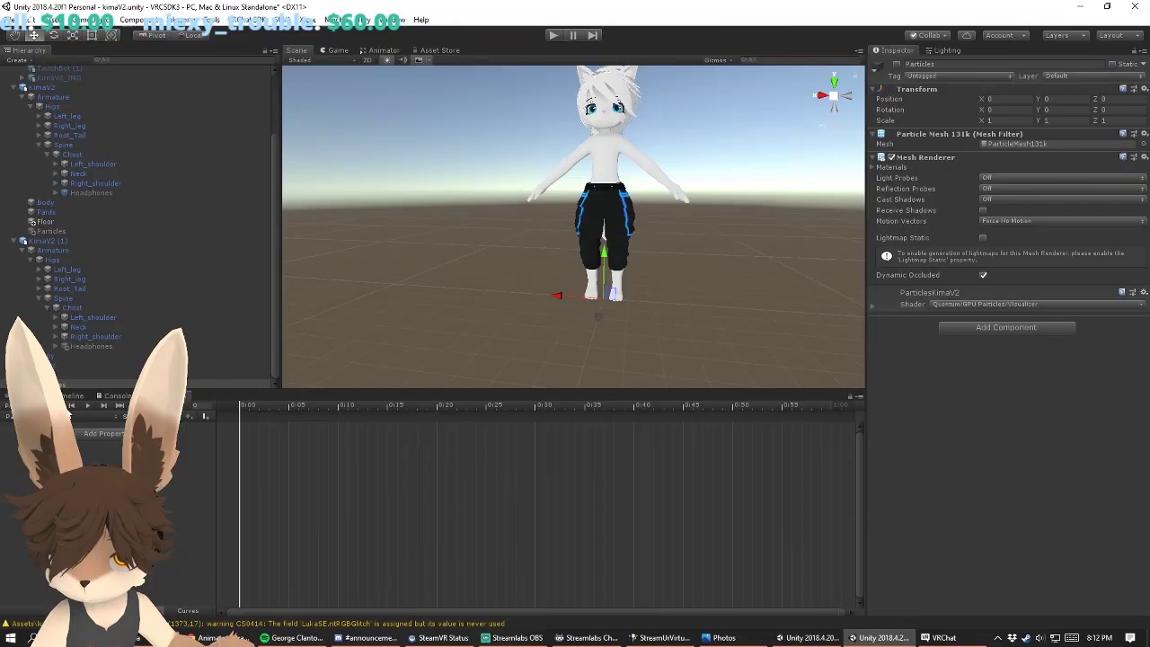
{"action": "left_click", "coordinate": [49, 365]}
{"action": "left_click", "coordinate": [42, 406]}
{"action": "left_click", "coordinate": [896, 64]}
Step: Create a PantsOFF clip for KimaV2 (1), record the Pants object as inactive at the first frame, and stop recording
{"action": "left_click", "coordinate": [48, 241]}
{"action": "left_click", "coordinate": [77, 417]}
{"action": "left_click", "coordinate": [67, 499]}
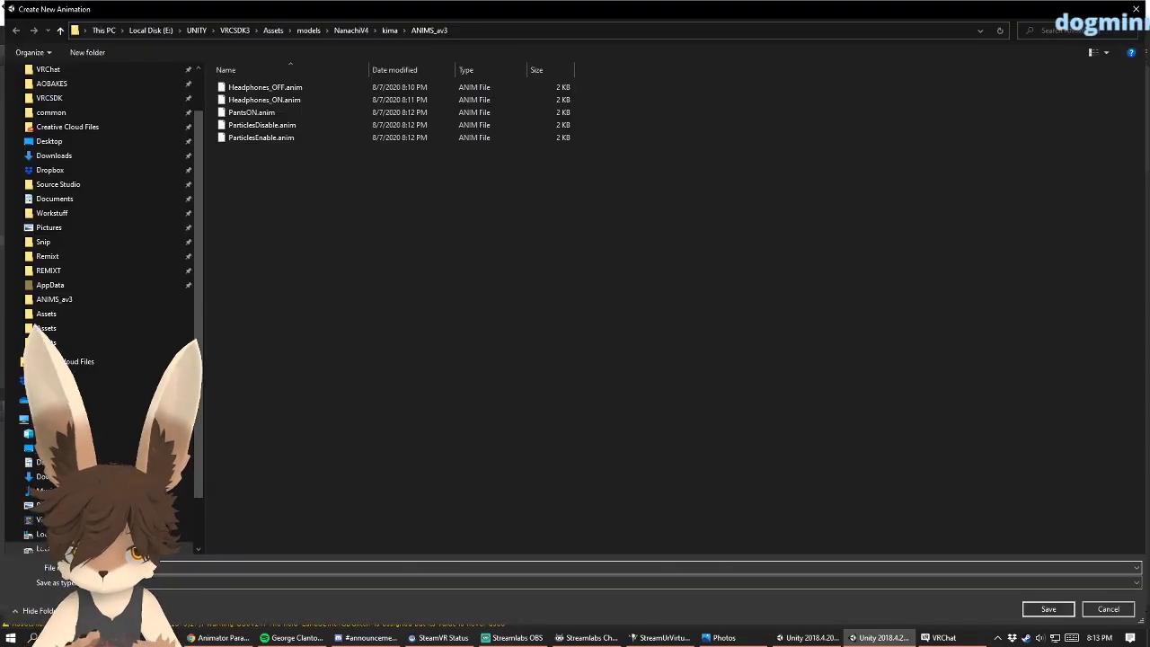
{"action": "key", "text": "Return"}
{"action": "left_click", "coordinate": [40, 406]}
{"action": "left_click", "coordinate": [47, 366]}
{"action": "left_click", "coordinate": [897, 64]}
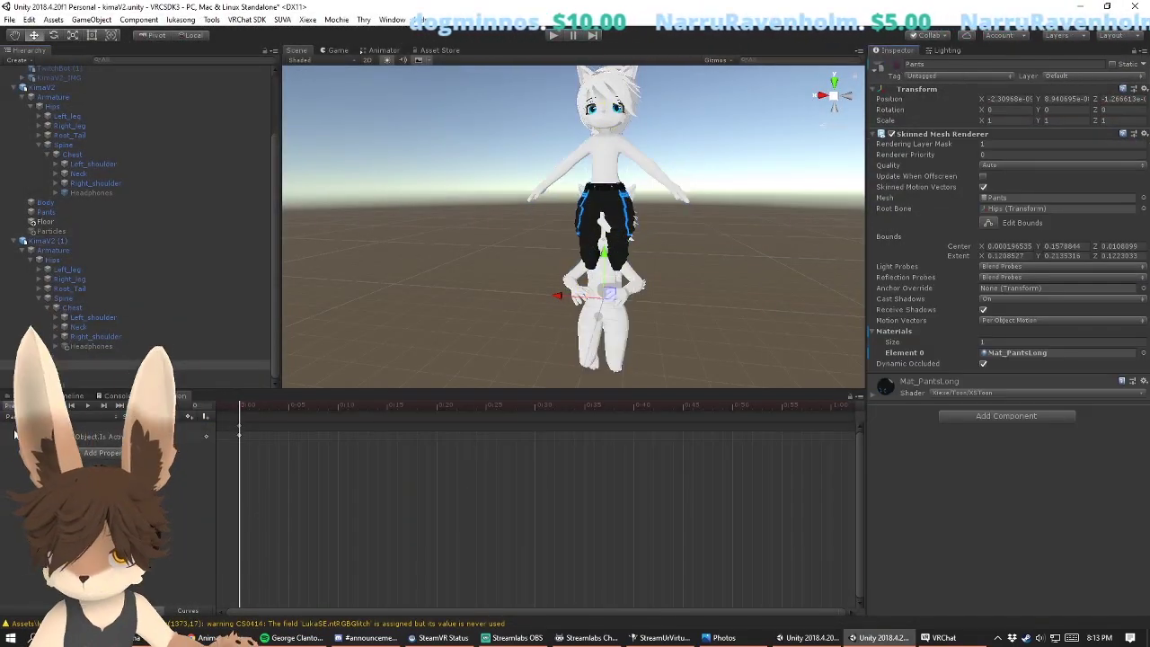
{"action": "left_click", "coordinate": [40, 406]}
Step: Create a TailUp clip for KimaV2 (1), start recording it and disable the original KimaV2 avatar
{"action": "left_click_drag", "start_coordinate": [683, 215], "coordinate": [629, 260], "text": "alt"}
{"action": "scroll", "coordinate": [526, 190], "scroll_direction": "up", "scroll_amount": 5}
{"action": "left_click", "coordinate": [47, 241]}
{"action": "left_click", "coordinate": [54, 417]}
{"action": "left_click", "coordinate": [54, 539]}
{"action": "left_click", "coordinate": [1048, 608]}
{"action": "left_click", "coordinate": [41, 406]}
{"action": "scroll", "coordinate": [90, 180], "scroll_direction": "up", "scroll_amount": 2}
{"action": "left_click", "coordinate": [41, 159]}
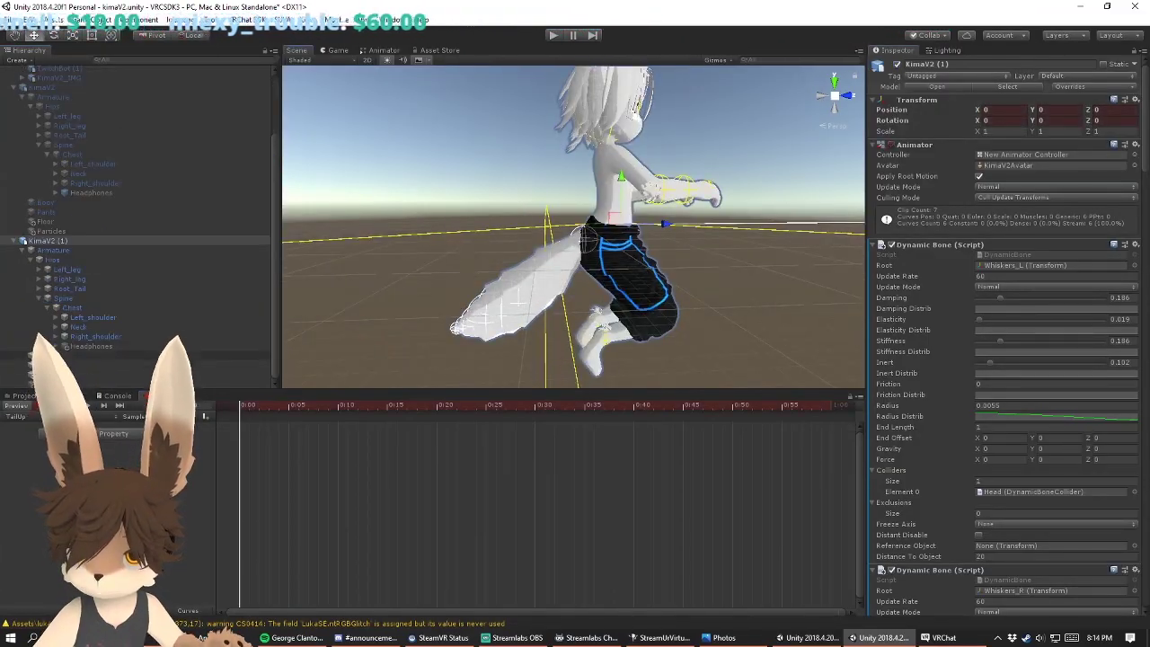
{"action": "left_click", "coordinate": [90, 318]}
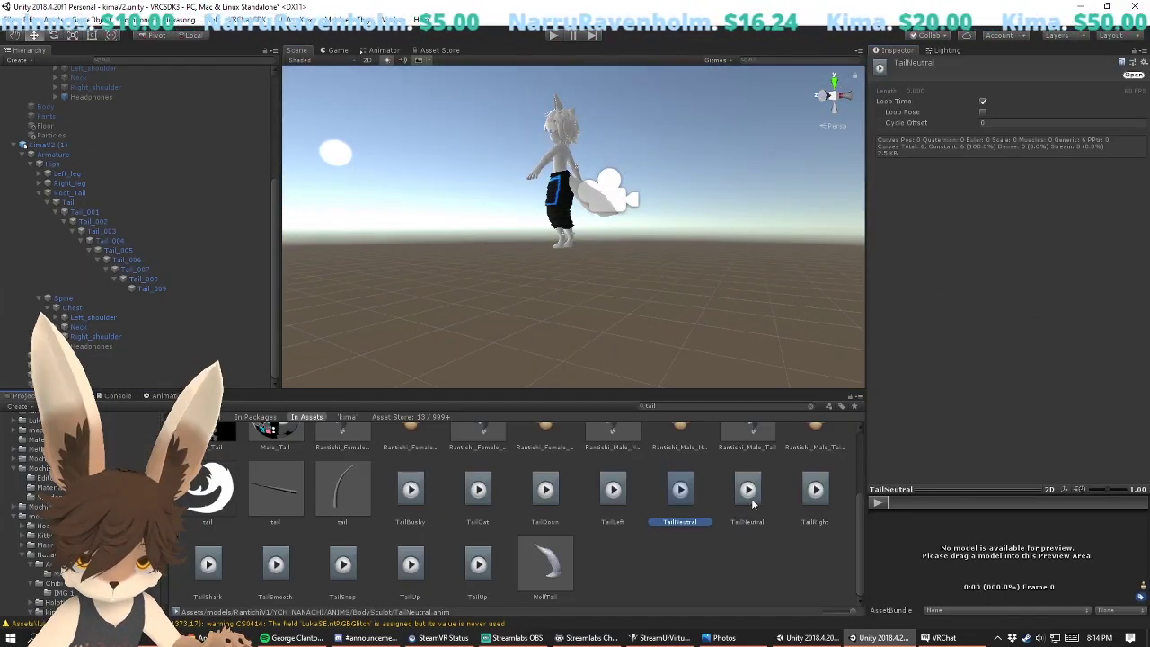
Step: Duplicate the existing TailDown, TailLeft, TailNeutral, TailRight and TailUp clips from the Rantichi avatar's Face folder and move the copies into ANIMS_av3
{"action": "left_click", "coordinate": [749, 493]}
{"action": "left_click", "coordinate": [808, 492], "text": "shift"}
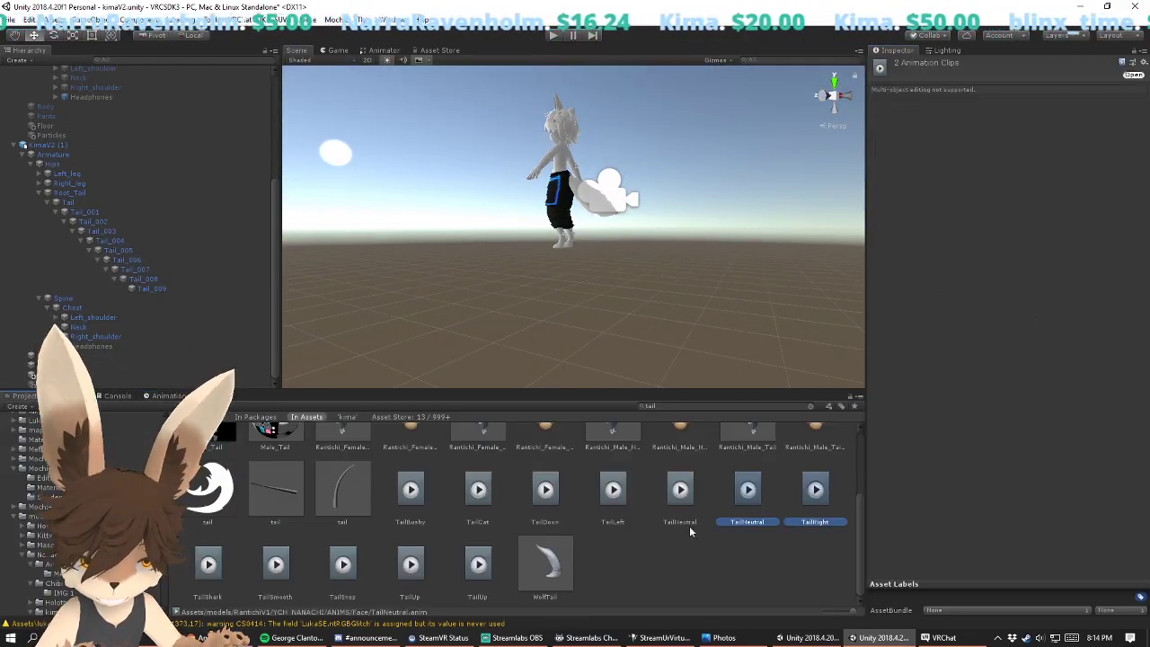
{"action": "left_click", "coordinate": [613, 493], "text": "ctrl"}
{"action": "left_click", "coordinate": [478, 566]}
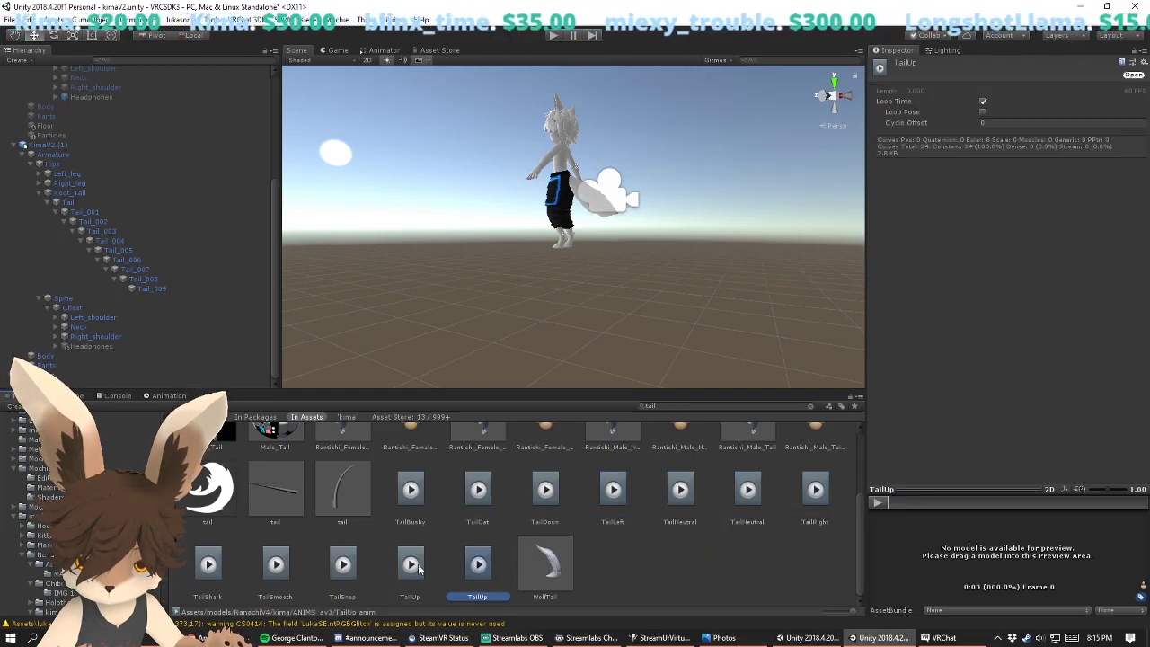
{"action": "left_click", "coordinate": [411, 567]}
{"action": "left_click", "coordinate": [748, 494], "text": "ctrl"}
{"action": "left_click", "coordinate": [815, 499], "text": "ctrl"}
{"action": "left_click", "coordinate": [613, 495], "text": "ctrl"}
{"action": "scroll", "coordinate": [687, 220], "scroll_direction": "up", "scroll_amount": 4}
{"action": "middle_click_drag", "start_coordinate": [688, 218], "coordinate": [663, 285]}
{"action": "scroll", "coordinate": [664, 285], "scroll_direction": "up", "scroll_amount": 3}
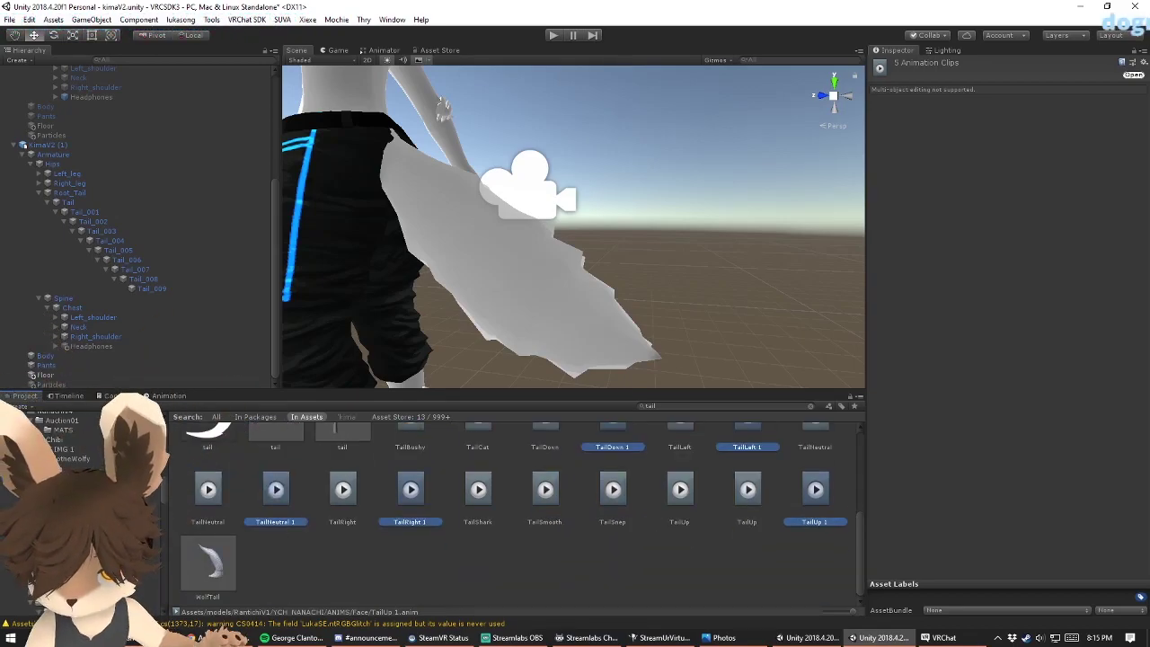
{"action": "left_click_drag", "start_coordinate": [815, 489], "coordinate": [67, 478]}
Step: Rename the copied tail clips in ANIMS_av3 to TailDown, TailLeft, TailNeutral, TailRight and TailUp, without the number suffix
{"action": "left_click", "coordinate": [68, 478]}
{"action": "left_click", "coordinate": [268, 550]}
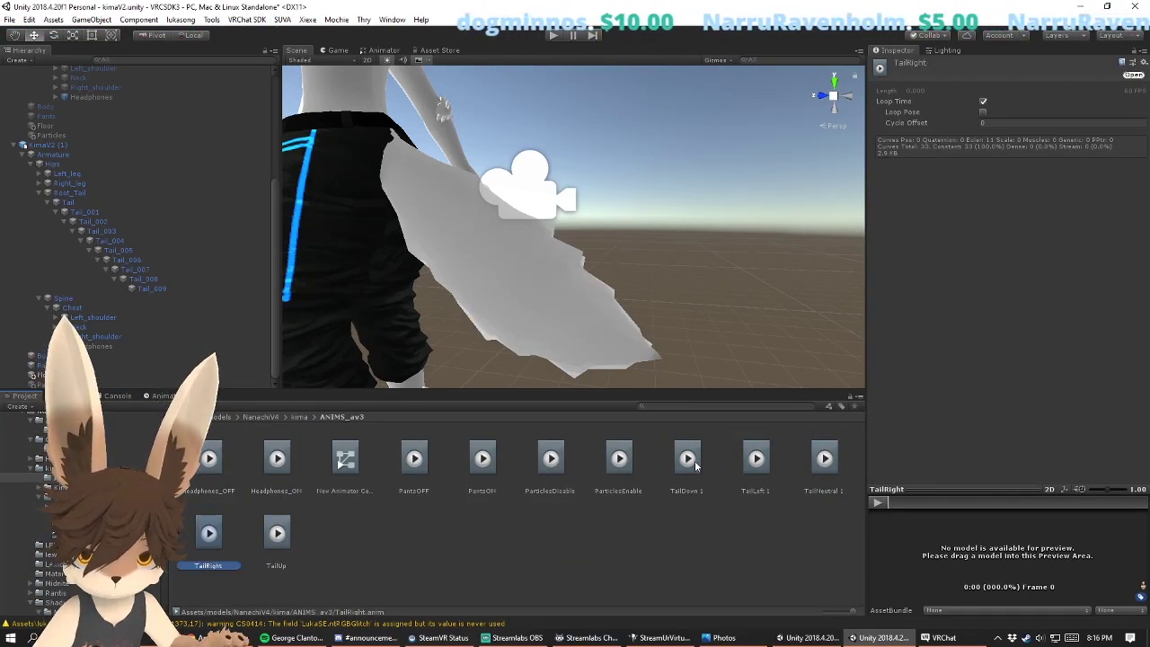
{"action": "key", "text": "BackSpace"}
{"action": "key", "text": "BackSpace"}
{"action": "key", "text": "Return"}
{"action": "scroll", "coordinate": [55, 217], "scroll_direction": "up", "scroll_amount": 2}
{"action": "left_click_drag", "start_coordinate": [55, 217], "coordinate": [997, 539]}
{"action": "left_click_drag", "start_coordinate": [979, 489], "coordinate": [980, 252]}
{"action": "left_click", "coordinate": [775, 473]}
{"action": "left_click", "coordinate": [689, 468]}
{"action": "left_click", "coordinate": [282, 546]}
{"action": "left_click", "coordinate": [467, 539]}
Step: Delete the New Animator Controller asset from the ANIMS_av3 folder
{"action": "left_click_drag", "start_coordinate": [654, 388], "coordinate": [584, 447]}
{"action": "left_click_drag", "start_coordinate": [470, 458], "coordinate": [453, 316]}
{"action": "left_click", "coordinate": [346, 385]}
{"action": "key", "text": "Delete"}
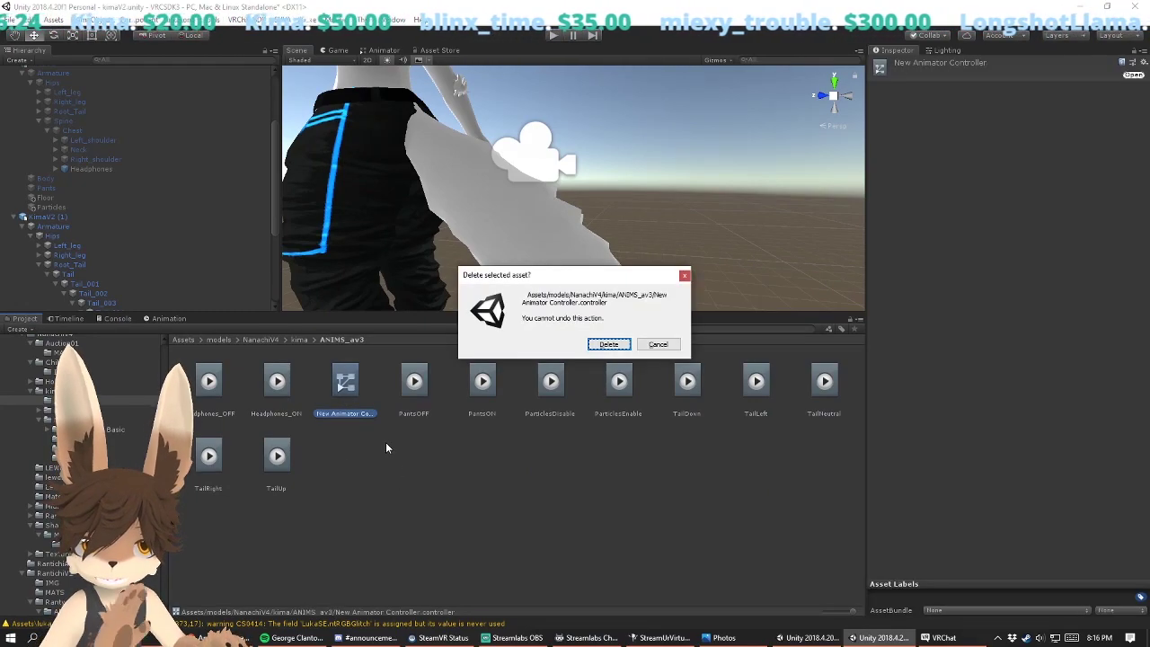
{"action": "left_click", "coordinate": [607, 346]}
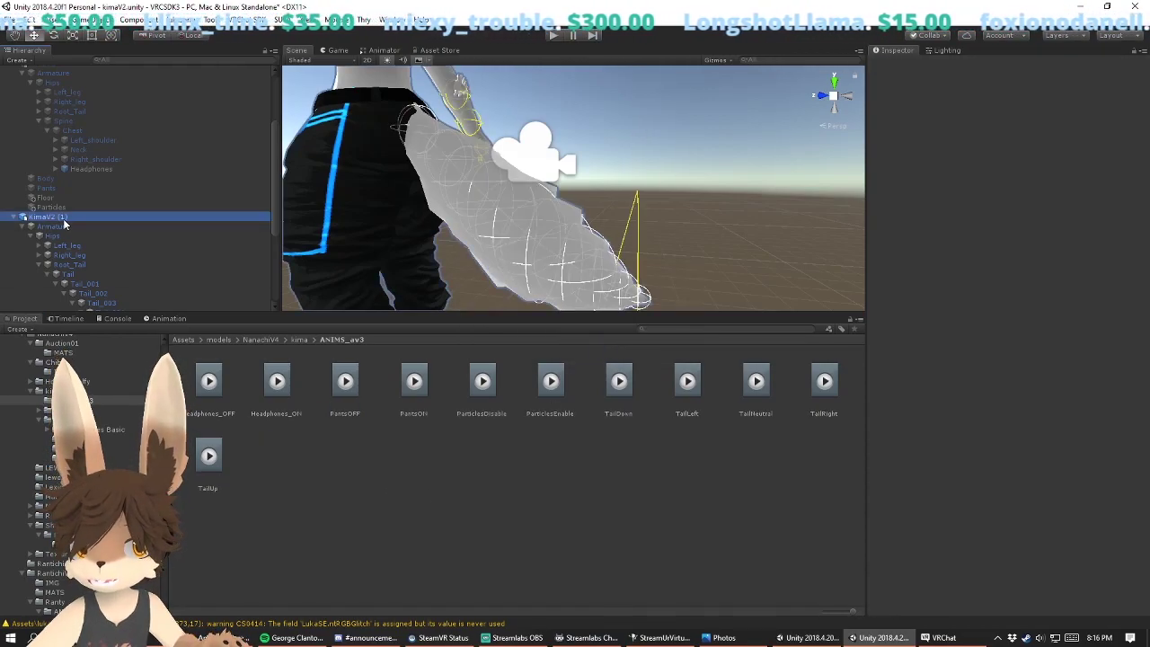
Step: Delete the KimaV2 (1) duplicate from the scene and re-enable the original KimaV2 avatar
{"action": "key", "text": "Delete"}
{"action": "left_click", "coordinate": [62, 165]}
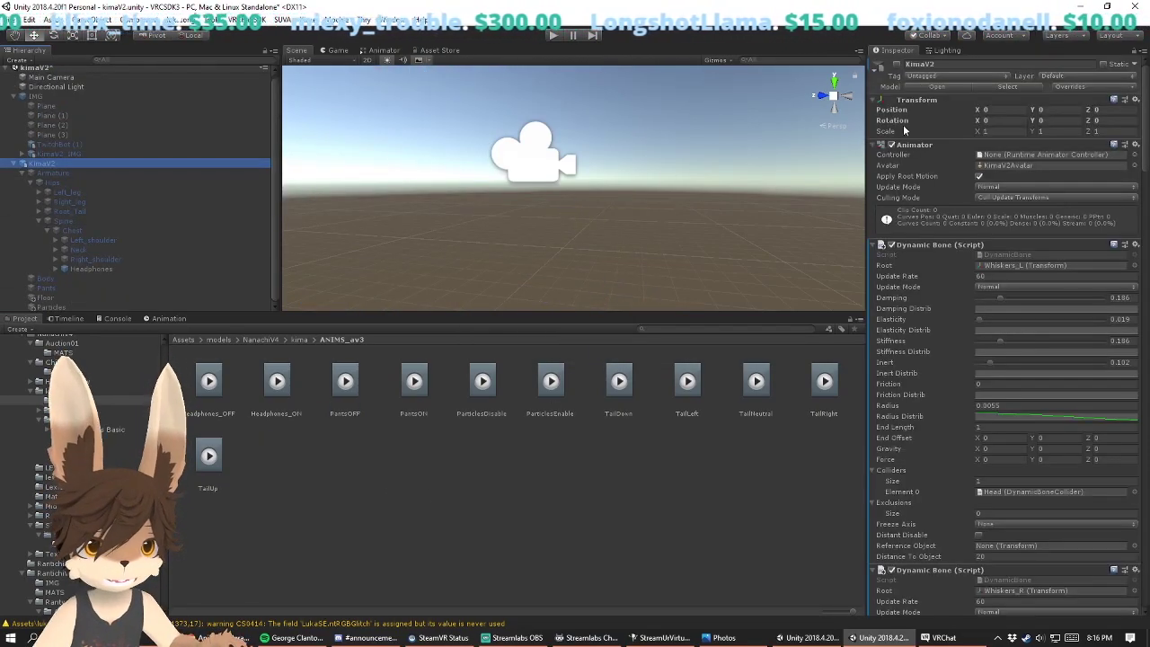
{"action": "key", "text": "f"}
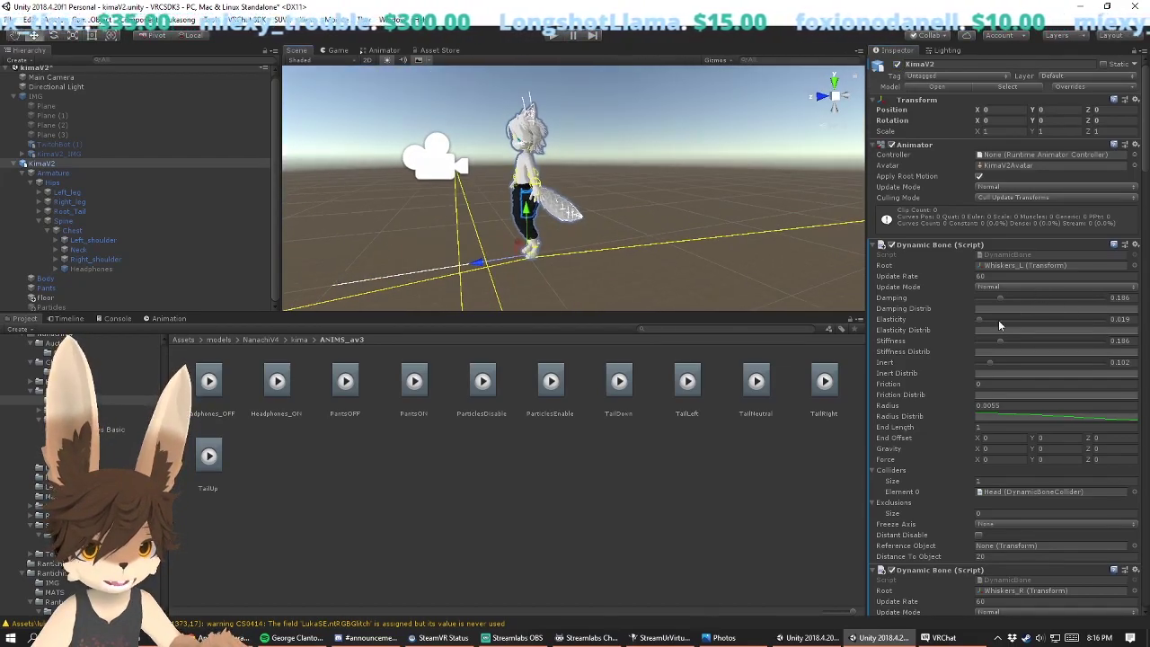
Step: Check KimaV2's playable layers and open the KimaOverrides controller from the kima folder for editing in an enlarged Animator view
{"action": "scroll", "coordinate": [1017, 315], "scroll_direction": "down", "scroll_amount": 10}
{"action": "scroll", "coordinate": [1044, 393], "scroll_direction": "down", "scroll_amount": 10}
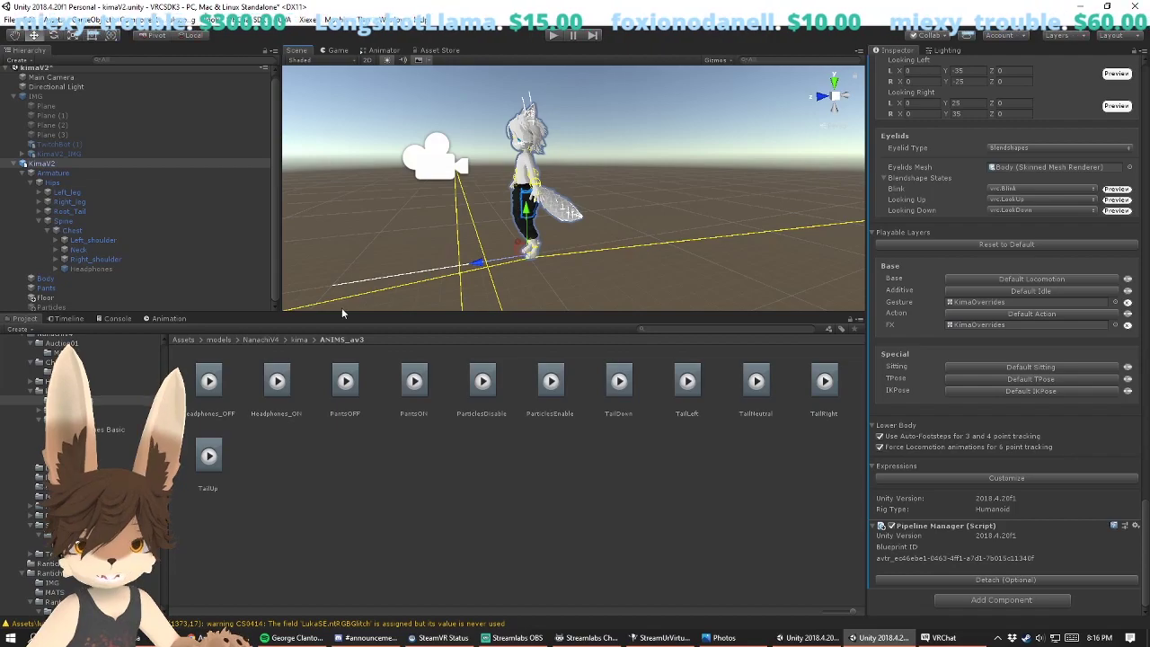
{"action": "left_click", "coordinate": [260, 340]}
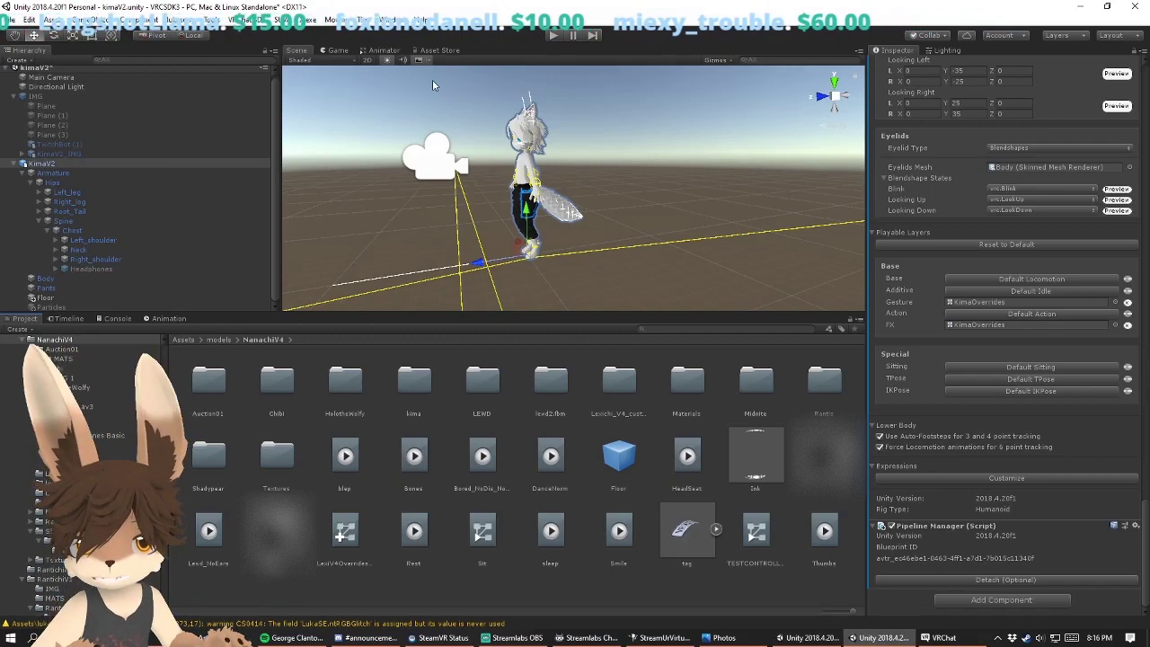
{"action": "left_click", "coordinate": [55, 166]}
{"action": "right_click", "coordinate": [54, 168]}
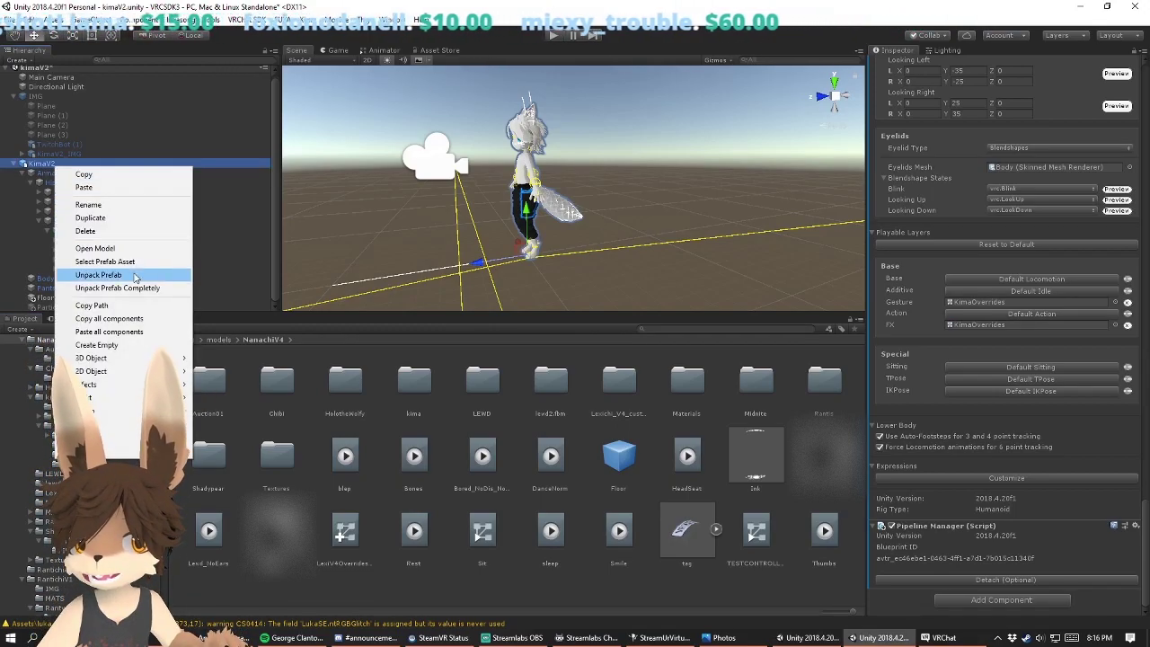
{"action": "left_click", "coordinate": [90, 262]}
{"action": "left_click", "coordinate": [825, 509]}
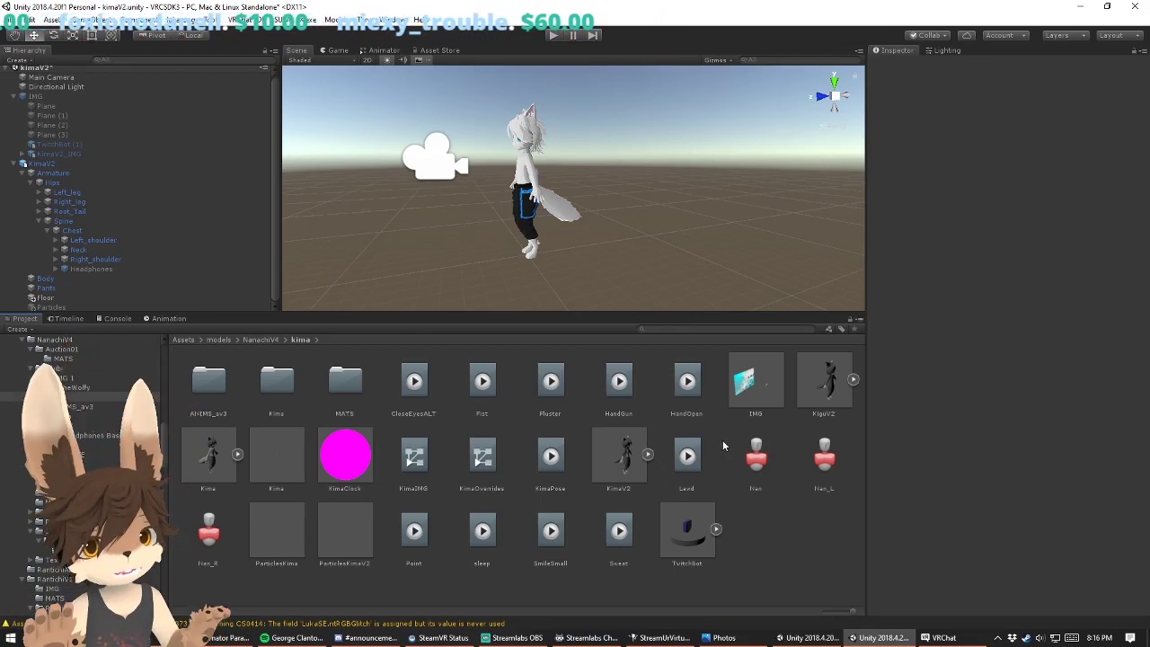
{"action": "left_click_drag", "start_coordinate": [575, 314], "coordinate": [575, 261]}
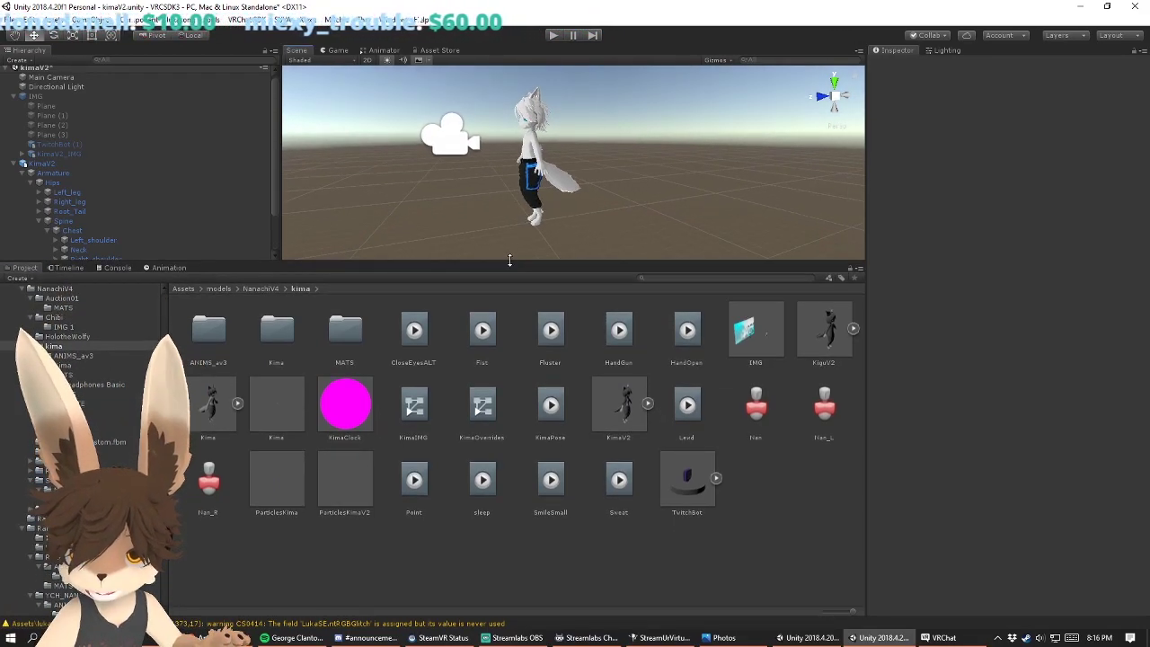
{"action": "double_click", "coordinate": [482, 422]}
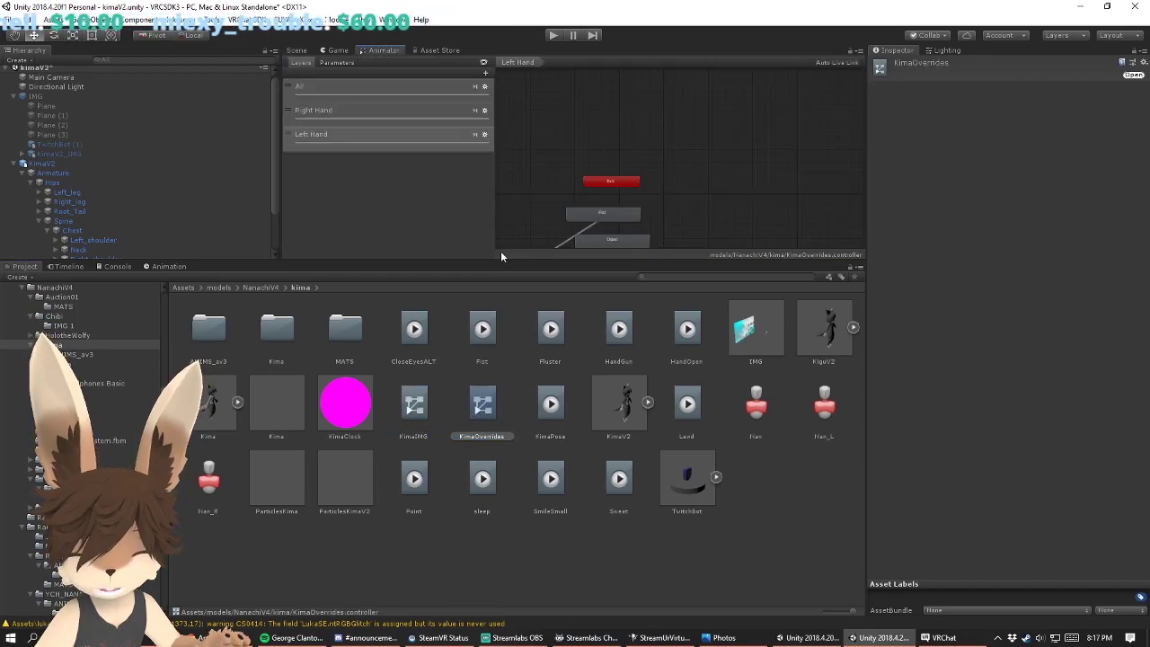
{"action": "left_click_drag", "start_coordinate": [494, 257], "coordinate": [460, 393]}
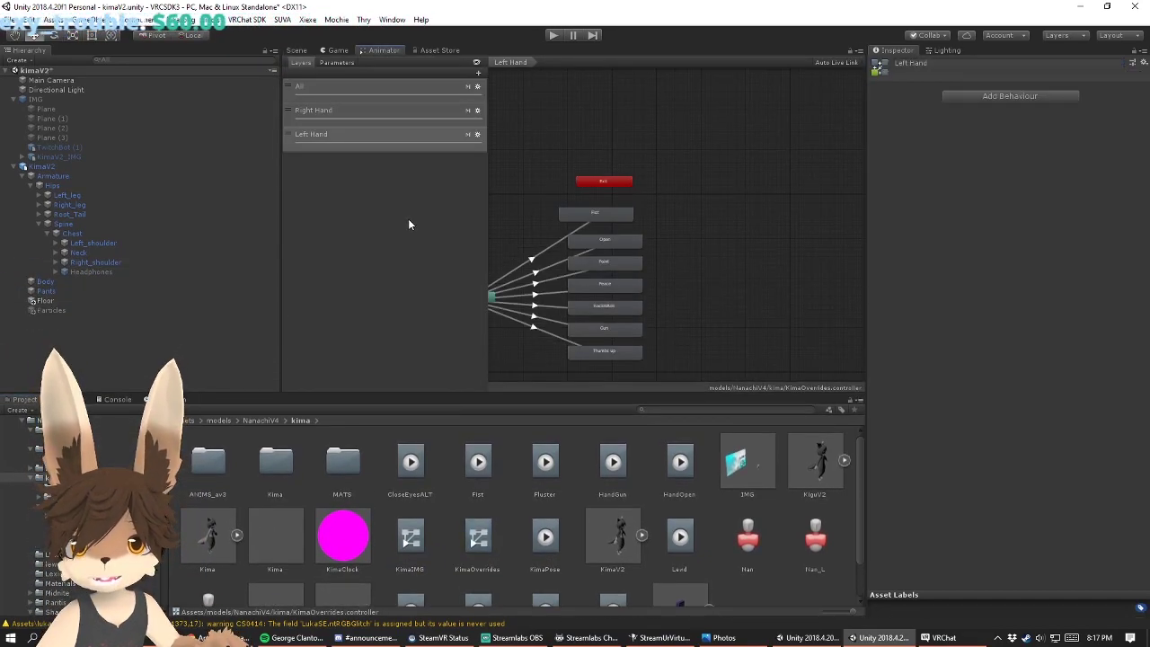
Step: Add a layer named Pants to the KimaOverrides controller and open its layer settings
{"action": "left_click", "coordinate": [478, 72]}
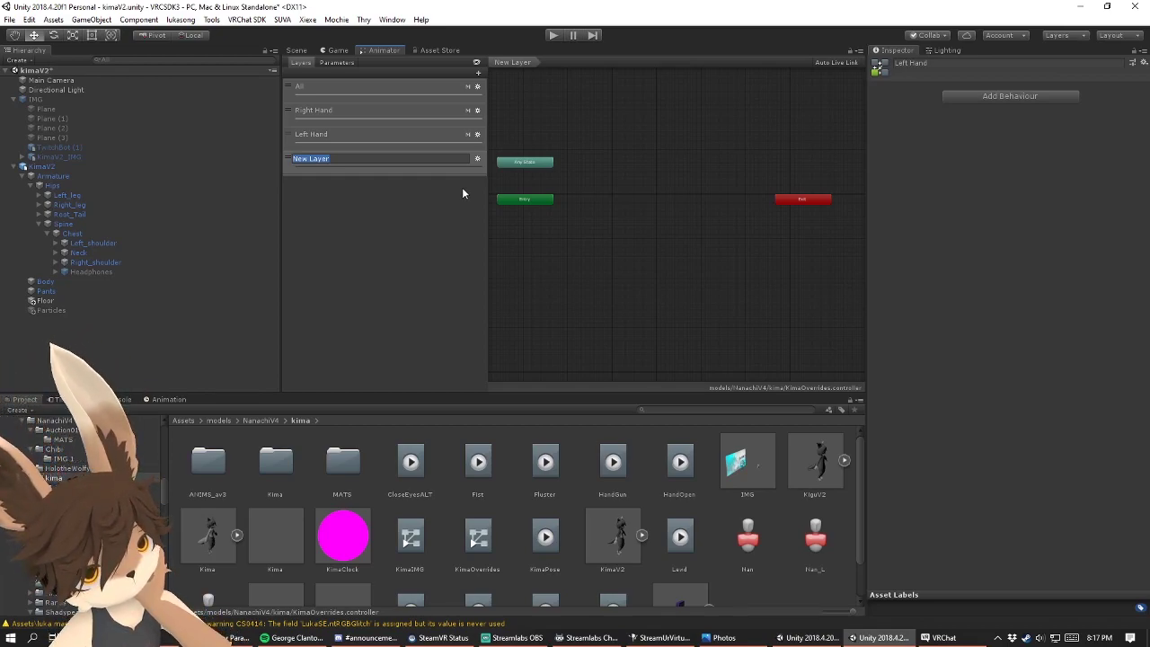
{"action": "type", "text": "Ptns"}
{"action": "type", "text": "ants"}
{"action": "key", "text": "Return"}
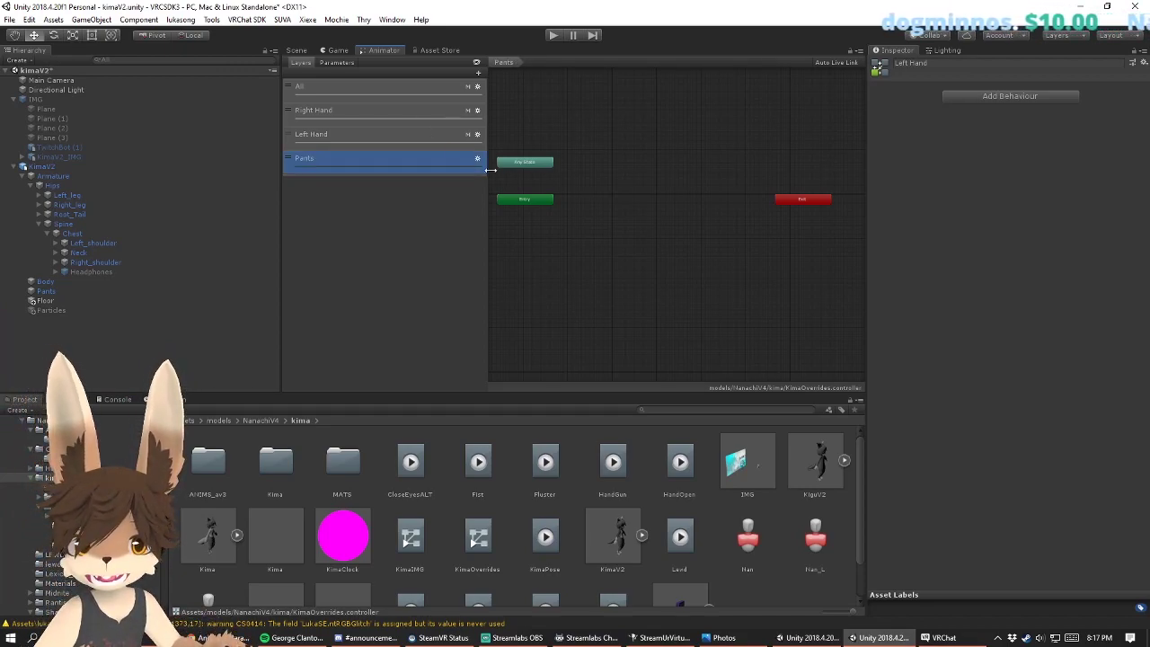
{"action": "left_click", "coordinate": [477, 159]}
{"action": "left_click", "coordinate": [656, 254]}
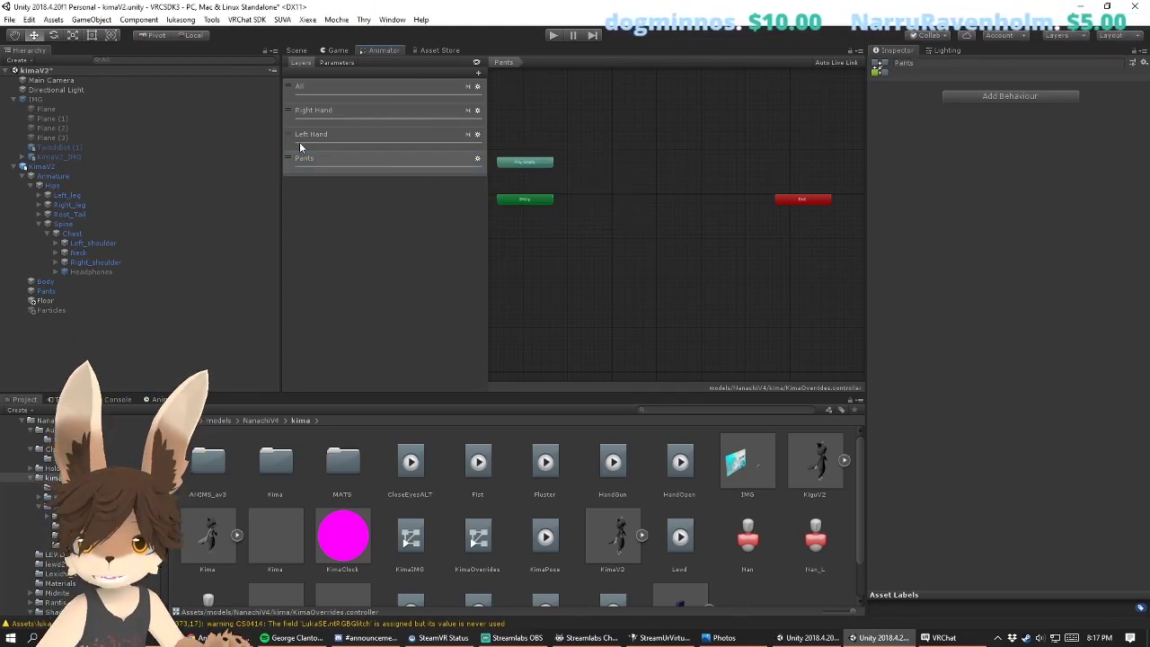
Step: Add an Int parameter named PantsInt to the KimaOverrides controller
{"action": "left_click", "coordinate": [344, 62]}
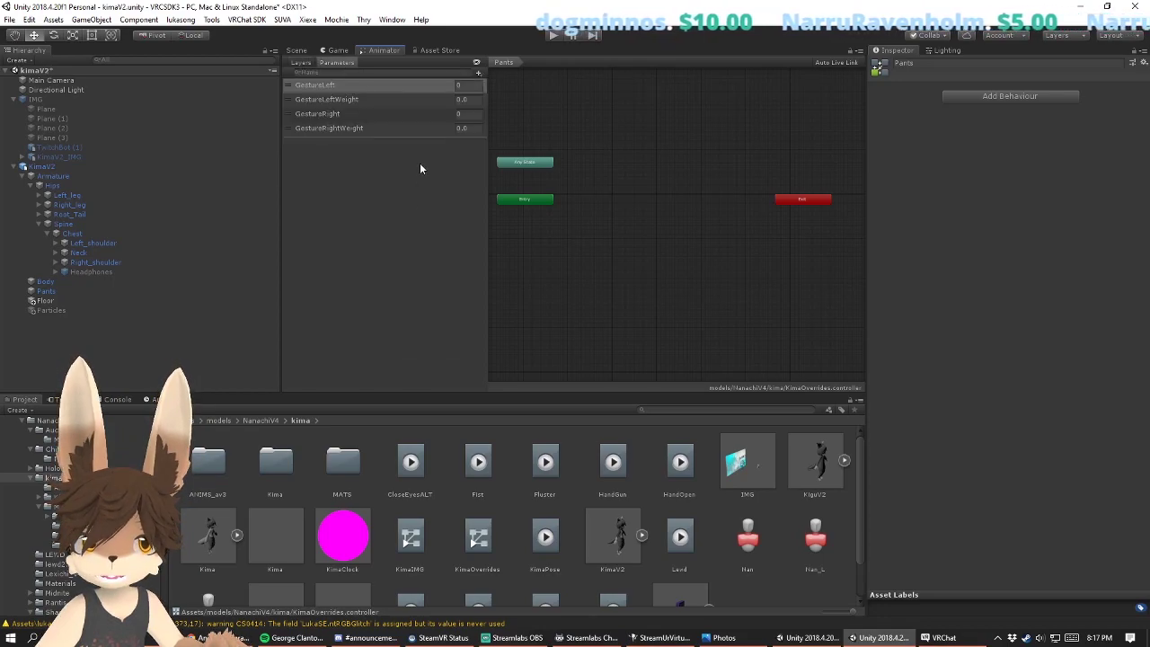
{"action": "left_click", "coordinate": [479, 73]}
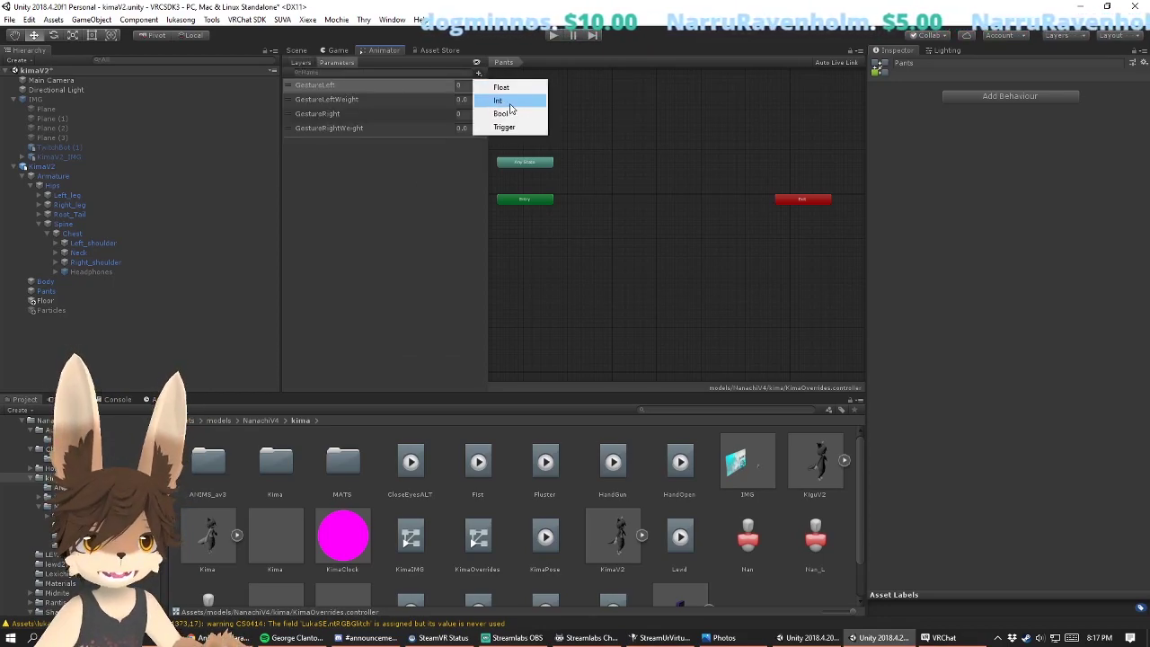
{"action": "left_click", "coordinate": [502, 100]}
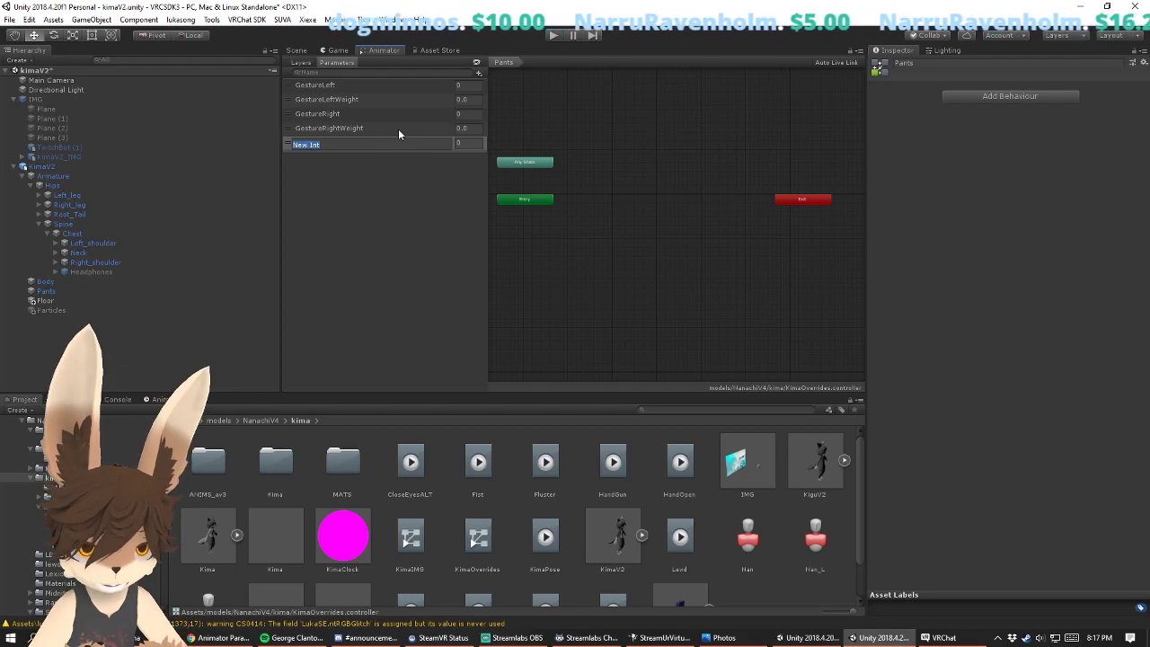
{"action": "type", "text": "PantsInt"}
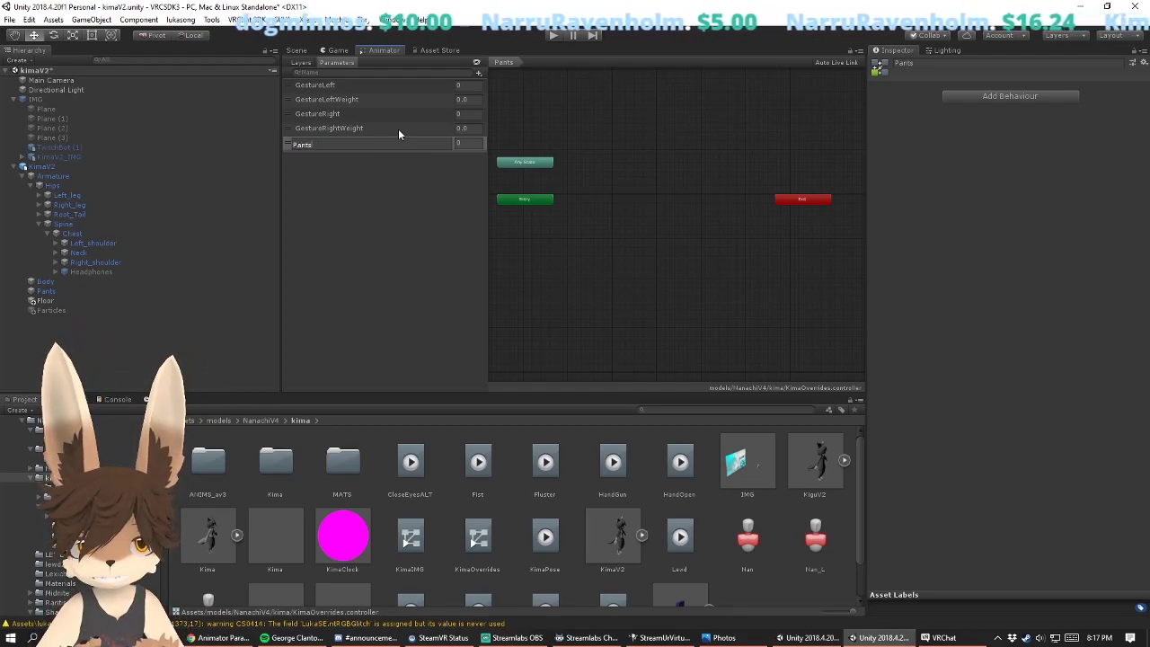
{"action": "key", "text": "Return"}
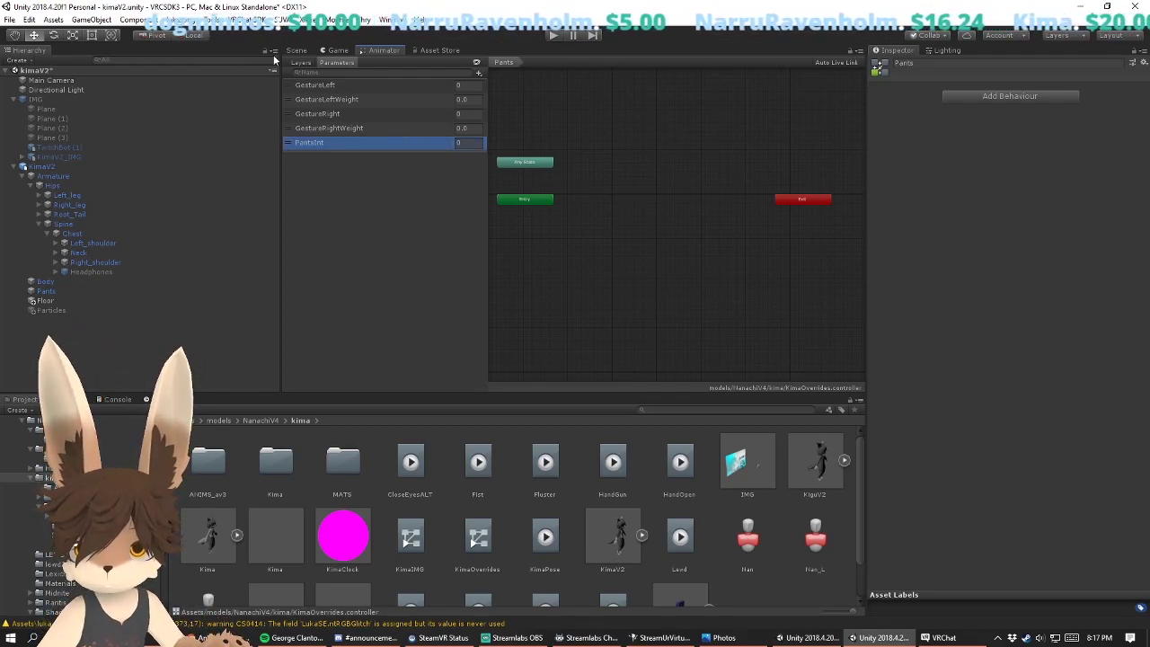
Step: Place the PantsON clip from the ANIMS_av3 folder as a state in the Pants layer
{"action": "left_click", "coordinate": [302, 62]}
{"action": "left_click", "coordinate": [329, 169]}
{"action": "middle_click_drag", "start_coordinate": [561, 244], "coordinate": [607, 260]}
{"action": "scroll", "coordinate": [620, 243], "scroll_direction": "up", "scroll_amount": 2}
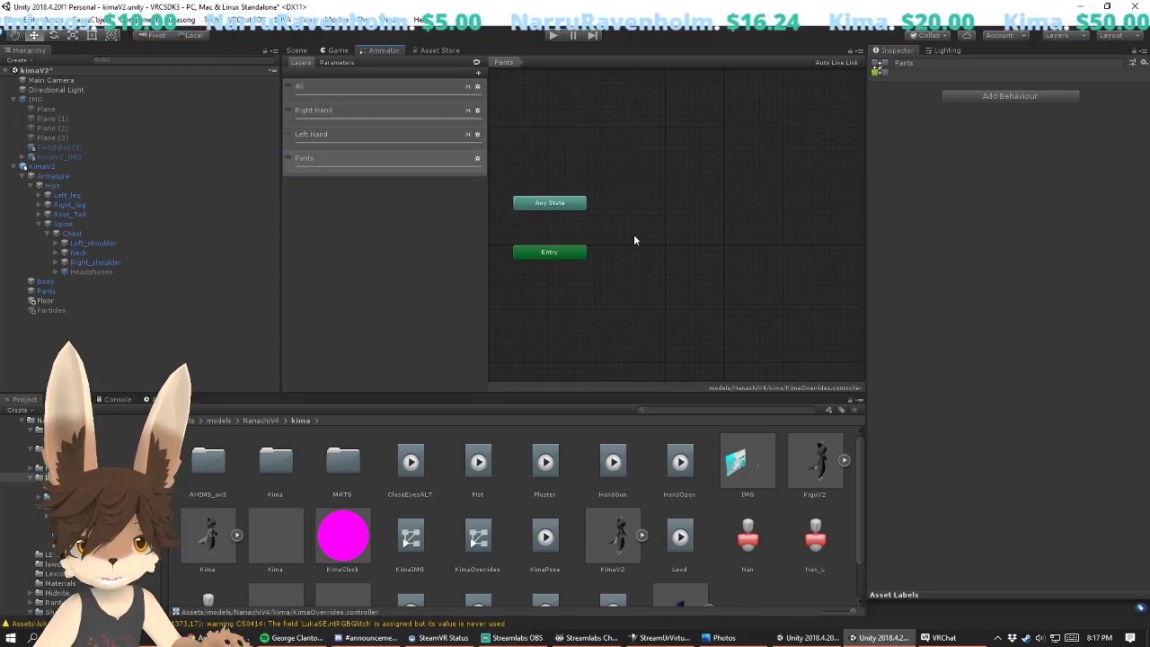
{"action": "right_click", "coordinate": [582, 203]}
{"action": "left_click", "coordinate": [640, 167]}
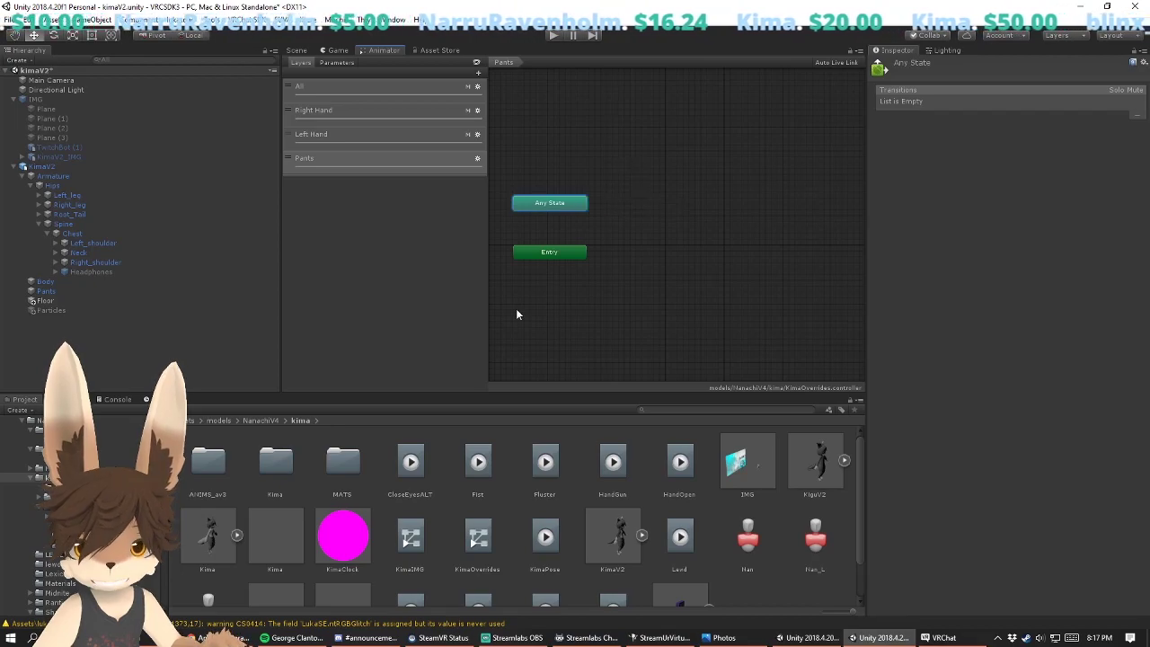
{"action": "double_click", "coordinate": [206, 464]}
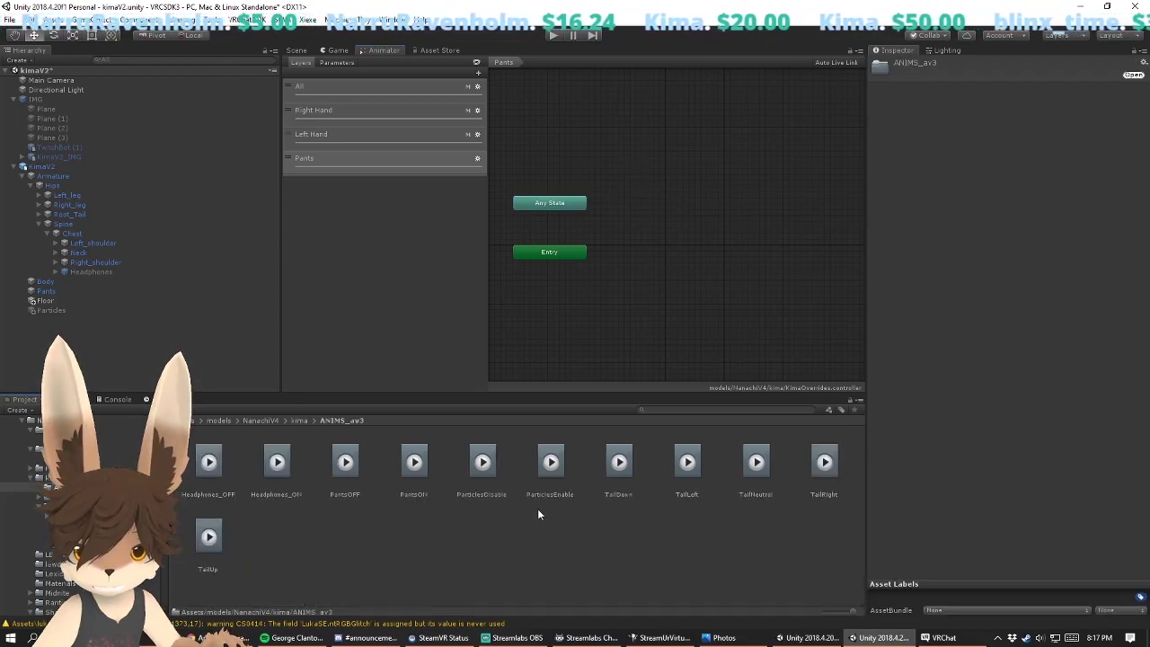
{"action": "left_click_drag", "start_coordinate": [418, 468], "coordinate": [664, 296]}
Step: Create a transition from Any State to PantsON and select it for editing
{"action": "right_click", "coordinate": [557, 205]}
{"action": "left_click", "coordinate": [686, 246]}
{"action": "left_click", "coordinate": [641, 274]}
{"action": "left_click", "coordinate": [635, 272]}
{"action": "left_click", "coordinate": [635, 271]}
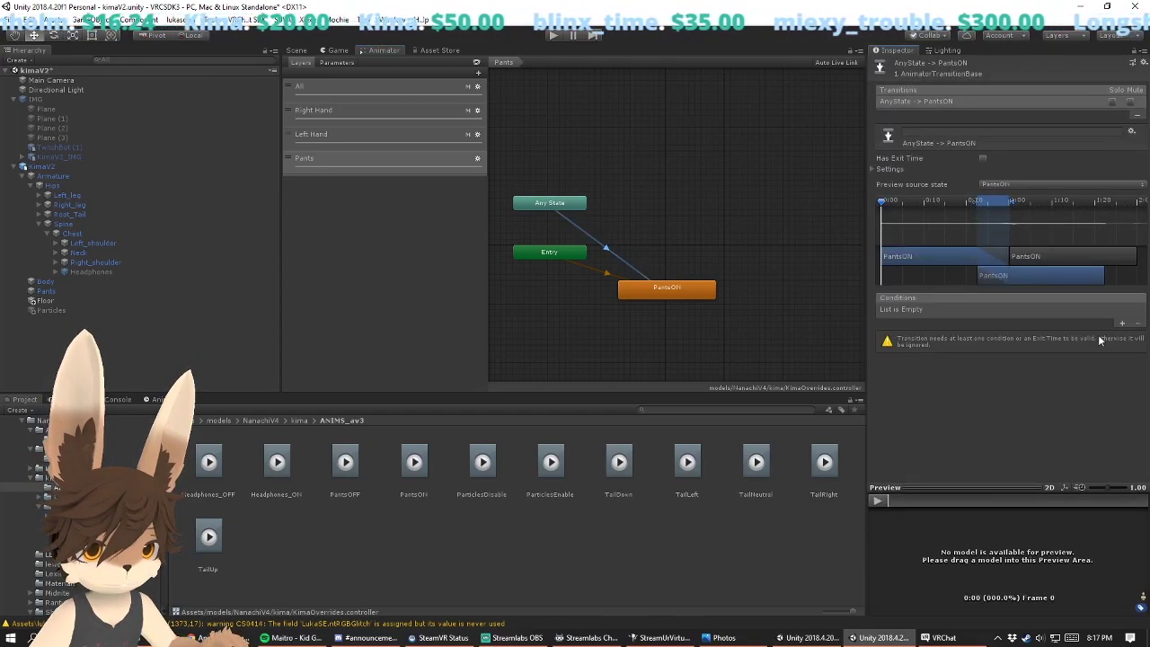
Step: Give the Any State to PantsON transition the condition PantsInt Equals 0
{"action": "left_click", "coordinate": [929, 311]}
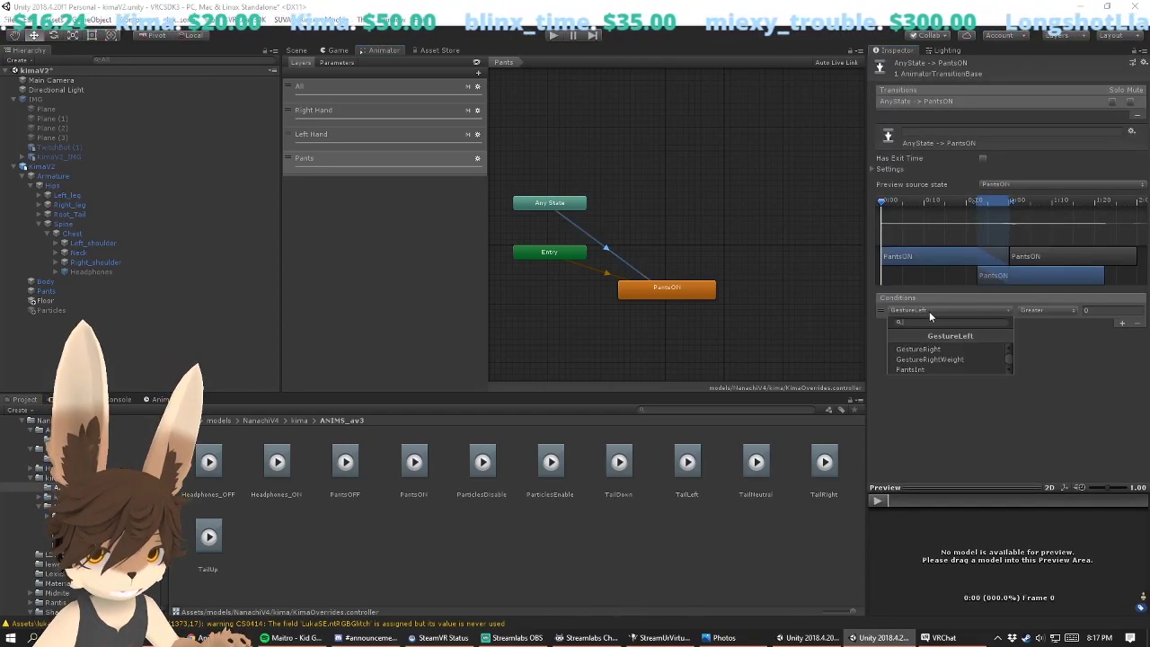
{"action": "left_click", "coordinate": [947, 365]}
{"action": "left_click", "coordinate": [1054, 313]}
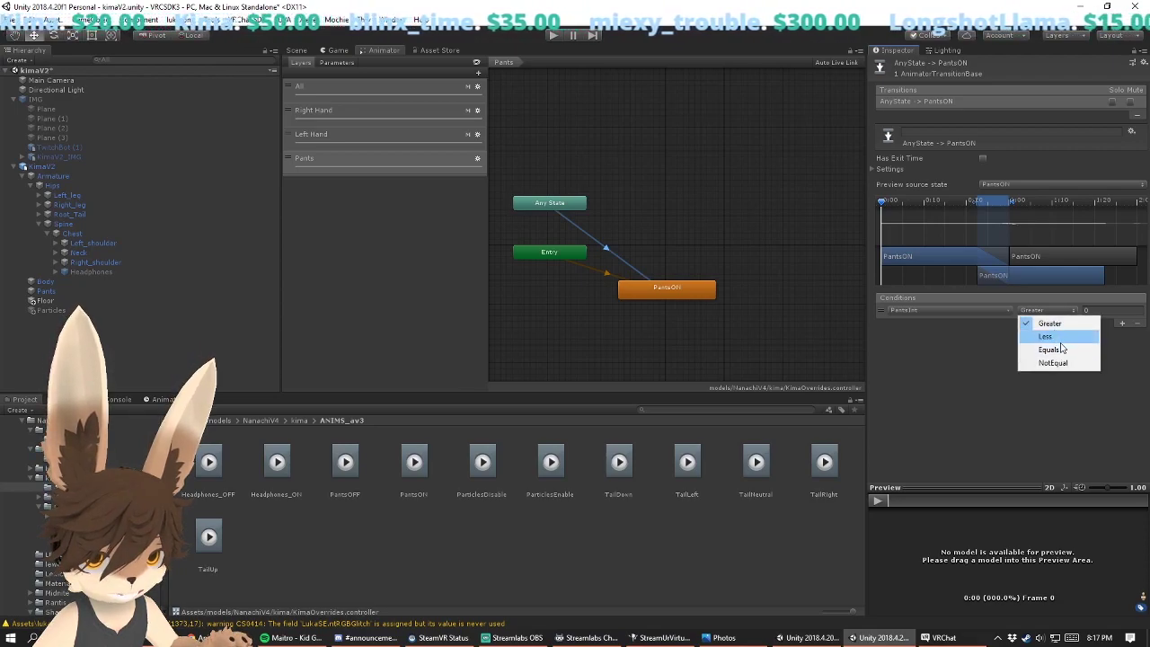
{"action": "left_click", "coordinate": [1052, 350]}
{"action": "left_click", "coordinate": [1100, 310]}
{"action": "left_click", "coordinate": [1072, 362]}
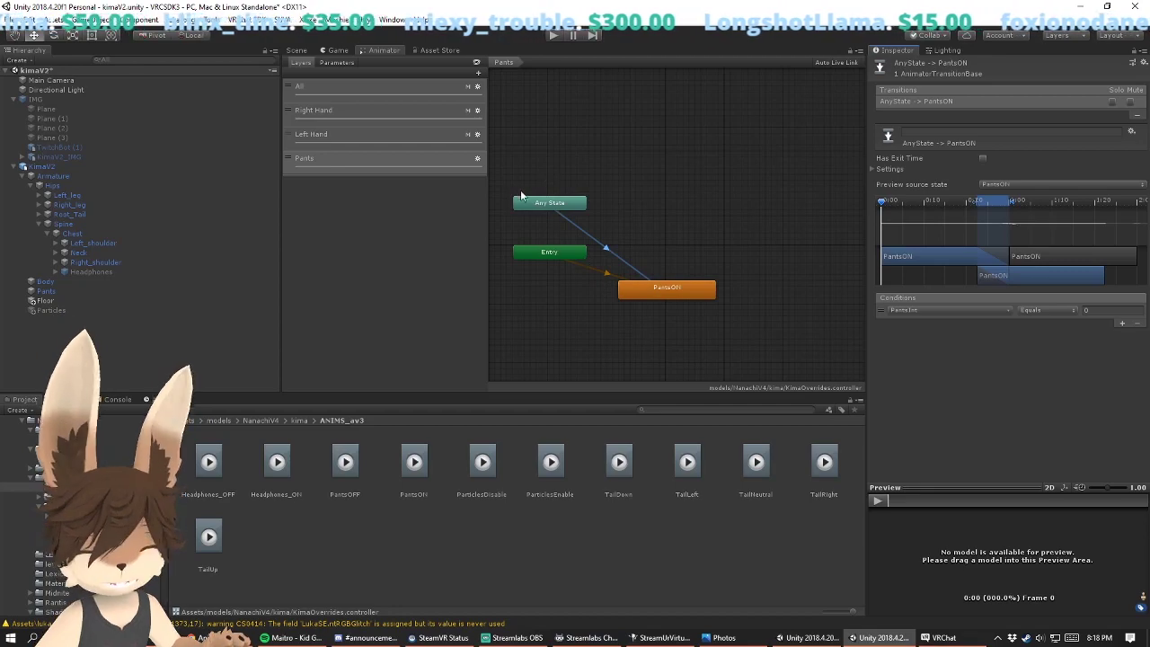
{"action": "right_click", "coordinate": [549, 203]}
{"action": "left_click", "coordinate": [606, 206]}
{"action": "left_click", "coordinate": [712, 146]}
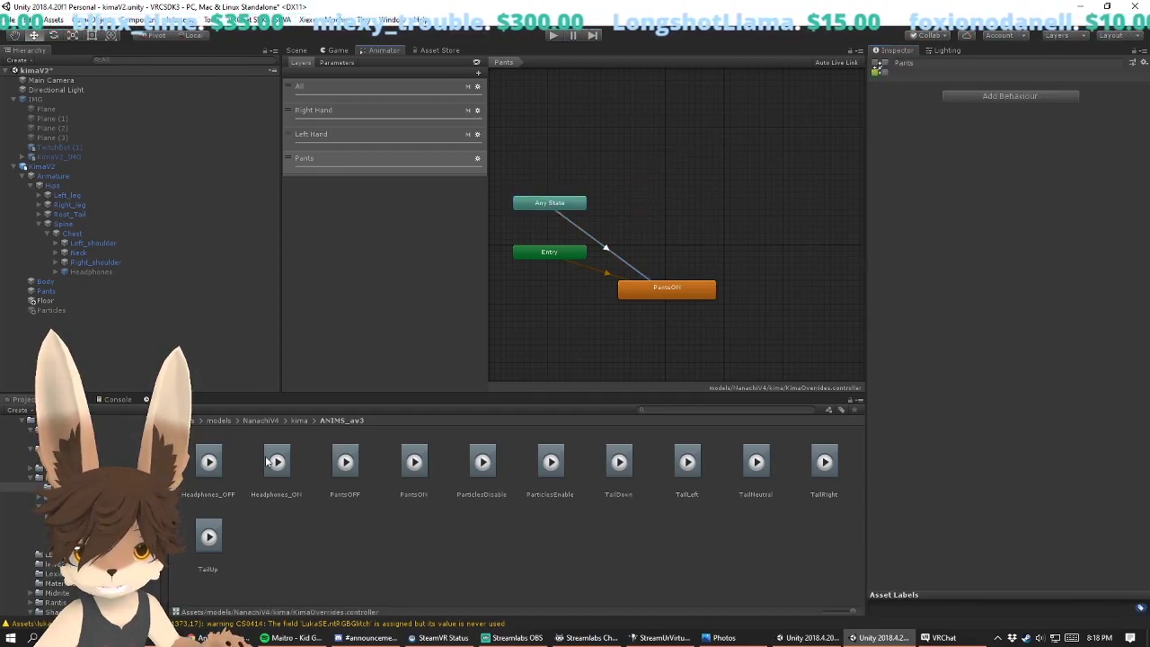
Step: Place the PantsOFF clip as a state in the Pants layer and create a transition to it from Any State
{"action": "left_click_drag", "start_coordinate": [349, 464], "coordinate": [707, 155]}
{"action": "right_click", "coordinate": [559, 203]}
{"action": "left_click", "coordinate": [595, 212]}
{"action": "left_click", "coordinate": [719, 160]}
Step: Give the Any State to PantsOFF transition the condition PantsInt Equals 1
{"action": "left_click", "coordinate": [1120, 324]}
{"action": "left_click", "coordinate": [940, 309]}
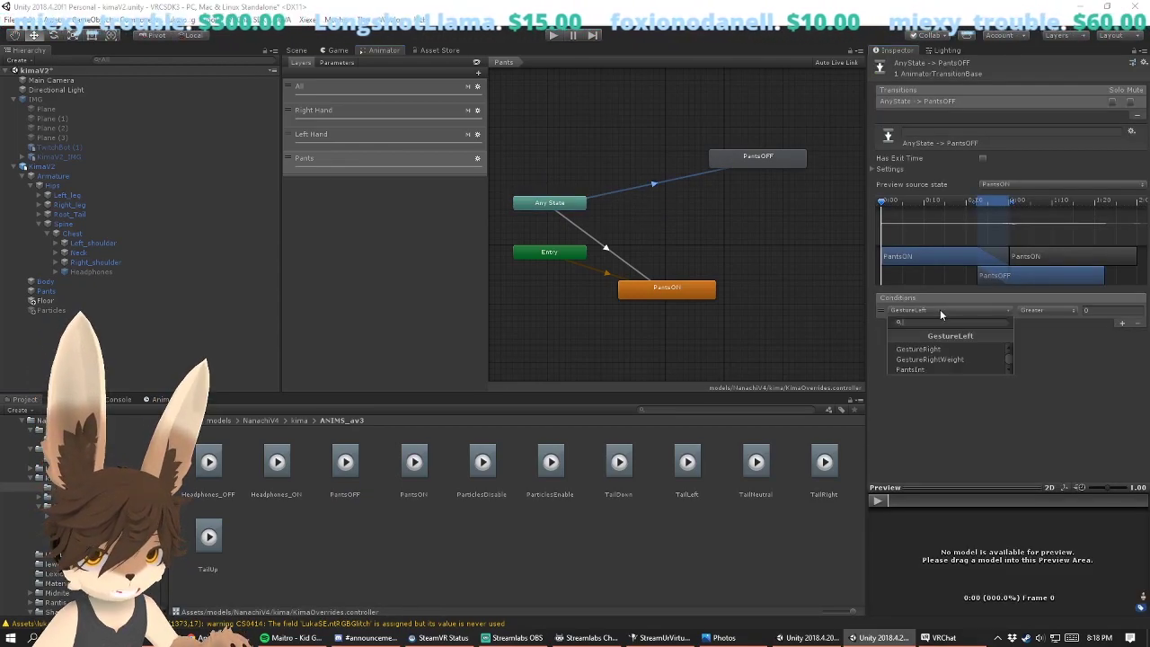
{"action": "left_click", "coordinate": [937, 369]}
{"action": "left_click", "coordinate": [1048, 309]}
{"action": "left_click", "coordinate": [1049, 351]}
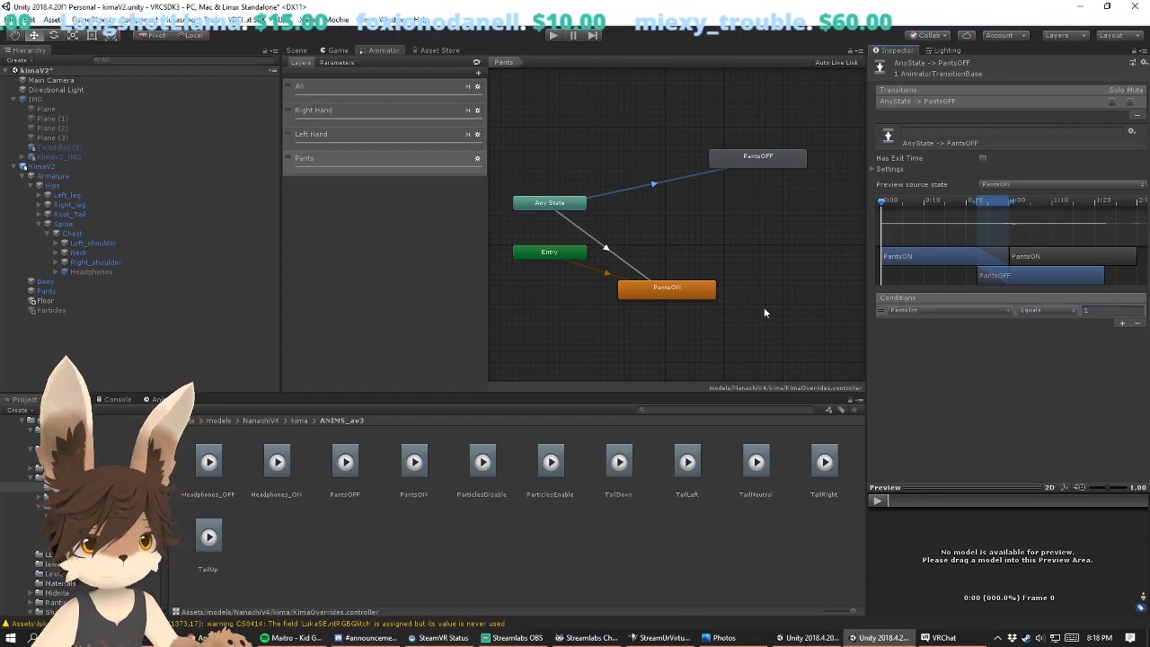
Step: Rearrange the Pants layer graph by moving PantsOFF down near PantsON and Any State up above Entry
{"action": "middle_click_drag", "start_coordinate": [668, 204], "coordinate": [709, 209]}
{"action": "left_click", "coordinate": [805, 161]}
{"action": "left_click_drag", "start_coordinate": [804, 161], "coordinate": [781, 220]}
{"action": "left_click_drag", "start_coordinate": [593, 207], "coordinate": [623, 151]}
{"action": "middle_click_drag", "start_coordinate": [661, 263], "coordinate": [638, 266]}
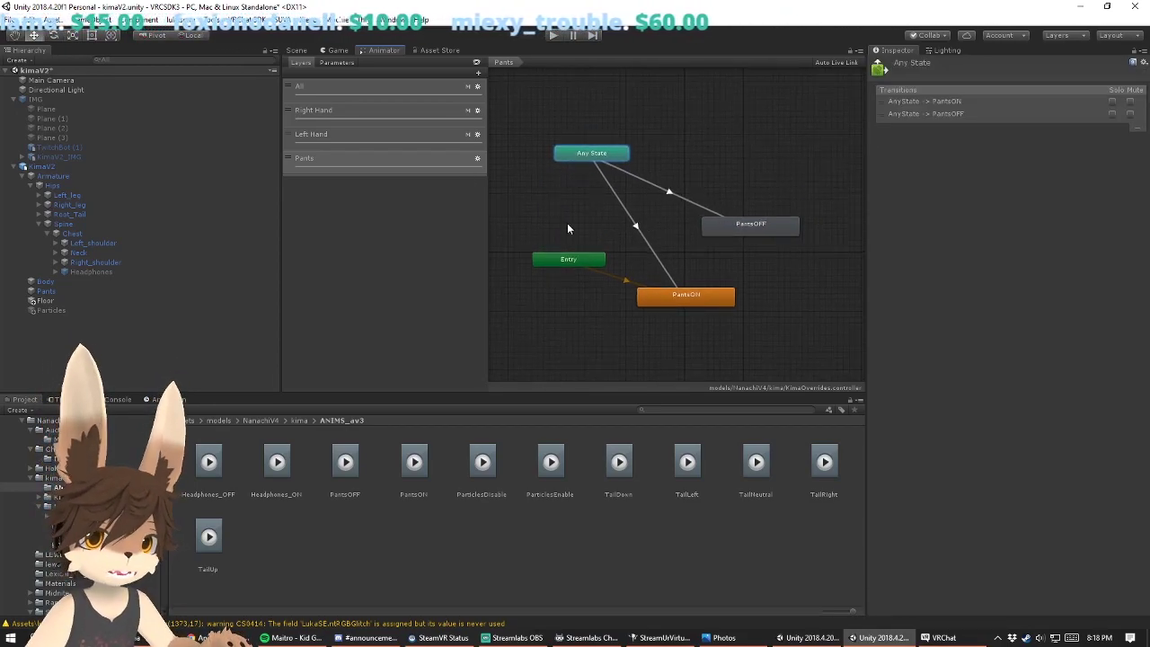
Step: Review the conditions on the transitions from Any State to PantsOFF and to PantsON
{"action": "left_click", "coordinate": [633, 184]}
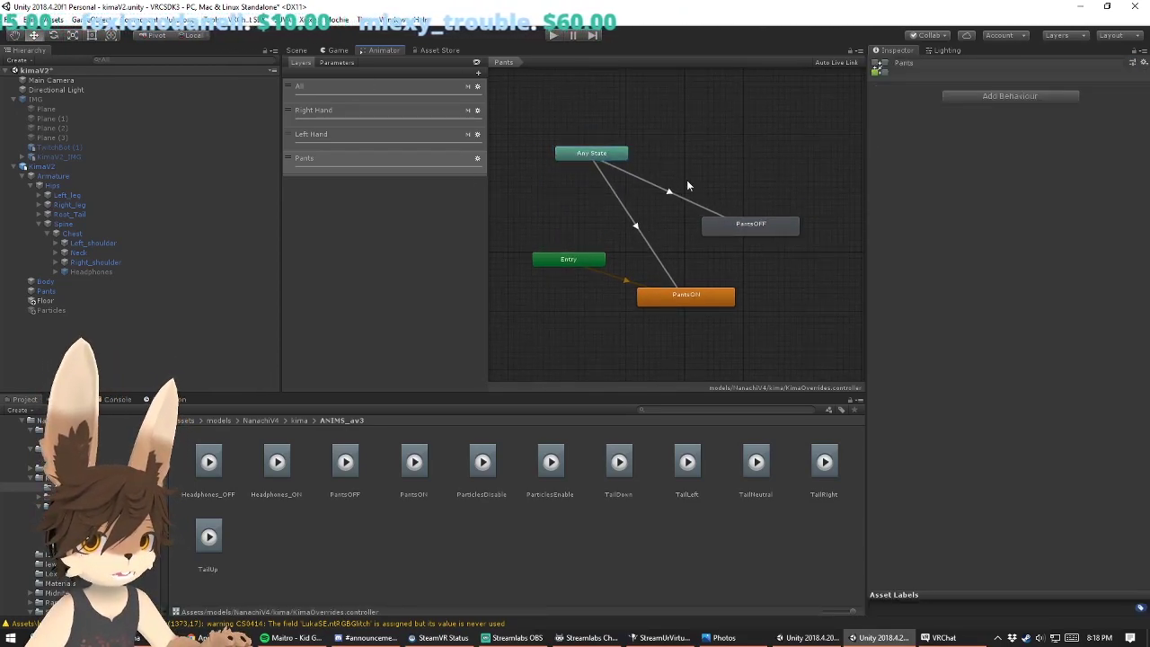
{"action": "left_click", "coordinate": [686, 196]}
{"action": "left_click", "coordinate": [664, 187]}
{"action": "left_click", "coordinate": [634, 230]}
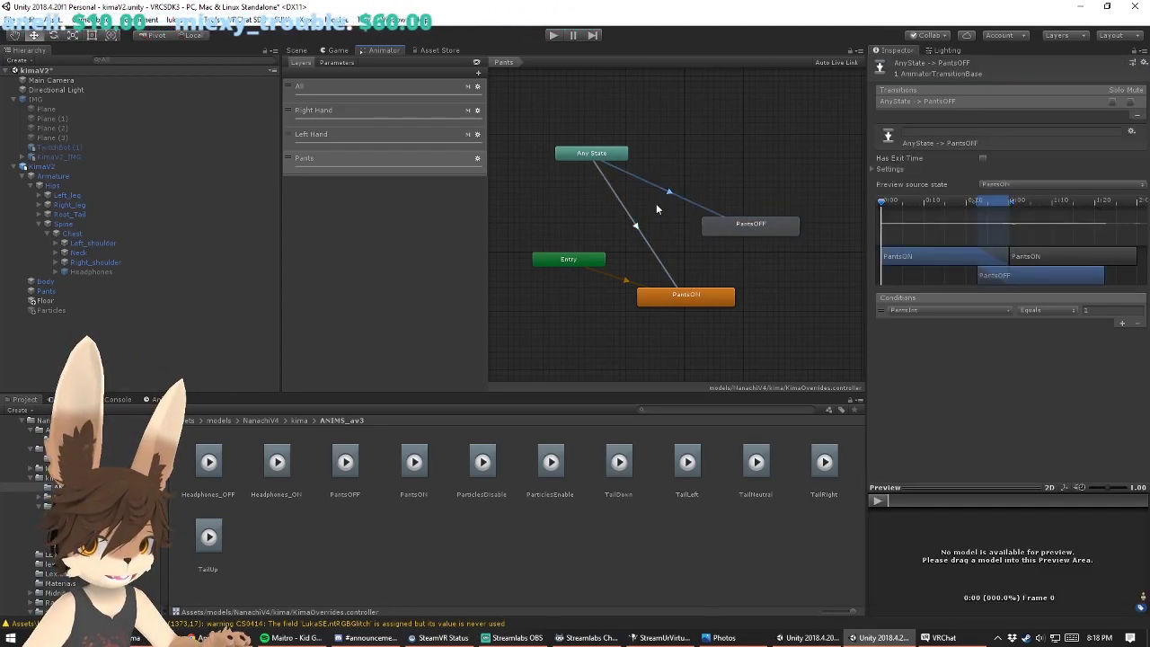
{"action": "middle_click_drag", "start_coordinate": [662, 214], "coordinate": [664, 251]}
{"action": "middle_click_drag", "start_coordinate": [603, 185], "coordinate": [584, 178]}
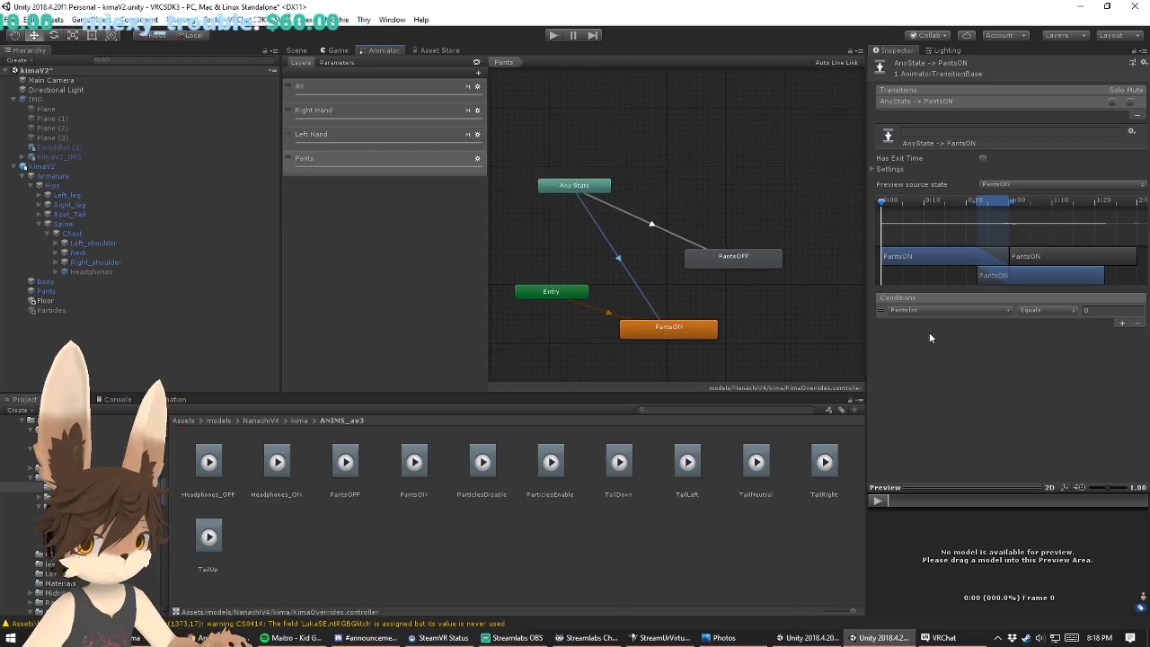
{"action": "left_click", "coordinate": [515, 204]}
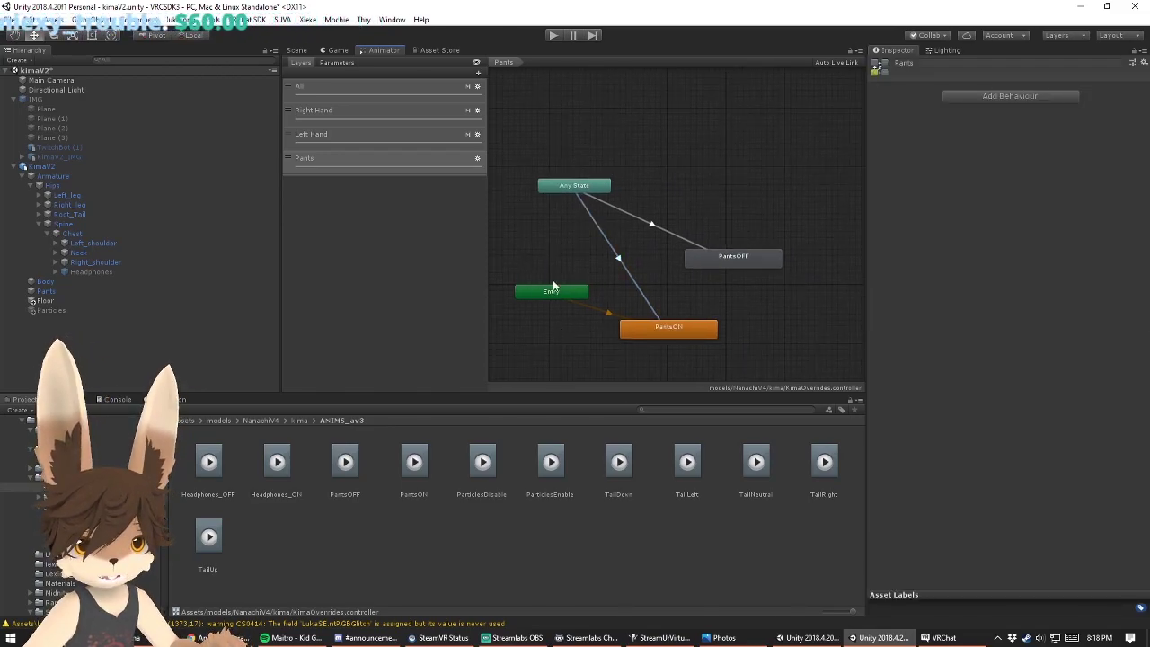
Step: Move the Entry node slightly farther from PantsON and select the PantsON state
{"action": "left_click", "coordinate": [575, 297]}
{"action": "left_click_drag", "start_coordinate": [575, 297], "coordinate": [562, 297]}
{"action": "left_click", "coordinate": [683, 334]}
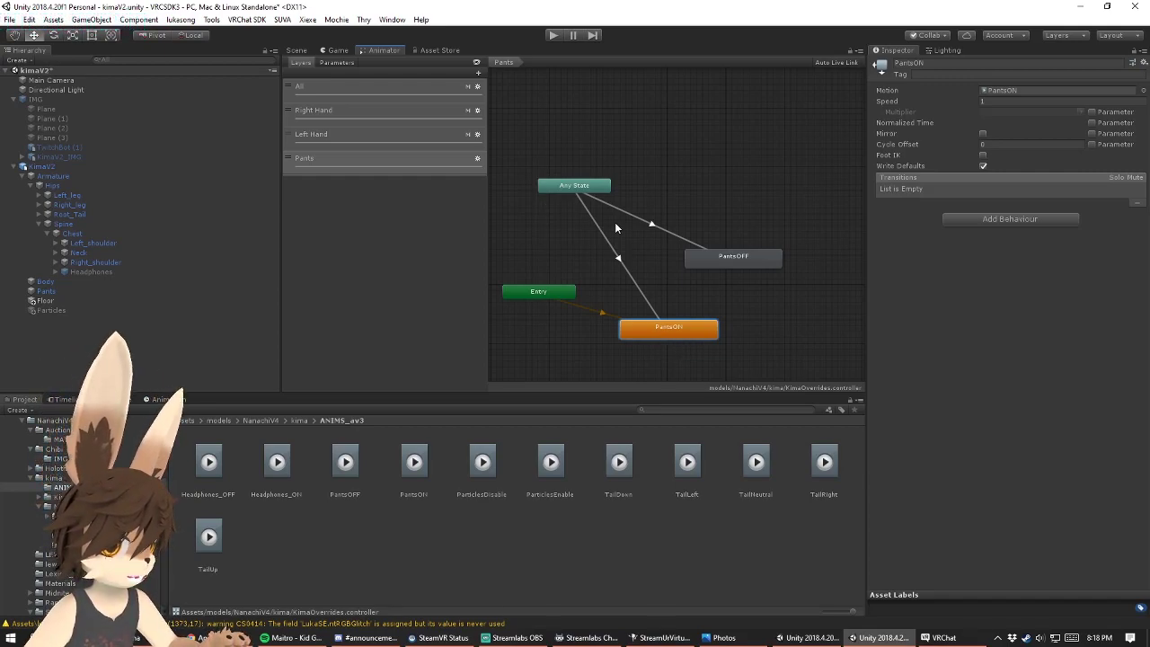
Step: Examine the Any State transitions in the Pants layer and the PantsInt conditions leading to PantsON and PantsOFF
{"action": "left_click", "coordinate": [619, 260]}
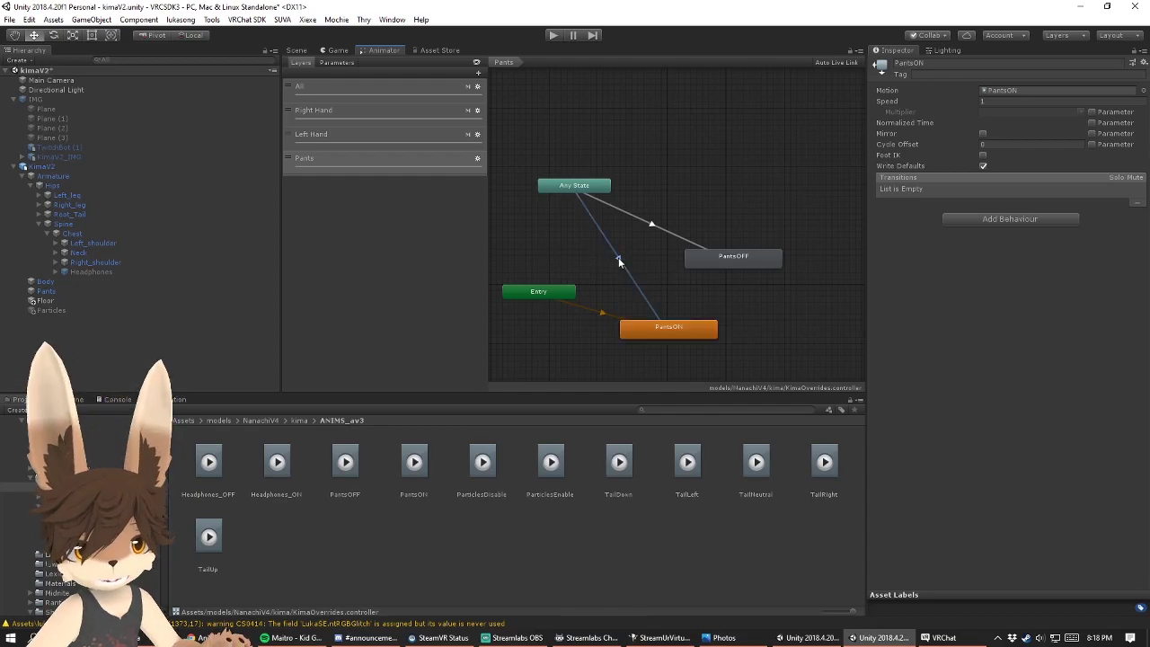
{"action": "left_click", "coordinate": [601, 312]}
{"action": "left_click", "coordinate": [601, 200]}
{"action": "left_click", "coordinate": [572, 182]}
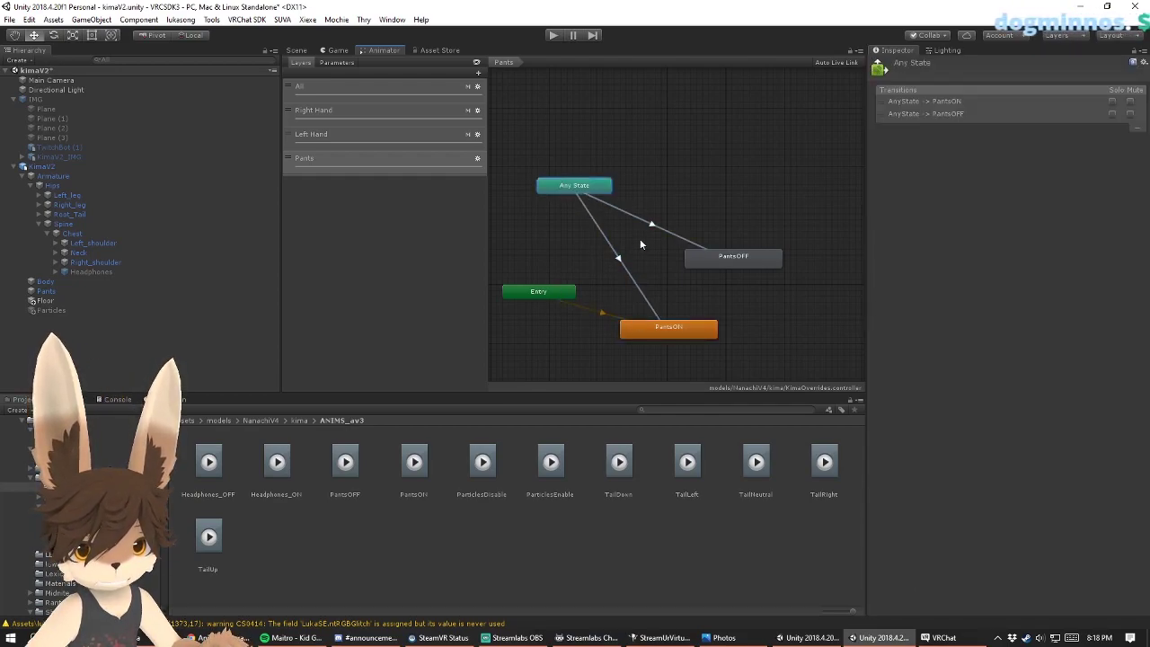
{"action": "left_click", "coordinate": [617, 261]}
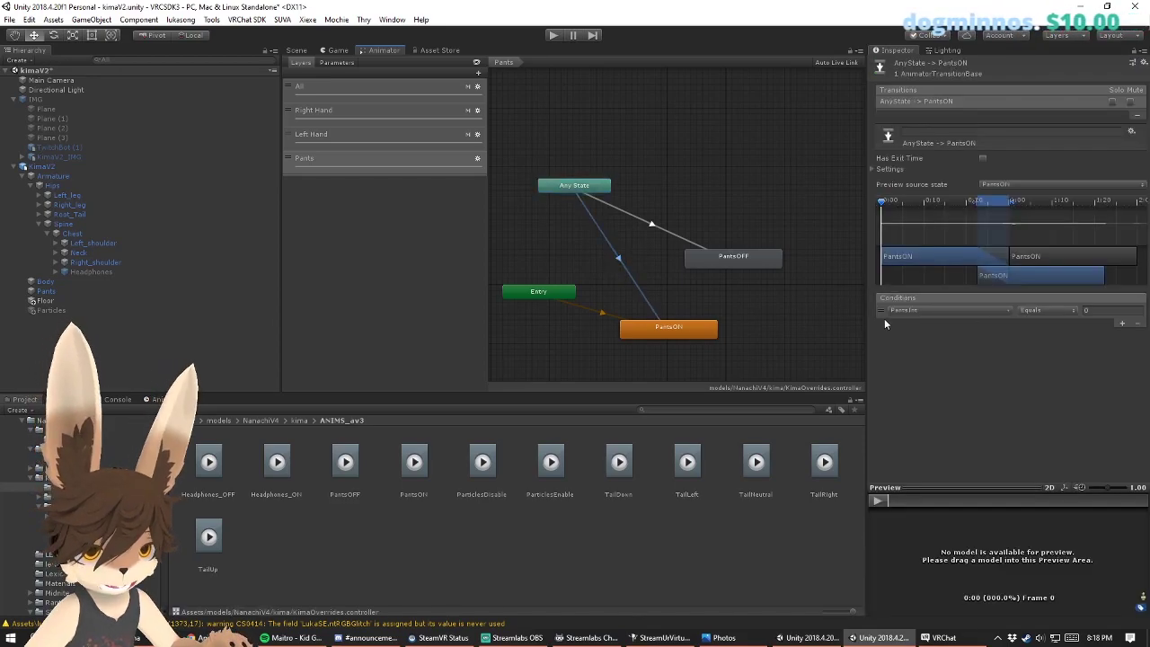
{"action": "left_click", "coordinate": [653, 225]}
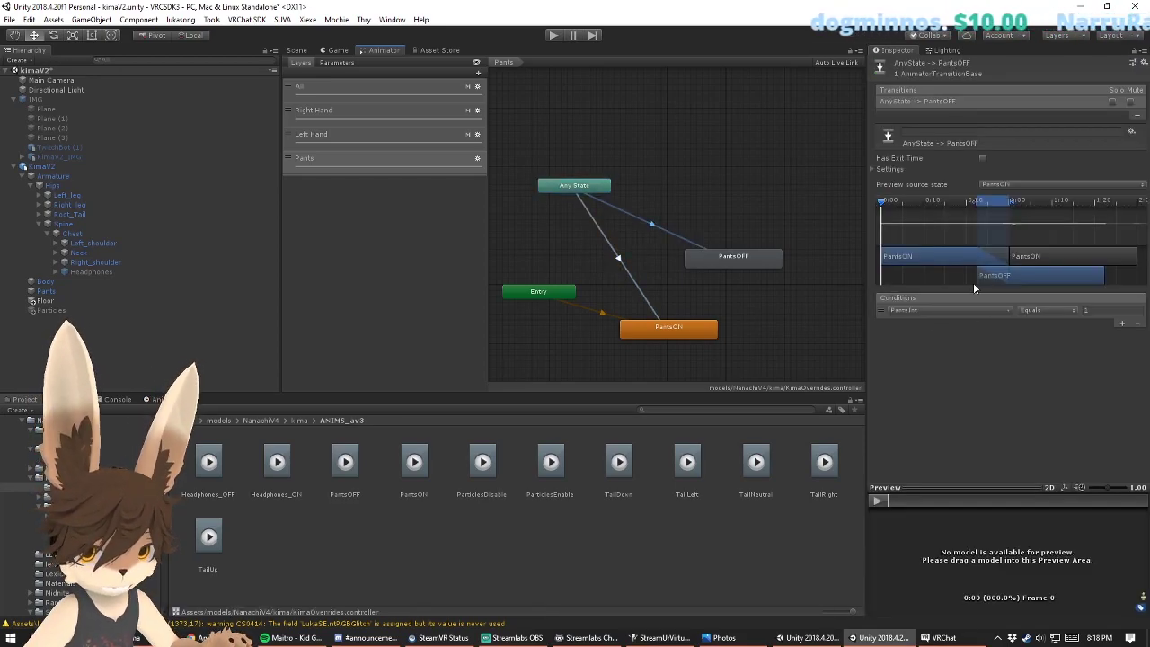
{"action": "left_click", "coordinate": [699, 234]}
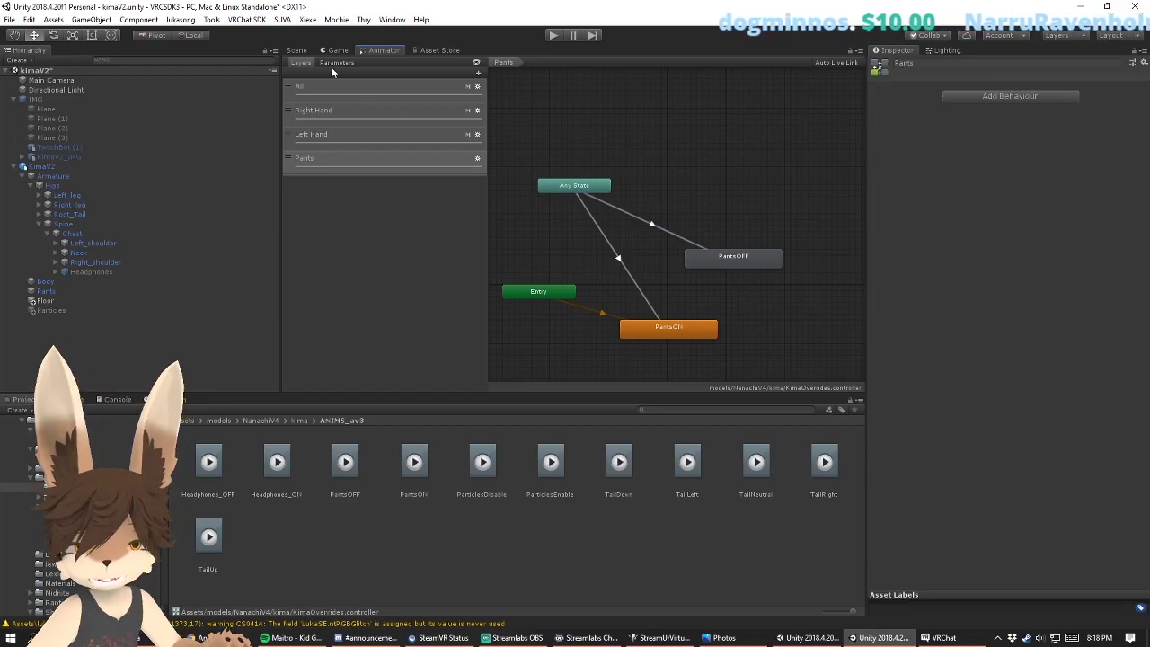
Step: View the avatar in the Scene view, select KimaV2 and look through its components
{"action": "left_click", "coordinate": [298, 53]}
{"action": "left_click_drag", "start_coordinate": [560, 279], "coordinate": [658, 275], "text": "alt"}
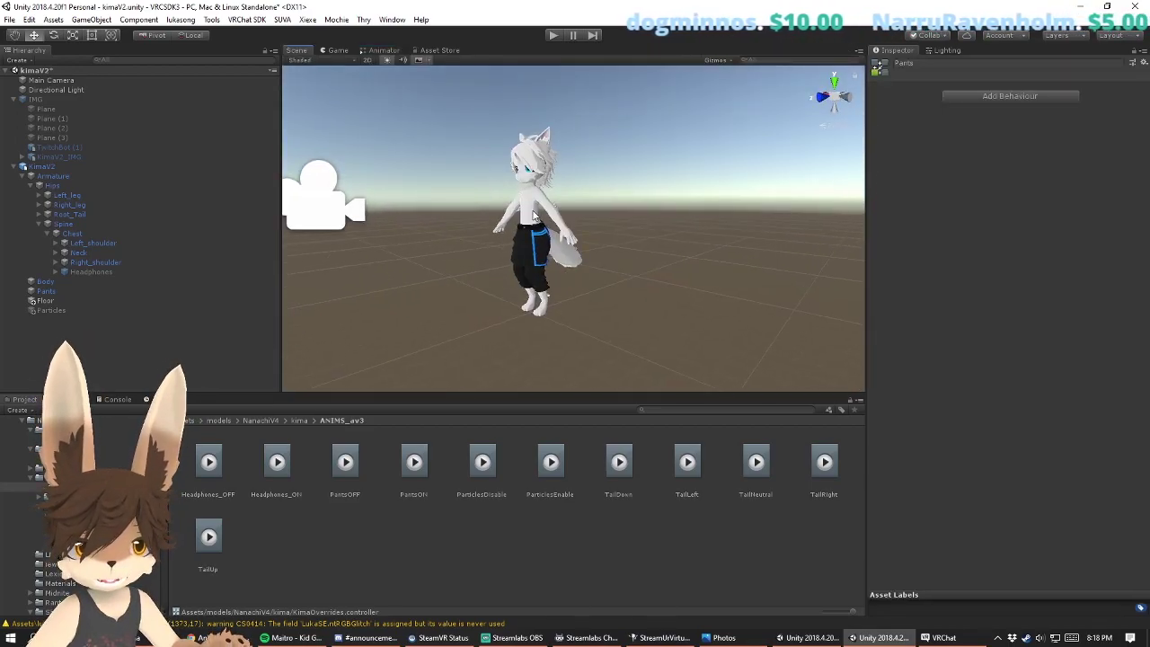
{"action": "left_click", "coordinate": [534, 213]}
{"action": "scroll", "coordinate": [949, 355], "scroll_direction": "down", "scroll_amount": 20}
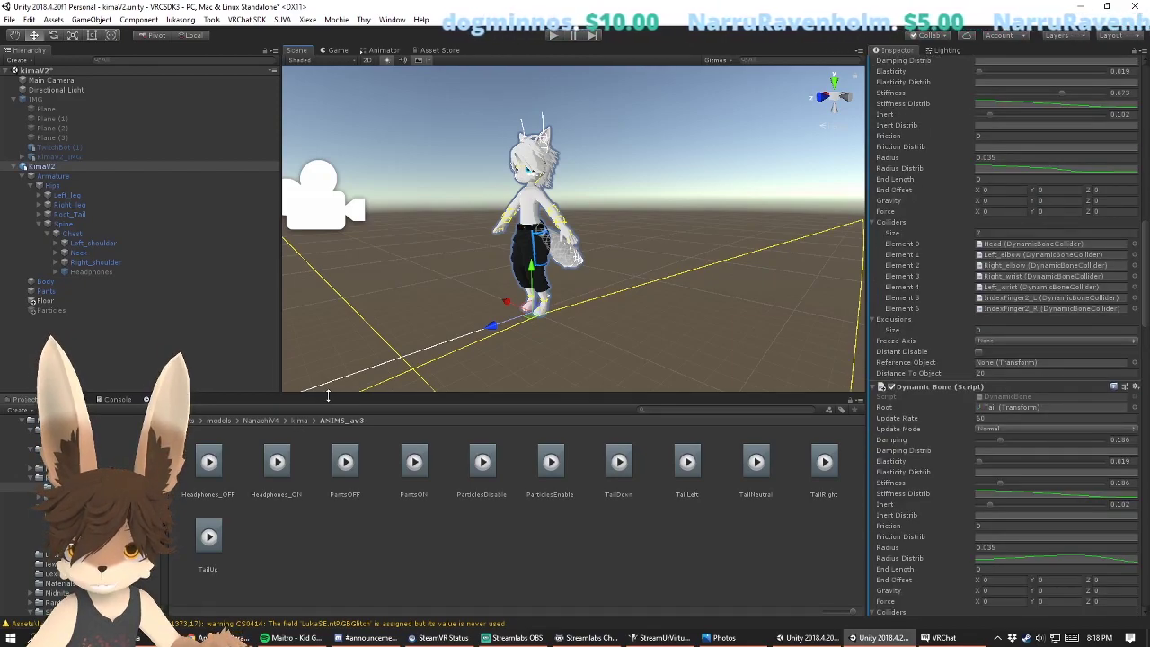
Step: Enlarge the project asset browser and open the kima folder
{"action": "left_click_drag", "start_coordinate": [328, 396], "coordinate": [316, 351]}
{"action": "left_click", "coordinate": [301, 368]}
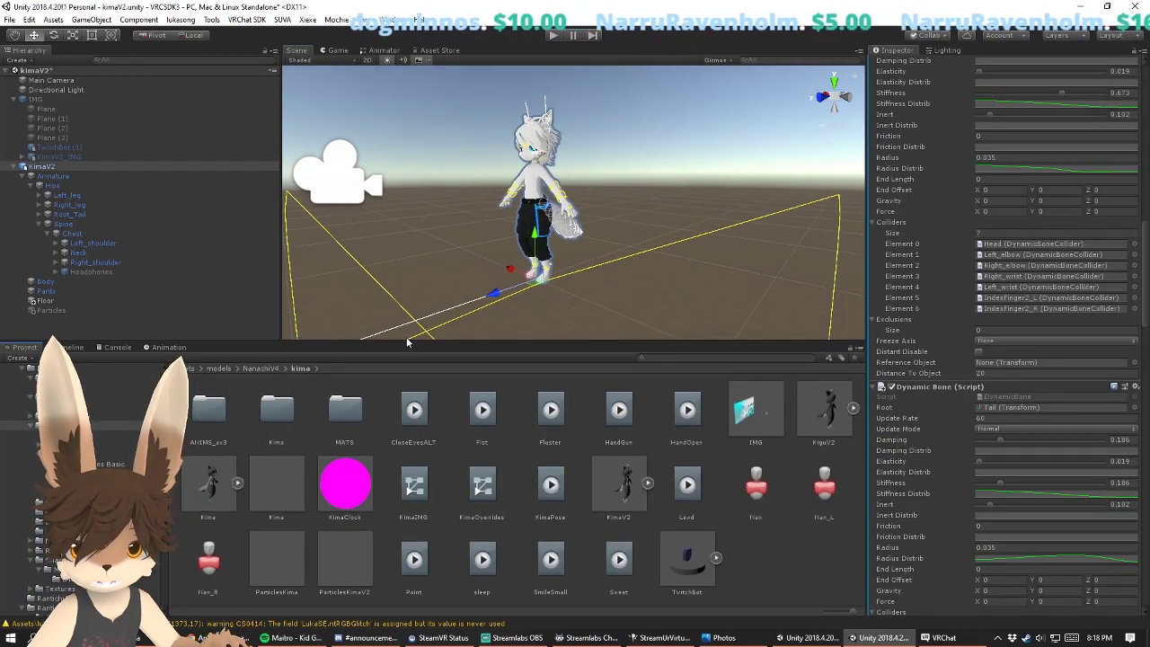
{"action": "left_click_drag", "start_coordinate": [409, 344], "coordinate": [422, 266]}
Step: Create a VRChat Expression Parameters asset in the kima folder
{"action": "left_click", "coordinate": [659, 571]}
{"action": "right_click", "coordinate": [655, 561]}
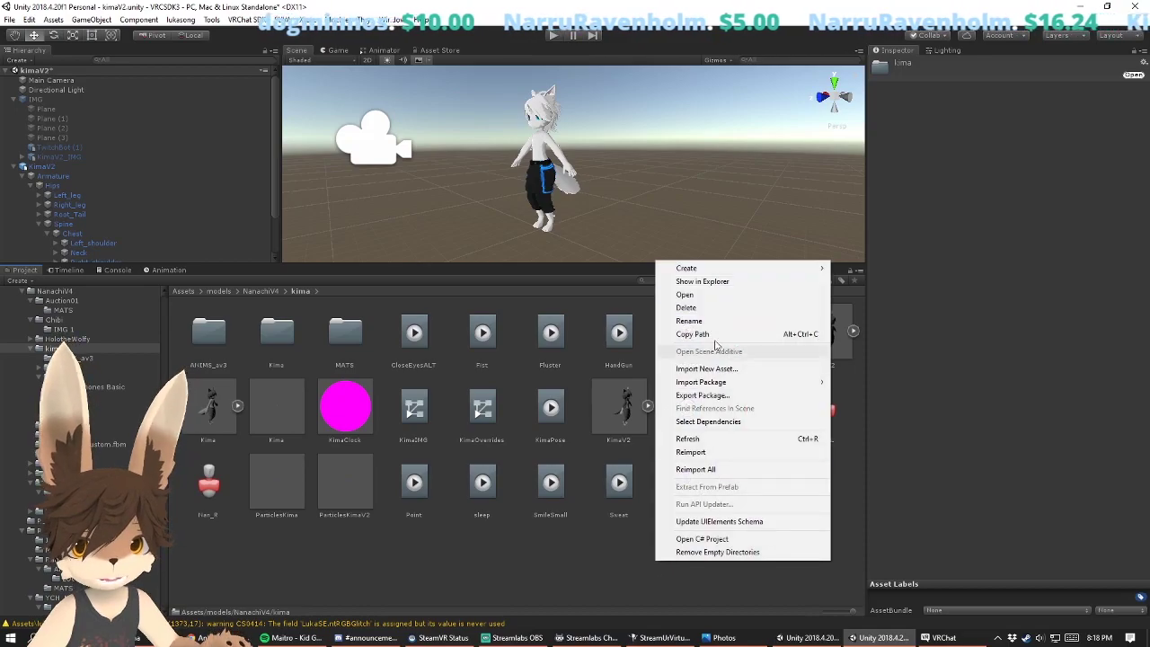
{"action": "mouse_move", "coordinate": [710, 268]}
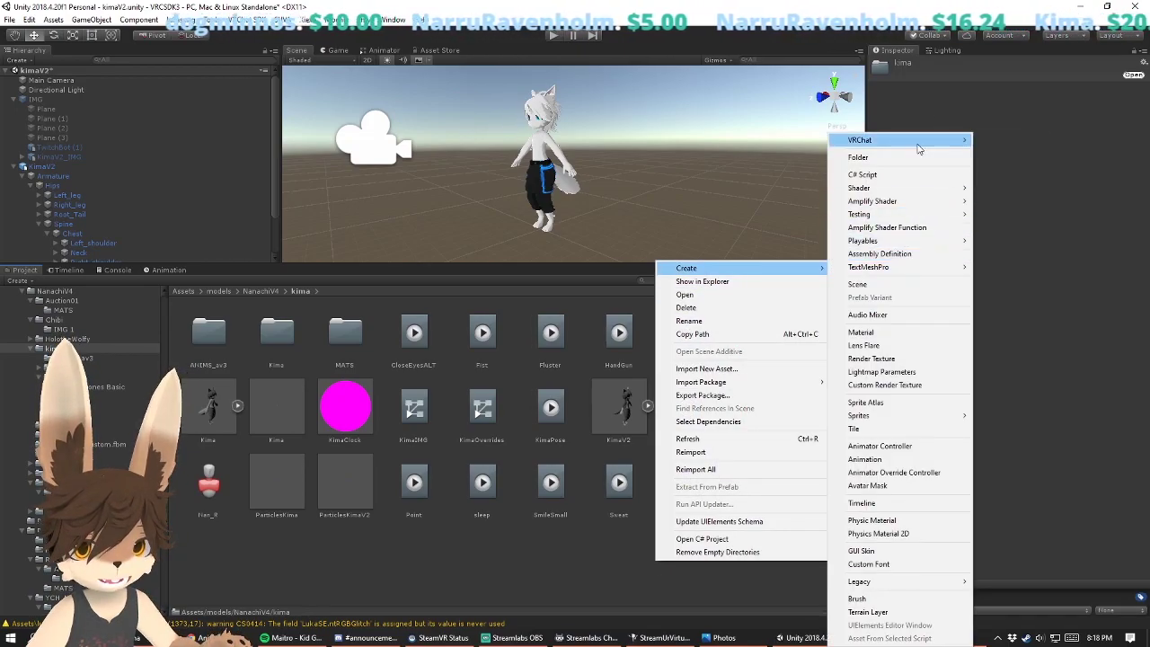
{"action": "left_click", "coordinate": [910, 142]}
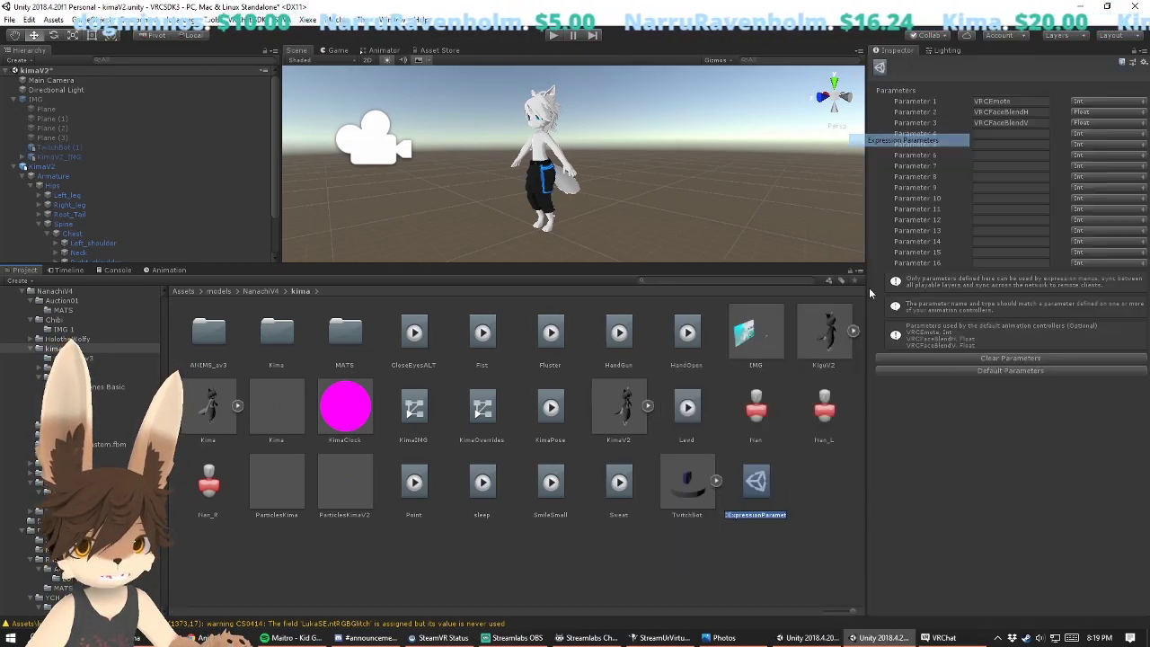
{"action": "left_click", "coordinate": [796, 557]}
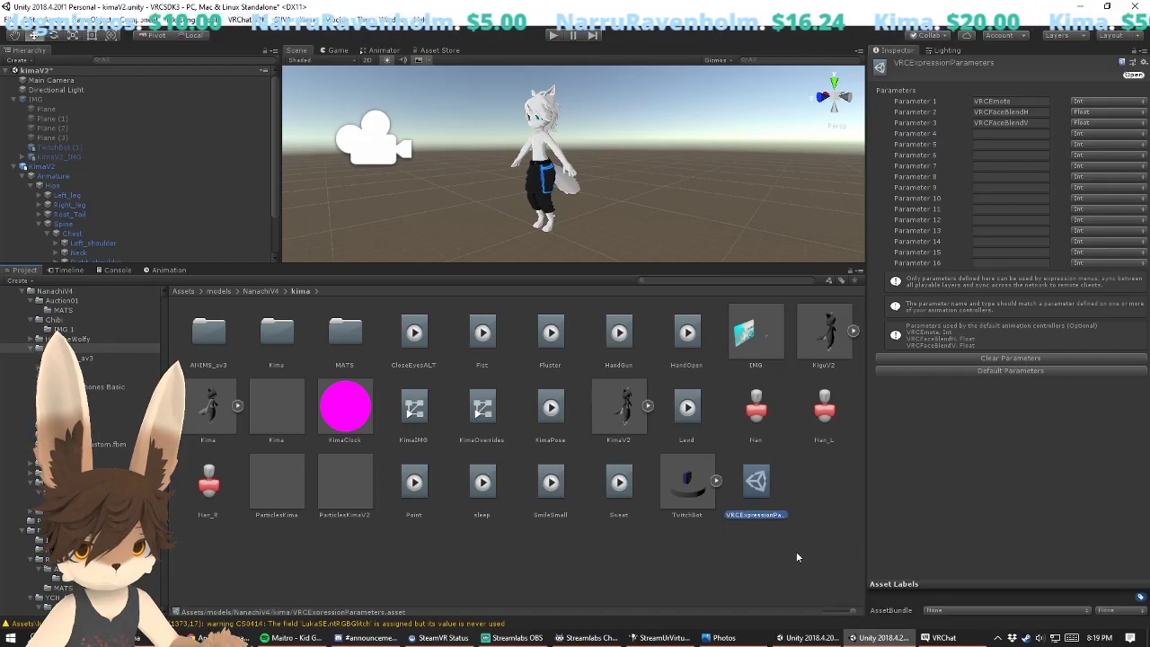
Step: Rename the new expression parameters asset to KimaExpressions
{"action": "left_click", "coordinate": [757, 483]}
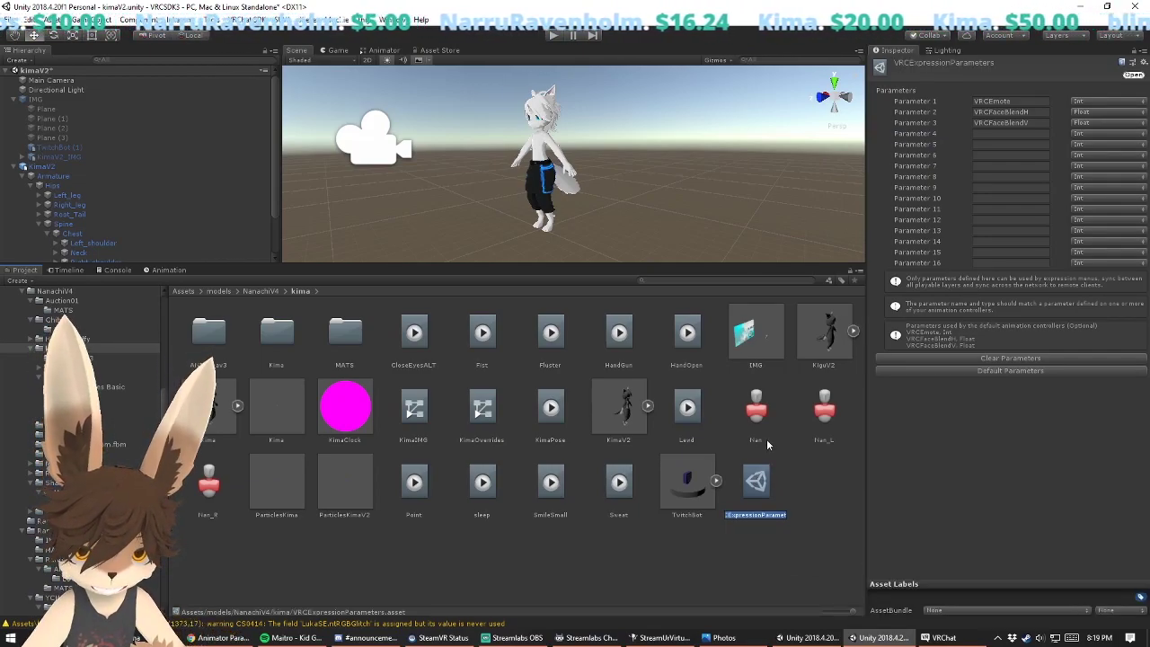
{"action": "type", "text": "KimaExpressi"}
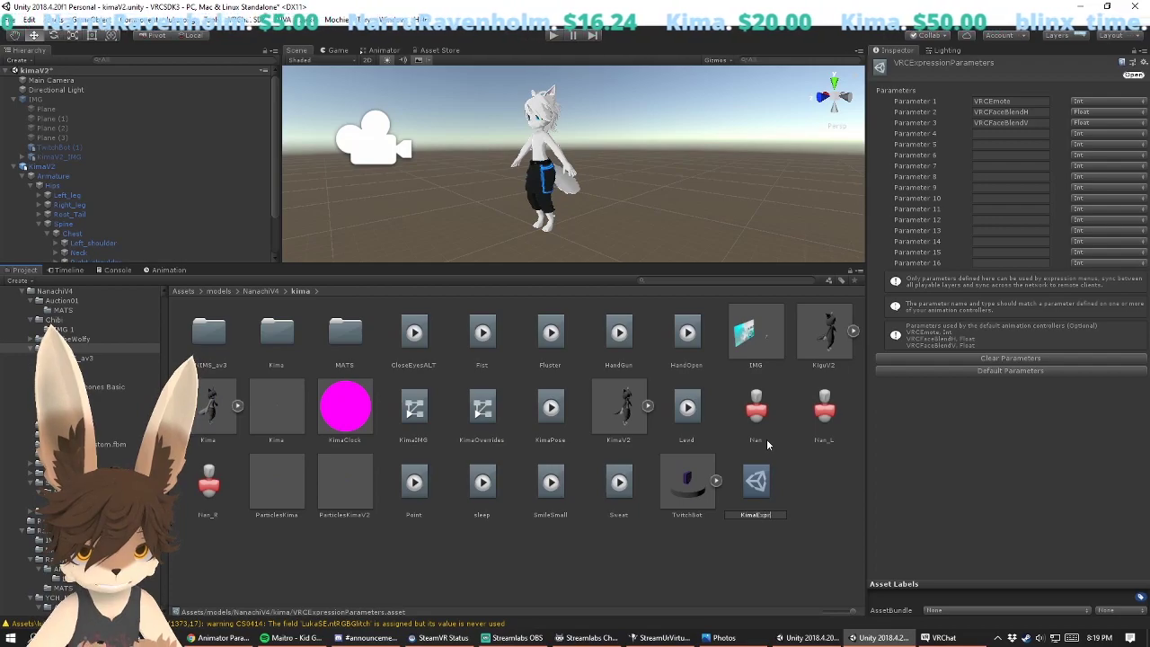
{"action": "type", "text": "ons"}
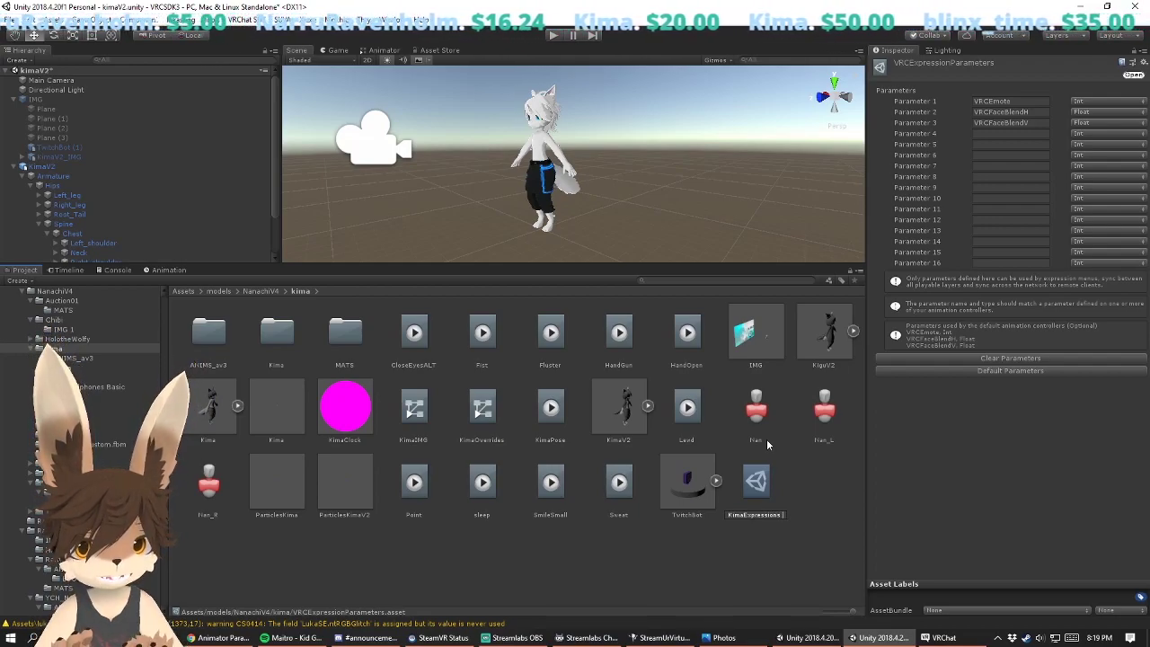
{"action": "key", "text": "Return"}
{"action": "left_click", "coordinate": [532, 550]}
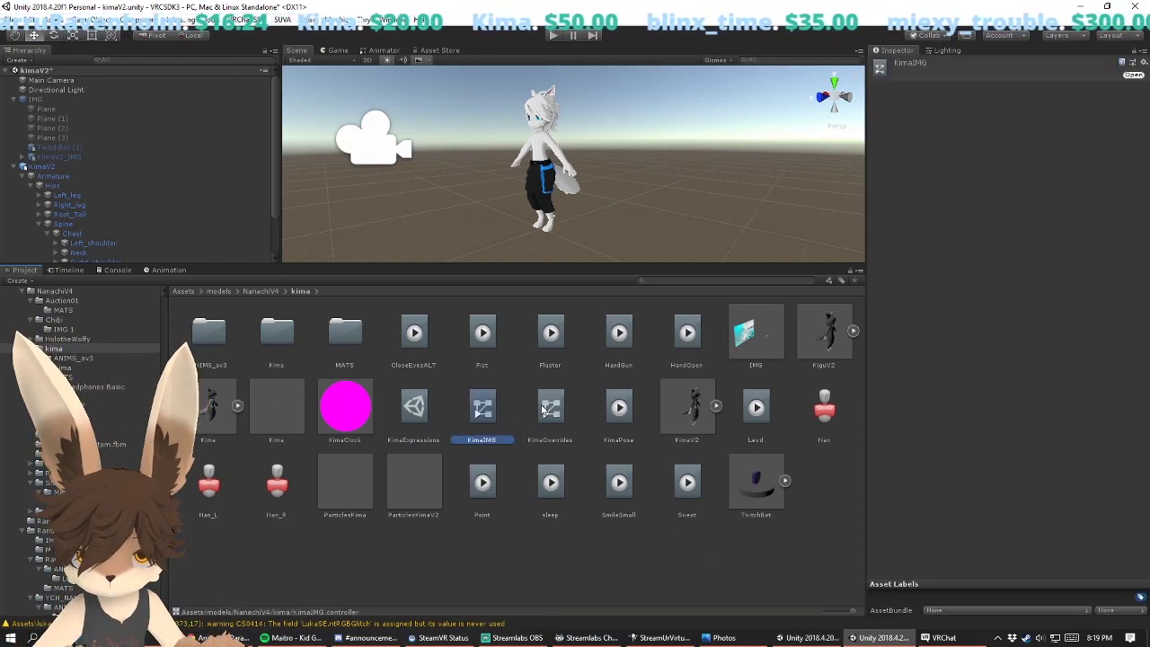
Step: Enter PantsInt as the name of Parameter 4 in the KimaExpressions asset
{"action": "left_click", "coordinate": [414, 407]}
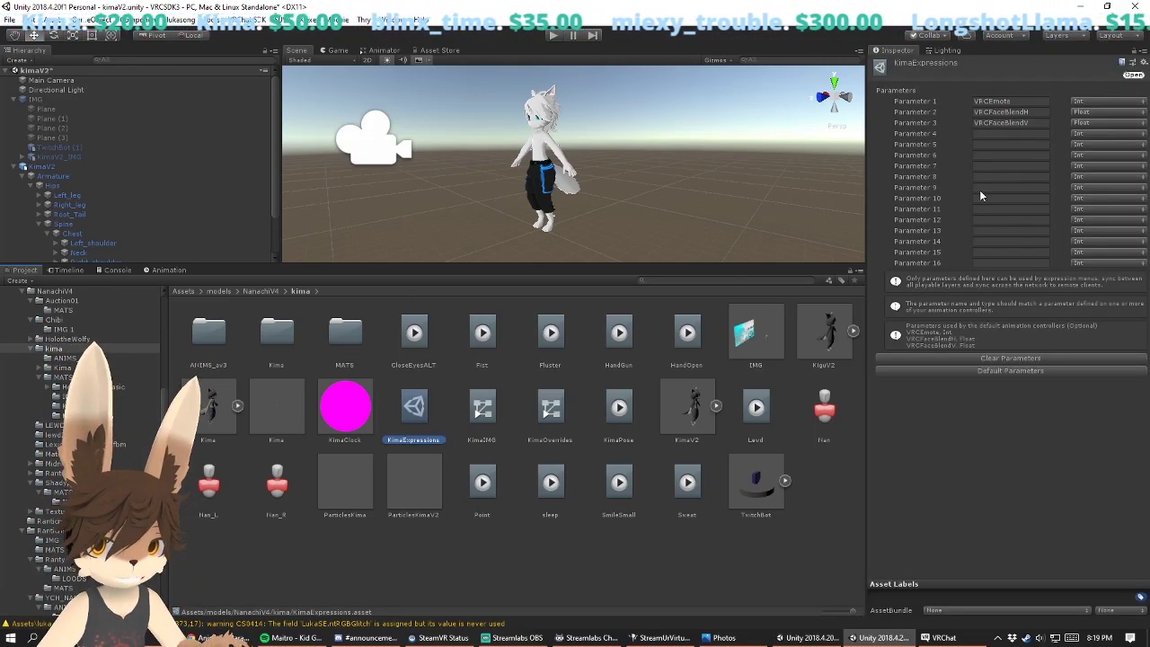
{"action": "left_click", "coordinate": [997, 133]}
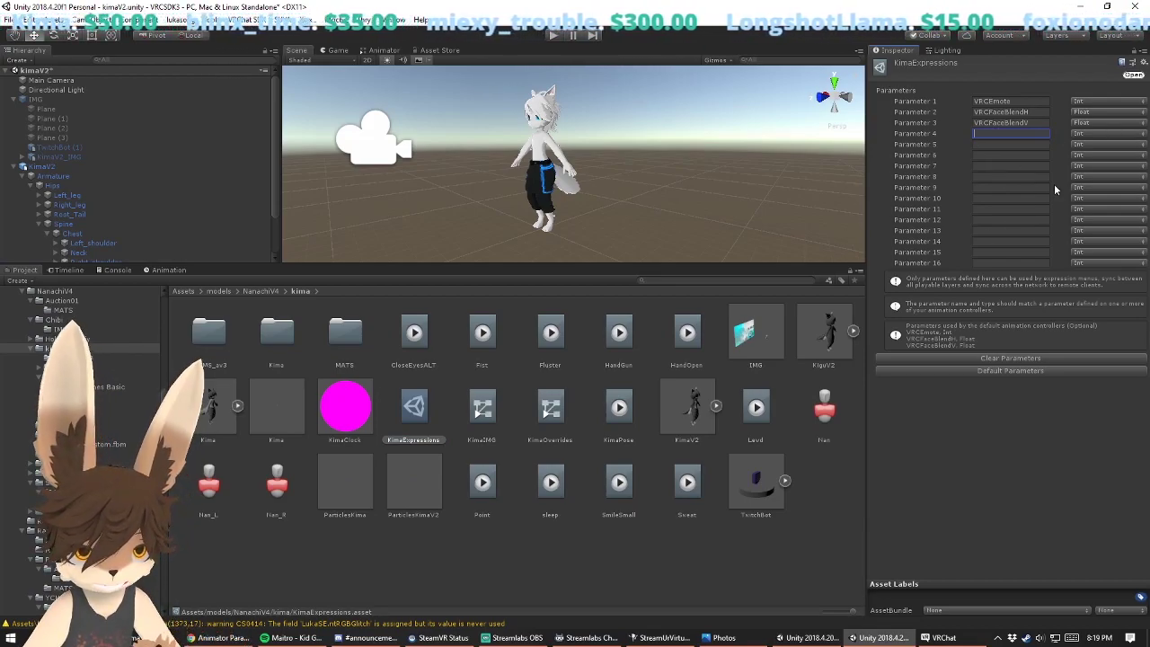
{"action": "type", "text": "PantsINt"}
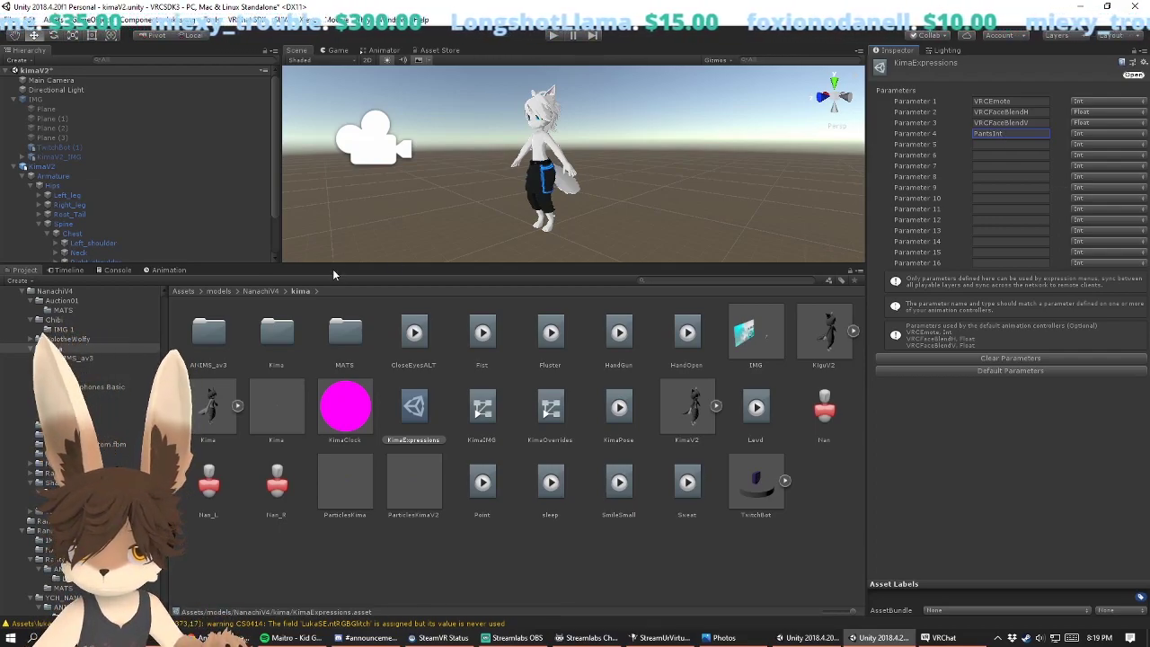
{"action": "left_click", "coordinate": [660, 553]}
Step: Compare the PantsInt parameter name in the KimaOverrides controller with the Parameter 4 entry in KimaExpressions
{"action": "left_click", "coordinate": [551, 415]}
{"action": "double_click", "coordinate": [552, 406]}
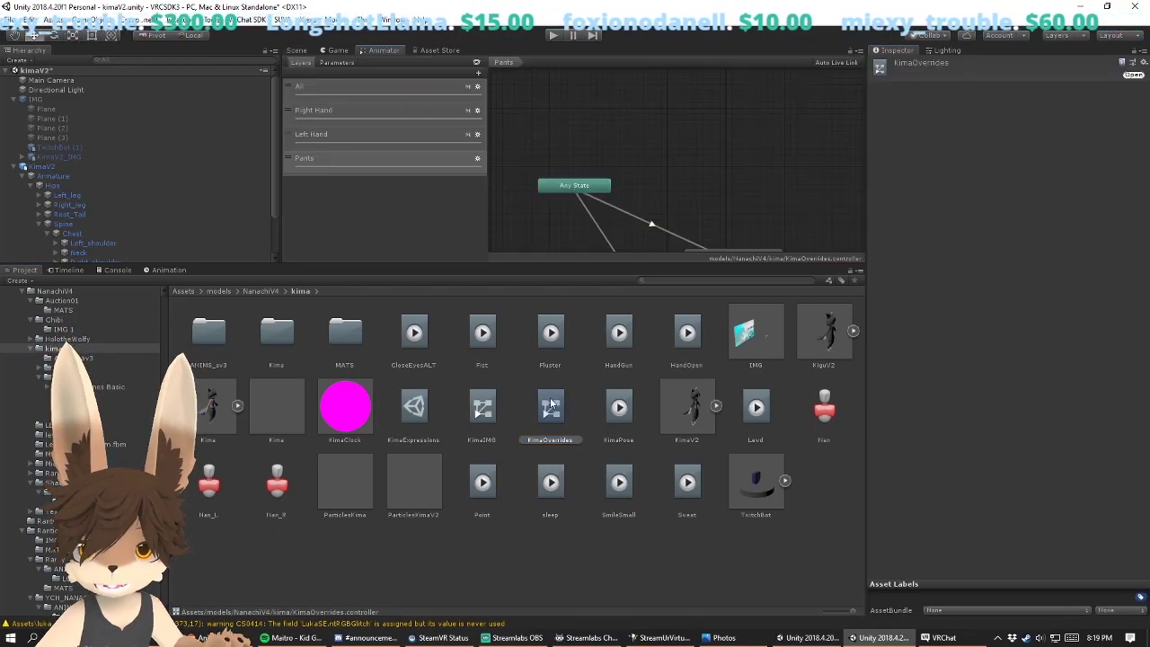
{"action": "left_click", "coordinate": [322, 63]}
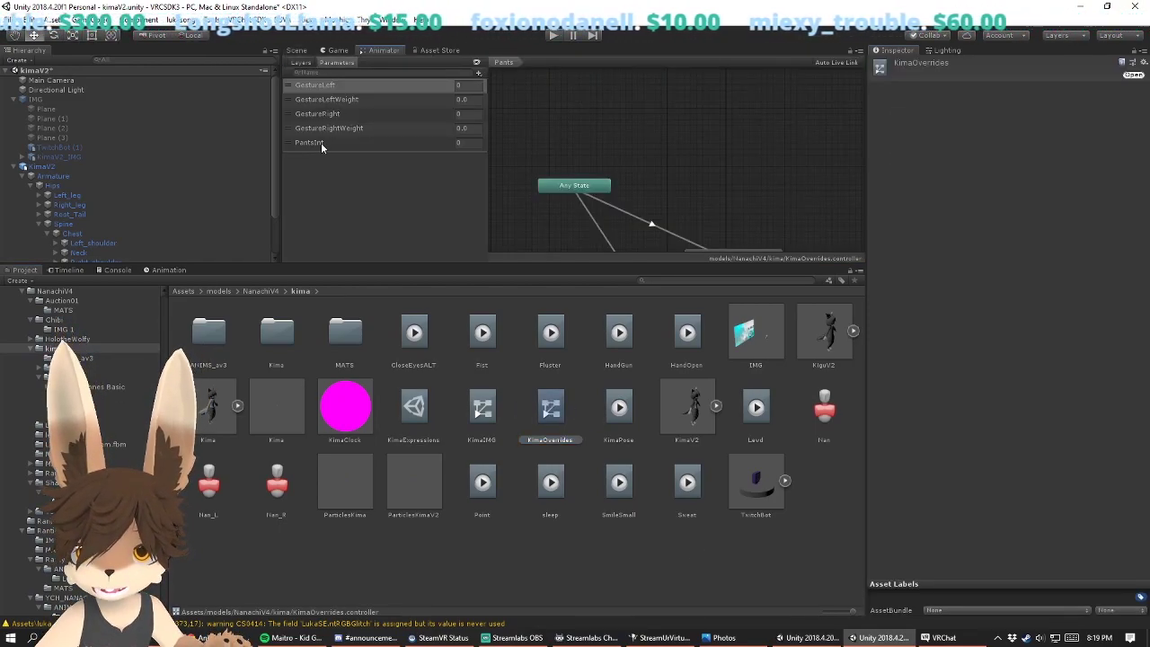
{"action": "double_click", "coordinate": [321, 142]}
{"action": "left_click", "coordinate": [360, 199]}
{"action": "left_click", "coordinate": [713, 571]}
{"action": "left_click", "coordinate": [547, 414]}
{"action": "left_click", "coordinate": [482, 406]}
{"action": "left_click", "coordinate": [413, 407]}
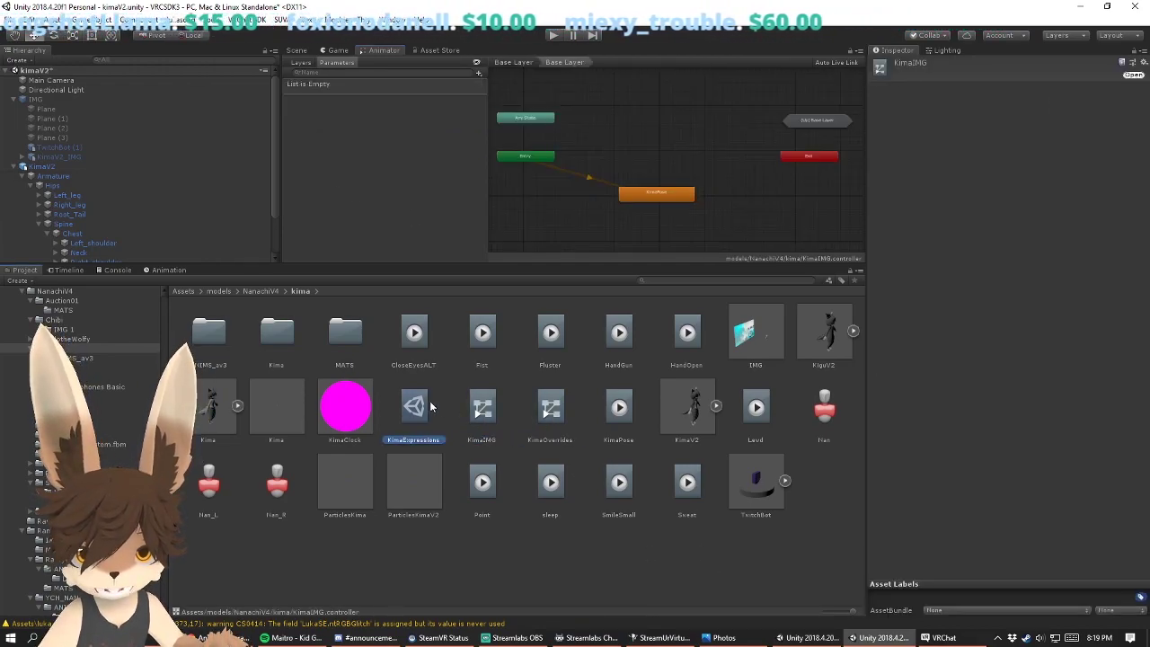
{"action": "left_click", "coordinate": [1011, 134]}
{"action": "left_click", "coordinate": [1012, 144]}
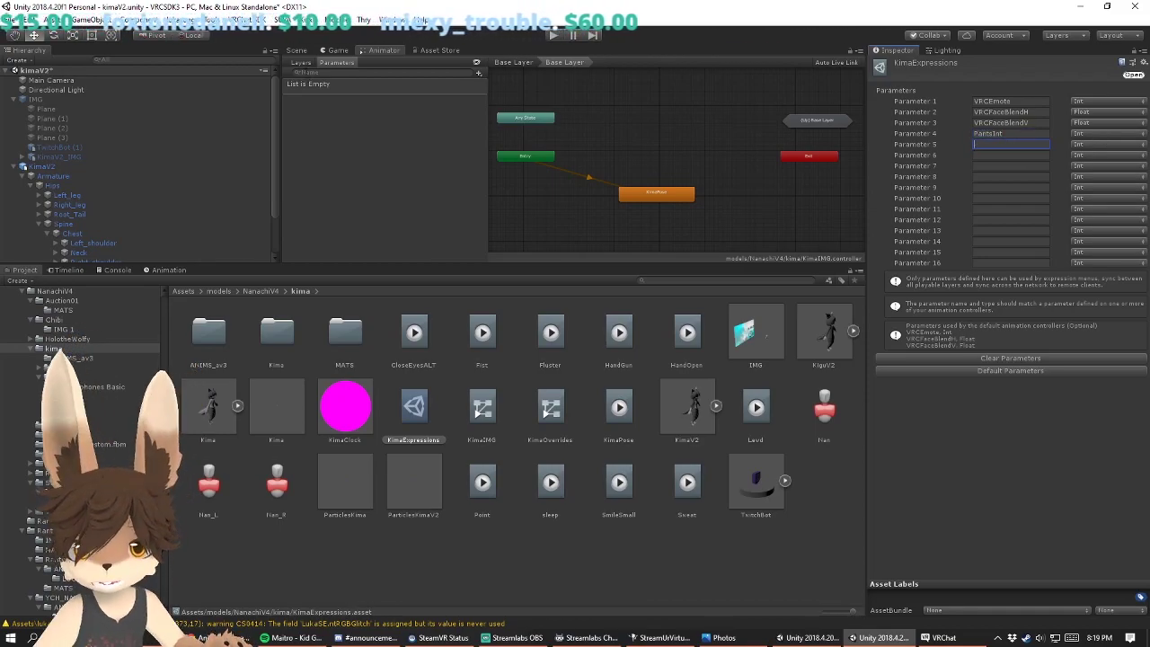
Step: Customize the Expressions section of the KimaV2 avatar descriptor and assign KimaExpressions as its Parameters
{"action": "left_click", "coordinate": [301, 63]}
{"action": "left_click", "coordinate": [67, 168]}
{"action": "scroll", "coordinate": [1025, 281], "scroll_direction": "down", "scroll_amount": 10}
{"action": "scroll", "coordinate": [1025, 279], "scroll_direction": "down", "scroll_amount": 15}
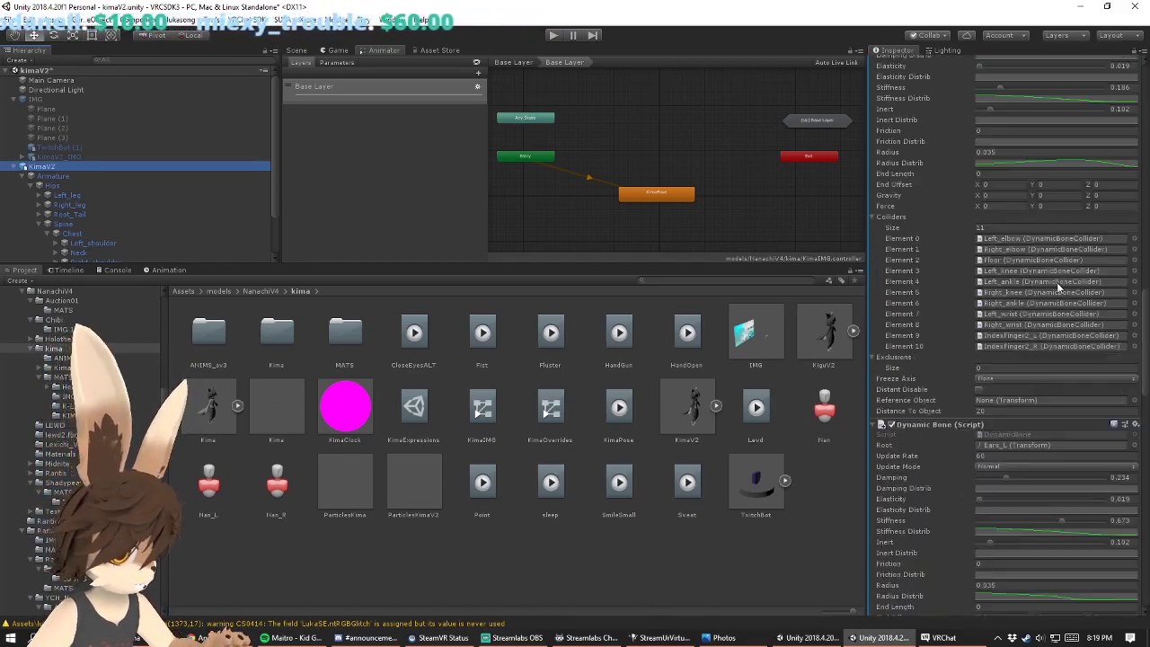
{"action": "scroll", "coordinate": [1061, 277], "scroll_direction": "down", "scroll_amount": 8}
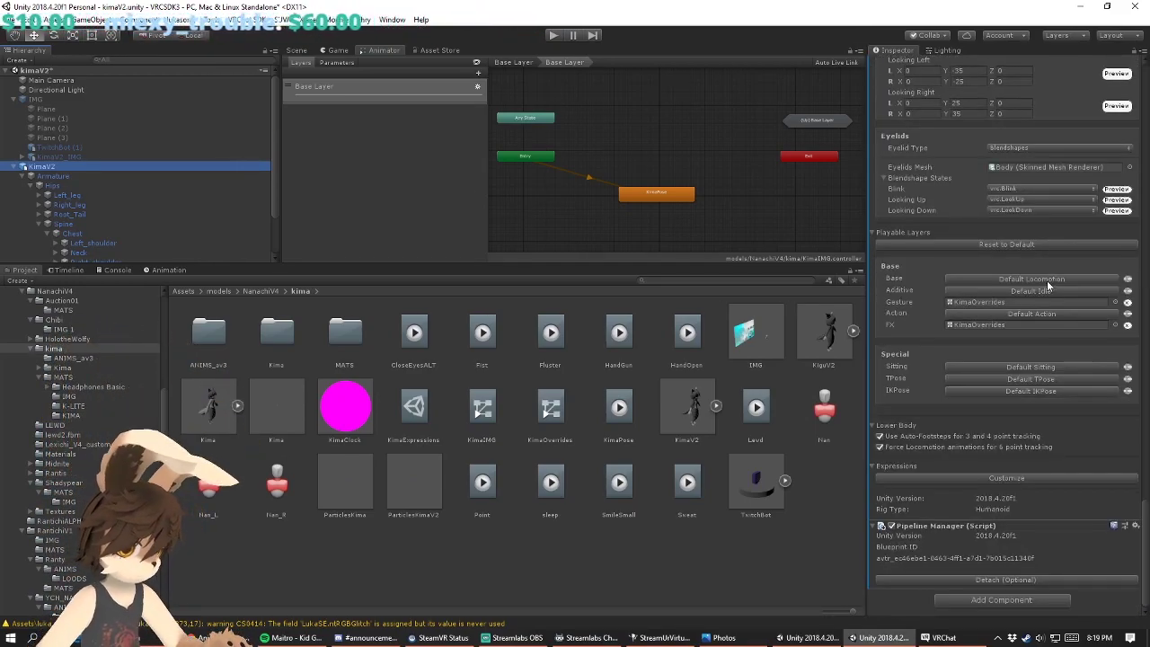
{"action": "left_click", "coordinate": [925, 478]}
{"action": "scroll", "coordinate": [1008, 490], "scroll_direction": "down", "scroll_amount": 1}
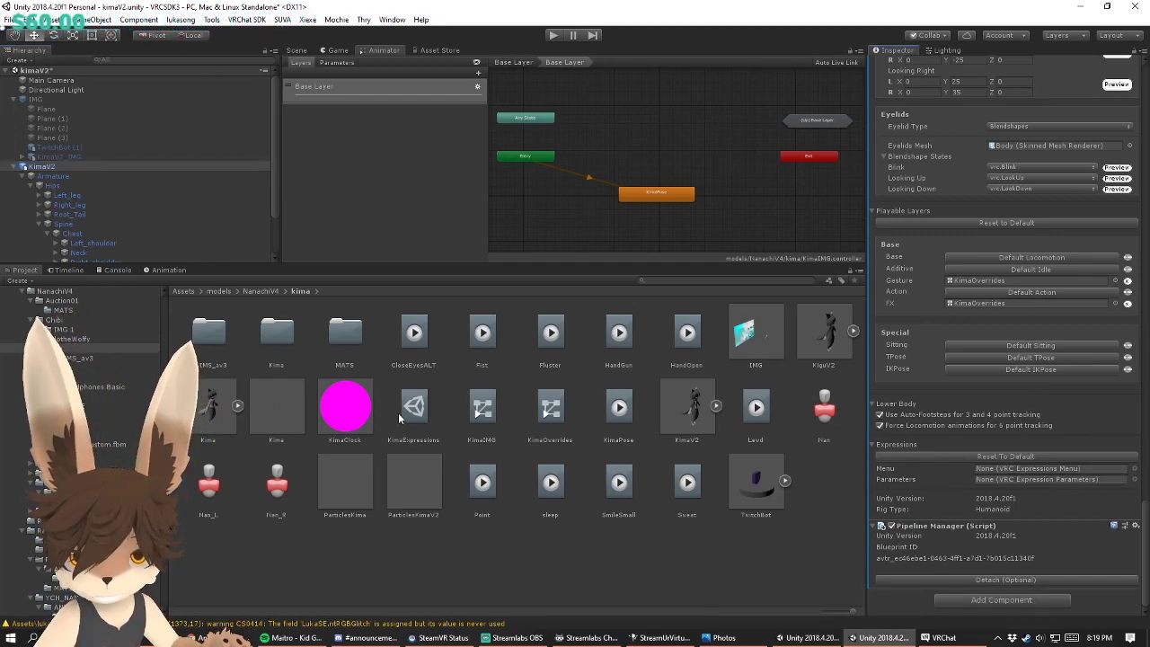
{"action": "left_click_drag", "start_coordinate": [404, 408], "coordinate": [986, 490]}
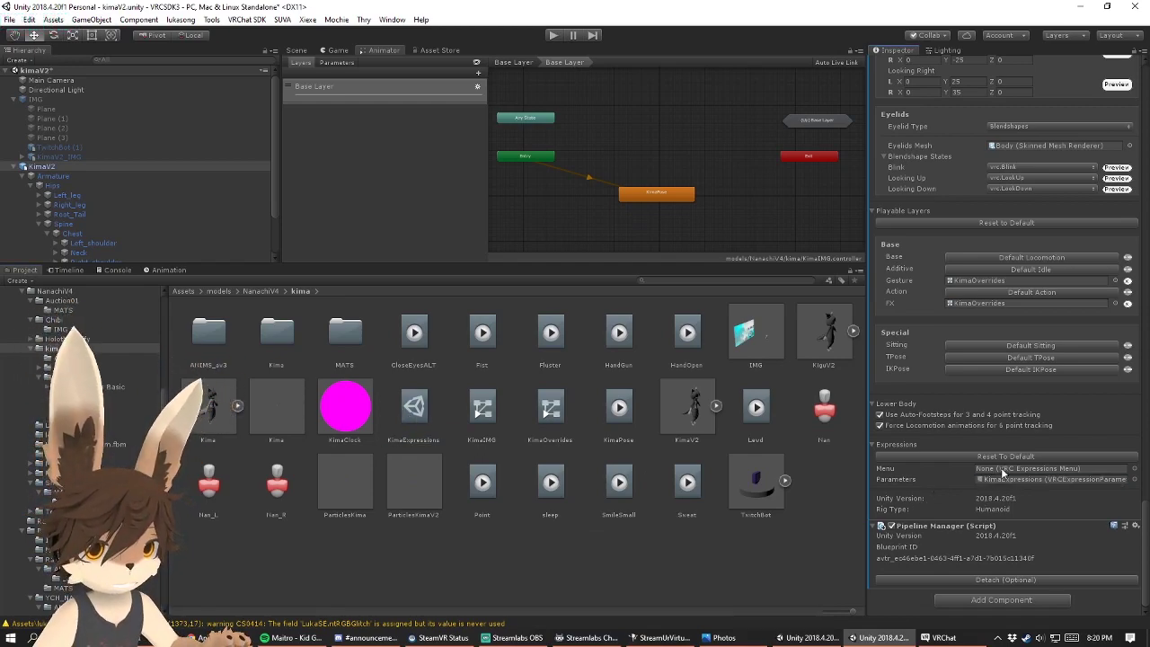
Step: Create a VRChat Expressions Menu asset in the kima folder with its default name
{"action": "left_click", "coordinate": [614, 558]}
{"action": "right_click", "coordinate": [595, 552]}
{"action": "mouse_move", "coordinate": [692, 262]}
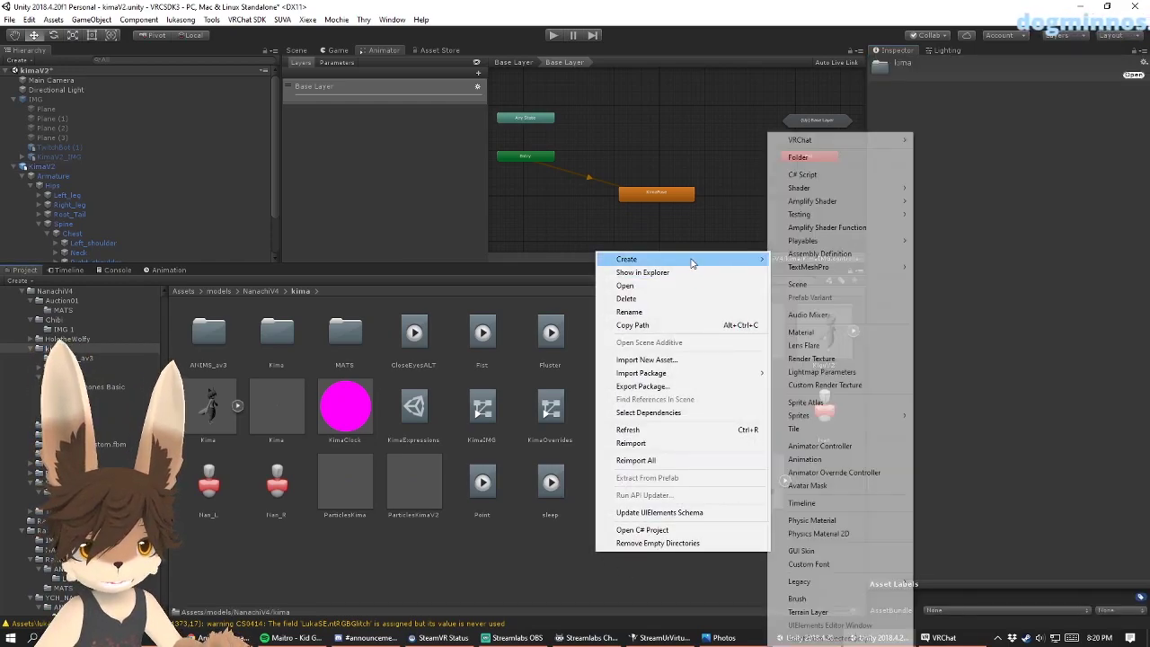
{"action": "mouse_move", "coordinate": [857, 141]}
{"action": "mouse_move", "coordinate": [954, 141]}
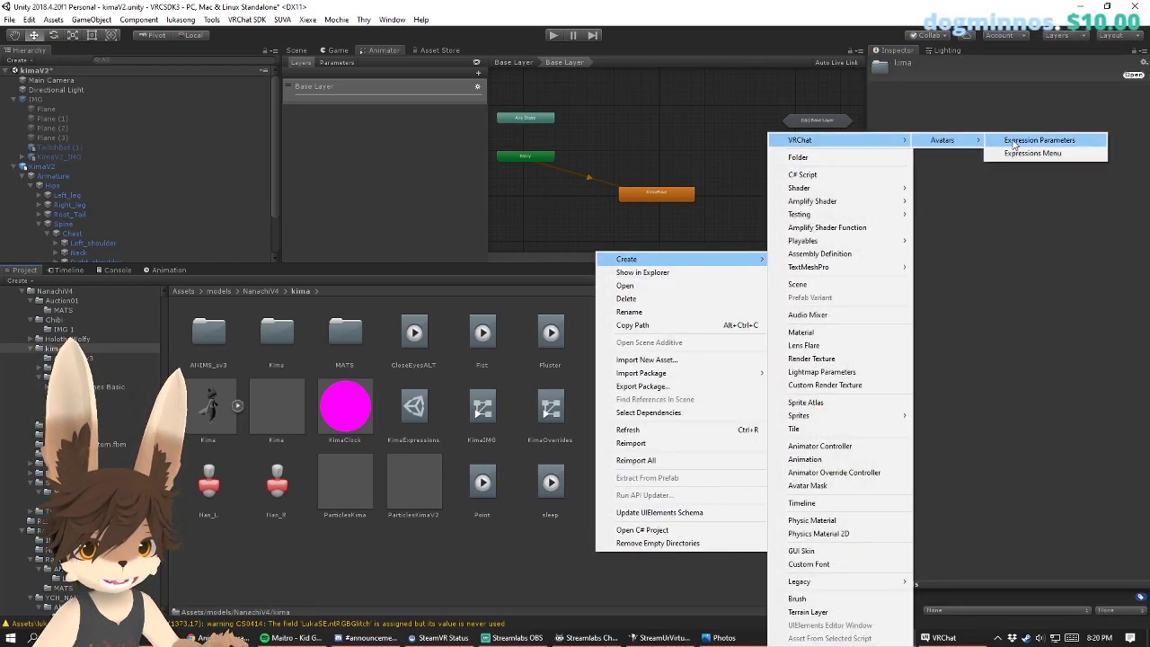
{"action": "left_click", "coordinate": [1029, 153]}
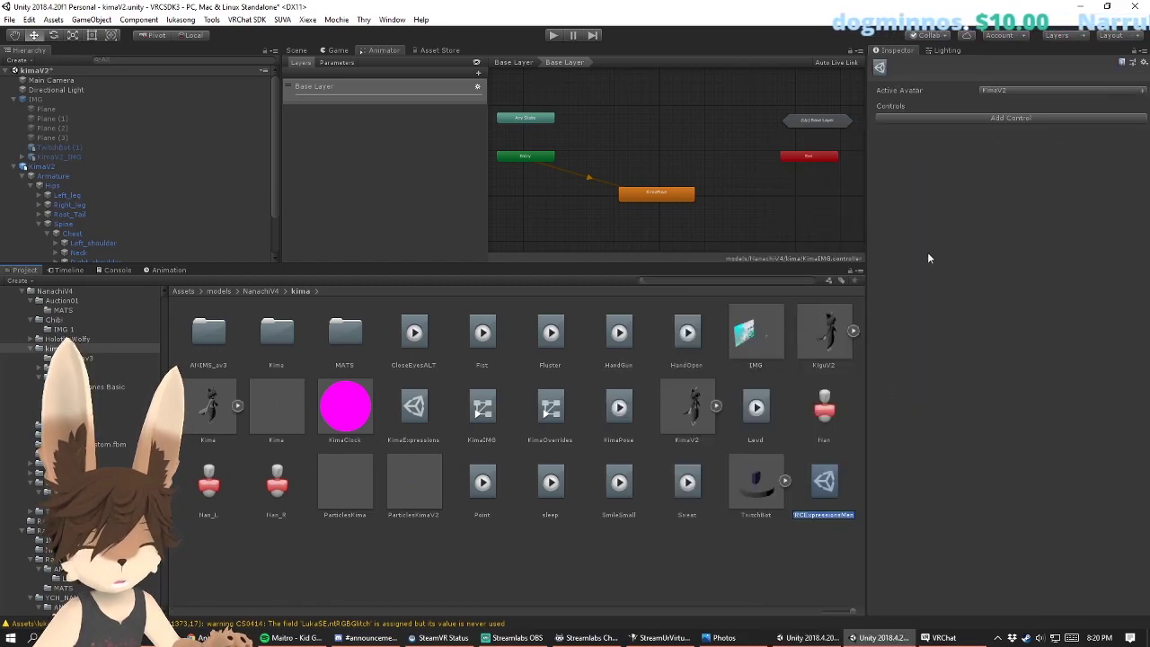
{"action": "key", "text": "Return"}
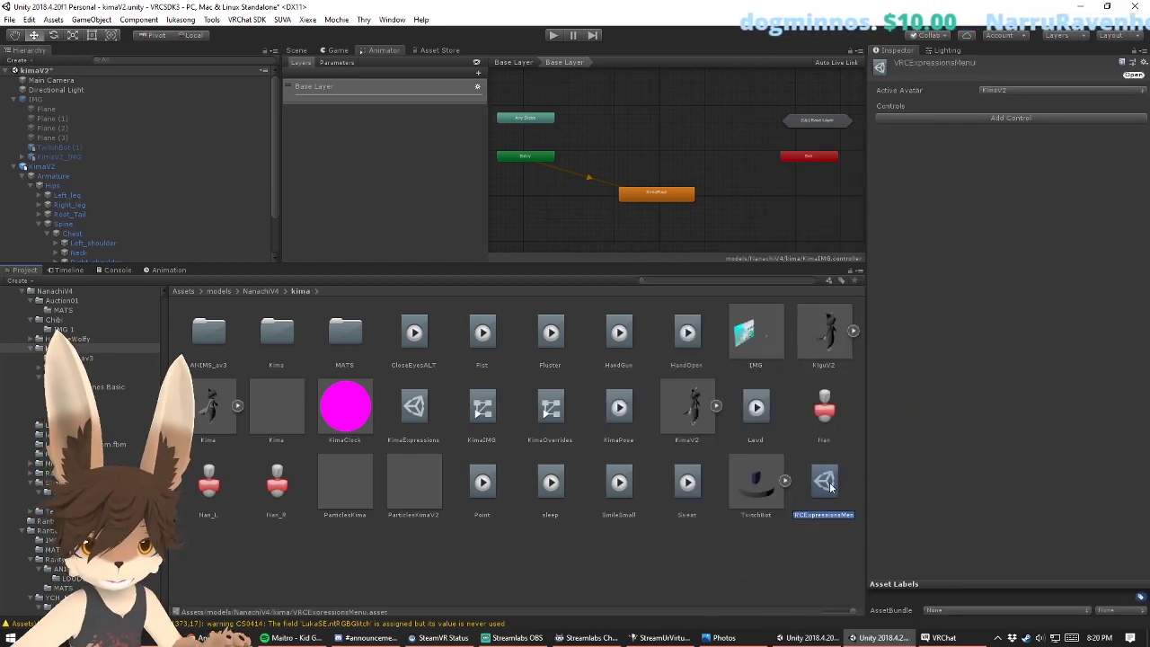
Step: Rename the new expressions menu asset to KimaUI
{"action": "key", "text": "F2"}
{"action": "type", "text": "KimaUI"}
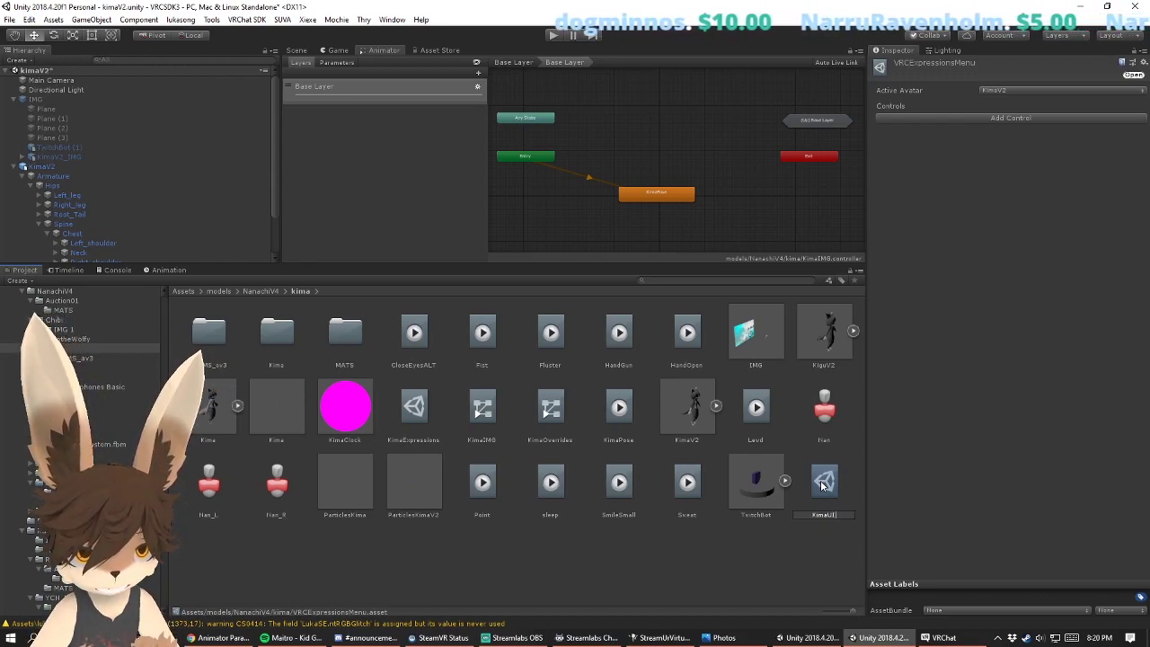
{"action": "key", "text": "Return"}
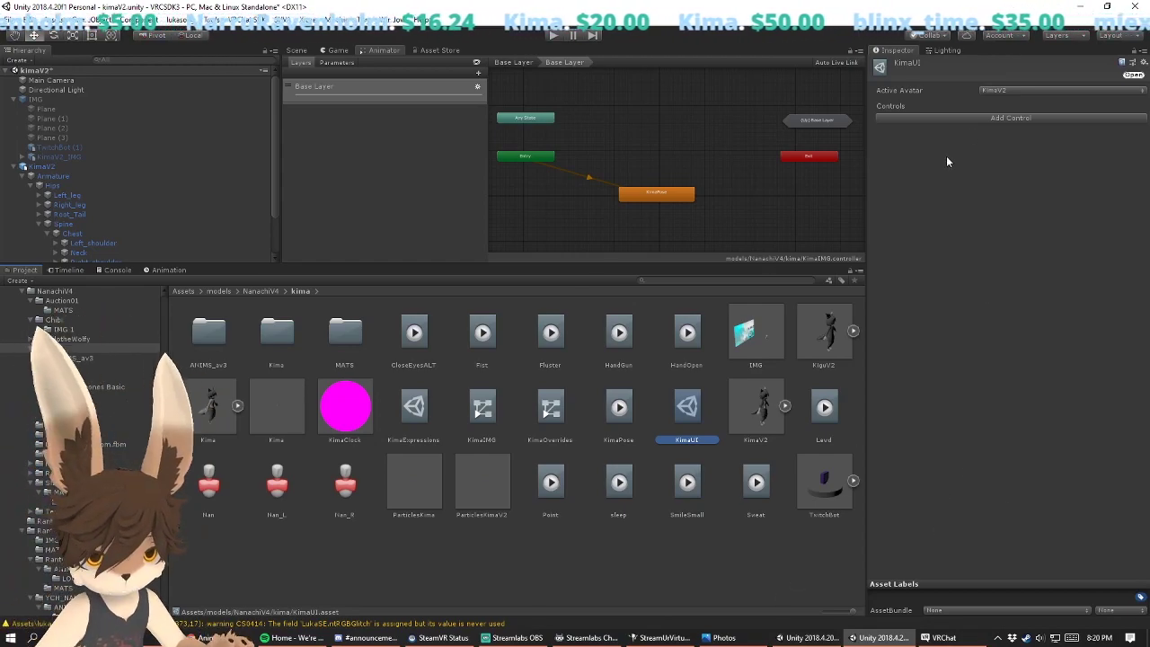
Step: Add a control to the KimaUI menu and name it Pants
{"action": "left_click", "coordinate": [948, 118]}
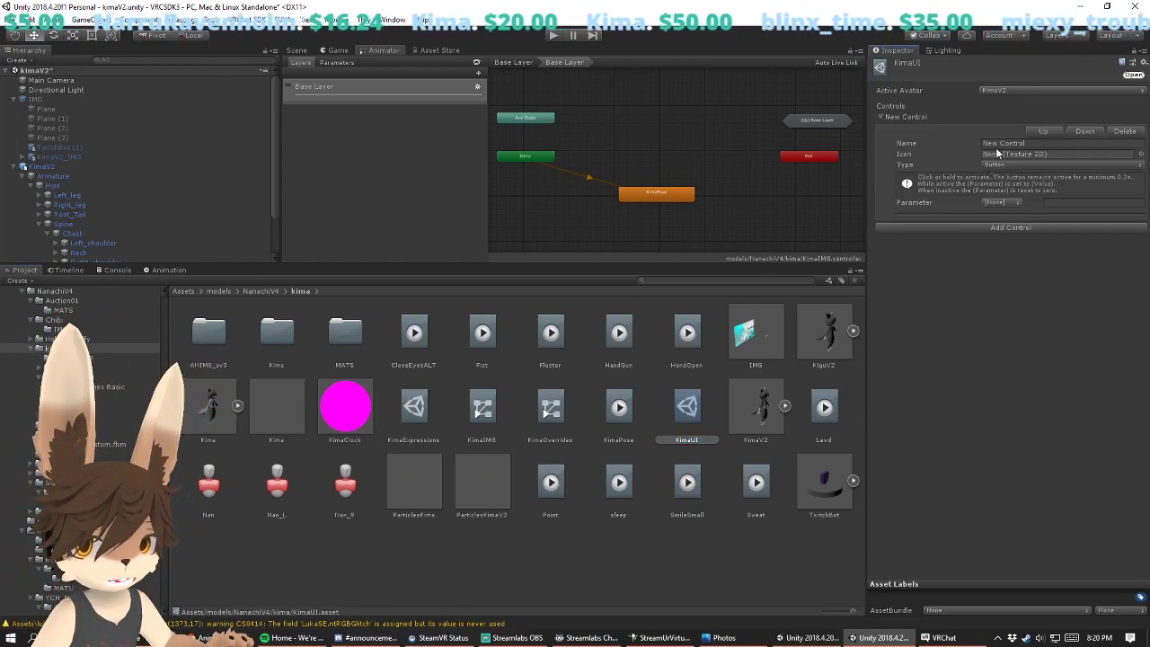
{"action": "left_click", "coordinate": [1005, 142]}
{"action": "type", "text": "Pants"}
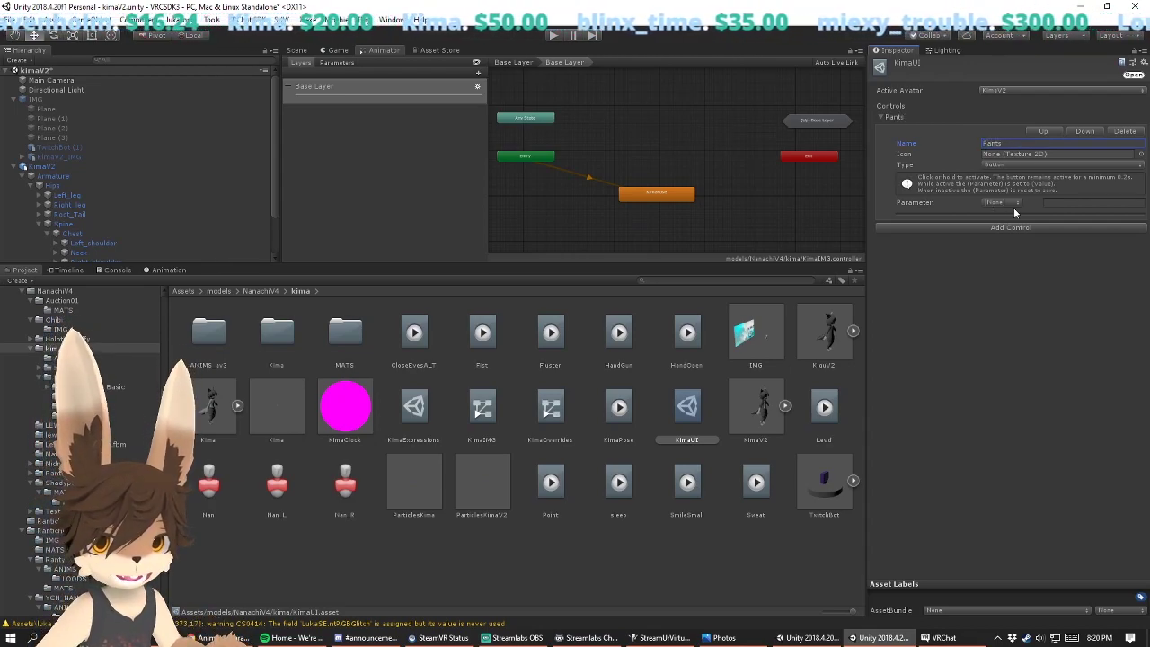
Step: Set the Pants control's icon to the pants texture, found by searching the textures for "pant"
{"action": "left_click", "coordinate": [1068, 155]}
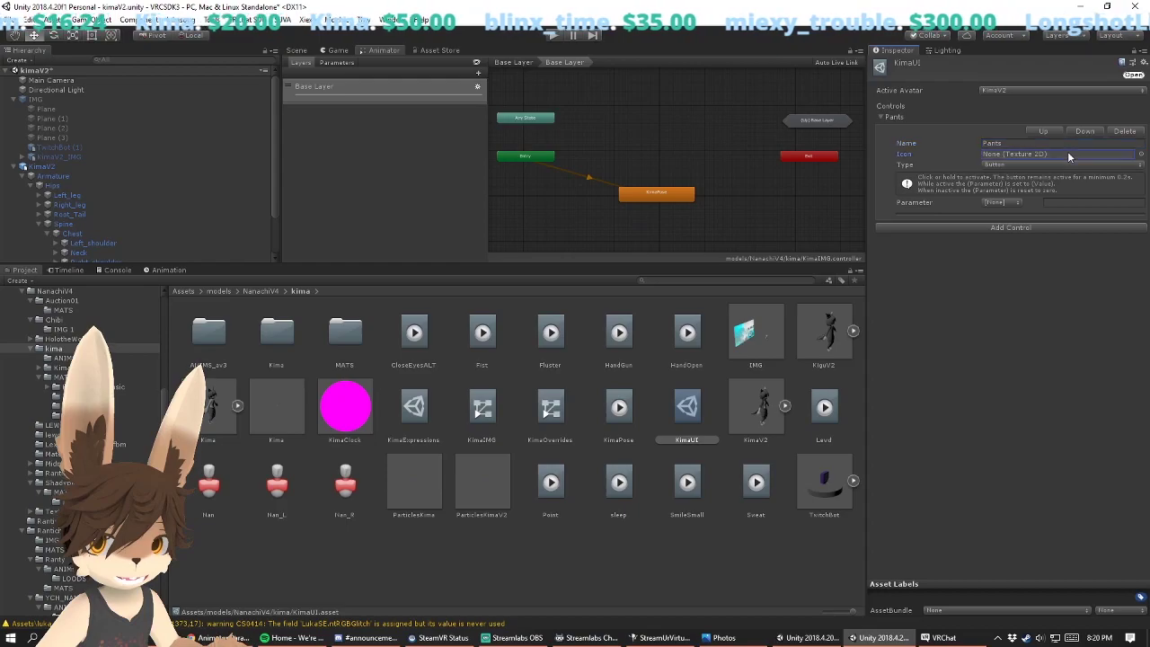
{"action": "left_click", "coordinate": [1140, 155]}
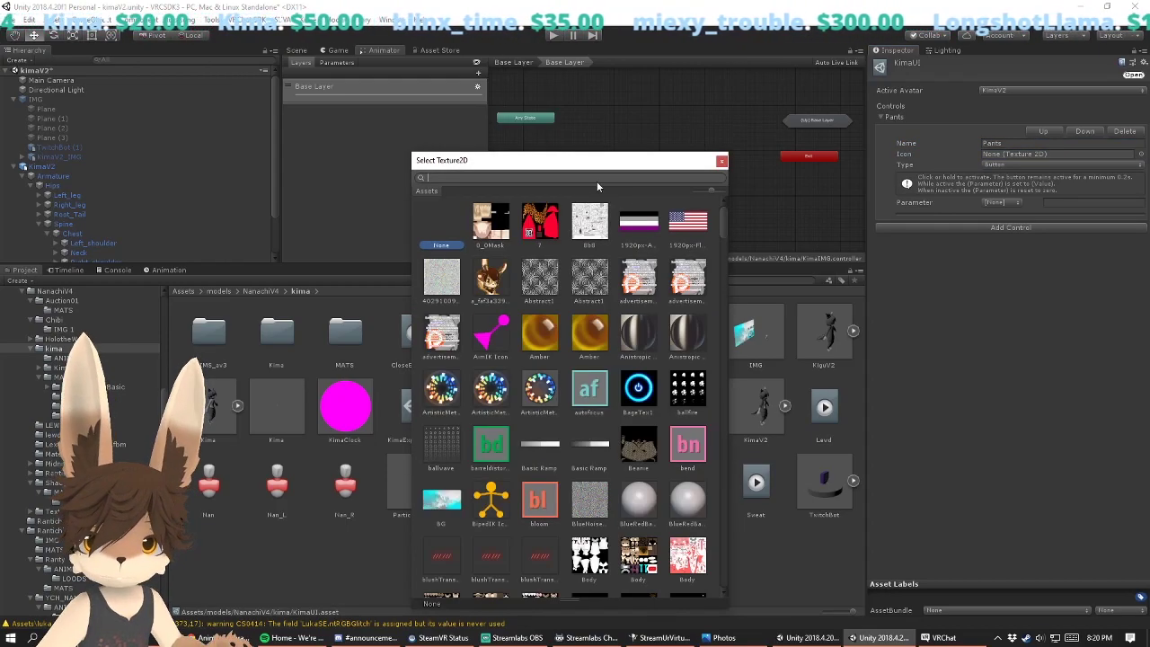
{"action": "type", "text": "pant"}
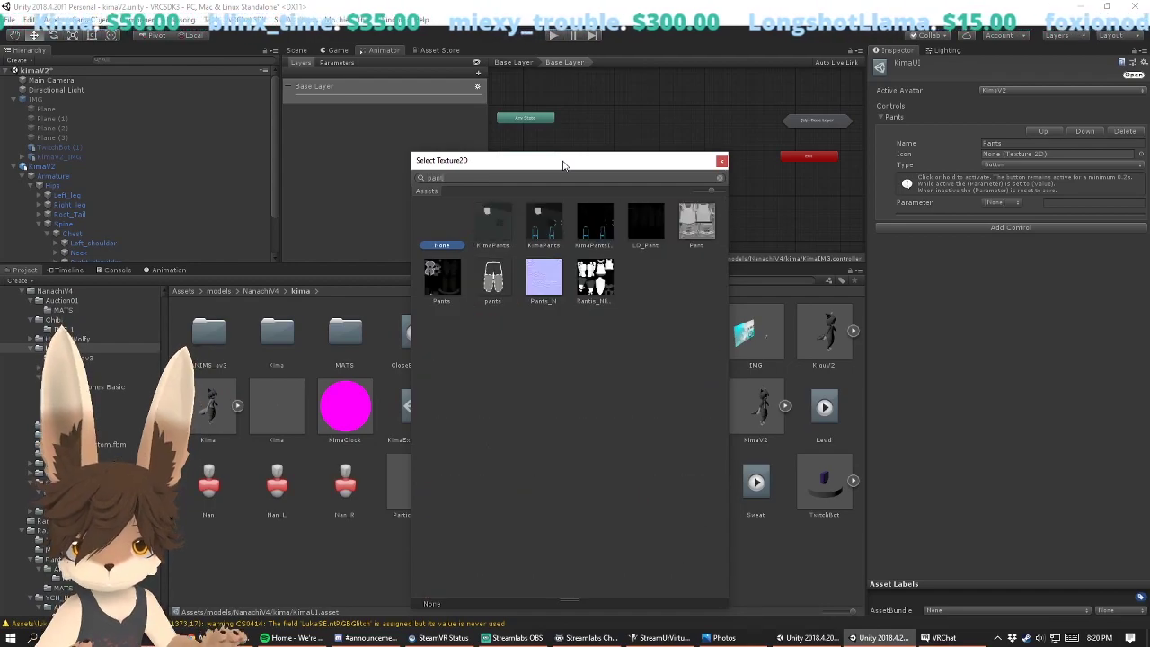
{"action": "double_click", "coordinate": [492, 277]}
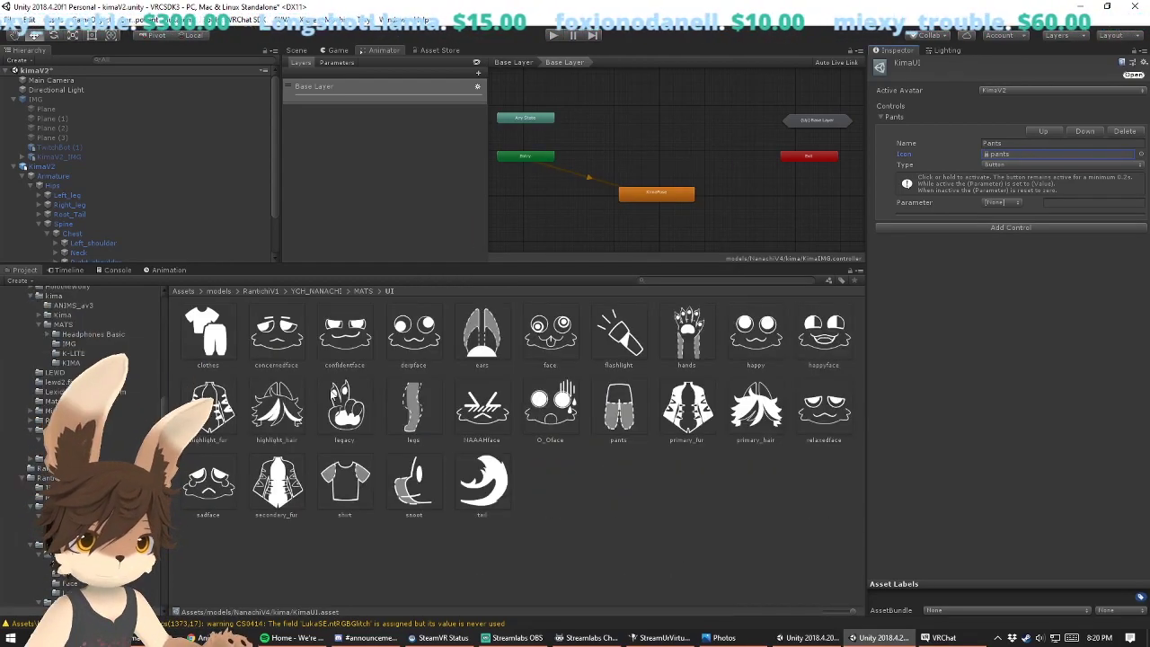
{"action": "left_click", "coordinate": [1043, 157]}
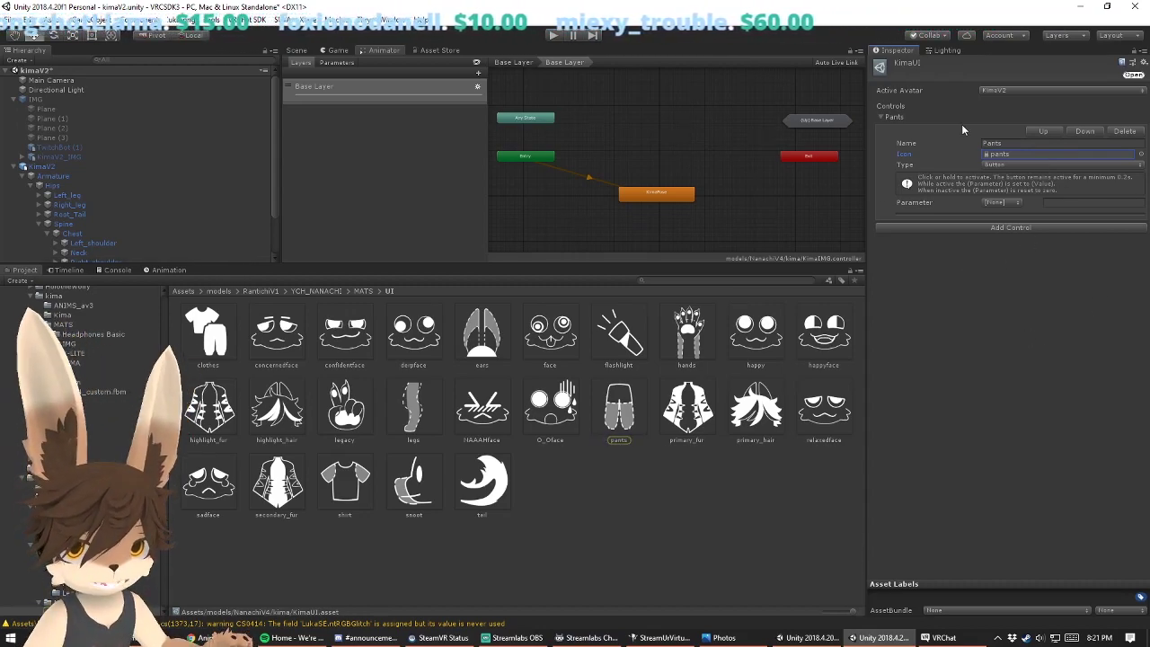
Step: Set the Pants control's type to Toggle and its parameter to PantsInt
{"action": "left_click", "coordinate": [907, 167]}
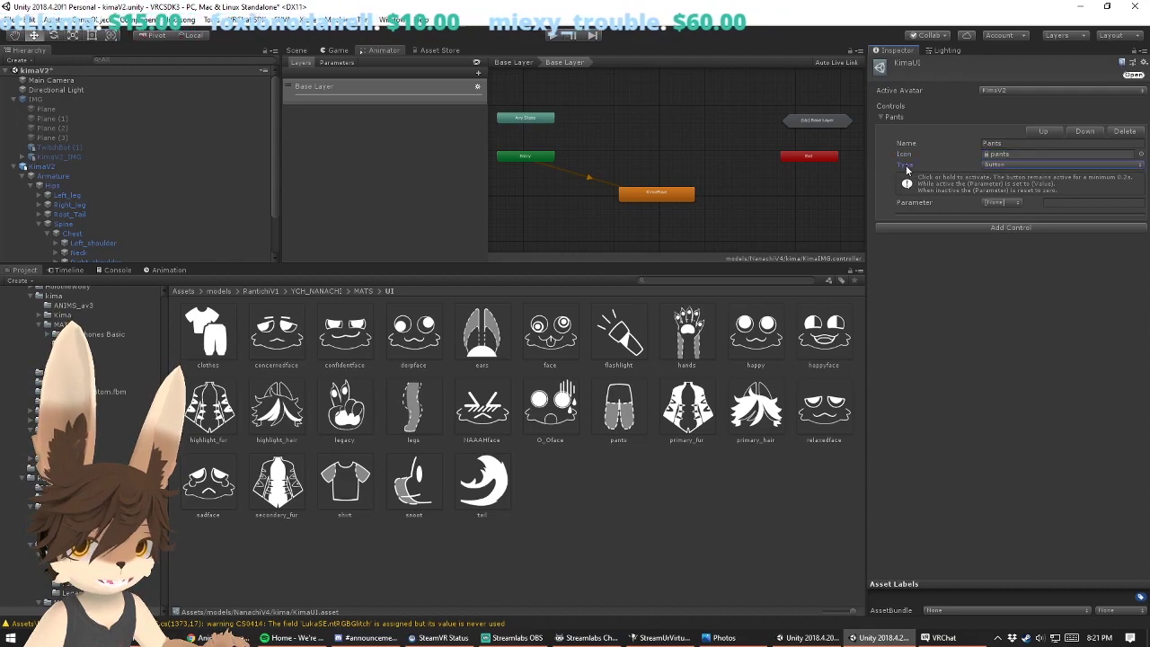
{"action": "left_click", "coordinate": [1003, 166]}
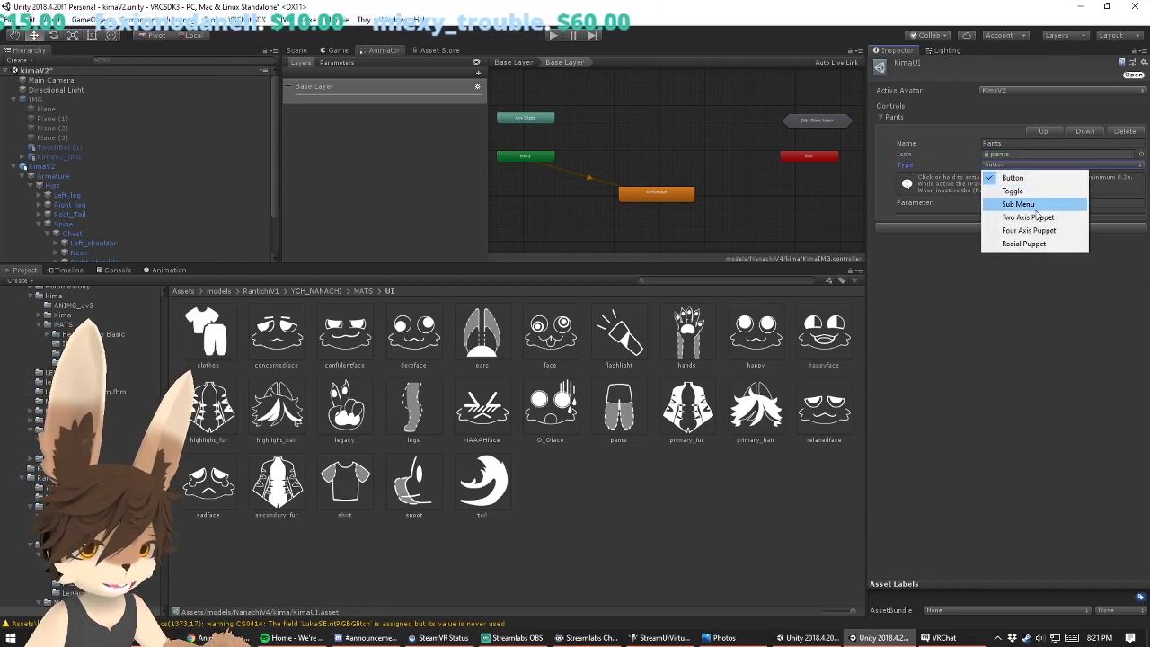
{"action": "left_click", "coordinate": [1041, 192]}
{"action": "left_click", "coordinate": [1002, 203]}
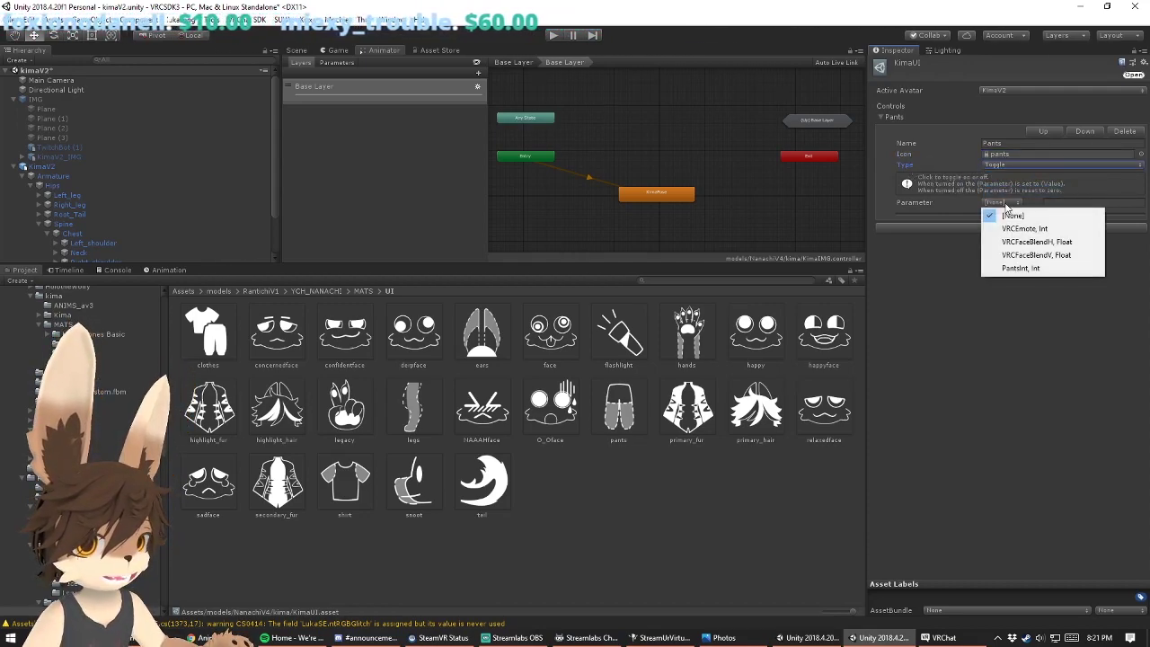
{"action": "left_click", "coordinate": [1006, 269]}
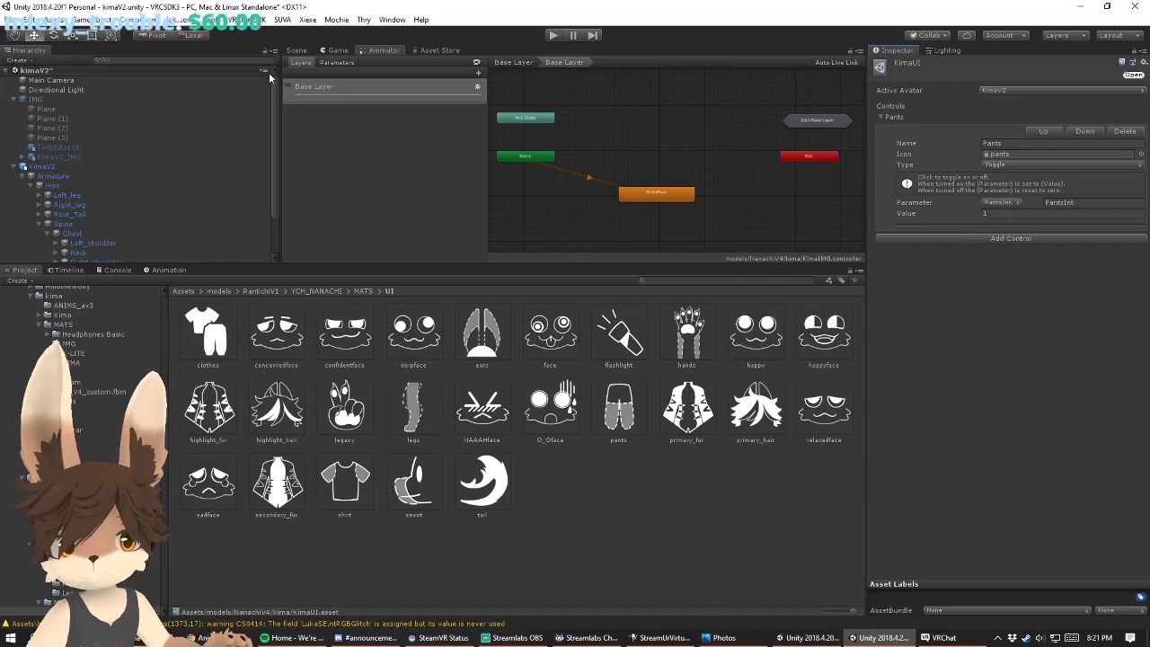
Step: Assign KimaUI as the expressions Menu in the KimaV2 avatar descriptor
{"action": "left_click", "coordinate": [304, 52]}
{"action": "left_click", "coordinate": [555, 190]}
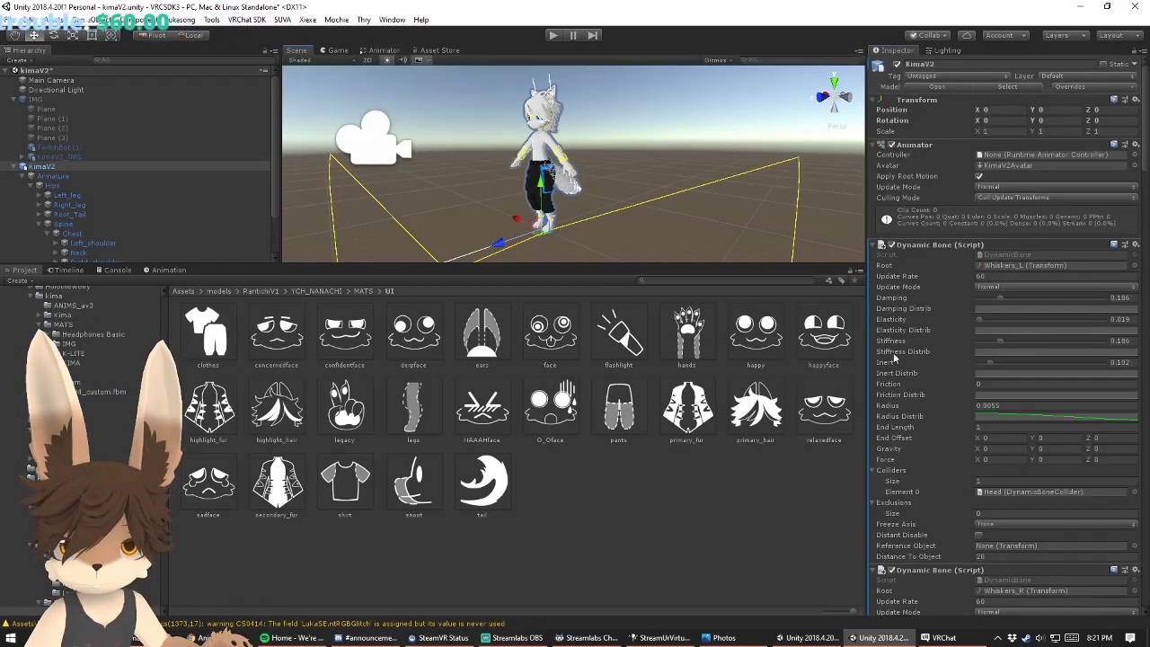
{"action": "scroll", "coordinate": [1022, 417], "scroll_direction": "down", "scroll_amount": 10}
{"action": "scroll", "coordinate": [1021, 416], "scroll_direction": "down", "scroll_amount": 15}
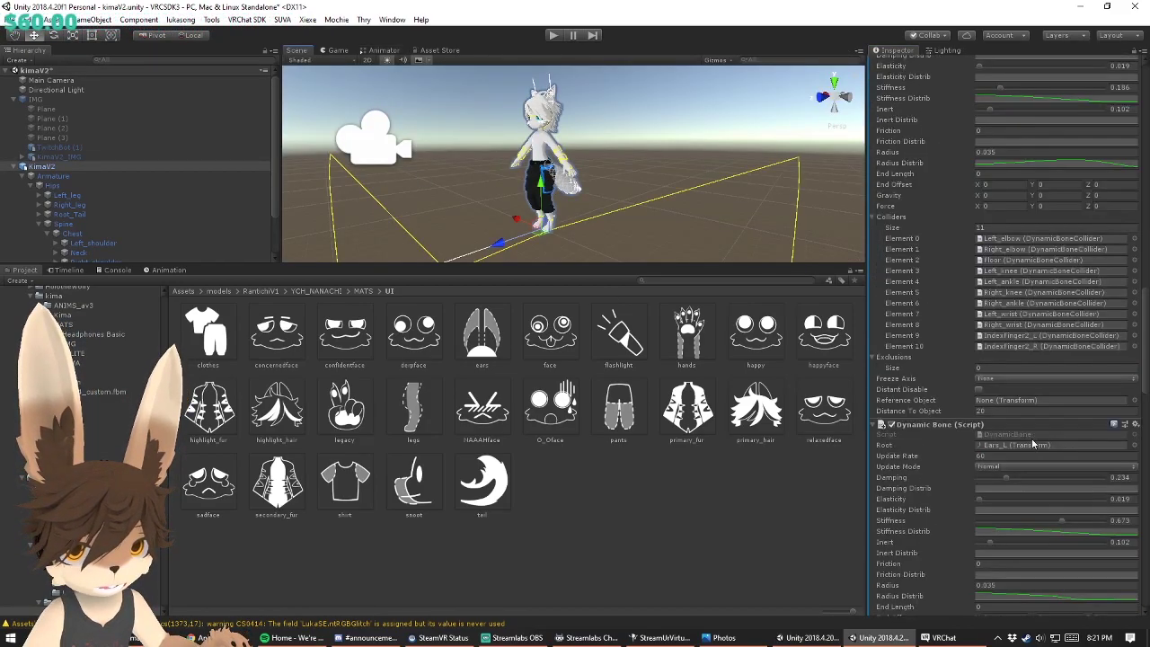
{"action": "scroll", "coordinate": [1042, 481], "scroll_direction": "down", "scroll_amount": 10}
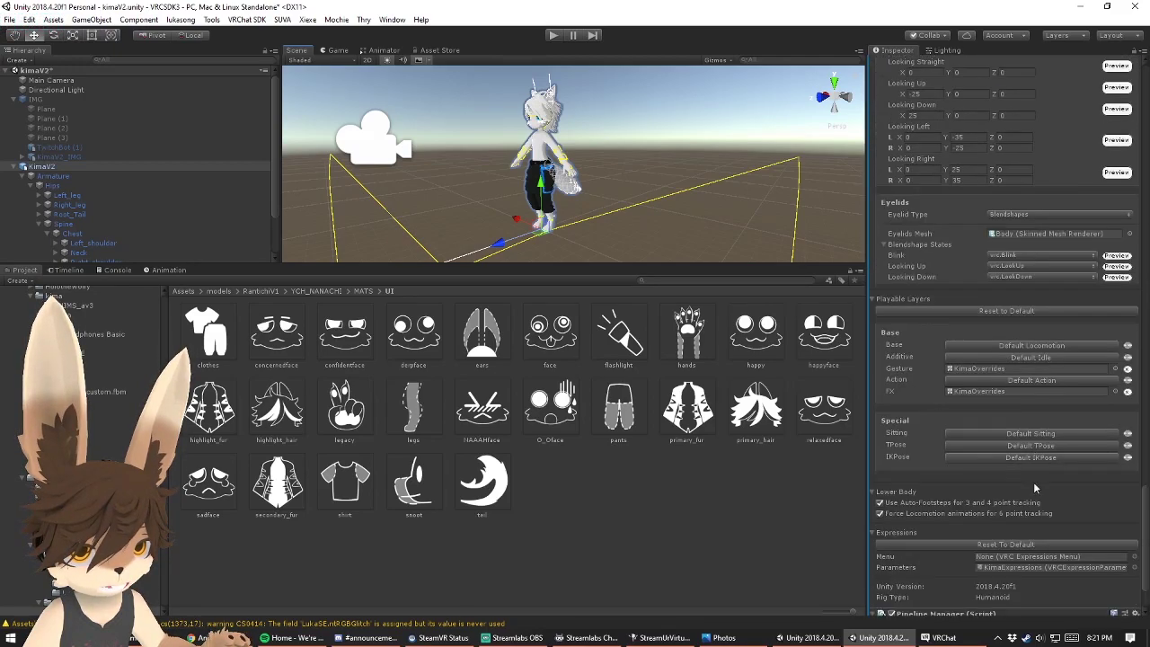
{"action": "left_click", "coordinate": [986, 282]}
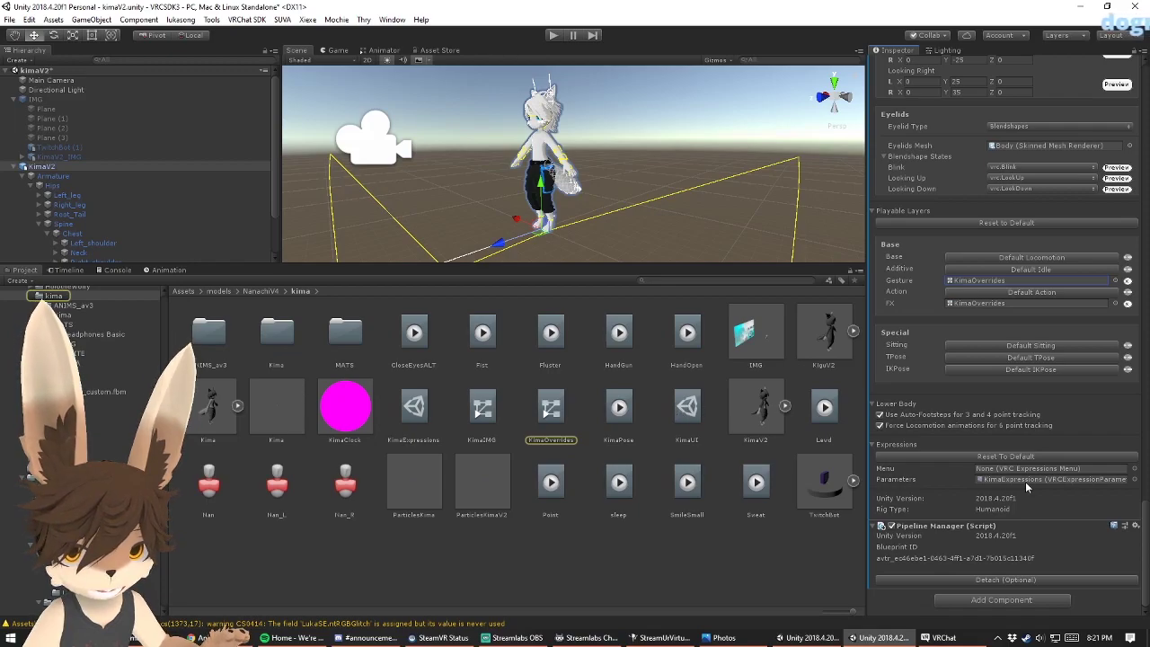
{"action": "left_click_drag", "start_coordinate": [690, 409], "coordinate": [1005, 469]}
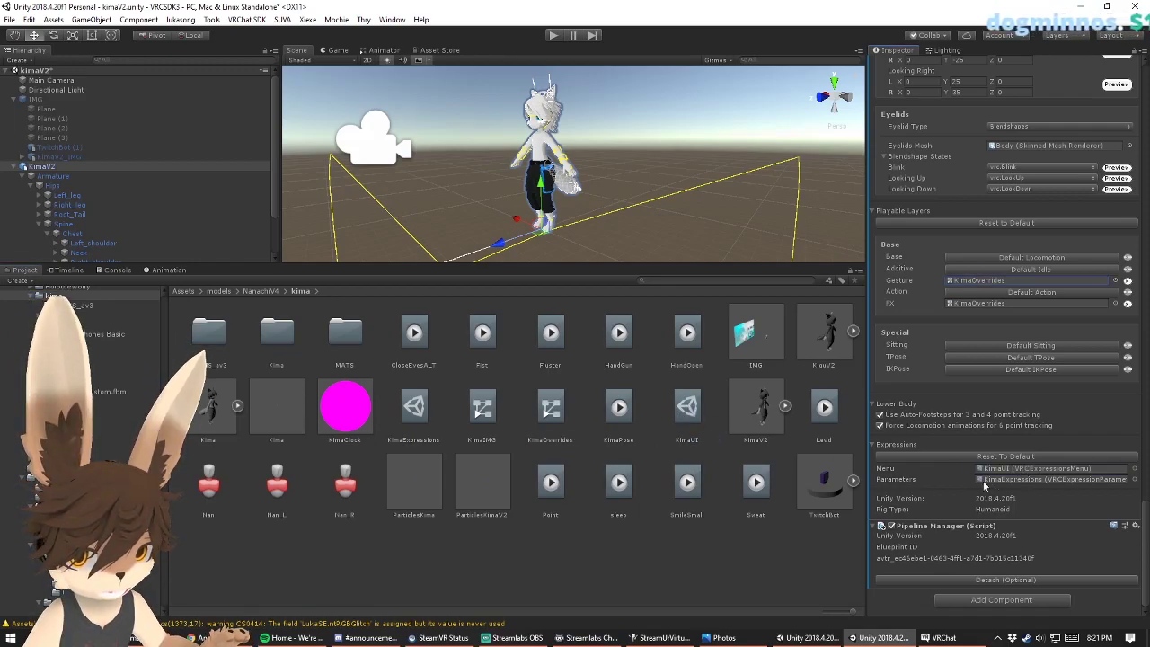
Step: Open the VRChat SDK control window and start a Build & Test of the KimaV2 avatar
{"action": "left_click", "coordinate": [246, 19]}
{"action": "left_click", "coordinate": [272, 50]}
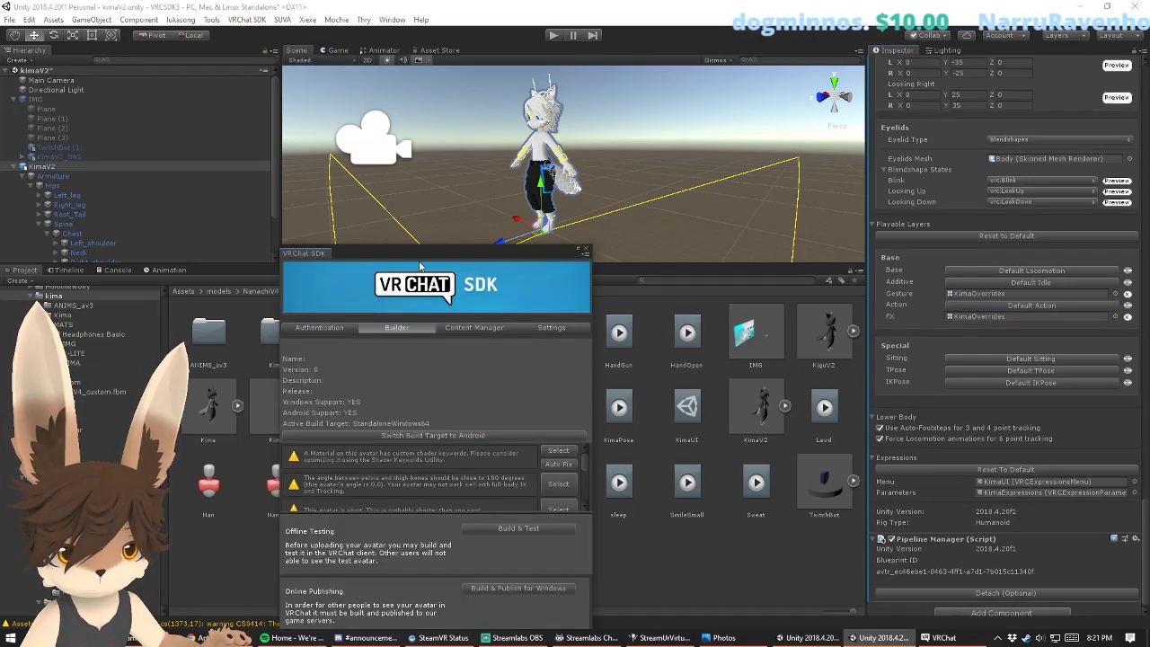
{"action": "left_click_drag", "start_coordinate": [414, 257], "coordinate": [482, 108]}
{"action": "left_click", "coordinate": [536, 382]}
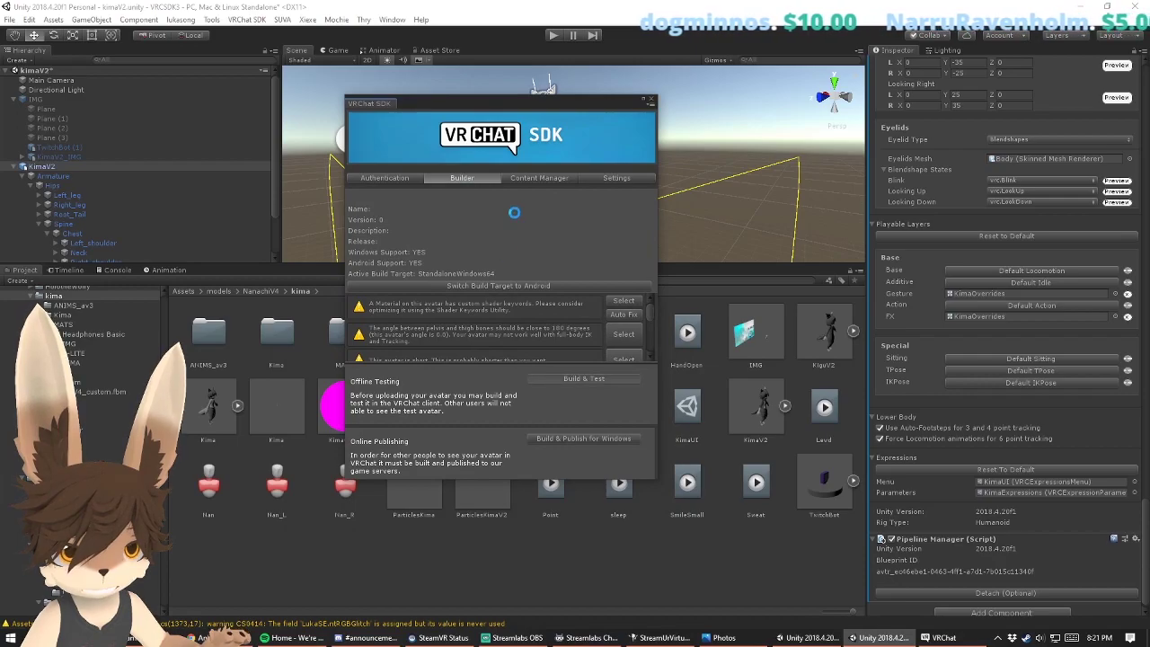
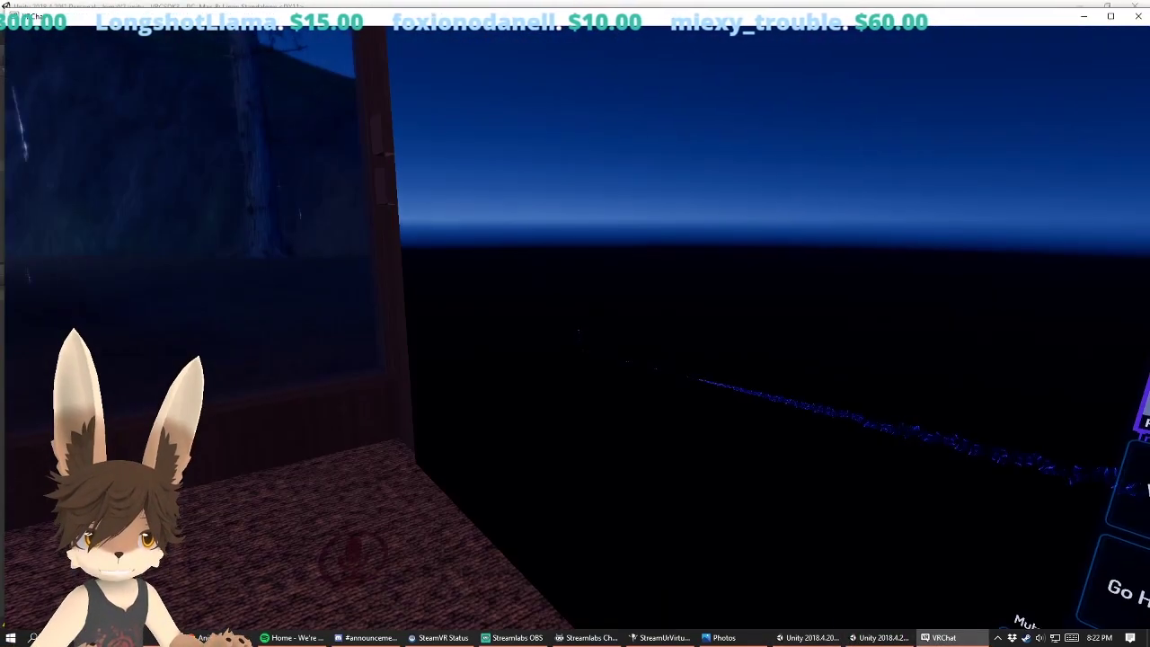
Step: In VRChat, change to the SDK: KimaV2 test avatar and walk up to its reflection
{"action": "key", "text": "Escape"}
{"action": "left_click", "coordinate": [586, 327]}
{"action": "left_click", "coordinate": [490, 364]}
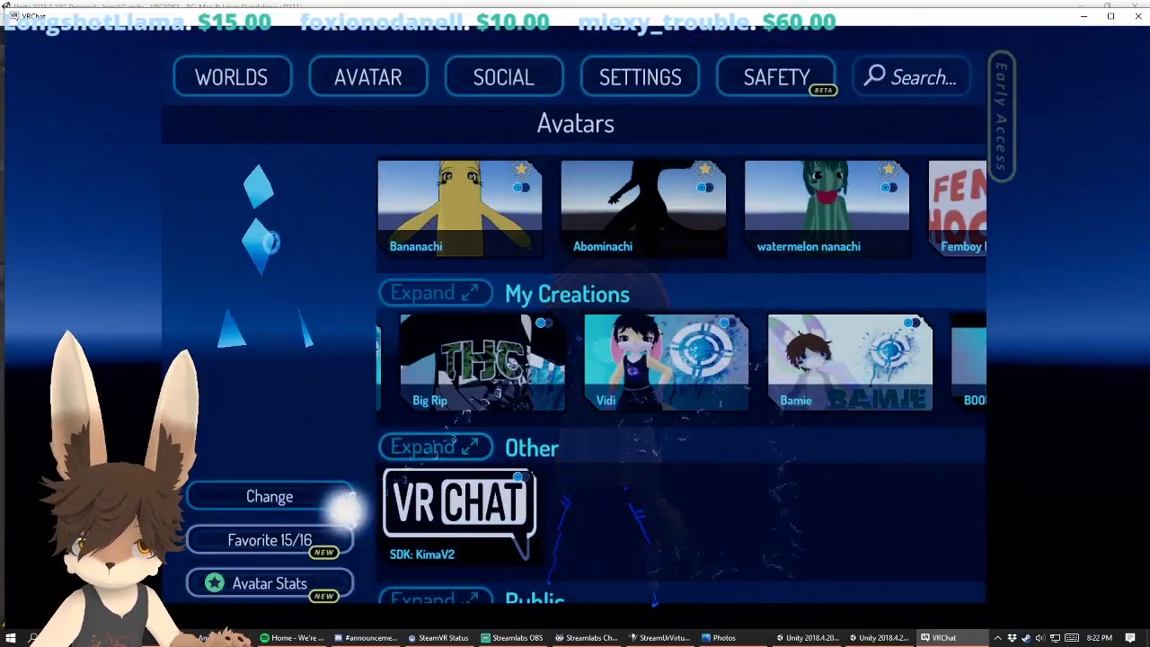
{"action": "left_click", "coordinate": [249, 494]}
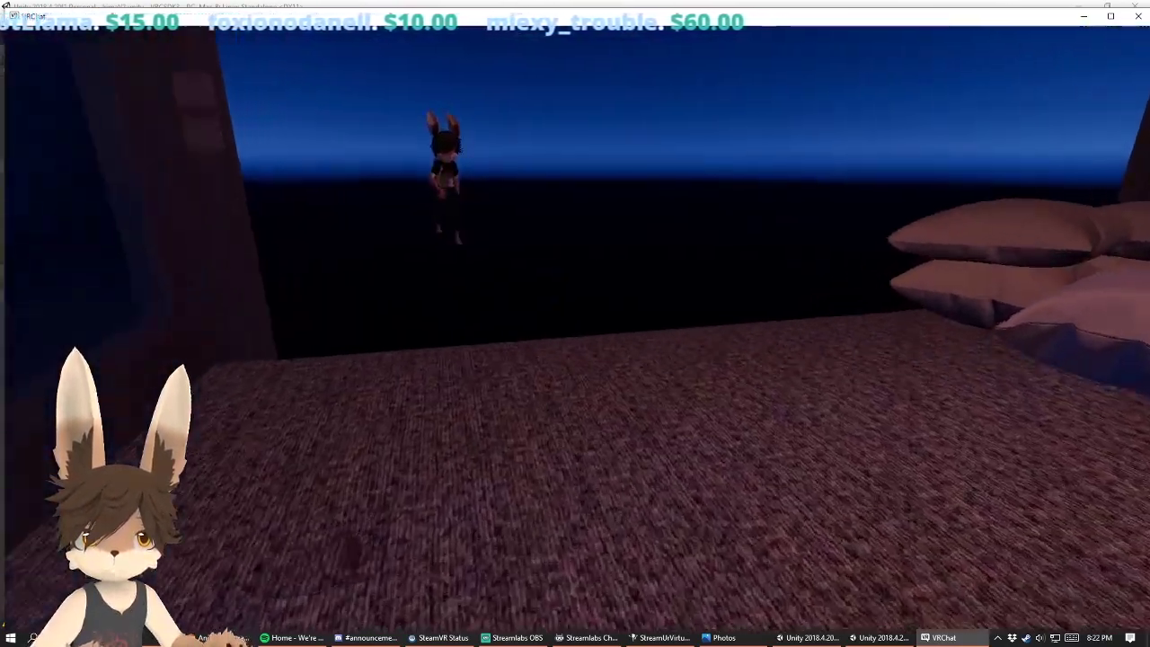
{"action": "key", "text": "Escape"}
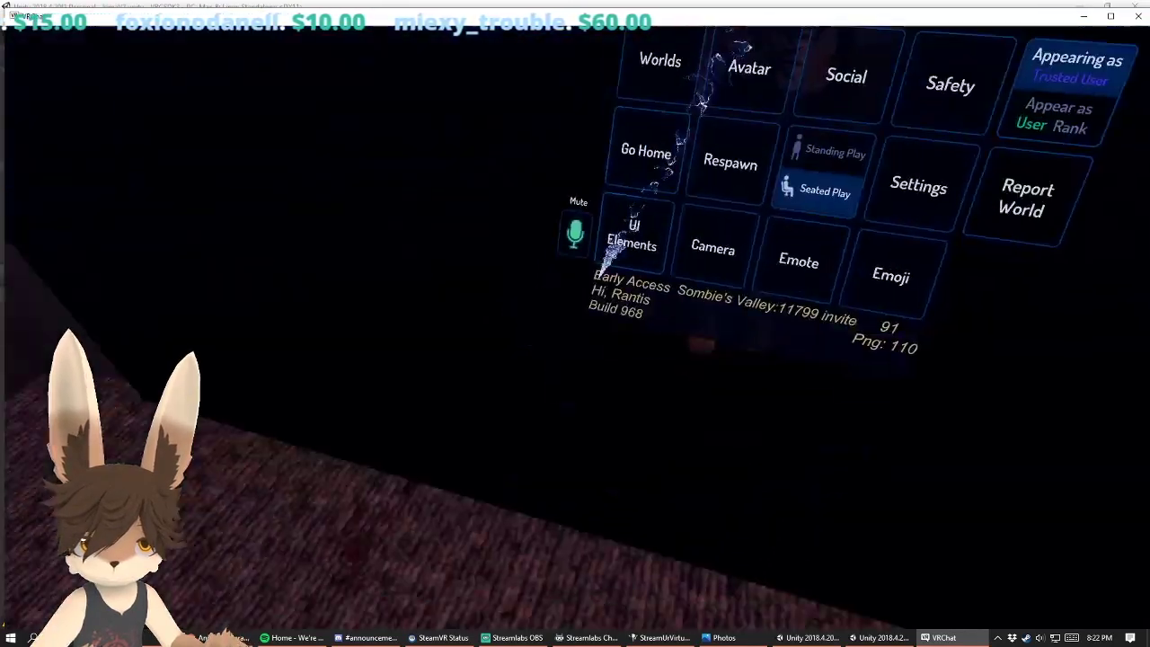
{"action": "key", "text": "Escape"}
{"action": "key", "text": "Escape"}
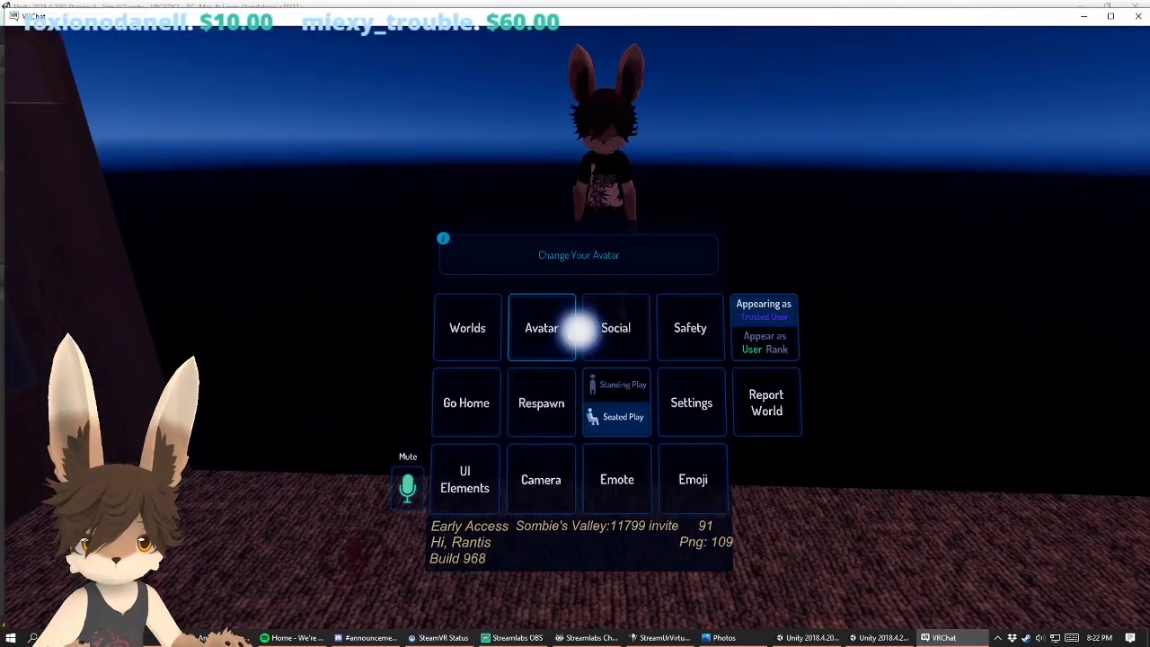
{"action": "left_click", "coordinate": [565, 326]}
{"action": "key", "text": "Escape"}
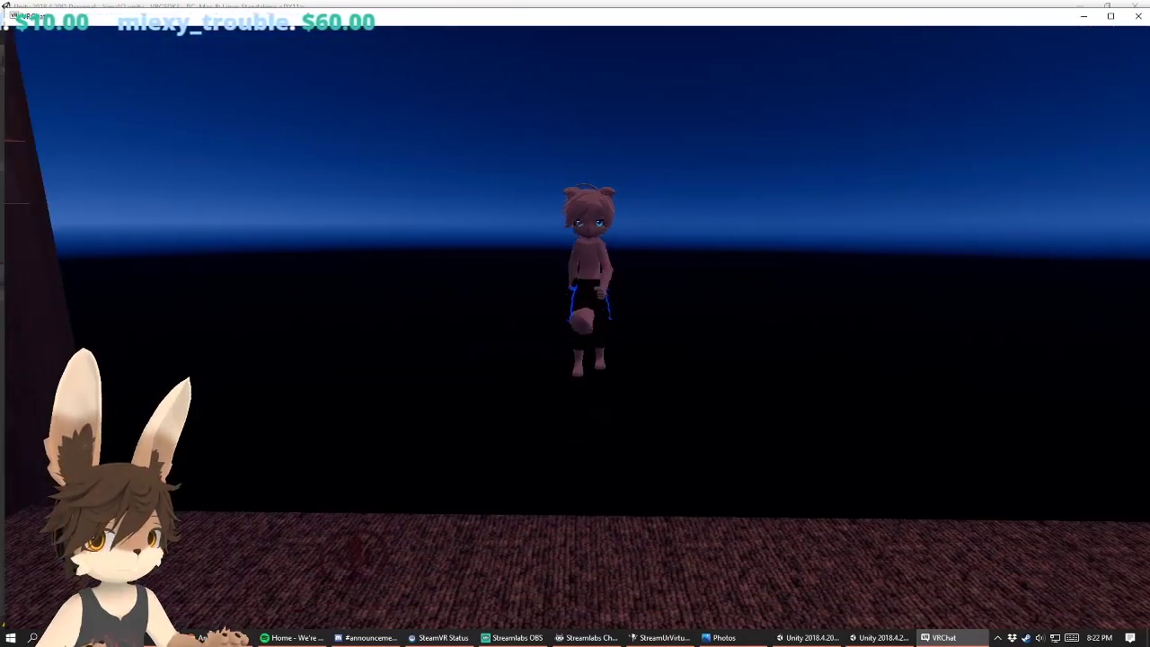
{"action": "key", "text": "w"}
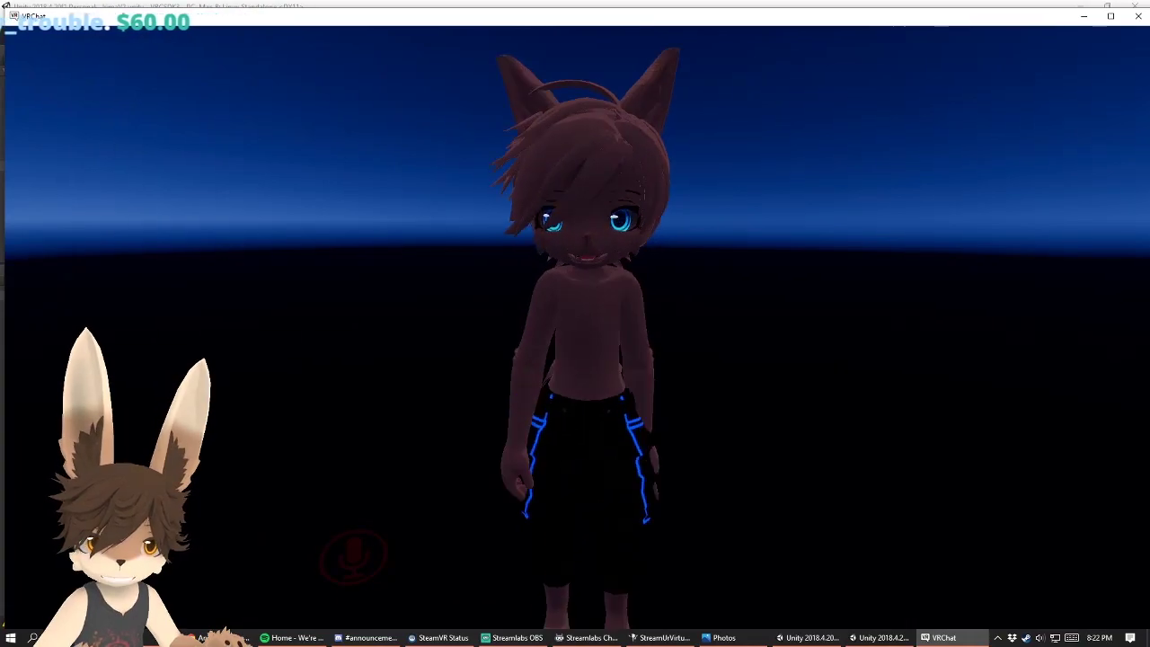
{"action": "key", "text": "Escape"}
{"action": "left_click", "coordinate": [579, 323]}
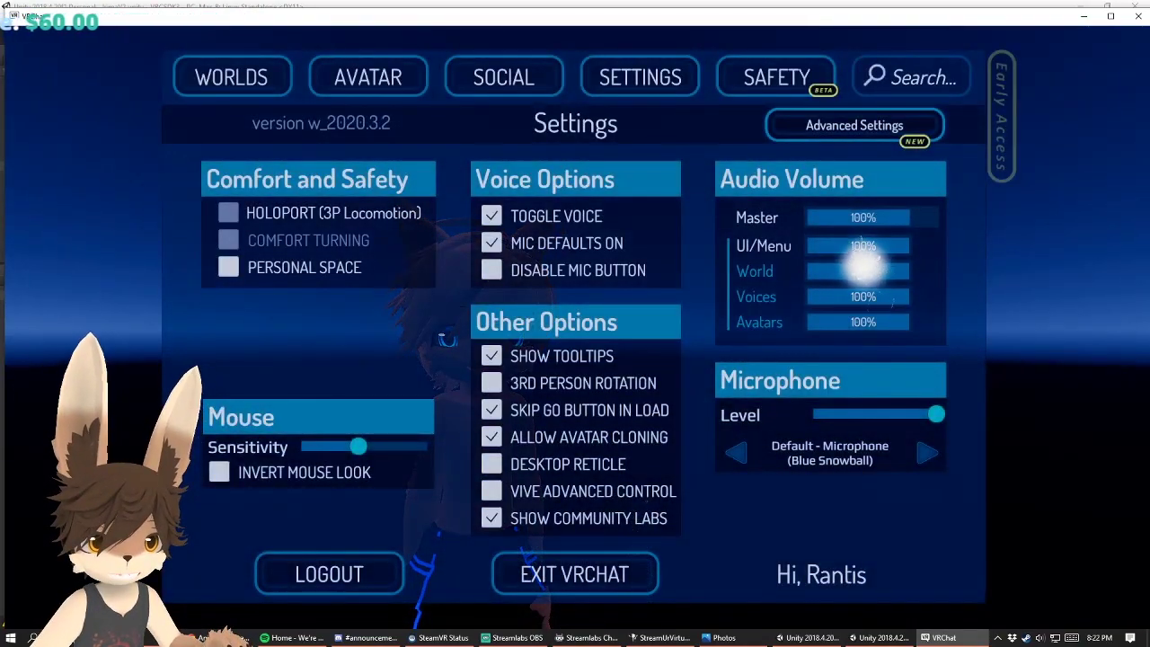
{"action": "key", "text": "Escape"}
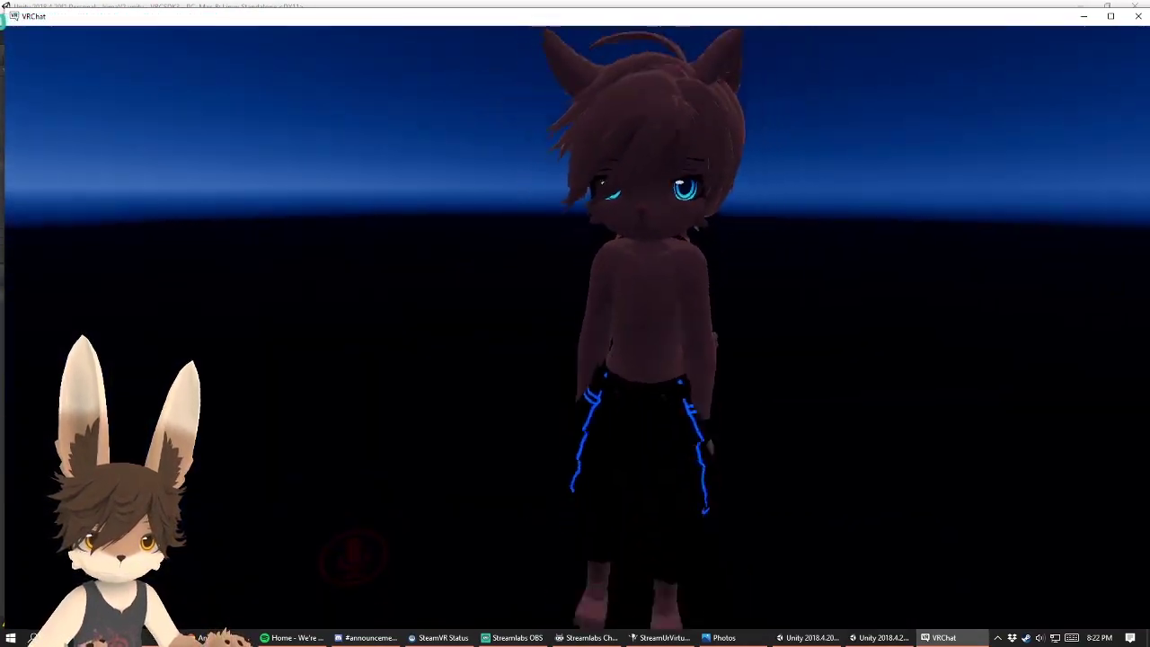
Step: Test the avatar's Pants expression by toggling it repeatedly, and close the expressions menu
{"action": "key", "text": "r"}
{"action": "left_click", "coordinate": [918, 188]}
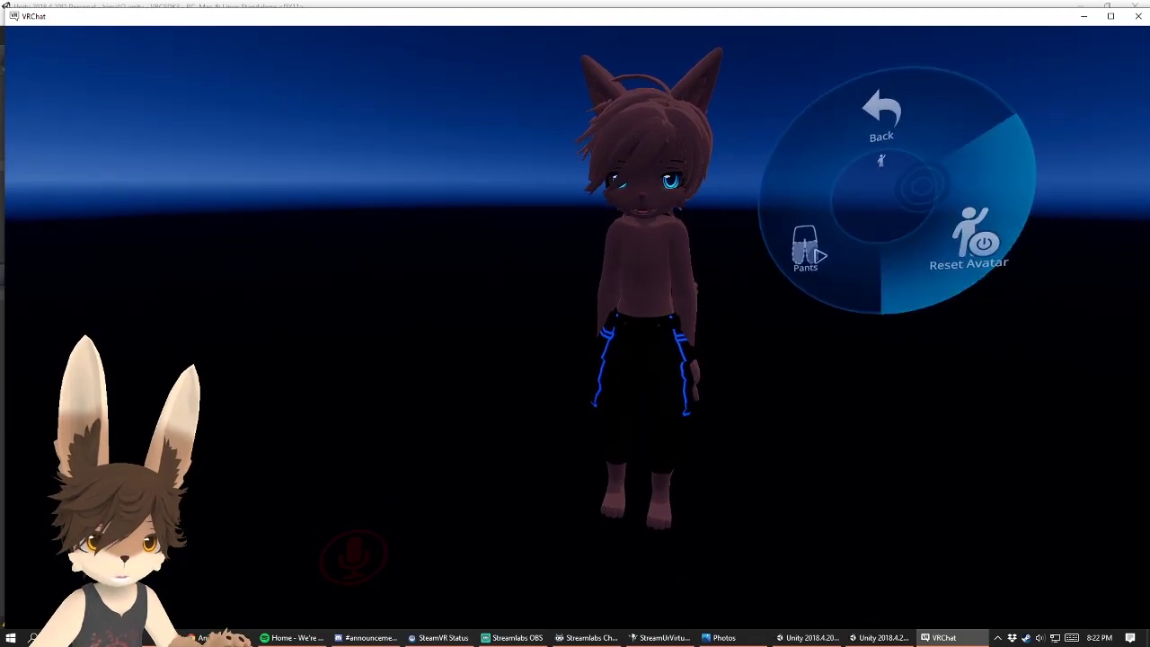
{"action": "left_click", "coordinate": [845, 213]}
{"action": "left_click", "coordinate": [806, 247]}
{"action": "left_click", "coordinate": [805, 247]}
{"action": "left_click", "coordinate": [806, 247]}
{"action": "left_click", "coordinate": [805, 247]}
{"action": "left_click", "coordinate": [805, 248]}
{"action": "left_click", "coordinate": [805, 247]}
{"action": "left_click", "coordinate": [805, 247]}
{"action": "left_click", "coordinate": [805, 247]}
{"action": "left_click", "coordinate": [805, 247]}
{"action": "left_click", "coordinate": [882, 117]}
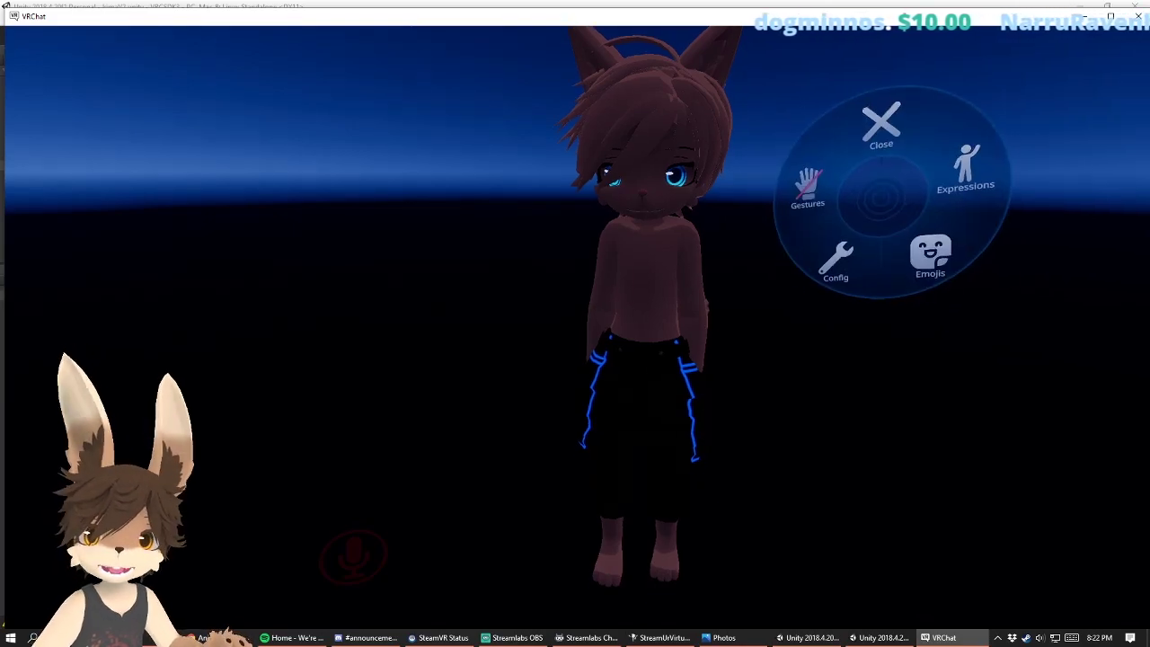
{"action": "left_click", "coordinate": [881, 117]}
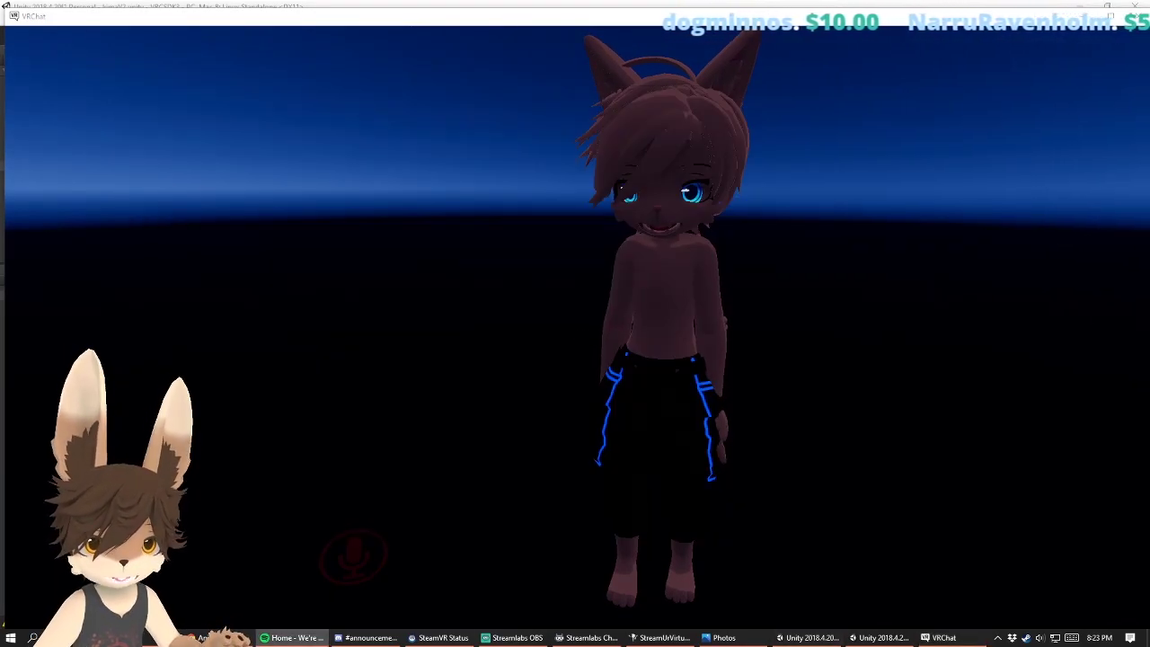
Step: Switch back to Unity, dismiss the build message and move the VRChat SDK window out of the way
{"action": "left_click", "coordinate": [880, 638]}
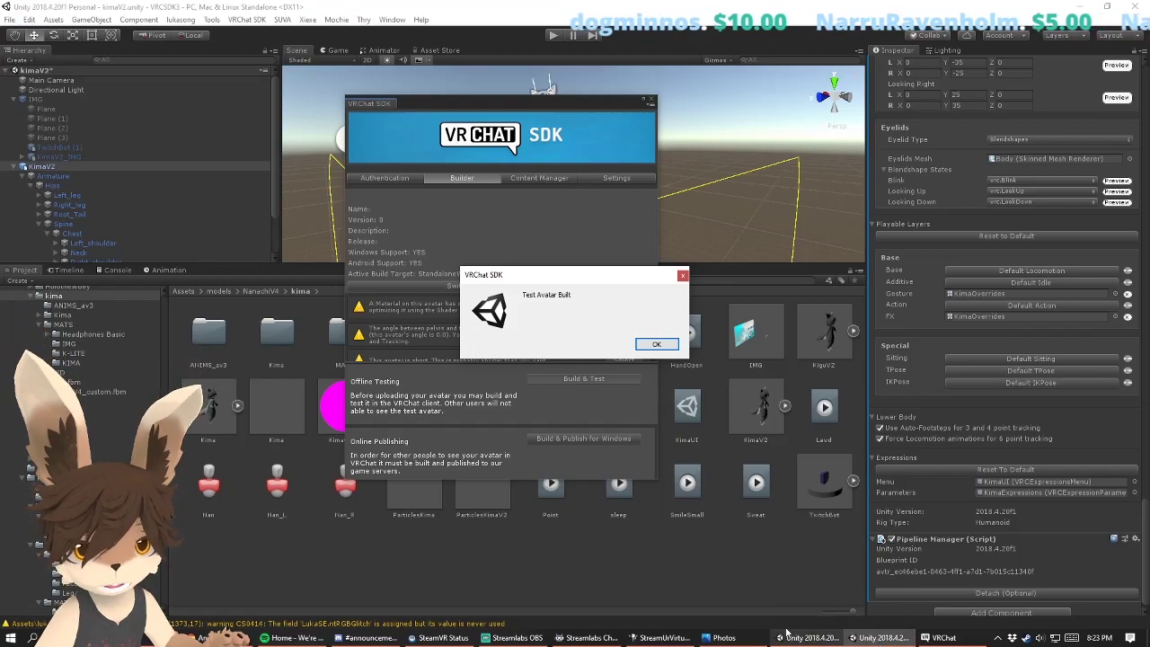
{"action": "left_click", "coordinate": [659, 341]}
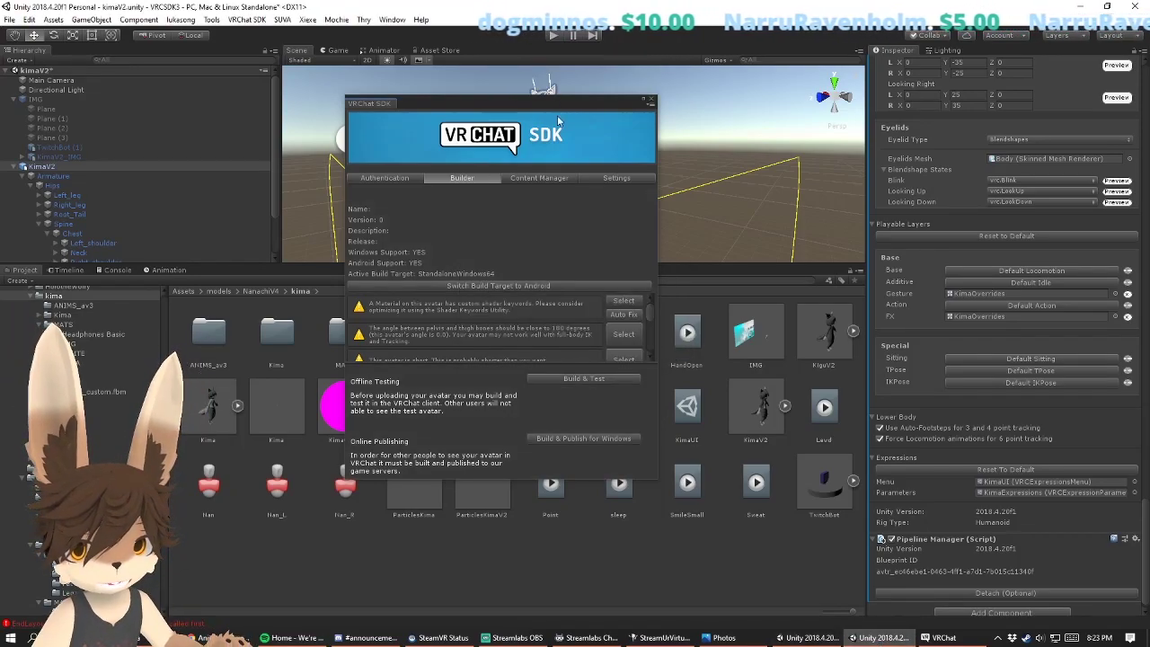
{"action": "left_click_drag", "start_coordinate": [572, 113], "coordinate": [1075, 517]}
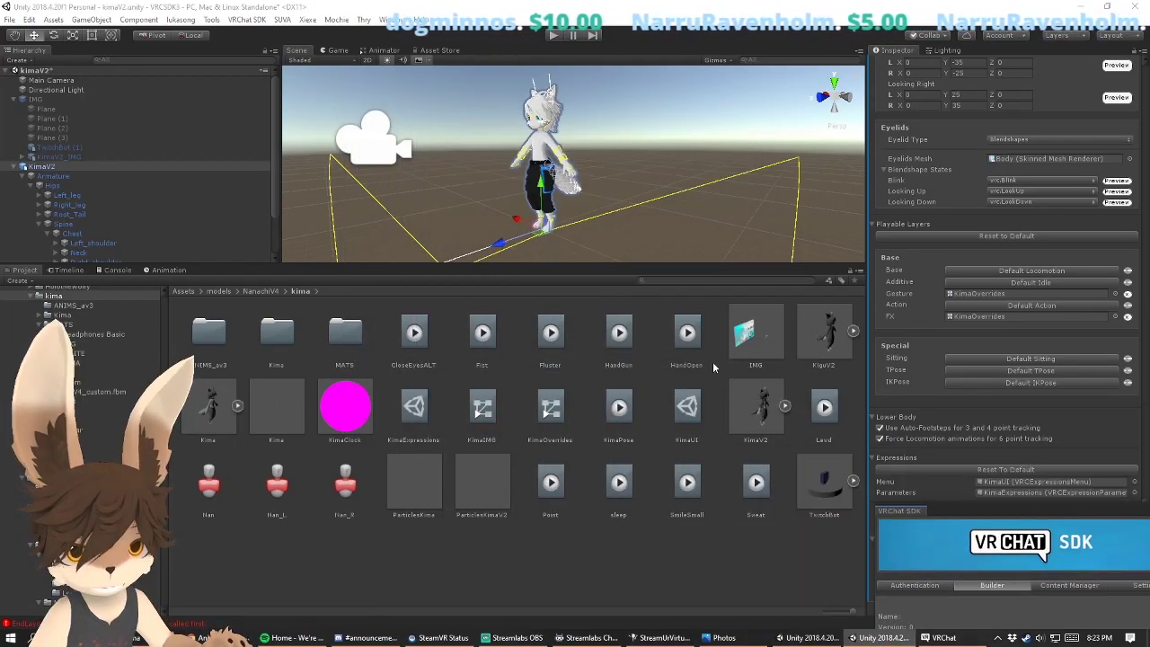
Step: Add a layer named Particles to the KimaOverrides controller and open its settings
{"action": "left_click", "coordinate": [416, 409]}
{"action": "double_click", "coordinate": [550, 409]}
{"action": "left_click", "coordinate": [478, 73]}
{"action": "type", "text": "Particles"}
{"action": "key", "text": "Return"}
{"action": "left_click", "coordinate": [478, 183]}
Step: Add an Int parameter named ParticlesInt to the KimaOverrides controller
{"action": "left_click", "coordinate": [337, 63]}
{"action": "left_click", "coordinate": [479, 72]}
{"action": "left_click", "coordinate": [495, 97]}
{"action": "type", "text": "ParticlesInt"}
{"action": "key", "text": "Return"}
{"action": "left_click", "coordinate": [298, 73]}
{"action": "left_click", "coordinate": [301, 63]}
Step: Place the ParticlesDisable and ParticlesEnable clips in the Particles layer and make a transition from Any State to each
{"action": "left_click", "coordinate": [414, 408]}
{"action": "left_click", "coordinate": [377, 184]}
{"action": "double_click", "coordinate": [209, 333]}
{"action": "left_click_drag", "start_coordinate": [483, 333], "coordinate": [681, 137]}
{"action": "right_click", "coordinate": [675, 139]}
{"action": "right_click", "coordinate": [532, 141]}
{"action": "left_click", "coordinate": [577, 148]}
{"action": "left_click", "coordinate": [661, 139]}
{"action": "left_click_drag", "start_coordinate": [551, 333], "coordinate": [660, 101]}
{"action": "right_click", "coordinate": [524, 137]}
{"action": "left_click", "coordinate": [568, 148]}
{"action": "left_click", "coordinate": [660, 101]}
Step: Add conditions to both Any State transitions in the Particles layer, using ParticlesInt with Equals
{"action": "left_click", "coordinate": [592, 122]}
{"action": "left_click", "coordinate": [1123, 322]}
{"action": "left_click", "coordinate": [1044, 311]}
{"action": "left_click", "coordinate": [603, 140]}
{"action": "left_click", "coordinate": [1122, 322]}
{"action": "left_click", "coordinate": [944, 310]}
{"action": "left_click", "coordinate": [916, 372]}
{"action": "left_click", "coordinate": [1045, 311]}
{"action": "left_click", "coordinate": [1045, 351]}
{"action": "left_click", "coordinate": [730, 180]}
{"action": "middle_click_drag", "start_coordinate": [674, 171], "coordinate": [646, 176]}
Step: Add a layer named Headphones to KimaOverrides and raise its weight to the maximum
{"action": "left_click", "coordinate": [478, 74]}
{"action": "type", "text": "Headphones"}
{"action": "key", "text": "Return"}
{"action": "left_click", "coordinate": [478, 207]}
{"action": "left_click_drag", "start_coordinate": [560, 208], "coordinate": [851, 241]}
{"action": "left_click", "coordinate": [755, 218]}
{"action": "middle_click_drag", "start_coordinate": [700, 211], "coordinate": [735, 193]}
Step: Place the Headphones_OFF and Headphones_ON clips in the Headphones layer and make a transition from Any State to each
{"action": "left_click_drag", "start_coordinate": [209, 332], "coordinate": [675, 189]}
{"action": "right_click", "coordinate": [557, 133]}
{"action": "left_click", "coordinate": [589, 142]}
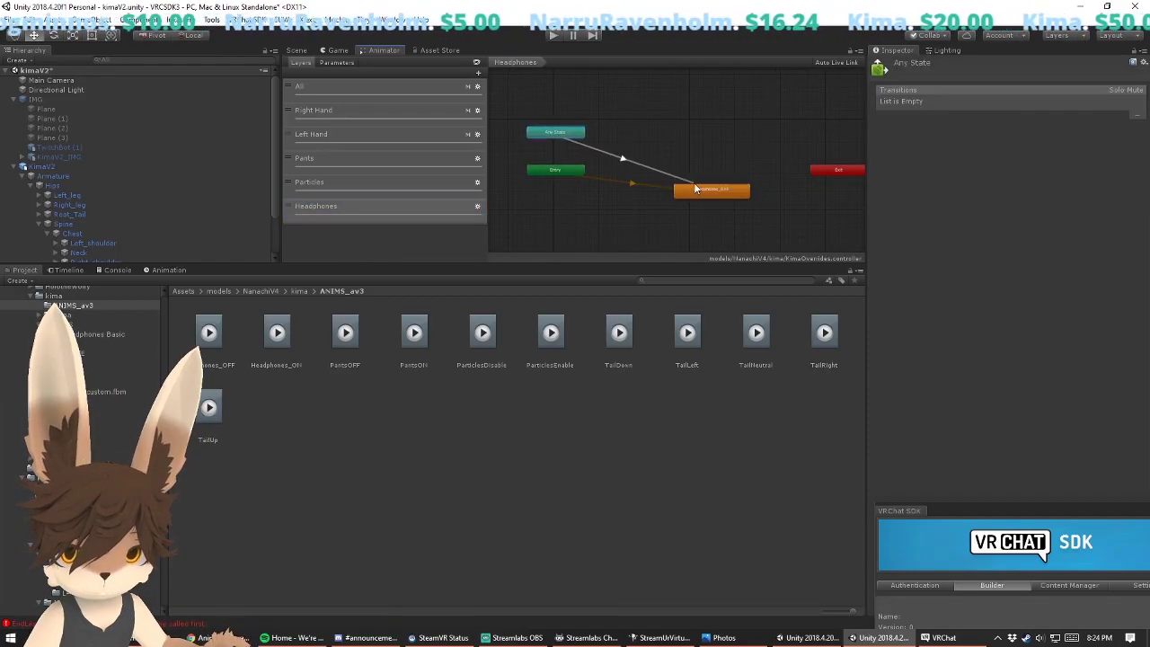
{"action": "left_click", "coordinate": [690, 187]}
{"action": "left_click_drag", "start_coordinate": [277, 333], "coordinate": [726, 92]}
{"action": "right_click", "coordinate": [549, 135]}
{"action": "left_click", "coordinate": [588, 144]}
{"action": "left_click", "coordinate": [737, 96]}
Step: Add an Int parameter named HeadphonesInt to the controller and copy its name
{"action": "left_click", "coordinate": [631, 163]}
{"action": "left_click", "coordinate": [478, 74]}
{"action": "left_click", "coordinate": [499, 100]}
{"action": "type", "text": "HeadphonesInt"}
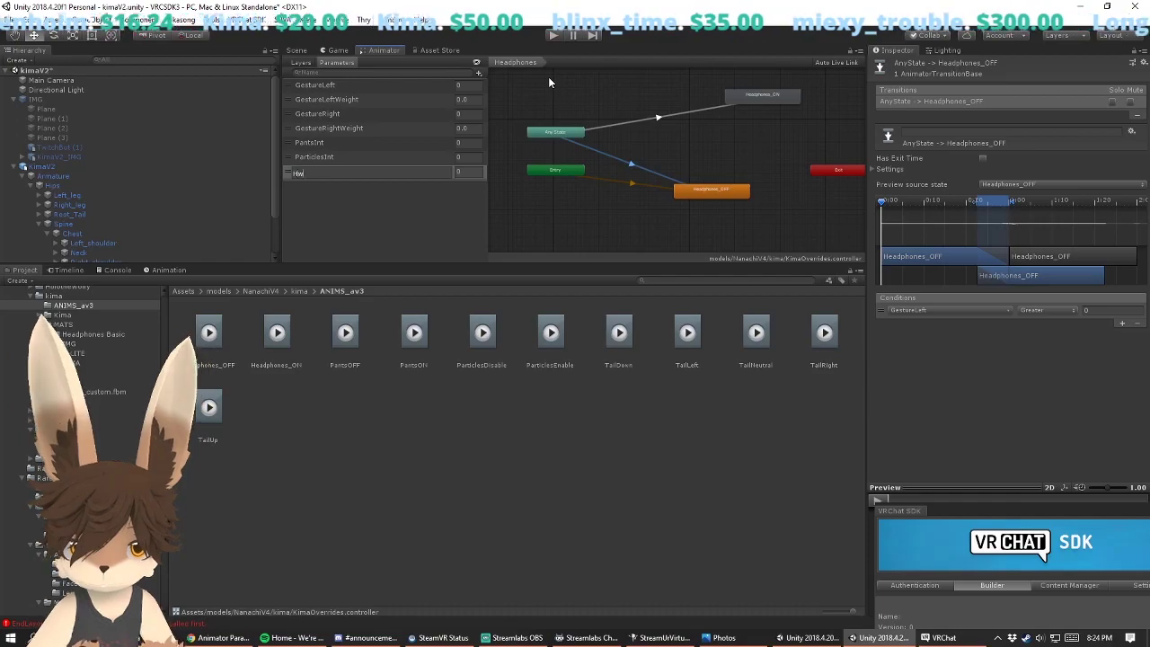
{"action": "key", "text": "ctrl+a"}
{"action": "key", "text": "ctrl+c"}
Step: Set the condition of the Any State to Headphones_OFF transition to HeadphonesInt Equals 0
{"action": "left_click", "coordinate": [301, 63]}
{"action": "left_click", "coordinate": [949, 310]}
{"action": "left_click", "coordinate": [963, 382]}
{"action": "left_click", "coordinate": [1047, 310]}
{"action": "left_click", "coordinate": [1048, 349]}
Step: Add the condition HeadphonesInt Equals 1 to the Any State to Headphones_ON transition
{"action": "left_click", "coordinate": [660, 117]}
{"action": "left_click", "coordinate": [1122, 323]}
{"action": "left_click", "coordinate": [952, 310]}
{"action": "left_click", "coordinate": [961, 384]}
{"action": "left_click", "coordinate": [1046, 352]}
{"action": "left_click", "coordinate": [1111, 310]}
{"action": "type", "text": "1"}
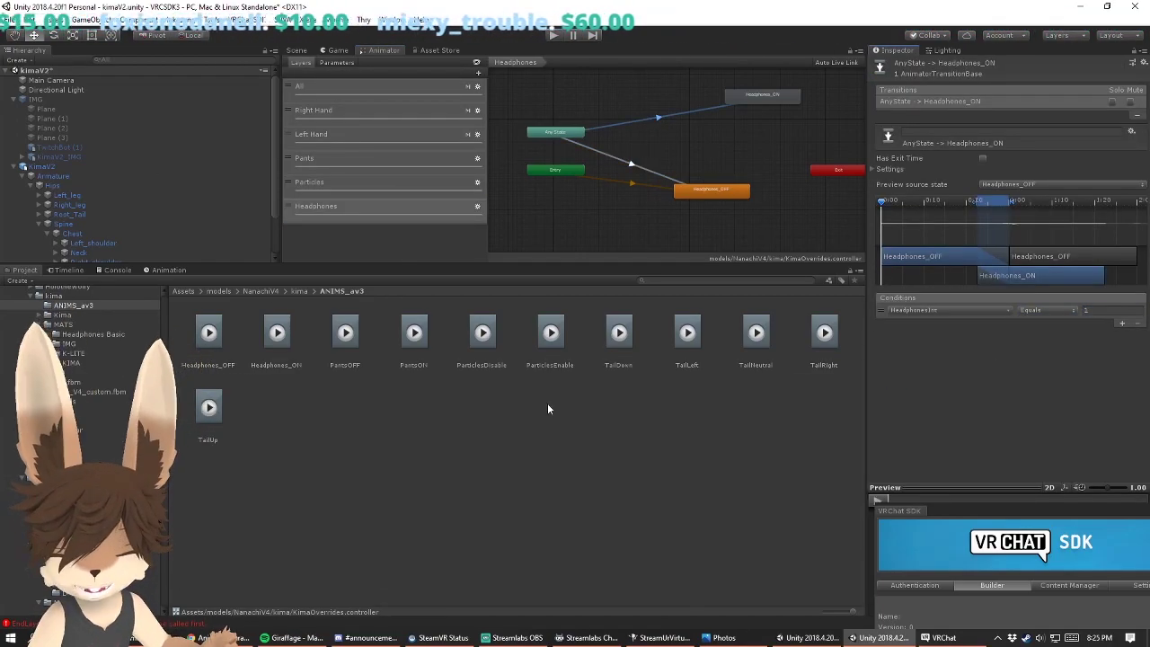
Step: Paste HeadphonesInt as the name of Parameter 6 in the KimaExpressions asset
{"action": "left_click", "coordinate": [299, 291]}
{"action": "left_click", "coordinate": [483, 409]}
{"action": "left_click", "coordinate": [415, 409]}
{"action": "left_click", "coordinate": [1010, 156]}
{"action": "key", "text": "ctrl+v"}
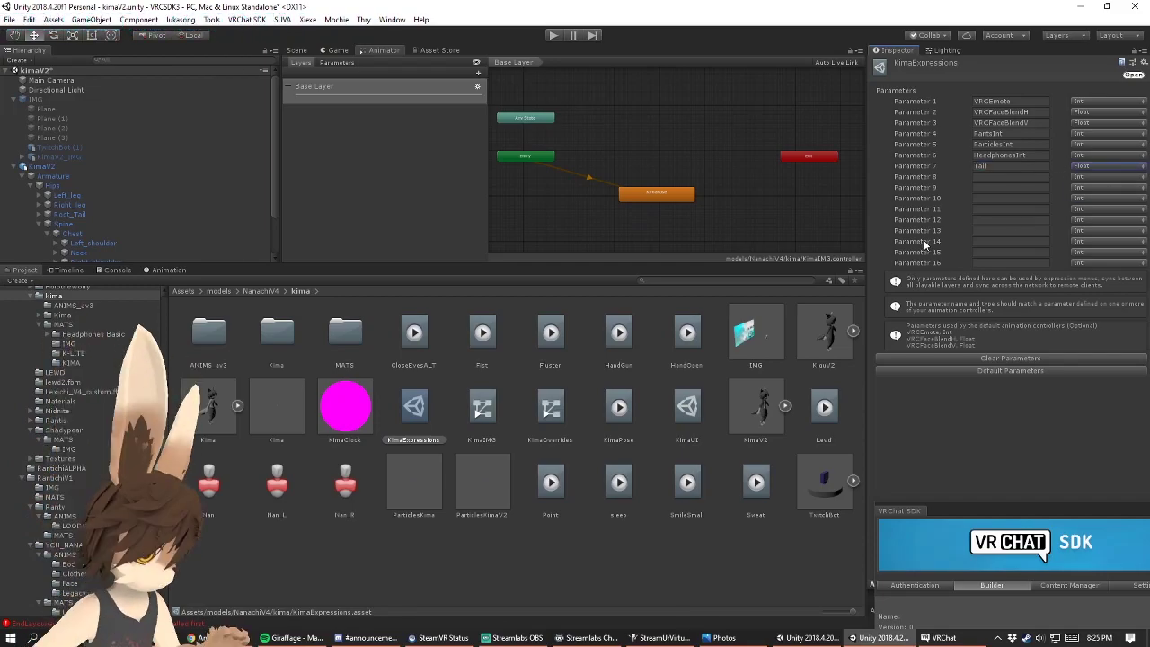
{"action": "left_click", "coordinate": [337, 63]}
{"action": "left_click", "coordinate": [301, 62]}
{"action": "left_click", "coordinate": [480, 422]}
{"action": "double_click", "coordinate": [208, 334]}
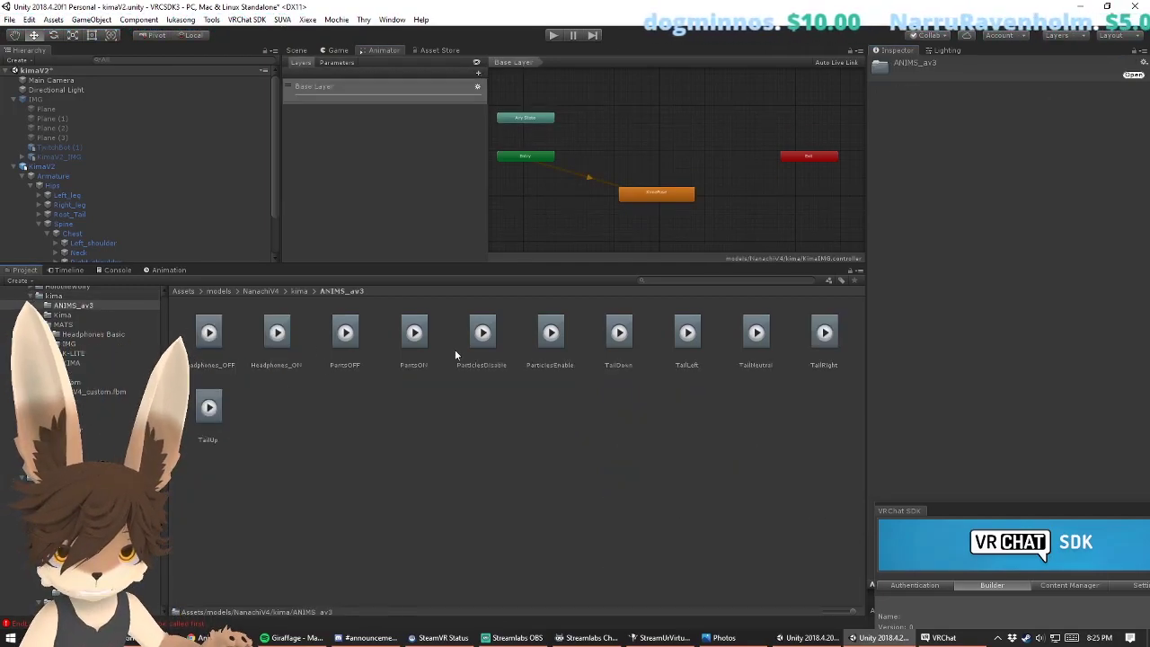
{"action": "left_click", "coordinate": [297, 49]}
{"action": "left_click", "coordinate": [301, 291]}
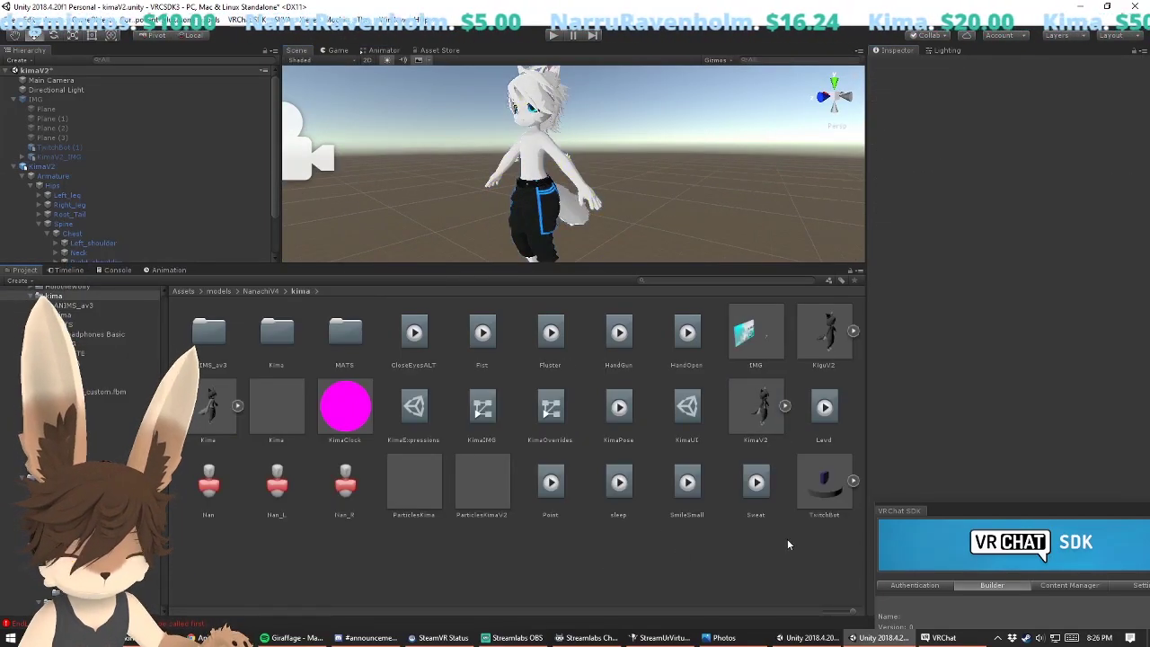
Step: Add a Toggle control named Particles to the KimaUI menu, driven by the ParticlesInt parameter
{"action": "left_click", "coordinate": [483, 407]}
{"action": "left_click", "coordinate": [688, 407]}
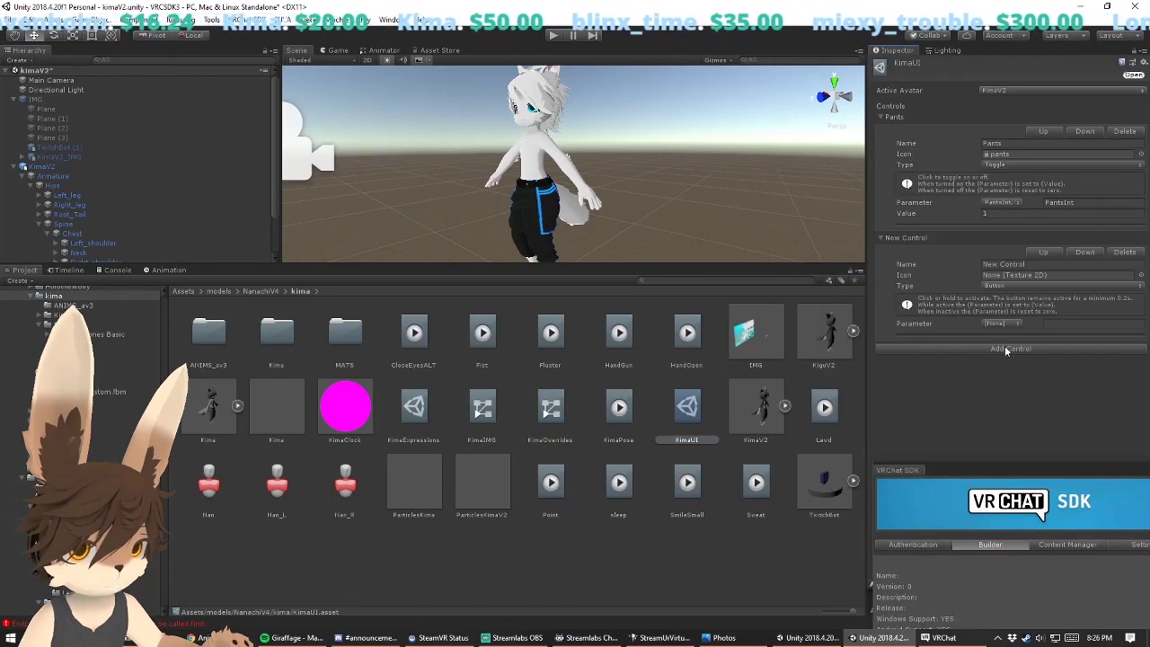
{"action": "left_click", "coordinate": [1011, 347]}
{"action": "left_click", "coordinate": [1009, 264]}
{"action": "type", "text": "Particles"}
{"action": "left_click", "coordinate": [1008, 286]}
{"action": "left_click", "coordinate": [1003, 323]}
Step: Add another Toggle control to the KimaUI menu, named Headphones and driven by the HeadphonesInt parameter
{"action": "left_click", "coordinate": [1011, 403]}
{"action": "left_click", "coordinate": [1011, 385]}
{"action": "type", "text": "Headphones"}
{"action": "left_click", "coordinate": [1060, 406]}
{"action": "left_click", "coordinate": [1033, 432]}
{"action": "left_click", "coordinate": [1002, 444]}
{"action": "left_click", "coordinate": [1010, 465]}
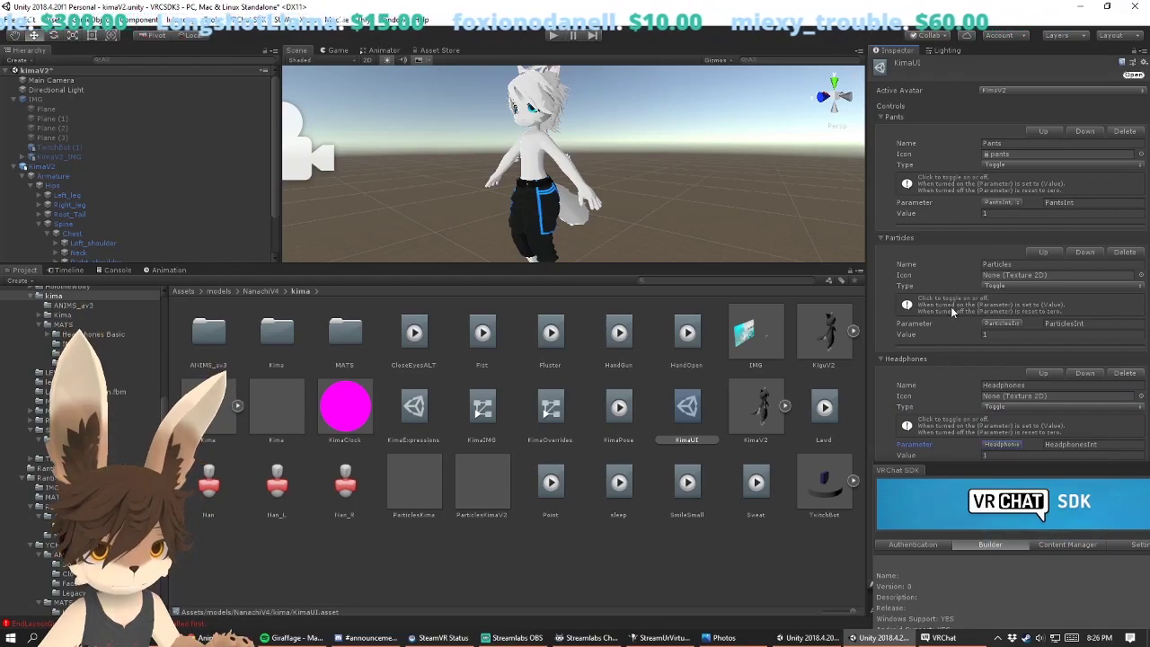
{"action": "left_click", "coordinate": [931, 383]}
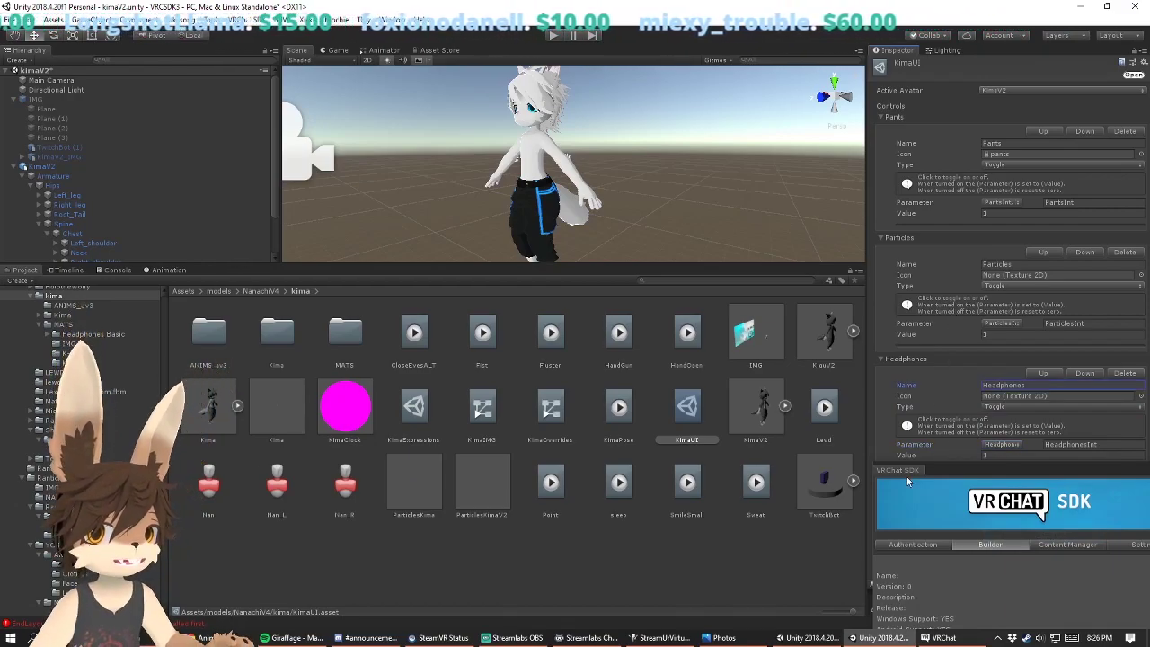
{"action": "left_click", "coordinate": [666, 576]}
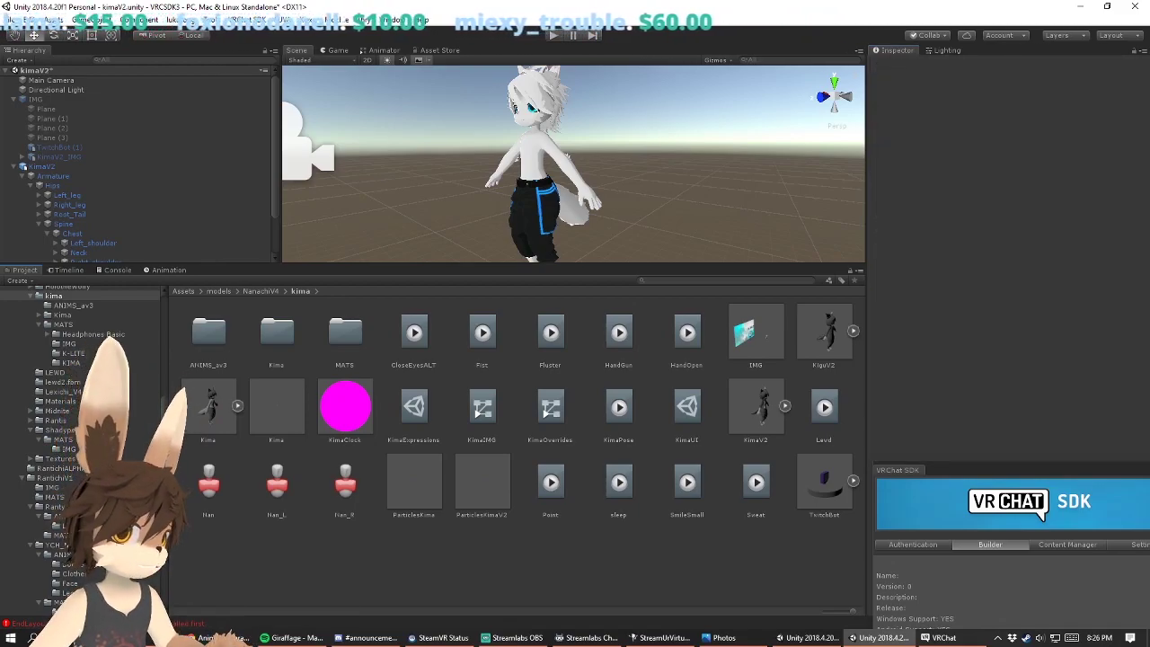
{"action": "key", "text": "alt+Tab"}
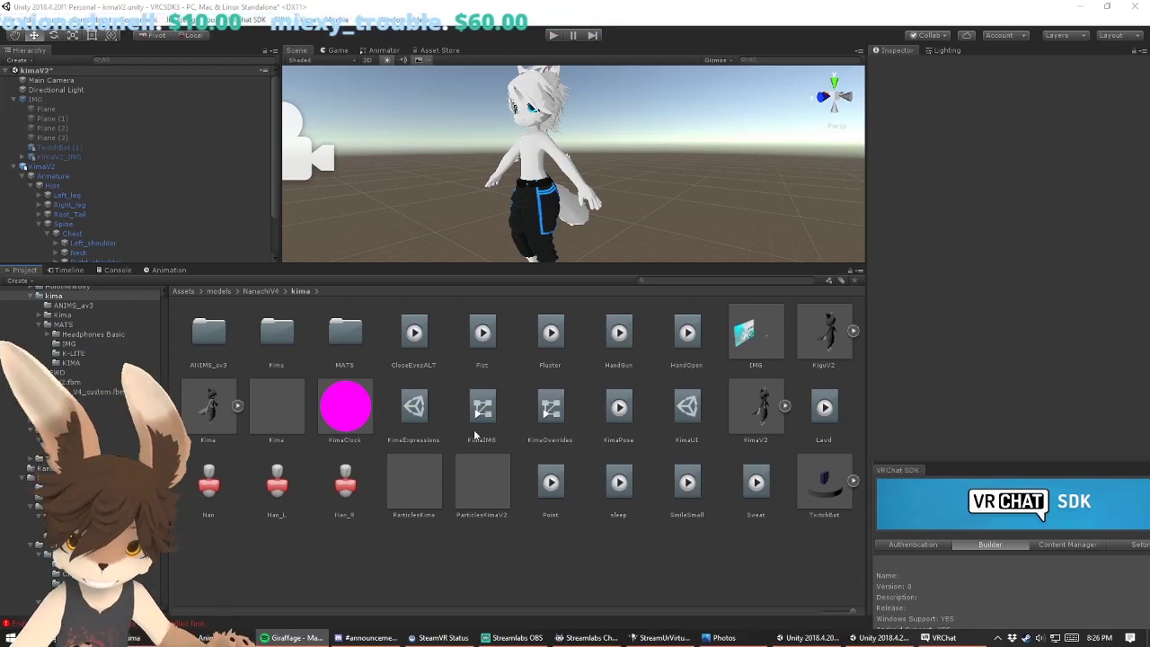
{"action": "left_click", "coordinate": [567, 600]}
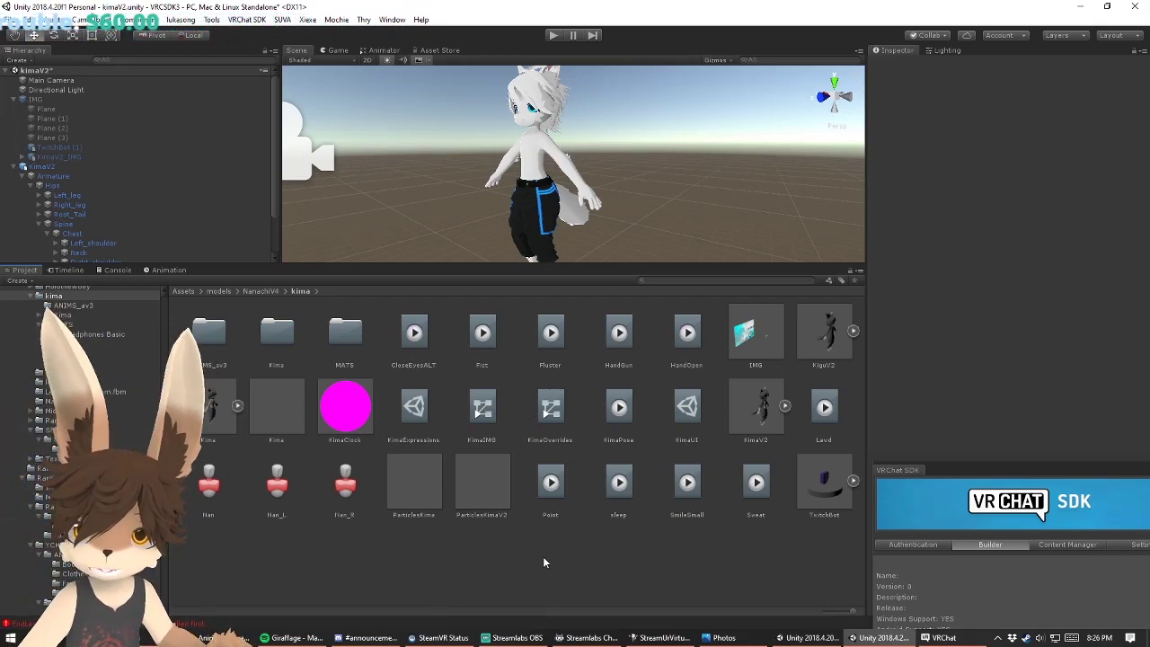
Step: Review the name and type of Parameter 7 in the KimaExpressions asset
{"action": "left_click", "coordinate": [422, 412]}
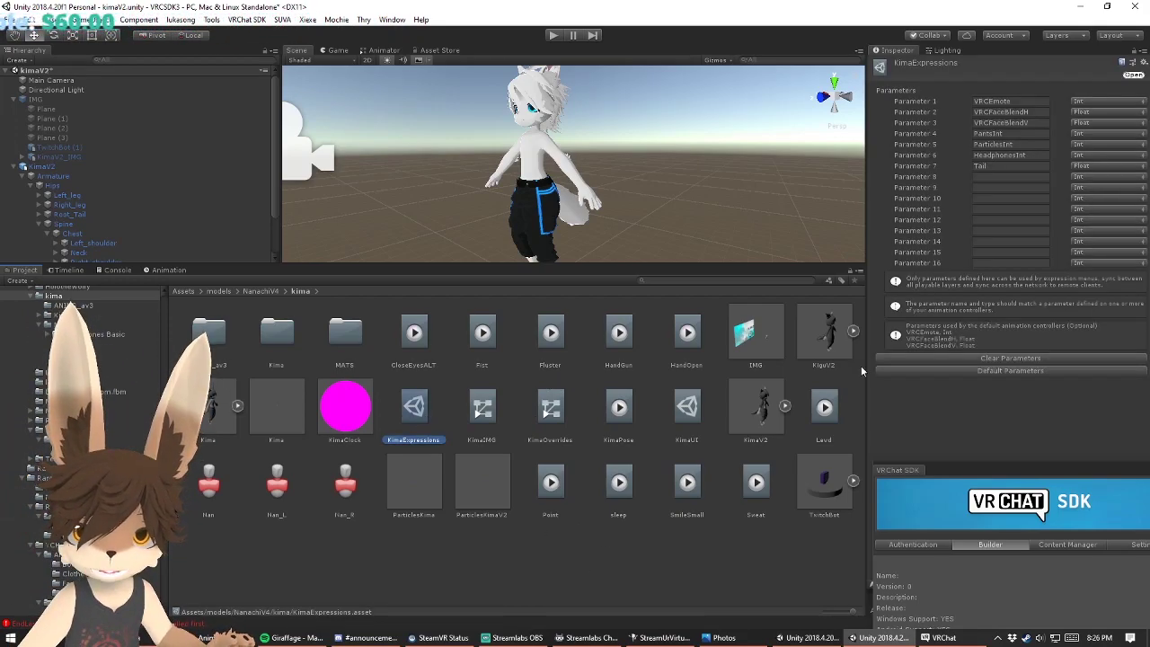
{"action": "left_click", "coordinate": [973, 166]}
{"action": "left_click", "coordinate": [1094, 169]}
{"action": "left_click", "coordinate": [1027, 166]}
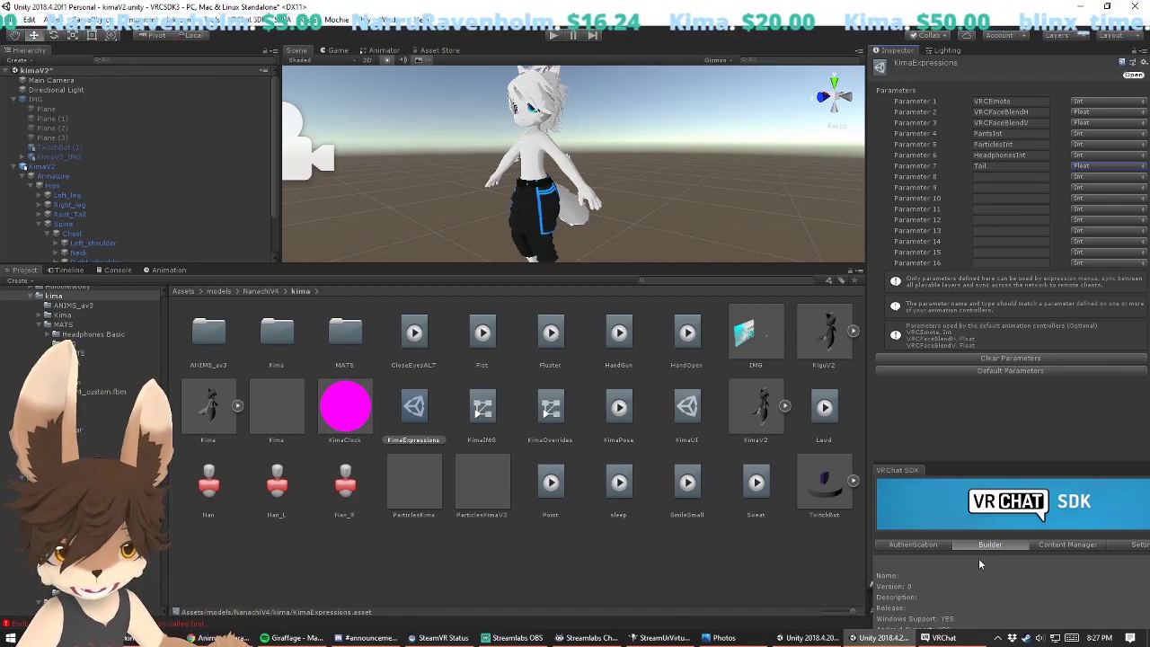
Step: Detach the VRChat SDK window from the layout and show the KimaOverrides controller's layers in an enlarged Animator view
{"action": "left_click_drag", "start_coordinate": [994, 474], "coordinate": [962, 440]}
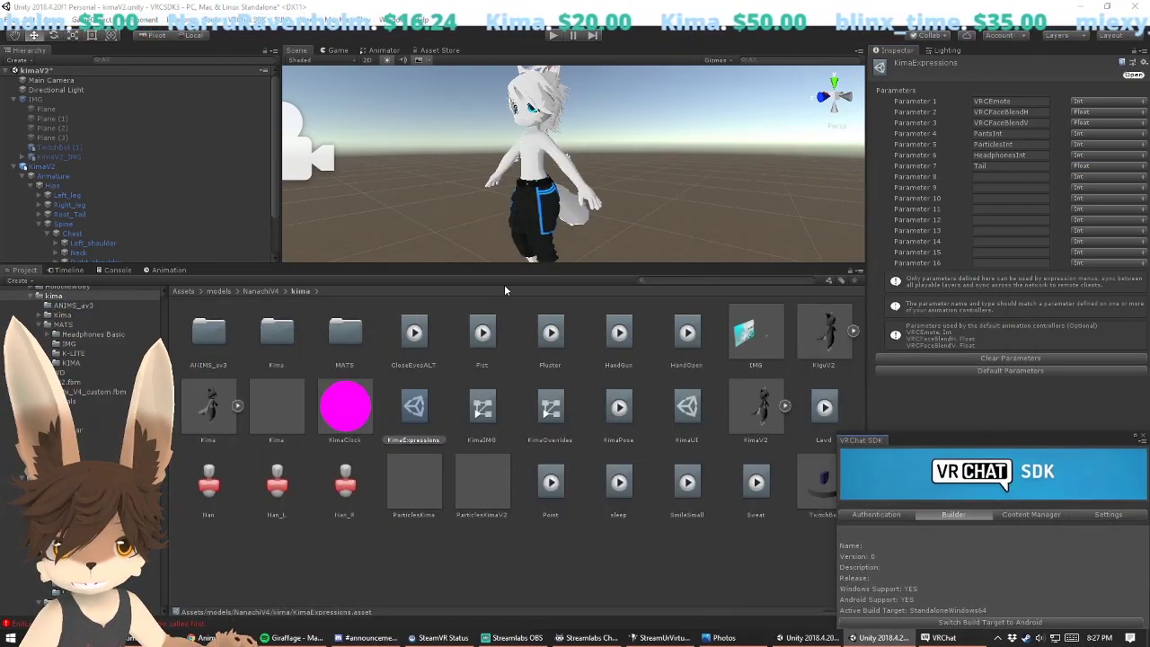
{"action": "left_click_drag", "start_coordinate": [514, 261], "coordinate": [516, 238]}
{"action": "left_click", "coordinate": [686, 382]}
{"action": "left_click", "coordinate": [603, 369]}
{"action": "left_click", "coordinate": [554, 381]}
{"action": "left_click", "coordinate": [600, 503]}
{"action": "double_click", "coordinate": [551, 382]}
{"action": "left_click_drag", "start_coordinate": [539, 240], "coordinate": [550, 387]}
{"action": "left_click", "coordinate": [301, 62]}
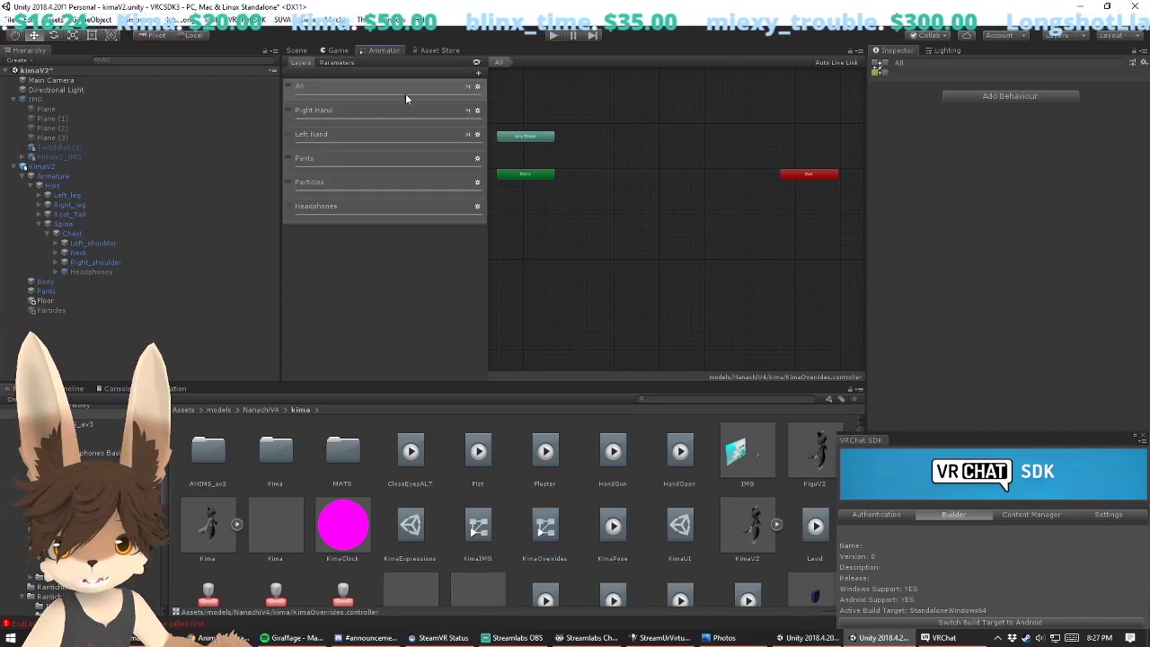
Step: Add a layer named TailWiggle to the KimaOverrides controller and raise its weight
{"action": "left_click", "coordinate": [478, 72]}
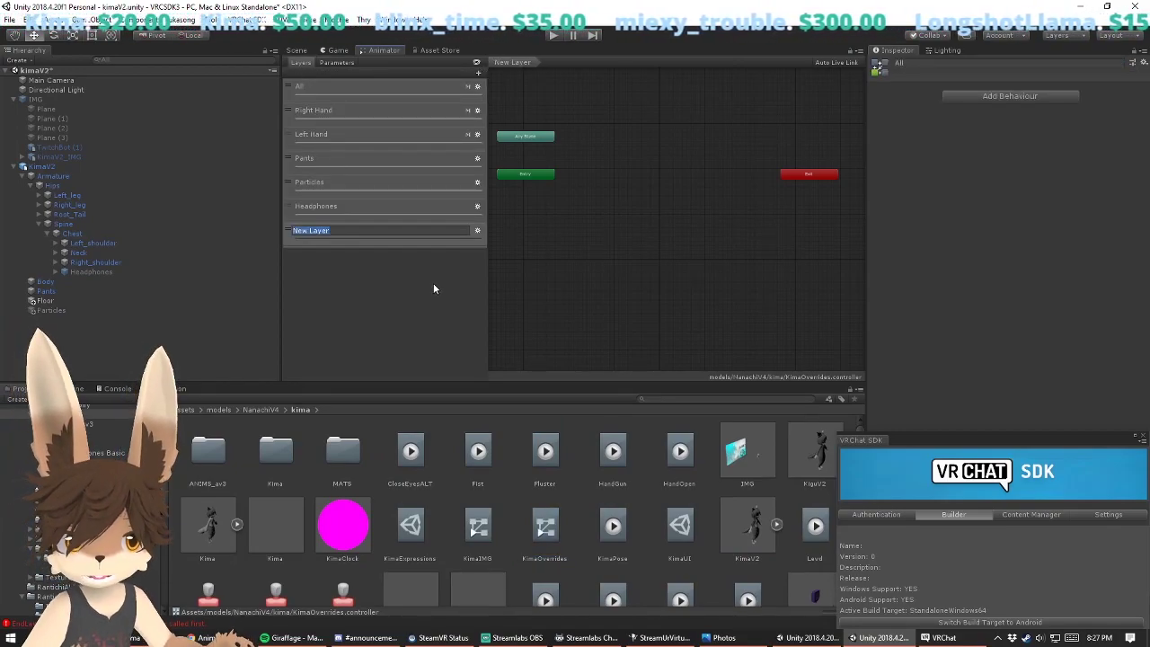
{"action": "type", "text": "TailW"}
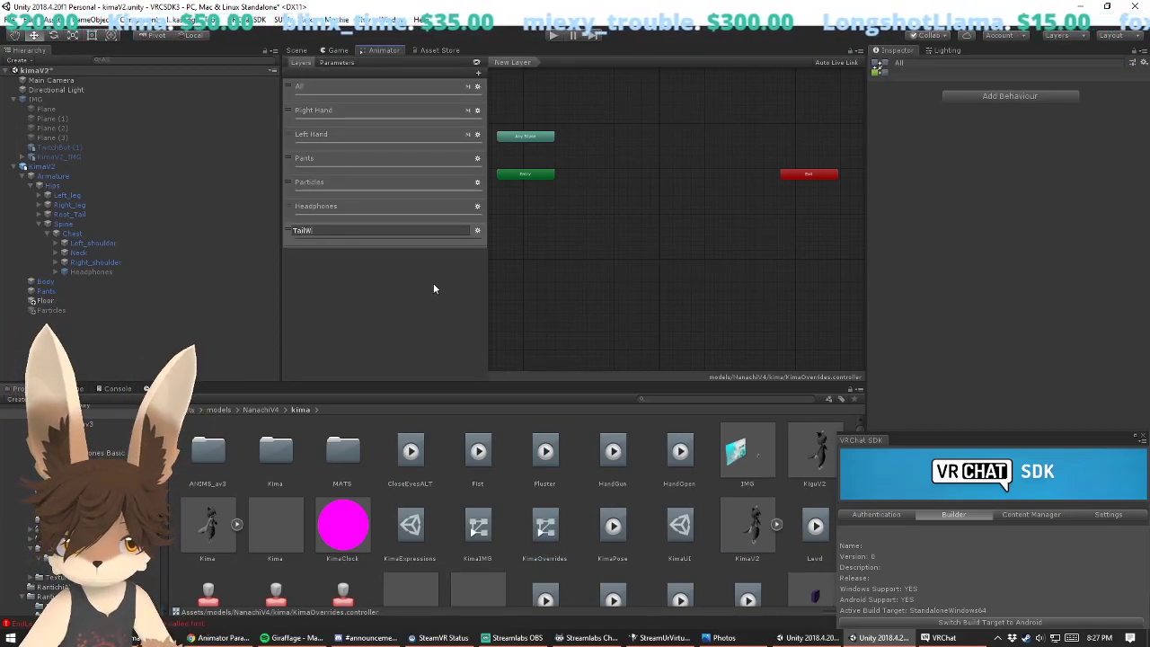
{"action": "type", "text": "iggle"}
{"action": "key", "text": "Return"}
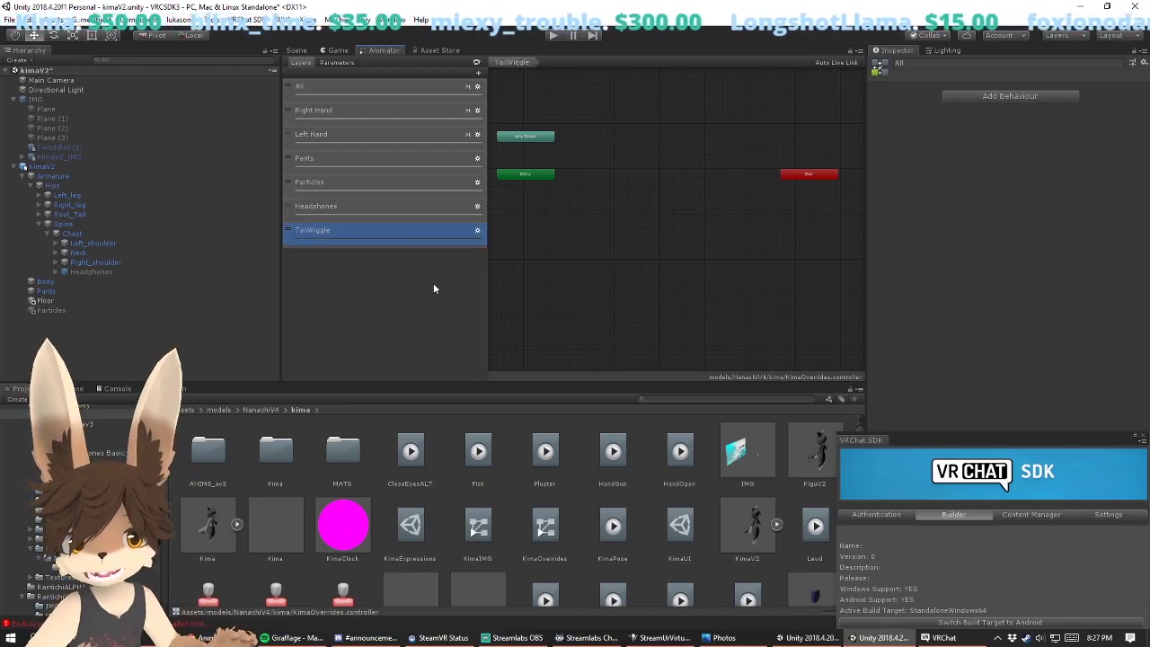
{"action": "left_click", "coordinate": [477, 230]}
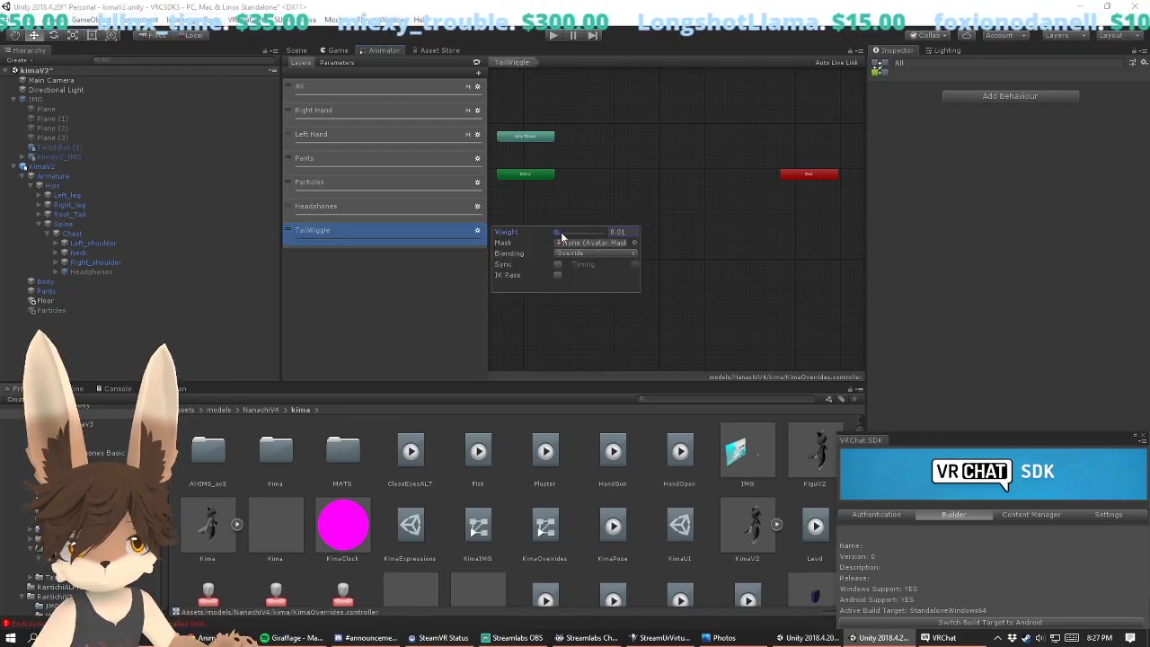
Step: Enlarge the asset browser, move the VRChat SDK window aside and clear Parameter 7's name in the KimaExpressions asset
{"action": "left_click", "coordinate": [337, 63]}
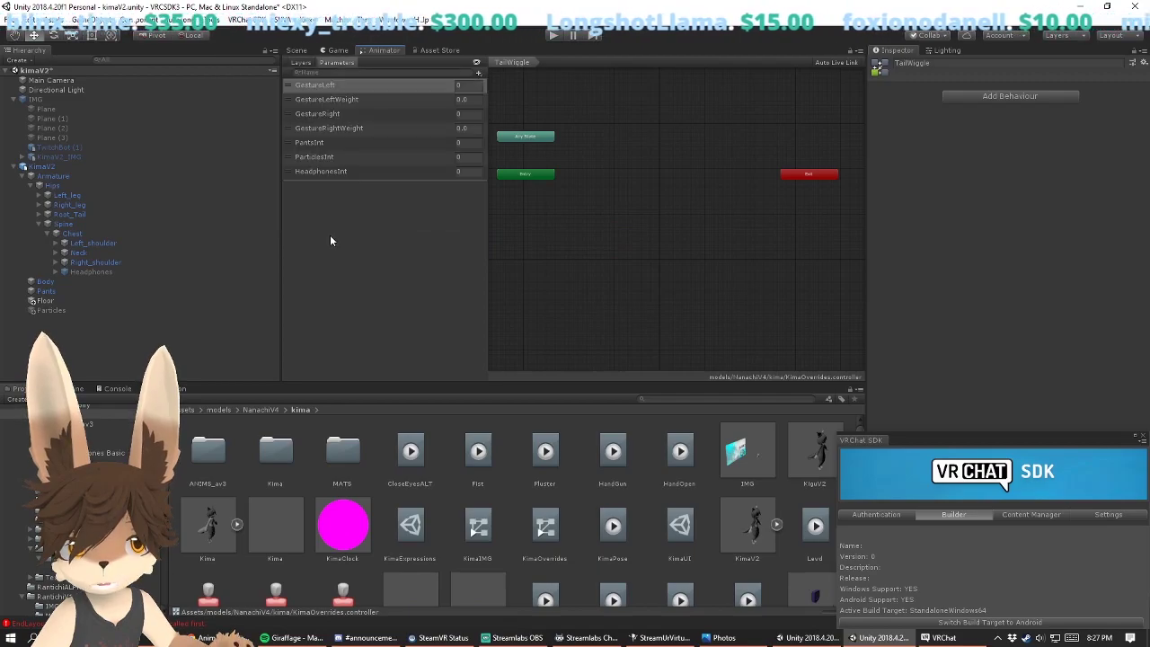
{"action": "left_click_drag", "start_coordinate": [576, 385], "coordinate": [584, 311]}
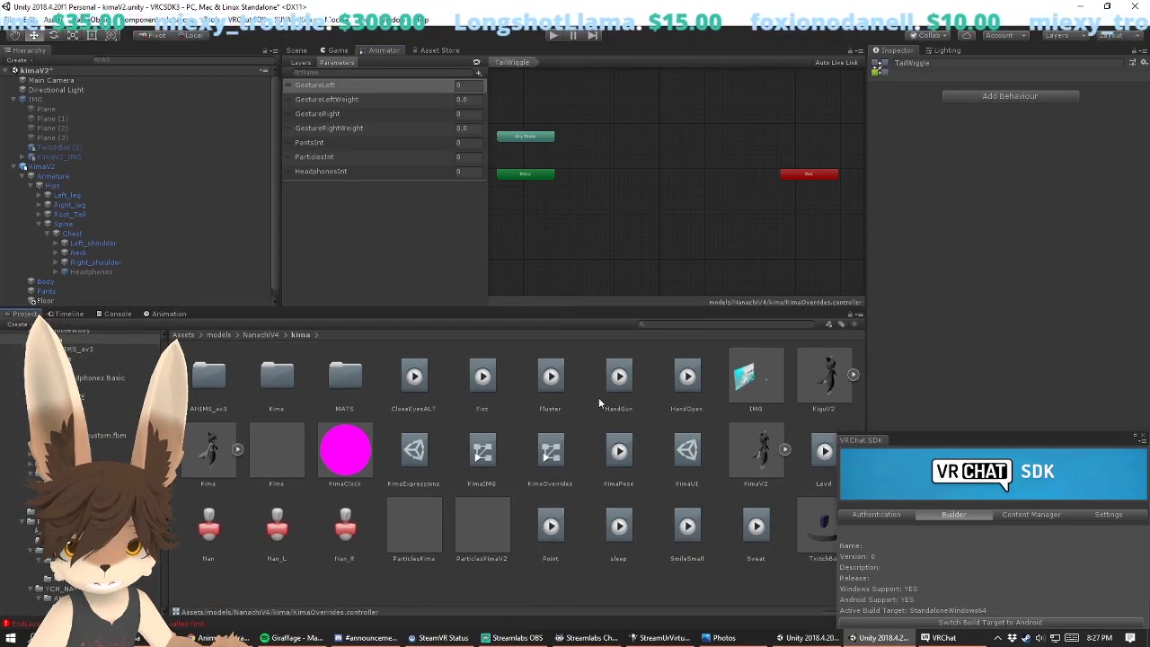
{"action": "left_click_drag", "start_coordinate": [906, 438], "coordinate": [979, 488]}
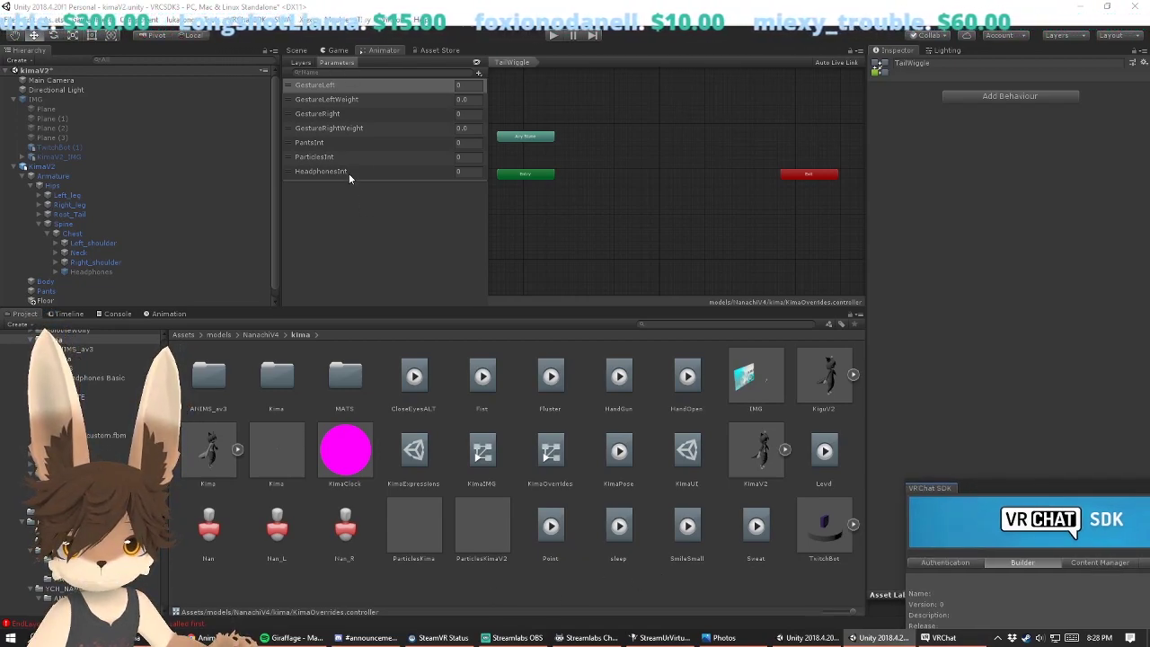
{"action": "left_click", "coordinate": [414, 450]}
{"action": "left_click", "coordinate": [1004, 166]}
{"action": "type", "text": "Tail"}
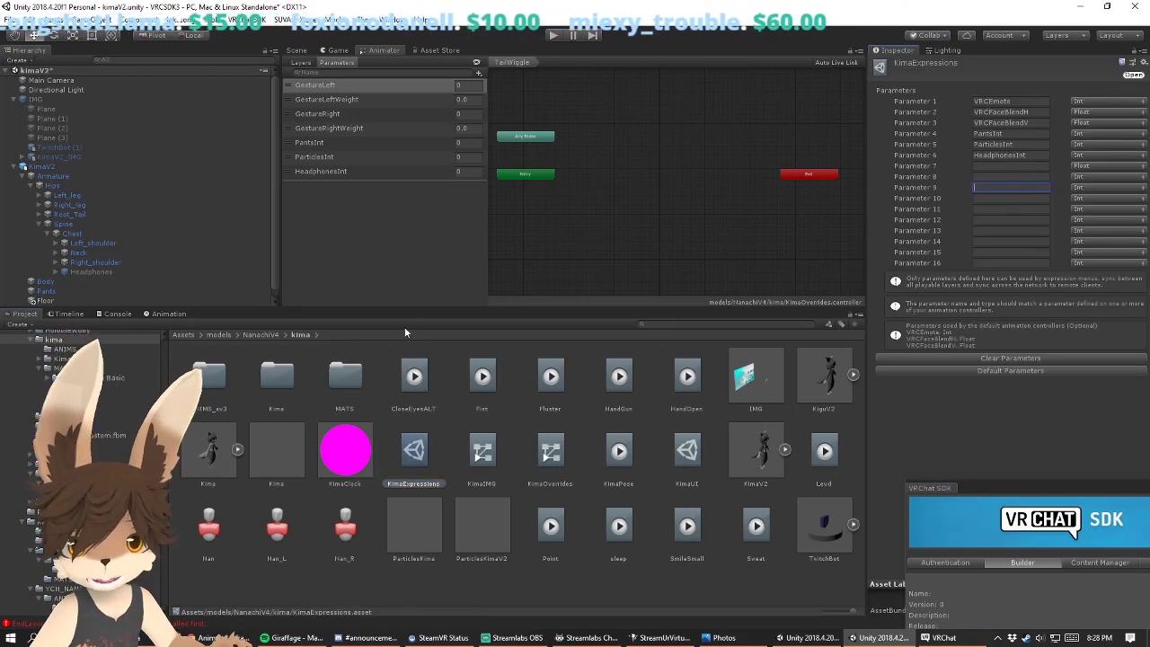
Step: Add a Float parameter named TailMoveH to the KimaOverrides controller
{"action": "left_click", "coordinate": [383, 67]}
{"action": "left_click", "coordinate": [305, 64]}
{"action": "left_click", "coordinate": [327, 65]}
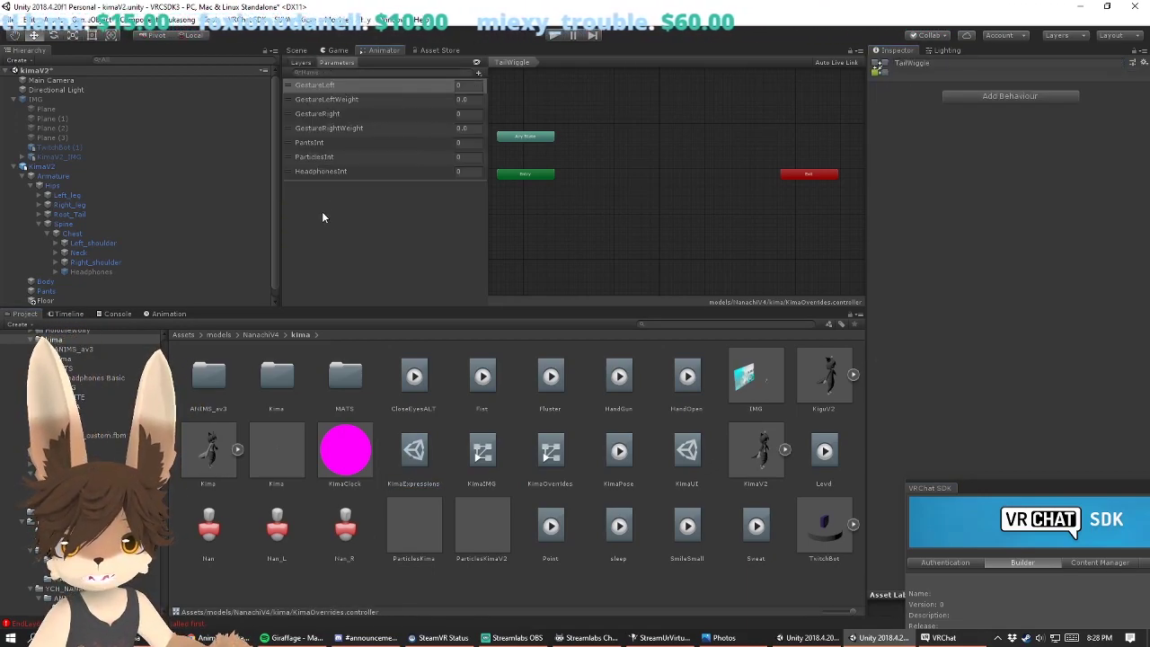
{"action": "left_click", "coordinate": [479, 72]}
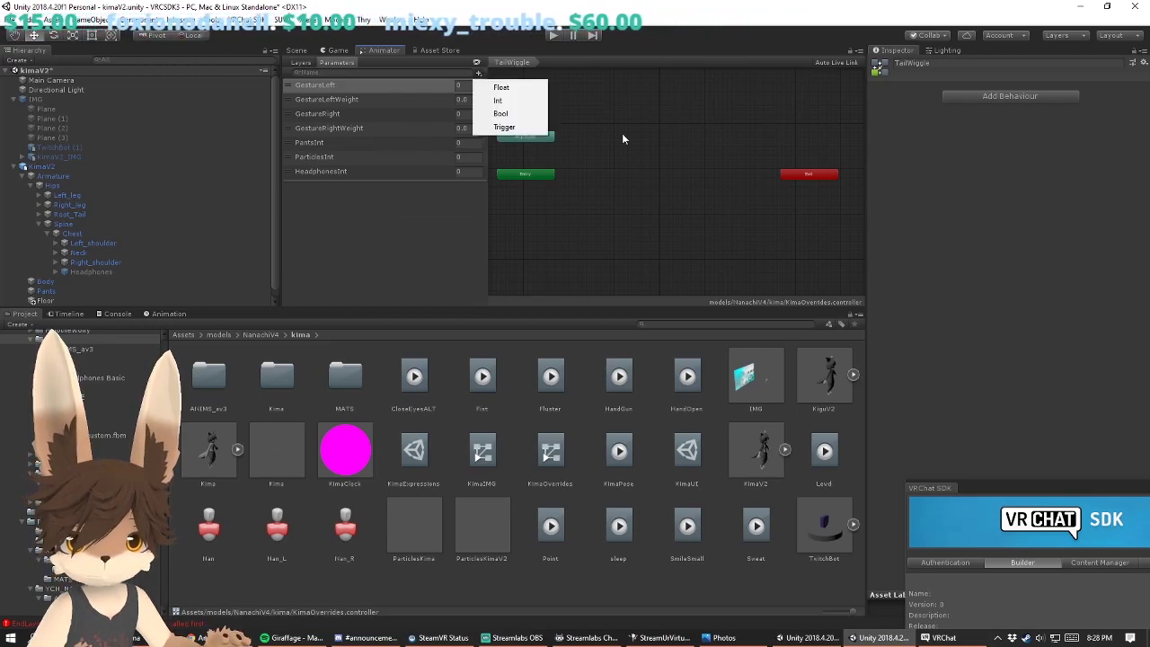
{"action": "left_click", "coordinate": [501, 87]}
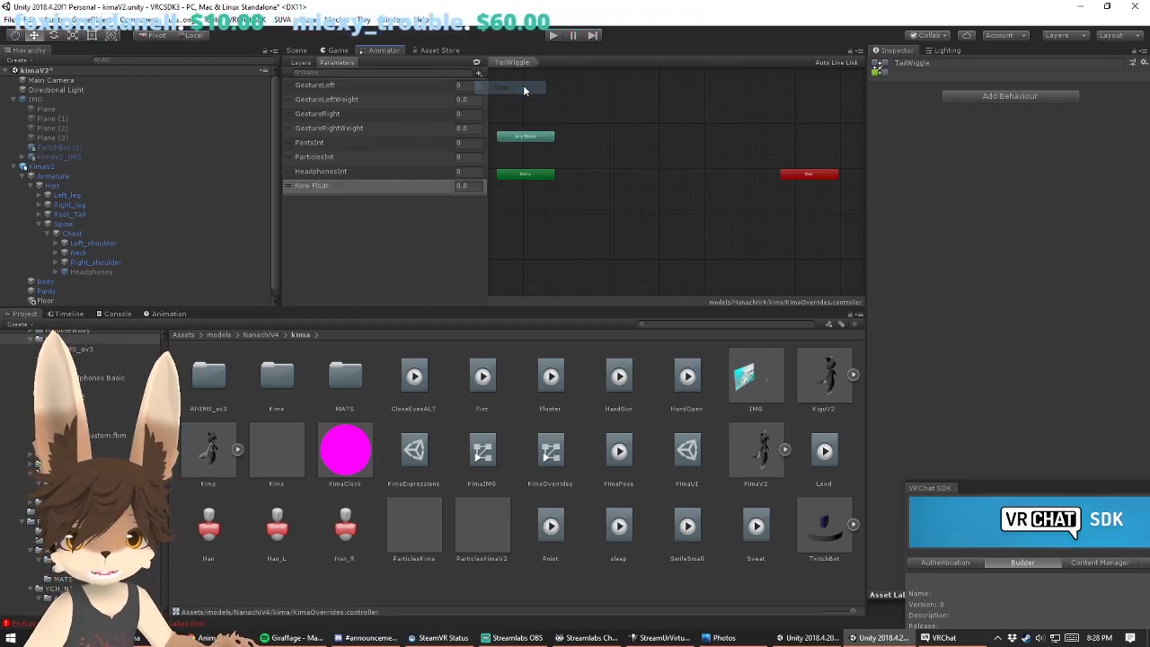
{"action": "double_click", "coordinate": [314, 188]}
{"action": "left_click_drag", "start_coordinate": [348, 188], "coordinate": [193, 182]}
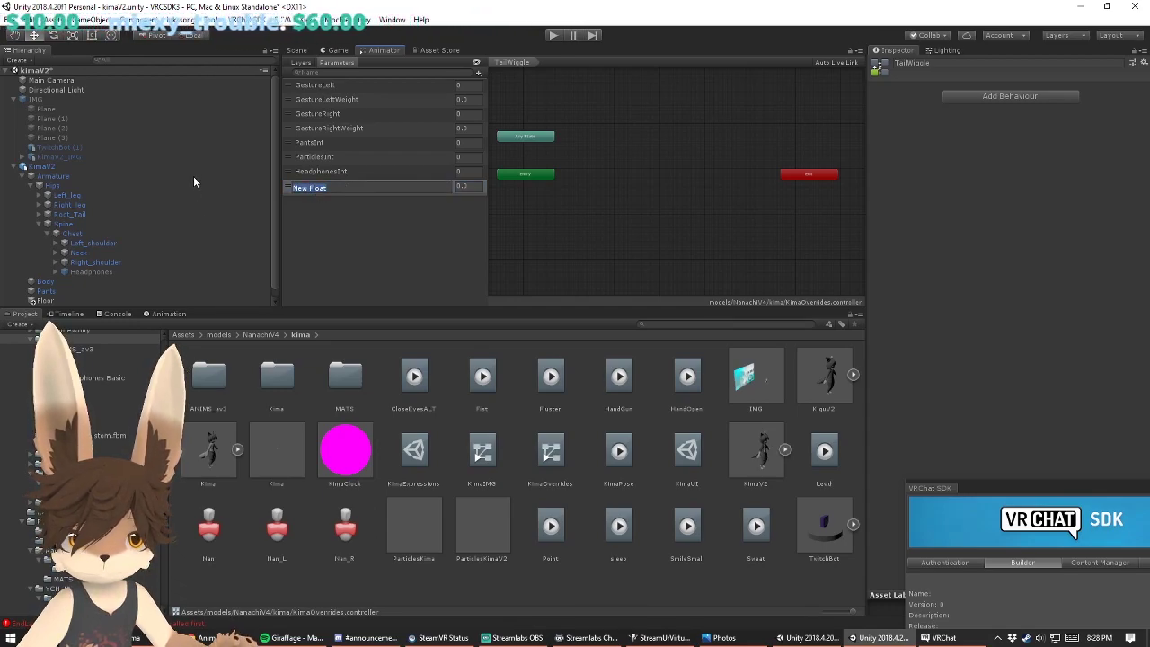
{"action": "type", "text": "TailMov"}
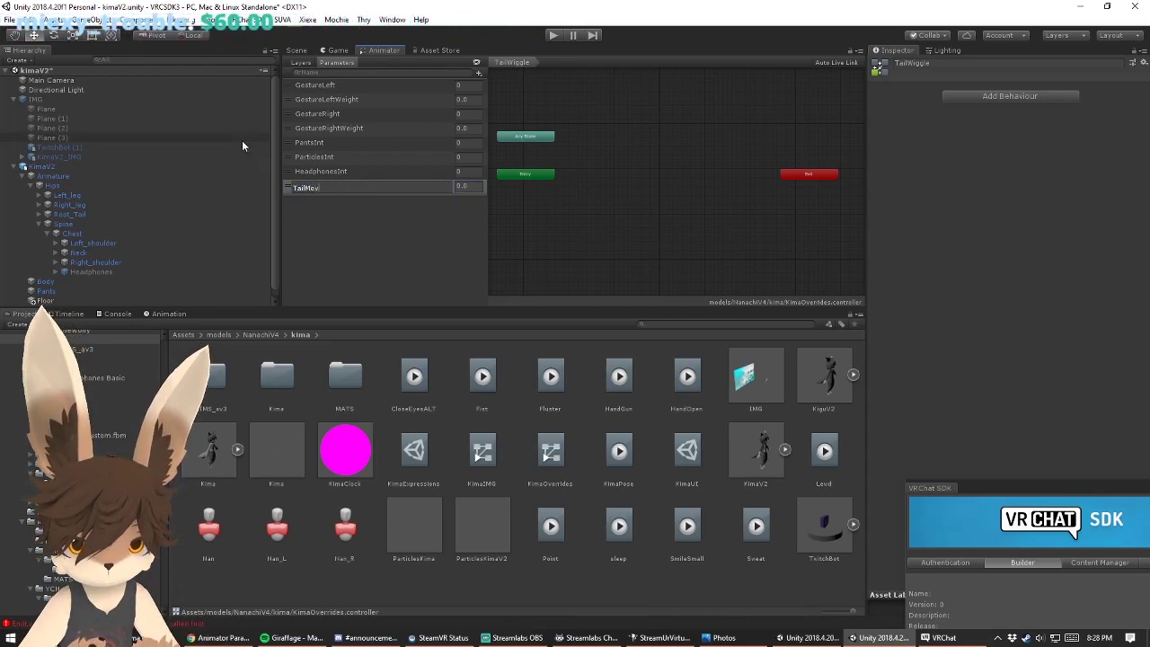
{"action": "type", "text": "eH"}
{"action": "key", "text": "Return"}
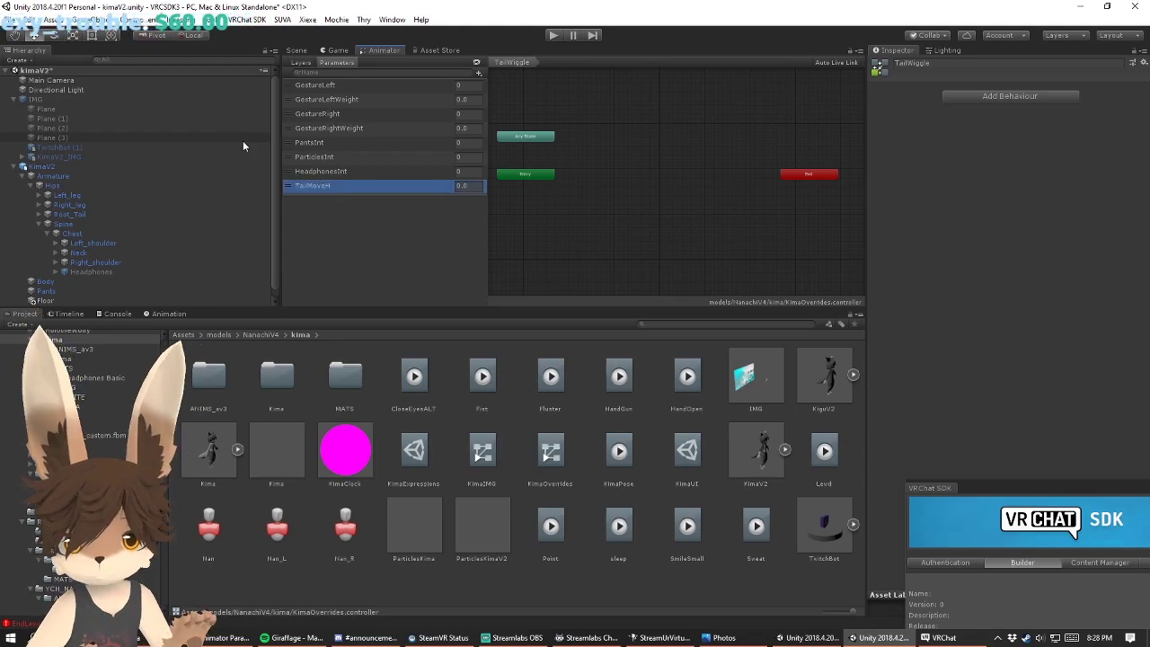
Step: Add a second Float parameter to the controller and name it TailMoveV
{"action": "left_click", "coordinate": [478, 74]}
{"action": "left_click", "coordinate": [510, 86]}
{"action": "double_click", "coordinate": [313, 203]}
{"action": "type", "text": "Tai"}
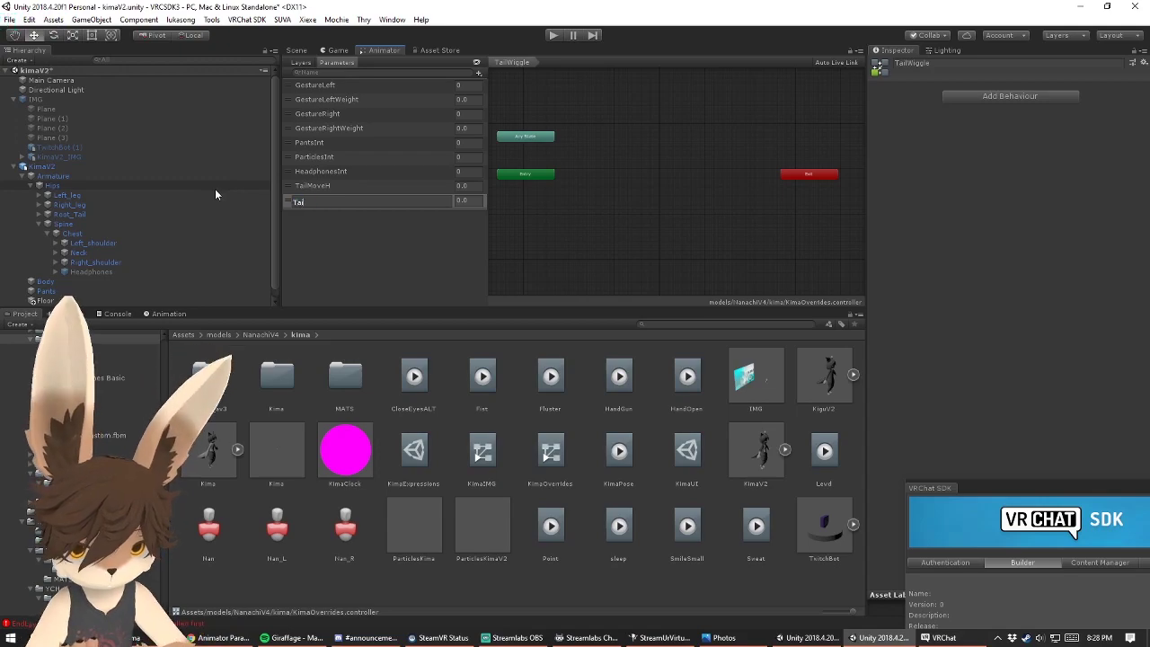
{"action": "type", "text": "lMoveV"}
{"action": "key", "text": "Return"}
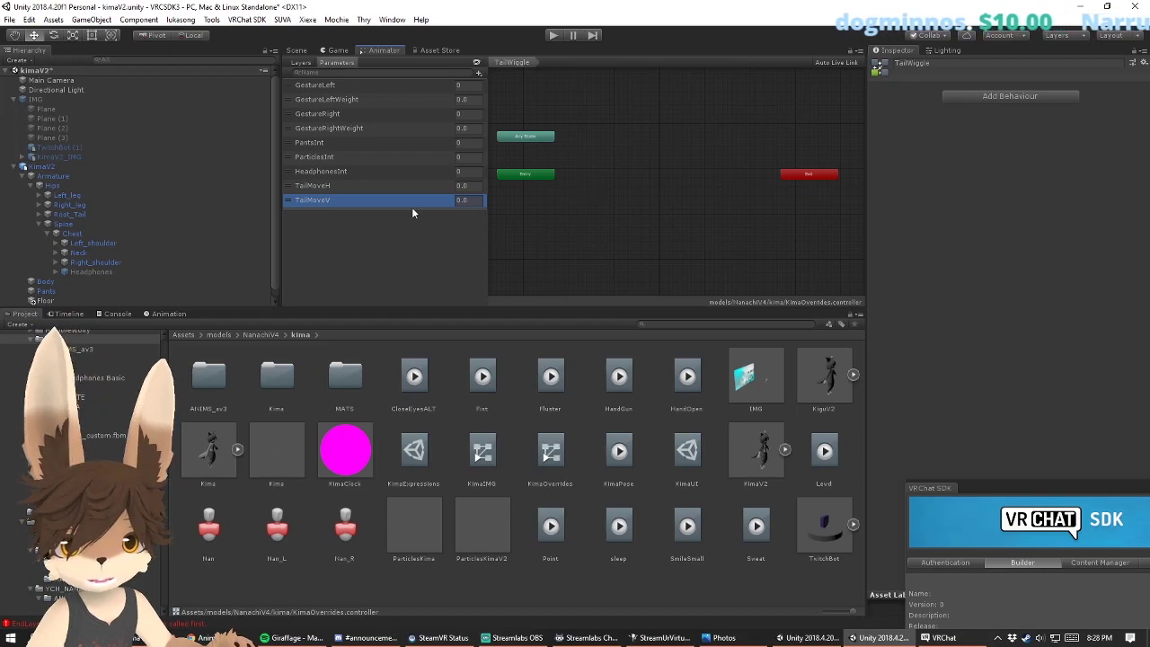
Step: Create a new blend tree state in the TailWiggle layer and name it TailMove
{"action": "left_click", "coordinate": [301, 62]}
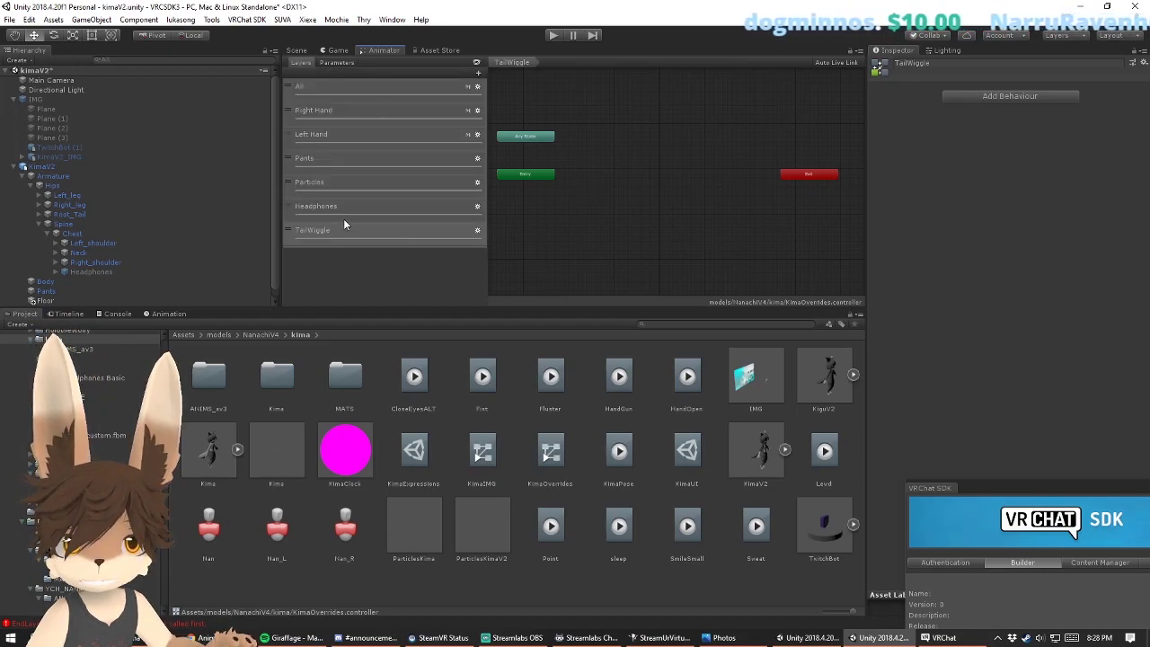
{"action": "middle_click_drag", "start_coordinate": [583, 189], "coordinate": [626, 177]}
{"action": "right_click", "coordinate": [625, 177]}
{"action": "mouse_move", "coordinate": [665, 179]}
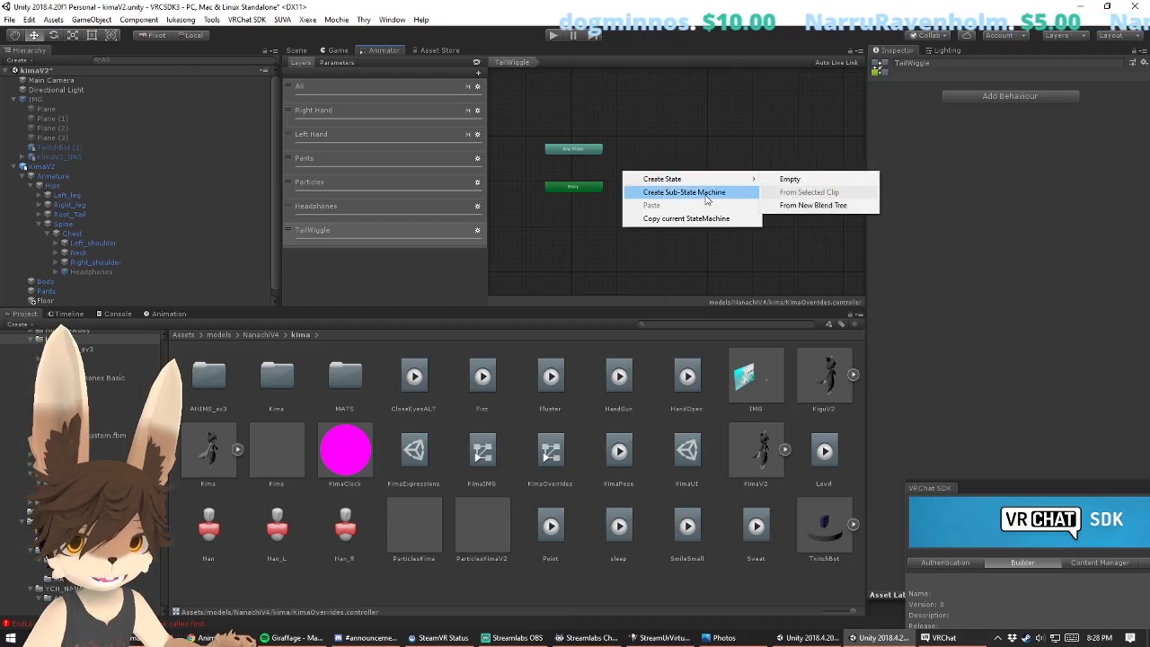
{"action": "left_click", "coordinate": [780, 209]}
{"action": "middle_click_drag", "start_coordinate": [664, 174], "coordinate": [616, 180]}
{"action": "left_click_drag", "start_coordinate": [616, 180], "coordinate": [663, 179]}
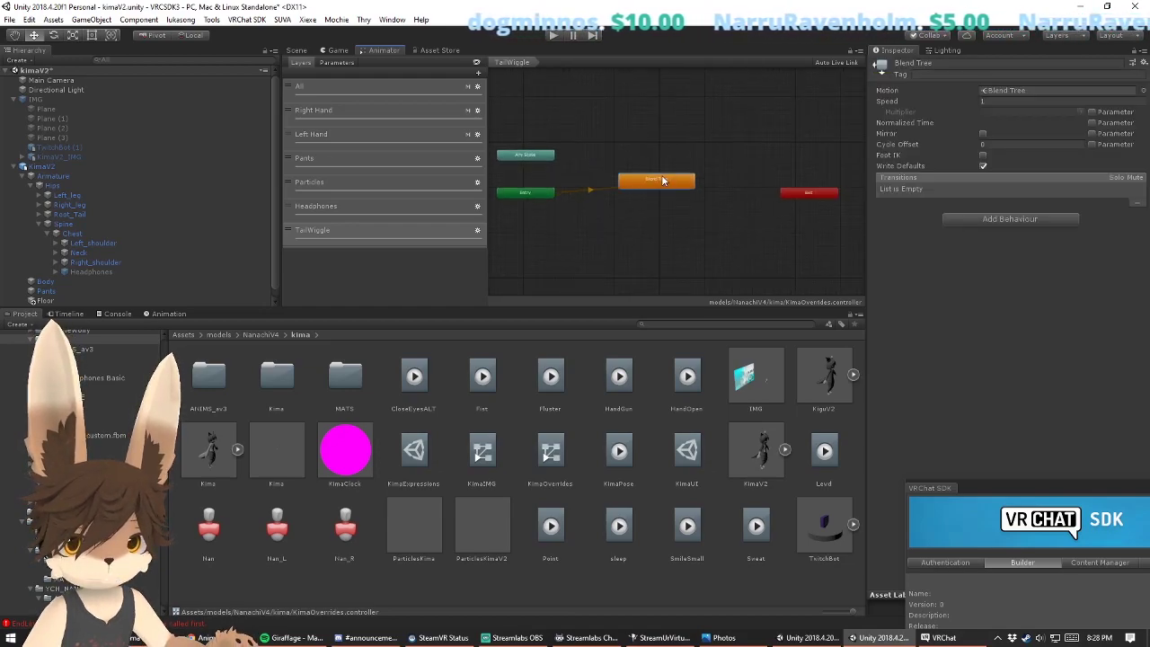
{"action": "left_click", "coordinate": [935, 63]}
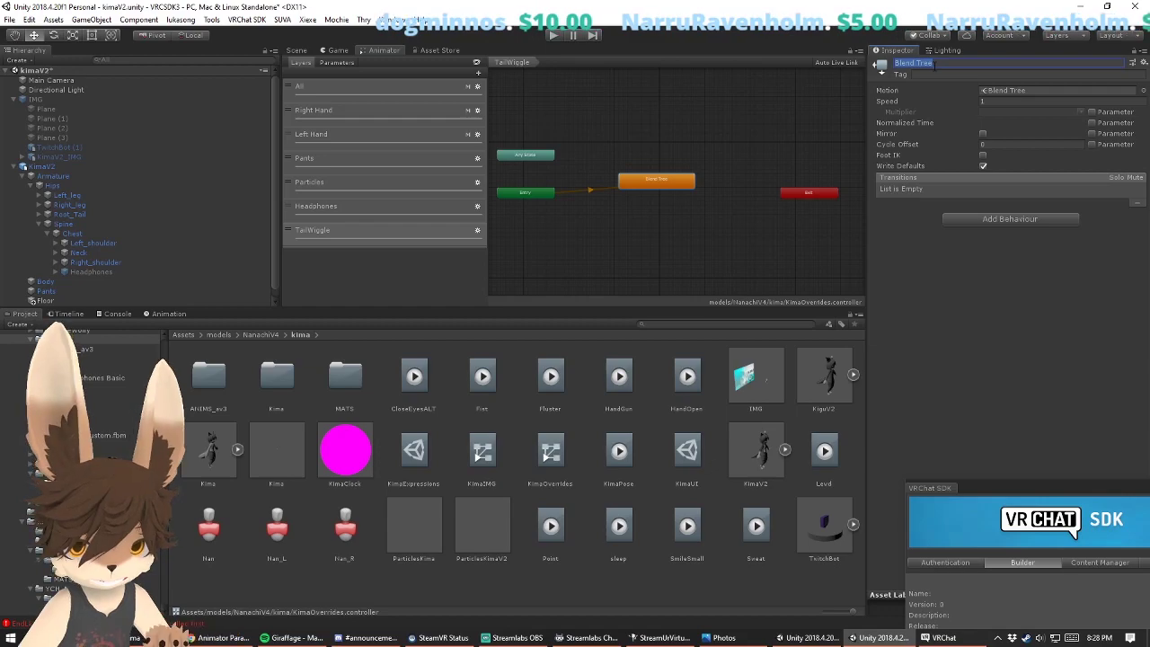
{"action": "type", "text": "TailMove"}
{"action": "key", "text": "Return"}
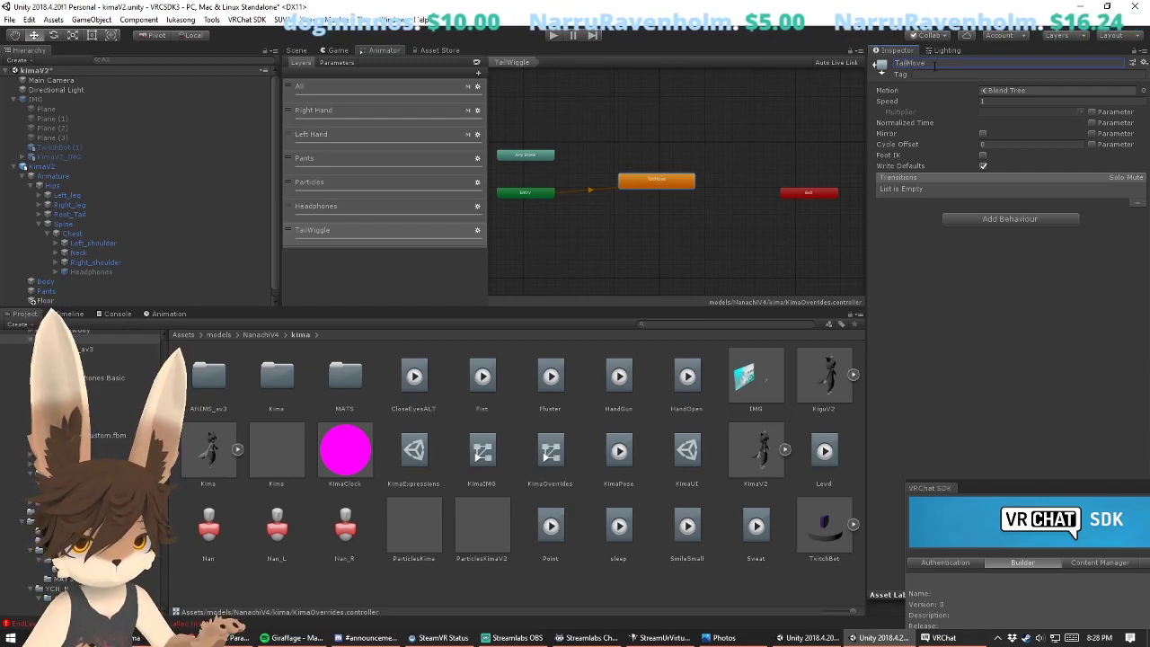
Step: Open the TailMove blend tree and set its blend type to 2D Freeform Cartesian
{"action": "double_click", "coordinate": [679, 181]}
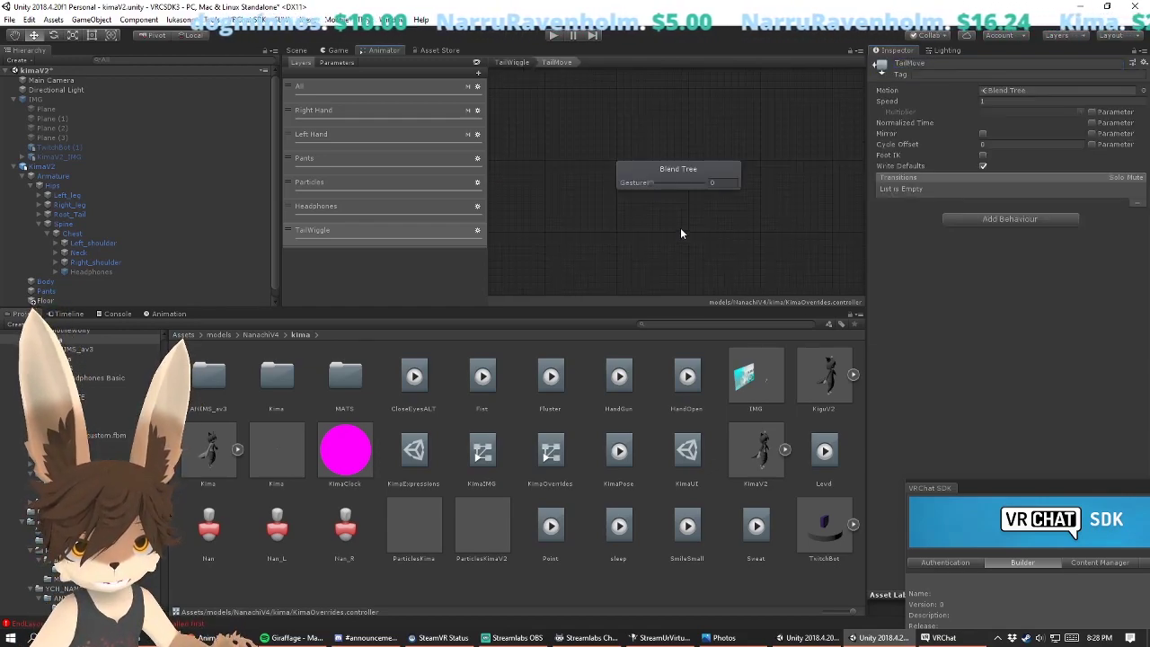
{"action": "left_click", "coordinate": [989, 76]}
{"action": "left_click", "coordinate": [992, 77]}
{"action": "left_click", "coordinate": [993, 76]}
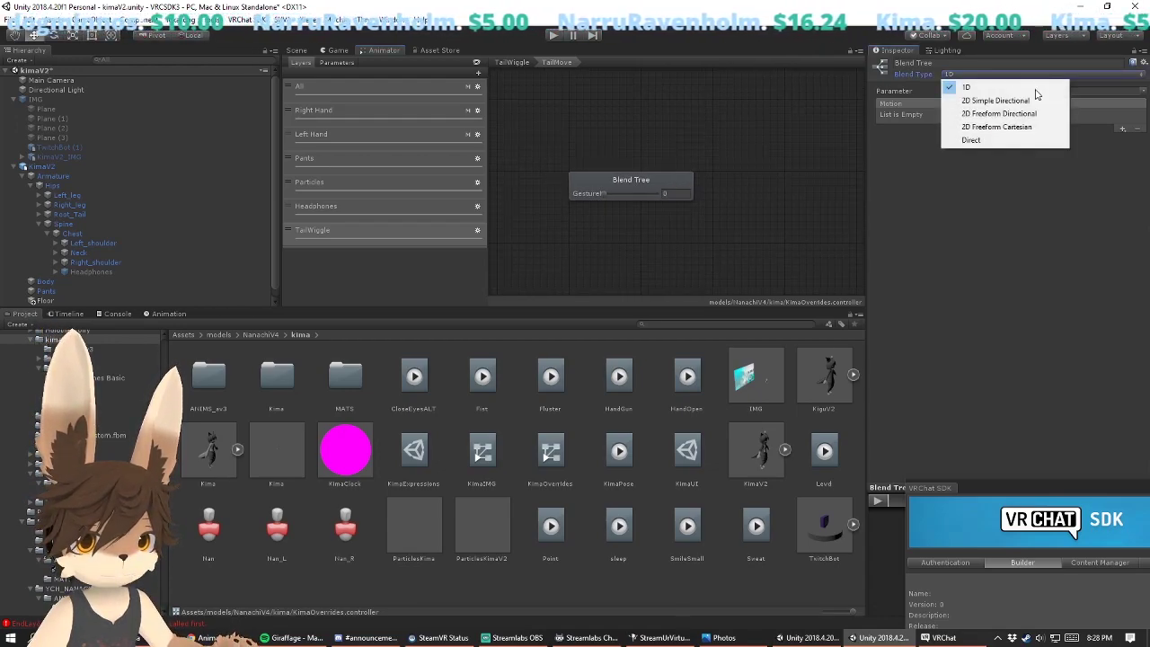
{"action": "left_click", "coordinate": [1051, 131]}
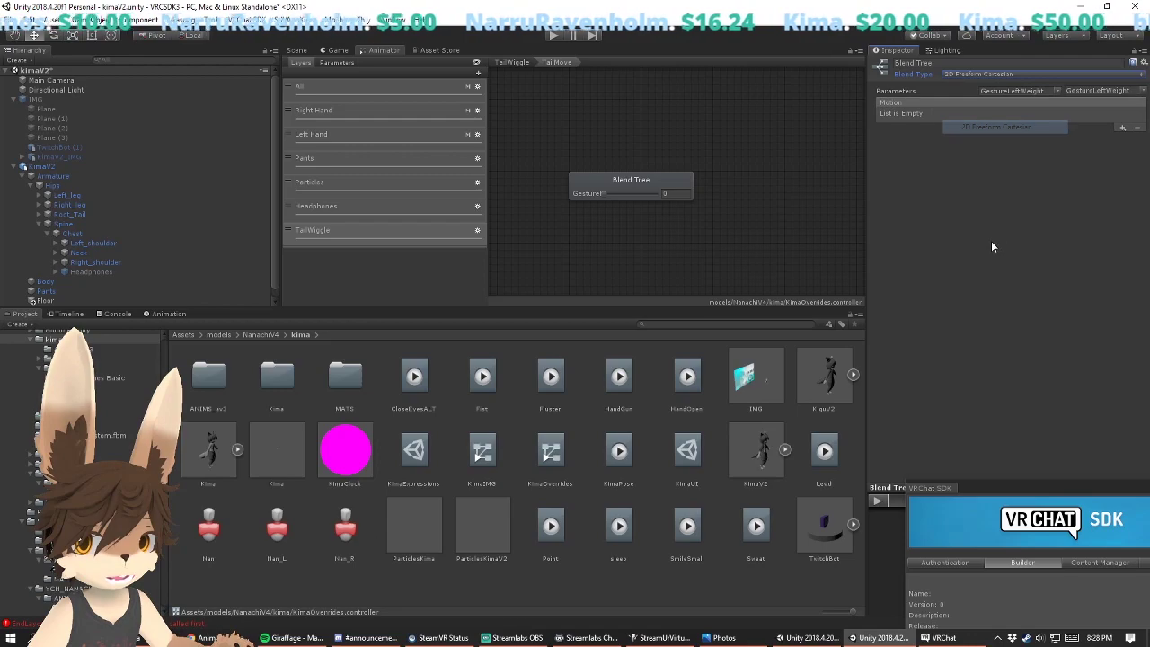
Step: Assign TailMoveH and TailMoveV as the blend tree's two parameters
{"action": "left_click", "coordinate": [1058, 91]}
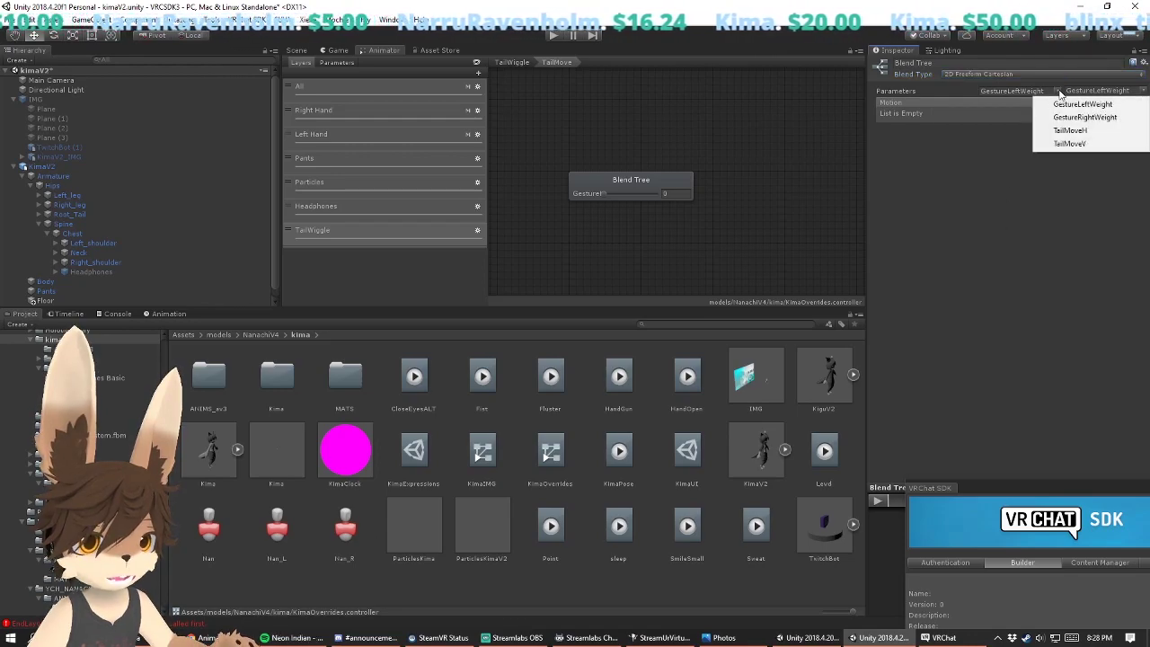
{"action": "left_click", "coordinate": [1078, 131]}
{"action": "left_click", "coordinate": [1143, 94]}
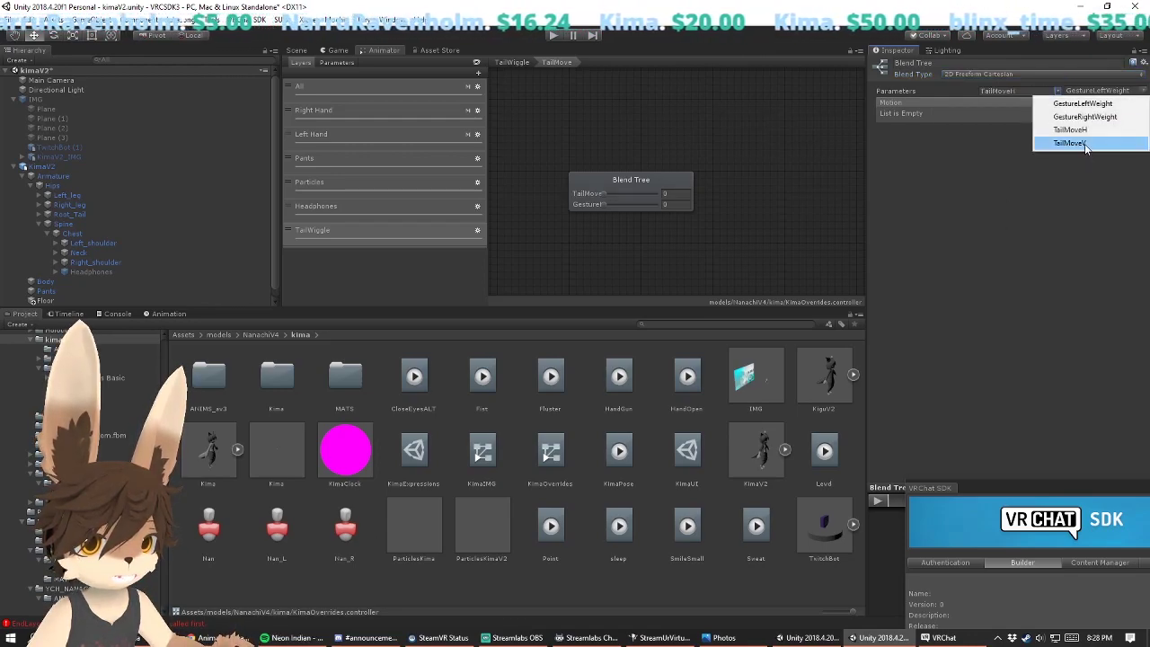
{"action": "left_click", "coordinate": [1086, 144]}
Step: Add six empty motion fields to the TailMove blend tree
{"action": "left_click", "coordinate": [1121, 131]}
{"action": "left_click", "coordinate": [1126, 139]}
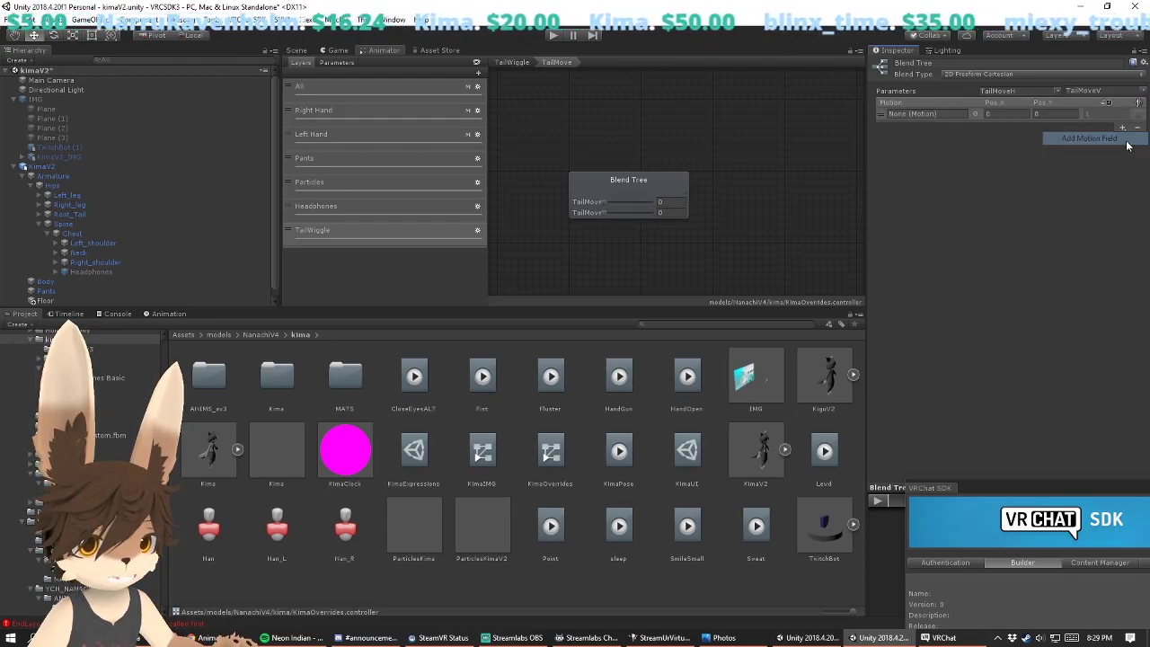
{"action": "left_click", "coordinate": [1123, 129]}
{"action": "left_click", "coordinate": [1123, 139]}
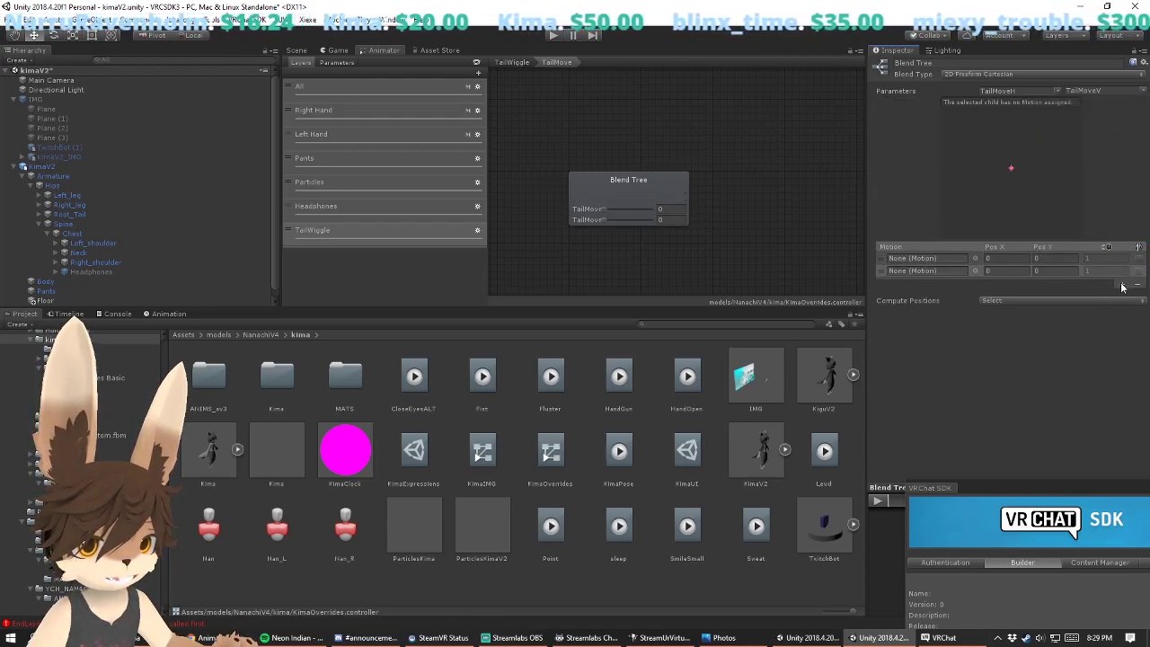
{"action": "left_click", "coordinate": [1121, 285]}
{"action": "left_click", "coordinate": [1124, 294]}
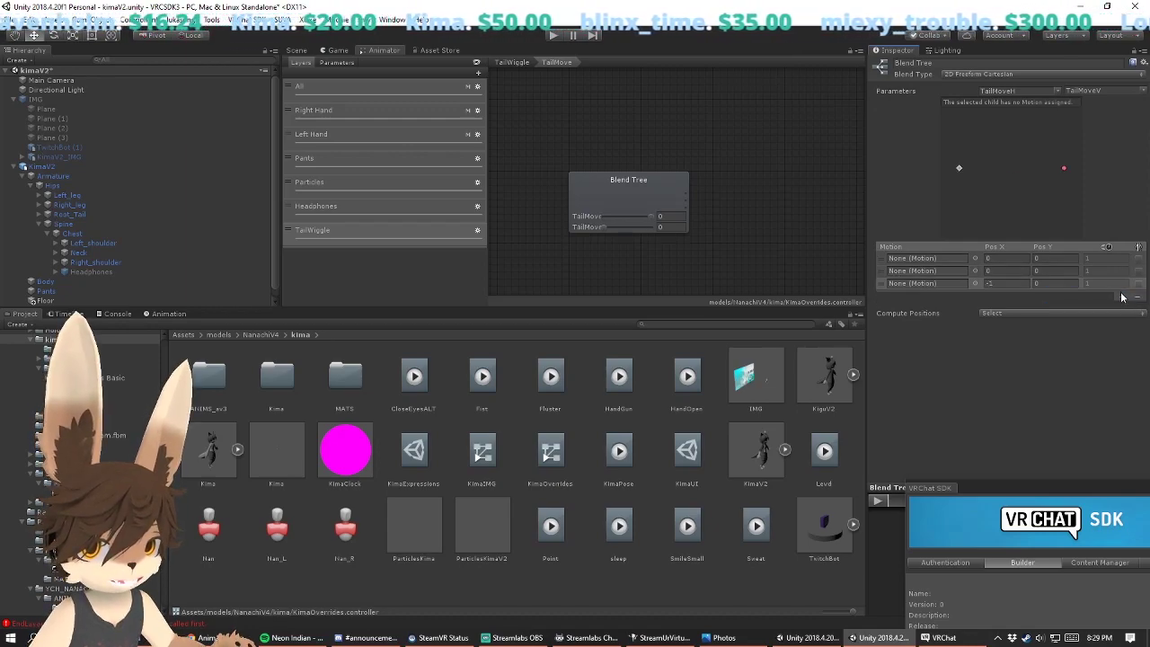
{"action": "left_click", "coordinate": [1123, 296]}
{"action": "left_click", "coordinate": [1125, 307]}
{"action": "left_click", "coordinate": [1125, 311]}
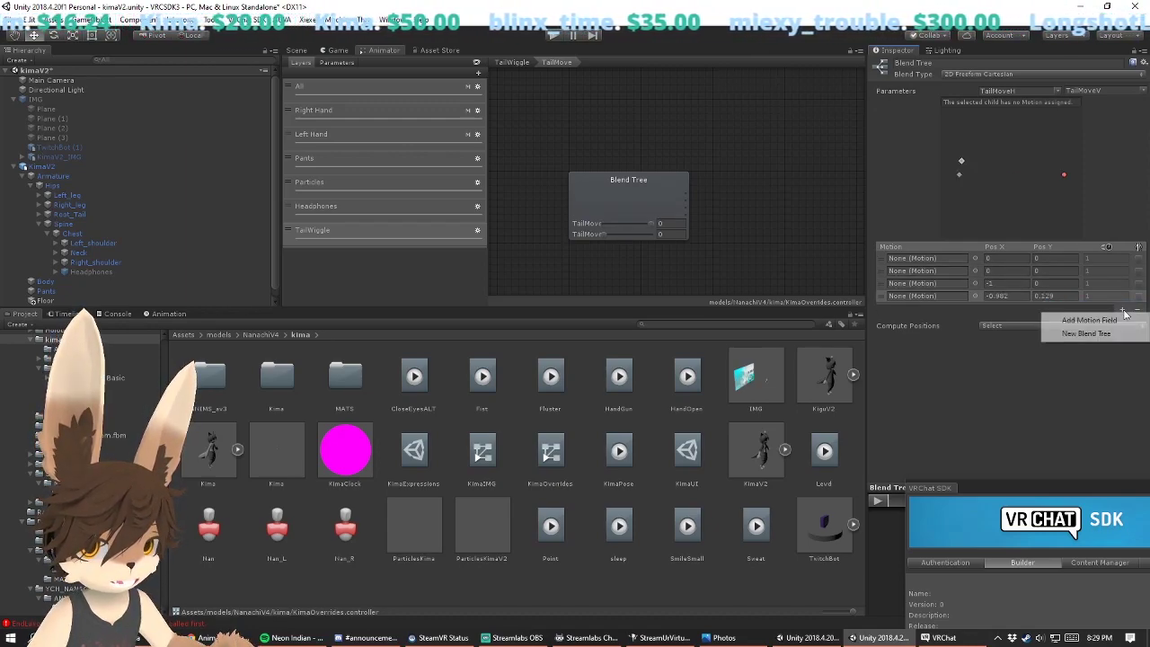
{"action": "left_click", "coordinate": [1125, 319]}
{"action": "left_click", "coordinate": [1122, 323]}
{"action": "left_click", "coordinate": [1124, 332]}
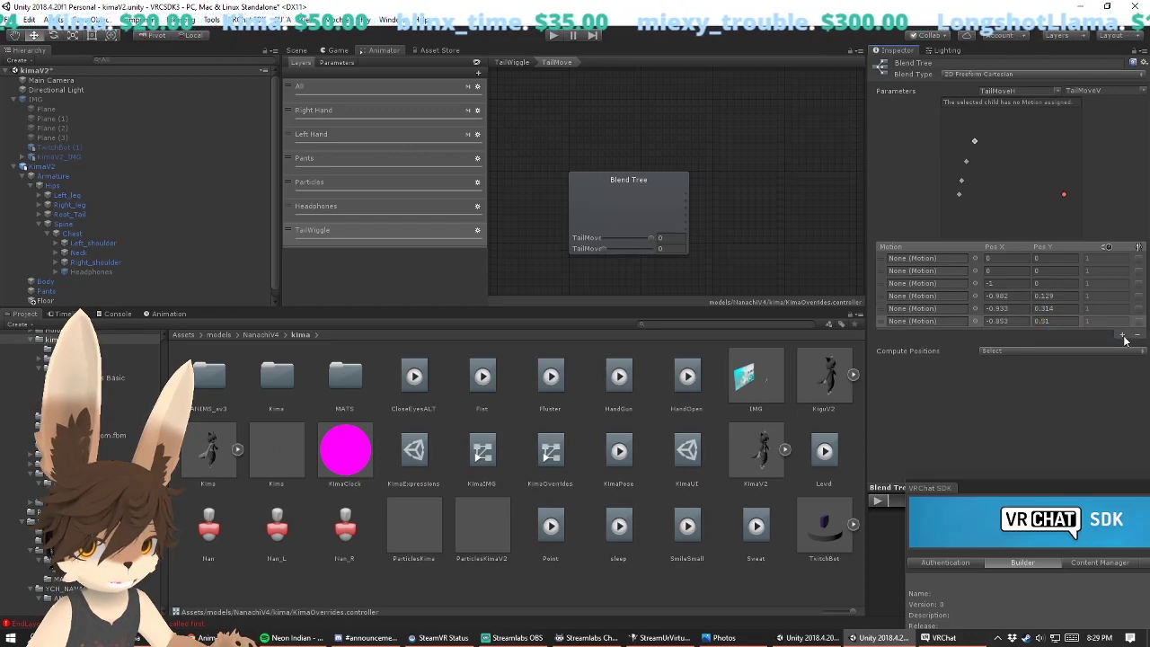
Step: Set the X and Y positions of all the blend tree's motions to 0
{"action": "left_click", "coordinate": [992, 166]}
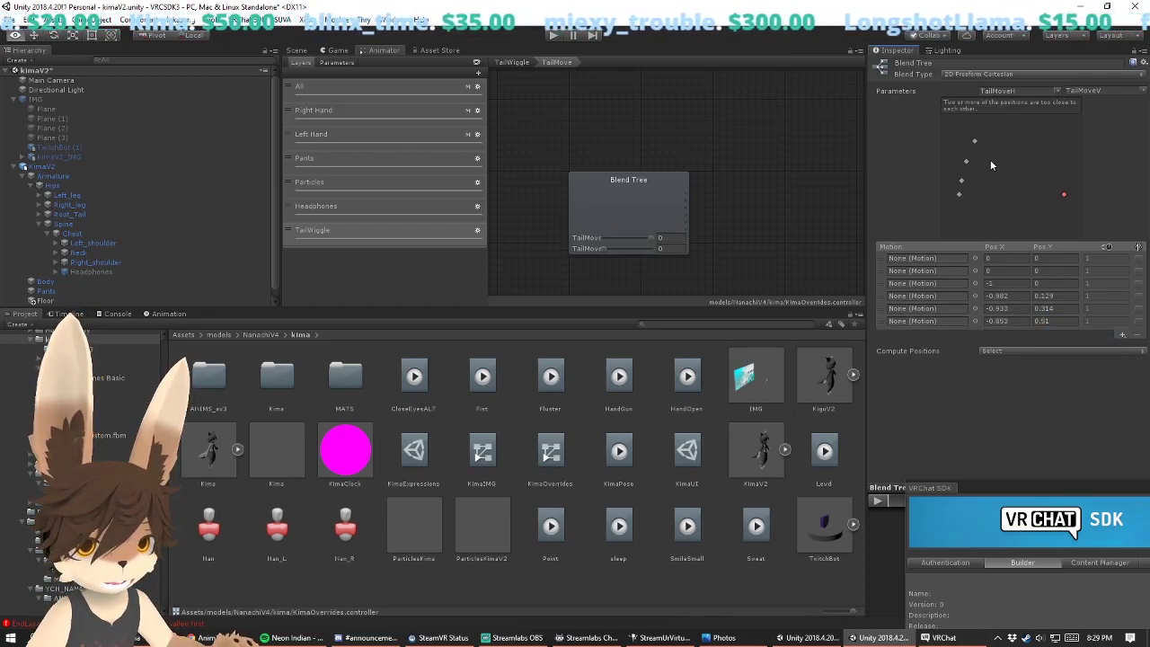
{"action": "left_click_drag", "start_coordinate": [976, 141], "coordinate": [1062, 134]}
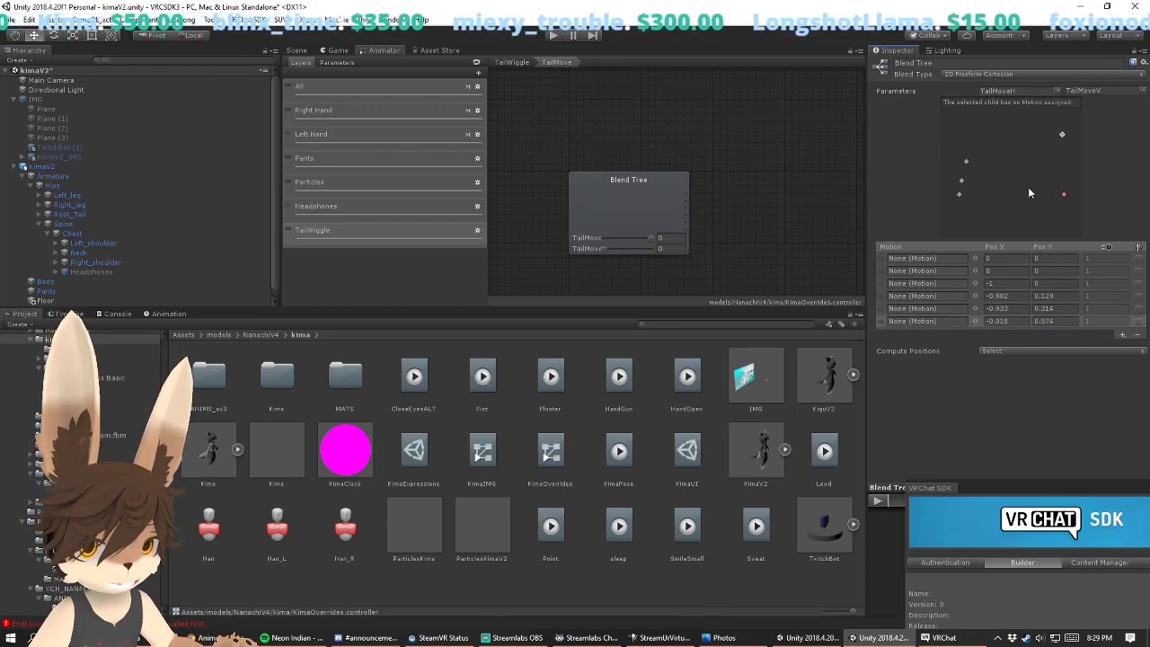
{"action": "left_click", "coordinate": [1013, 285]}
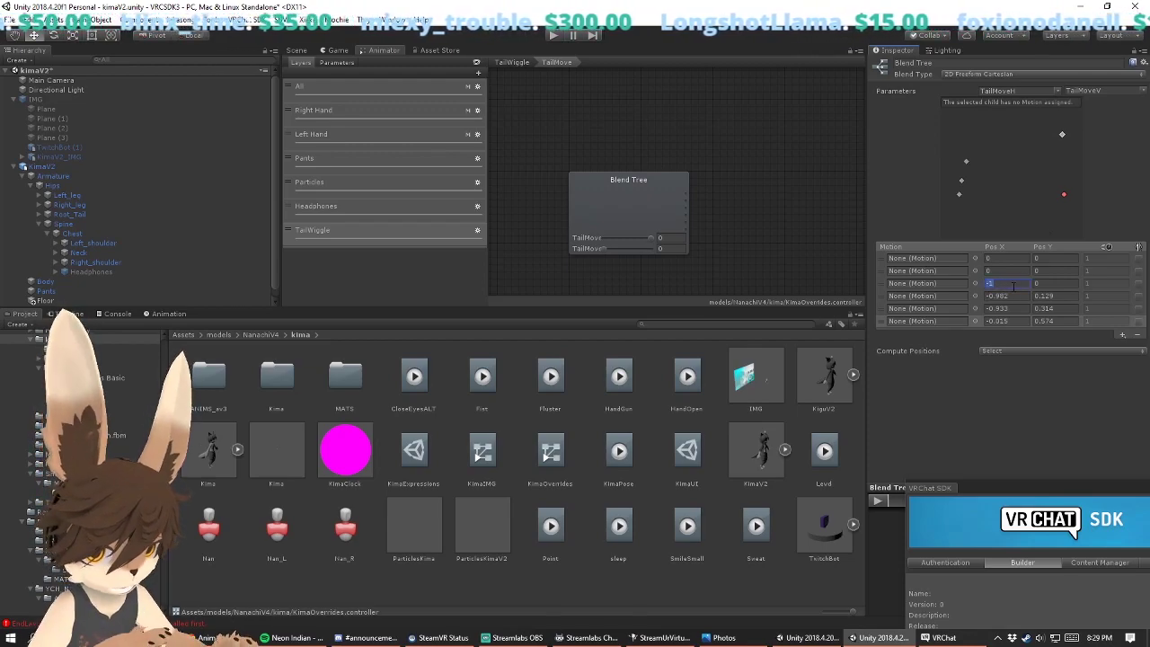
{"action": "left_click", "coordinate": [1057, 295]}
{"action": "type", "text": "0"}
{"action": "left_click", "coordinate": [1046, 308]}
{"action": "type", "text": "0"}
{"action": "left_click", "coordinate": [1040, 321]}
{"action": "type", "text": "0"}
{"action": "left_click", "coordinate": [1006, 327]}
{"action": "left_click", "coordinate": [1005, 321]}
{"action": "type", "text": "0"}
{"action": "left_click", "coordinate": [1007, 308]}
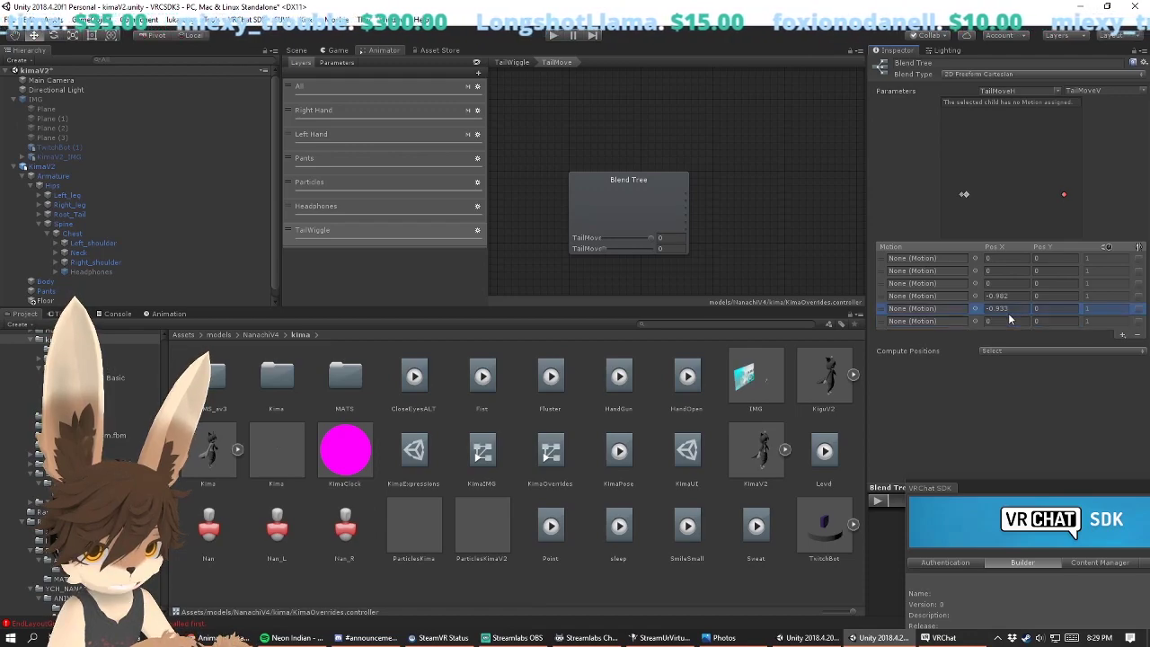
{"action": "type", "text": "0"}
{"action": "left_click", "coordinate": [1010, 295]}
{"action": "type", "text": "0"}
{"action": "left_click", "coordinate": [1013, 308]}
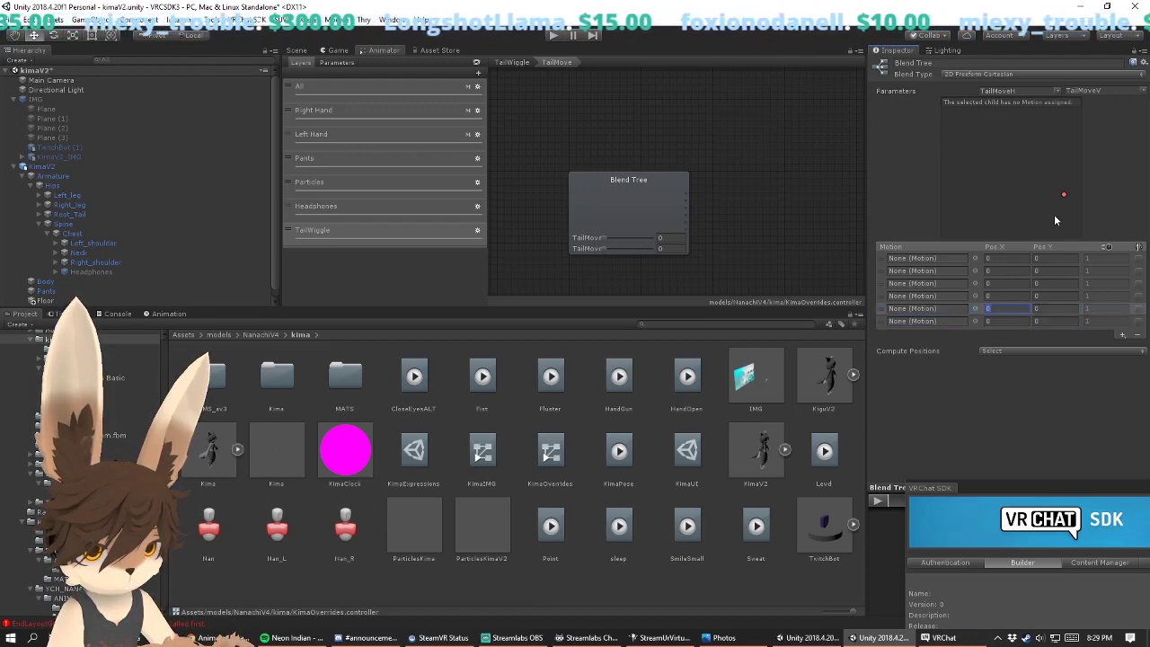
Step: Spread four motion points around the origin, at about (0.28, 0.02), (0.01, -0.33), (-0.31, -0.01) and (0, 0.42)
{"action": "mouse_move", "coordinate": [1064, 195]}
{"action": "left_mouse_down"}
{"action": "mouse_move", "coordinate": [1045, 206]}
{"action": "mouse_move", "coordinate": [1066, 193]}
{"action": "mouse_move", "coordinate": [1048, 202]}
{"action": "mouse_move", "coordinate": [1065, 196]}
{"action": "mouse_move", "coordinate": [1065, 228]}
{"action": "mouse_move", "coordinate": [1085, 189]}
{"action": "left_mouse_up"}
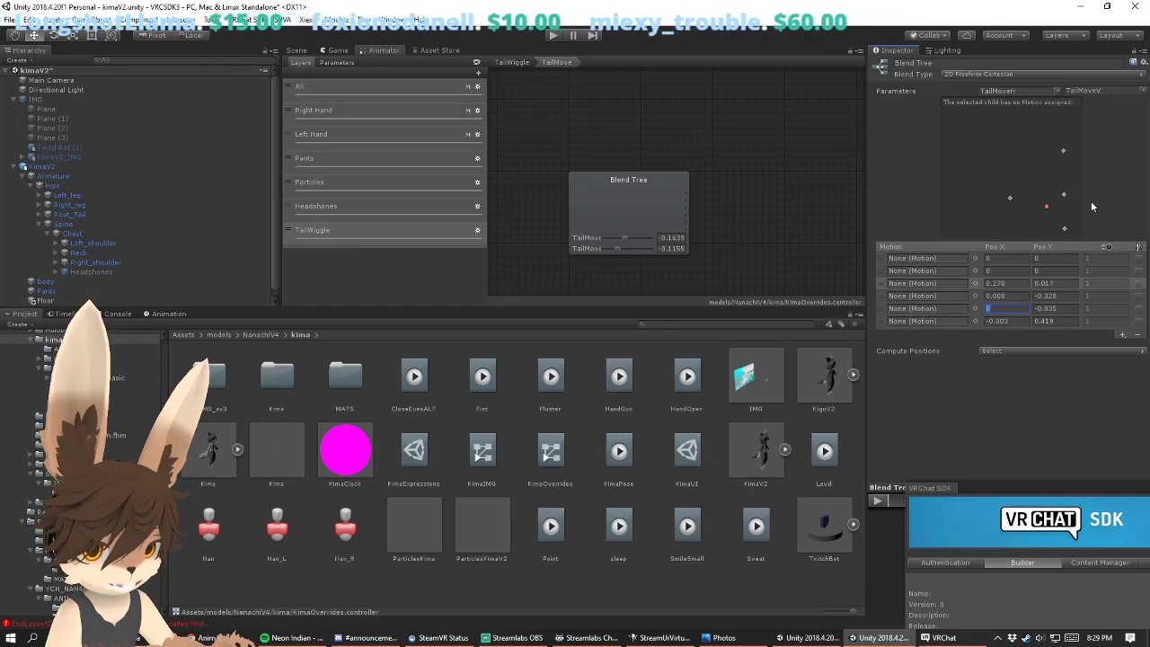
{"action": "left_click", "coordinate": [935, 297]}
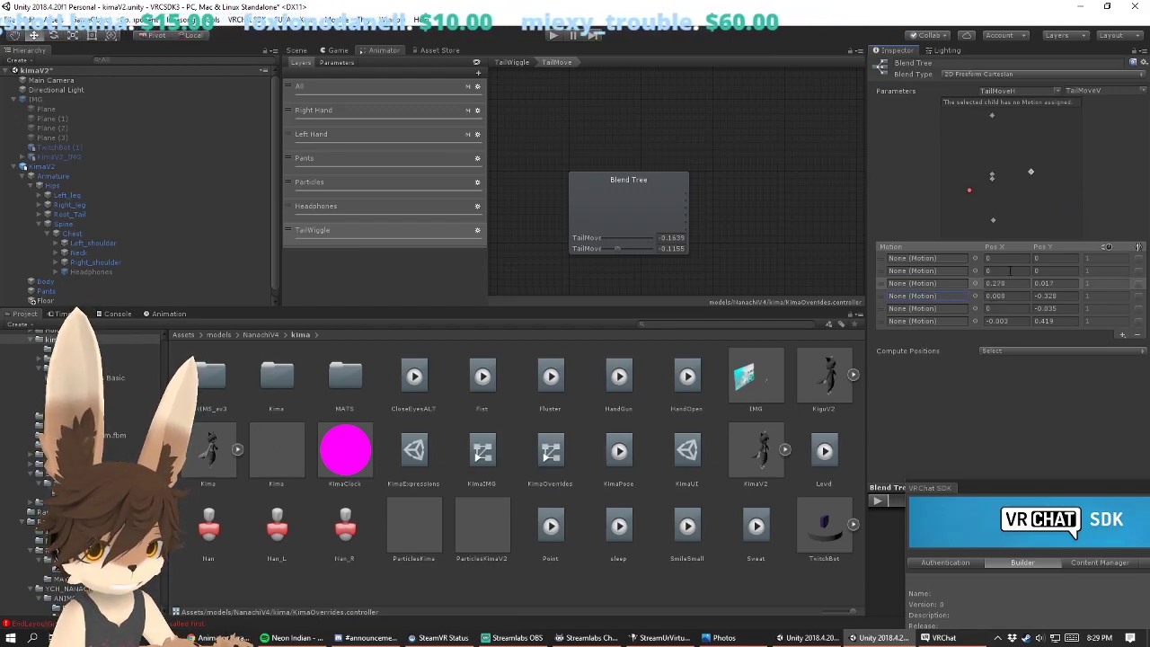
{"action": "left_click_drag", "start_coordinate": [992, 177], "coordinate": [952, 180]}
{"action": "left_click", "coordinate": [999, 186]}
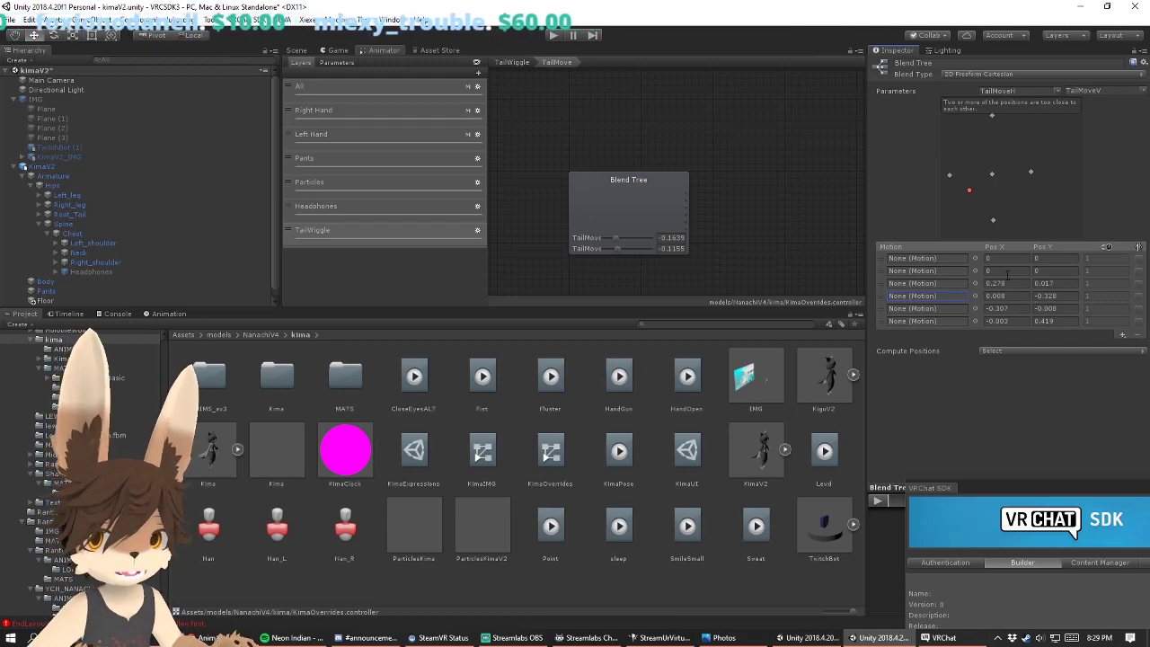
Step: Go through the motion entries to find the surplus one and remove the fifth motion from the blend tree
{"action": "left_click", "coordinate": [888, 272]}
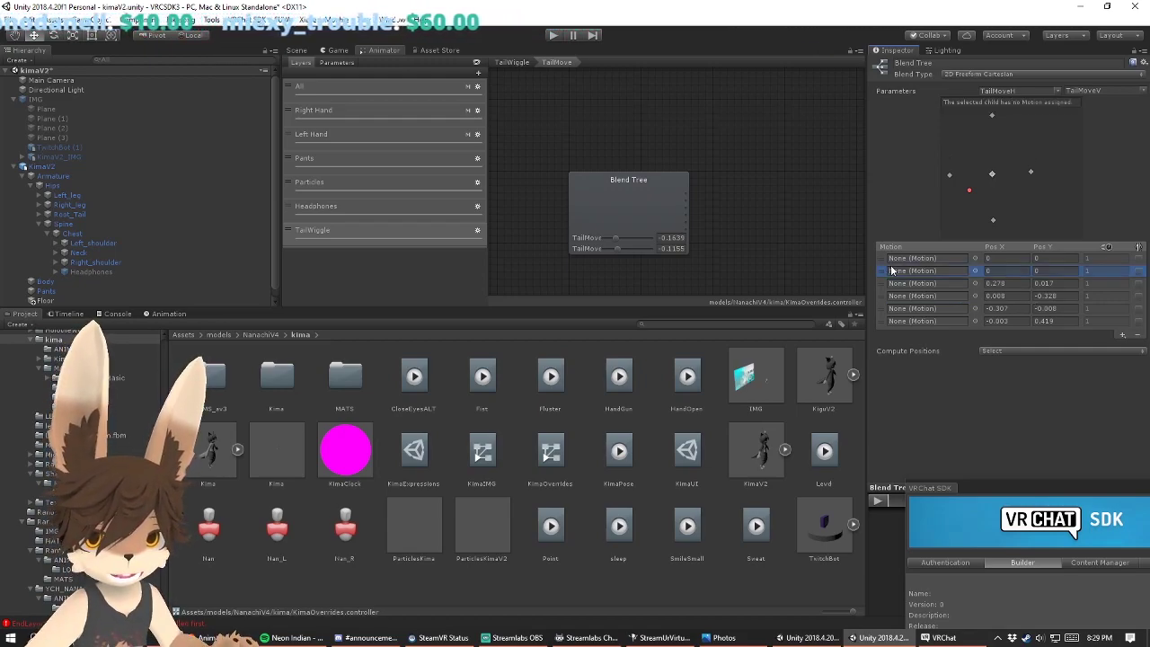
{"action": "left_click", "coordinate": [885, 259]}
{"action": "left_click", "coordinate": [884, 271]}
{"action": "left_click", "coordinate": [885, 283]}
{"action": "left_click", "coordinate": [884, 295]}
{"action": "left_click", "coordinate": [884, 308]}
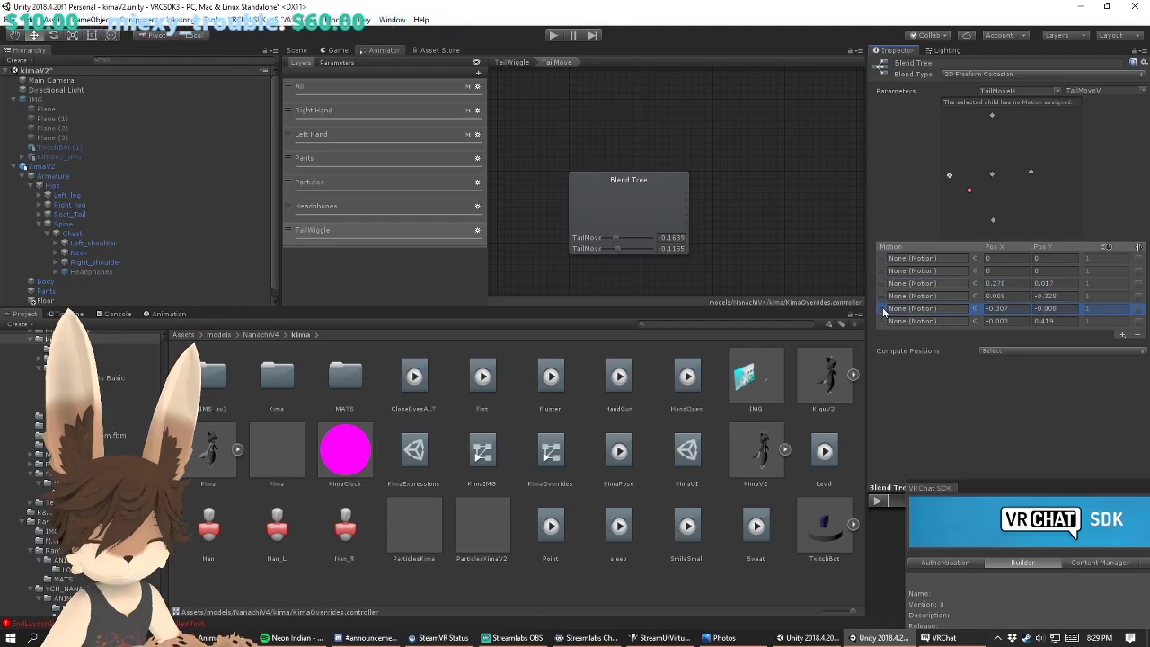
{"action": "left_click", "coordinate": [1136, 336]}
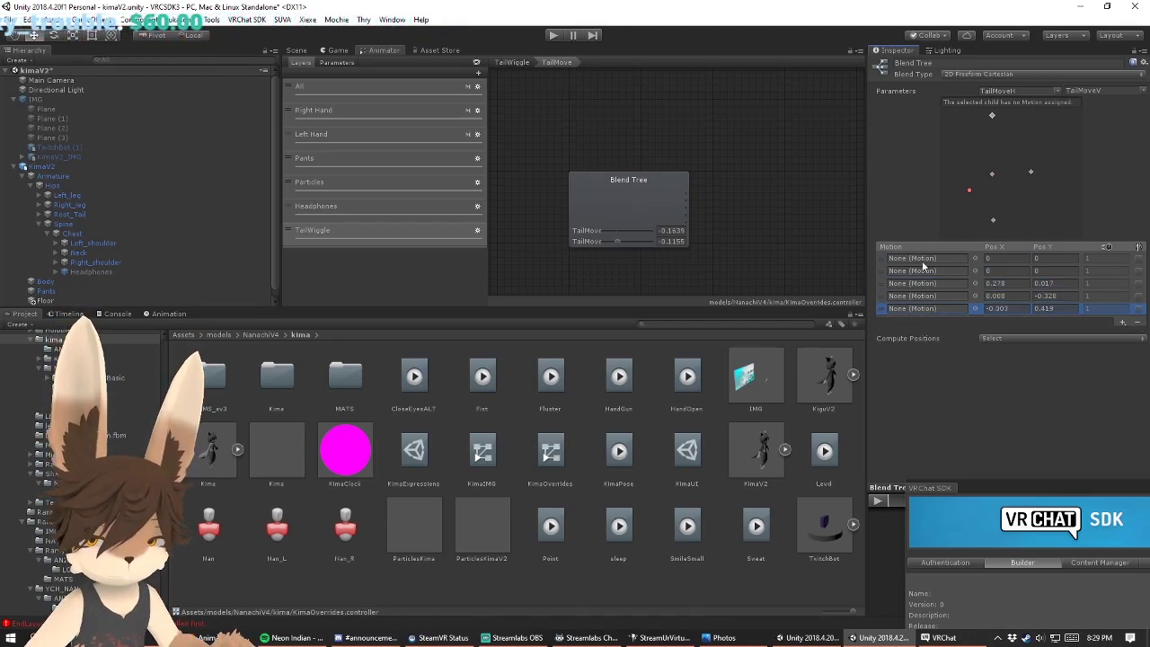
Step: Move the second motion point away from the origin and set its X position to -0.7
{"action": "left_click_drag", "start_coordinate": [992, 173], "coordinate": [952, 175]}
{"action": "left_click", "coordinate": [1002, 259]}
{"action": "left_click", "coordinate": [1046, 259]}
{"action": "left_click", "coordinate": [997, 272]}
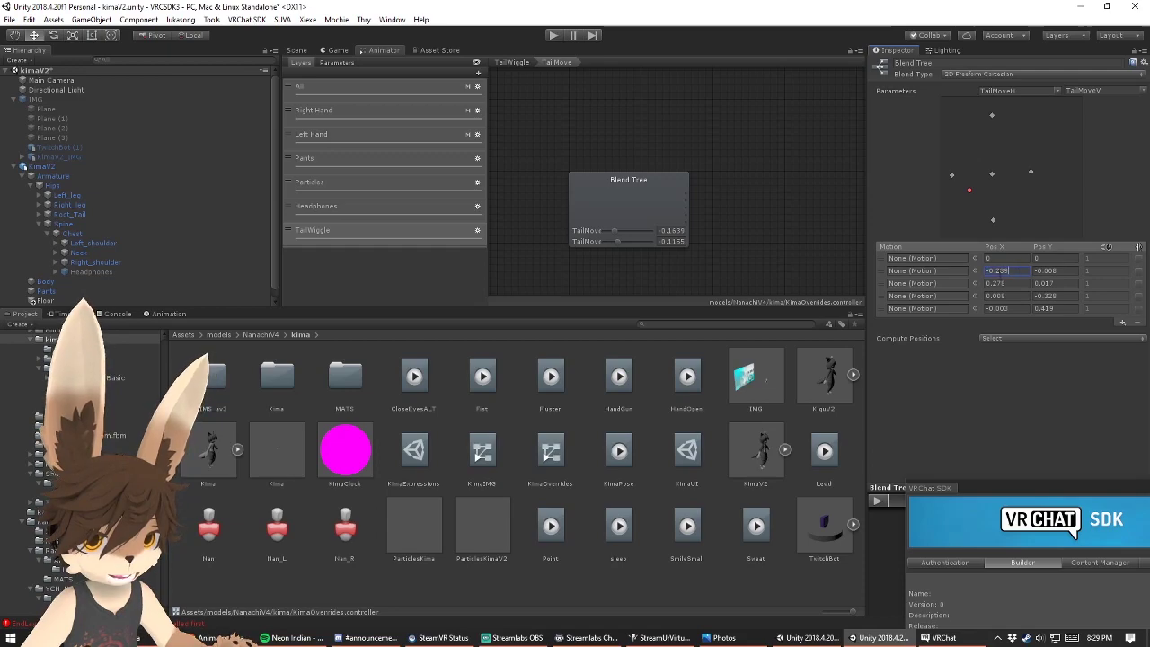
{"action": "type", "text": "-0.7"}
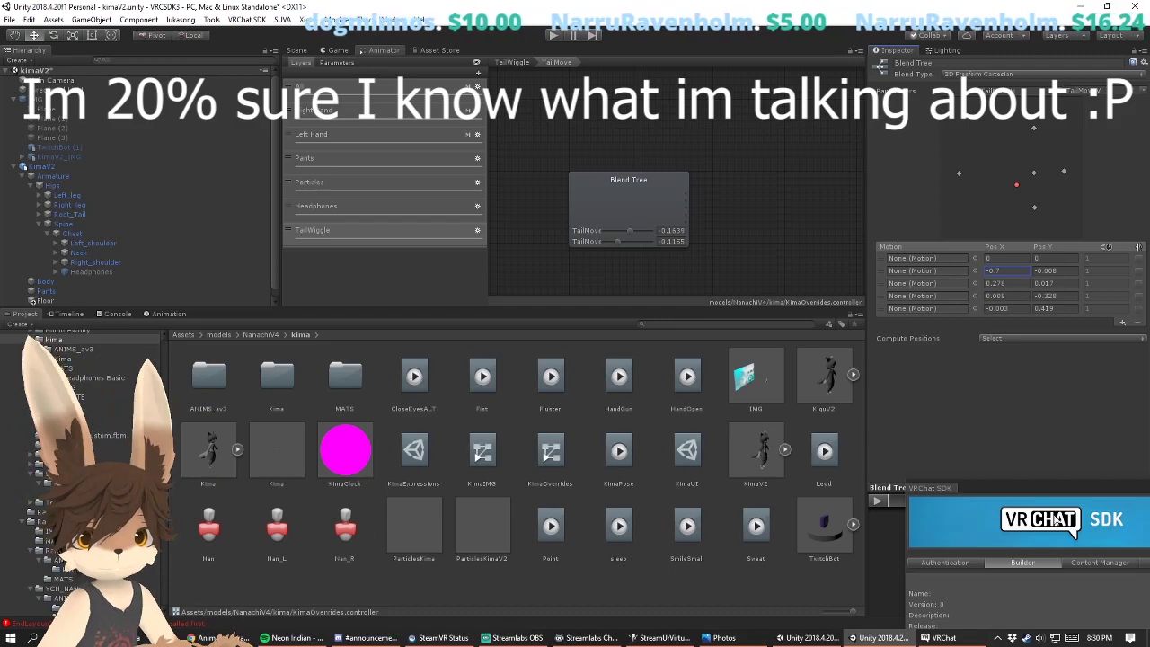
Step: Locate the KimaV2 prefab asset's folder and reopen the TailMove blend tree from the TailWiggle layer of KimaOverrides
{"action": "left_click", "coordinate": [40, 167]}
{"action": "right_click", "coordinate": [51, 168]}
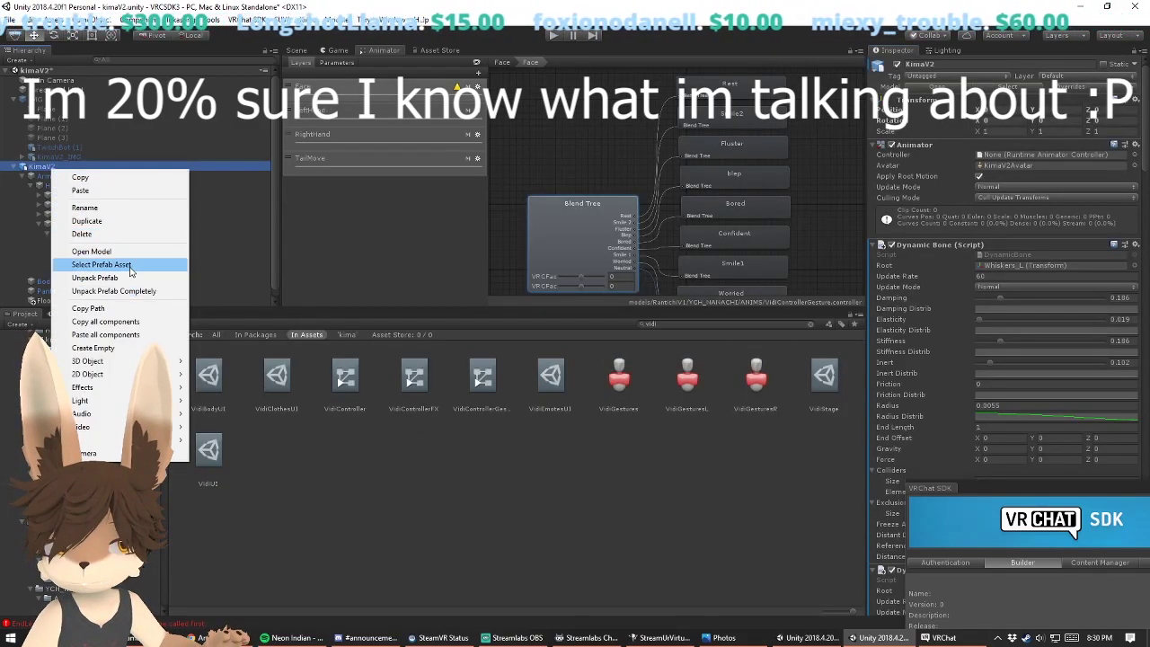
{"action": "left_click", "coordinate": [101, 264]}
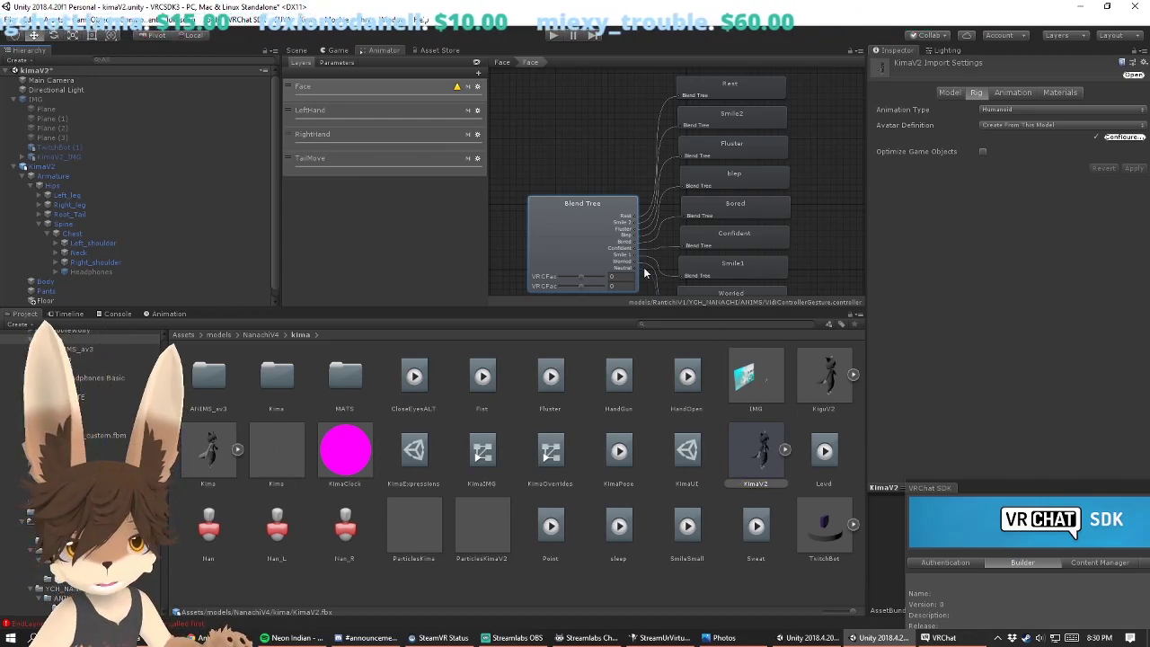
{"action": "left_click", "coordinate": [551, 456]}
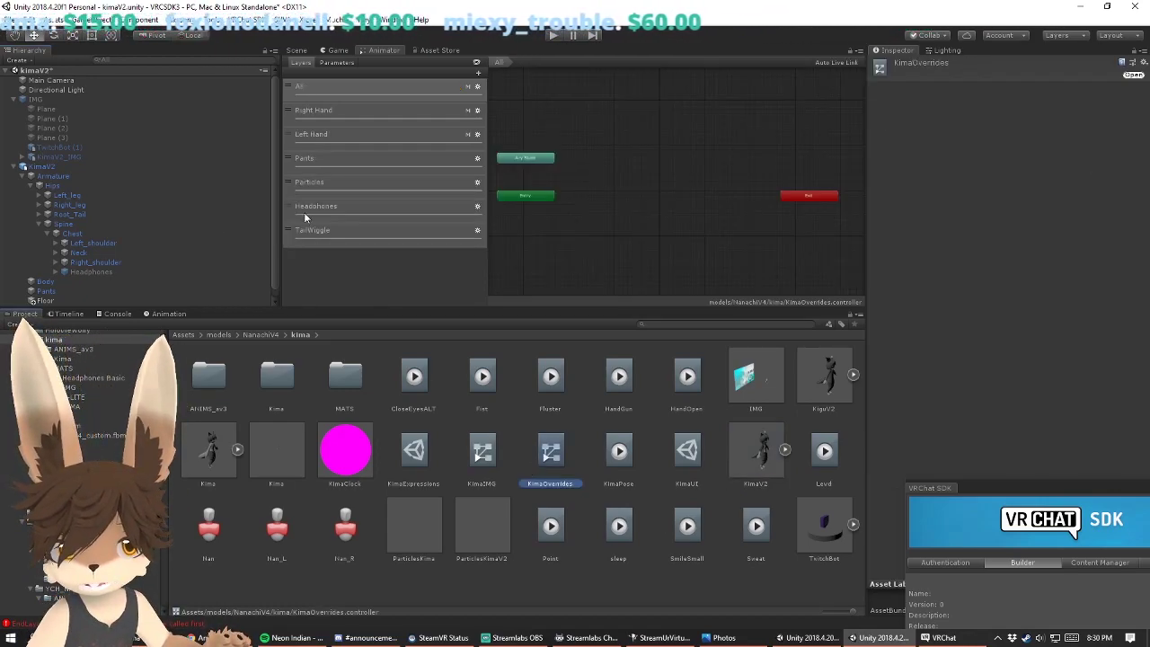
{"action": "left_click", "coordinate": [321, 232]}
{"action": "double_click", "coordinate": [655, 186]}
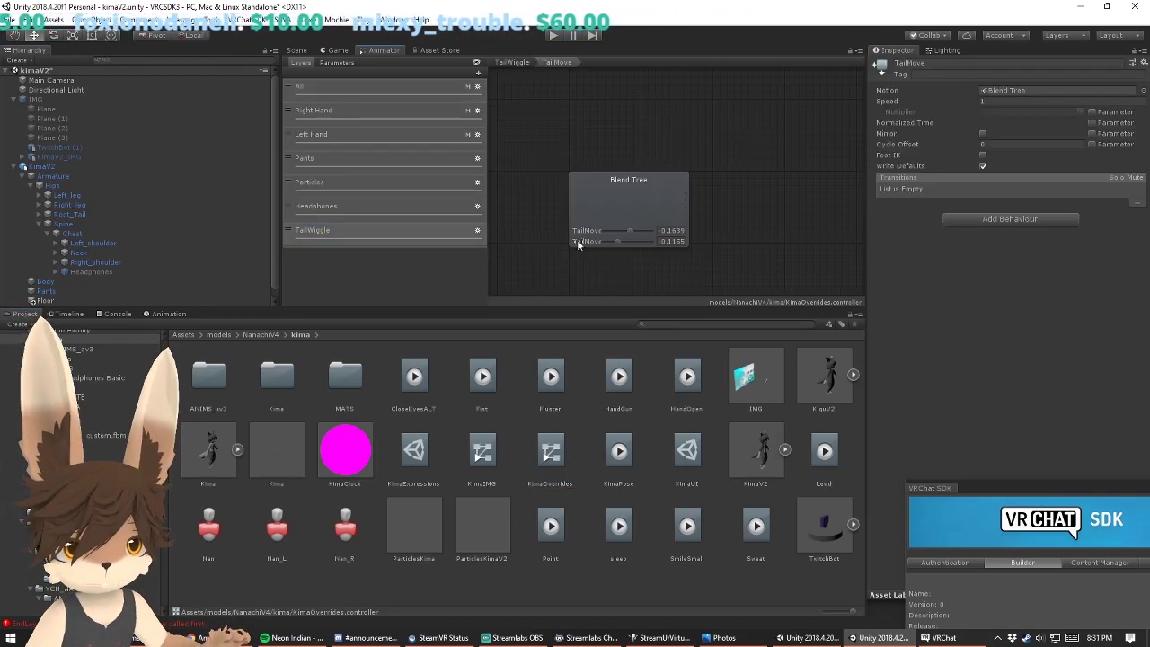
{"action": "left_click", "coordinate": [574, 235]}
{"action": "left_click_drag", "start_coordinate": [784, 222], "coordinate": [819, 215], "text": "alt"}
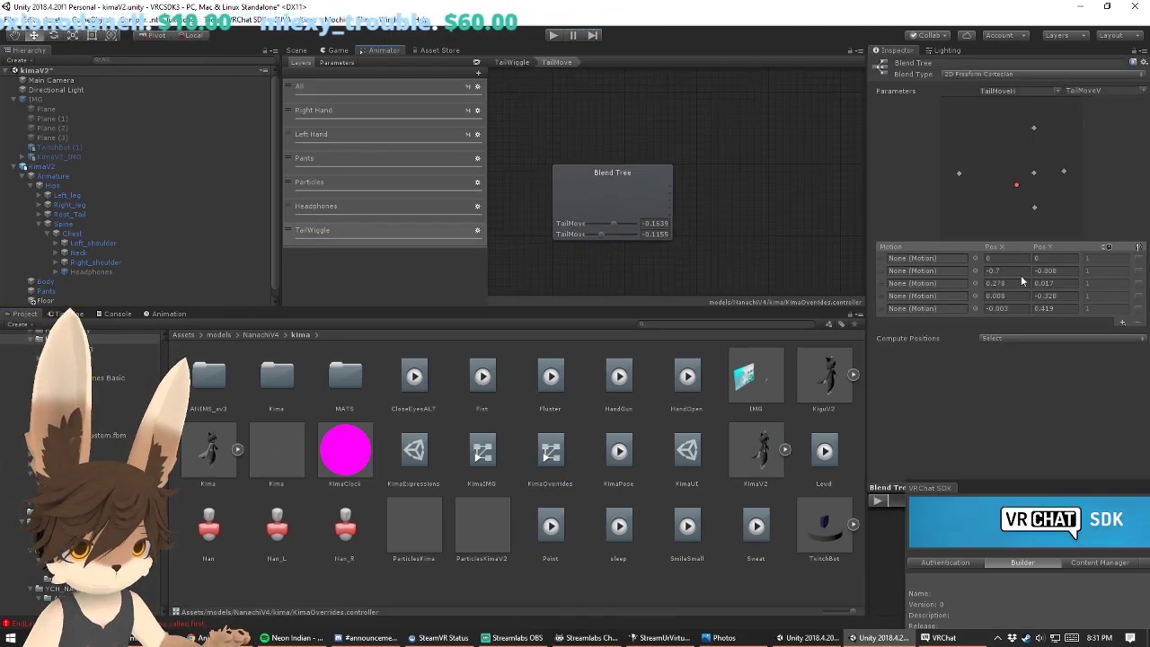
Step: Complete the positions of the four outer motions as (-0.7, 0), (0.7, 0), (0, -0.7) and (0, 0.7)
{"action": "left_click", "coordinate": [1045, 272]}
{"action": "type", "text": "0"}
{"action": "key", "text": "Tab"}
{"action": "type", "text": "0.7"}
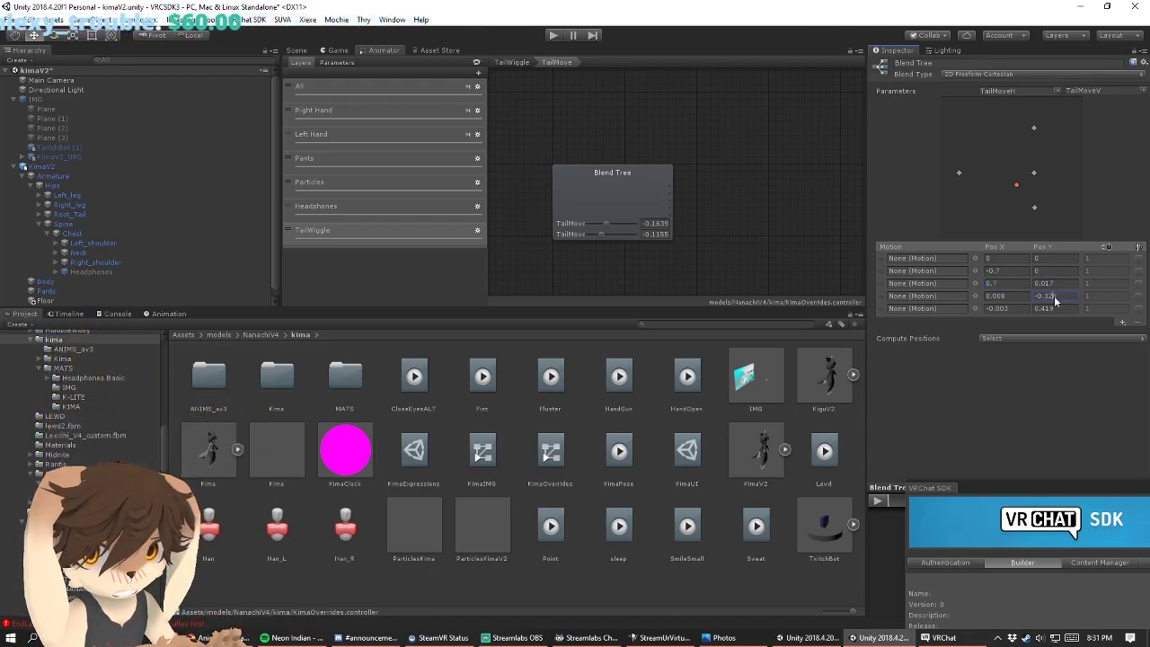
{"action": "left_click", "coordinate": [1054, 297]}
{"action": "type", "text": "-0.7"}
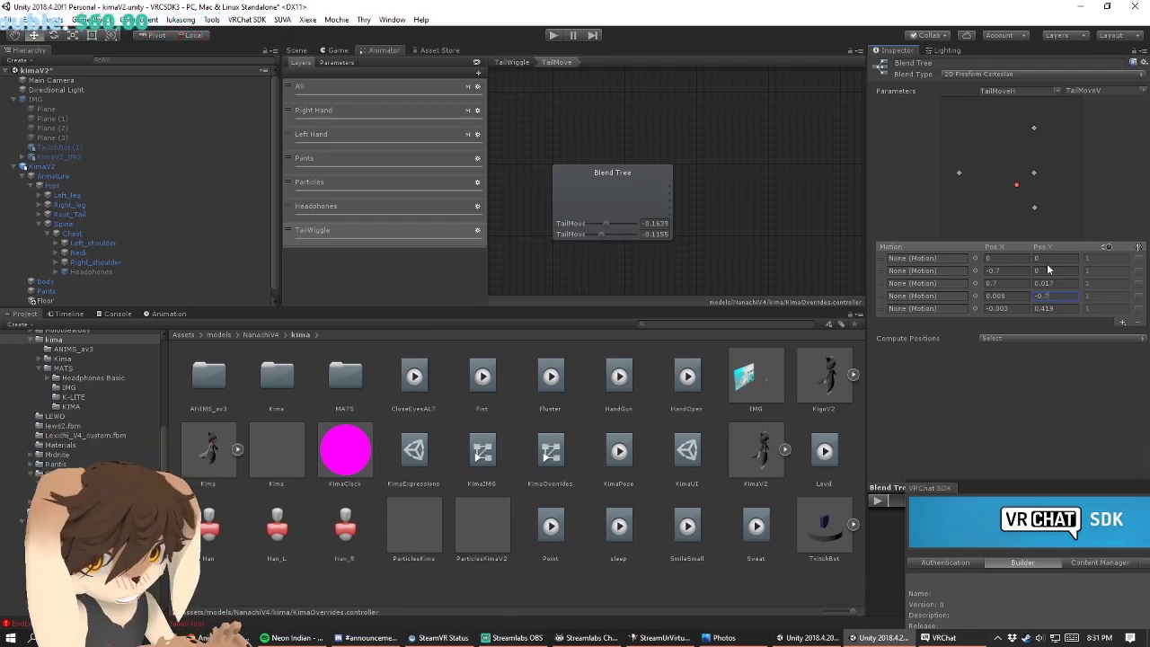
{"action": "left_click", "coordinate": [1062, 308]}
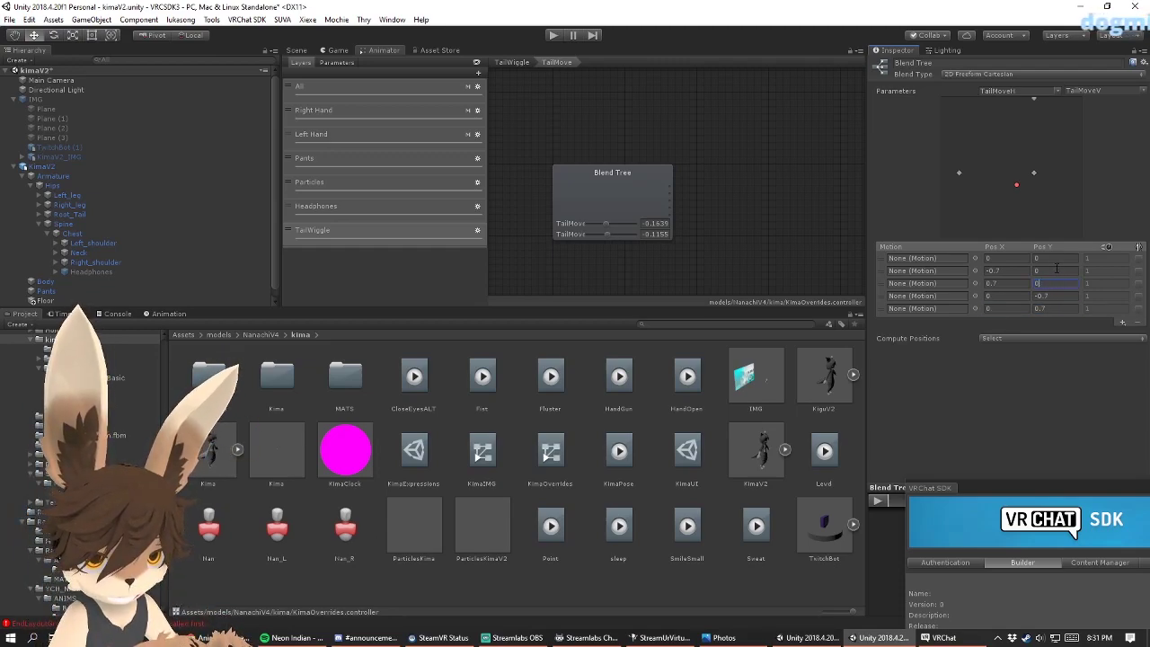
Step: Examine where each motion and the current blend position sit in the TailMove blend graph
{"action": "left_click", "coordinate": [881, 285]}
{"action": "left_click", "coordinate": [880, 296]}
{"action": "left_click", "coordinate": [1046, 205]}
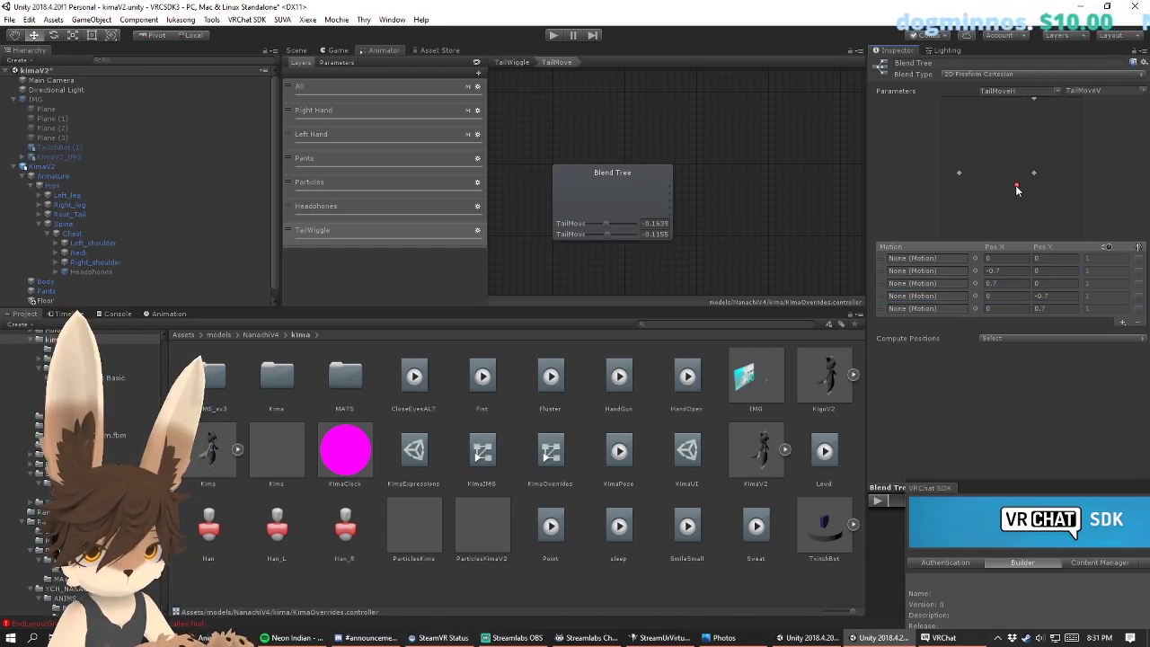
{"action": "left_click", "coordinate": [1031, 224]}
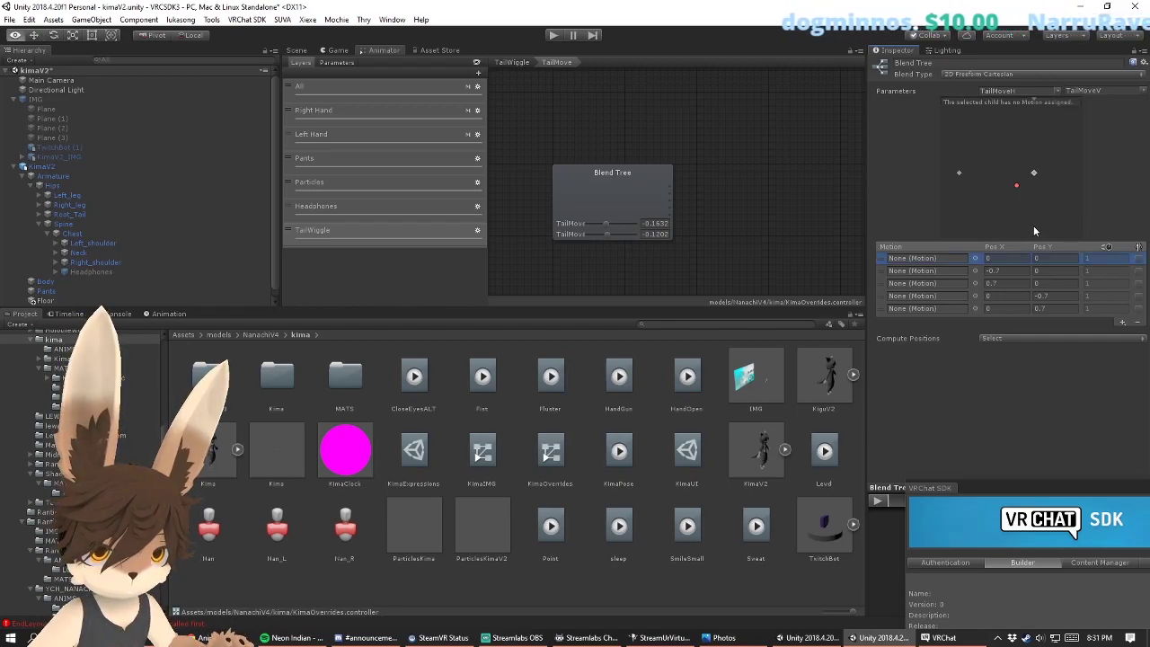
{"action": "left_click", "coordinate": [577, 195]}
{"action": "left_click", "coordinate": [981, 101]}
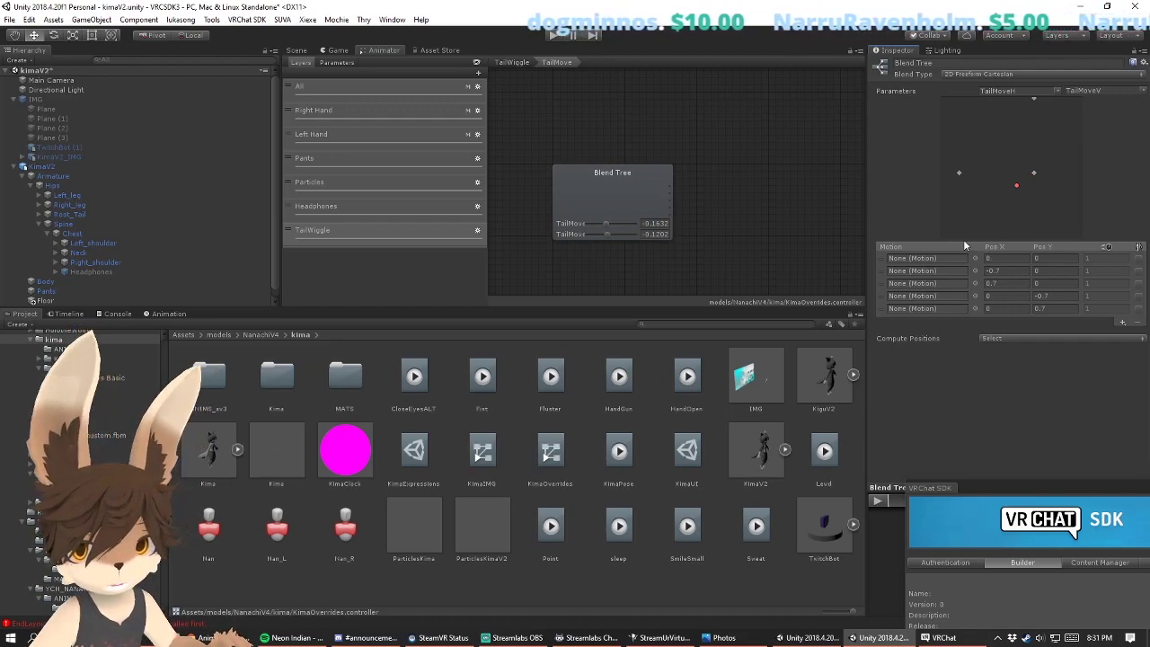
{"action": "left_click", "coordinate": [886, 258]}
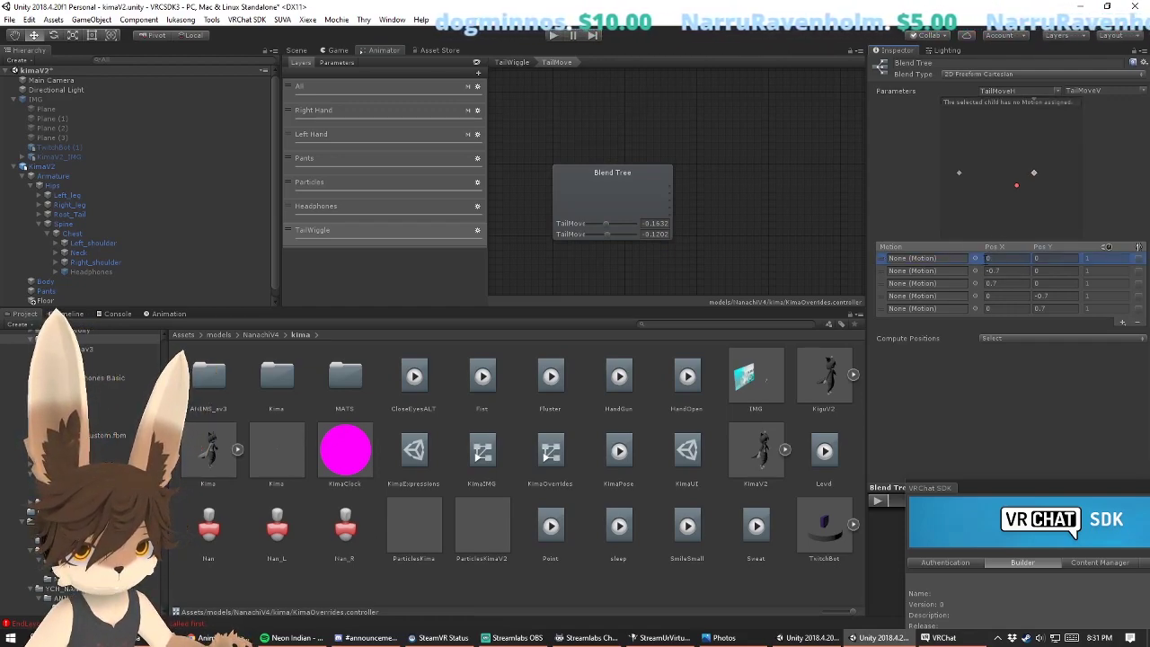
Step: Assign the TailNeutral animation from the ANIMS_av3 folder to the blend tree motion at (0, 0)
{"action": "double_click", "coordinate": [208, 378]}
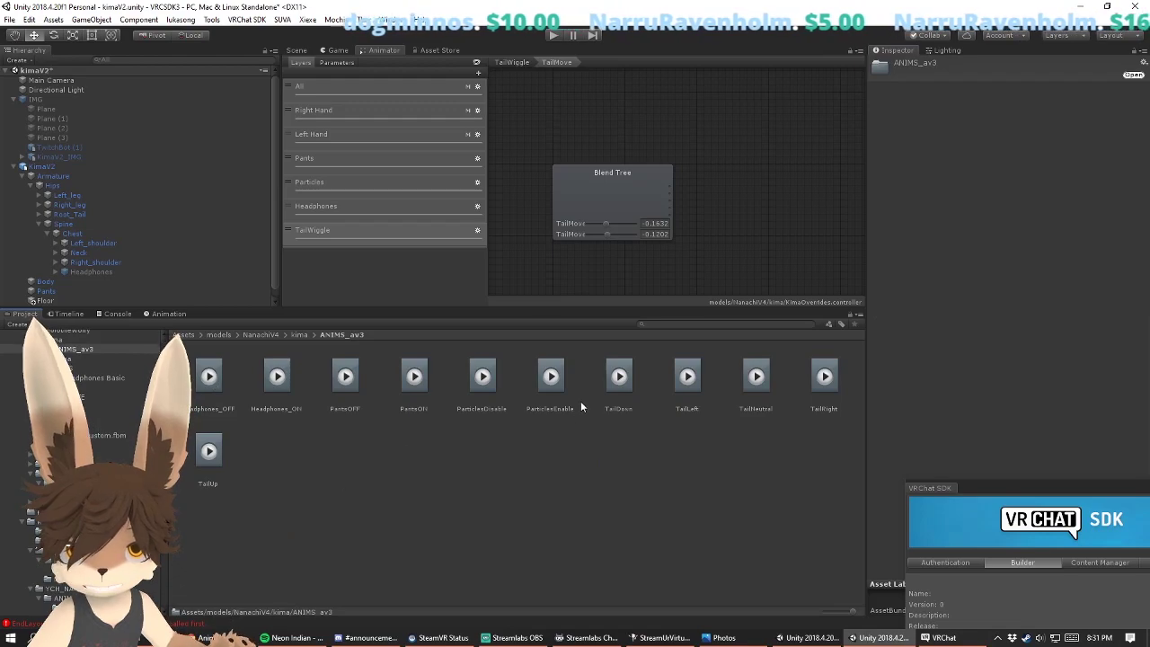
{"action": "left_click", "coordinate": [602, 180]}
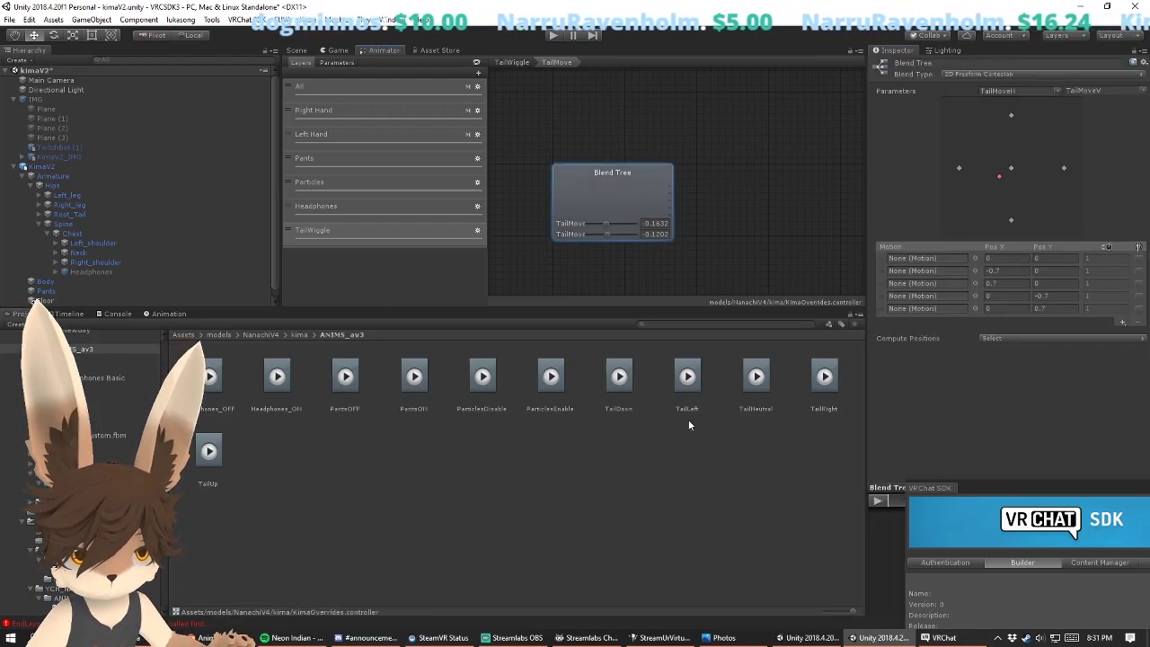
{"action": "left_click", "coordinate": [1010, 172]}
{"action": "left_click_drag", "start_coordinate": [779, 414], "coordinate": [930, 256]}
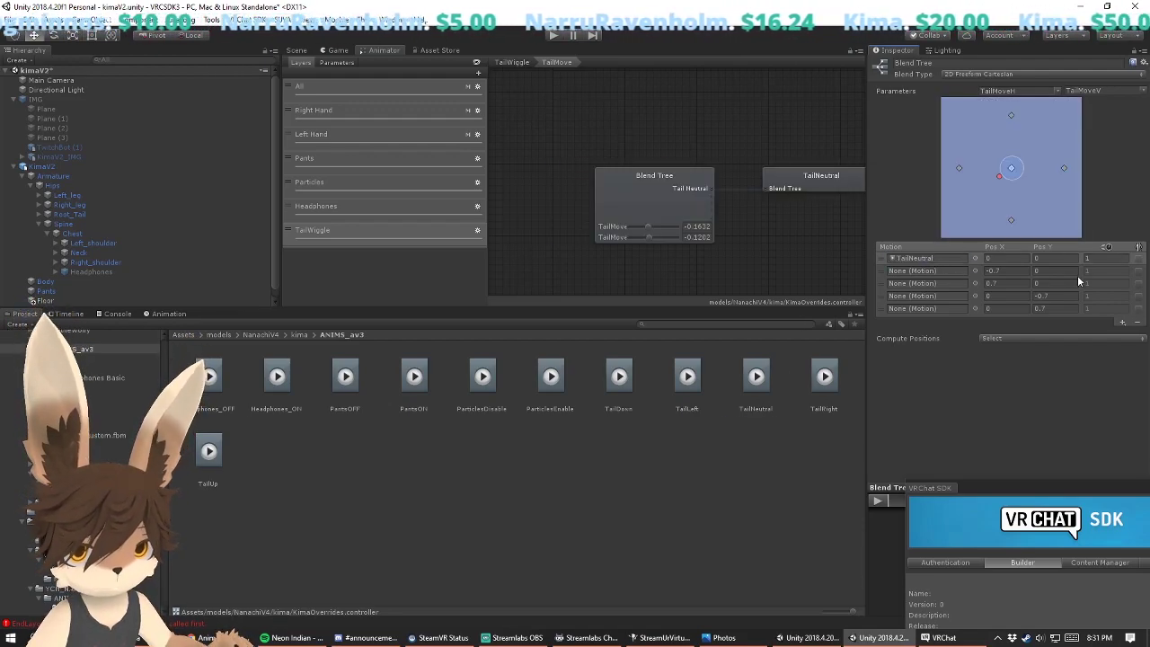
Step: Assign TailLeft to the motion at (-0.7, 0) and TailRight to the motion at (0.7, 0)
{"action": "left_click", "coordinate": [944, 271]}
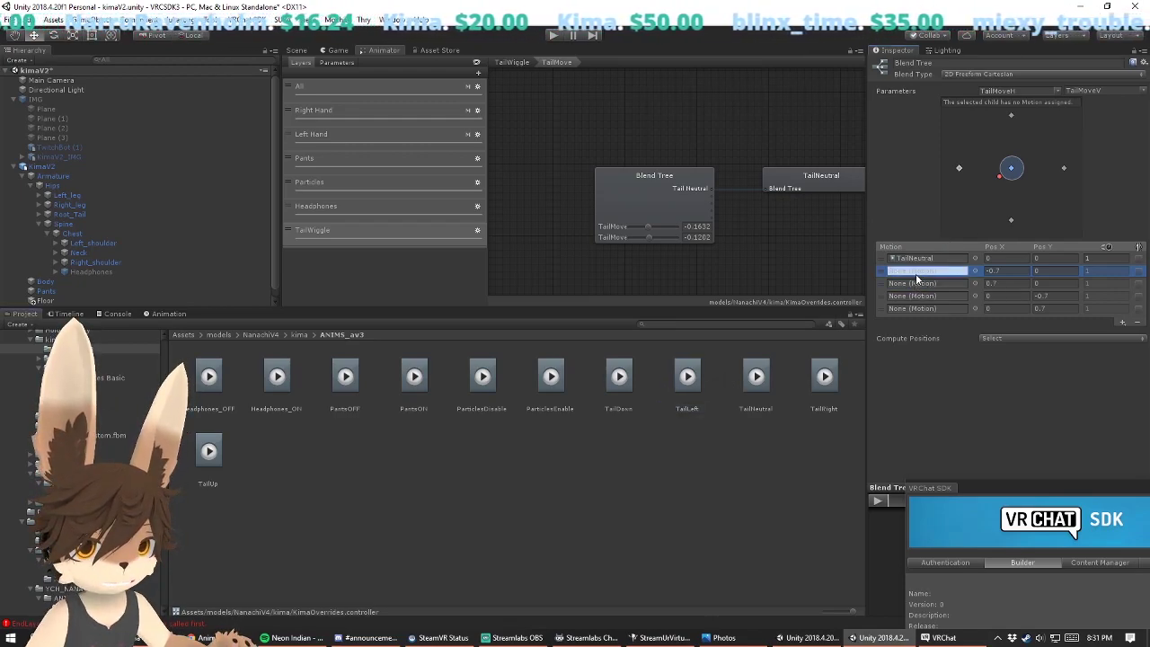
{"action": "left_click_drag", "start_coordinate": [917, 279], "coordinate": [919, 273]}
{"action": "left_click", "coordinate": [881, 284]}
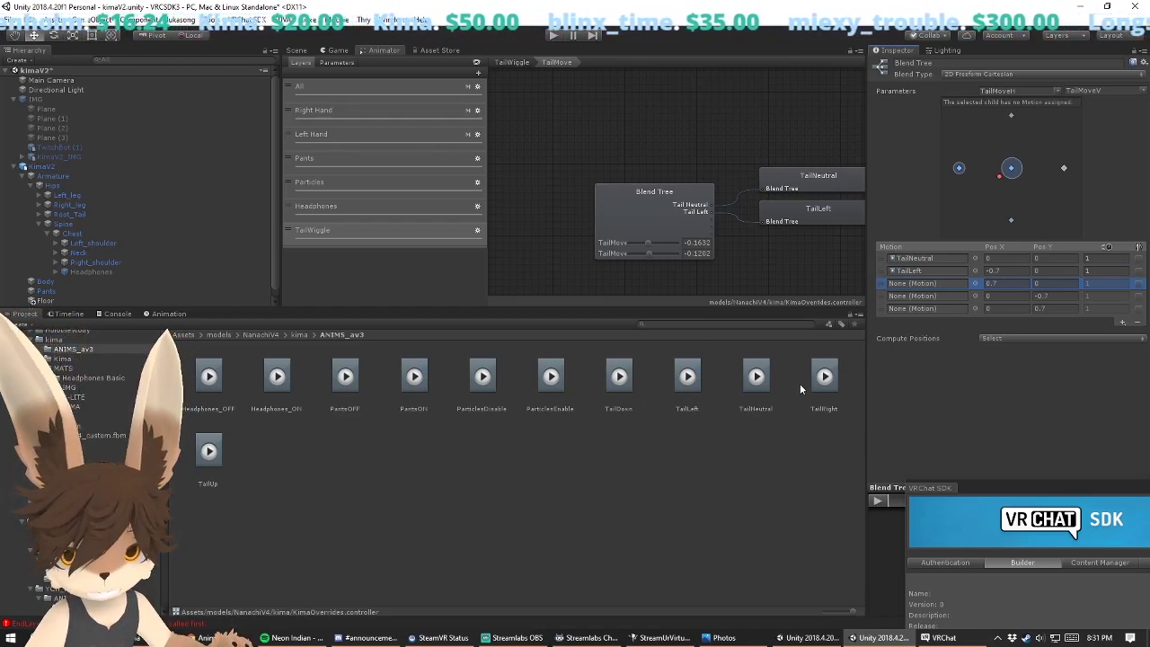
{"action": "left_click_drag", "start_coordinate": [925, 291], "coordinate": [925, 285]}
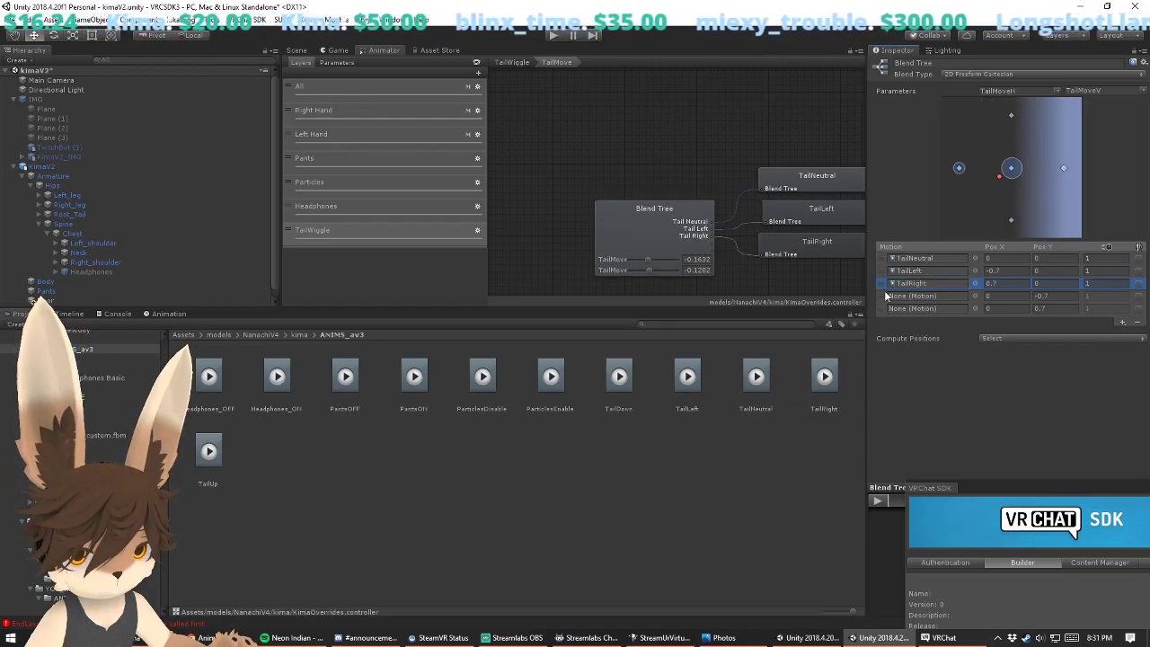
Step: Assign TailDown to the motion at (0, -0.7) and TailUp to the motion at (0, 0.7)
{"action": "left_click", "coordinate": [884, 297]}
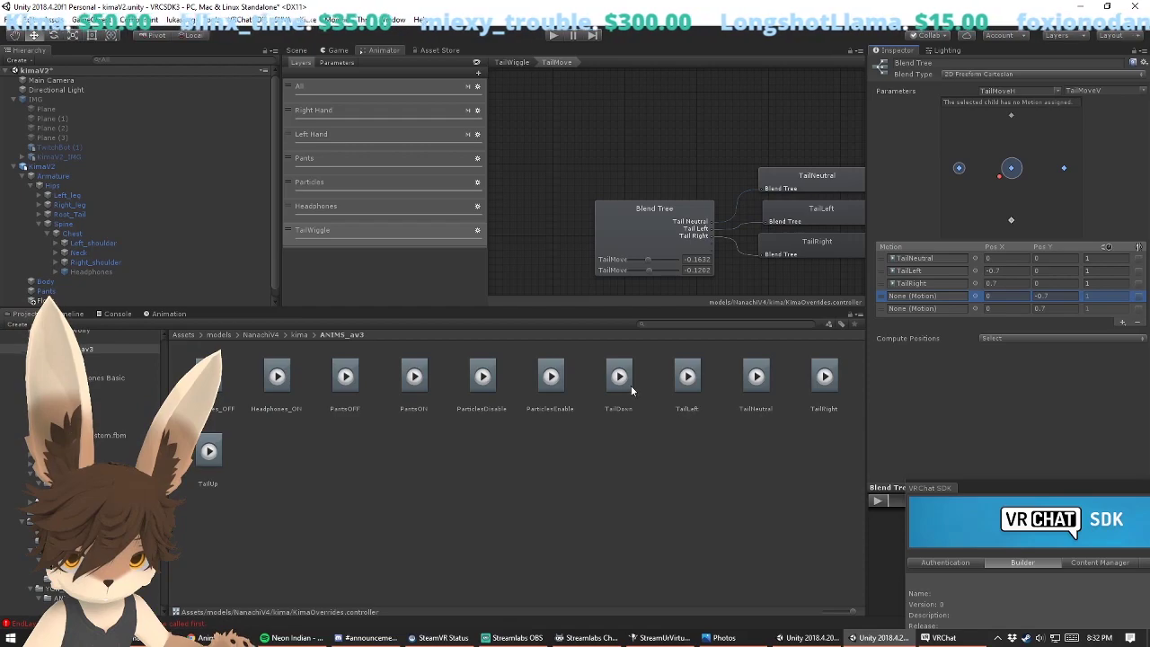
{"action": "left_click_drag", "start_coordinate": [815, 358], "coordinate": [988, 252]}
{"action": "left_click_drag", "start_coordinate": [913, 296], "coordinate": [913, 297]}
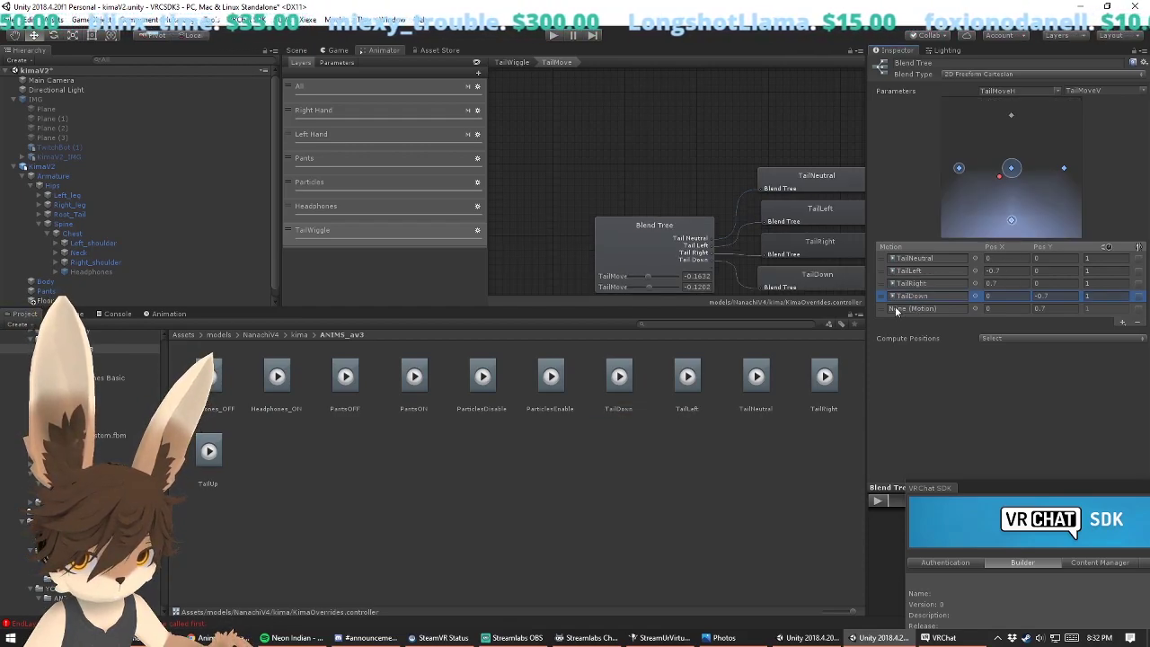
{"action": "left_click", "coordinate": [882, 310]}
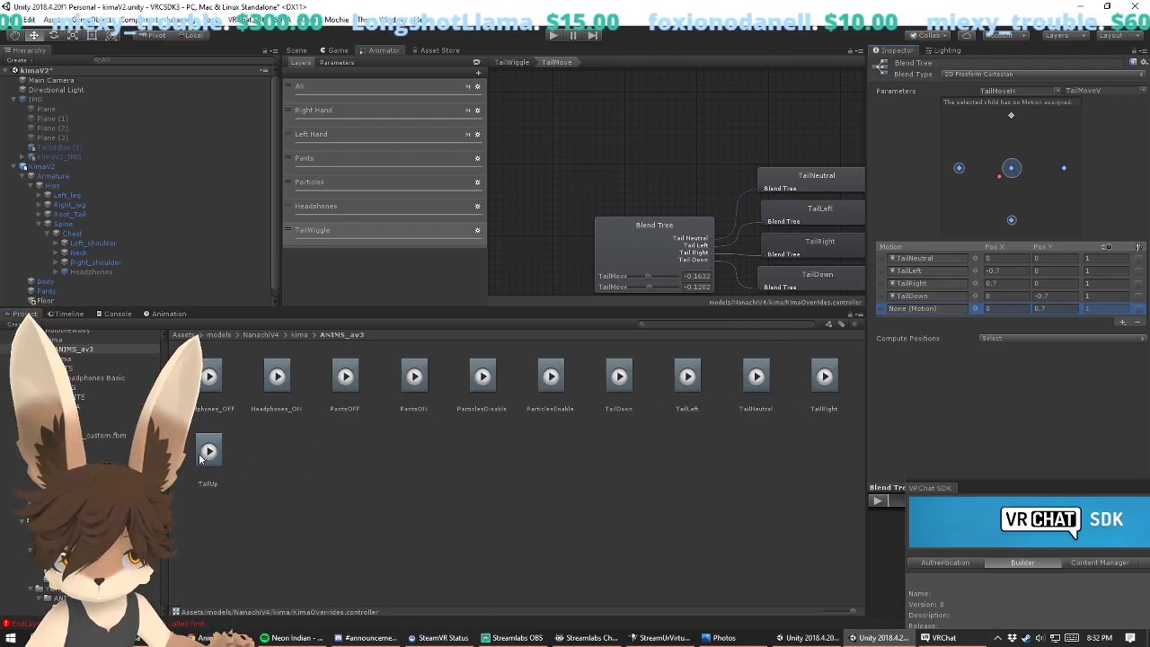
{"action": "left_click_drag", "start_coordinate": [944, 309], "coordinate": [945, 312]}
Step: Preview the tail blend on the KimaV2 avatar, moving the blend position towards TailRight, up to TailUp and back near the centre
{"action": "left_click_drag", "start_coordinate": [930, 487], "coordinate": [539, 505]}
{"action": "left_click_drag", "start_coordinate": [62, 184], "coordinate": [992, 386]}
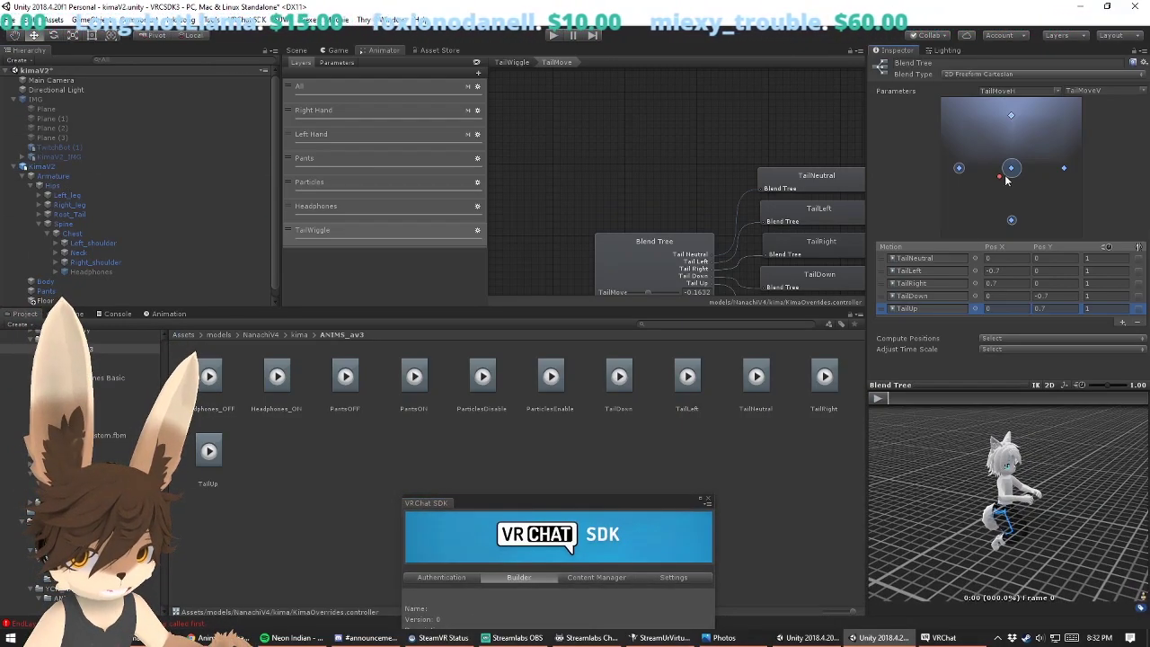
{"action": "mouse_move", "coordinate": [1004, 179]}
{"action": "left_mouse_down"}
{"action": "mouse_move", "coordinate": [1014, 219]}
{"action": "mouse_move", "coordinate": [1012, 113]}
{"action": "mouse_move", "coordinate": [955, 170]}
{"action": "mouse_move", "coordinate": [1034, 174]}
{"action": "left_mouse_up"}
{"action": "mouse_move", "coordinate": [969, 515]}
{"action": "right_mouse_down"}
{"action": "mouse_move", "coordinate": [1015, 525]}
{"action": "mouse_move", "coordinate": [1, 214]}
{"action": "right_mouse_up"}
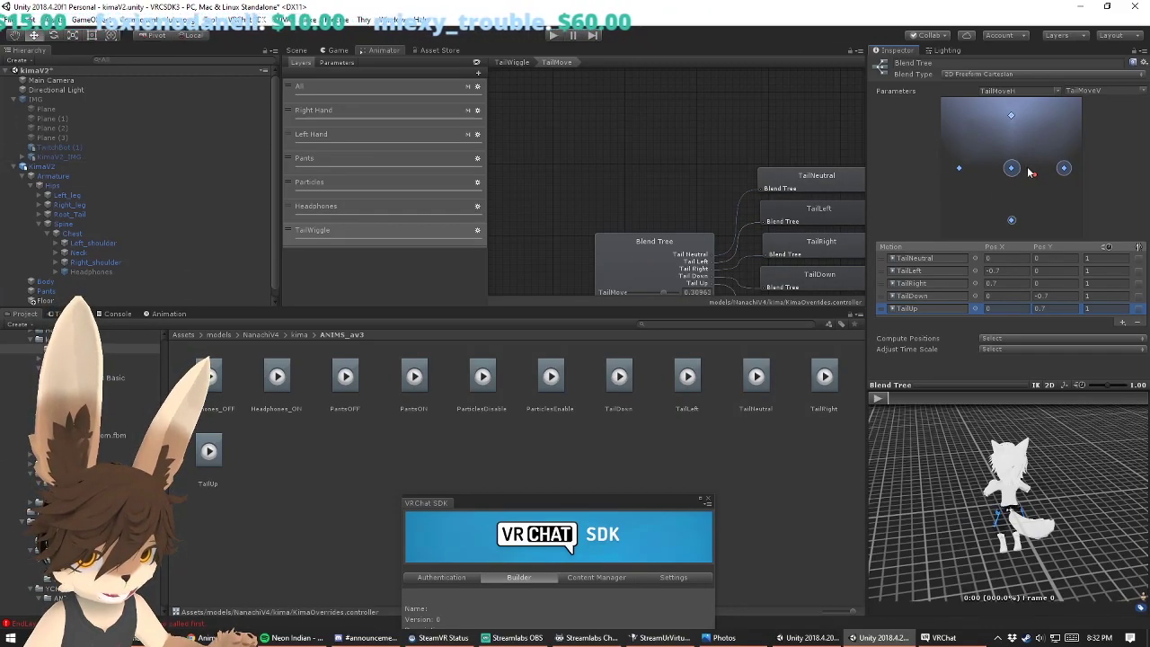
{"action": "mouse_move", "coordinate": [1038, 179]}
{"action": "left_mouse_down"}
{"action": "mouse_move", "coordinate": [1068, 190]}
{"action": "mouse_move", "coordinate": [1020, 175]}
{"action": "mouse_move", "coordinate": [1008, 126]}
{"action": "mouse_move", "coordinate": [981, 147]}
{"action": "mouse_move", "coordinate": [985, 158]}
{"action": "mouse_move", "coordinate": [1005, 169]}
{"action": "mouse_move", "coordinate": [1035, 142]}
{"action": "mouse_move", "coordinate": [962, 164]}
{"action": "mouse_move", "coordinate": [1058, 169]}
{"action": "mouse_move", "coordinate": [975, 126]}
{"action": "mouse_move", "coordinate": [1047, 124]}
{"action": "left_mouse_up"}
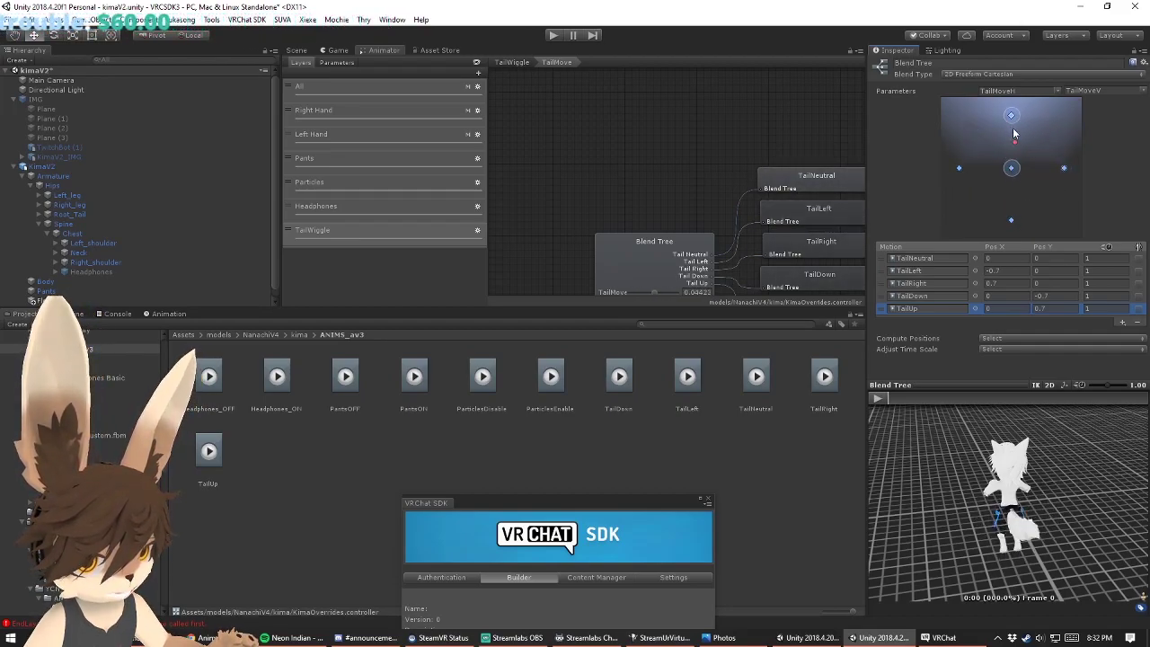
{"action": "right_click_drag", "start_coordinate": [956, 605], "coordinate": [1017, 412]}
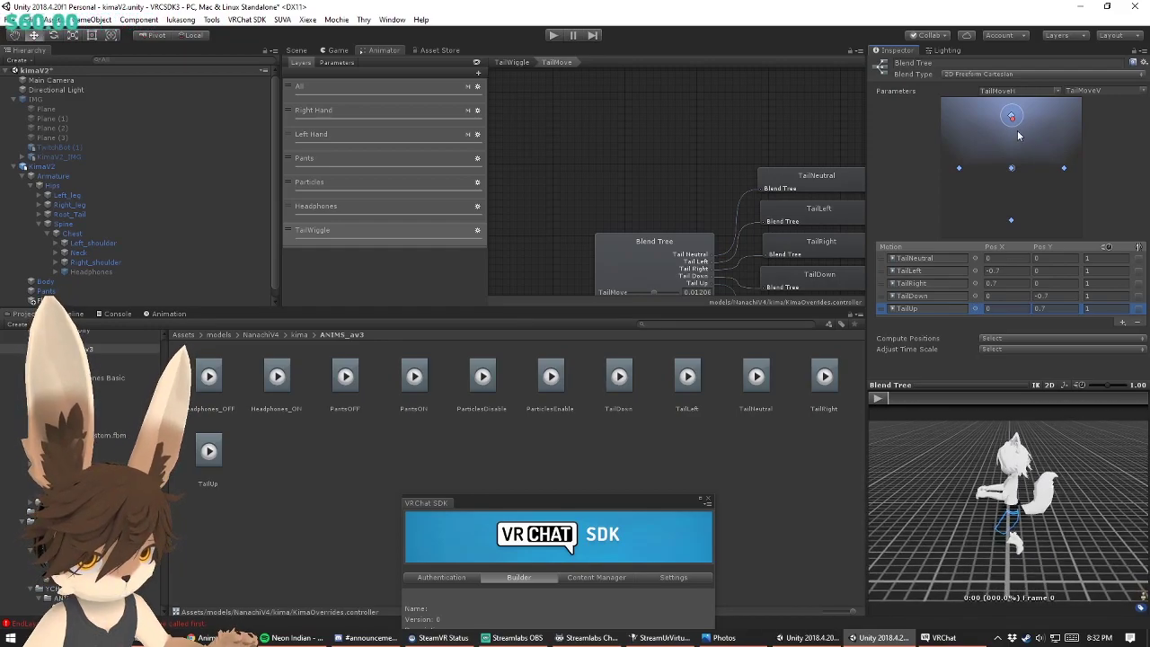
{"action": "left_click", "coordinate": [1016, 123]}
{"action": "mouse_move", "coordinate": [1014, 123]}
{"action": "left_mouse_down"}
{"action": "mouse_move", "coordinate": [1027, 209]}
{"action": "mouse_move", "coordinate": [1078, 161]}
{"action": "mouse_move", "coordinate": [968, 167]}
{"action": "mouse_move", "coordinate": [1061, 108]}
{"action": "mouse_move", "coordinate": [1035, 192]}
{"action": "mouse_move", "coordinate": [987, 129]}
{"action": "mouse_move", "coordinate": [1055, 167]}
{"action": "mouse_move", "coordinate": [1040, 159]}
{"action": "mouse_move", "coordinate": [1003, 180]}
{"action": "mouse_move", "coordinate": [1009, 167]}
{"action": "left_mouse_up"}
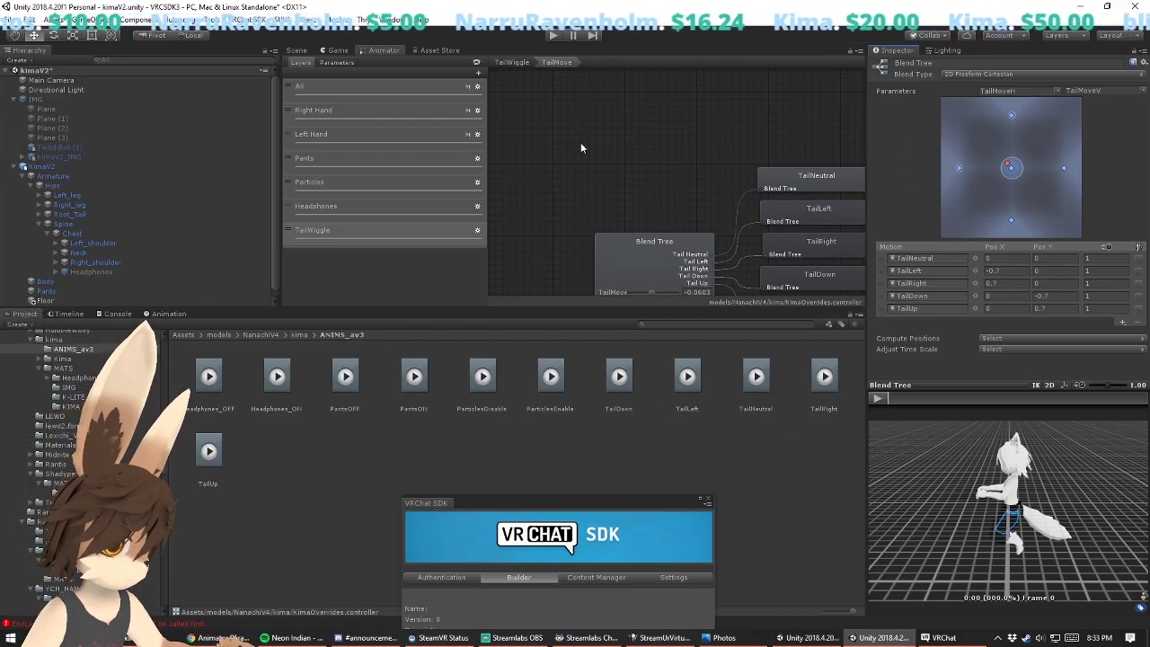
Step: Rename the blend tree in the TailWiggle layer as TailMove and set its TailMoveH blend value to 0
{"action": "left_click", "coordinate": [343, 232]}
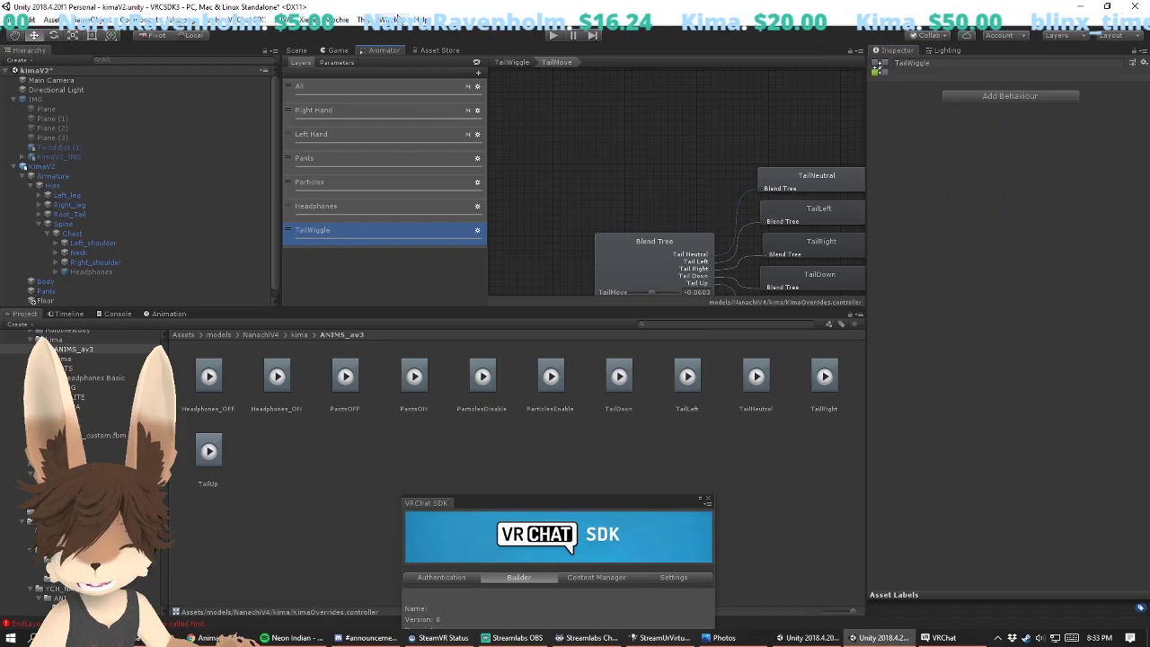
{"action": "left_click", "coordinate": [345, 62]}
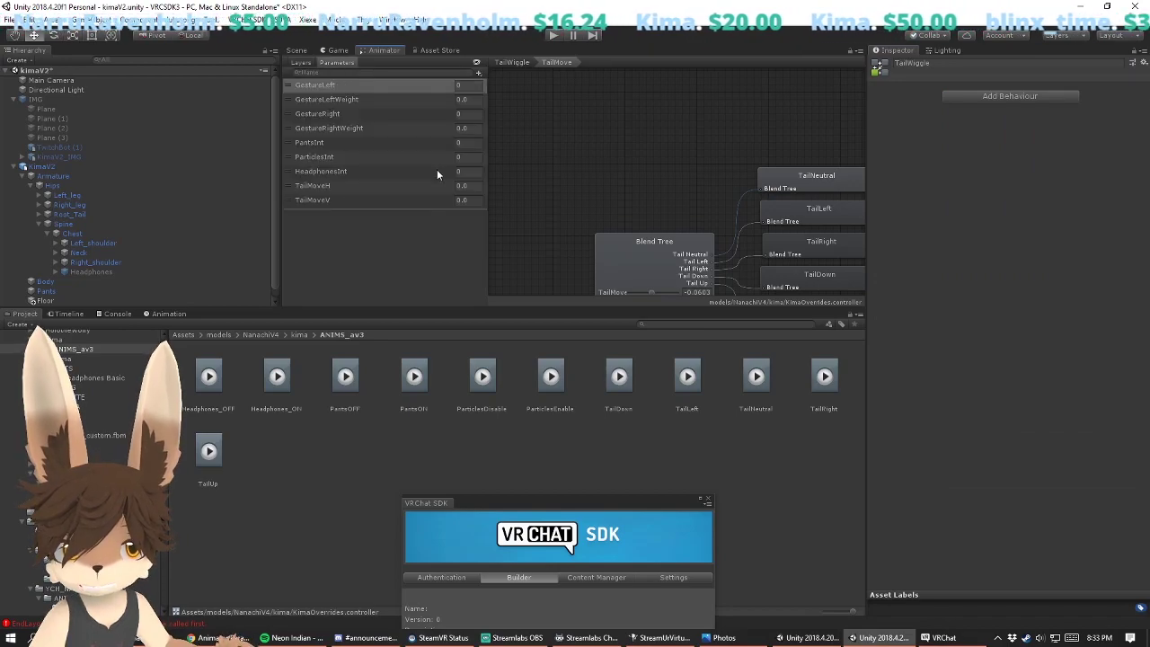
{"action": "left_click", "coordinate": [302, 63]}
{"action": "left_click", "coordinate": [654, 252]}
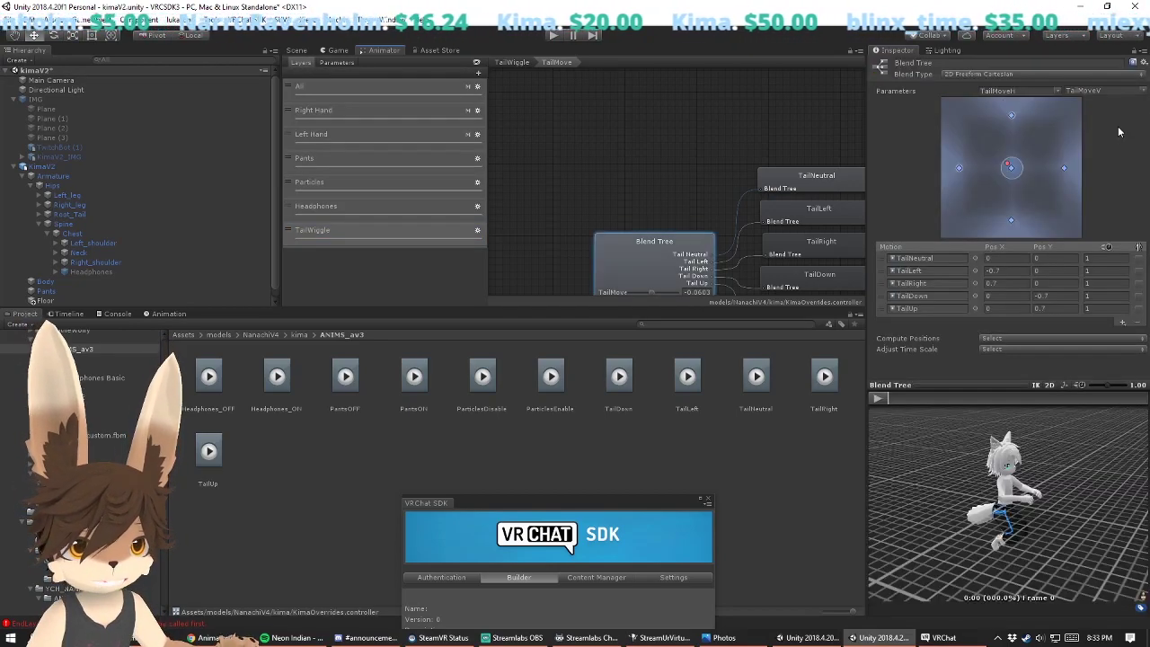
{"action": "left_click", "coordinate": [930, 63]}
{"action": "type", "text": "Tail"}
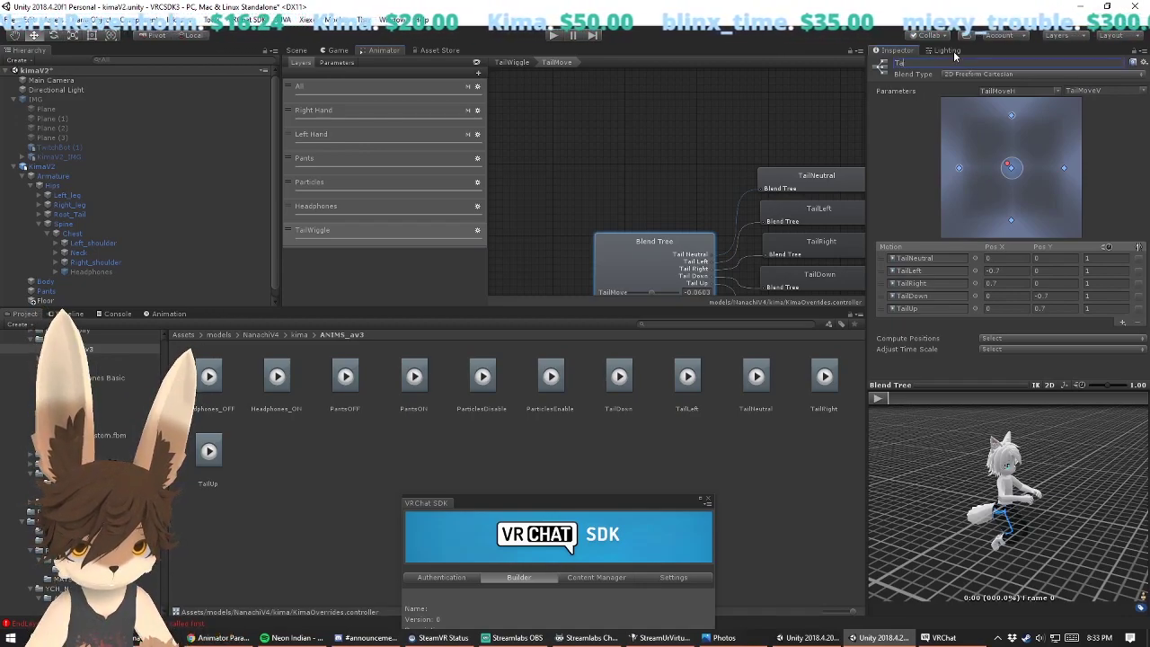
{"action": "type", "text": "Mo"}
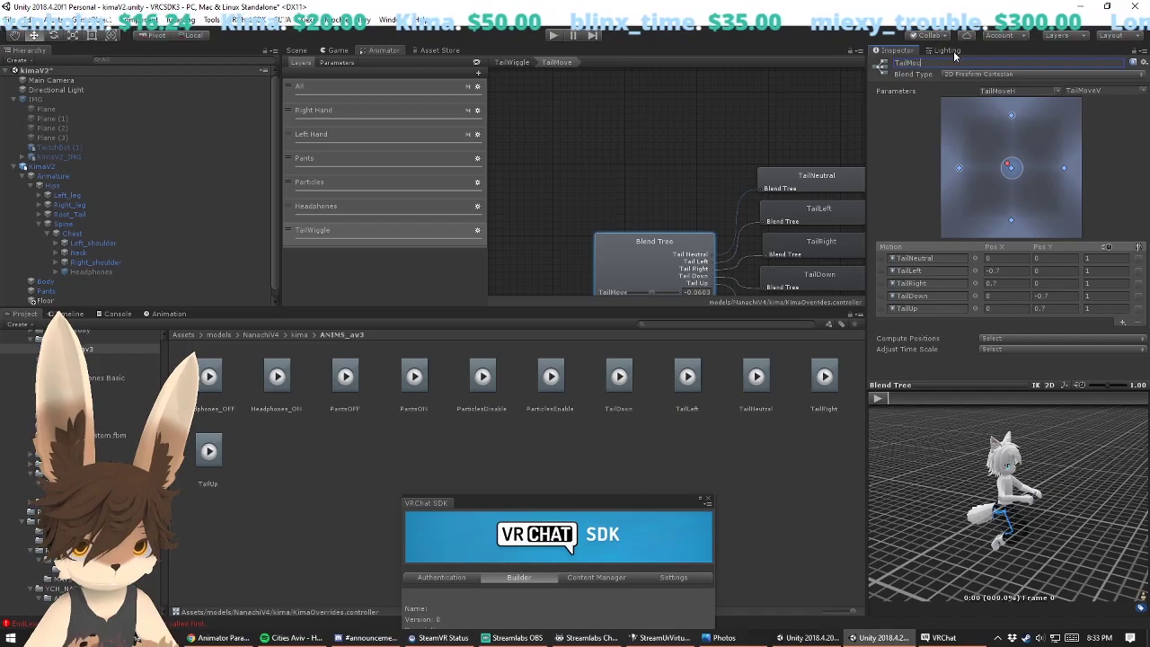
{"action": "type", "text": "ve"}
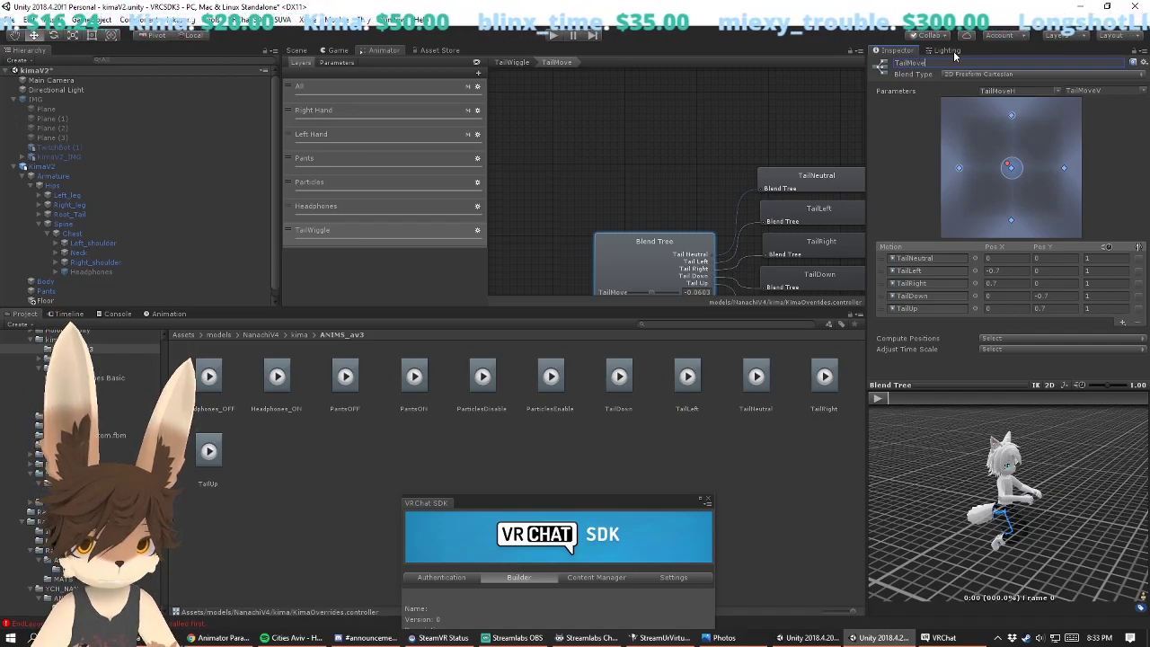
{"action": "key", "text": "Return"}
{"action": "scroll", "coordinate": [645, 175], "scroll_direction": "down", "scroll_amount": 2}
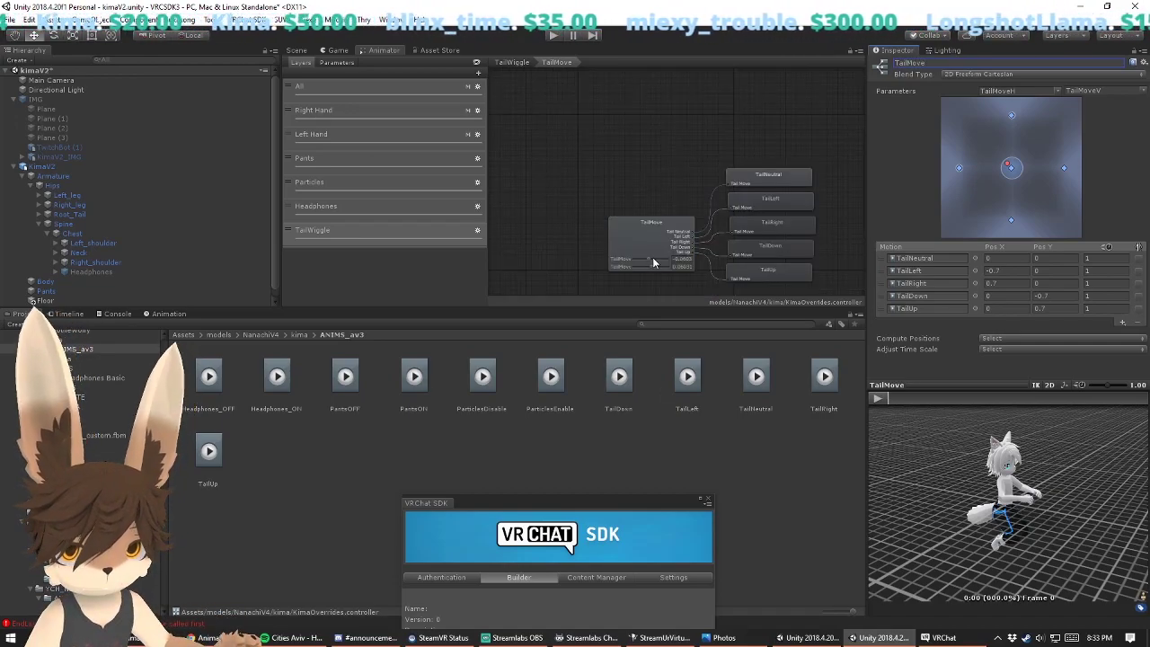
{"action": "left_click", "coordinate": [691, 259]}
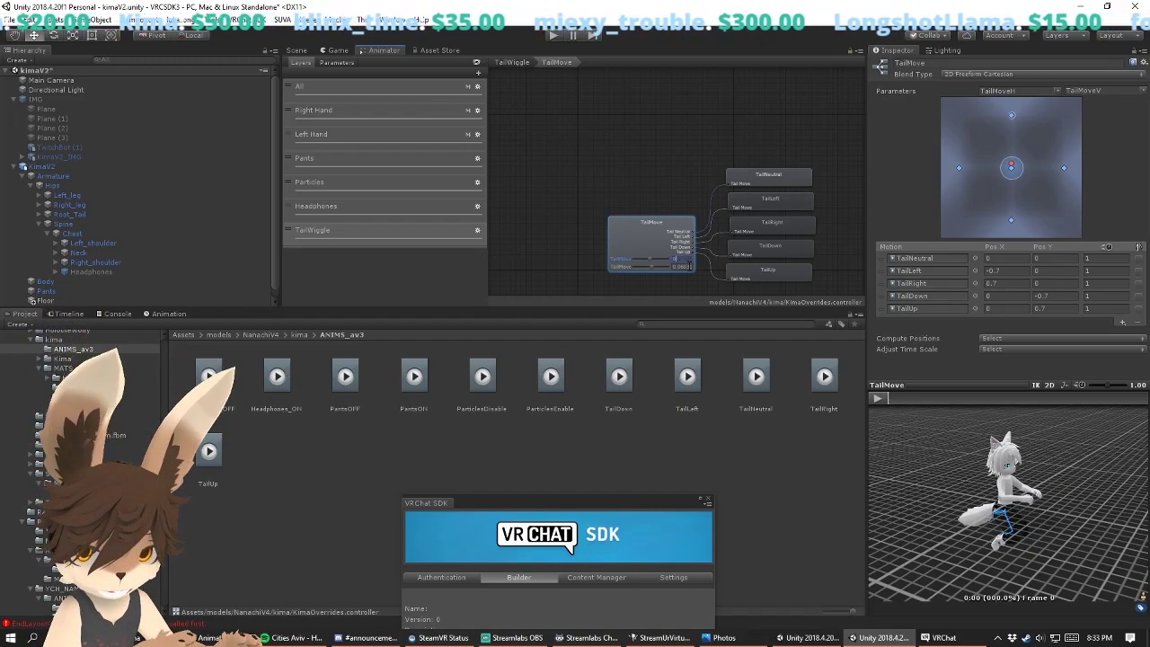
Step: Open the KimaExpressions asset in the kima folder and define parameter 7 as the Float TailMoveH
{"action": "left_click", "coordinate": [298, 50]}
{"action": "left_click", "coordinate": [466, 212]}
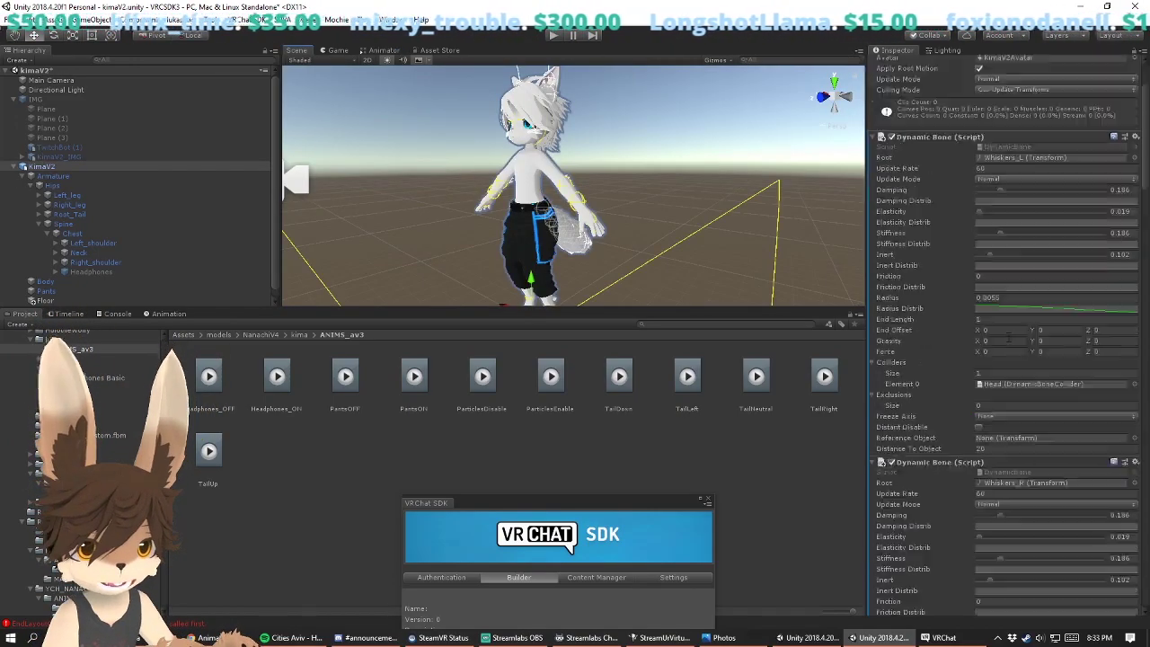
{"action": "left_click", "coordinate": [298, 336]}
{"action": "left_click_drag", "start_coordinate": [311, 308], "coordinate": [334, 253]}
{"action": "left_click_drag", "start_coordinate": [609, 505], "coordinate": [446, 555]}
{"action": "left_click", "coordinate": [413, 396]}
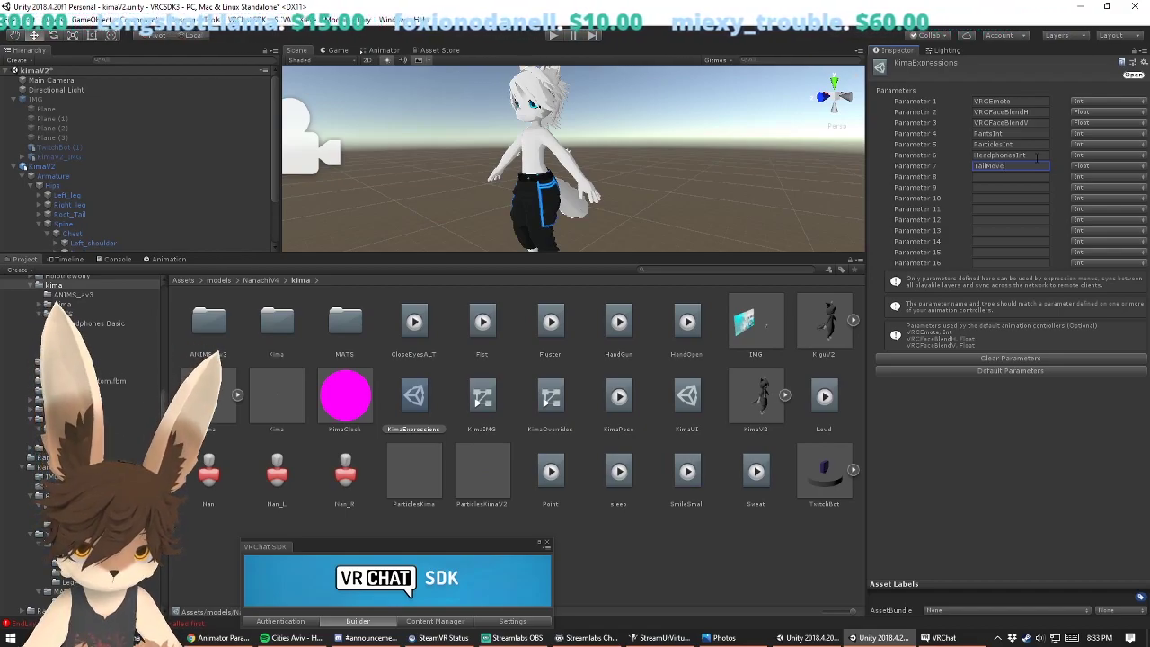
Step: Define parameter 8 of KimaExpressions as the Float TailMoveV
{"action": "left_click", "coordinate": [1101, 176]}
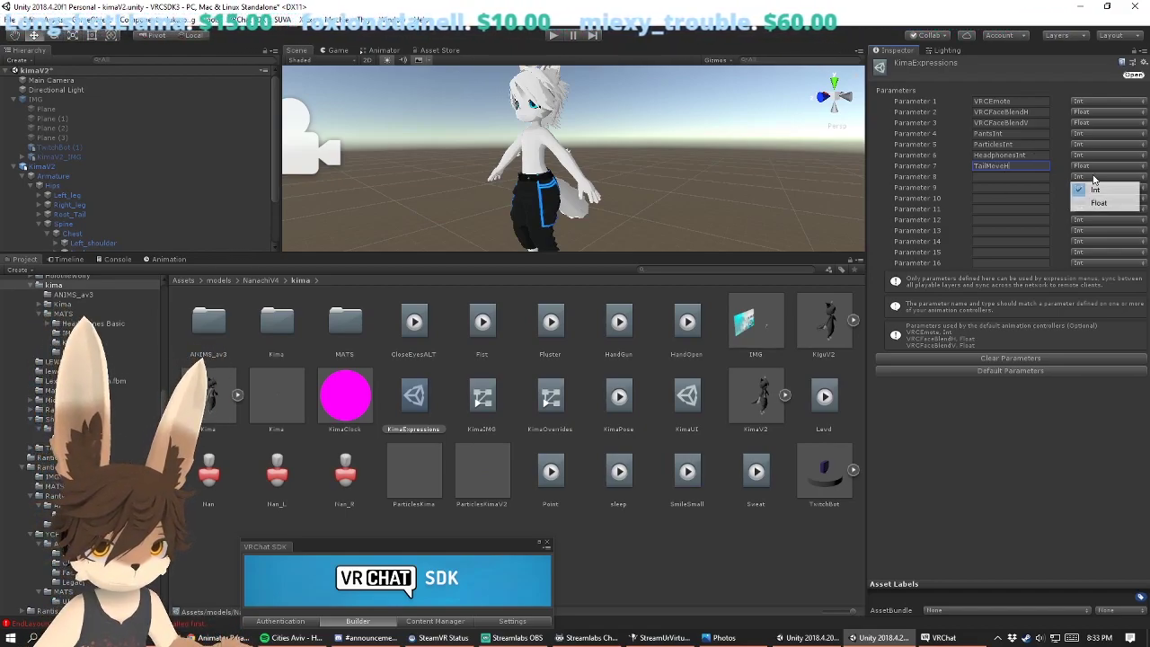
{"action": "left_click", "coordinate": [1084, 190]}
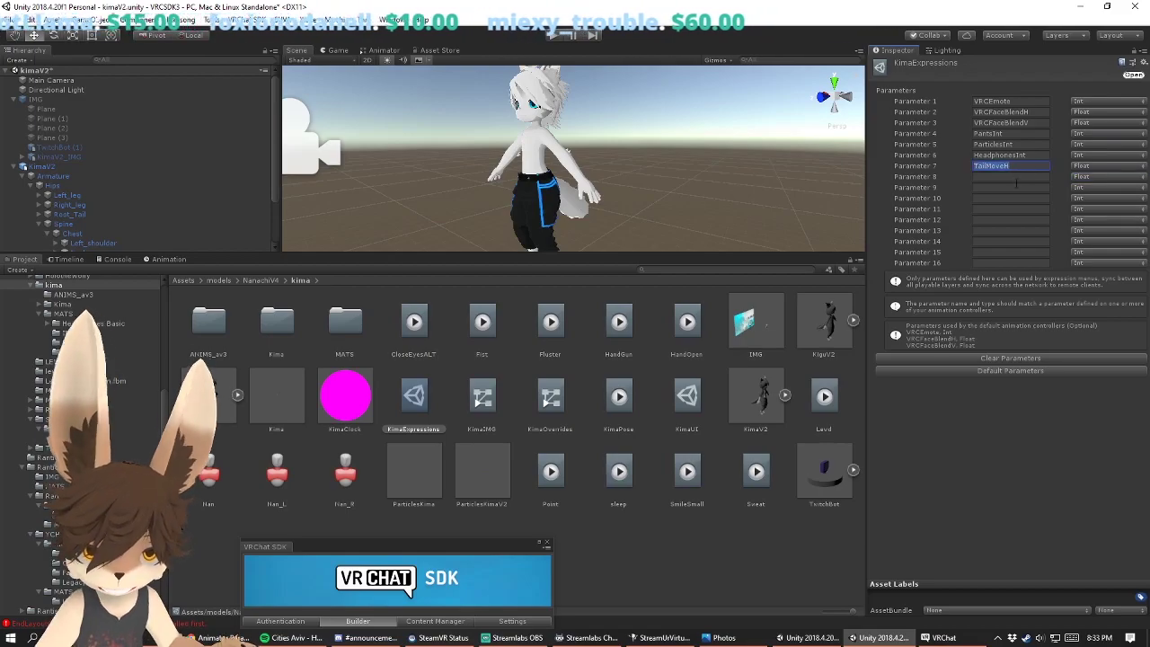
{"action": "left_click", "coordinate": [1011, 177]}
{"action": "type", "text": "TailMoveH"}
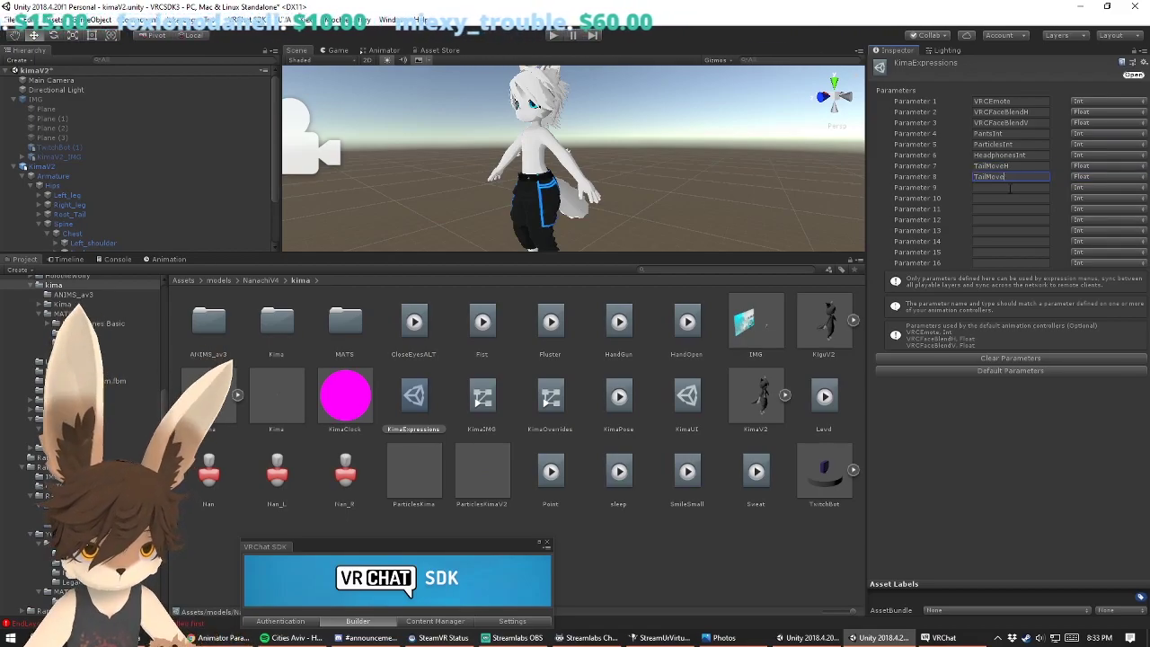
{"action": "key", "text": "BackSpace"}
{"action": "type", "text": "V"}
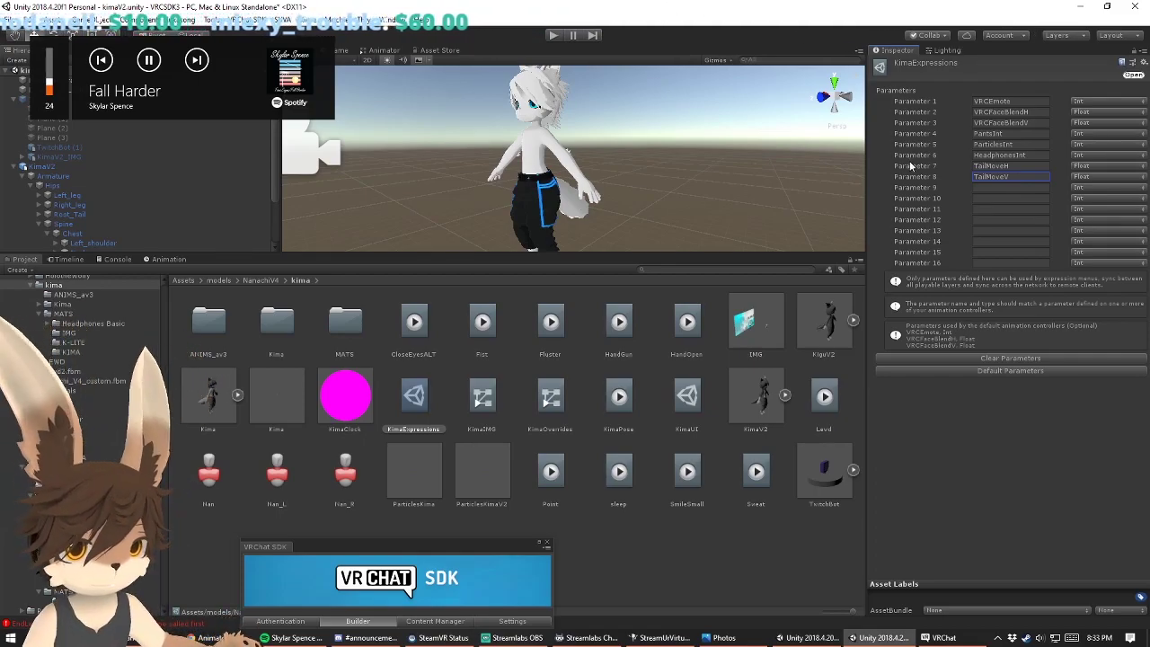
{"action": "left_click", "coordinate": [1002, 440]}
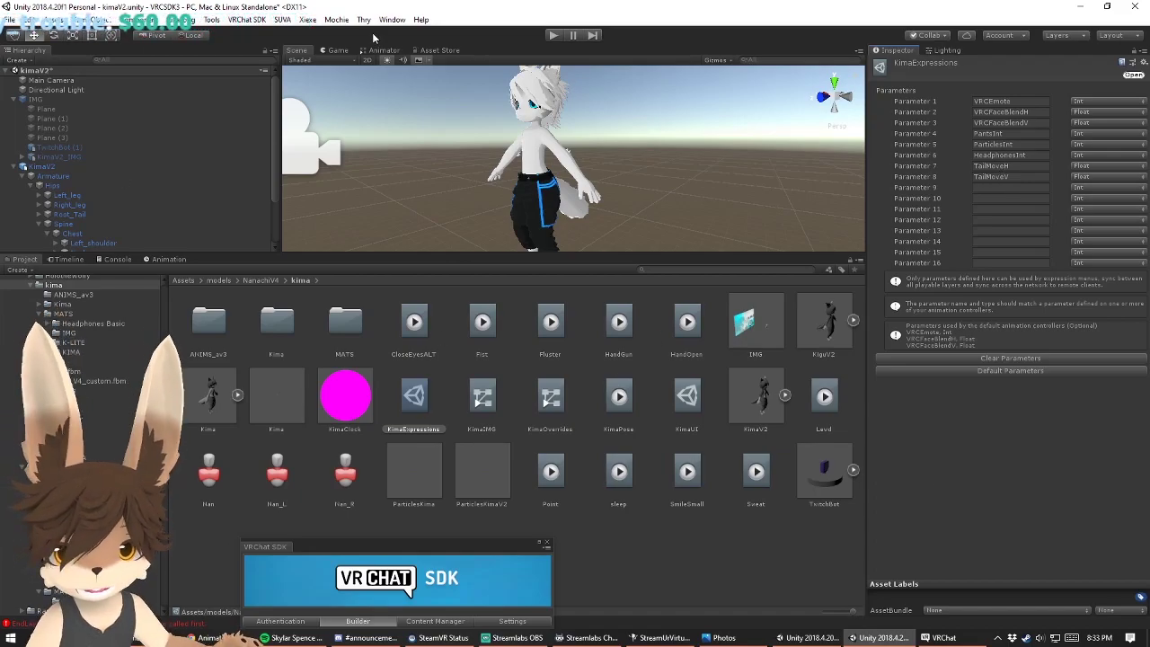
Step: Review the animator controller's parameter list and the KimaV2 avatar's component settings
{"action": "left_click", "coordinate": [376, 50]}
{"action": "left_click", "coordinate": [339, 51]}
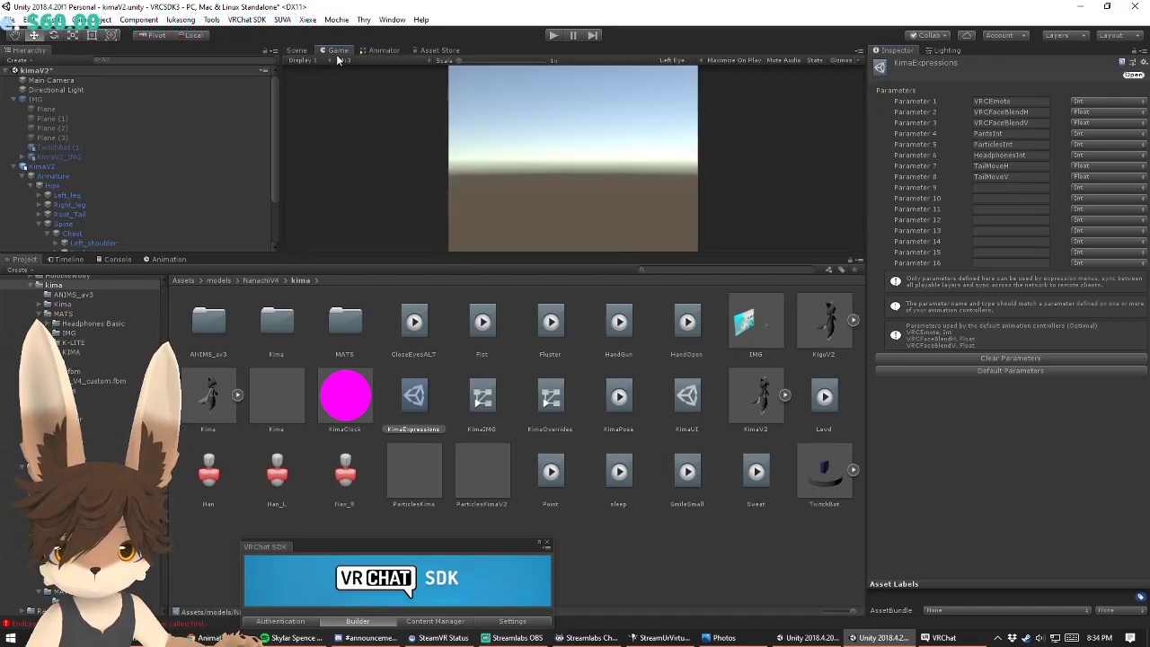
{"action": "left_click", "coordinate": [381, 51]}
{"action": "left_click", "coordinate": [338, 63]}
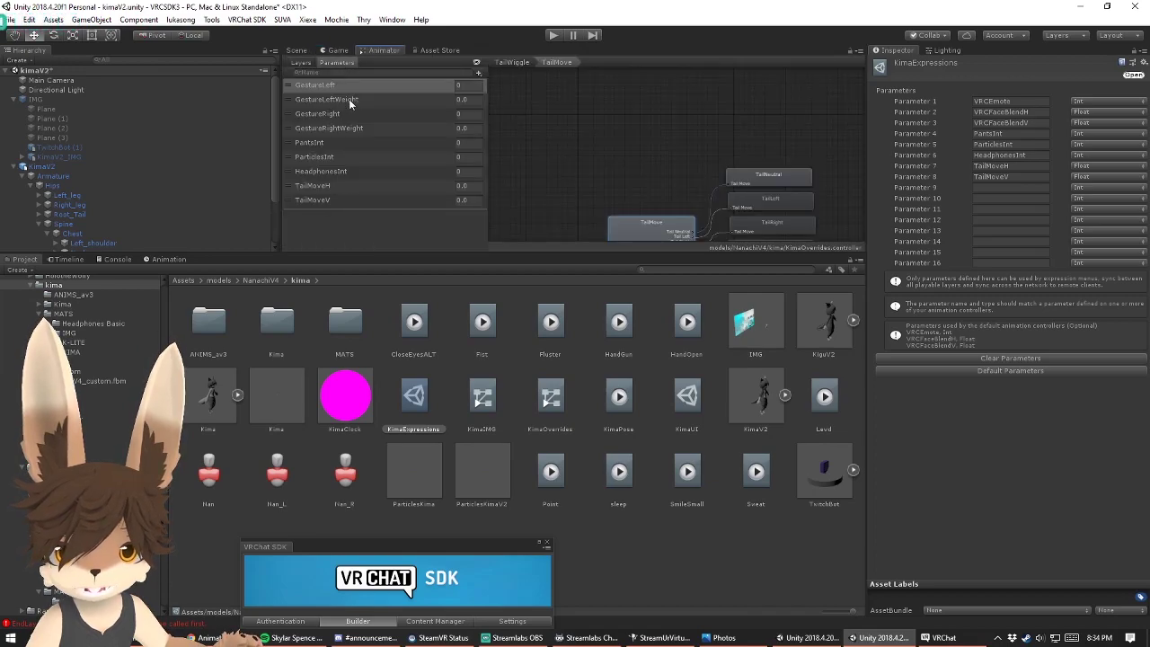
{"action": "left_click", "coordinate": [296, 51]}
{"action": "left_click_drag", "start_coordinate": [623, 150], "coordinate": [677, 133], "text": "alt"}
{"action": "left_click", "coordinate": [605, 139]}
{"action": "scroll", "coordinate": [983, 258], "scroll_direction": "down", "scroll_amount": 15}
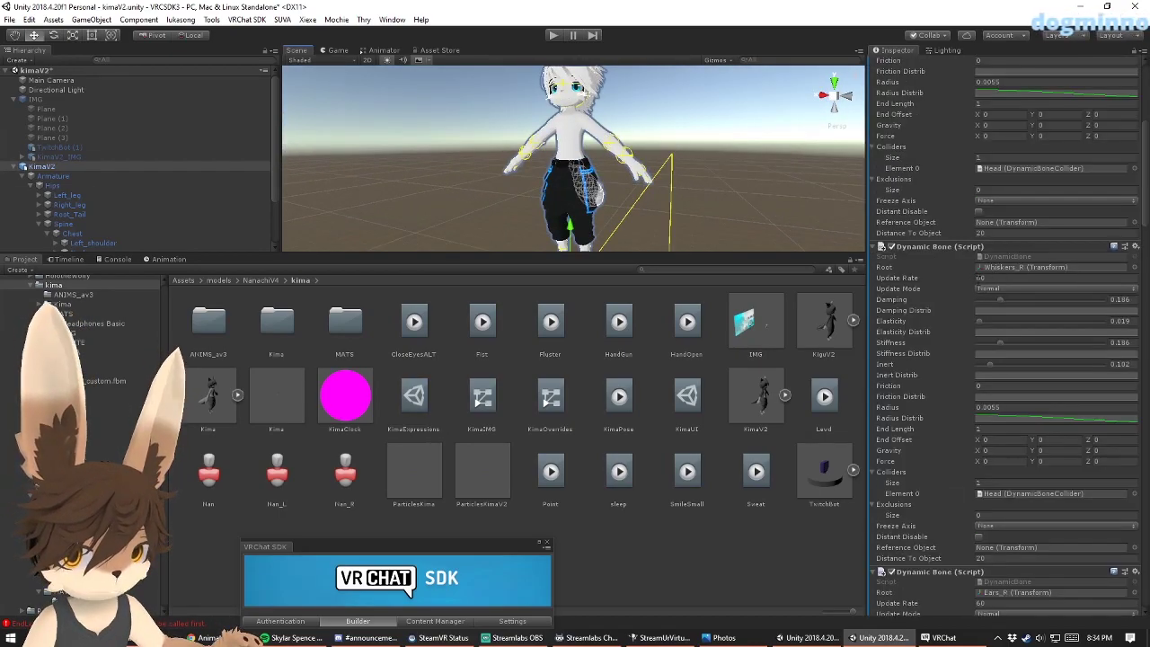
{"action": "scroll", "coordinate": [1004, 309], "scroll_direction": "down", "scroll_amount": 6}
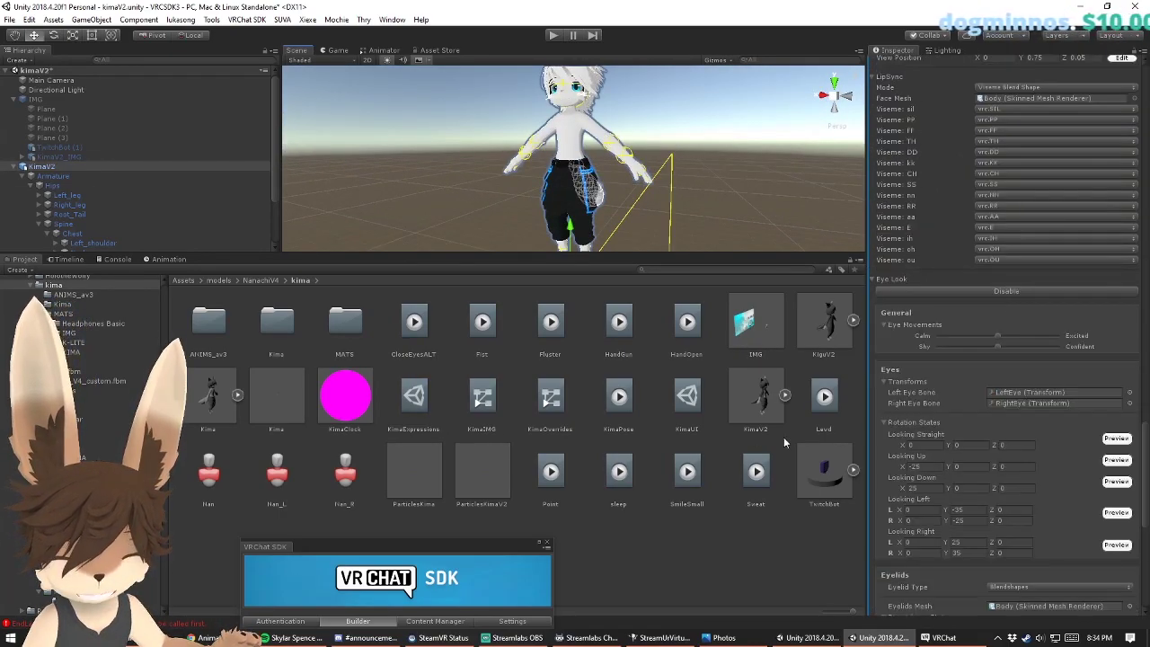
Step: Add a new control named Tail to the KimaUI expressions menu and make it a Two Axis Puppet
{"action": "left_click", "coordinate": [690, 402]}
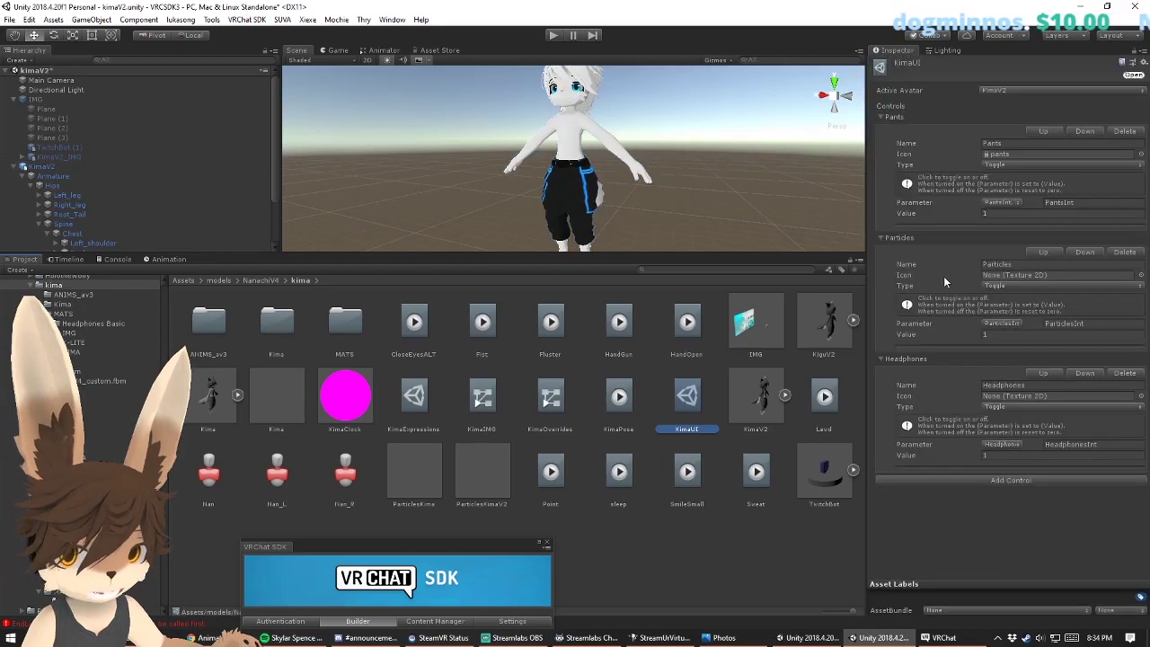
{"action": "left_click", "coordinate": [993, 482]}
{"action": "scroll", "coordinate": [997, 493], "scroll_direction": "down", "scroll_amount": 1}
{"action": "left_click", "coordinate": [1004, 480]}
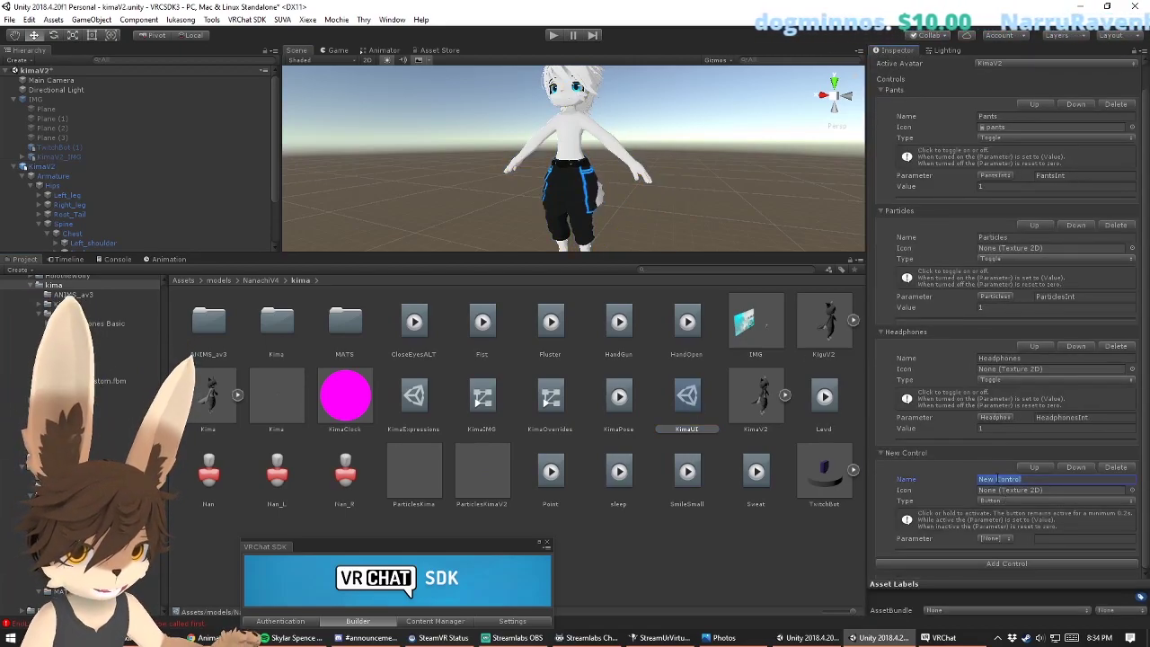
{"action": "type", "text": "Tail"}
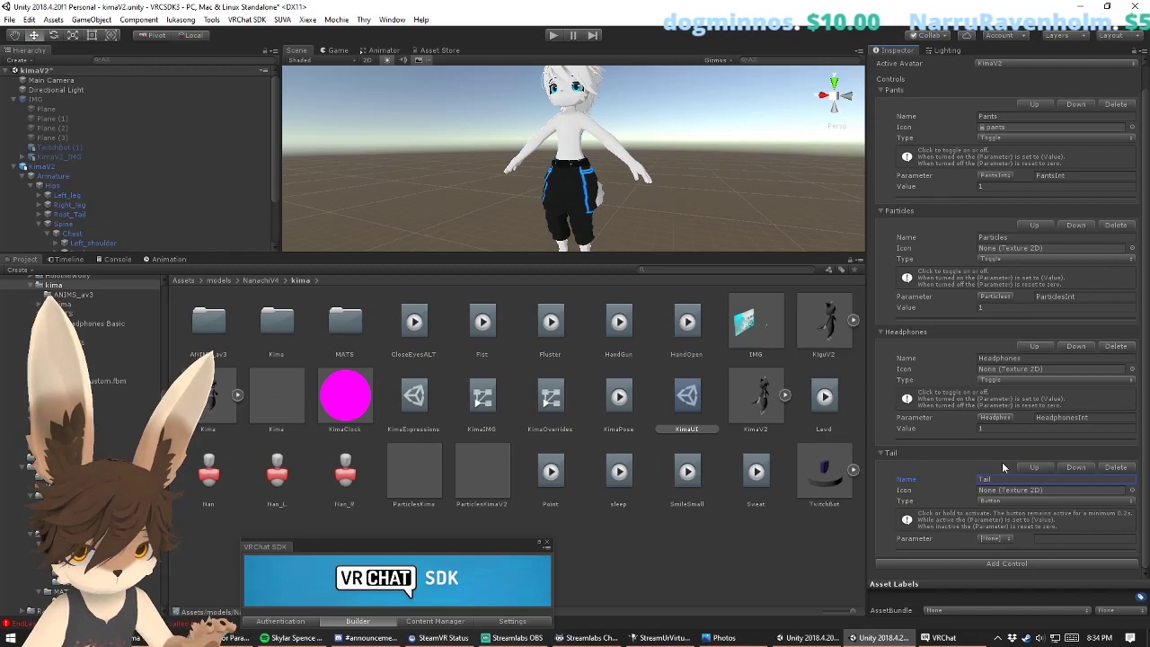
{"action": "left_click", "coordinate": [1006, 501]}
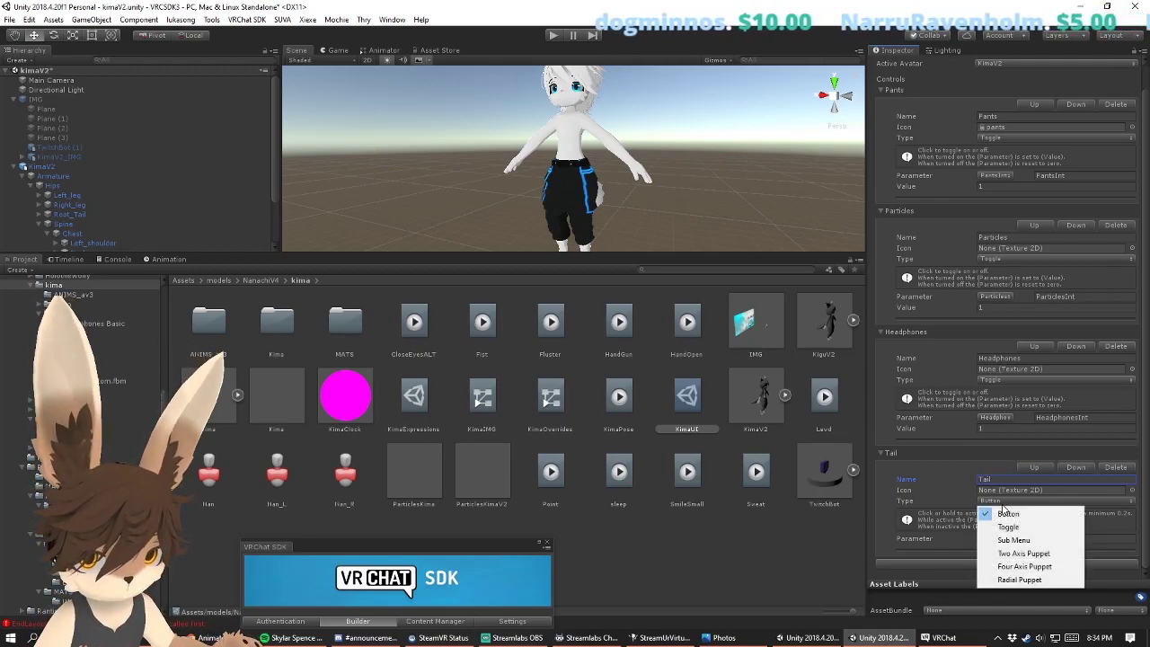
{"action": "left_click", "coordinate": [1025, 553]}
Step: Assign TailMoveH as the Tail control's horizontal parameter and TailMoveV as its vertical parameter
{"action": "scroll", "coordinate": [966, 508], "scroll_direction": "down", "scroll_amount": 1}
{"action": "scroll", "coordinate": [966, 502], "scroll_direction": "down", "scroll_amount": 2}
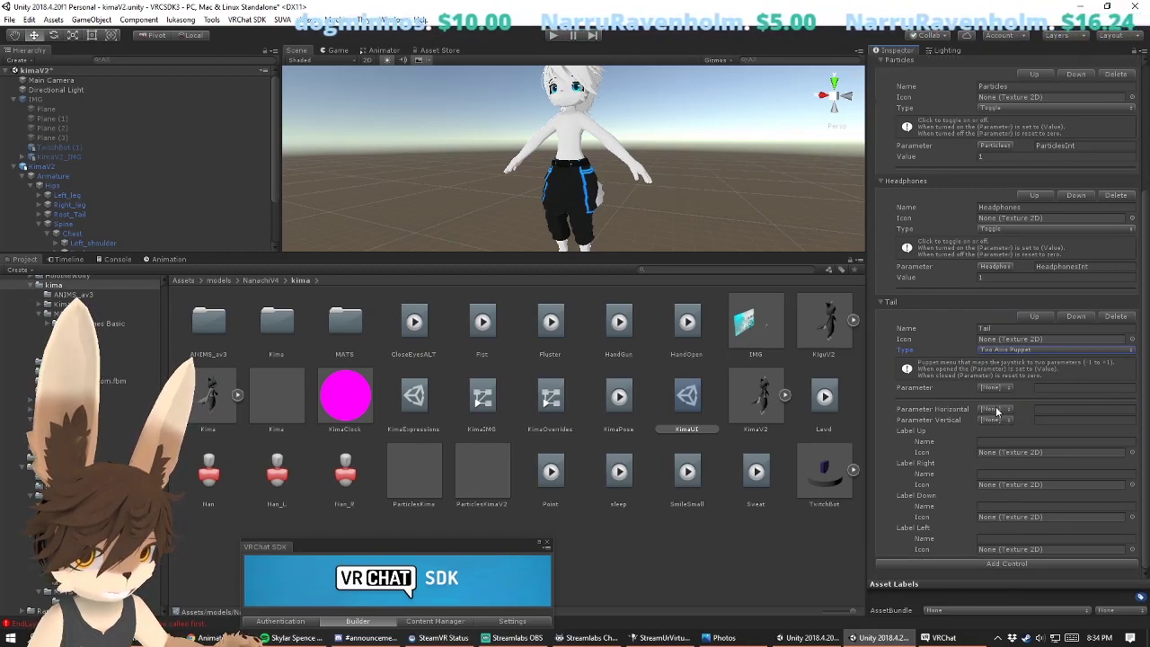
{"action": "left_click", "coordinate": [995, 411]}
{"action": "left_click", "coordinate": [1057, 514]}
{"action": "left_click", "coordinate": [996, 423]}
{"action": "left_click", "coordinate": [1040, 539]}
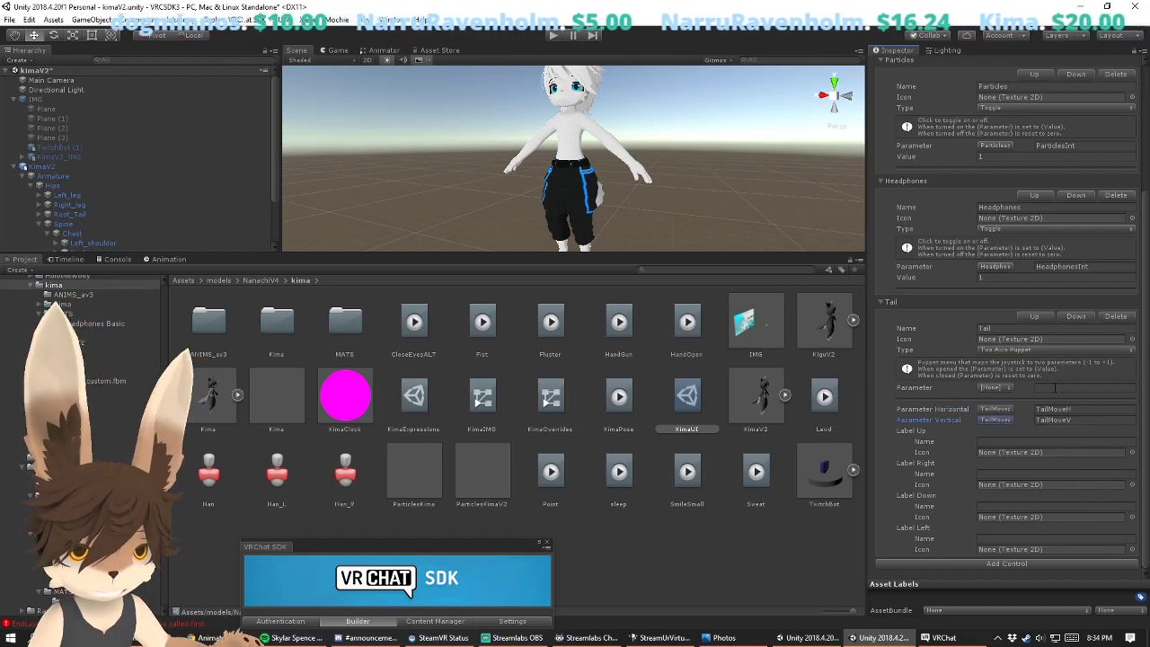
Step: Build the KimaV2 avatar for offline testing with the VRChat SDK's Build & Test
{"action": "left_click", "coordinate": [129, 167]}
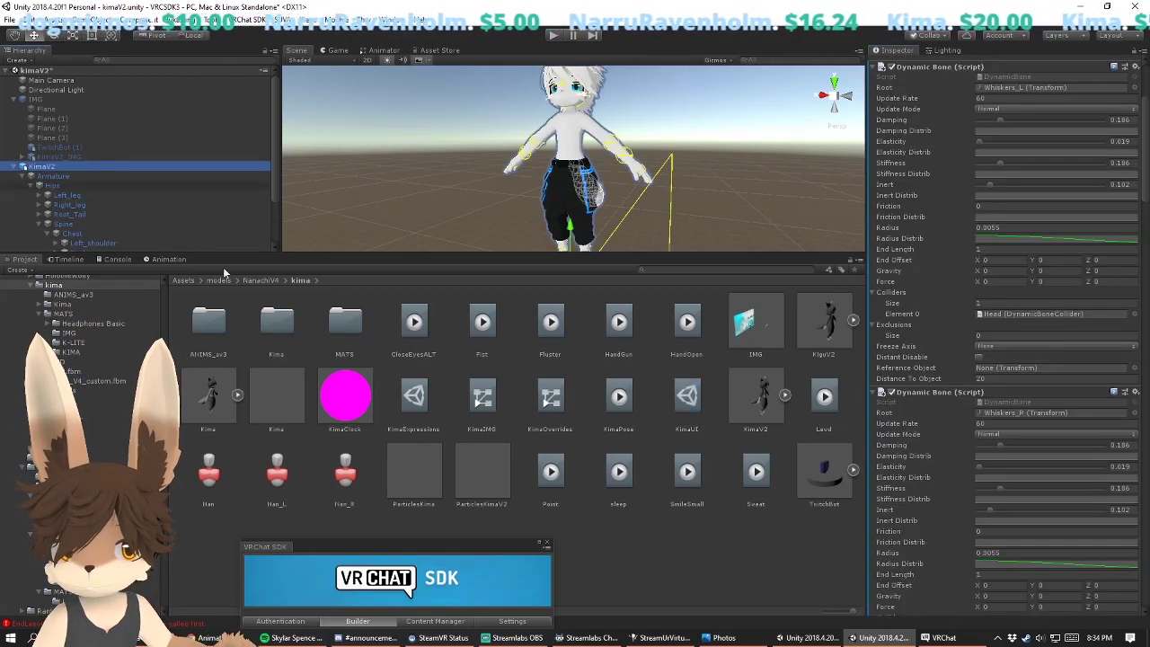
{"action": "left_click", "coordinate": [353, 540]}
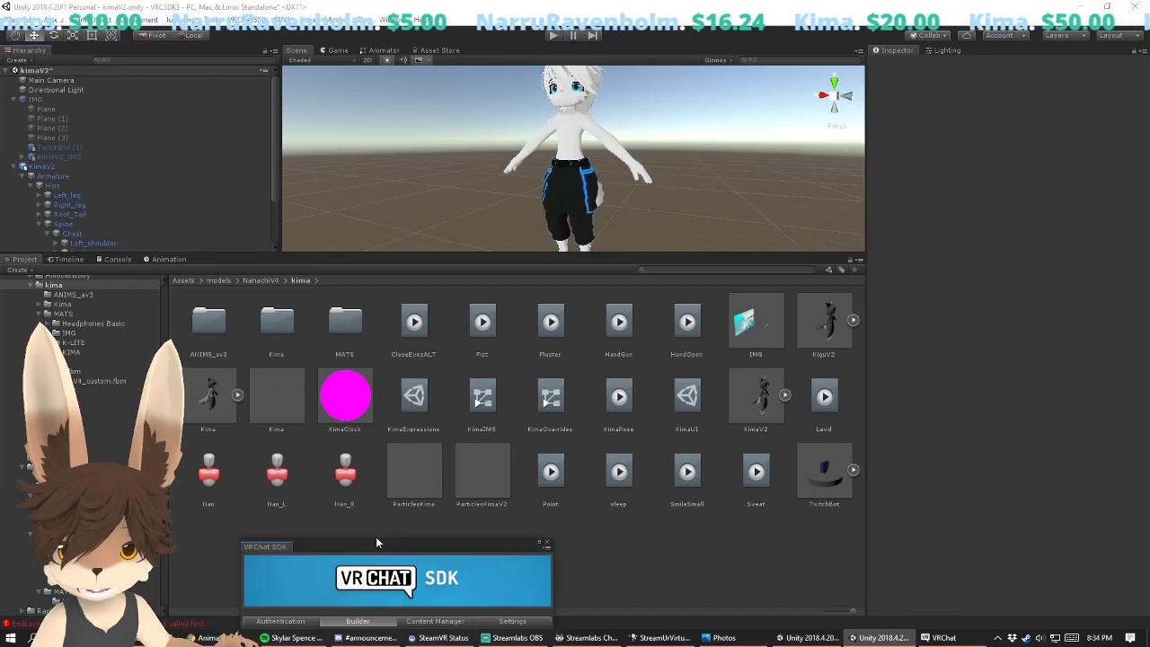
{"action": "left_click_drag", "start_coordinate": [385, 548], "coordinate": [616, 204]}
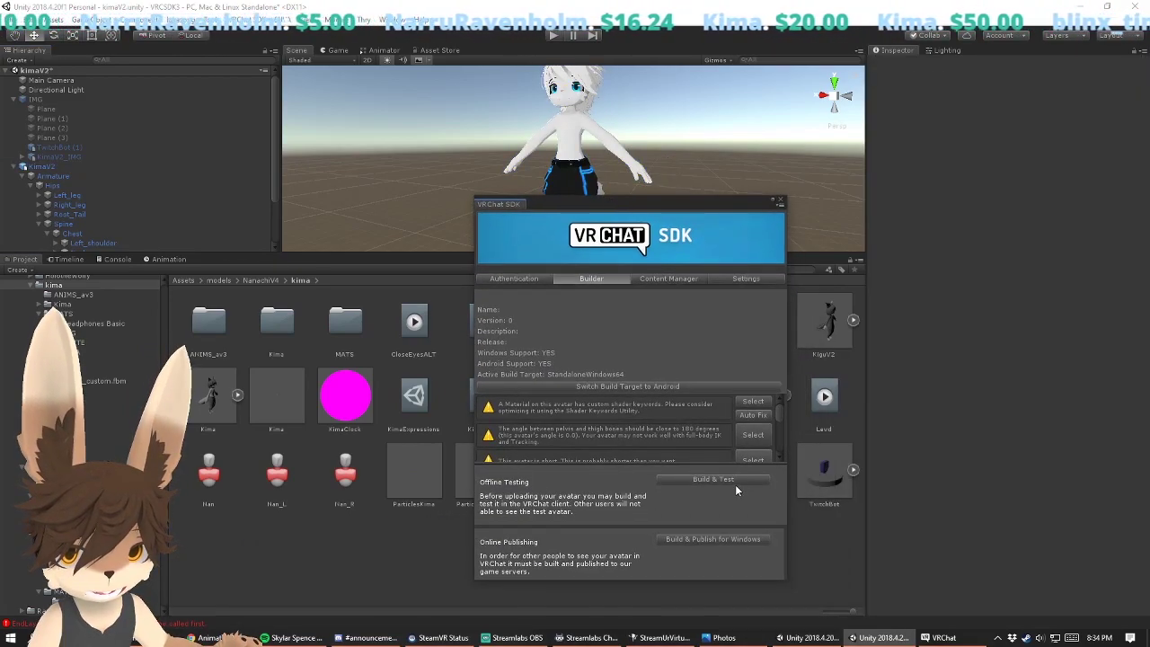
{"action": "left_click", "coordinate": [678, 385]}
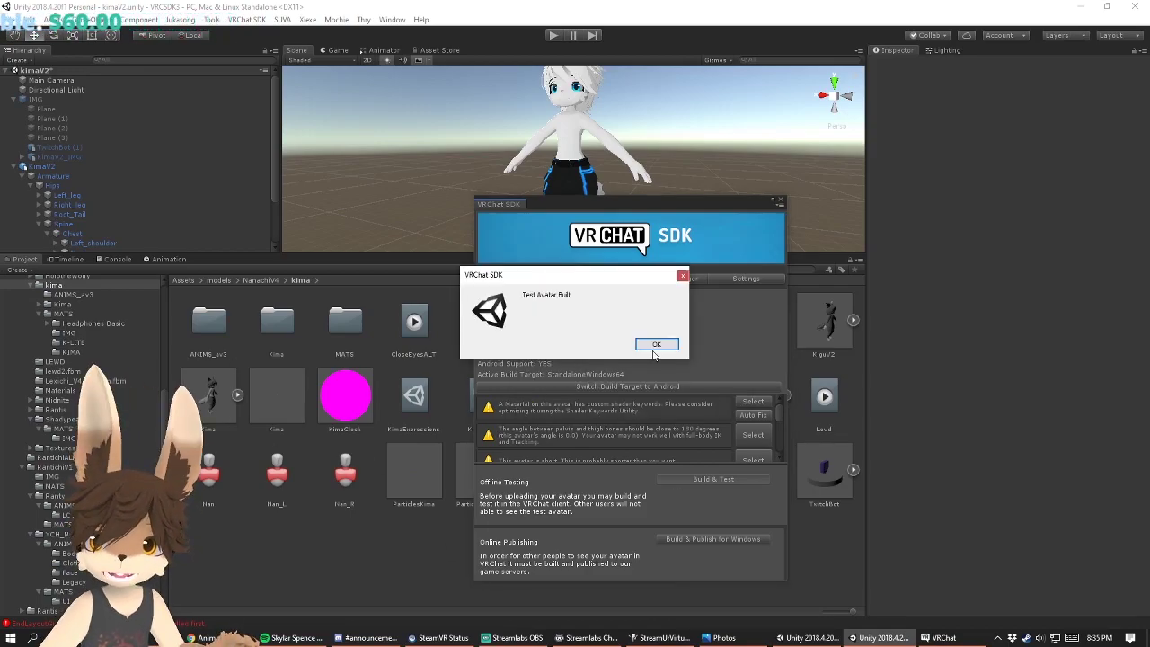
{"action": "left_click", "coordinate": [655, 348]}
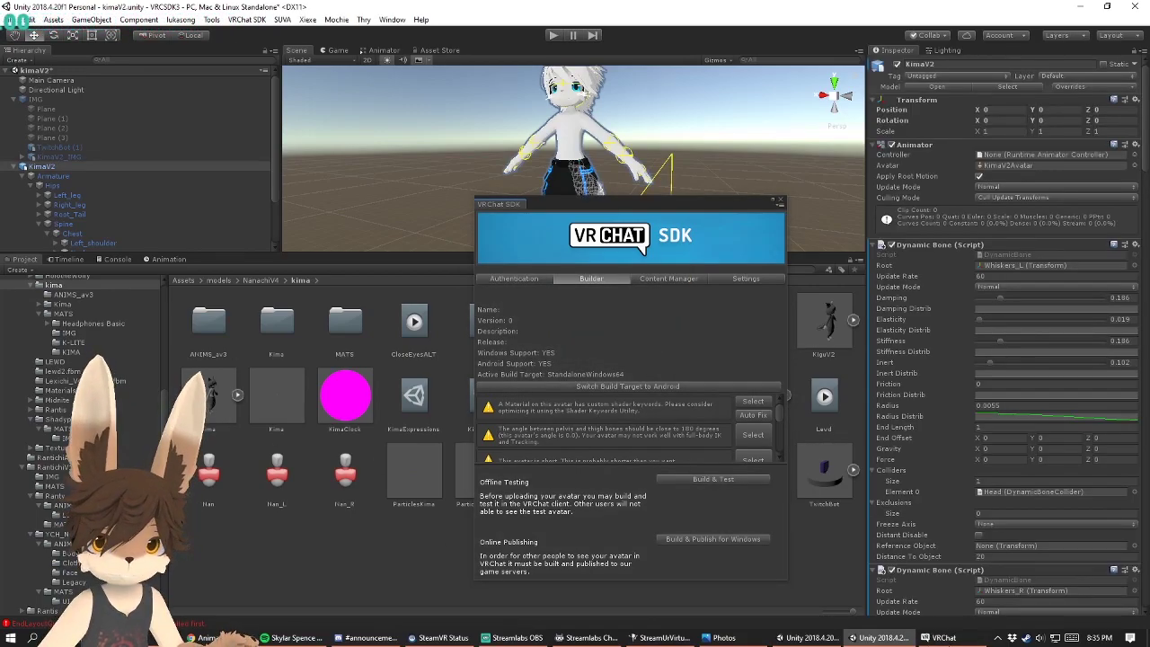
Step: Switch to VRChat and reload the test build by changing to the Big Rip avatar and back to SDK: KimaV2
{"action": "left_click", "coordinate": [944, 639]}
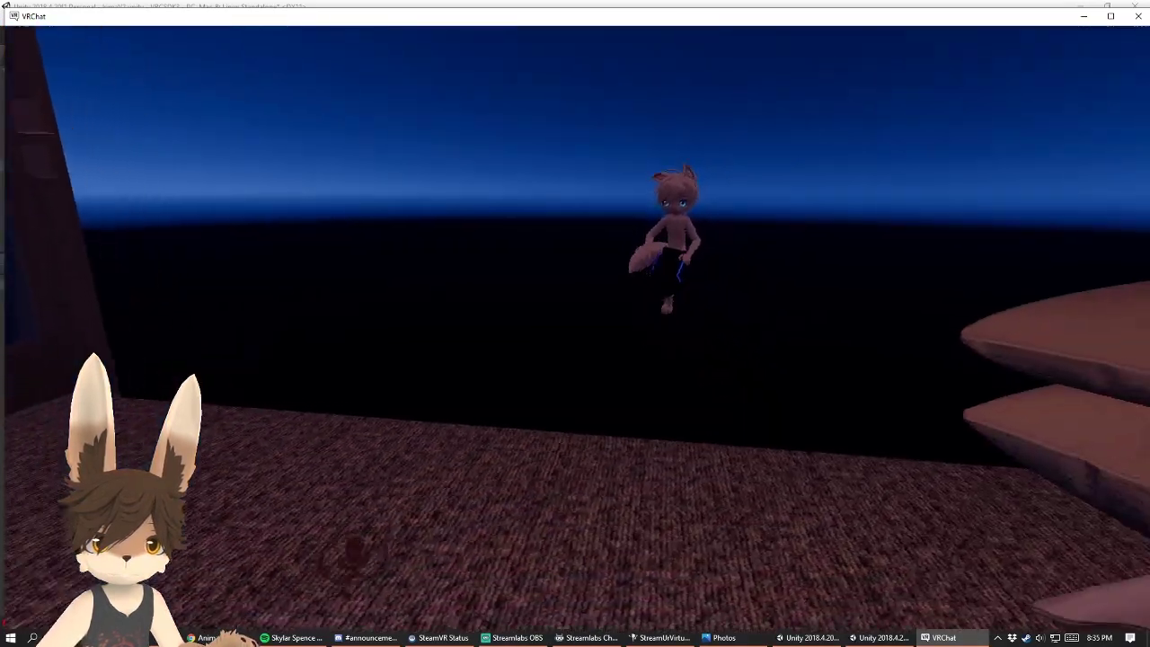
{"action": "key", "text": "Escape"}
{"action": "left_click", "coordinate": [570, 329]}
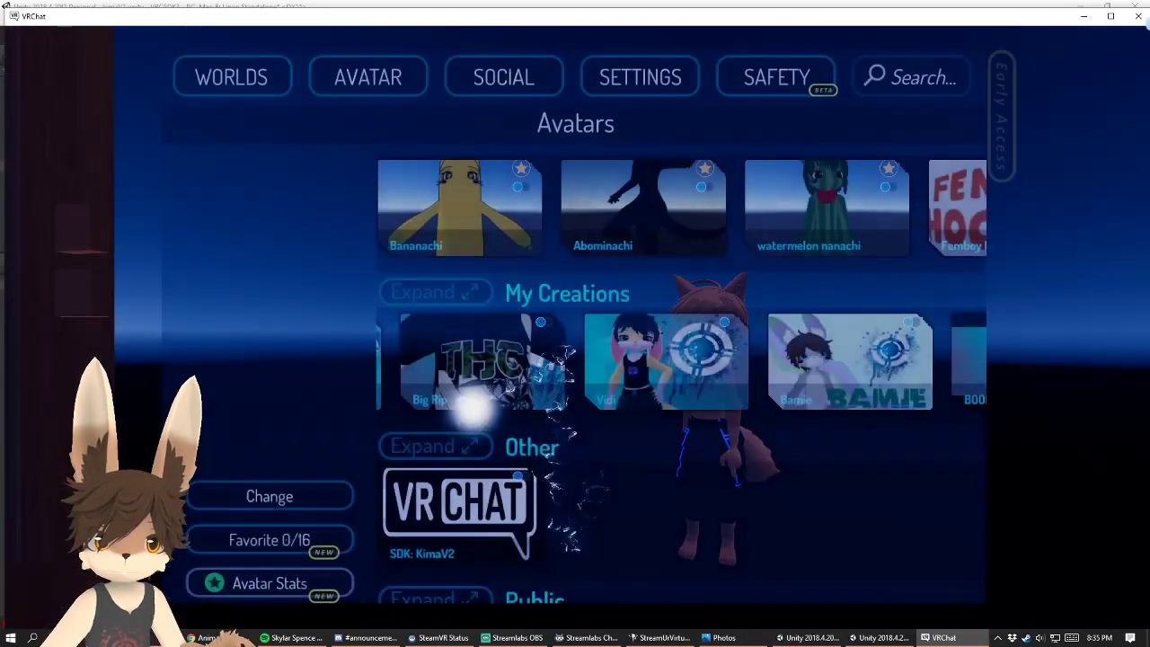
{"action": "left_click", "coordinate": [477, 401]}
{"action": "left_click", "coordinate": [290, 493]}
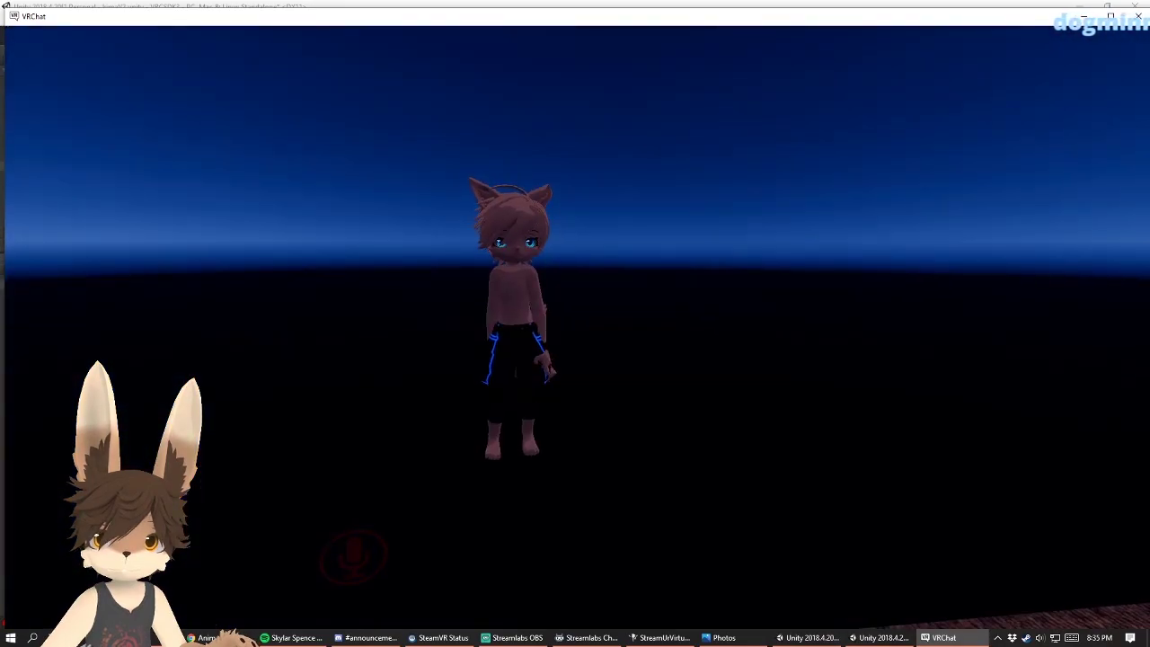
{"action": "key", "text": "Escape"}
{"action": "left_click", "coordinate": [570, 329]}
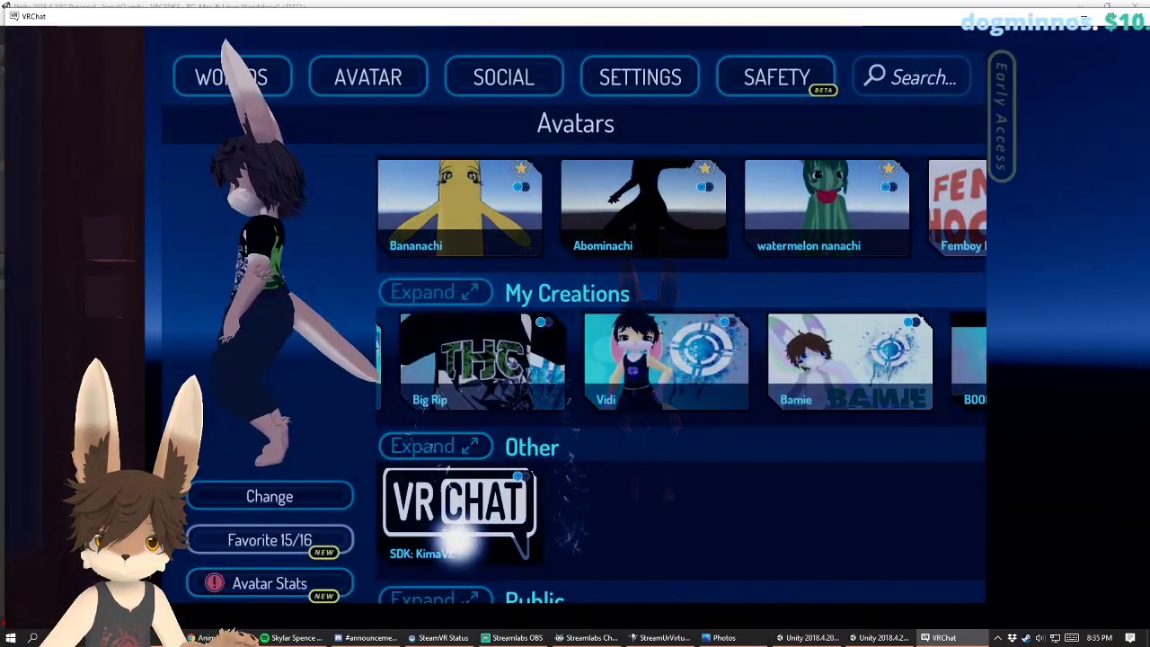
{"action": "left_click", "coordinate": [269, 496]}
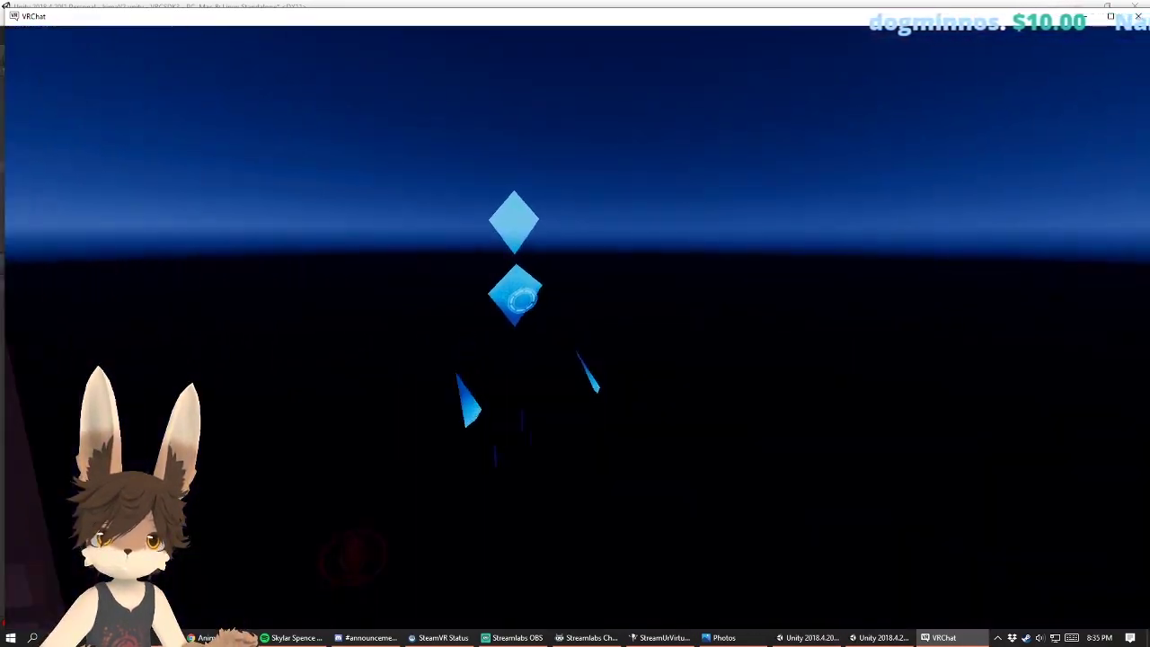
Step: Test the avatar's Headphones, Pants and Tail controls in the VRChat Expressions menu
{"action": "key", "text": "r"}
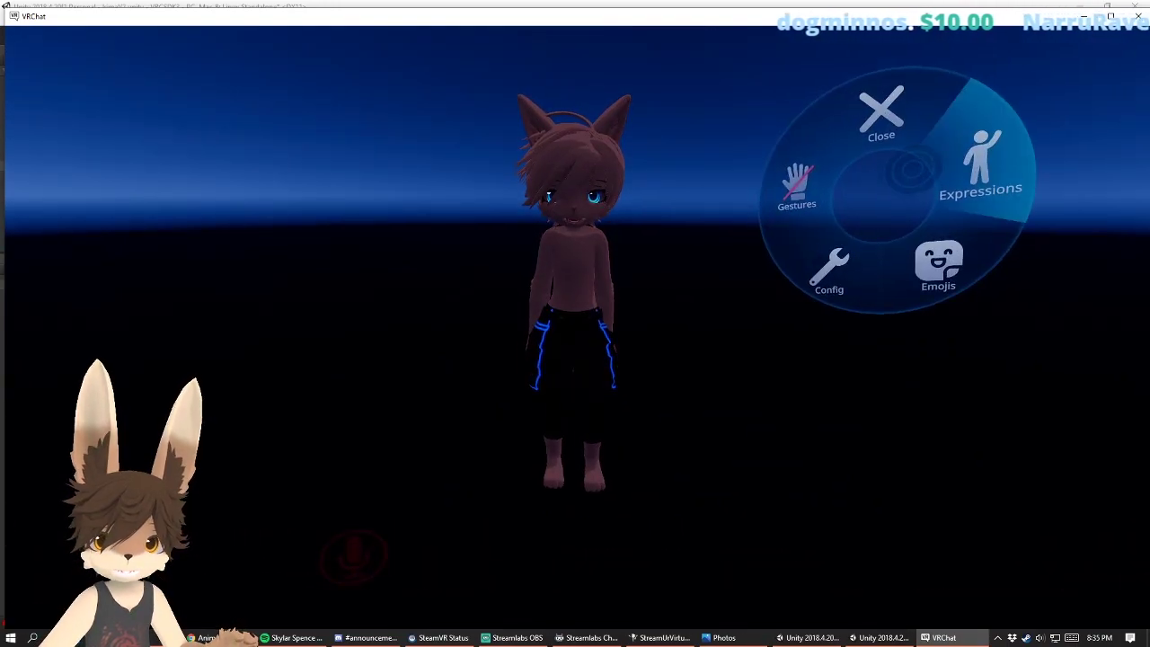
{"action": "left_click", "coordinate": [913, 169]}
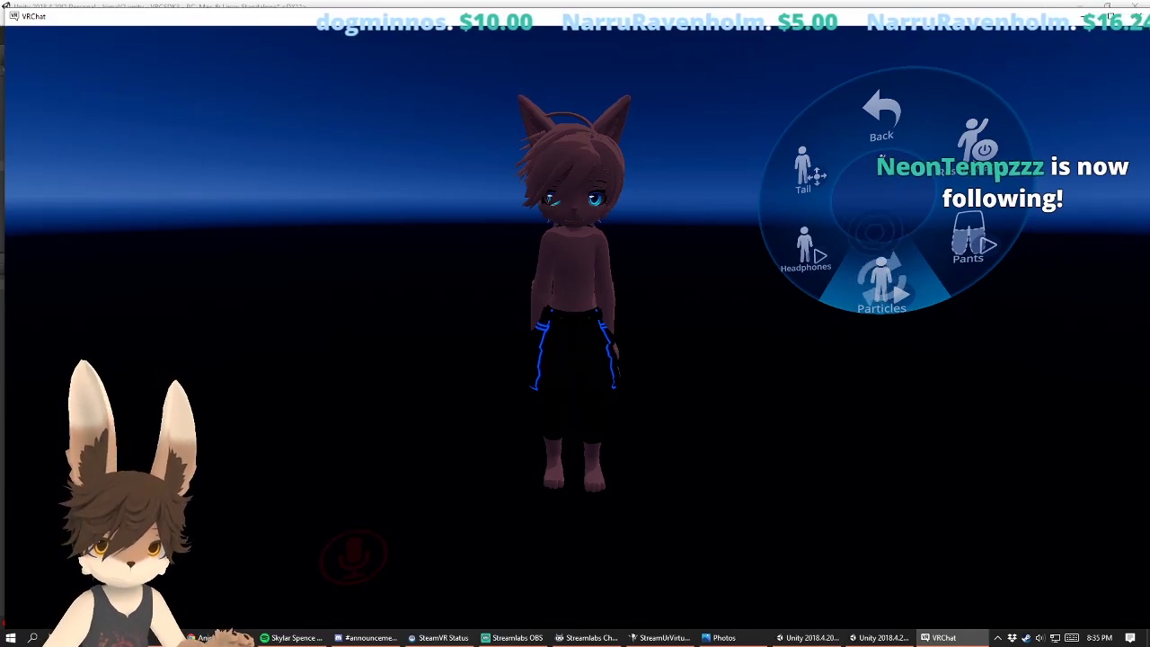
{"action": "left_click", "coordinate": [861, 229]}
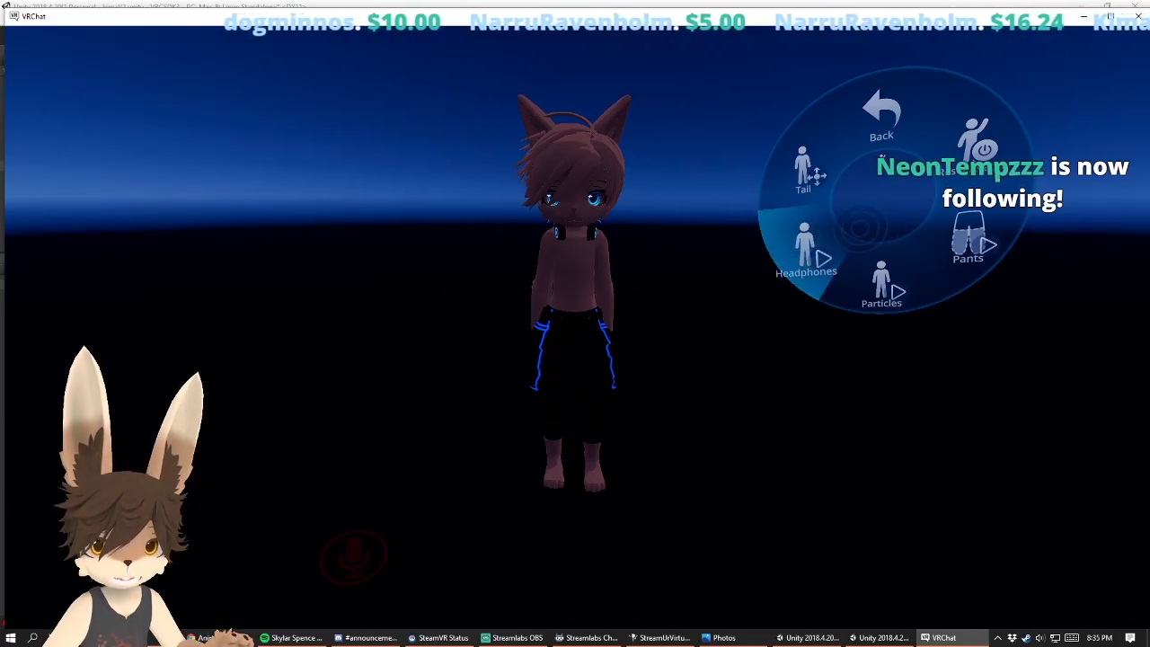
{"action": "left_click", "coordinate": [861, 229]}
{"action": "left_click", "coordinate": [914, 216]}
{"action": "left_click", "coordinate": [914, 215]}
{"action": "left_click", "coordinate": [854, 222]}
{"action": "left_click", "coordinate": [847, 180]}
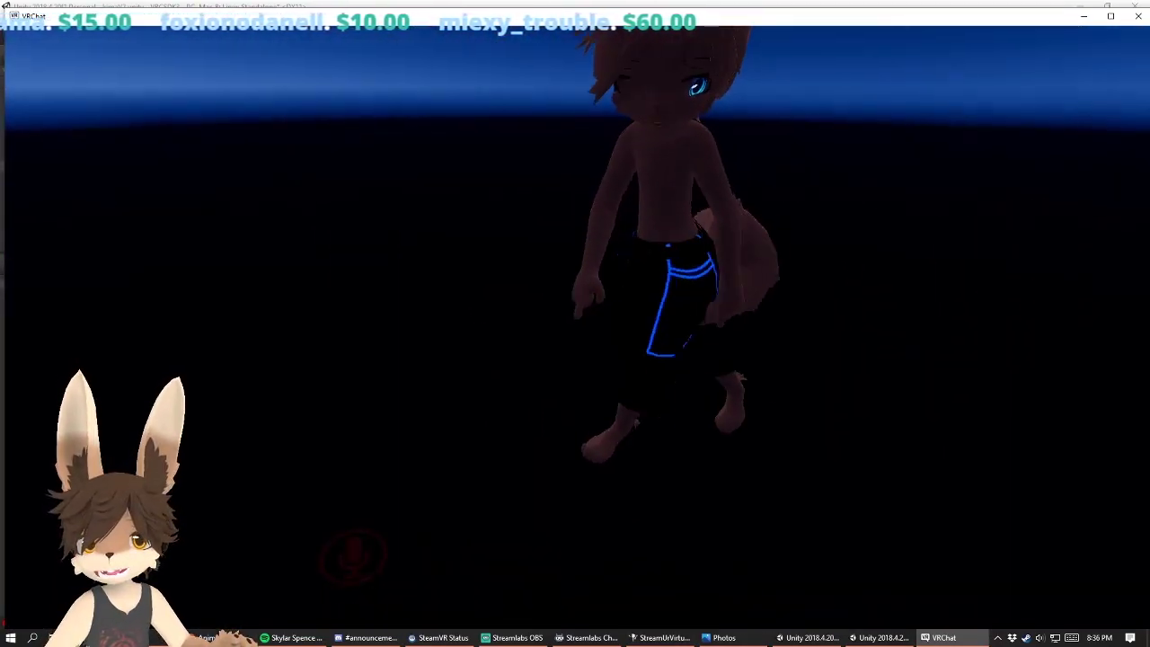
Step: Return to Unity, move the VRChat SDK window out of the way and make two duplicates of the KimaOverrides controller
{"action": "key", "text": "alt+Tab"}
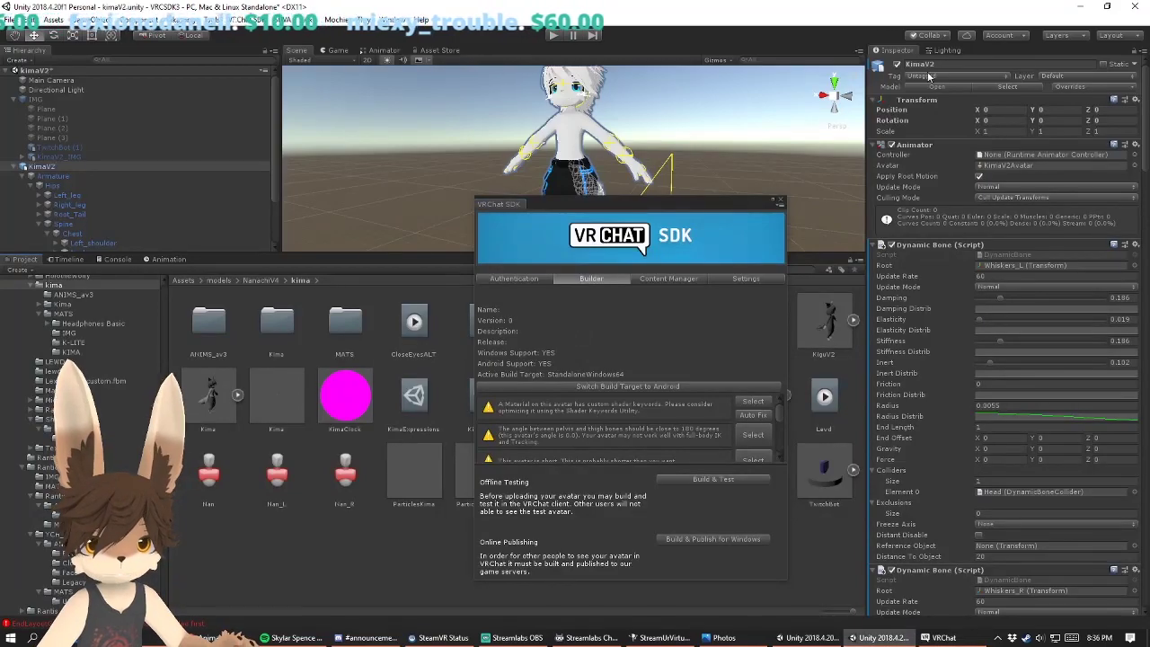
{"action": "left_click_drag", "start_coordinate": [699, 207], "coordinate": [801, 332]}
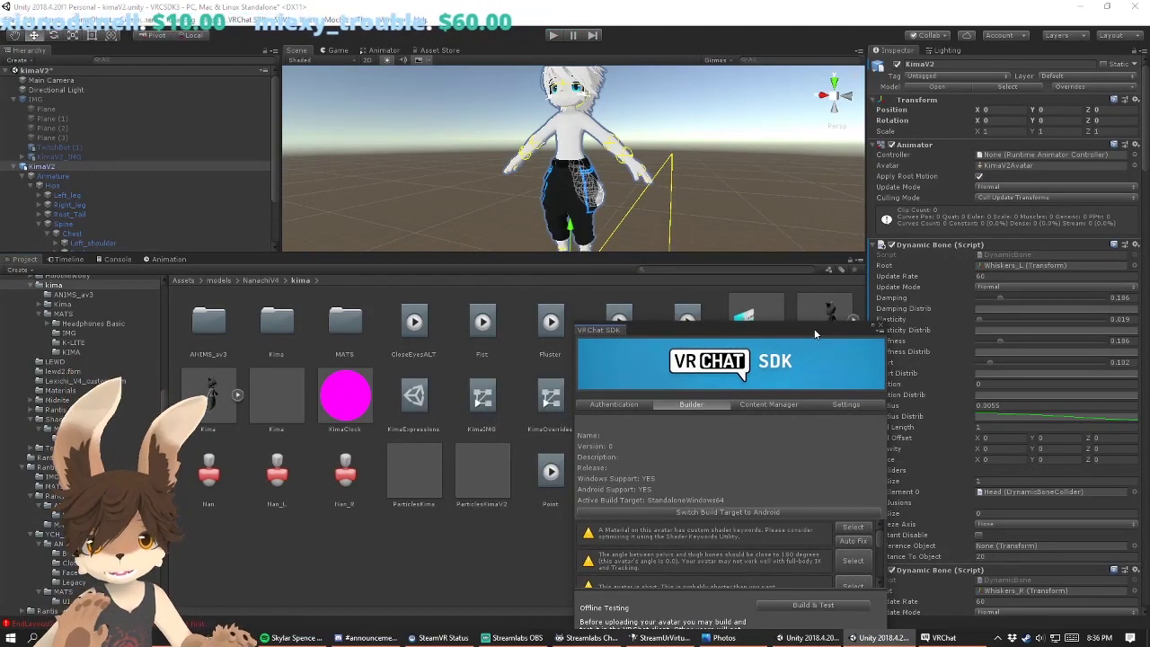
{"action": "left_click_drag", "start_coordinate": [668, 344], "coordinate": [814, 582]}
{"action": "left_click", "coordinate": [691, 511]}
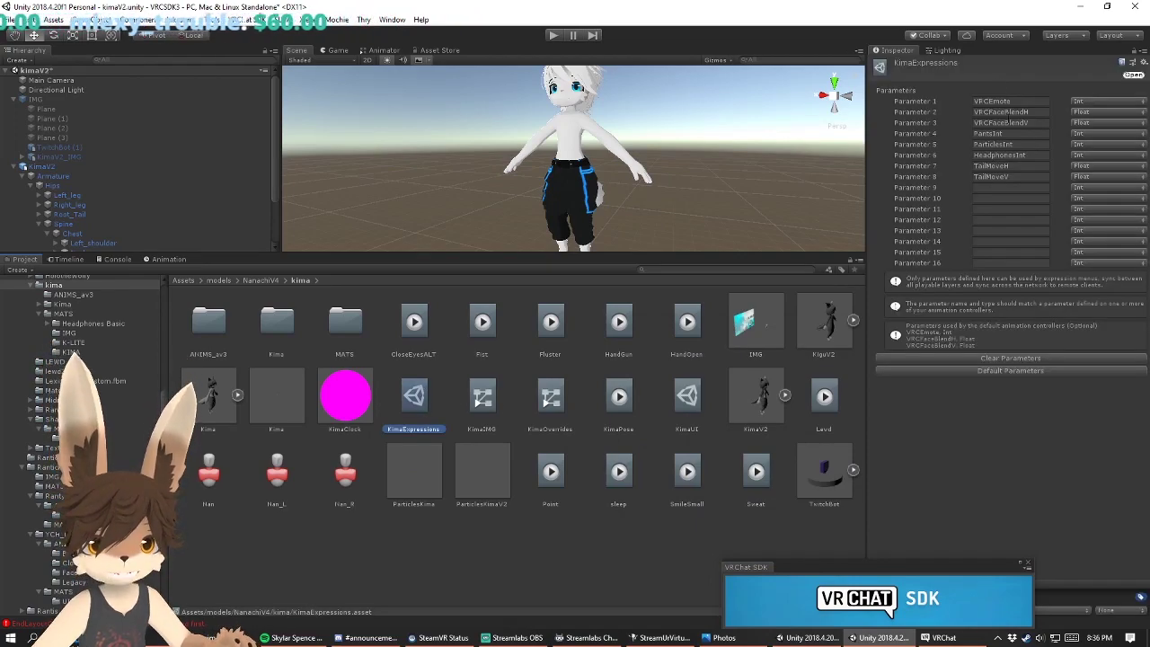
{"action": "left_click", "coordinate": [551, 397]}
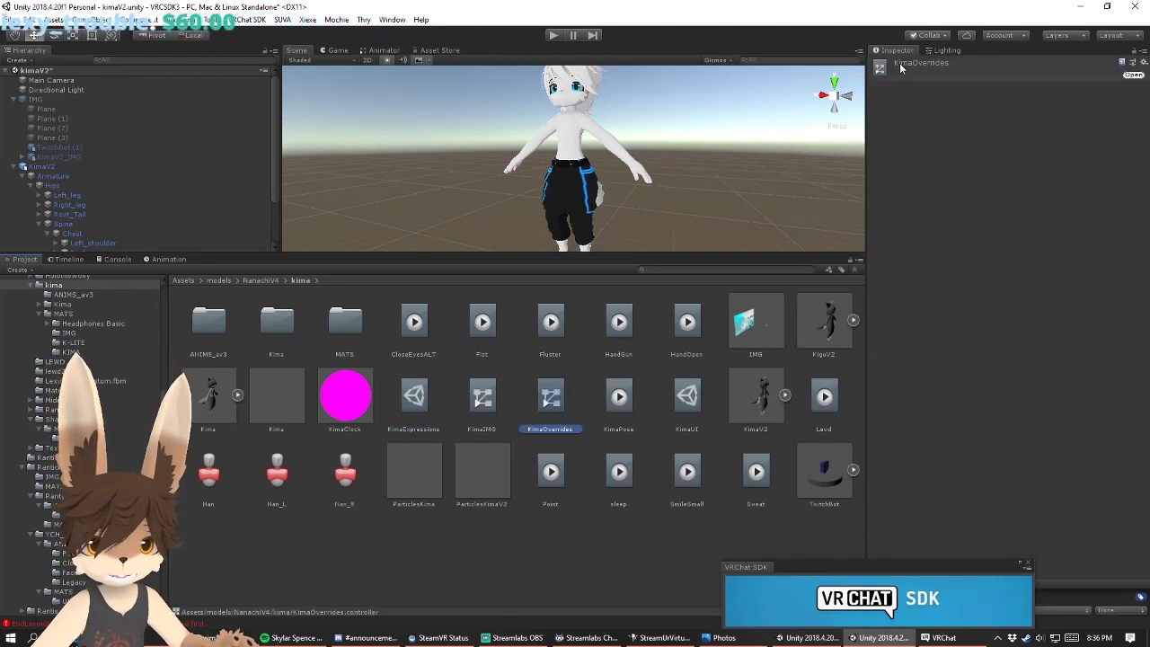
{"action": "key", "text": "ctrl+d"}
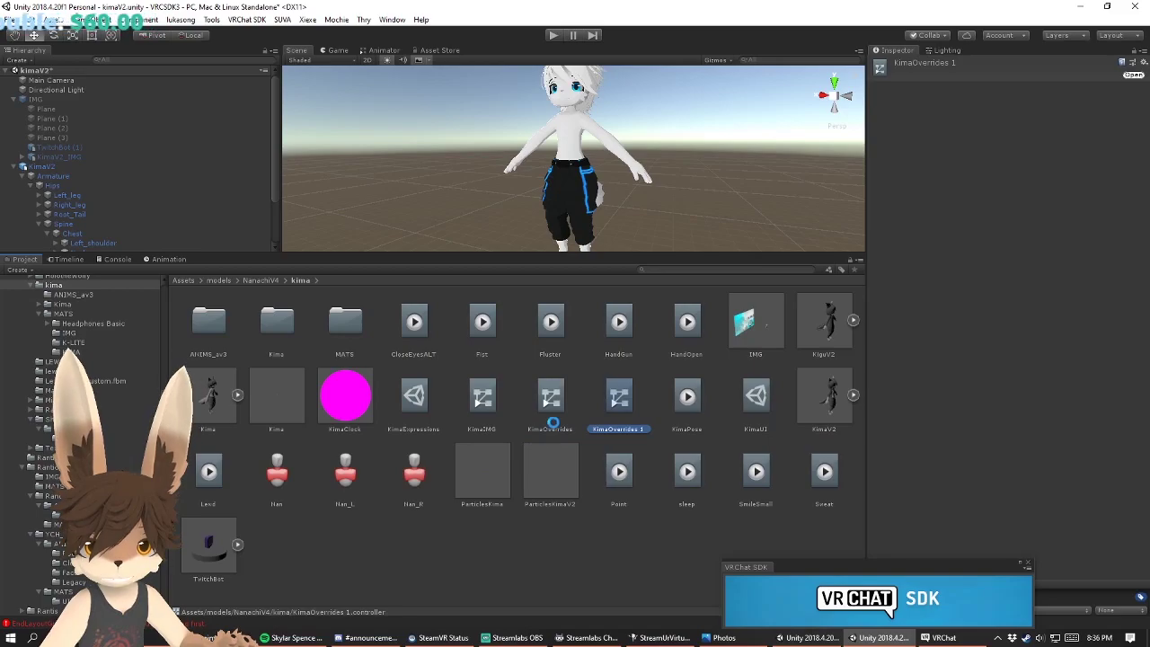
{"action": "key", "text": "ctrl+d"}
{"action": "left_click", "coordinate": [550, 404]}
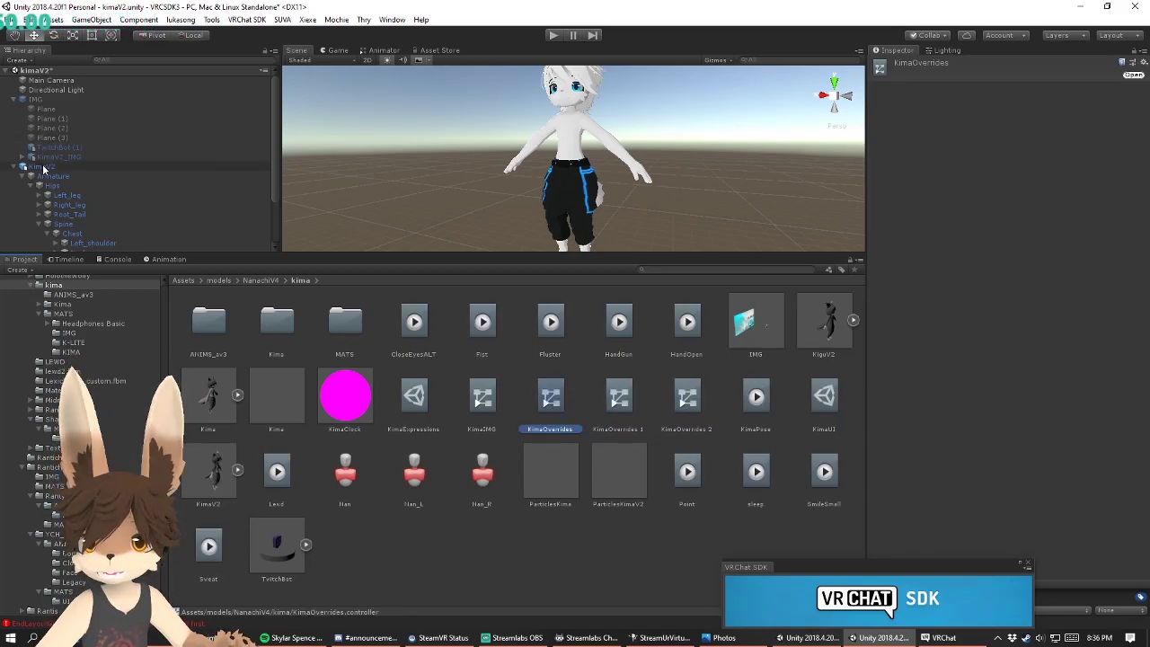
Step: Rename the KimaOverrides 1 controller as KimaOverridesFX
{"action": "left_click", "coordinate": [42, 167]}
{"action": "left_click", "coordinate": [642, 448]}
{"action": "left_click", "coordinate": [617, 410]}
{"action": "key", "text": "F2"}
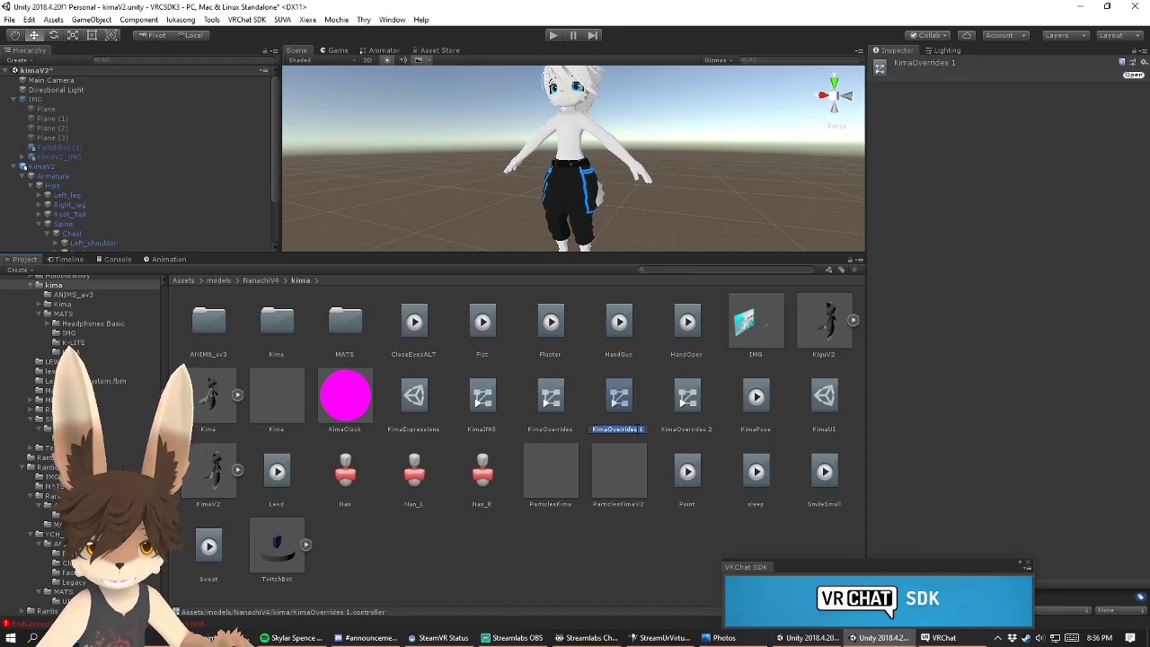
{"action": "type", "text": "KimaOverridesFX"}
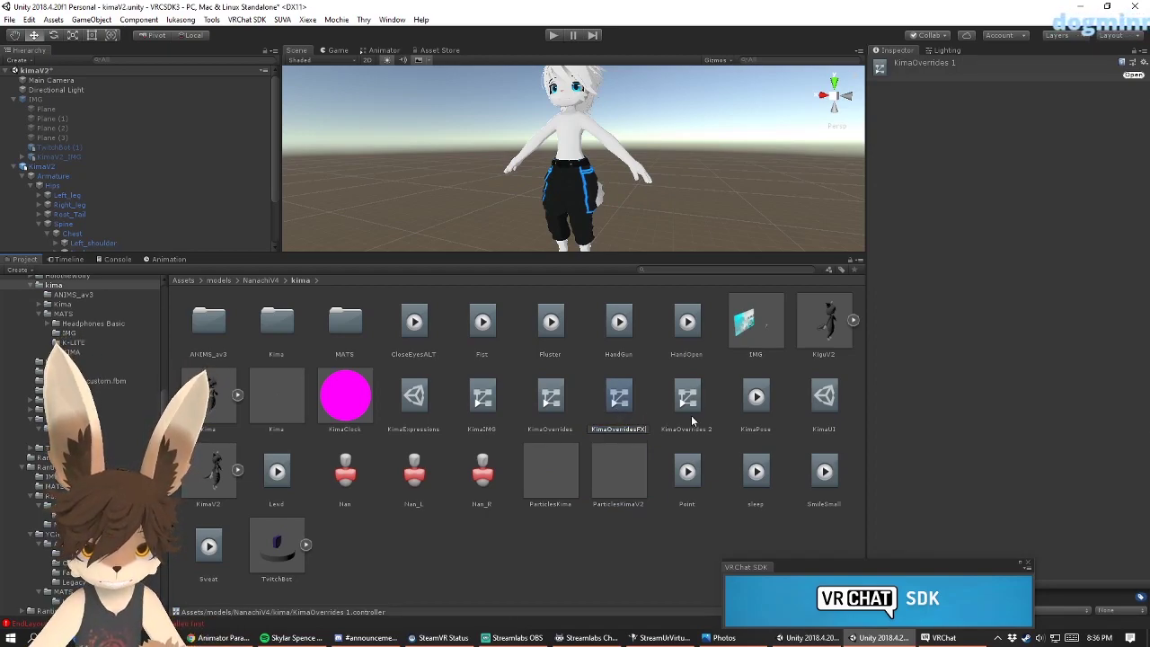
{"action": "key", "text": "Return"}
Step: Rename the KimaOverrides 2 controller as KimaOverridesGestures
{"action": "left_click", "coordinate": [632, 407]}
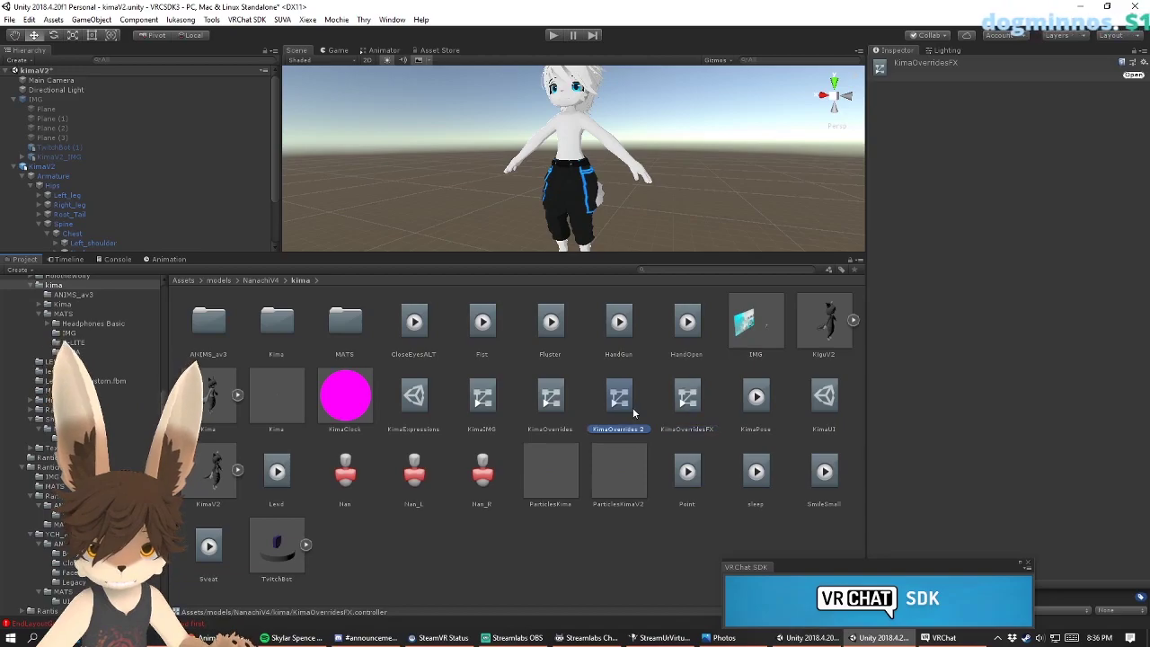
{"action": "key", "text": "F2"}
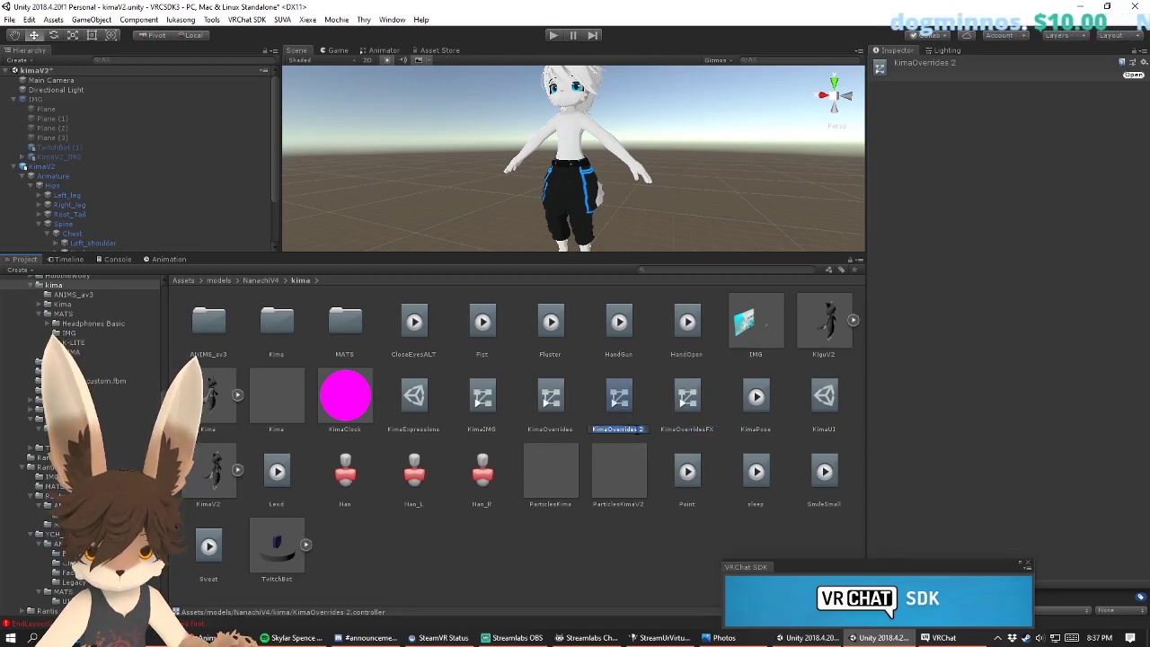
{"action": "type", "text": "KimaOverridesGesture"}
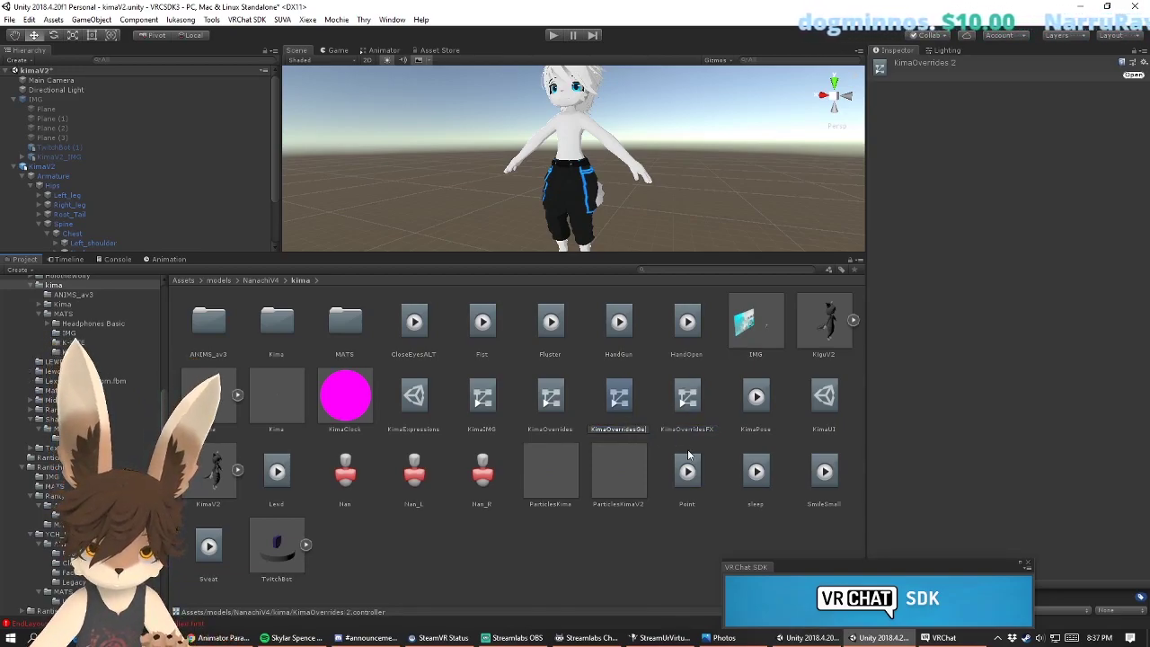
{"action": "key", "text": "BackSpace"}
{"action": "key", "text": "BackSpace"}
{"action": "key", "text": "BackSpace"}
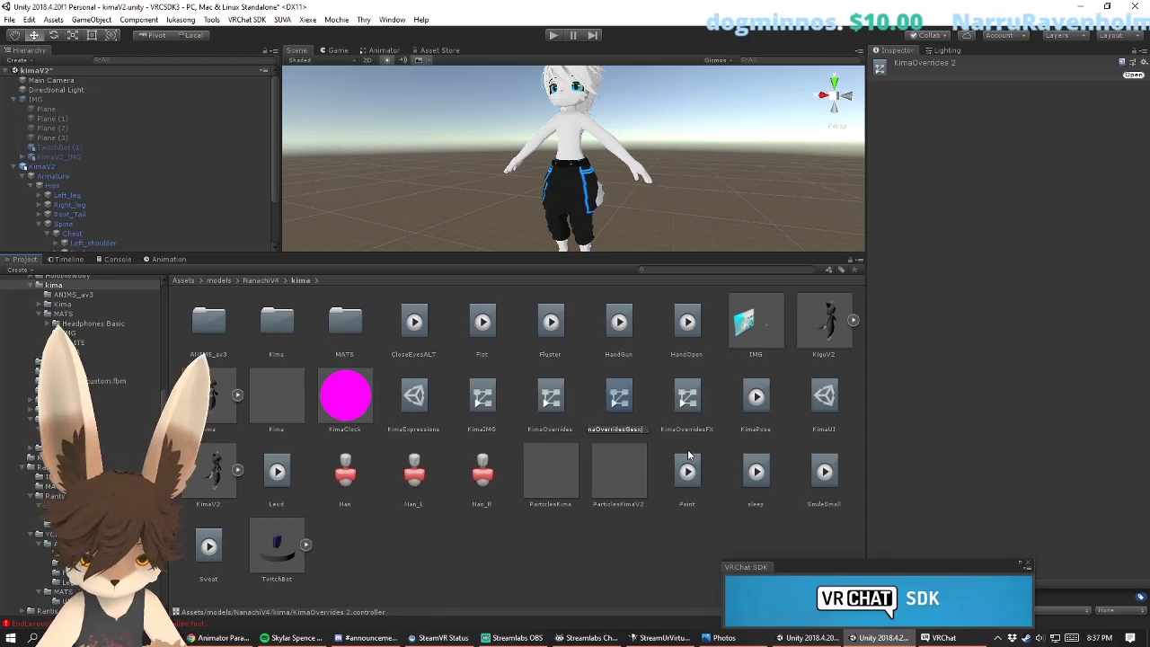
{"action": "type", "text": "ures"}
{"action": "key", "text": "Return"}
Step: Assign KimaOverridesFX to the FX layer and KimaOverridesGestures to the Gesture layer in KimaV2's avatar descriptor
{"action": "left_click", "coordinate": [75, 168]}
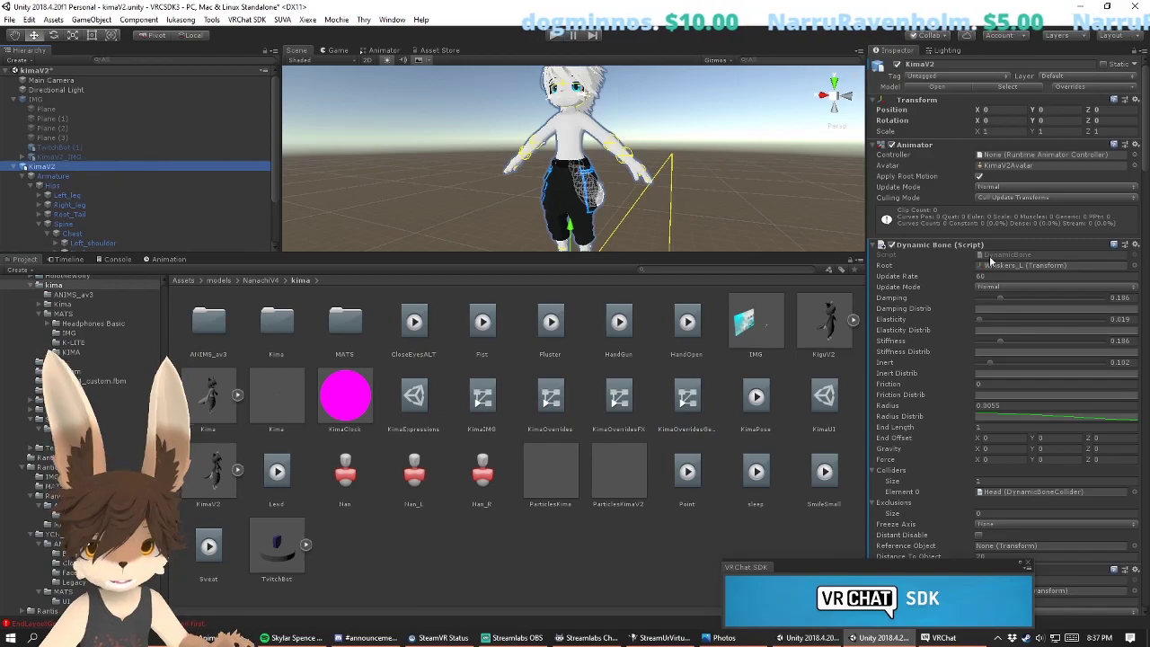
{"action": "scroll", "coordinate": [1046, 245], "scroll_direction": "down", "scroll_amount": 10}
{"action": "scroll", "coordinate": [1015, 292], "scroll_direction": "down", "scroll_amount": 15}
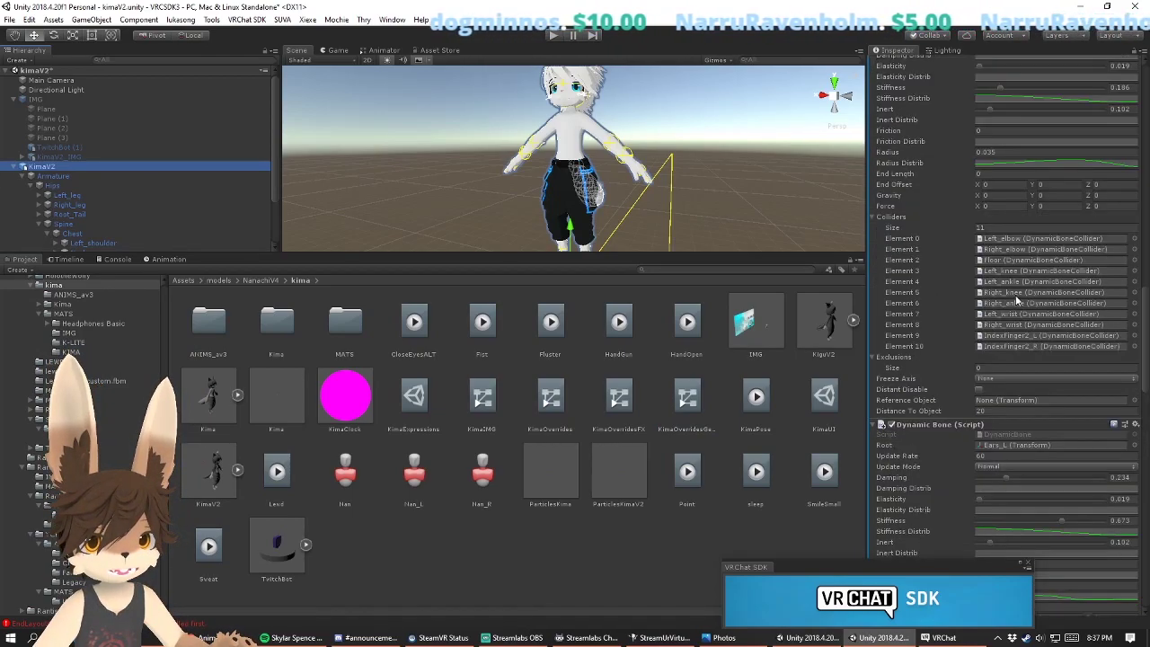
{"action": "scroll", "coordinate": [1024, 298], "scroll_direction": "down", "scroll_amount": 8}
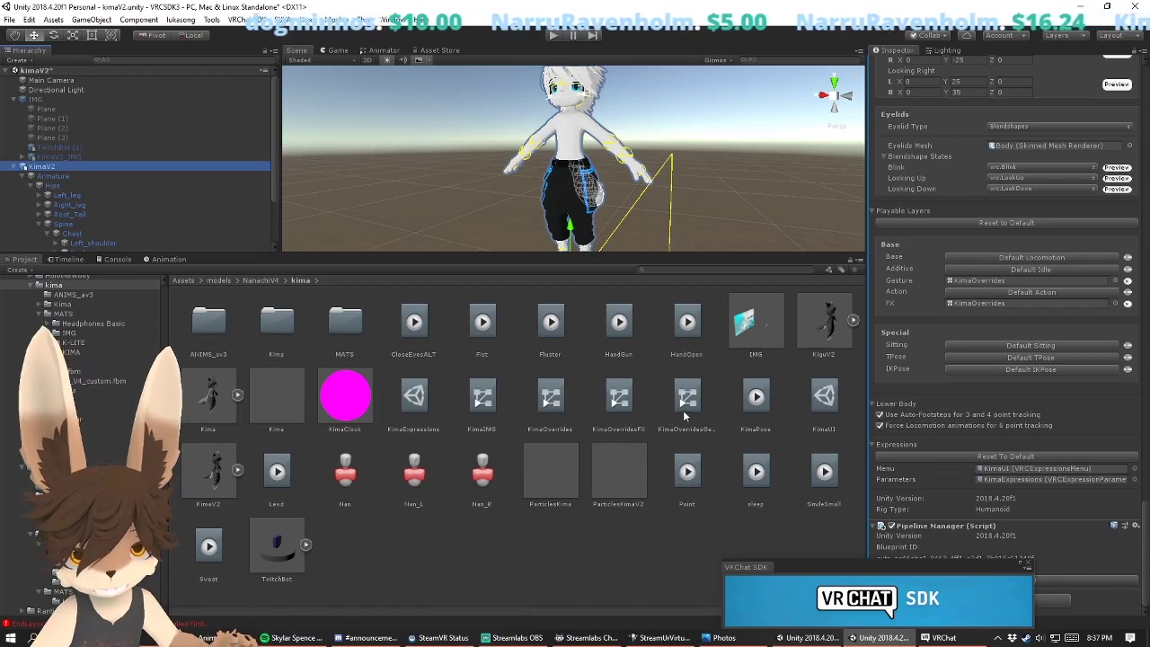
{"action": "left_click_drag", "start_coordinate": [620, 401], "coordinate": [985, 309]}
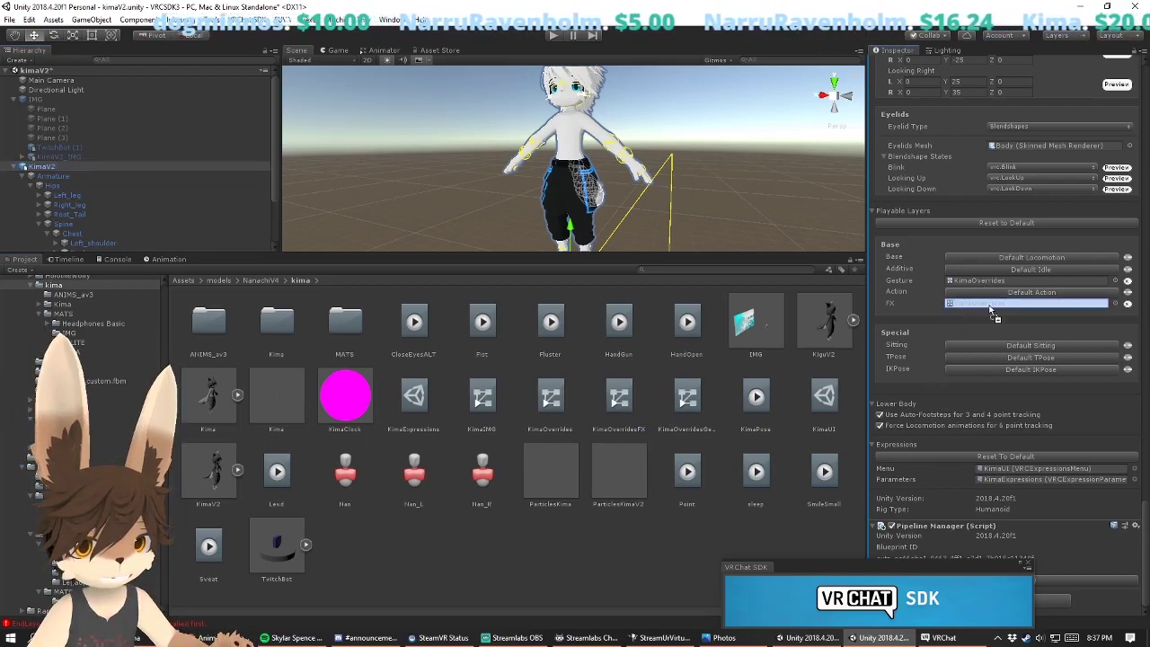
{"action": "left_click", "coordinate": [688, 402]}
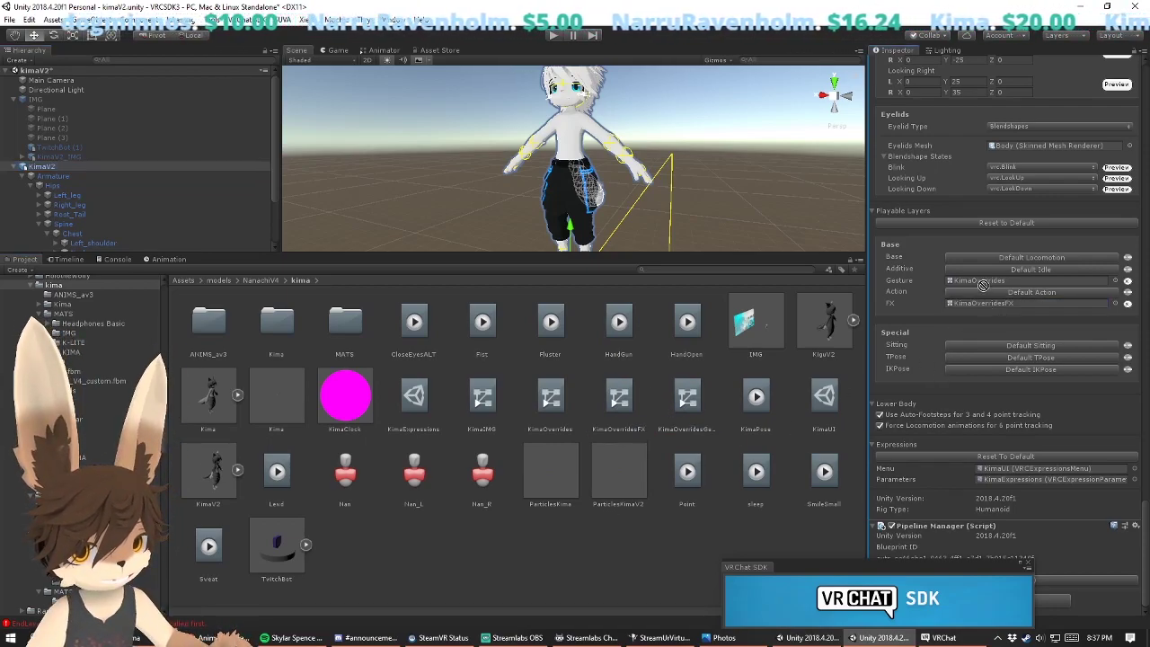
Step: Open the KimaOverridesGestures controller and delete its Headphones, Particles and Pants layers, keeping All, Right Hand, Left Hand and TailWiggle
{"action": "double_click", "coordinate": [686, 401]}
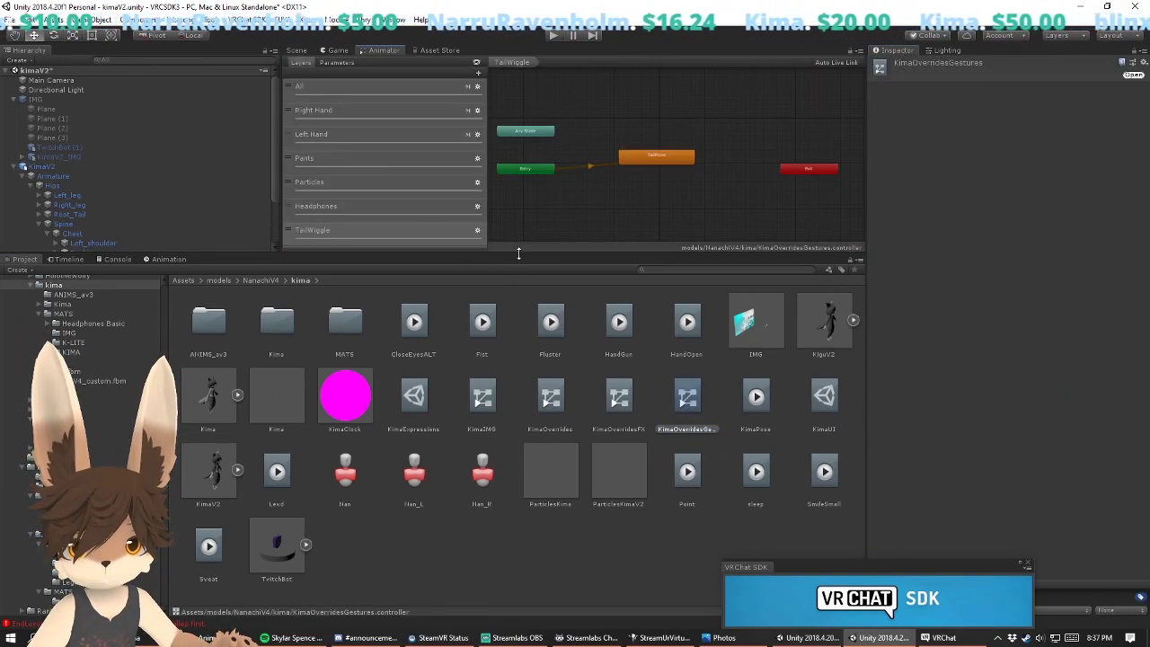
{"action": "left_click_drag", "start_coordinate": [432, 255], "coordinate": [431, 300]}
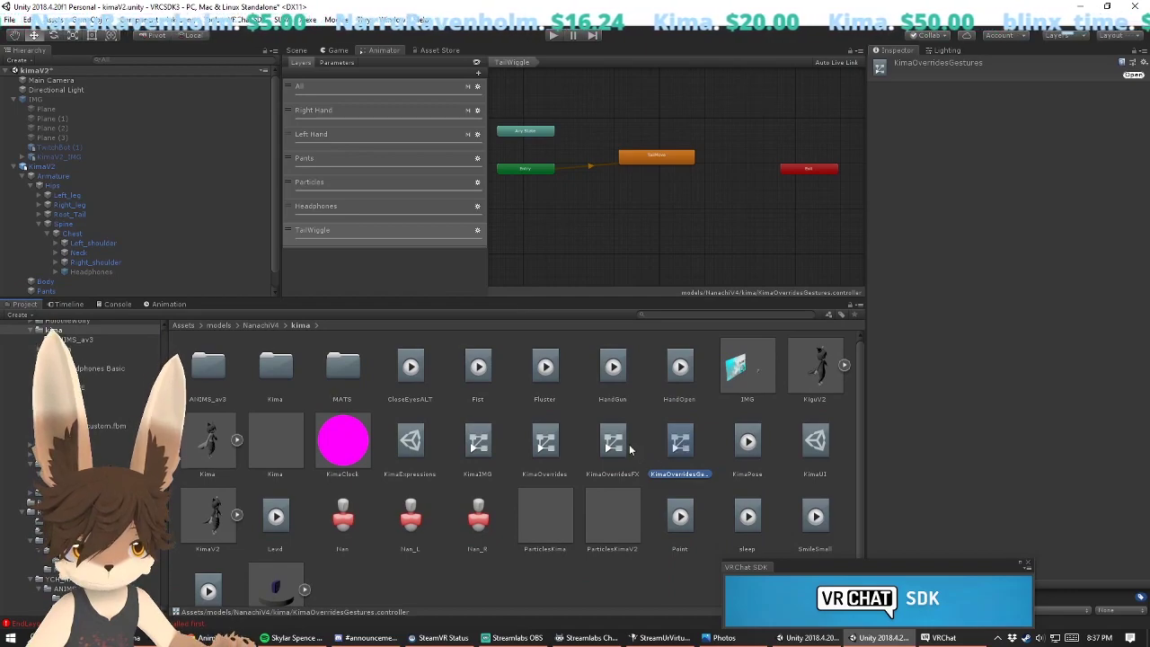
{"action": "left_click", "coordinate": [348, 230]}
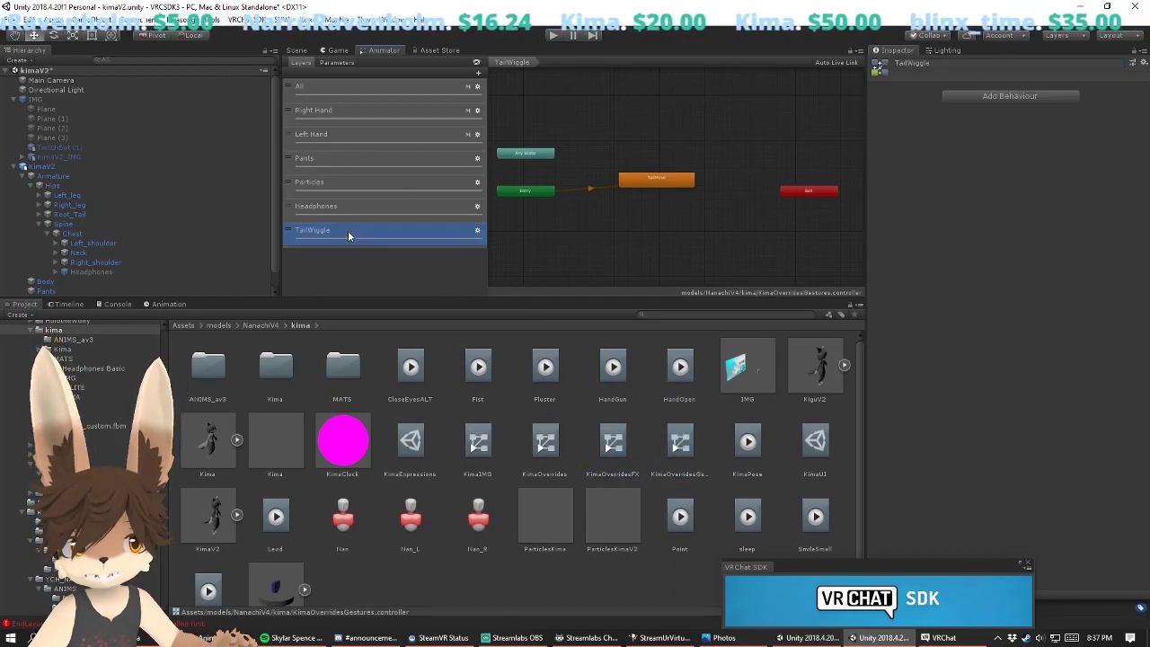
{"action": "left_click", "coordinate": [332, 213]}
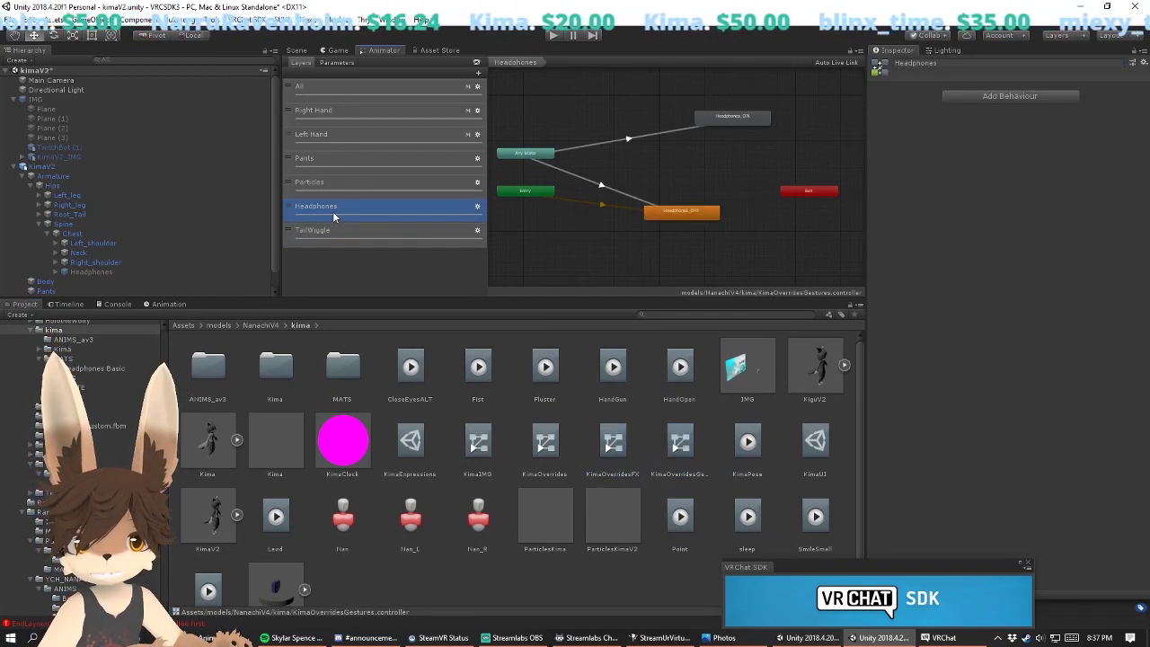
{"action": "key", "text": "Delete"}
{"action": "left_click", "coordinate": [335, 180]}
{"action": "key", "text": "Delete"}
{"action": "left_click", "coordinate": [329, 160]}
{"action": "key", "text": "Delete"}
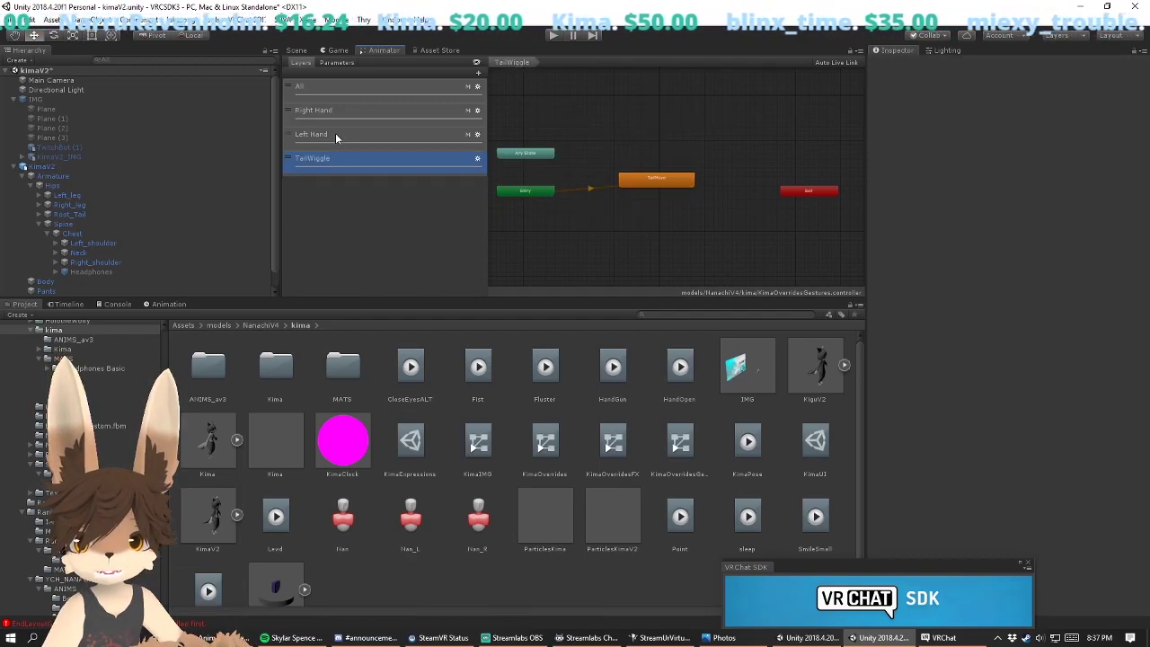
{"action": "left_click", "coordinate": [335, 112]}
{"action": "left_click", "coordinate": [344, 135]}
{"action": "left_click", "coordinate": [341, 159]}
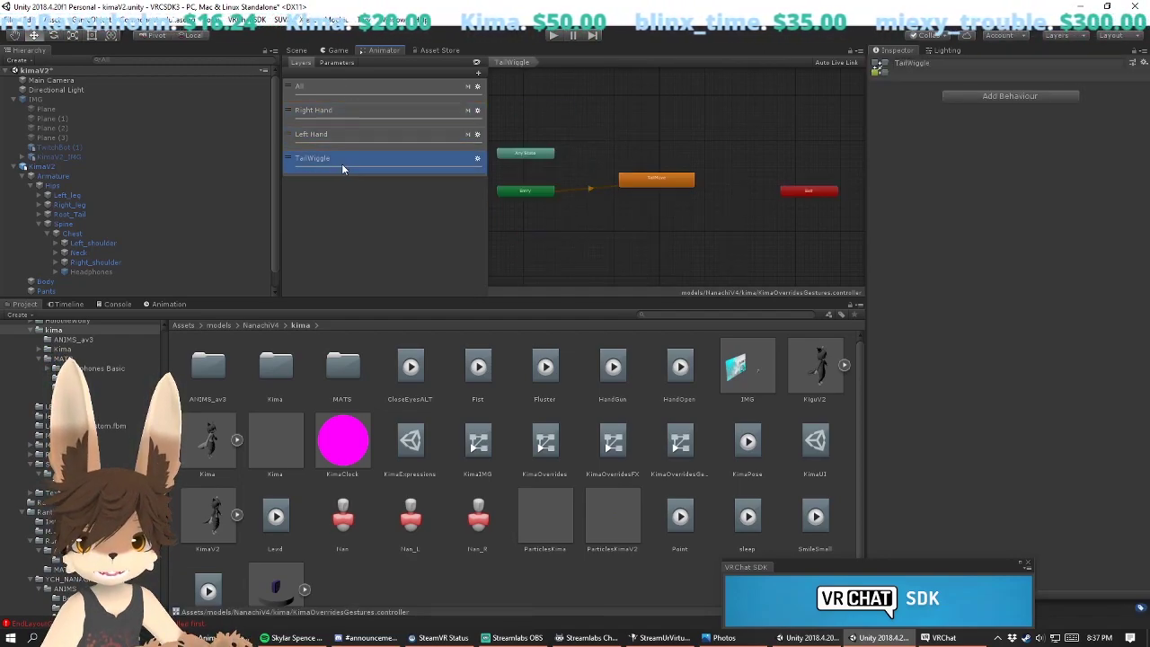
Step: Delete the TailWiggle layer from the KimaOverridesFX controller
{"action": "left_click_drag", "start_coordinate": [577, 298], "coordinate": [577, 261]}
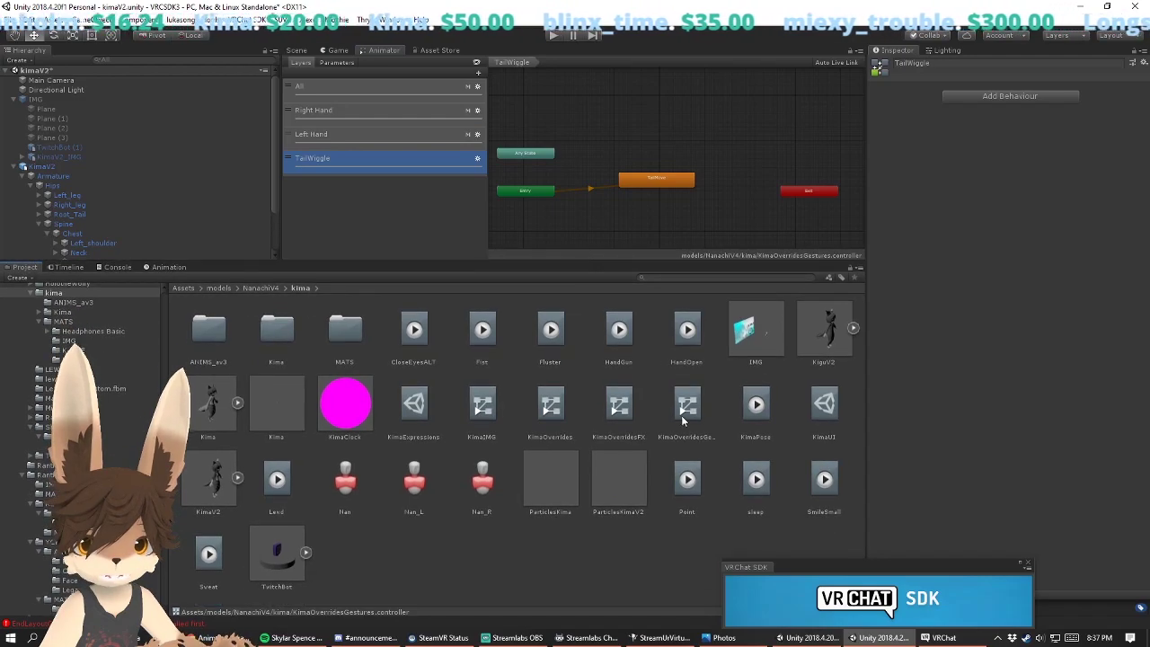
{"action": "left_click", "coordinate": [619, 404]}
{"action": "left_click", "coordinate": [371, 228]}
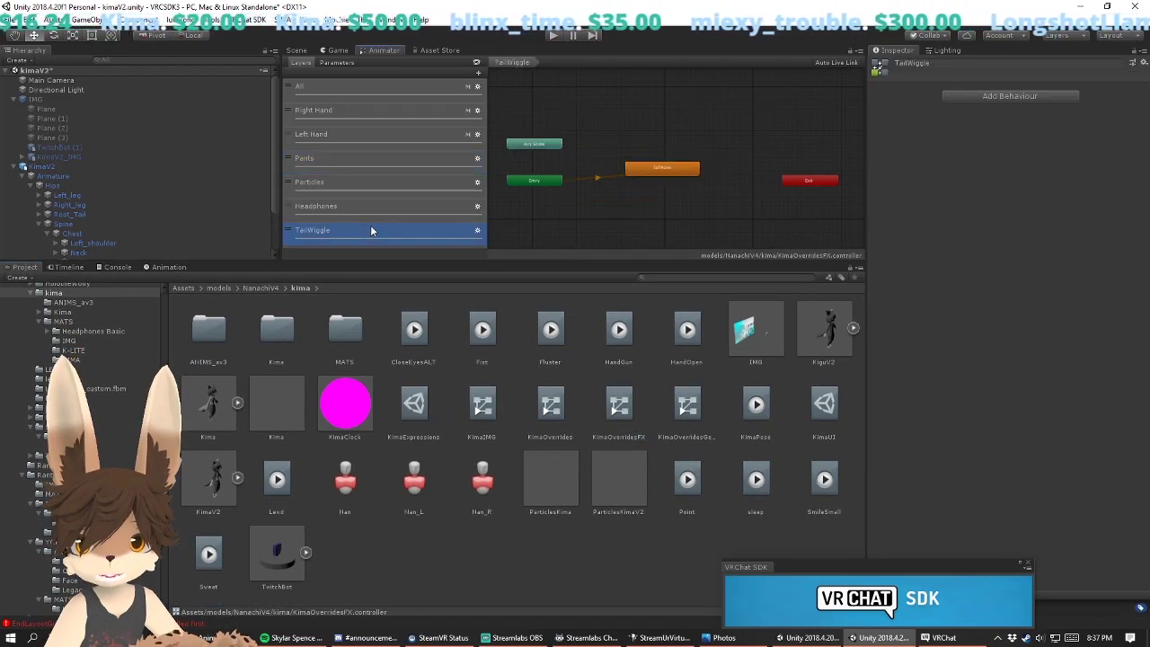
{"action": "key", "text": "Delete"}
Step: Review the remaining layers of KimaOverridesFX and compare them with the original KimaOverrides controller
{"action": "left_click", "coordinate": [326, 182]}
{"action": "left_click", "coordinate": [322, 161]}
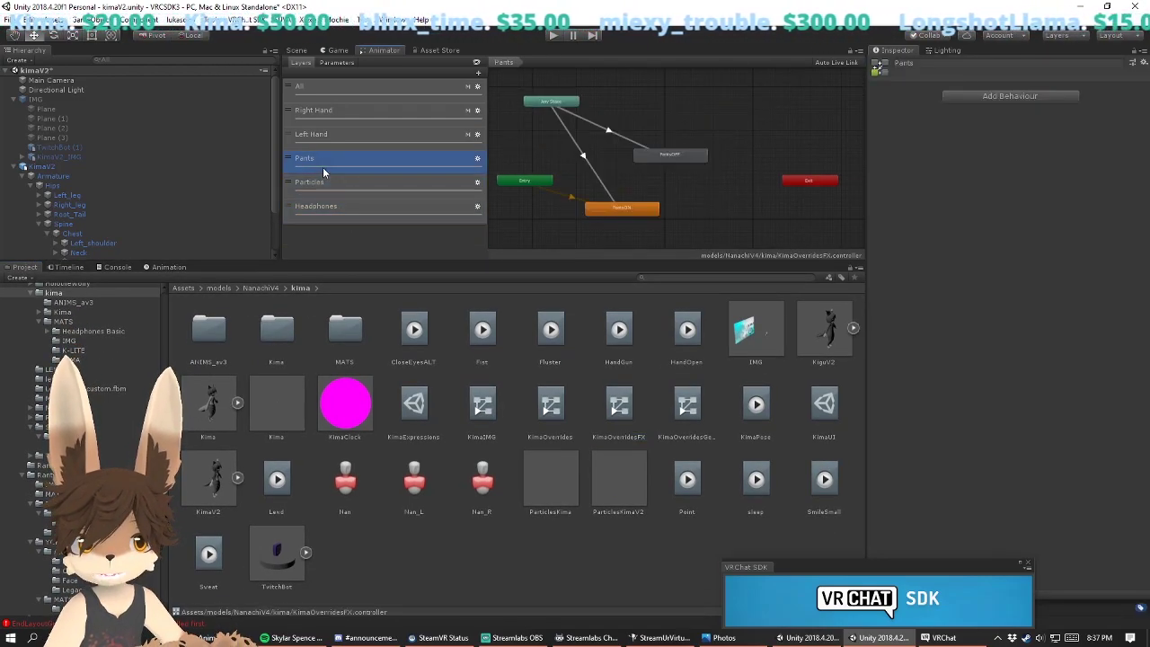
{"action": "left_click", "coordinate": [314, 134]}
{"action": "left_click", "coordinate": [319, 112]}
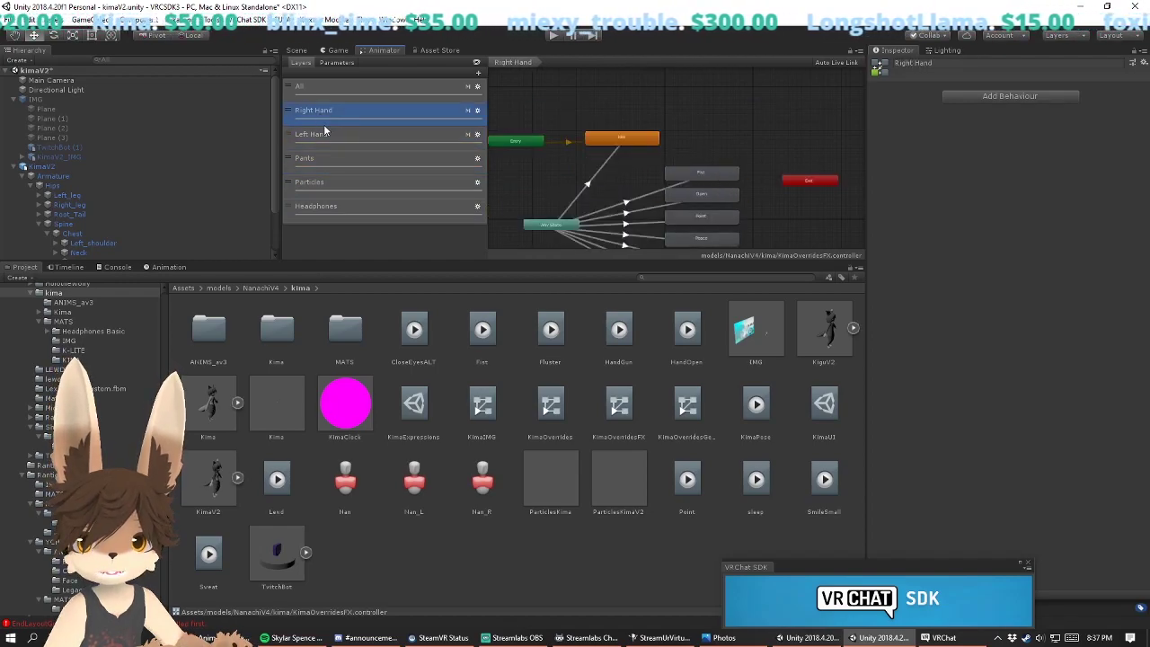
{"action": "left_click", "coordinate": [705, 528]}
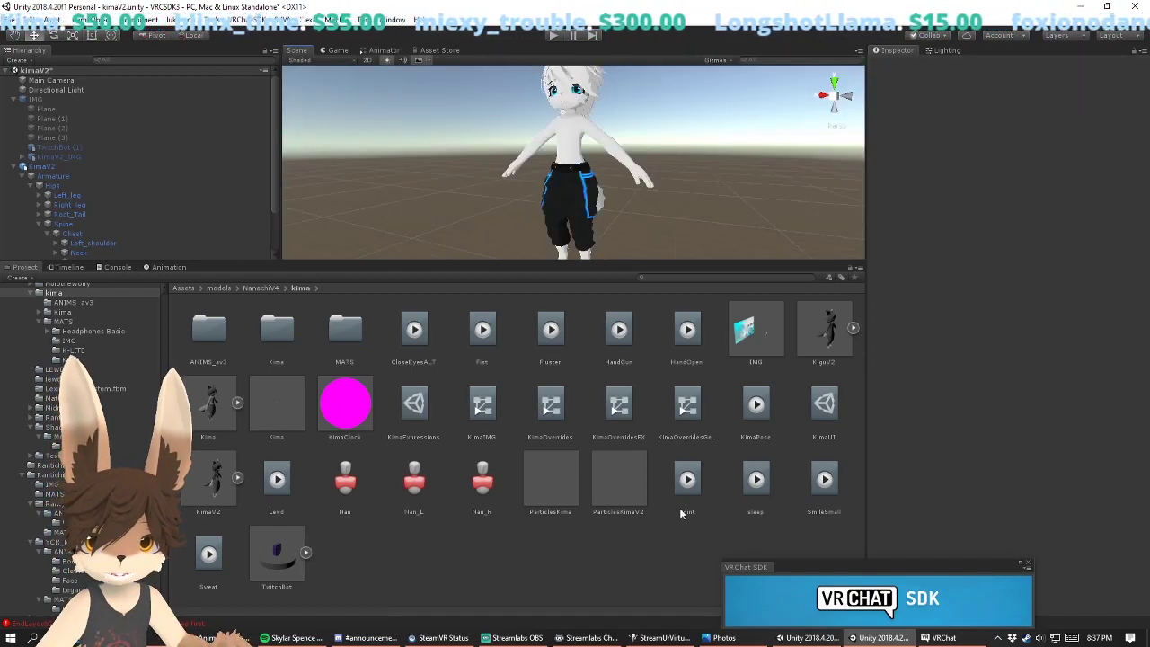
{"action": "double_click", "coordinate": [629, 406]}
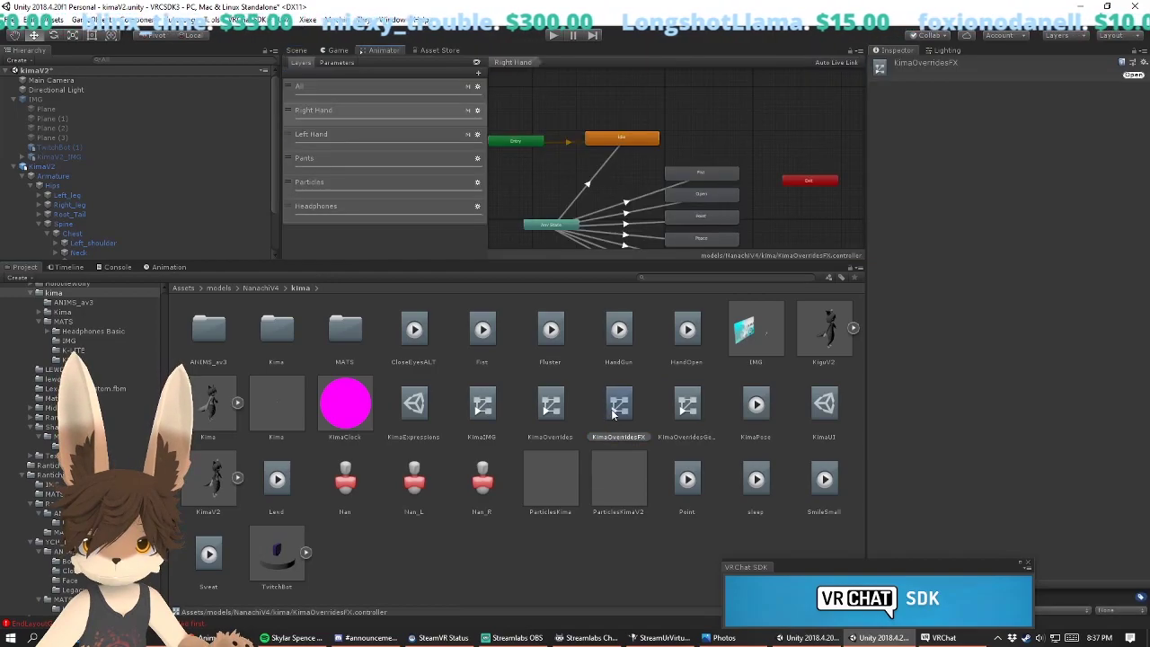
{"action": "left_click", "coordinate": [551, 406]}
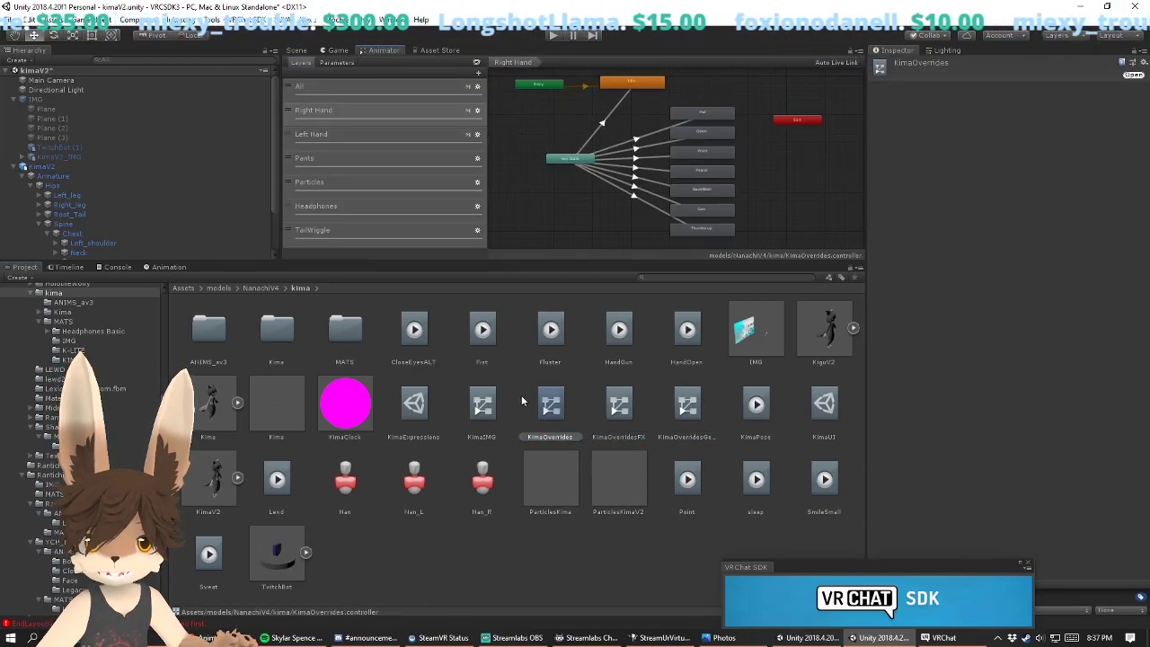
{"action": "left_click", "coordinate": [627, 416]}
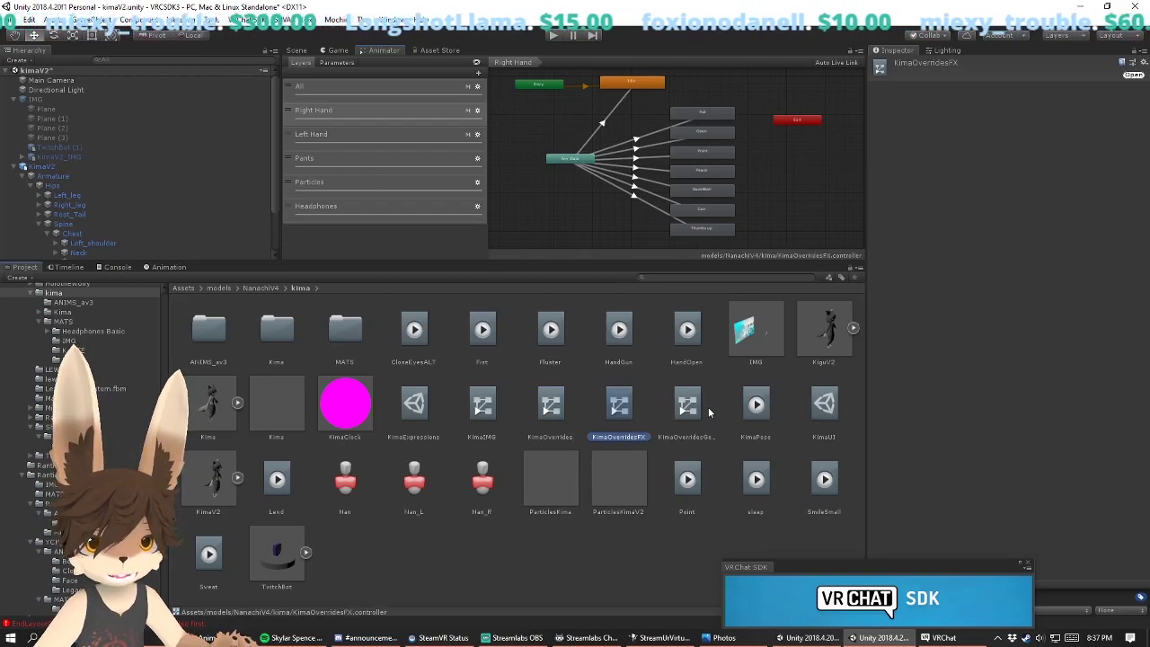
Step: Check KimaV2's playable layer assignments and build an offline test version of the avatar with the VRChat SDK
{"action": "left_click", "coordinate": [66, 168]}
{"action": "scroll", "coordinate": [894, 364], "scroll_direction": "down", "scroll_amount": 15}
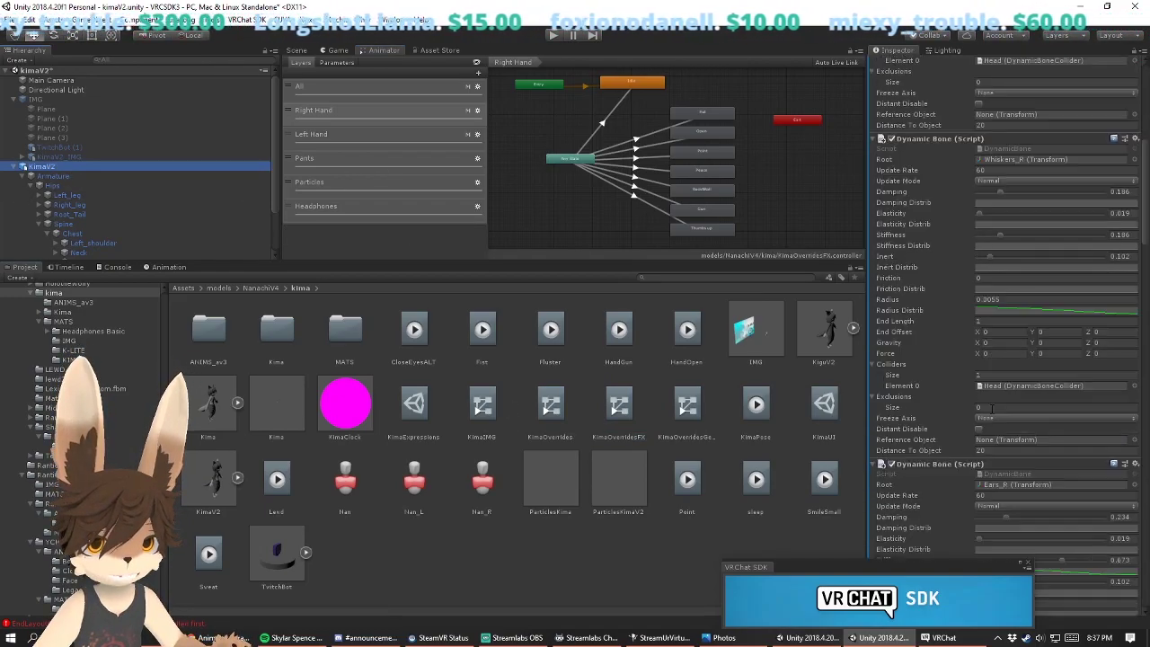
{"action": "scroll", "coordinate": [980, 532], "scroll_direction": "down", "scroll_amount": 15}
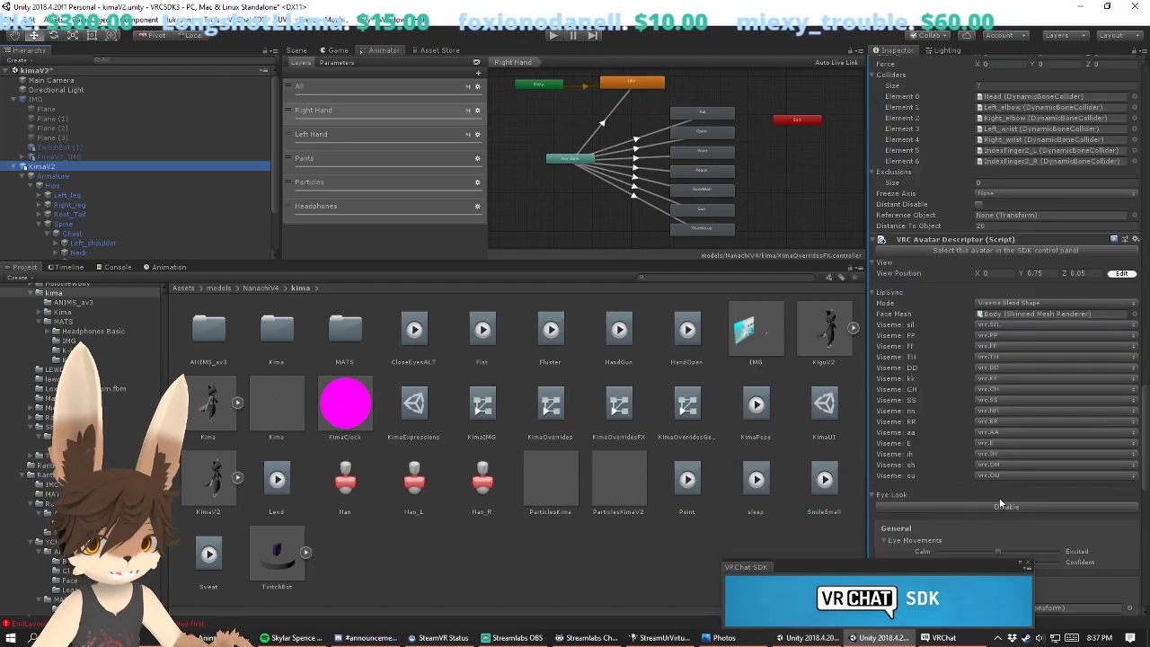
{"action": "left_click_drag", "start_coordinate": [858, 566], "coordinate": [693, 142]}
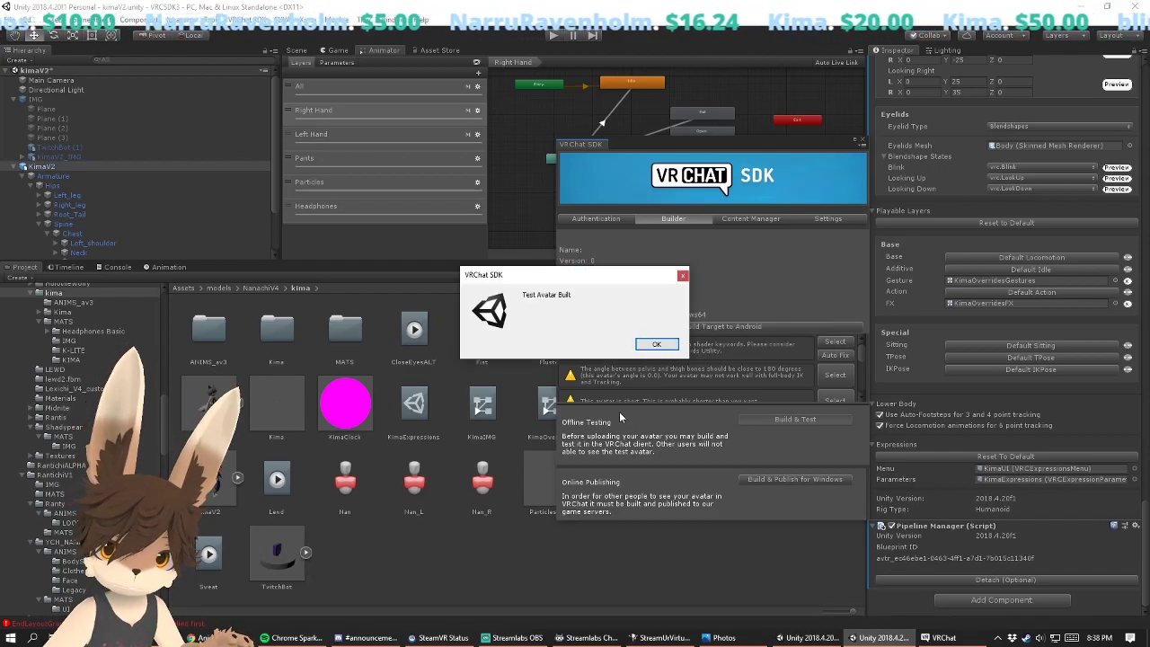
{"action": "left_click", "coordinate": [674, 345]}
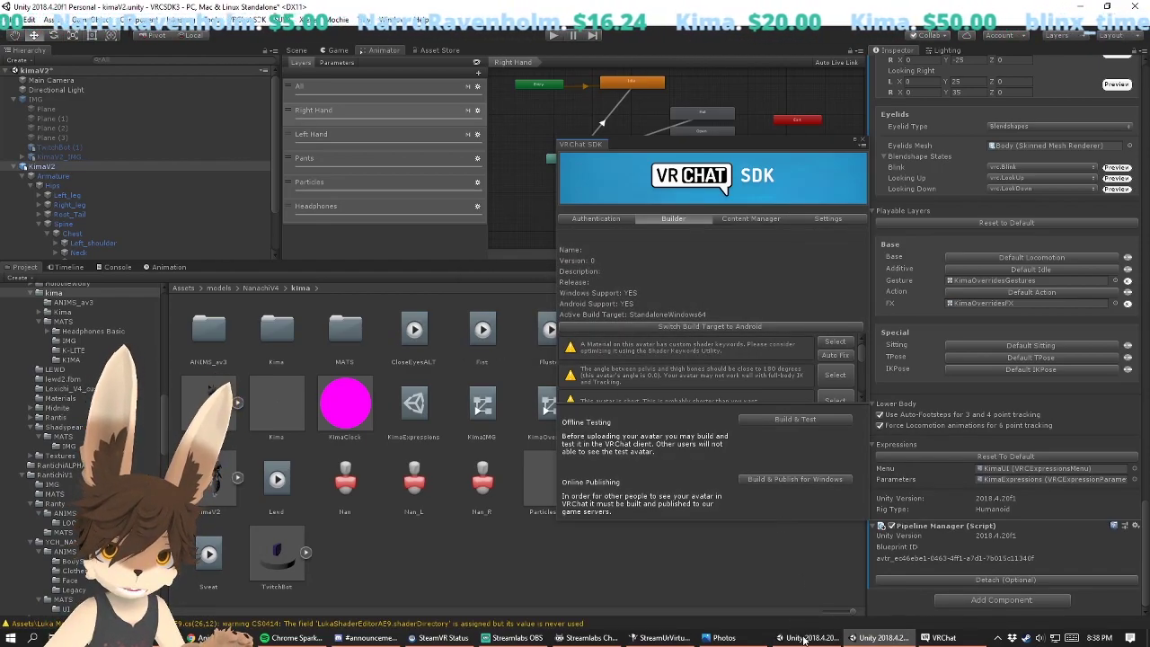
Step: Switch to VRChat and reload the SDK: KimaV2 test avatar by changing to another of My Creations and back
{"action": "left_click", "coordinate": [940, 637]}
{"action": "key", "text": "Escape"}
{"action": "left_click", "coordinate": [575, 333]}
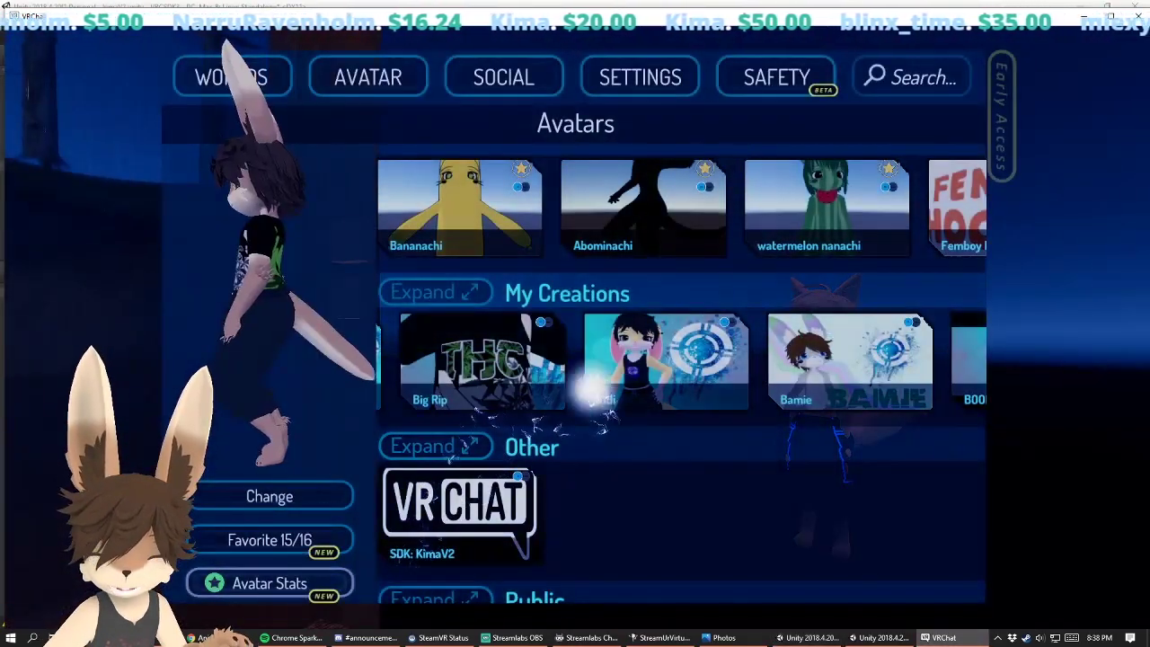
{"action": "left_click", "coordinate": [630, 369]}
{"action": "left_click", "coordinate": [269, 496]}
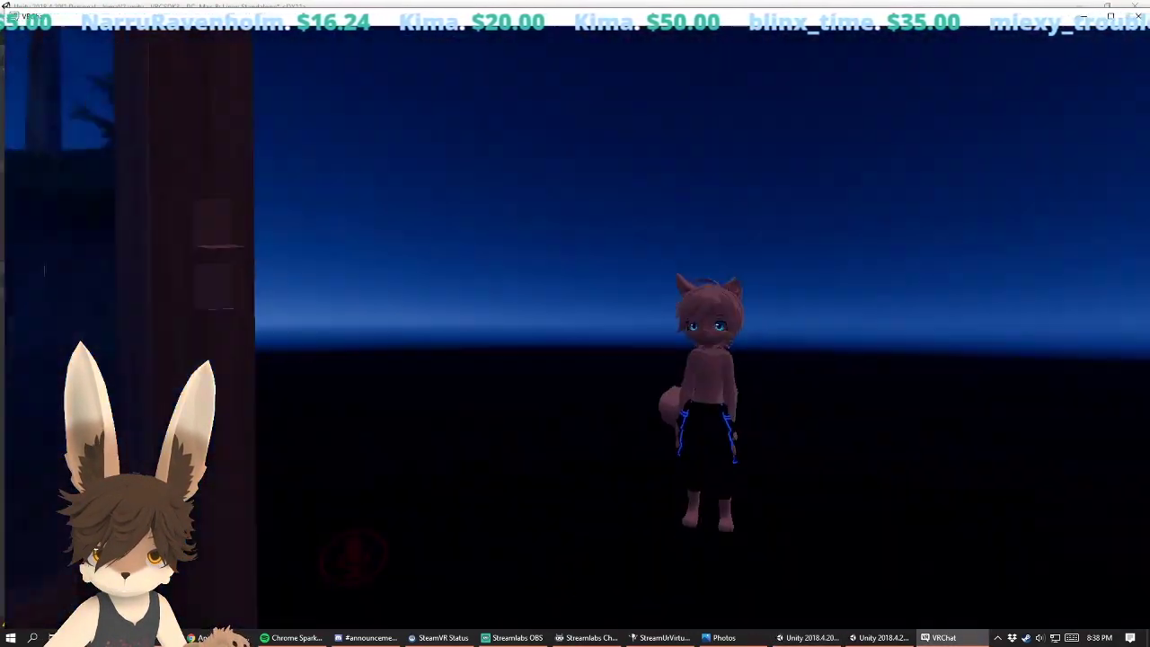
{"action": "key", "text": "Escape"}
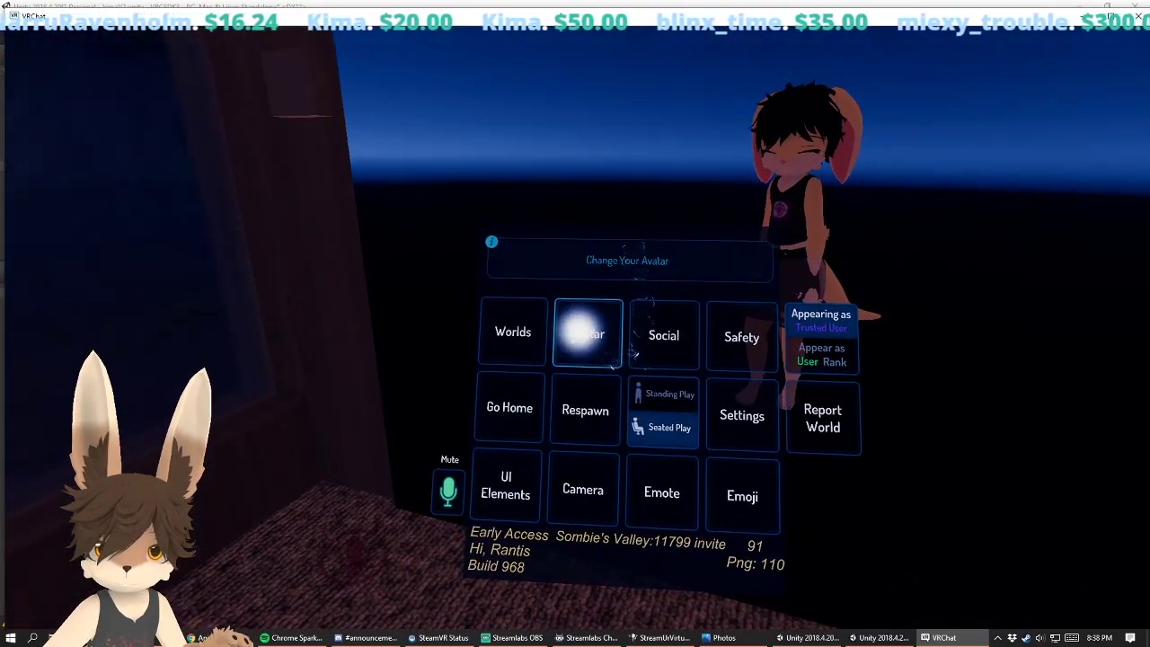
{"action": "left_click", "coordinate": [583, 331]}
{"action": "left_click", "coordinate": [284, 492]}
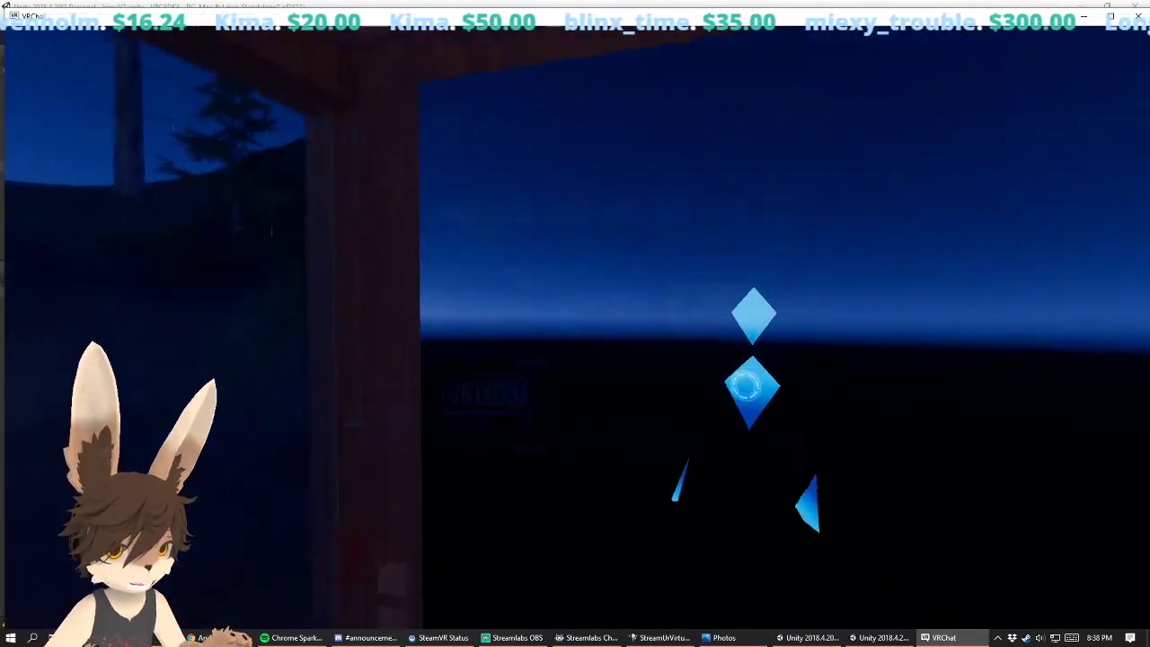
Step: Walk the test avatar back and forth in front of the mirror to examine its body, face and movement
{"action": "key", "text": "w"}
{"action": "key", "text": "w"}
{"action": "key", "text": "w"}
{"action": "key", "text": "s"}
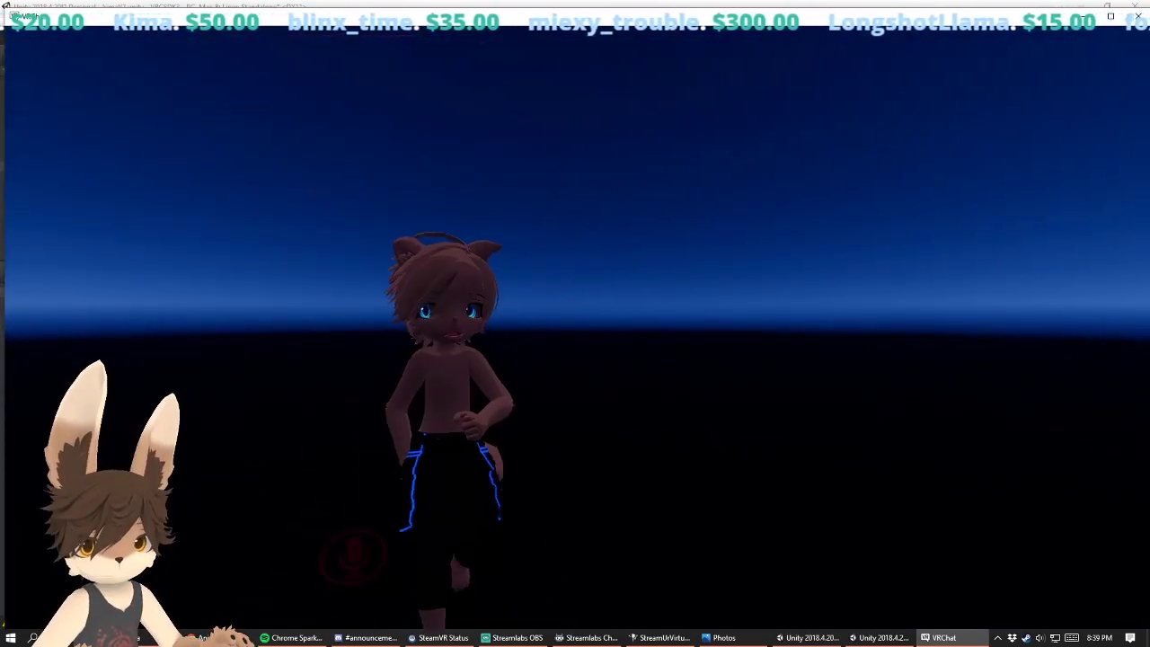
{"action": "key", "text": "s"}
{"action": "key", "text": "w"}
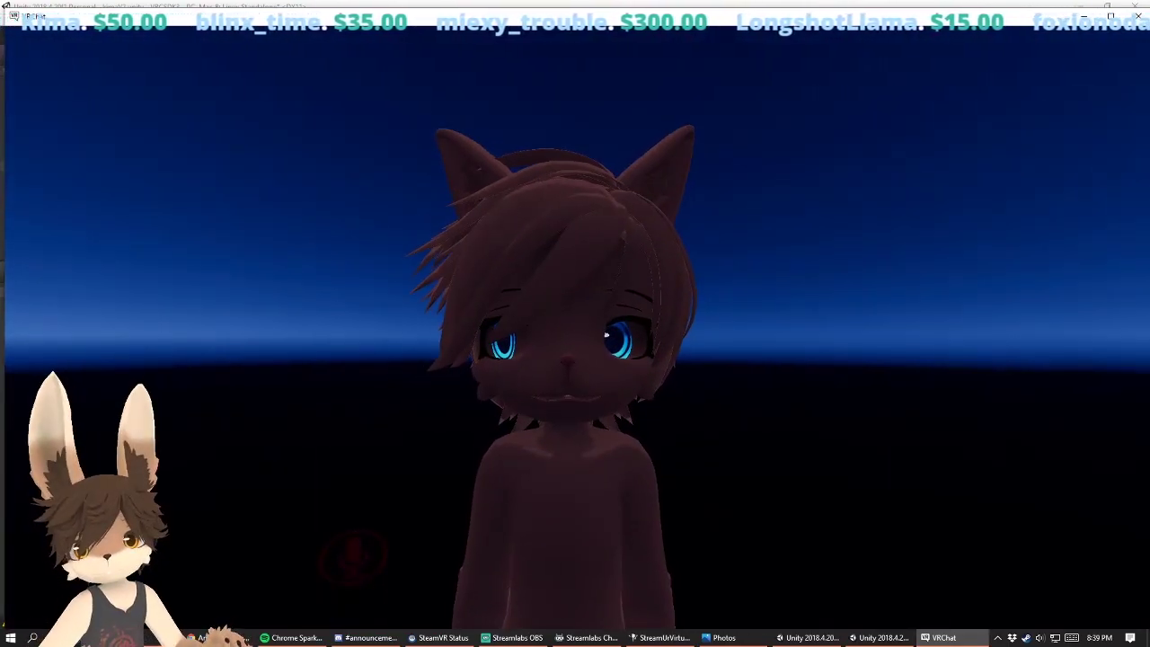
{"action": "key", "text": "s"}
{"action": "key", "text": "w"}
{"action": "key", "text": "s"}
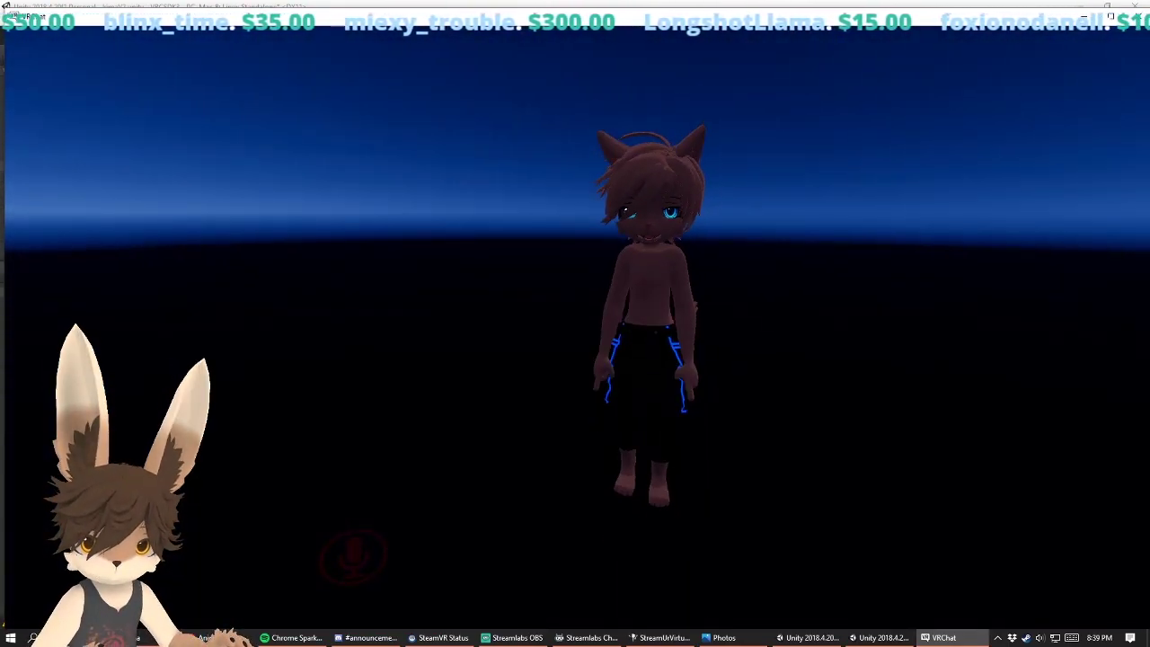
Step: Test the avatar's Headphones and Tail controls in the Expressions menu and return to the Unity project
{"action": "key", "text": "r"}
{"action": "left_click", "coordinate": [970, 169]}
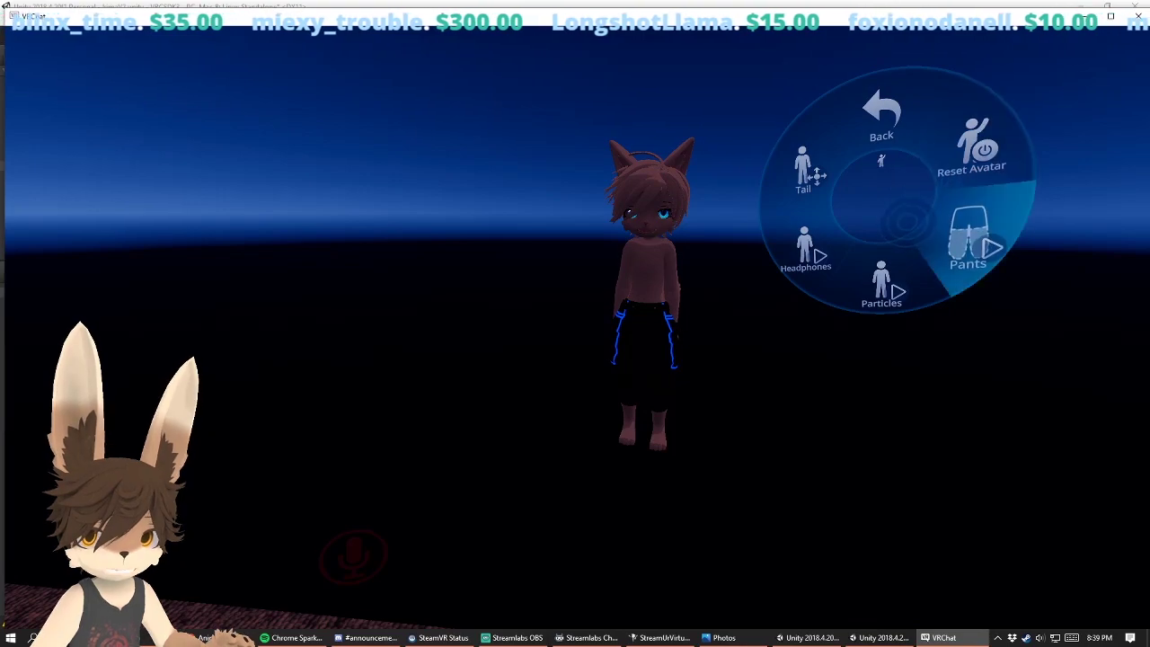
{"action": "left_click", "coordinate": [843, 206]}
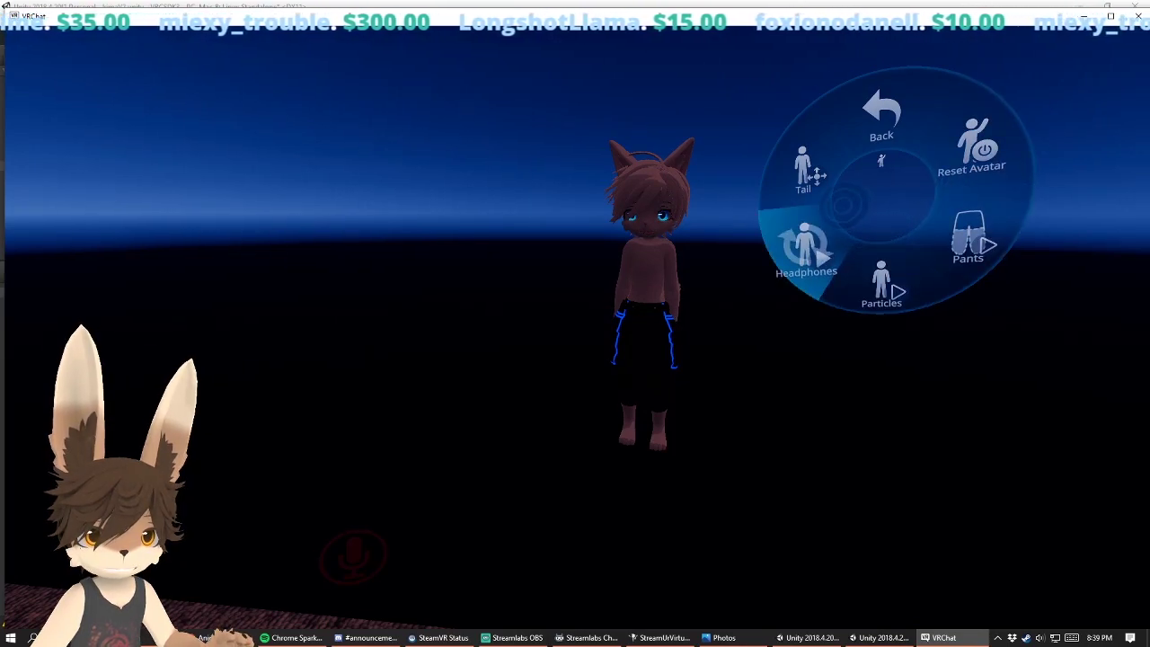
{"action": "left_click", "coordinate": [843, 206]}
{"action": "left_click", "coordinate": [842, 183]}
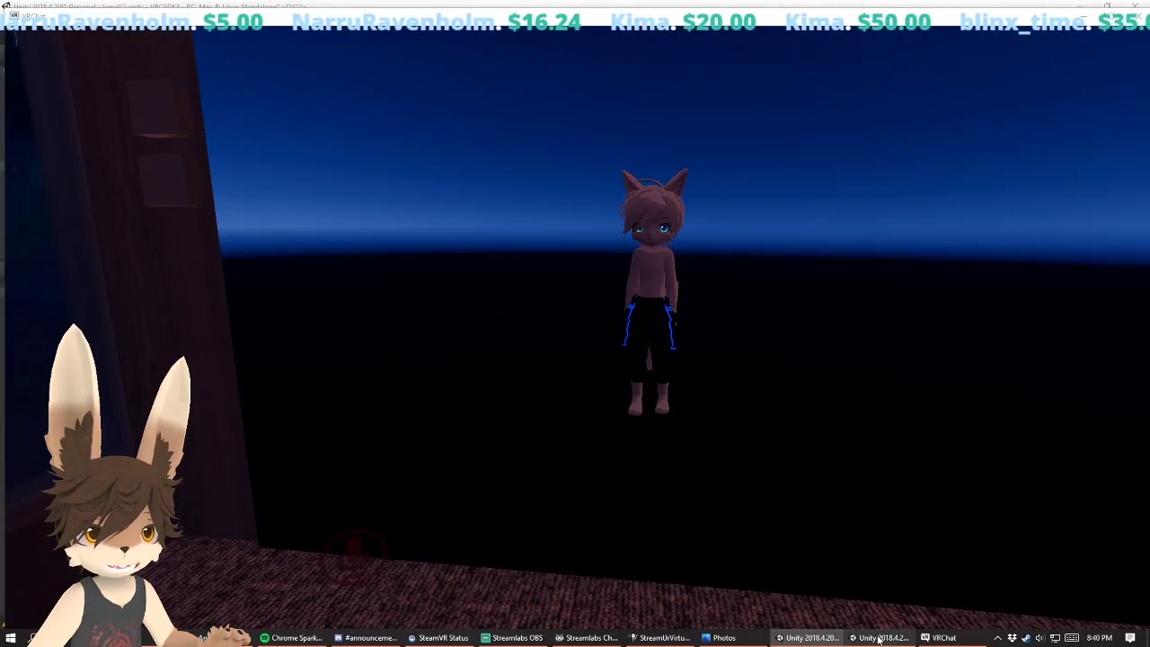
{"action": "left_click", "coordinate": [881, 638]}
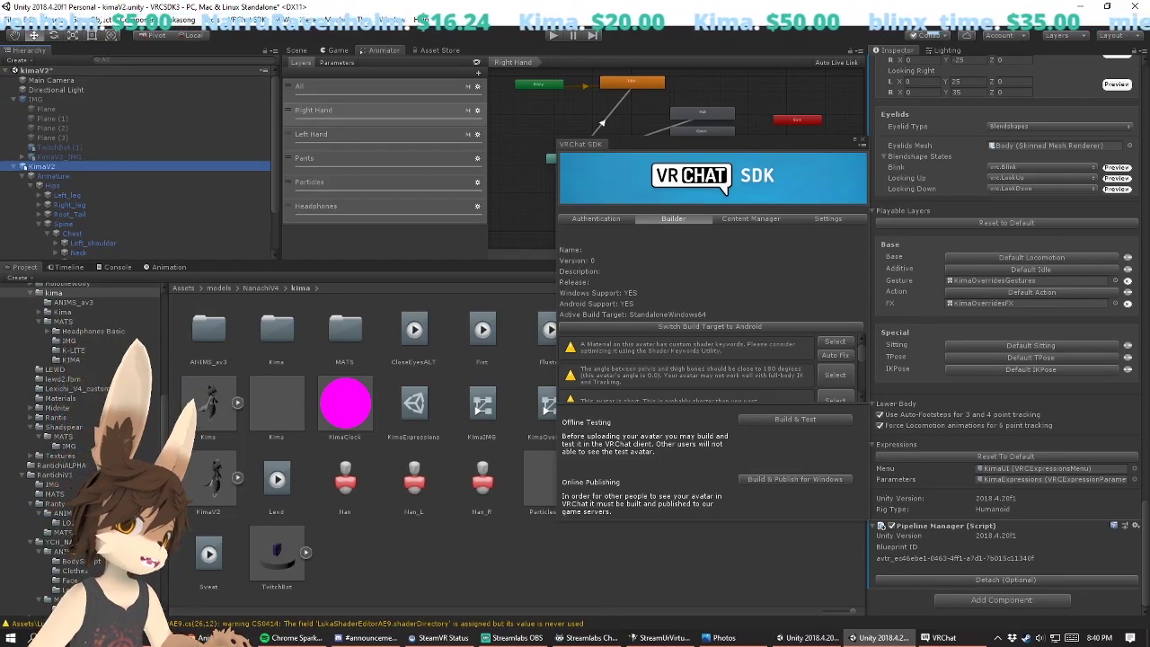